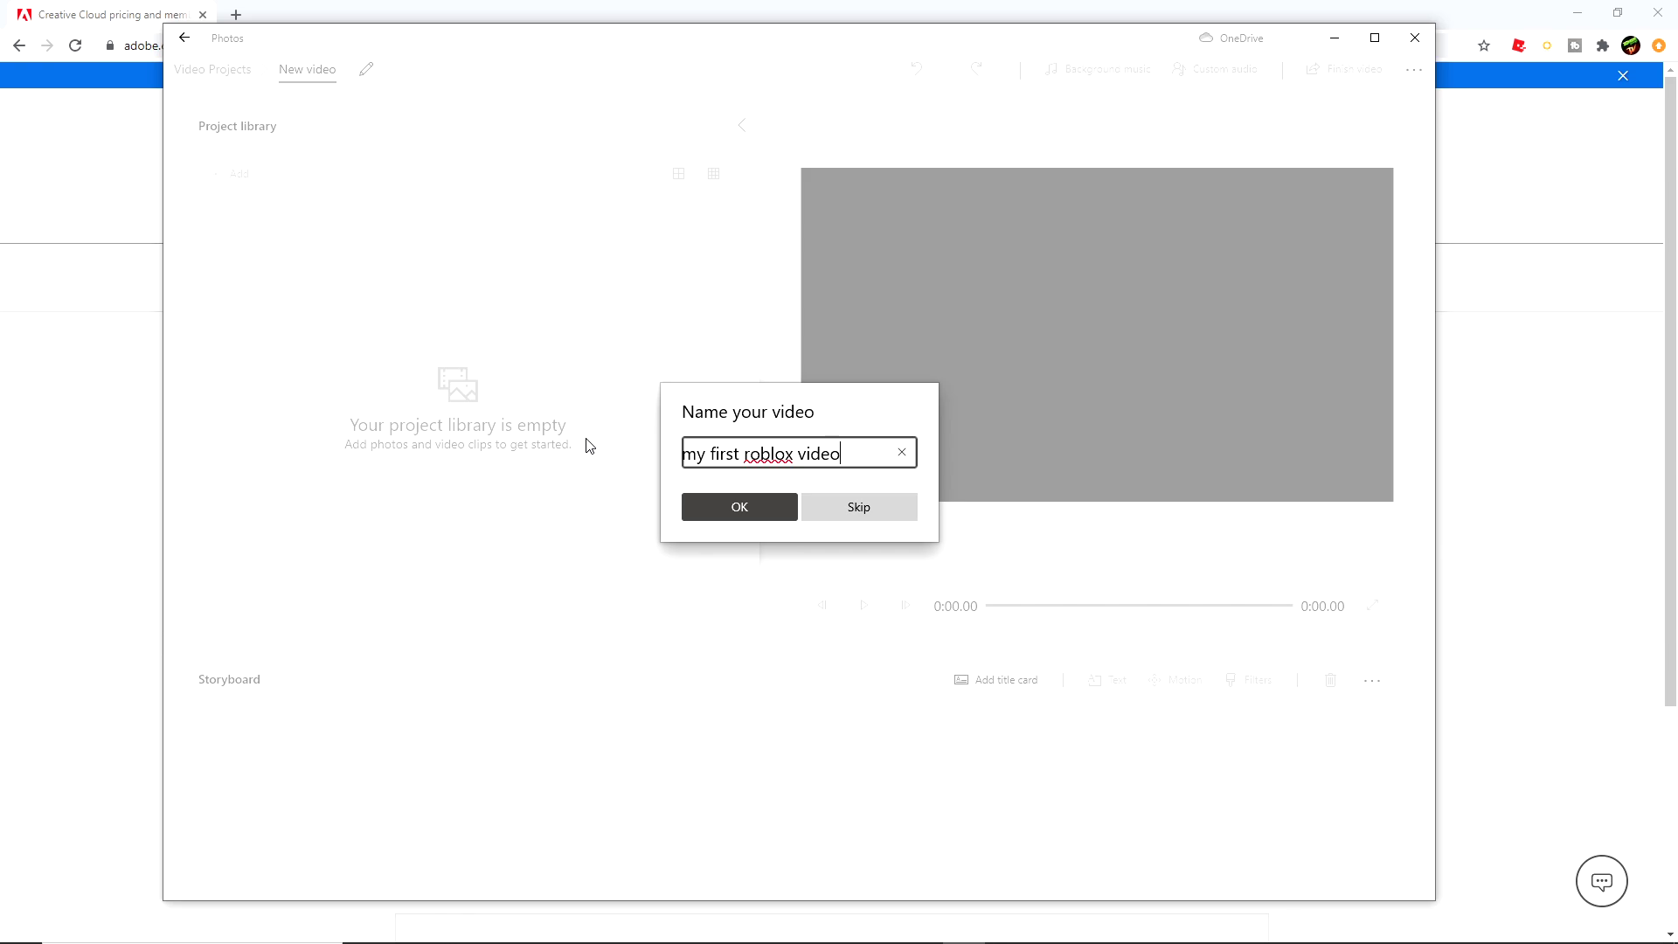
Create the video project "my first roblox video" and place a video clip from this PC in its storyboard.
key(Return)
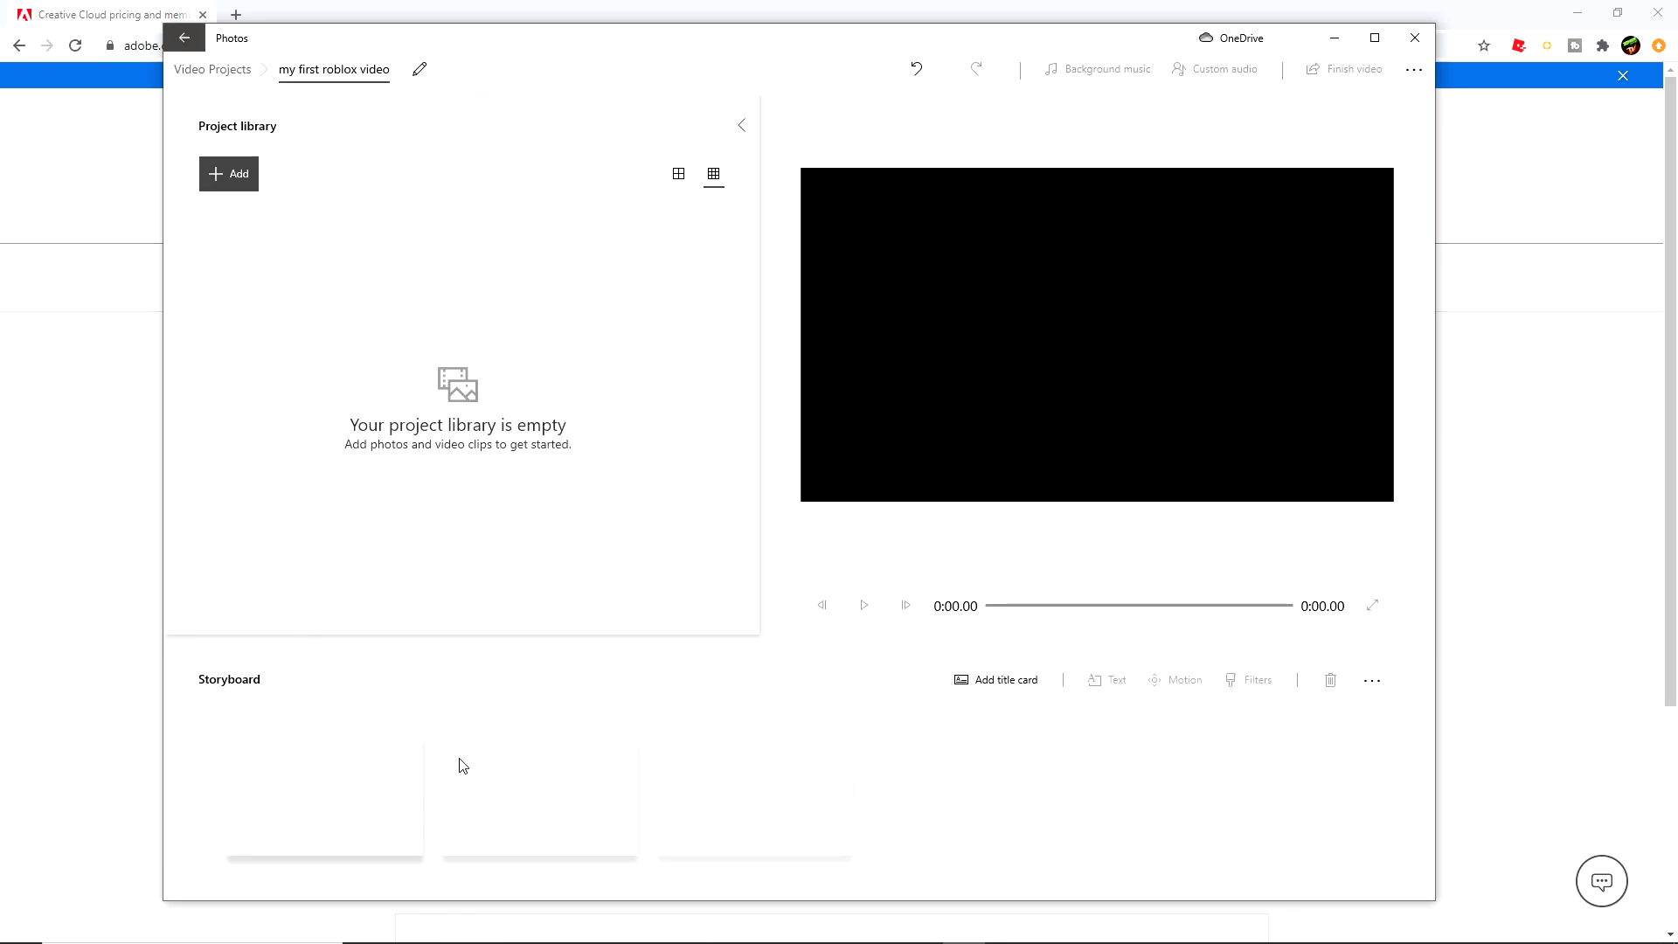
click(232, 174)
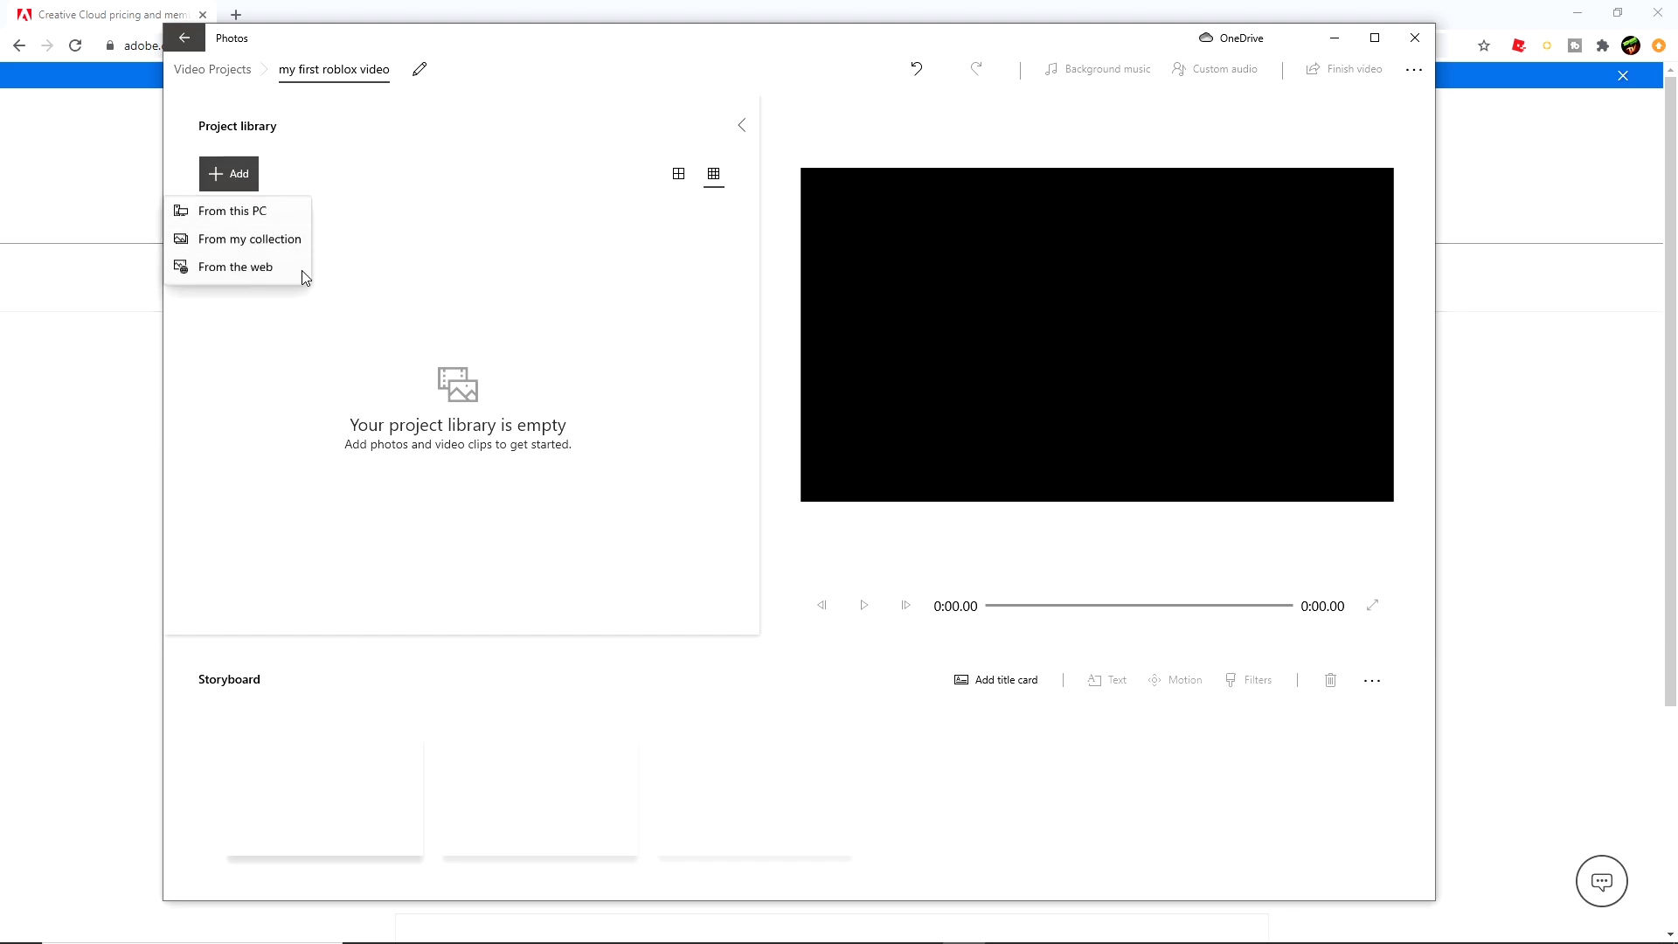
click(254, 211)
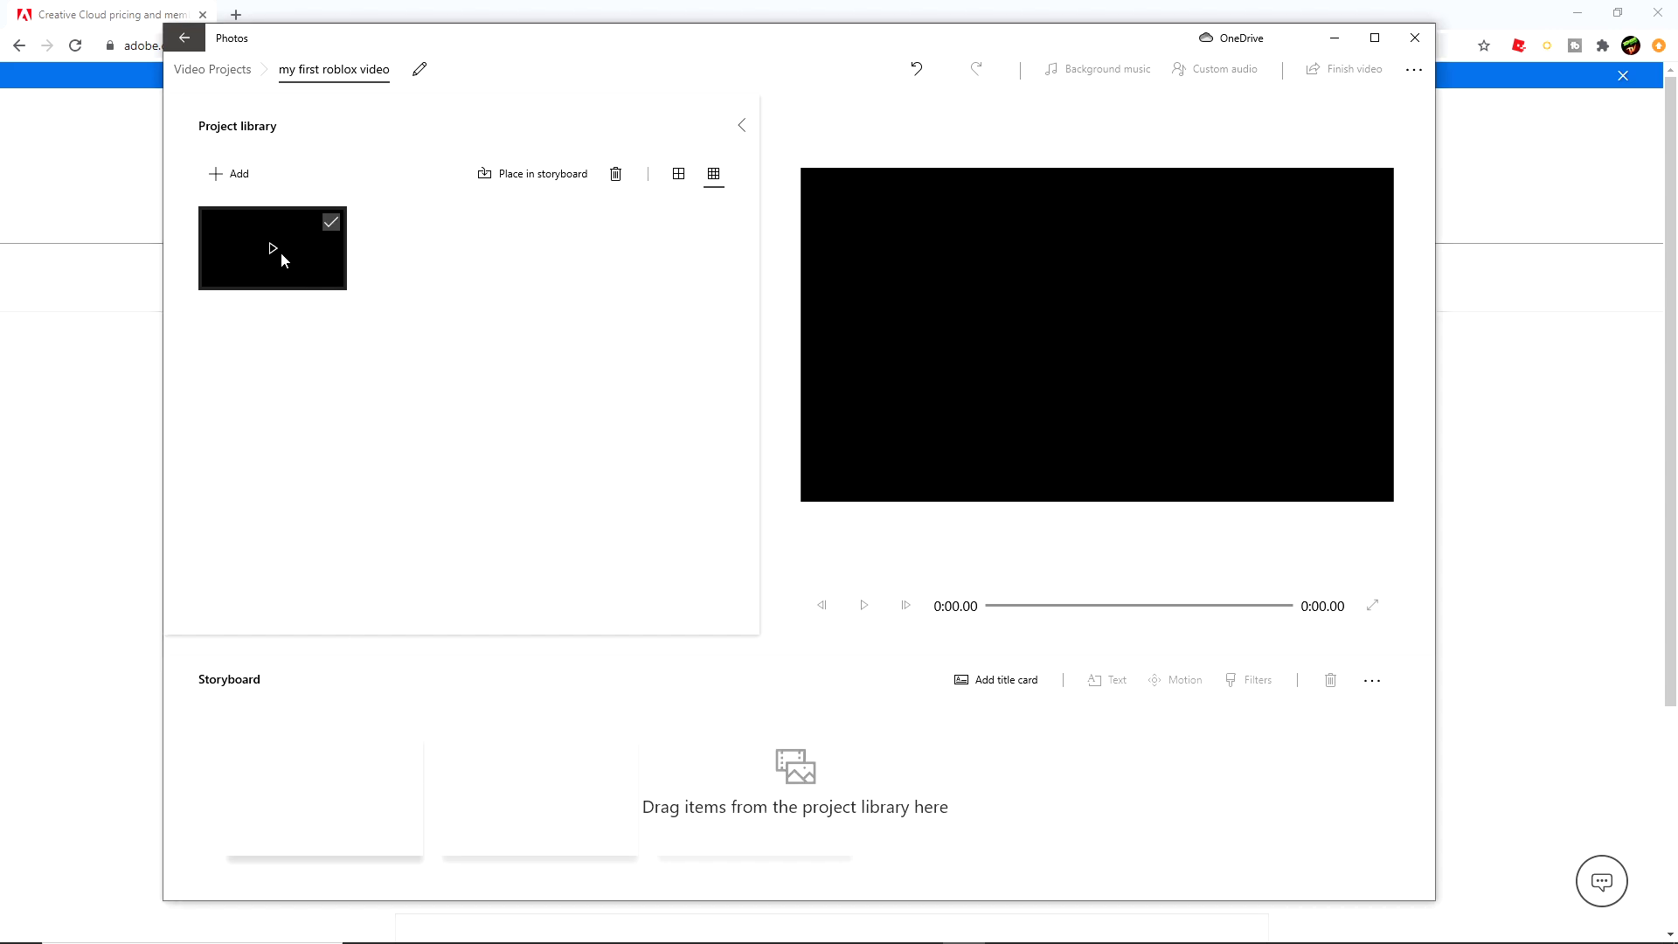
click(367, 535)
drag(263, 278, 356, 799)
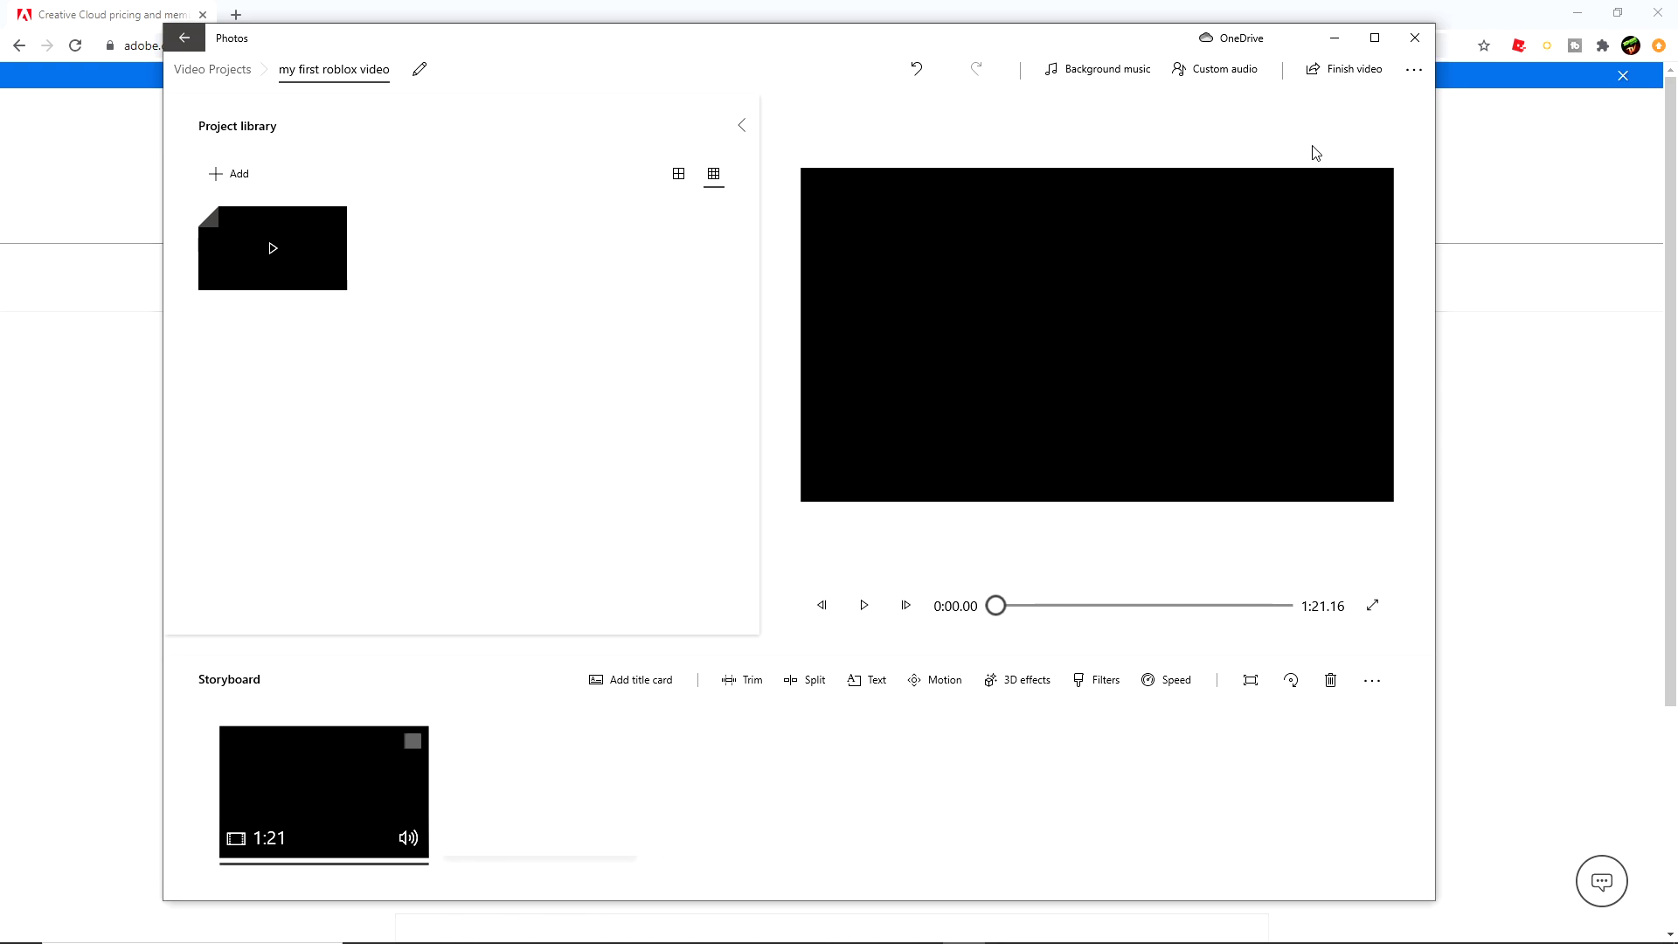
click(1414, 37)
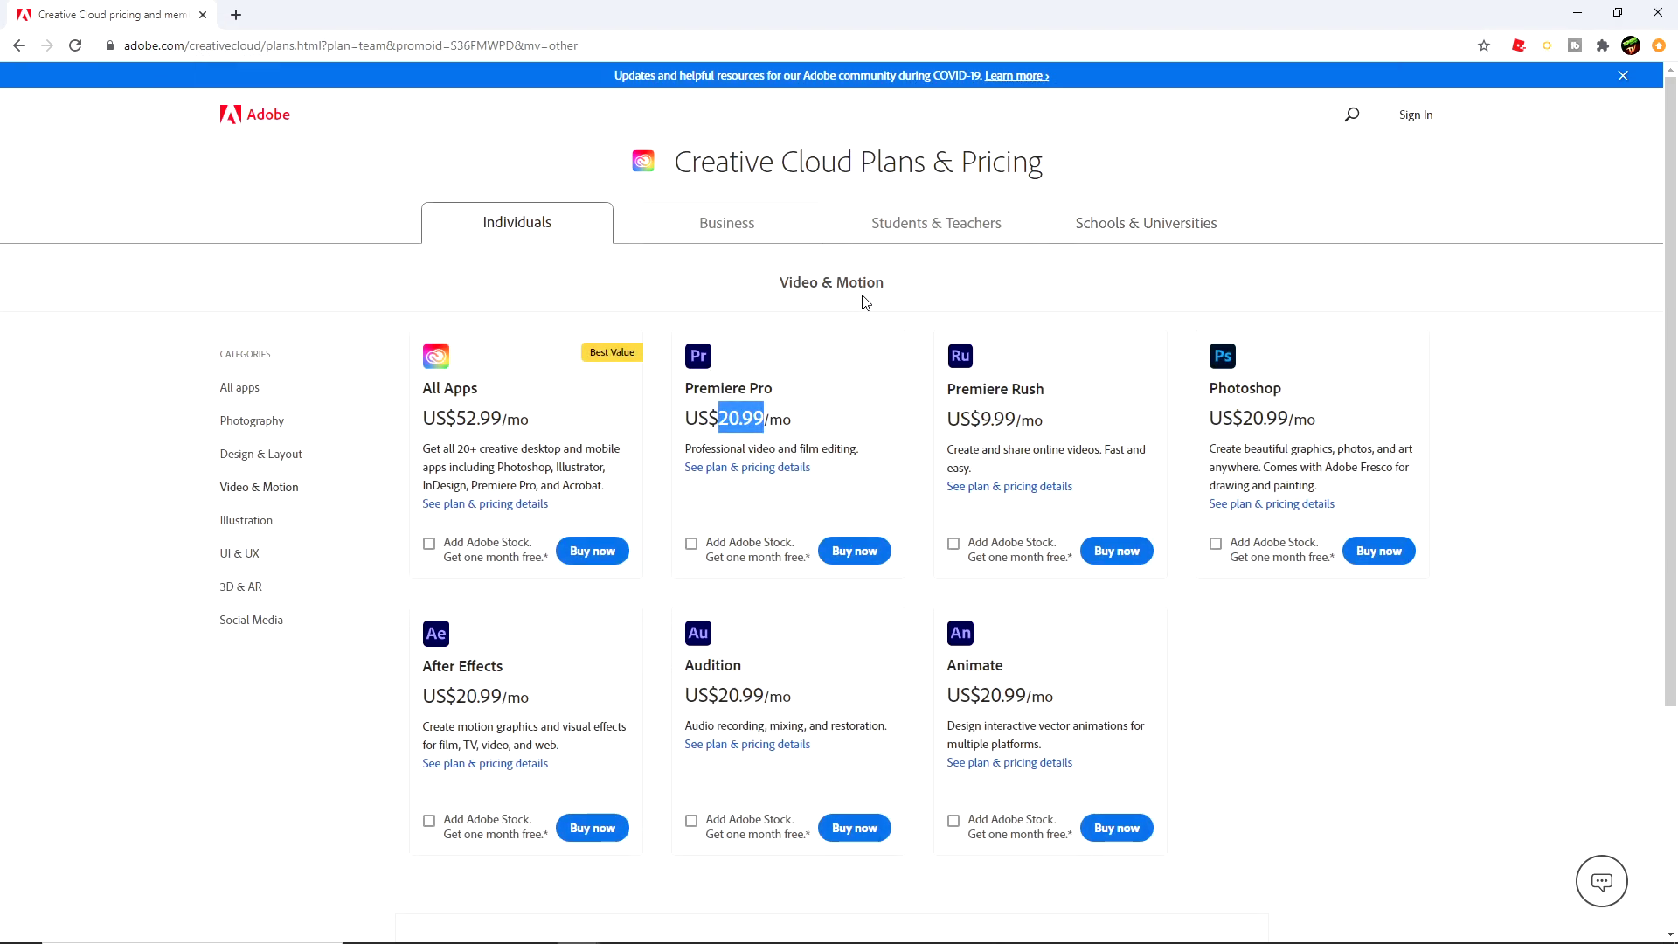
Switch to Adobe Premiere Pro and create a new project named tipsandtricks3.
click(860, 354)
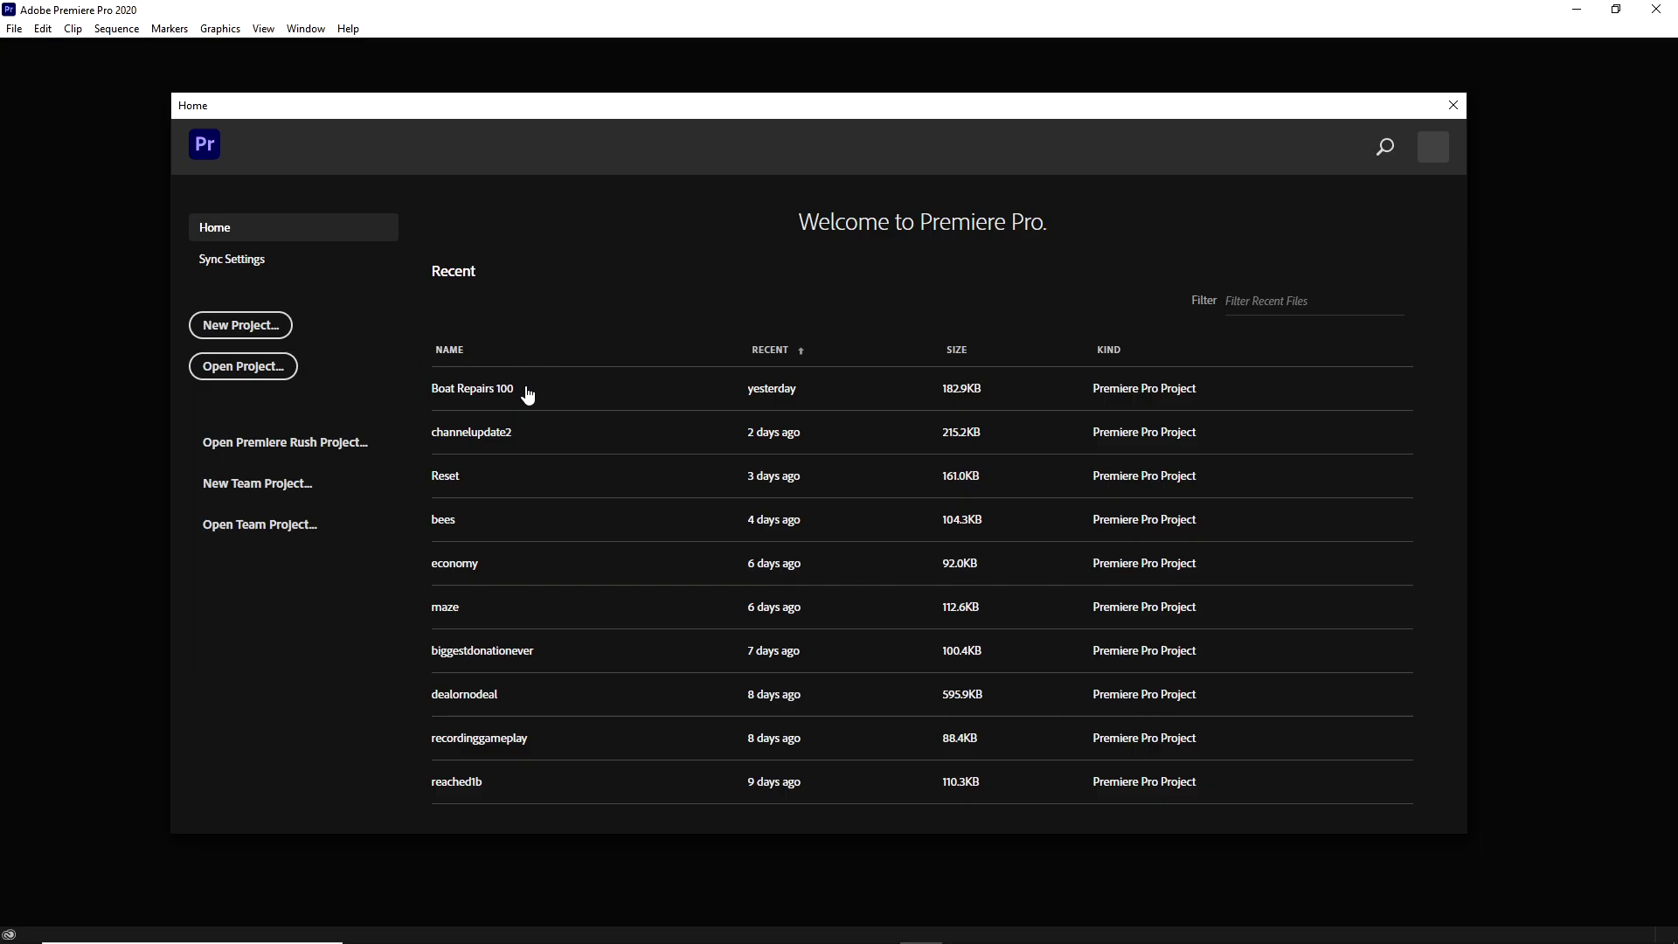
click(242, 325)
click(167, 50)
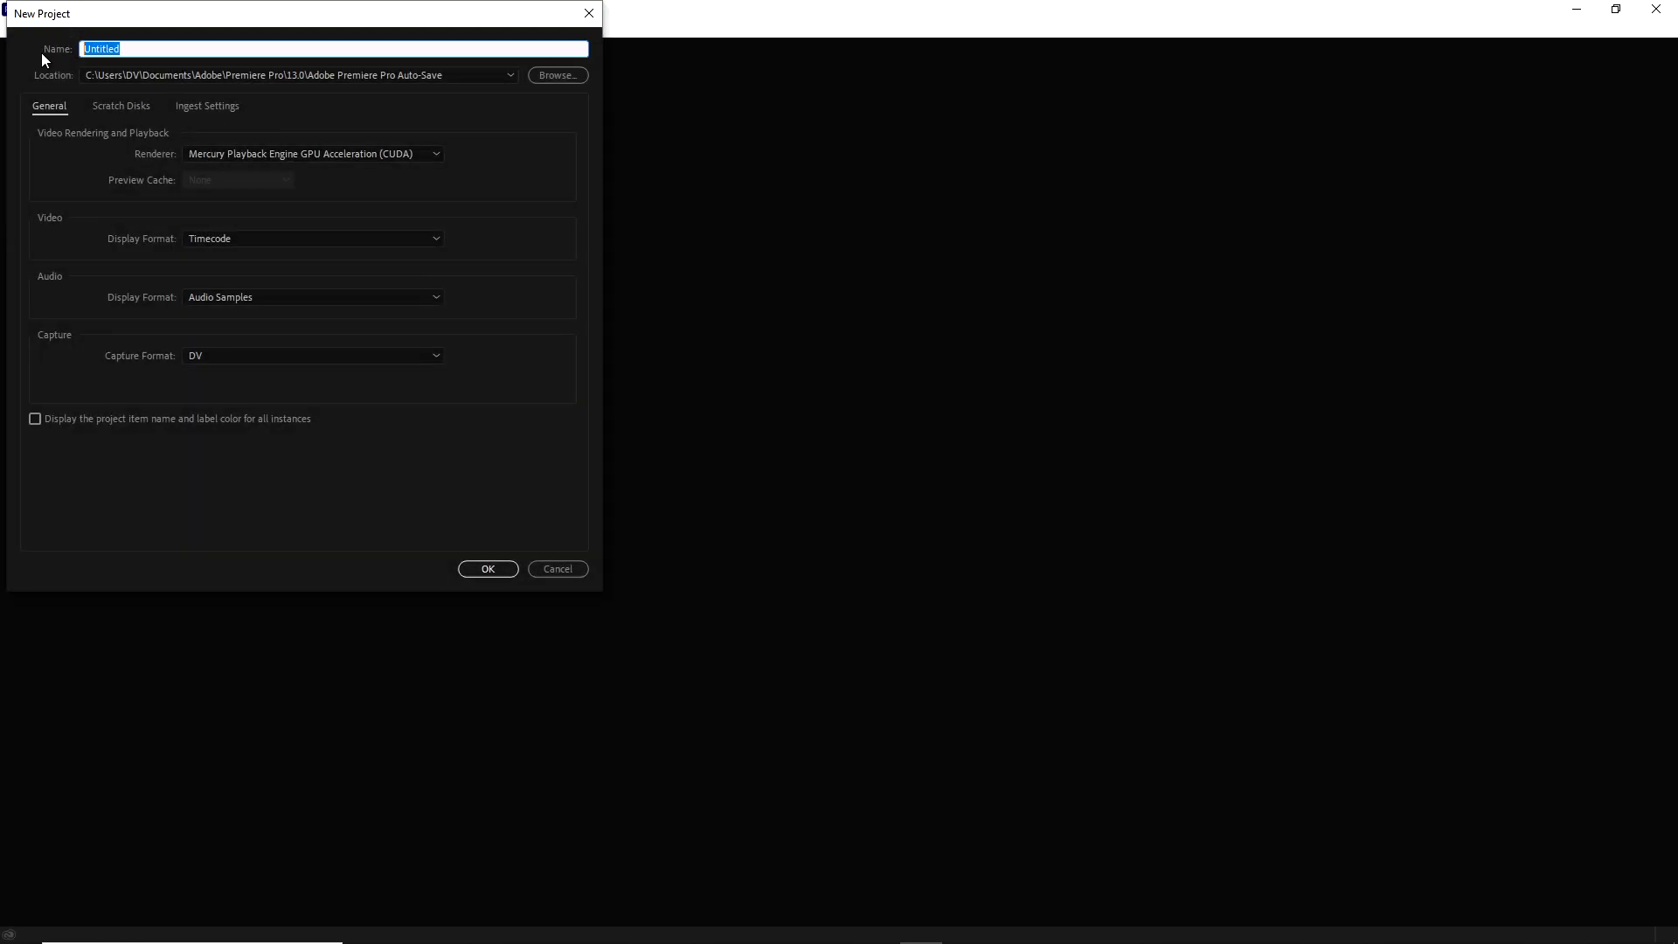
text(tipsandtricks3)
key(Return)
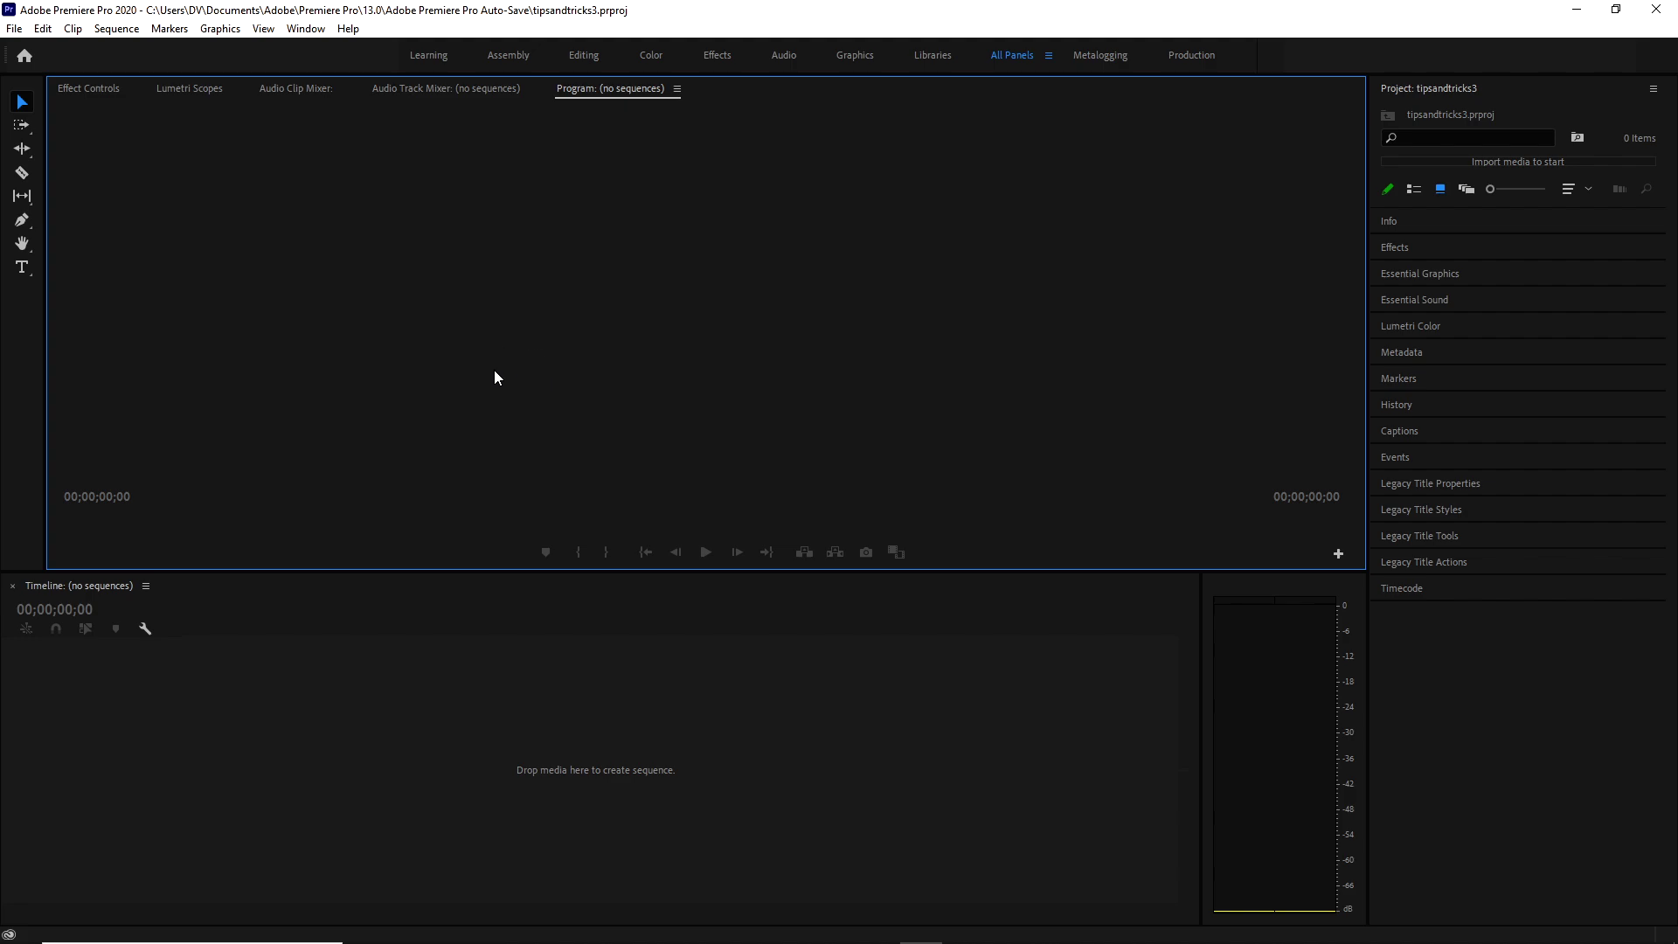
click(190, 89)
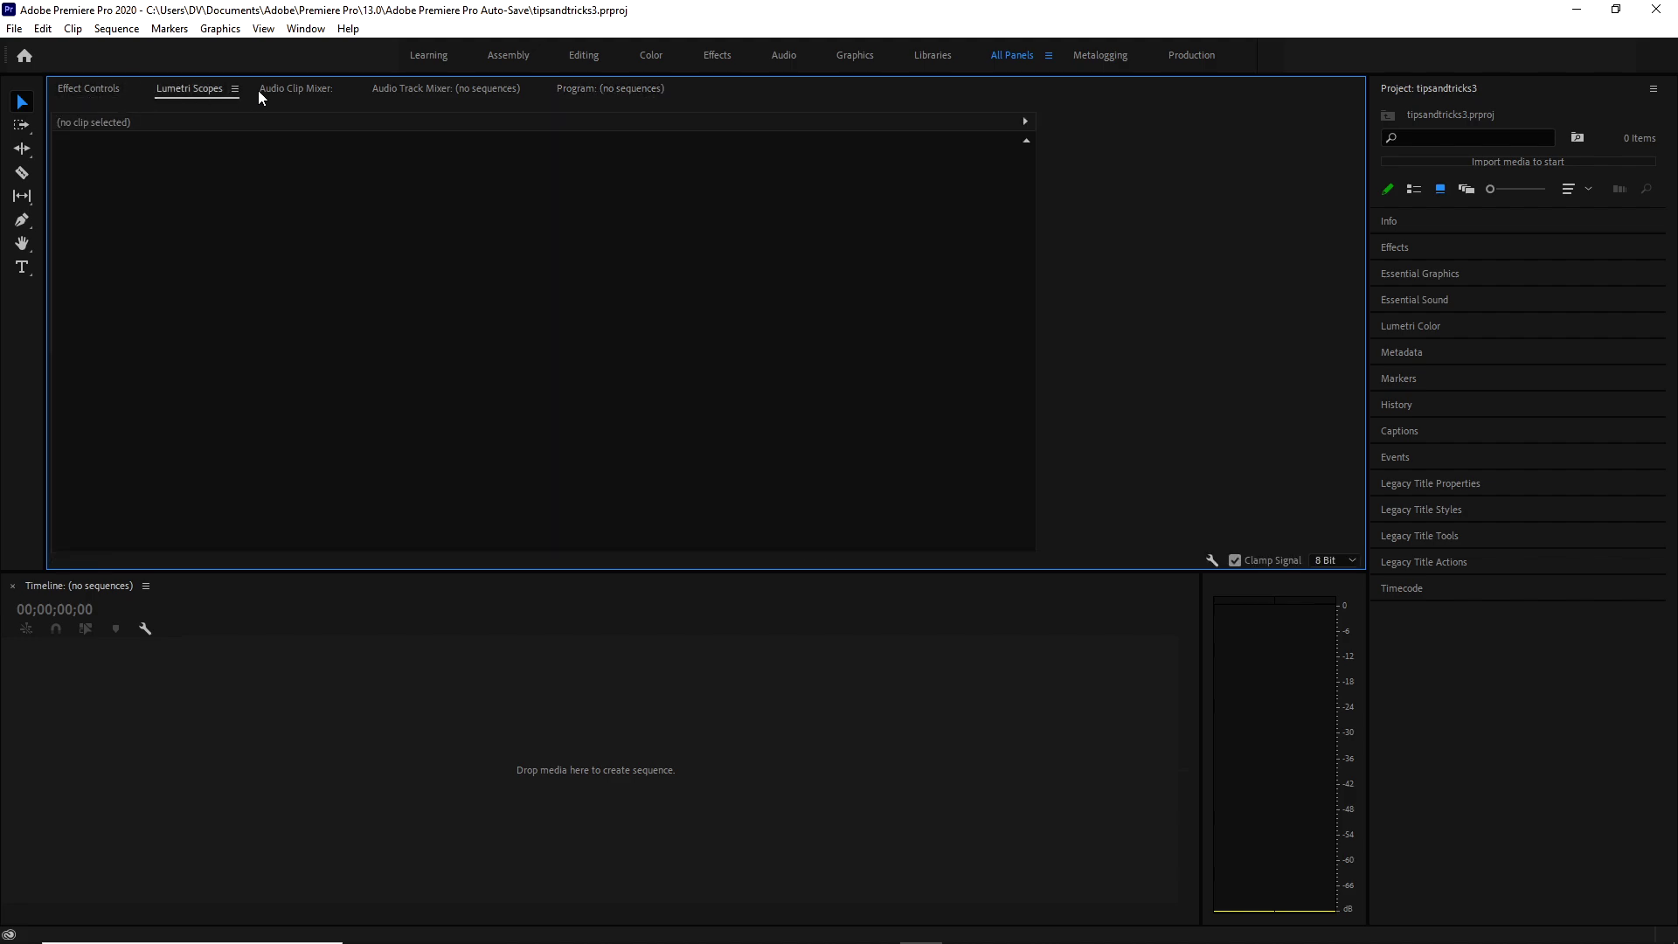
click(297, 89)
click(576, 90)
click(336, 88)
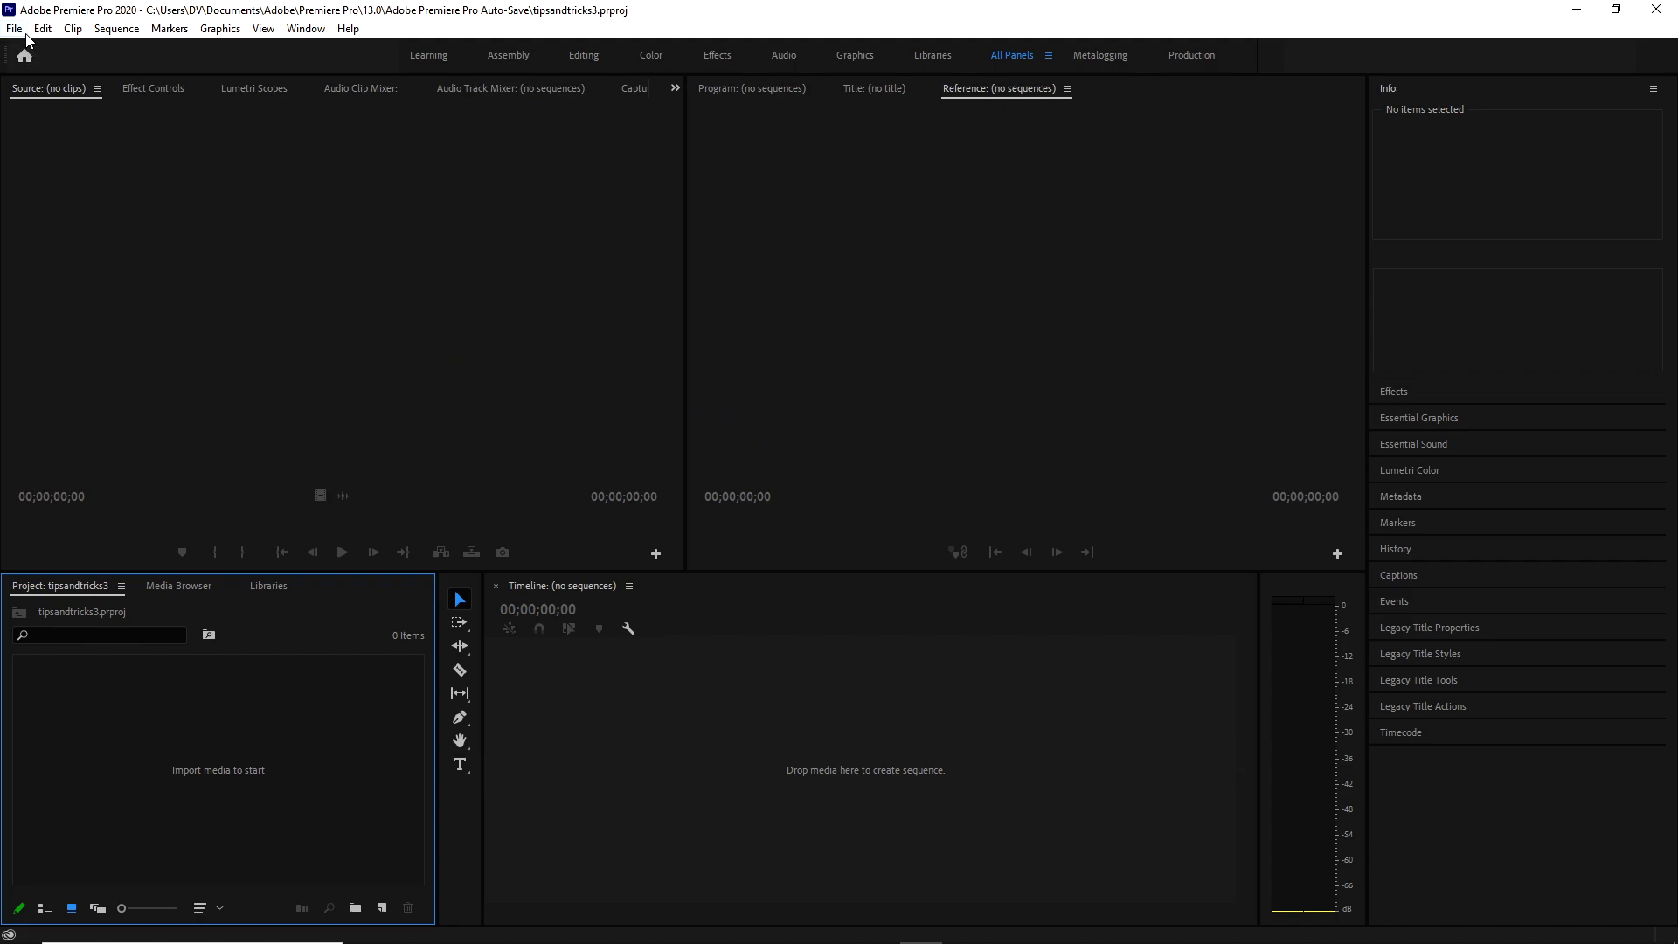
click(15, 29)
click(211, 527)
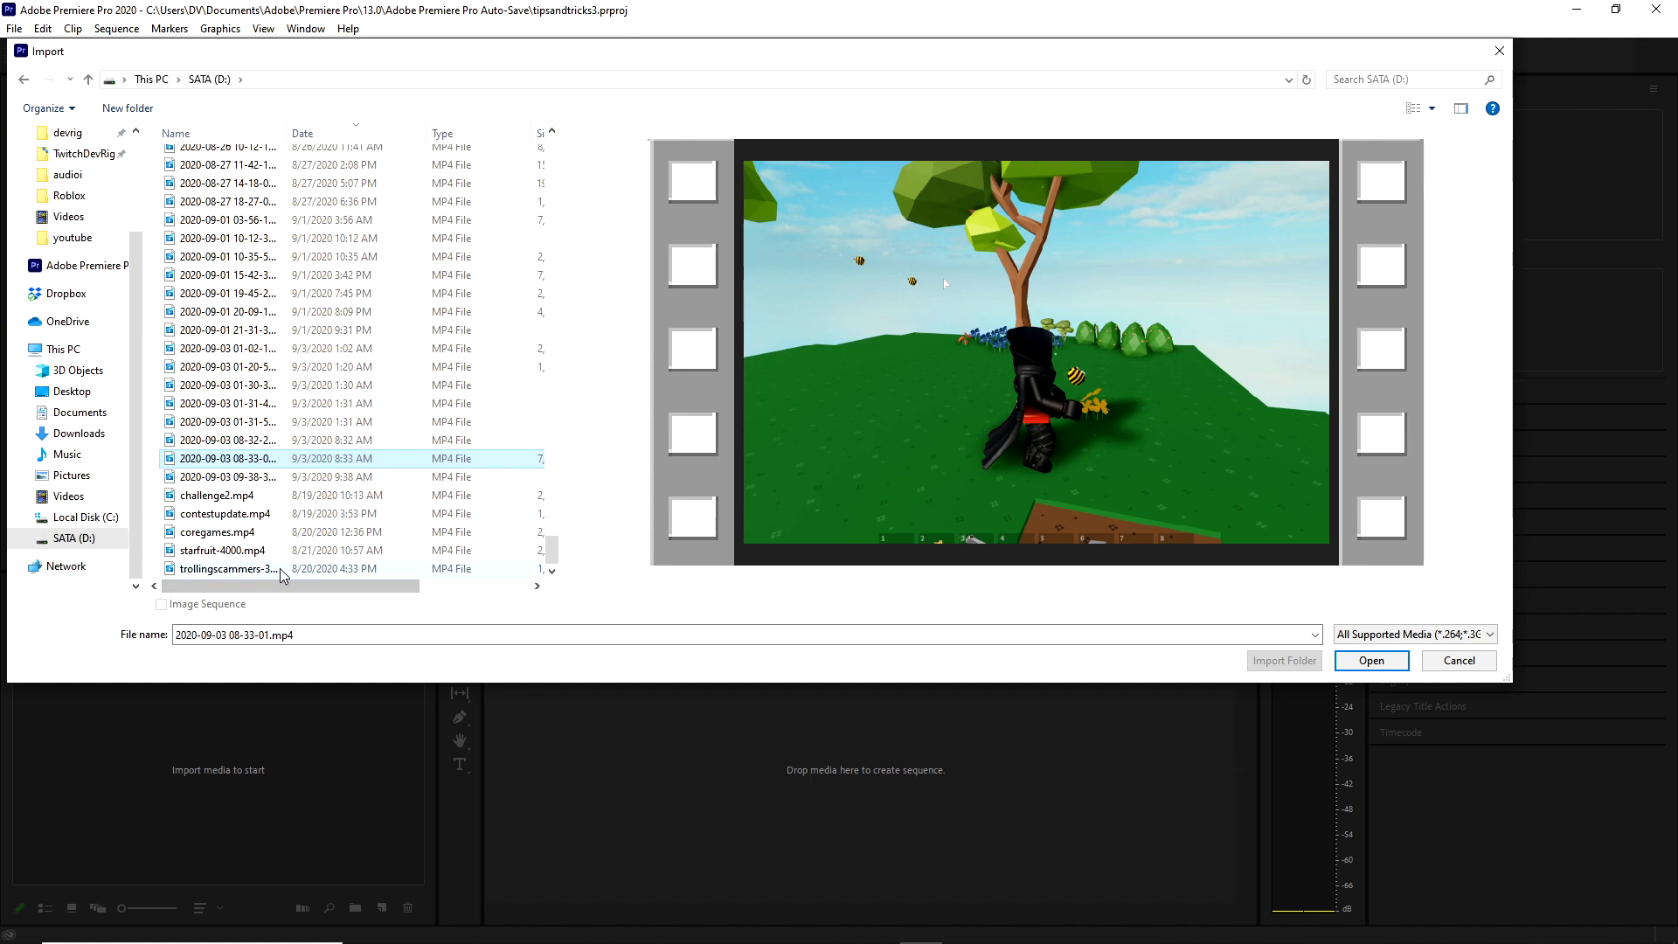
click(1371, 660)
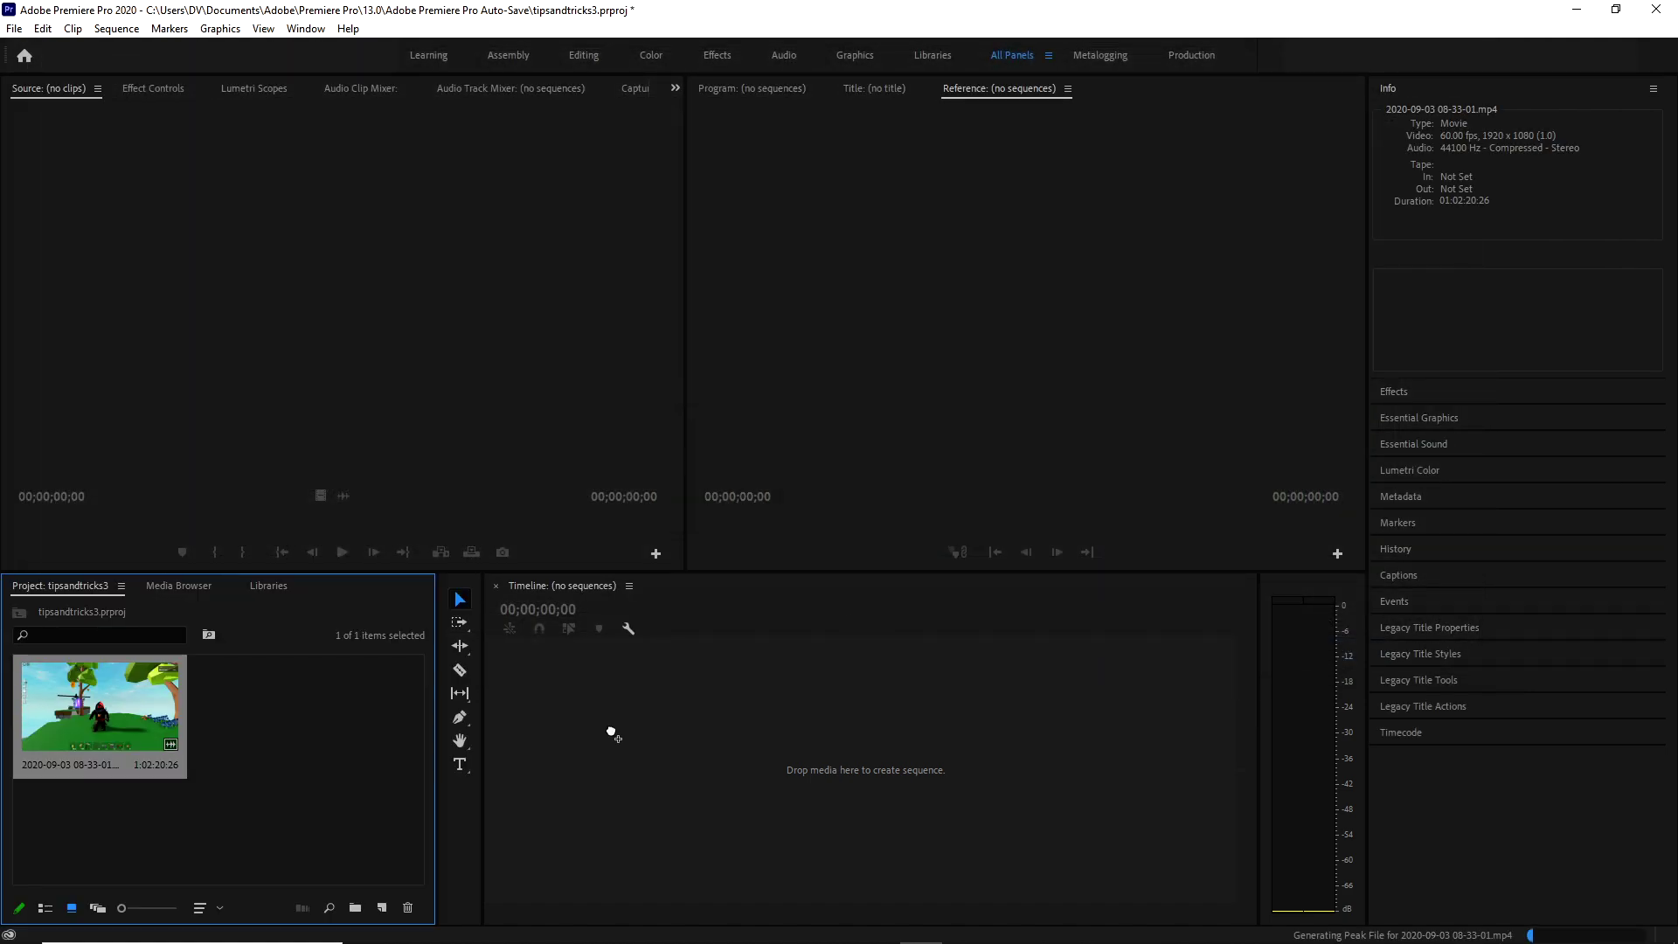
drag(610, 731, 610, 731)
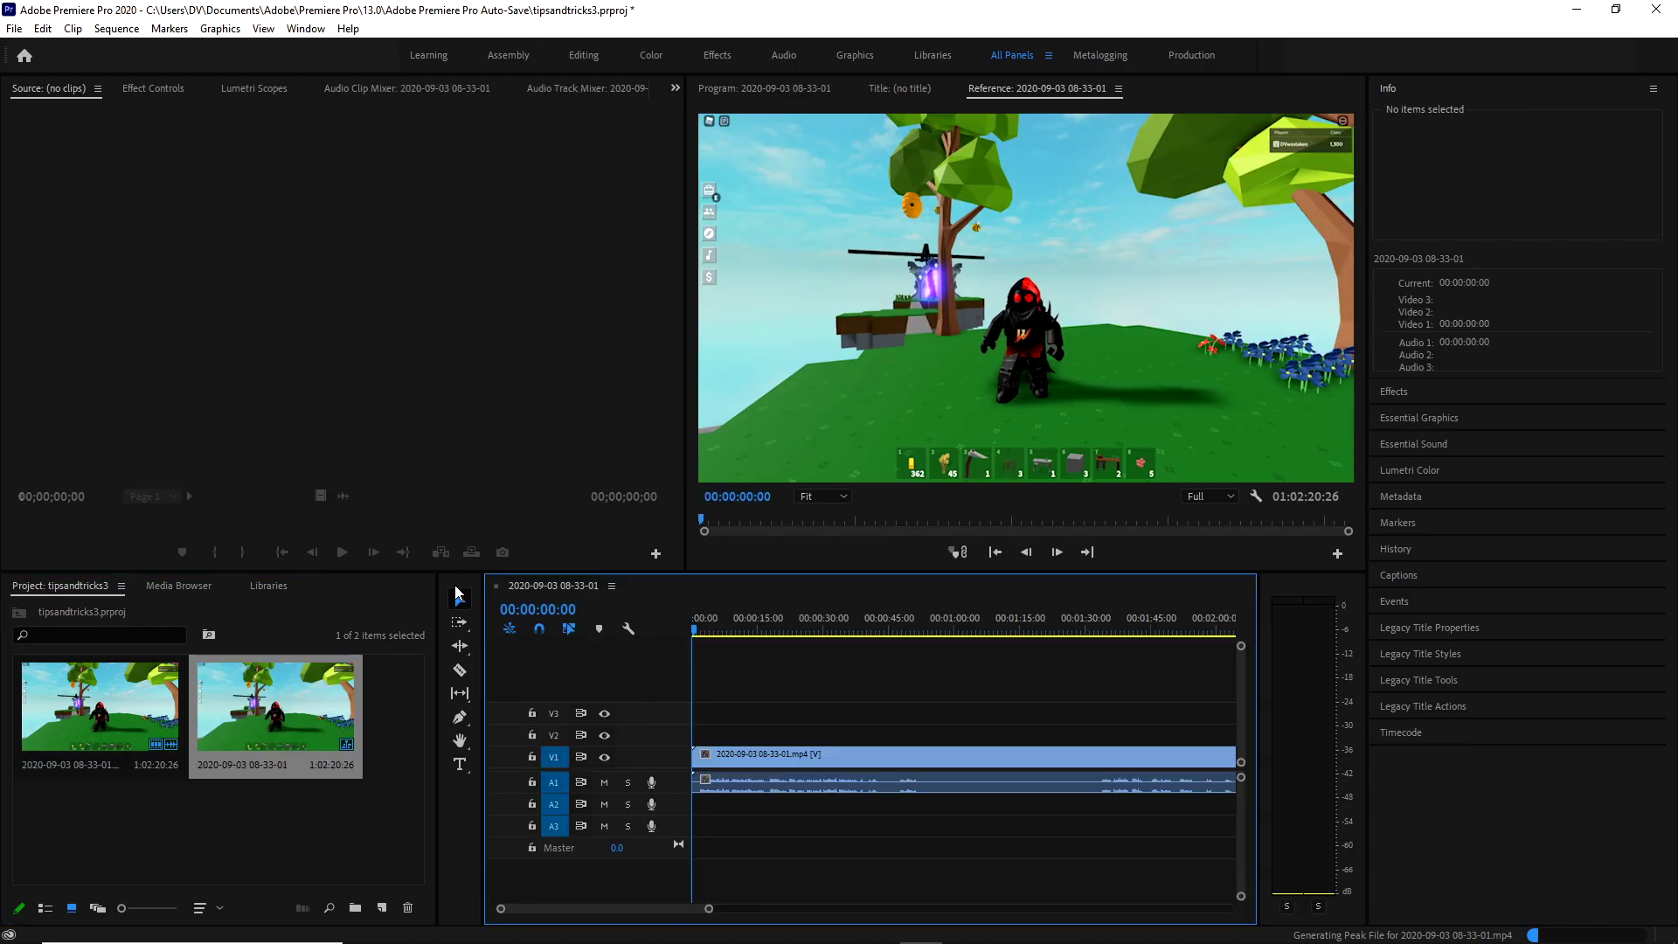
Narrow the Project and Source areas so that the timeline and the sequence preview get more room.
drag(436, 586, 89, 598)
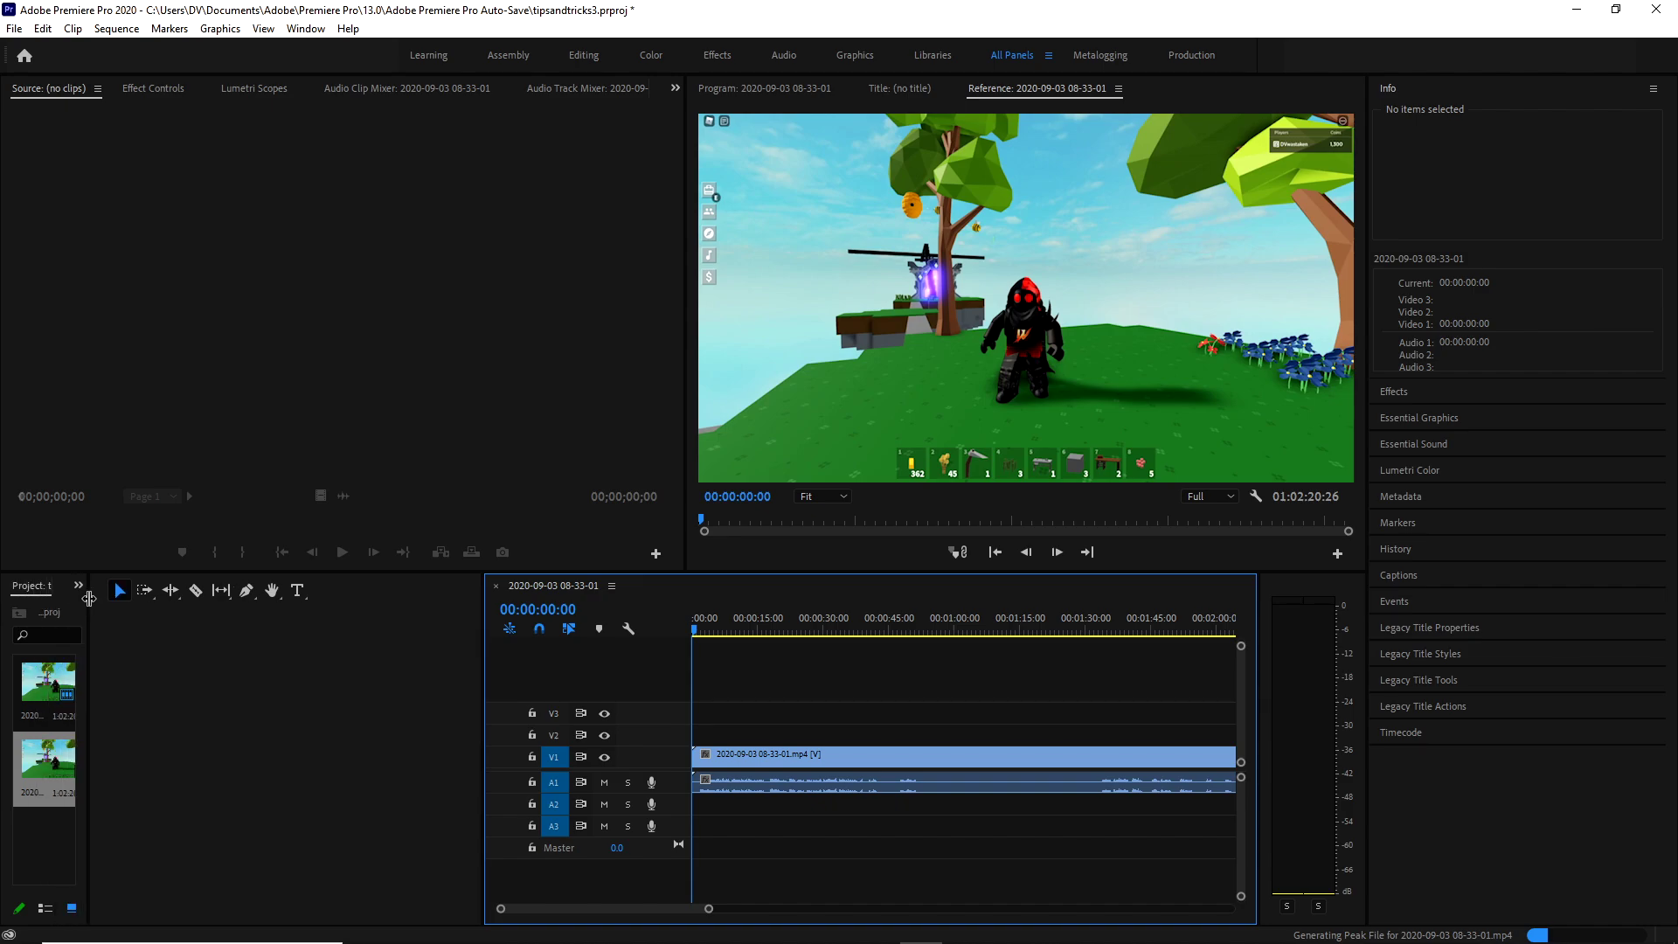
drag(483, 599, 128, 594)
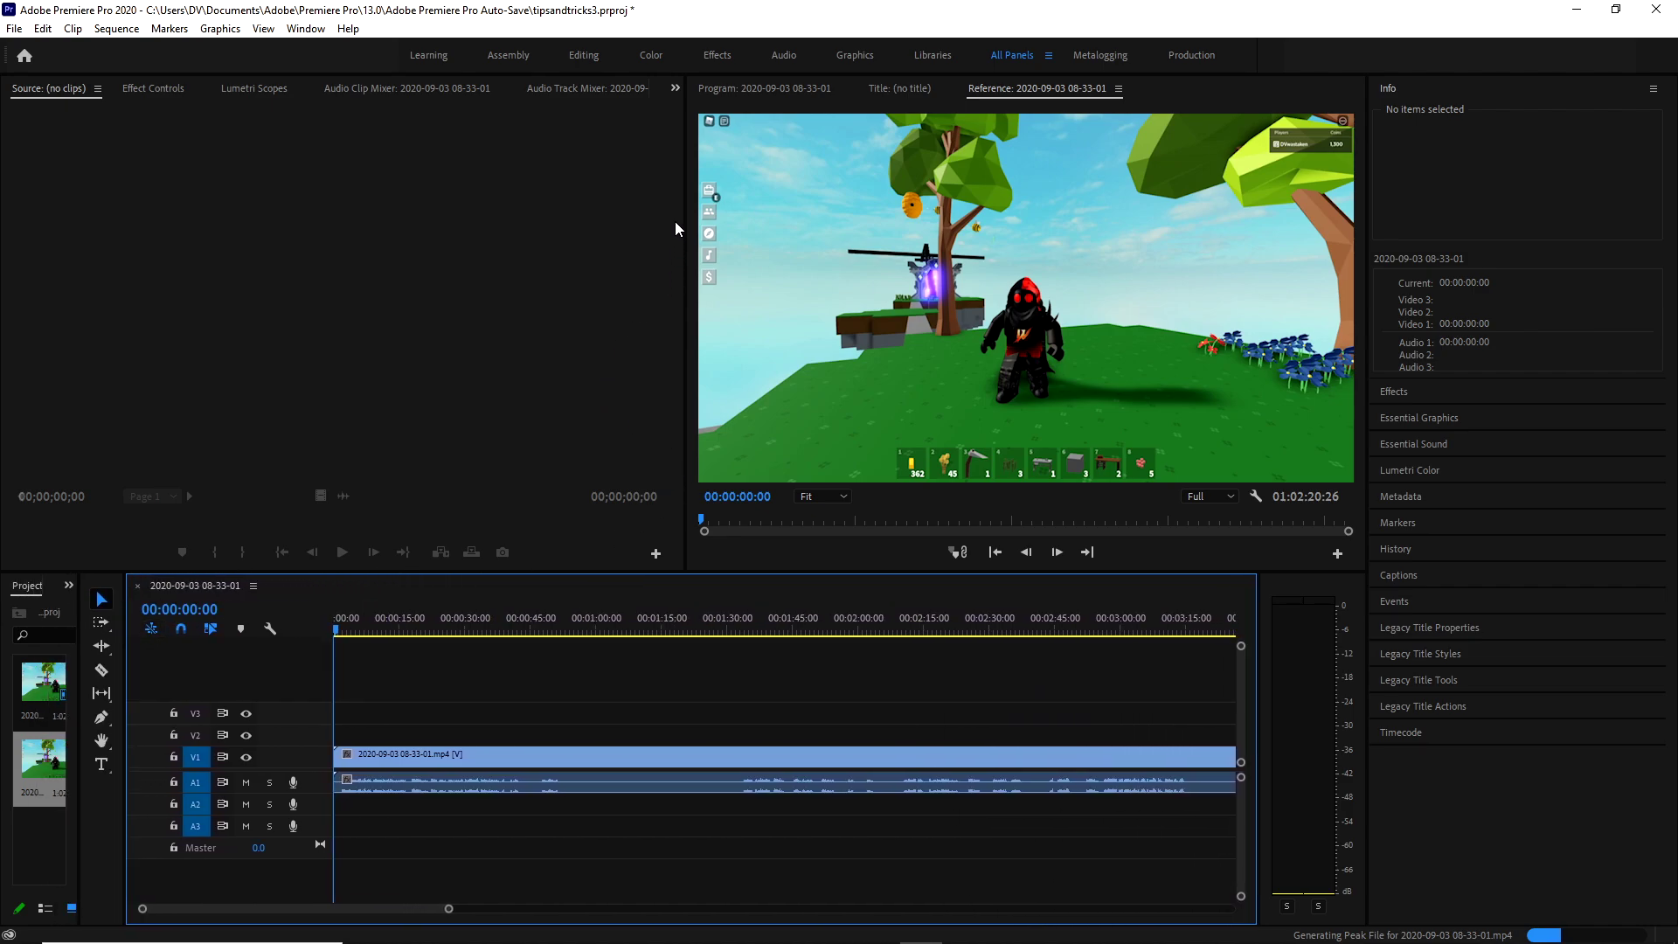
drag(684, 194, 202, 225)
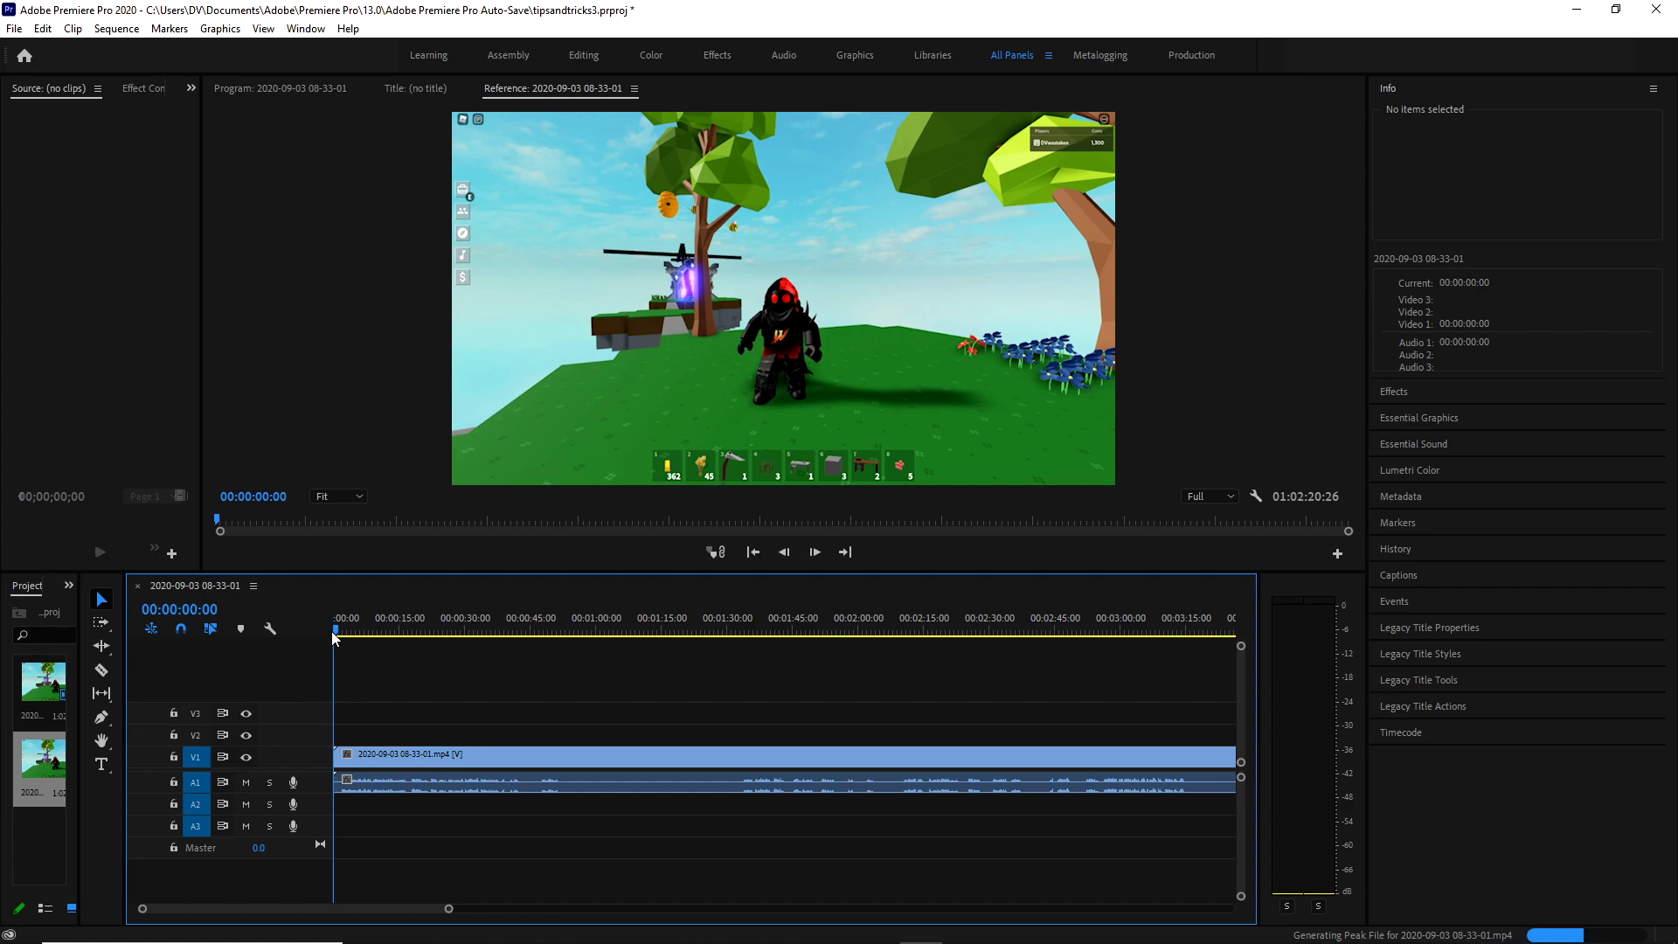
Scrub through the footage to 00:01:03:24 and examine its opening closely up to 00:00:02:00.
drag(331, 630, 610, 633)
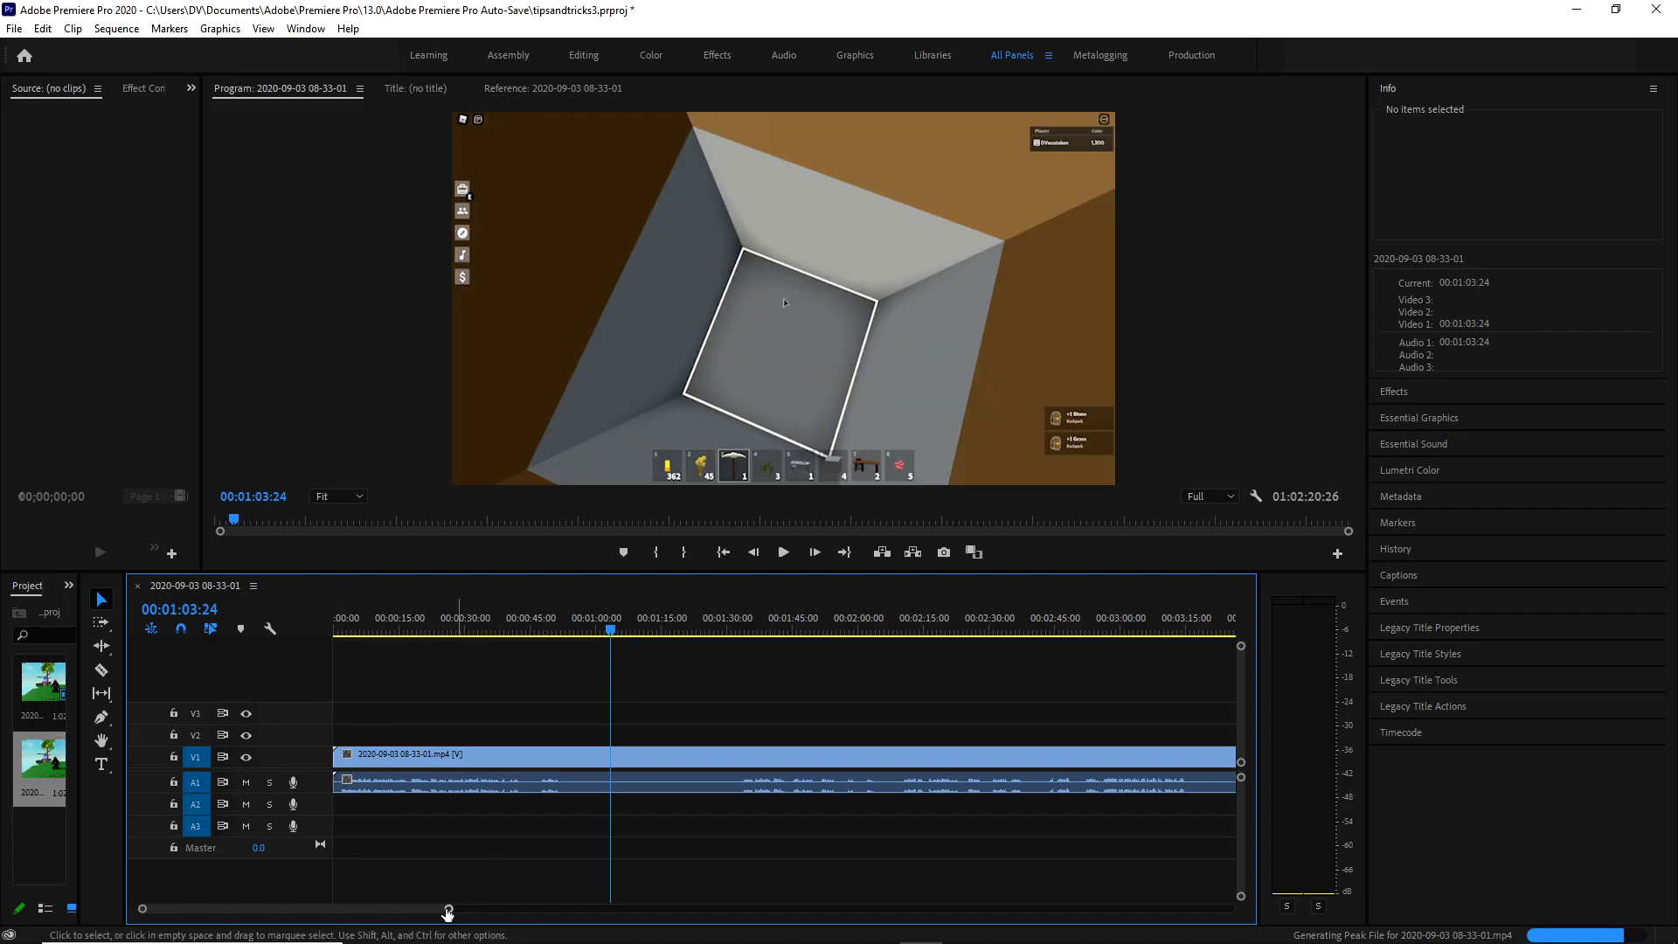
drag(450, 910, 1269, 914)
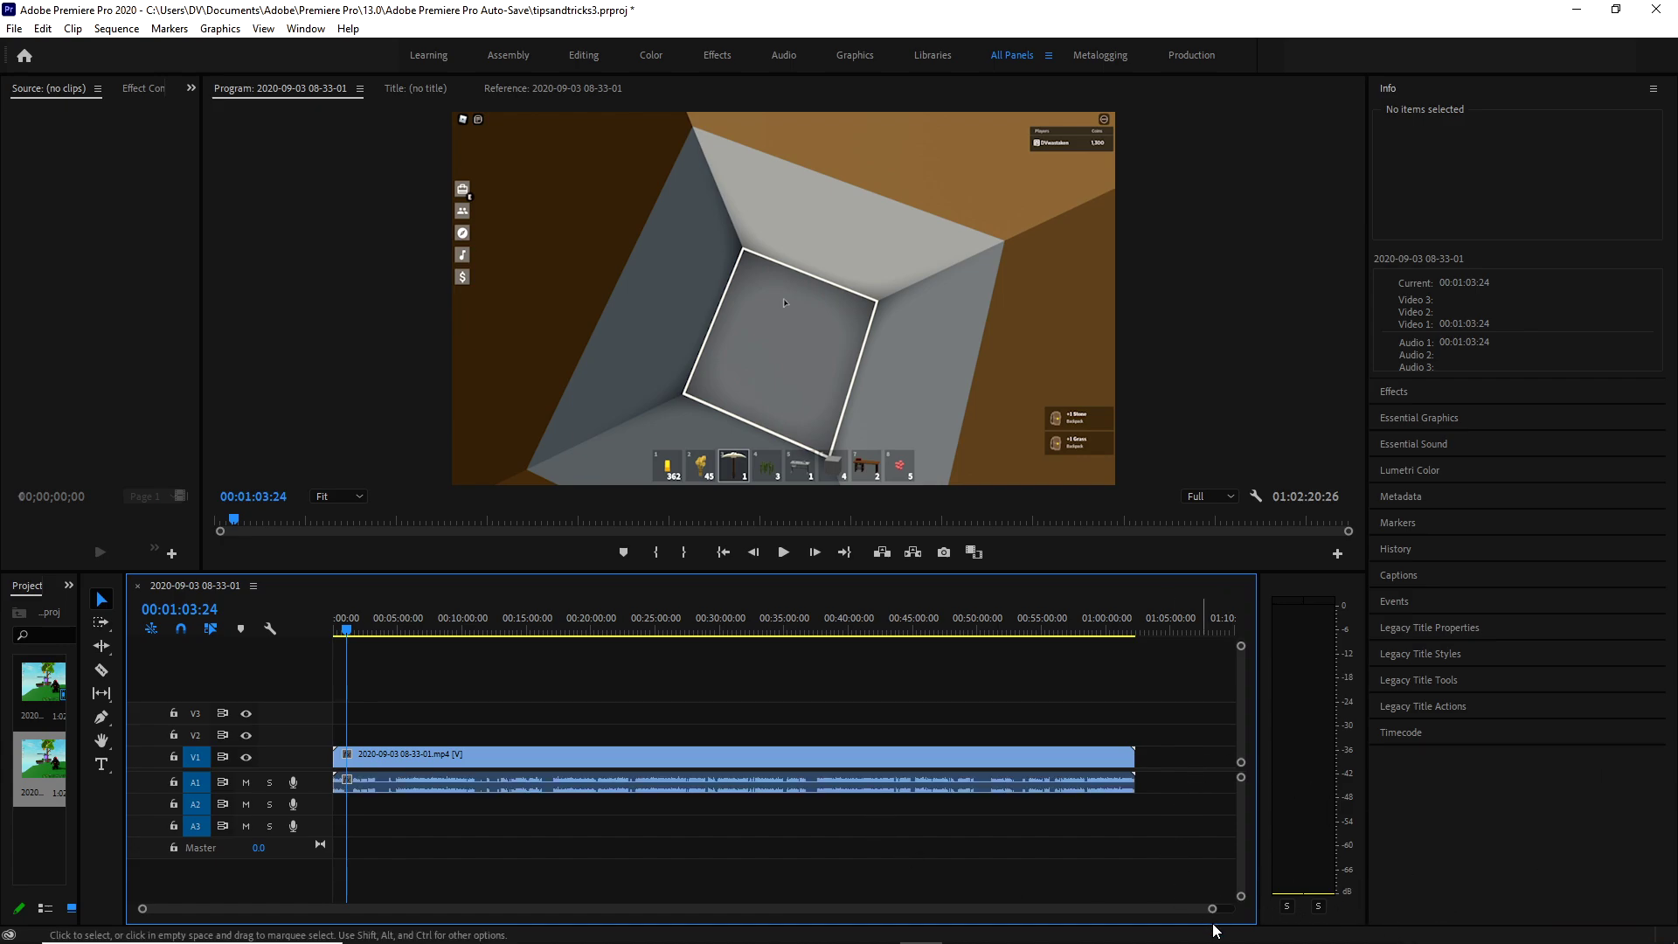
drag(1214, 910, 686, 917)
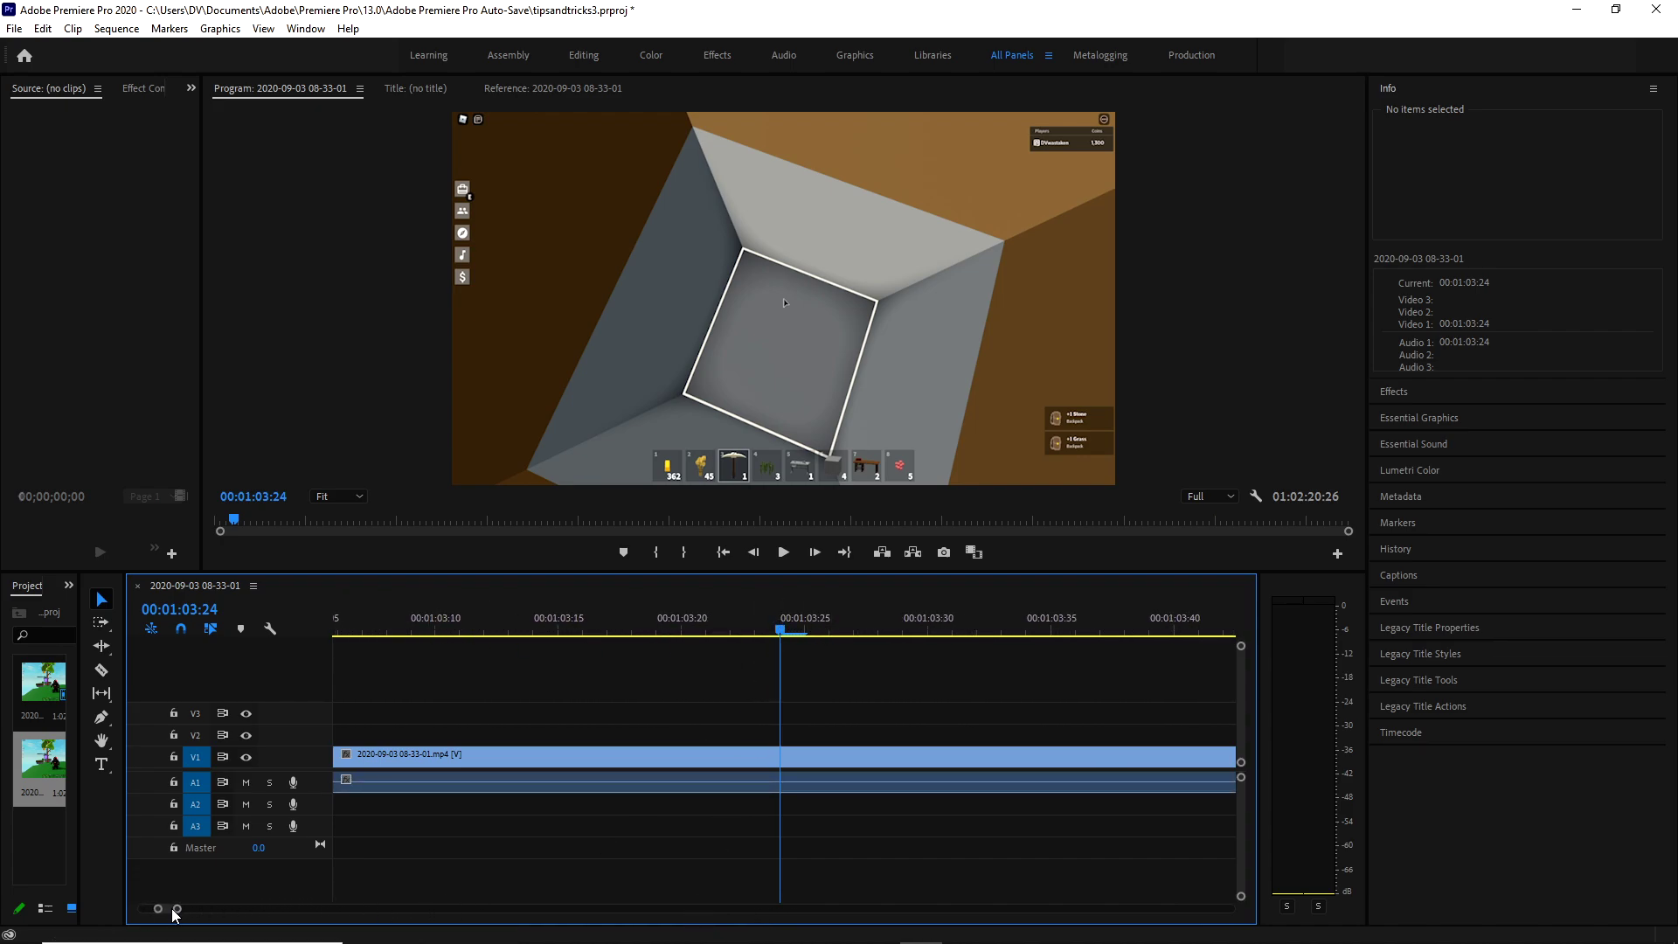
drag(178, 910, 149, 916)
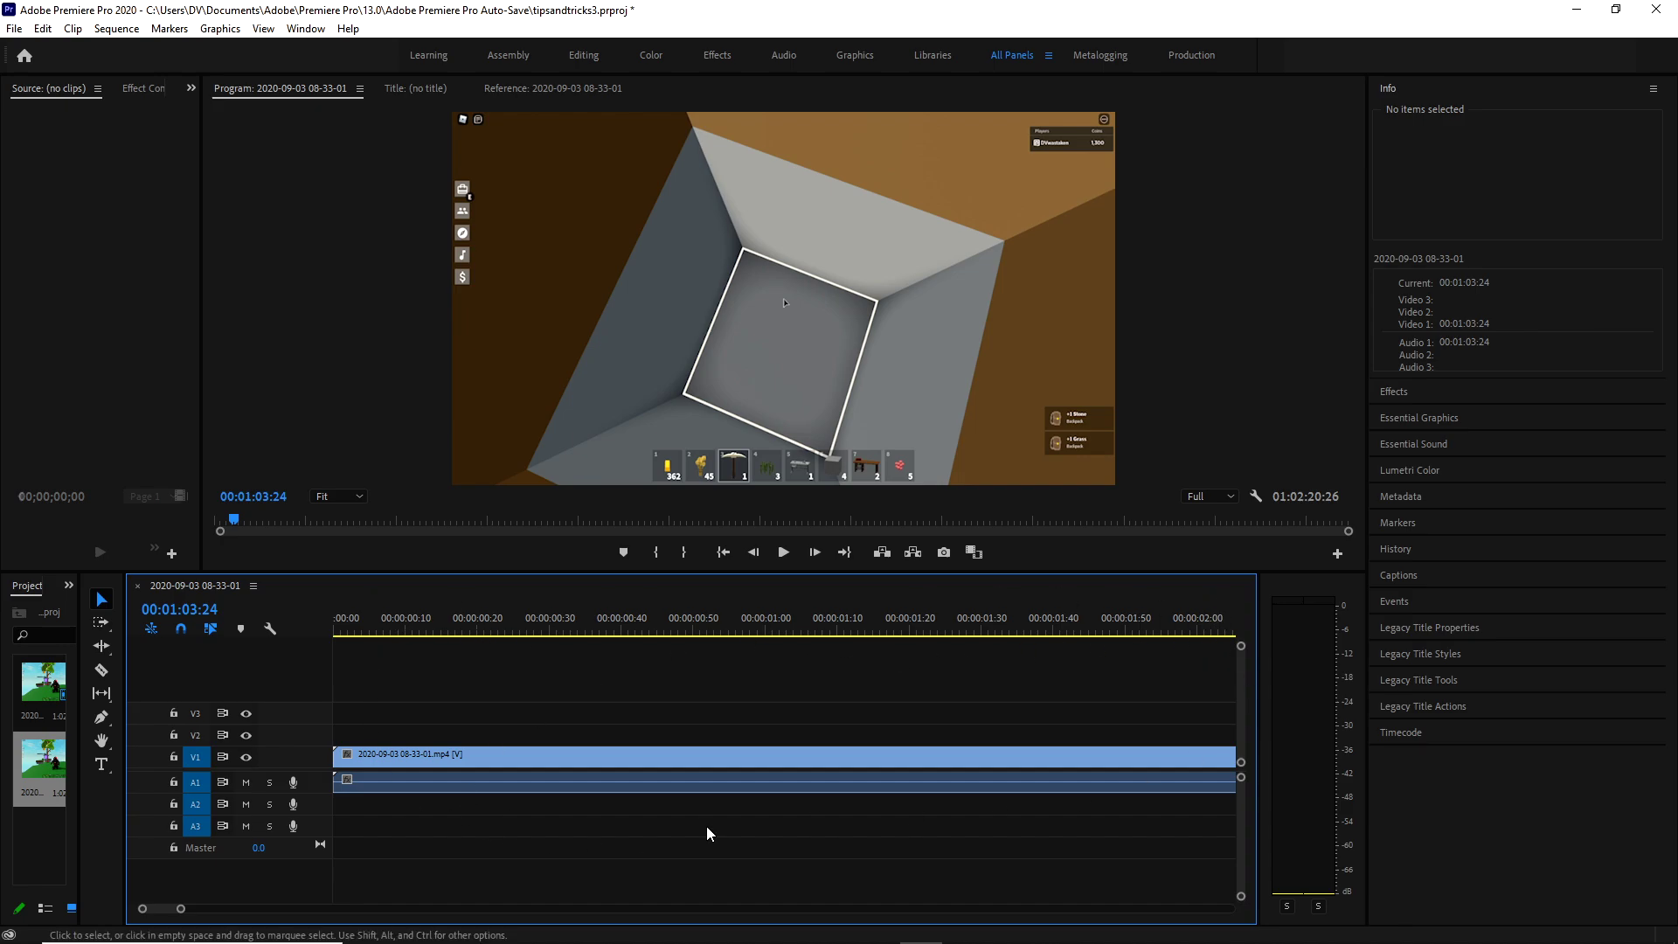
drag(479, 624, 1211, 629)
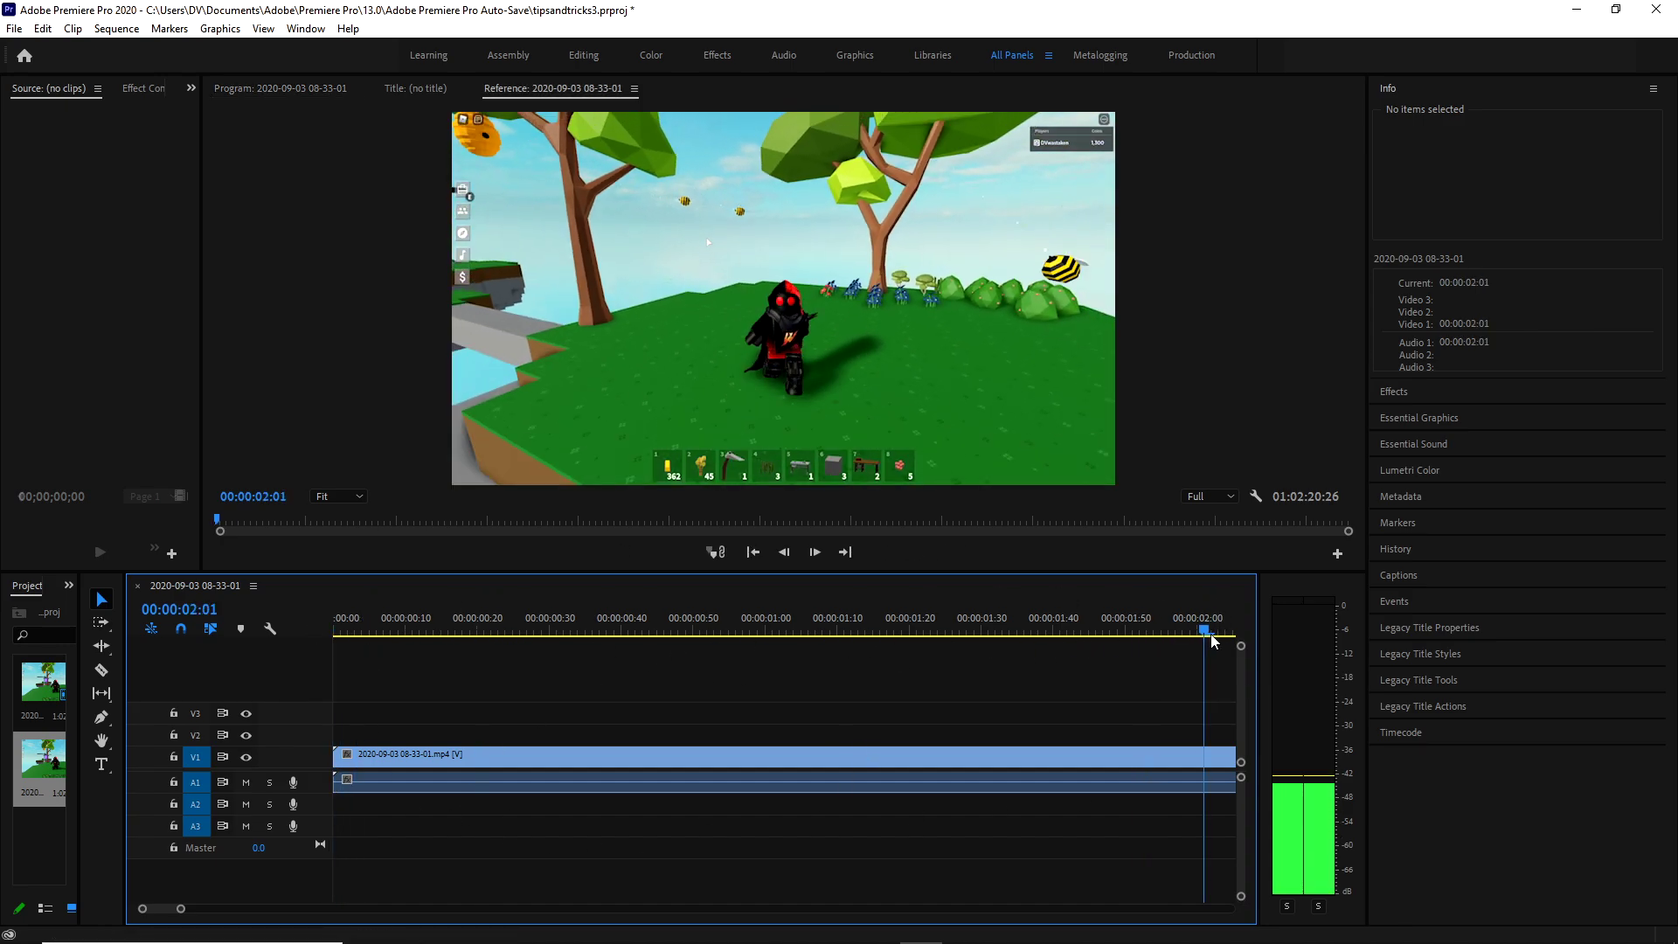
drag(441, 653, 1197, 656)
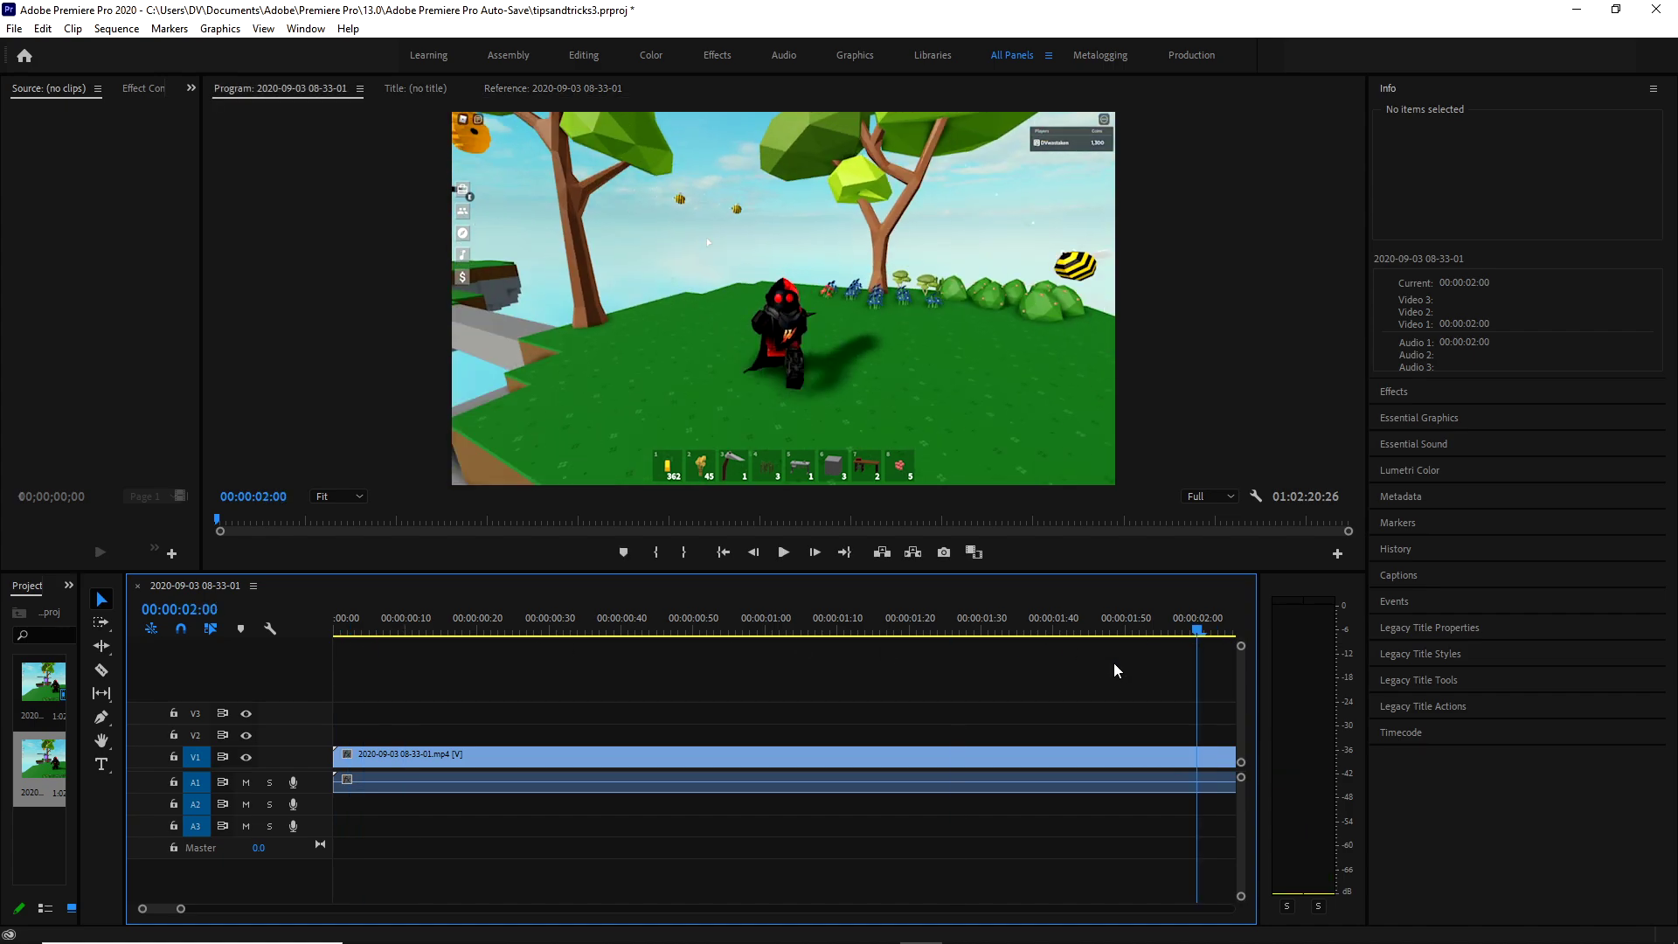
Enlarge the Video 1 and Audio 1 tracks and set the playhead where the sound begins, at 00:00:02:06.
drag(183, 912, 237, 917)
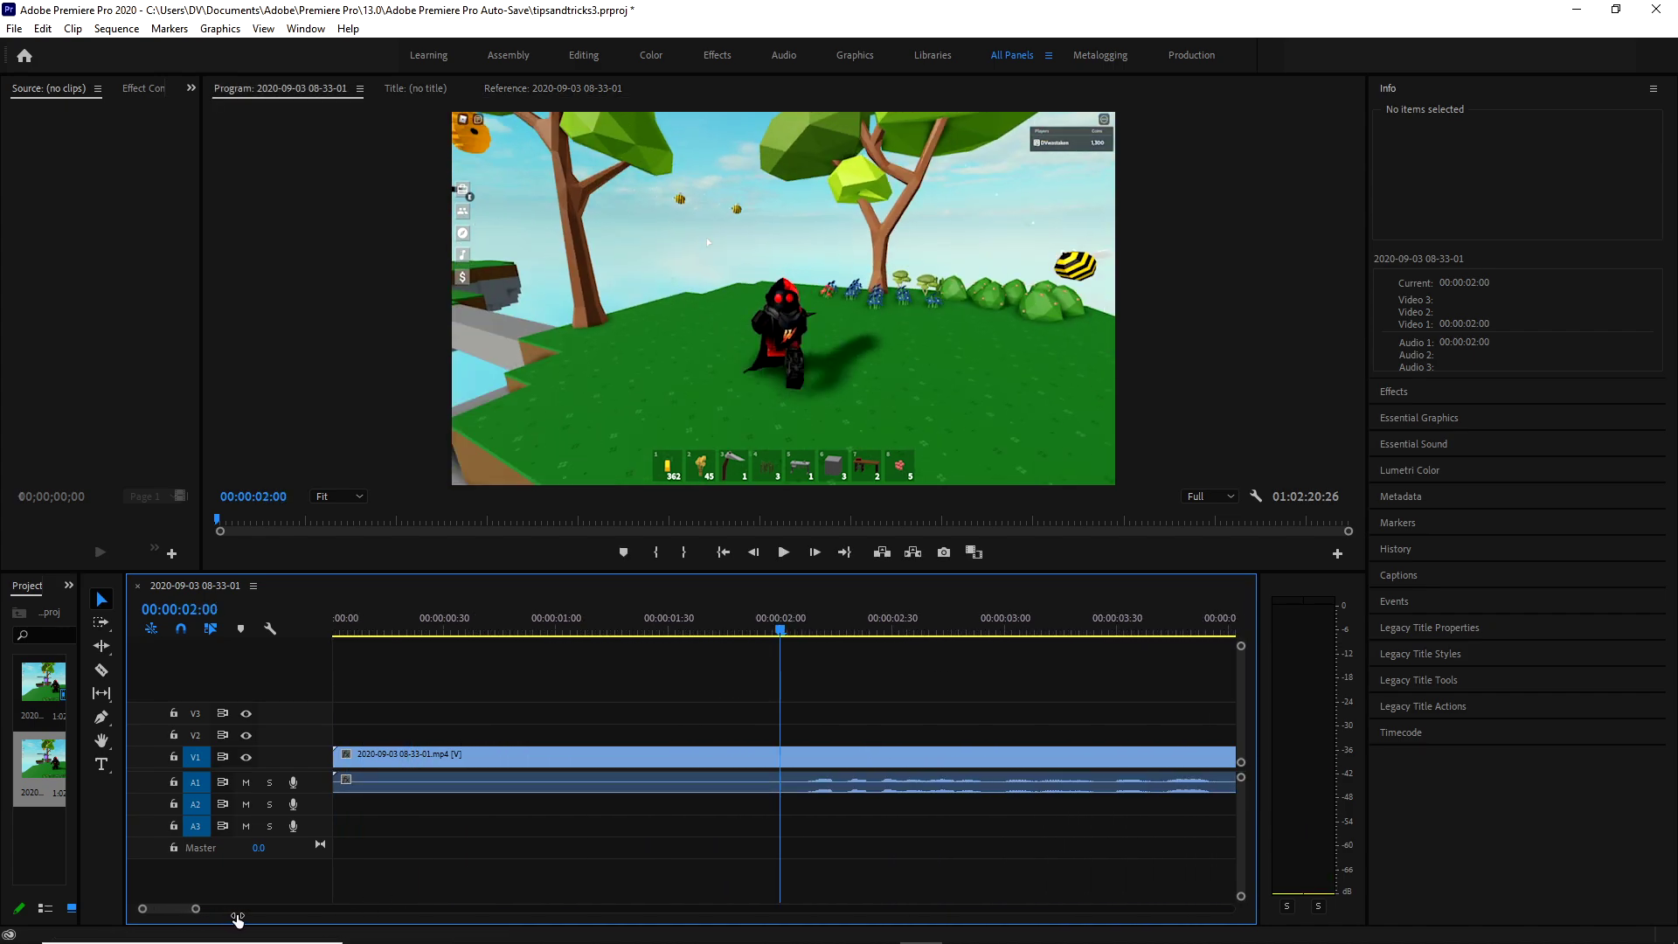
double_click(311, 758)
double_click(318, 787)
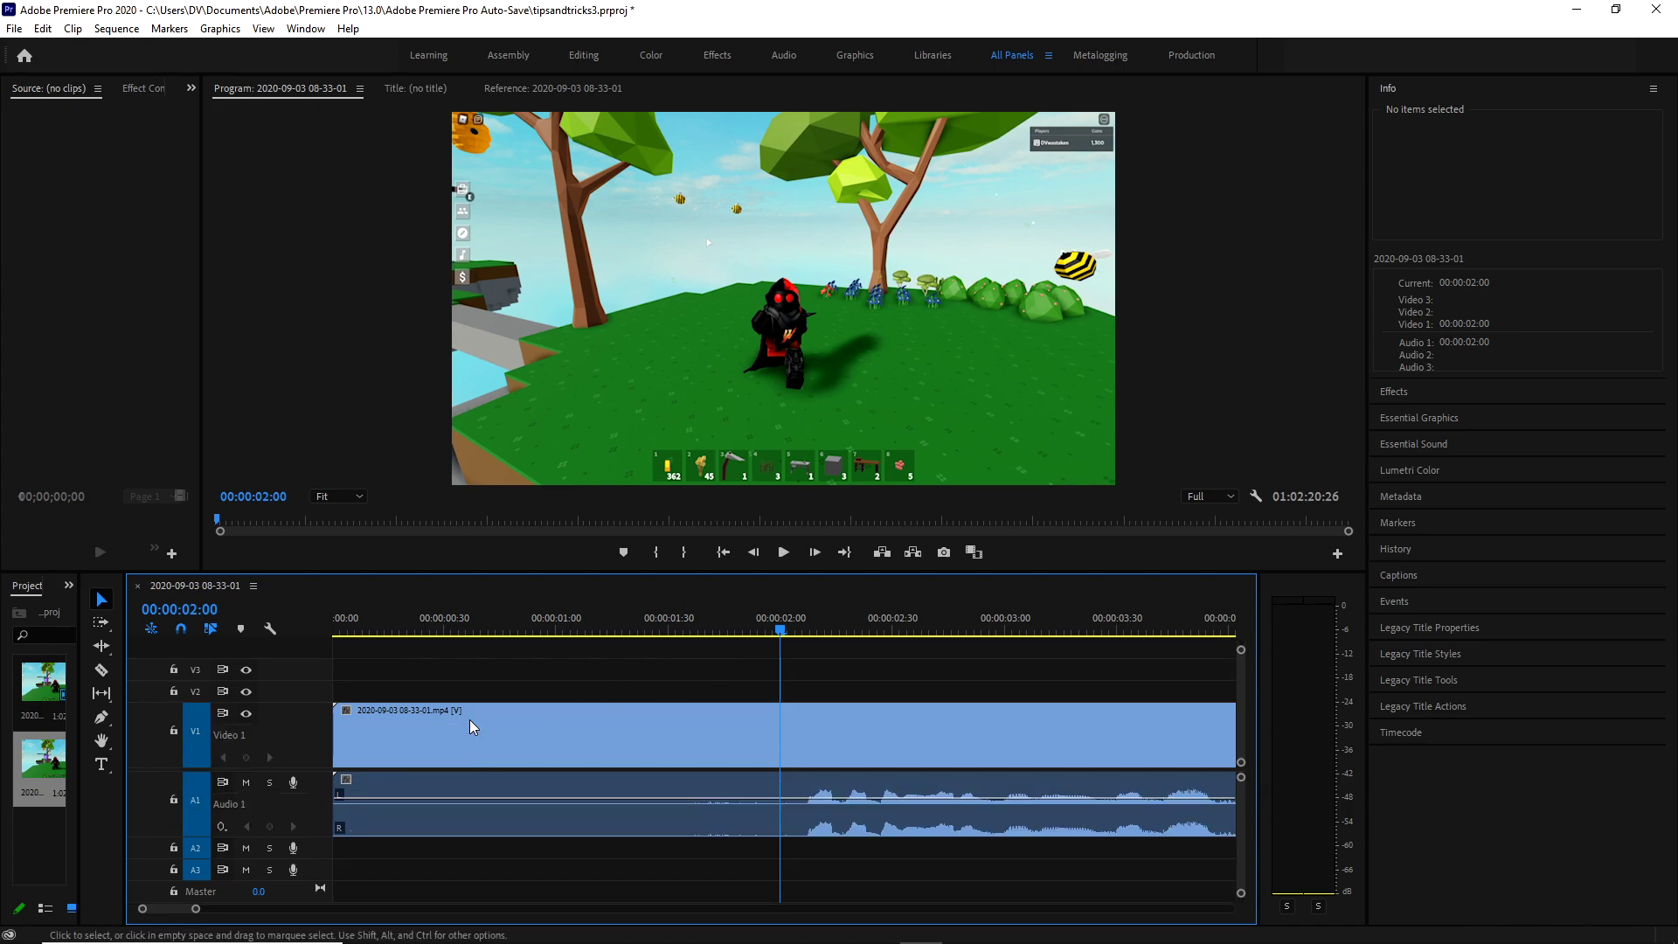
double_click(298, 805)
double_click(306, 790)
drag(781, 628, 803, 629)
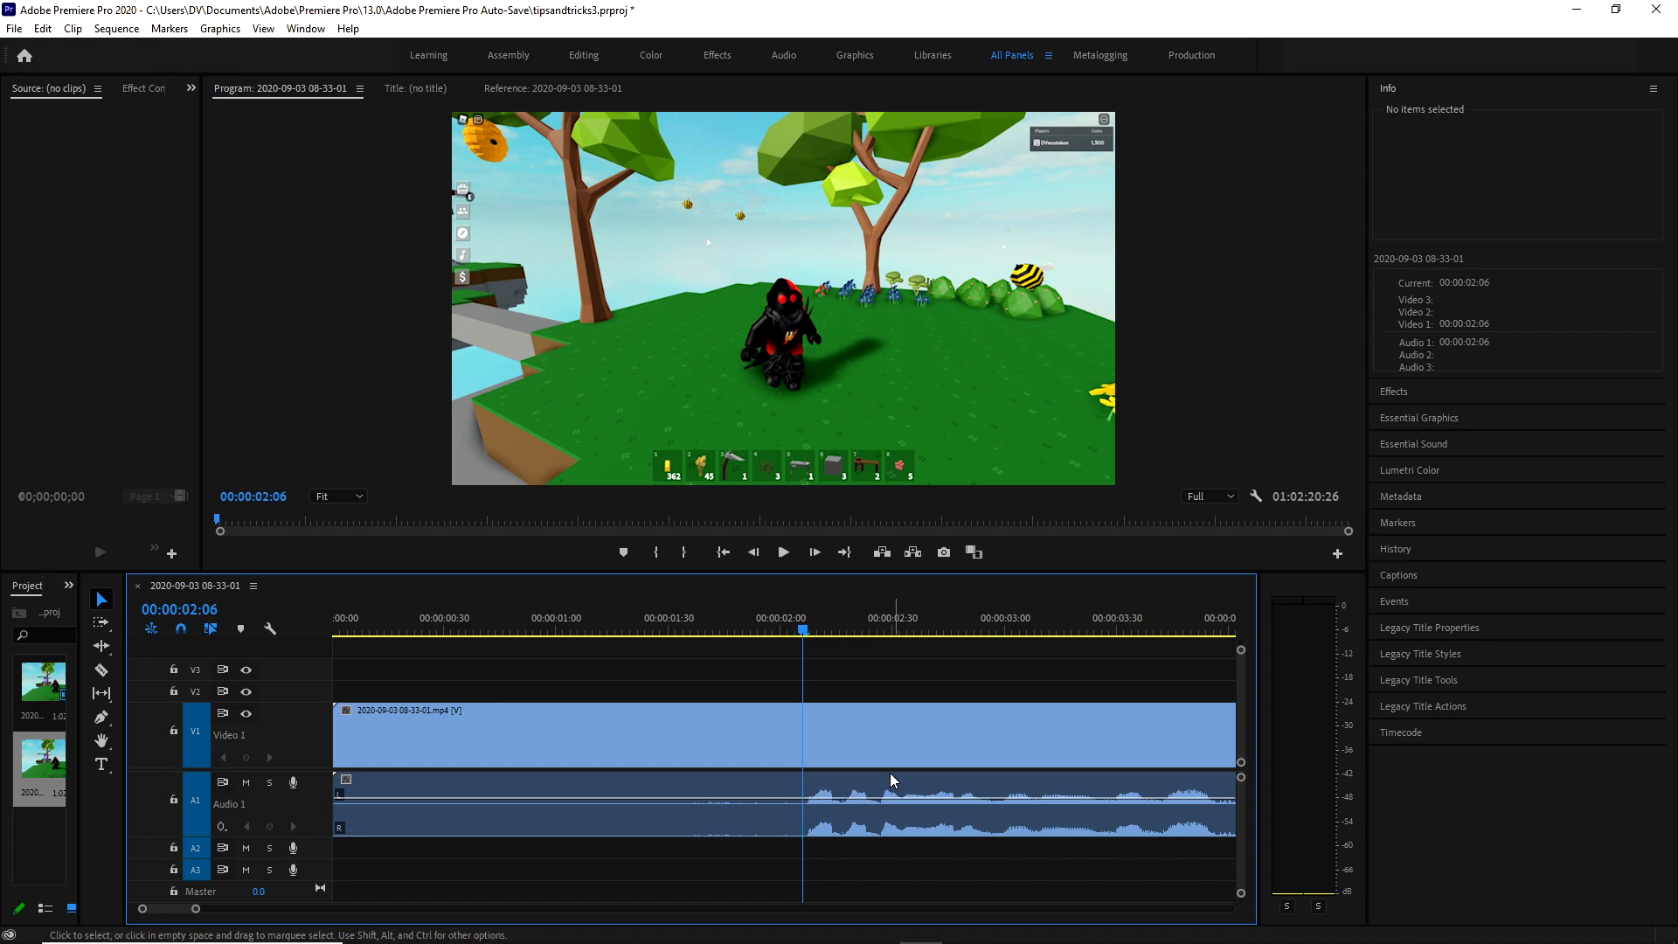
Cut the clip into many short pieces between its start and the playhead with the Razor tool.
click(100, 673)
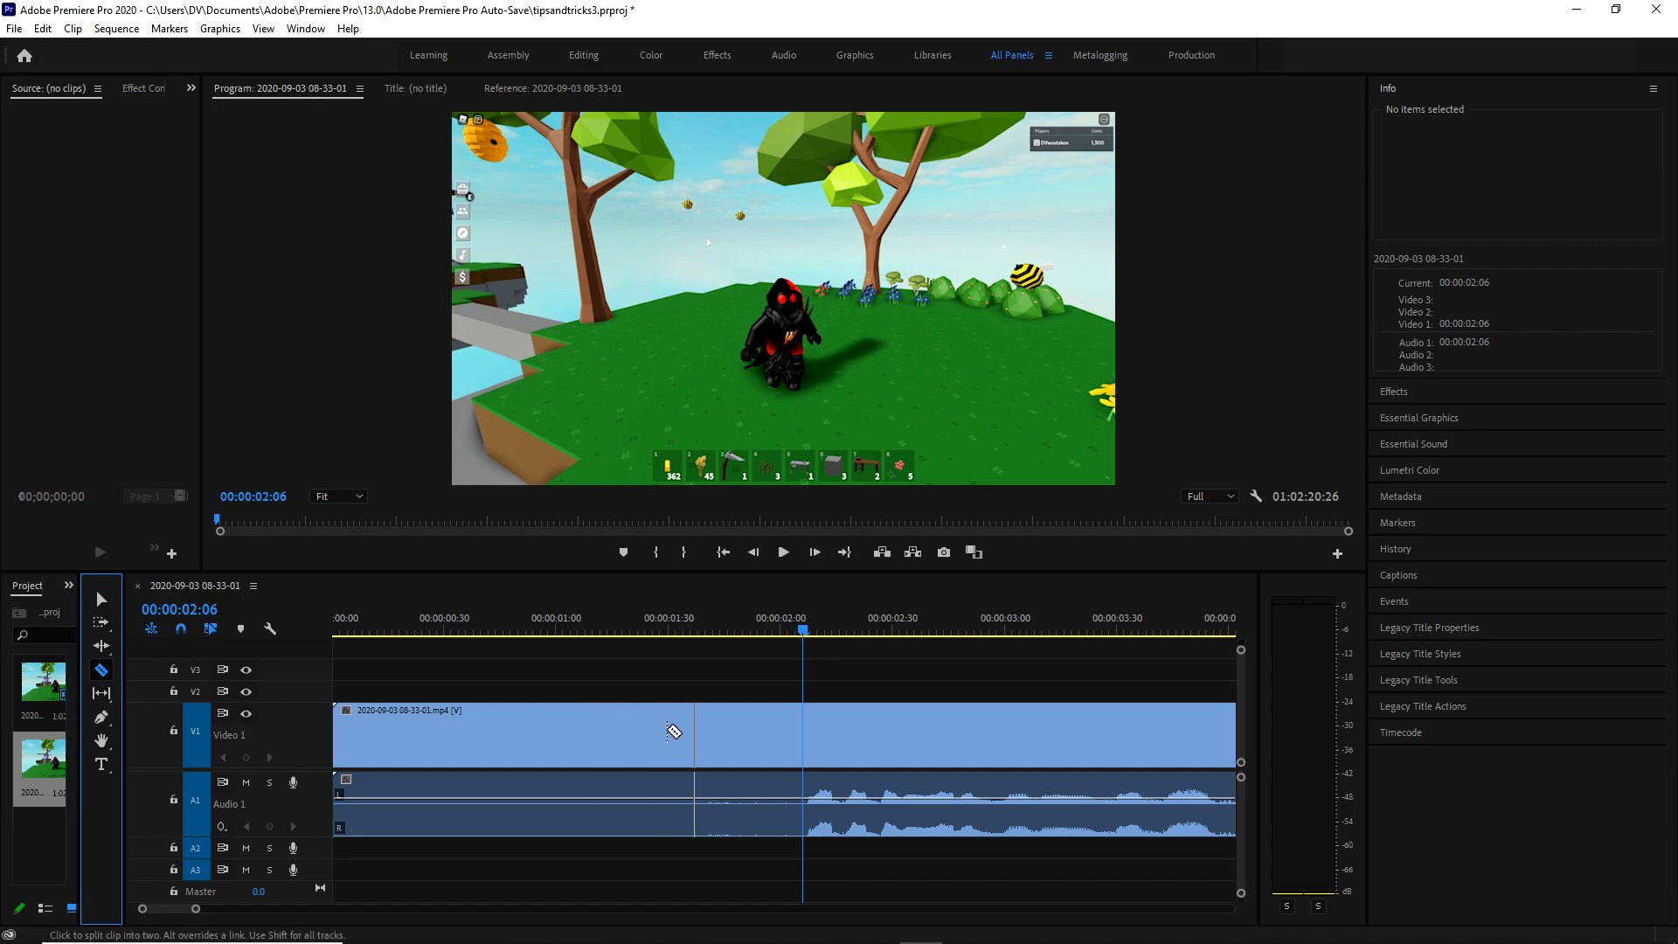
click(366, 725)
click(385, 730)
click(407, 731)
click(434, 733)
click(456, 733)
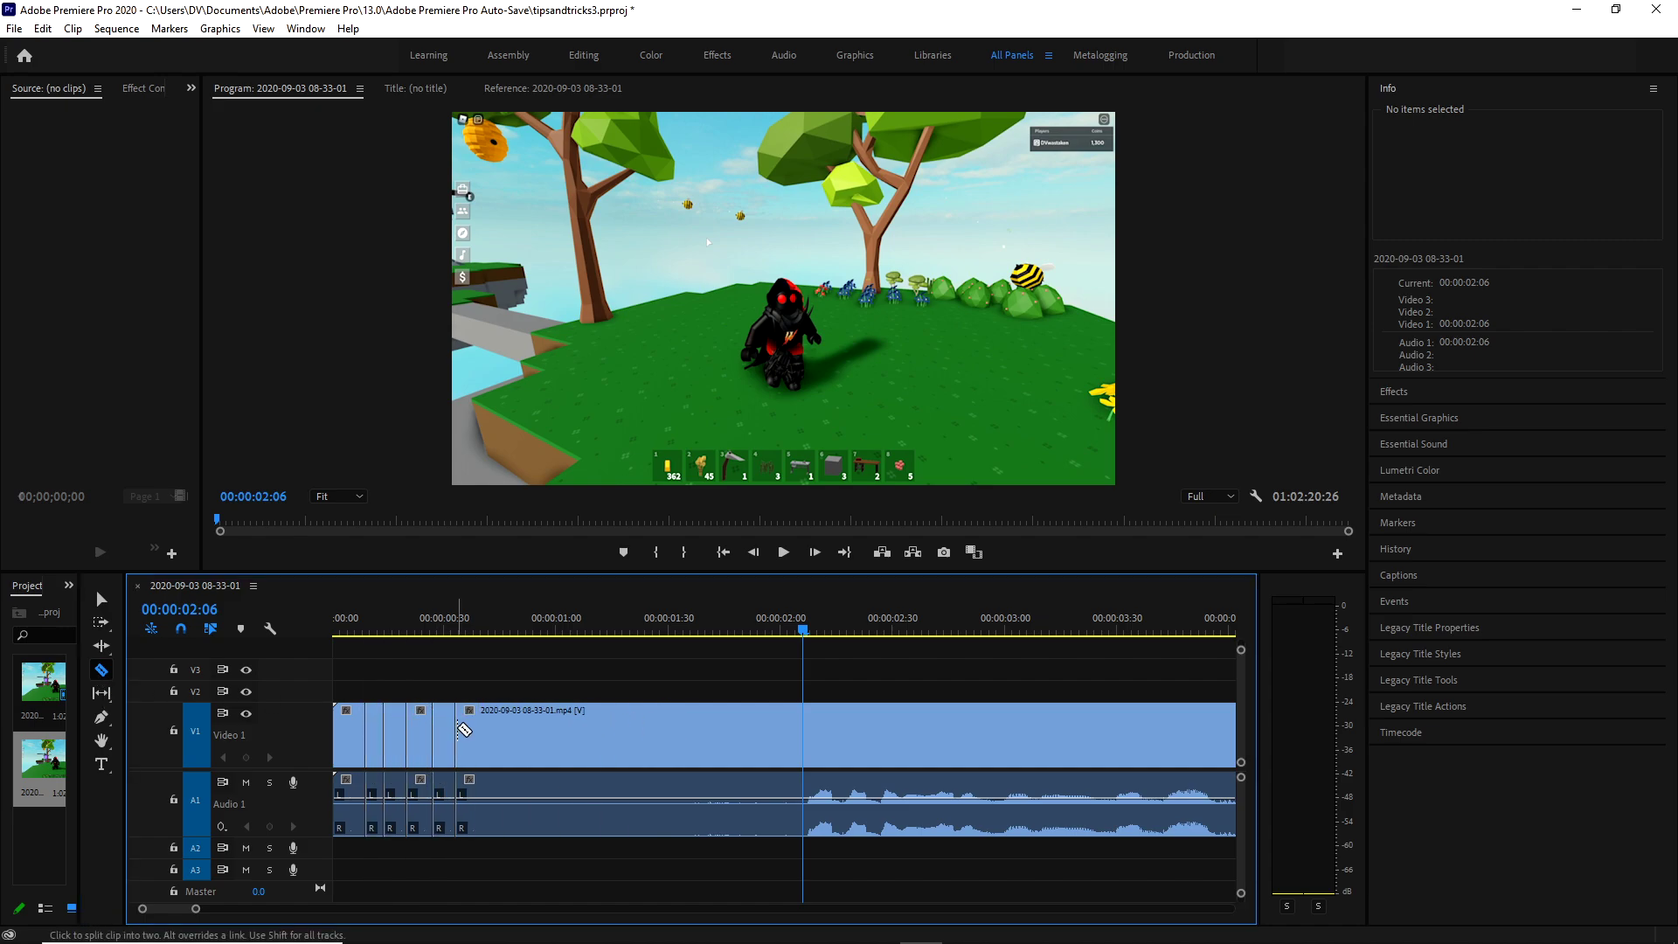
click(504, 735)
click(557, 736)
click(605, 739)
click(643, 741)
click(724, 744)
click(735, 744)
click(769, 744)
click(789, 744)
click(801, 745)
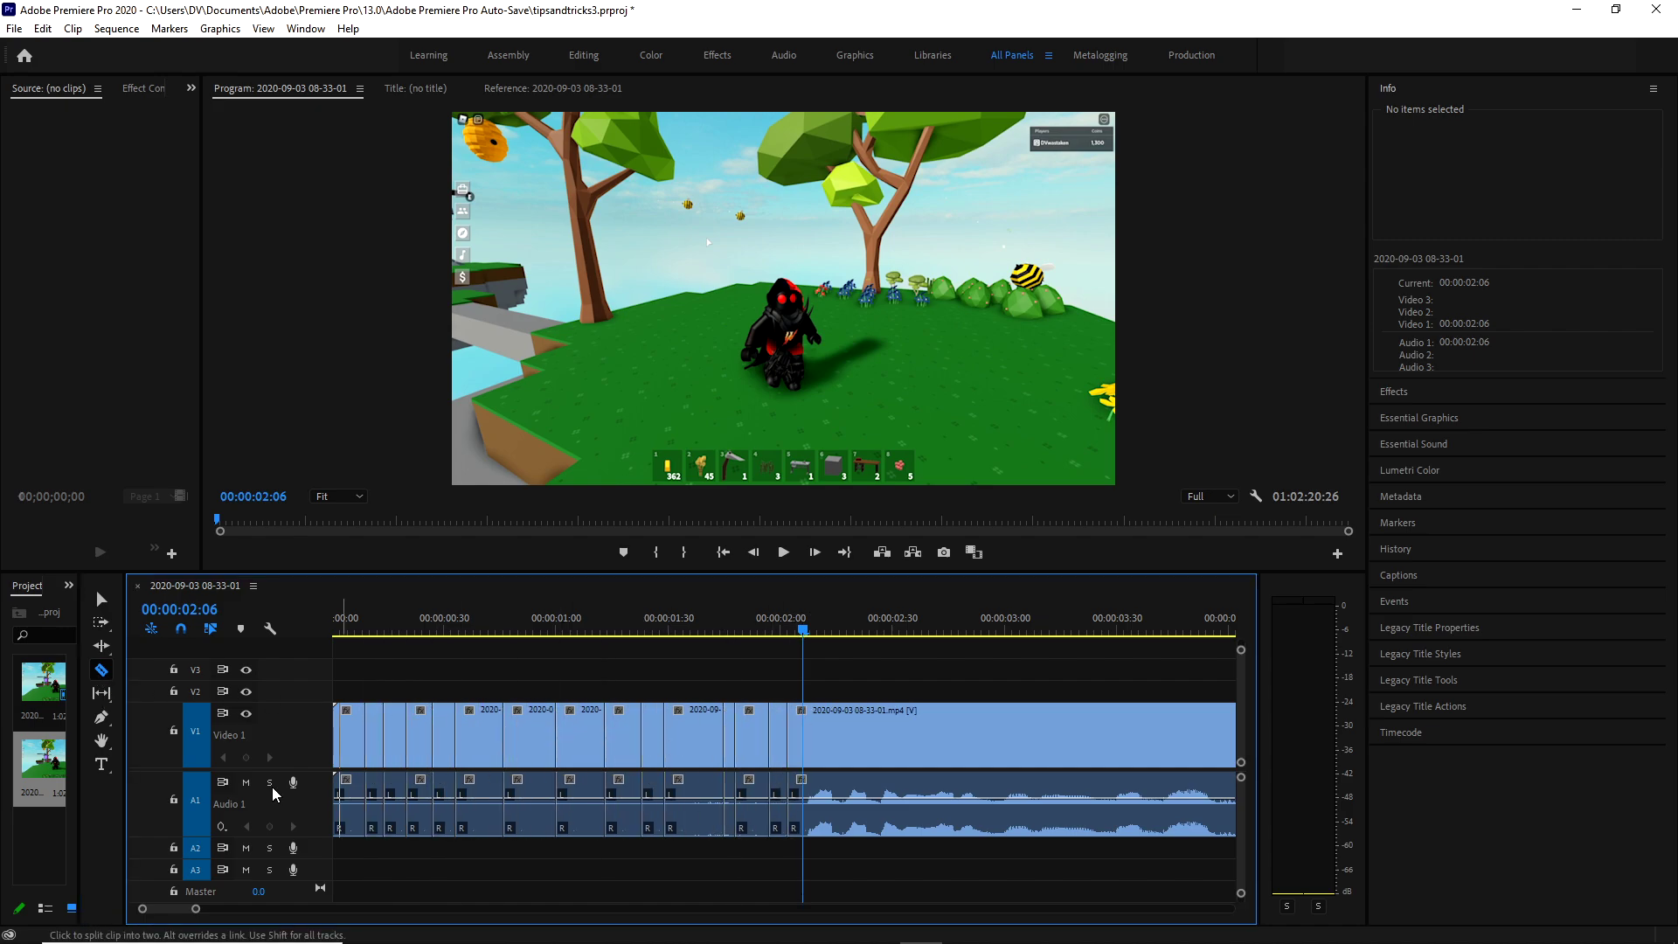
Delete the widest cut piece, around 00:00:01:30, leaving a gap in the timeline.
key(v)
click(371, 733)
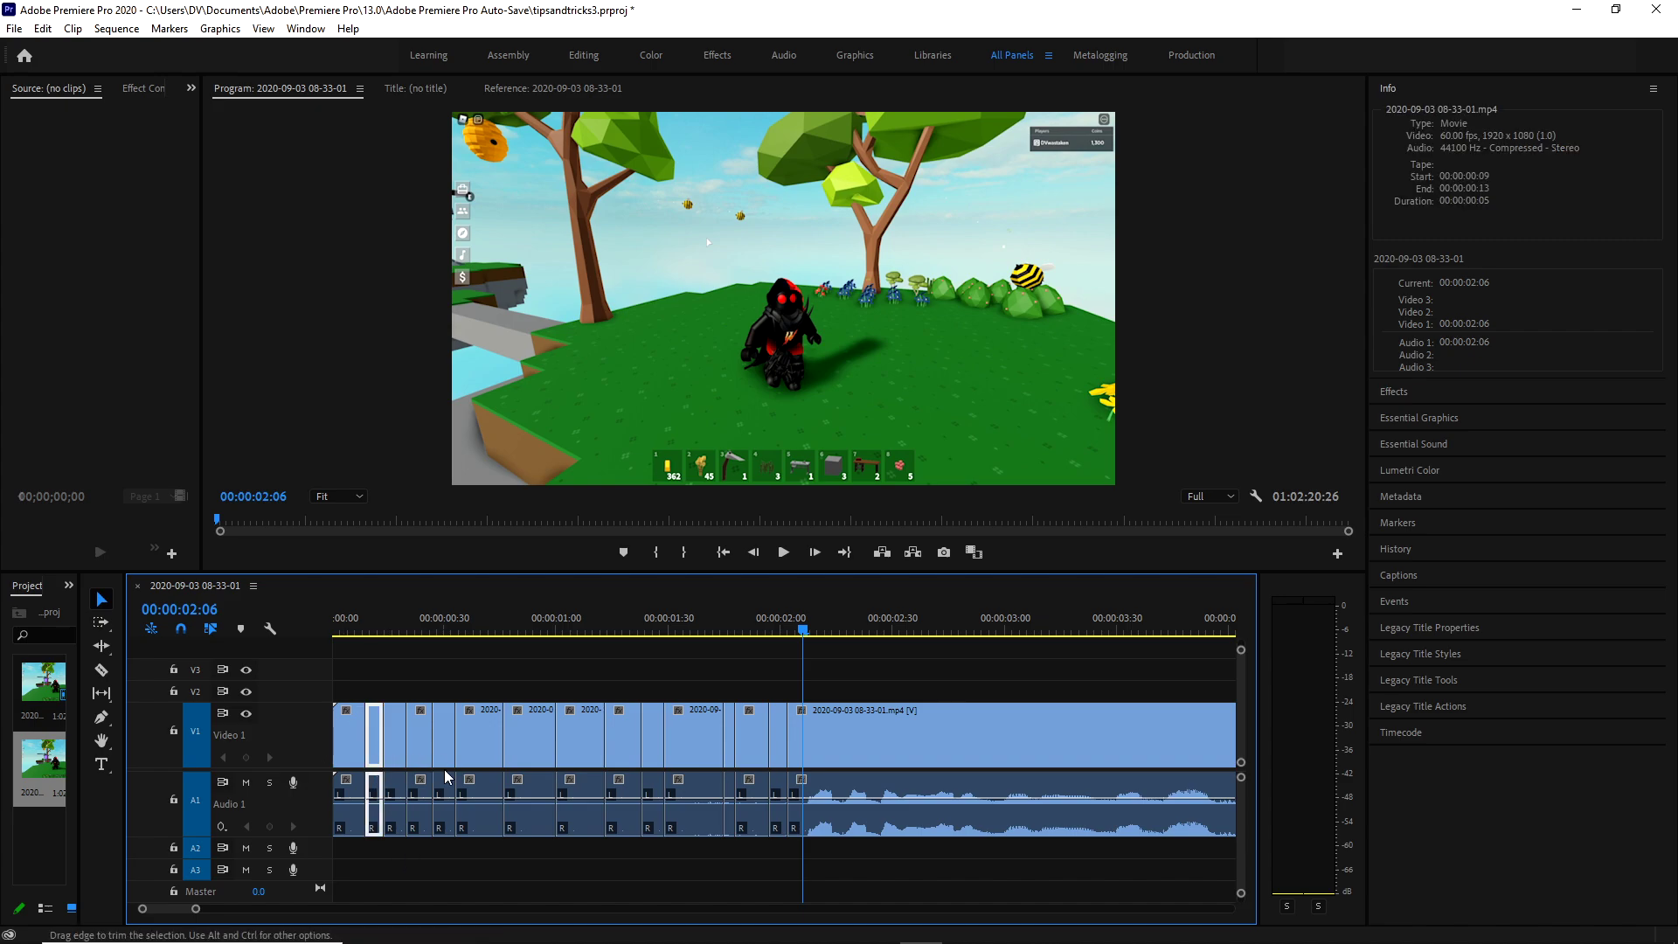
drag(353, 695, 778, 794)
click(660, 681)
click(678, 724)
key(Delete)
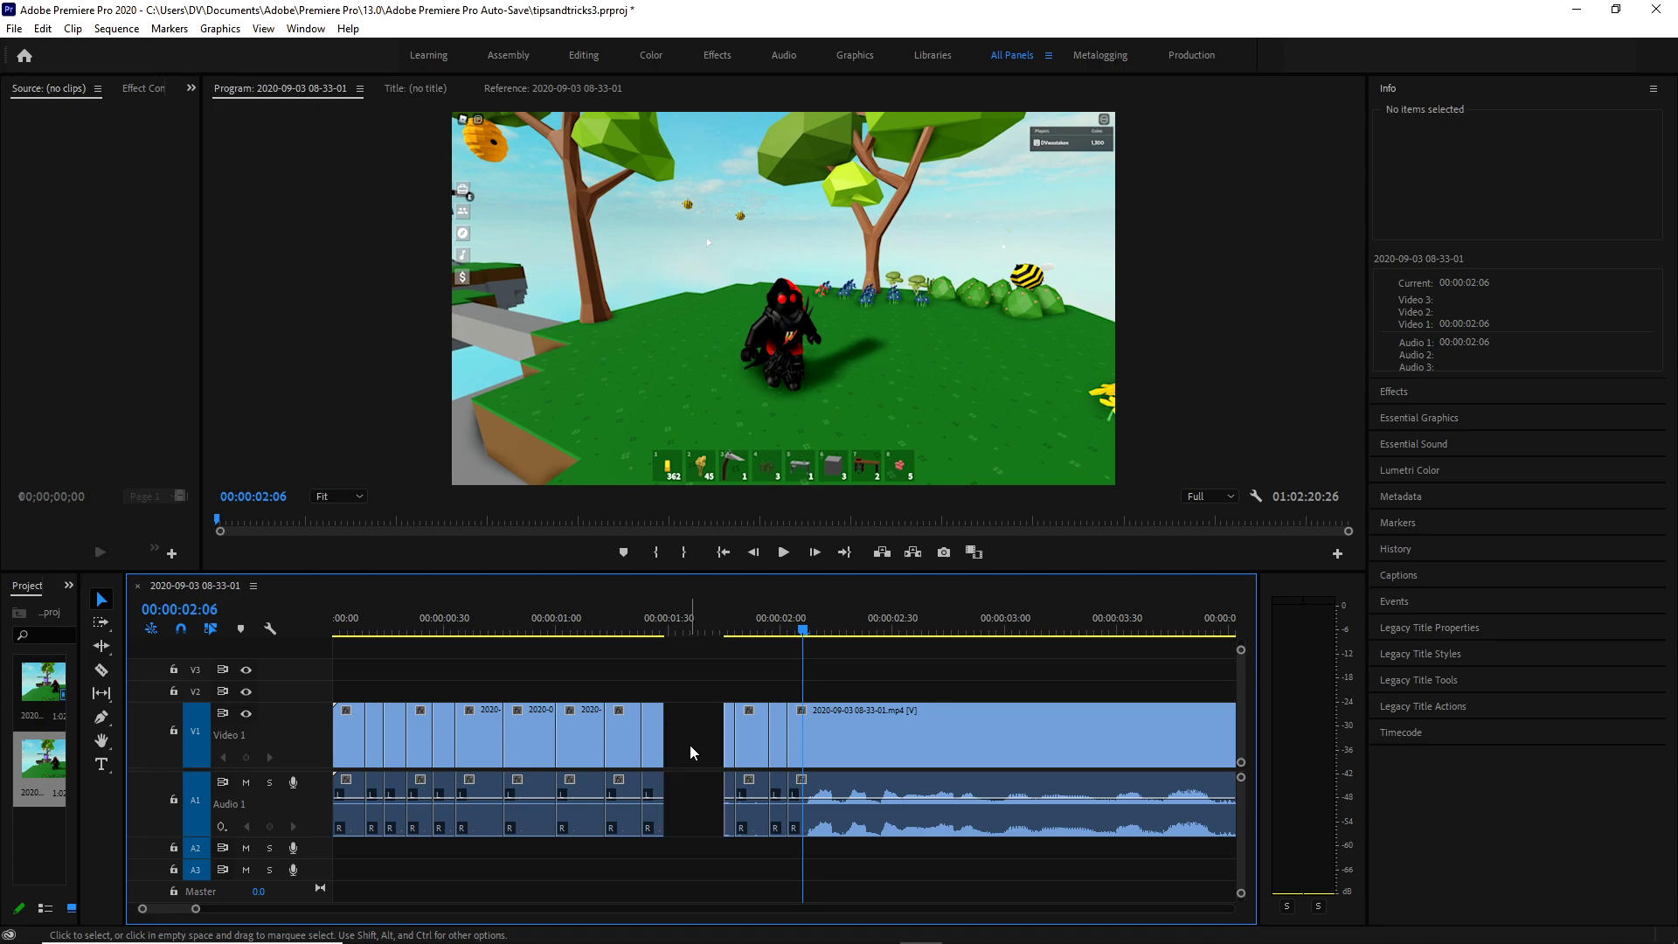
Delete four more alternate pieces between the clip's start and 00:00:01:12.
click(693, 756)
click(690, 693)
click(575, 748)
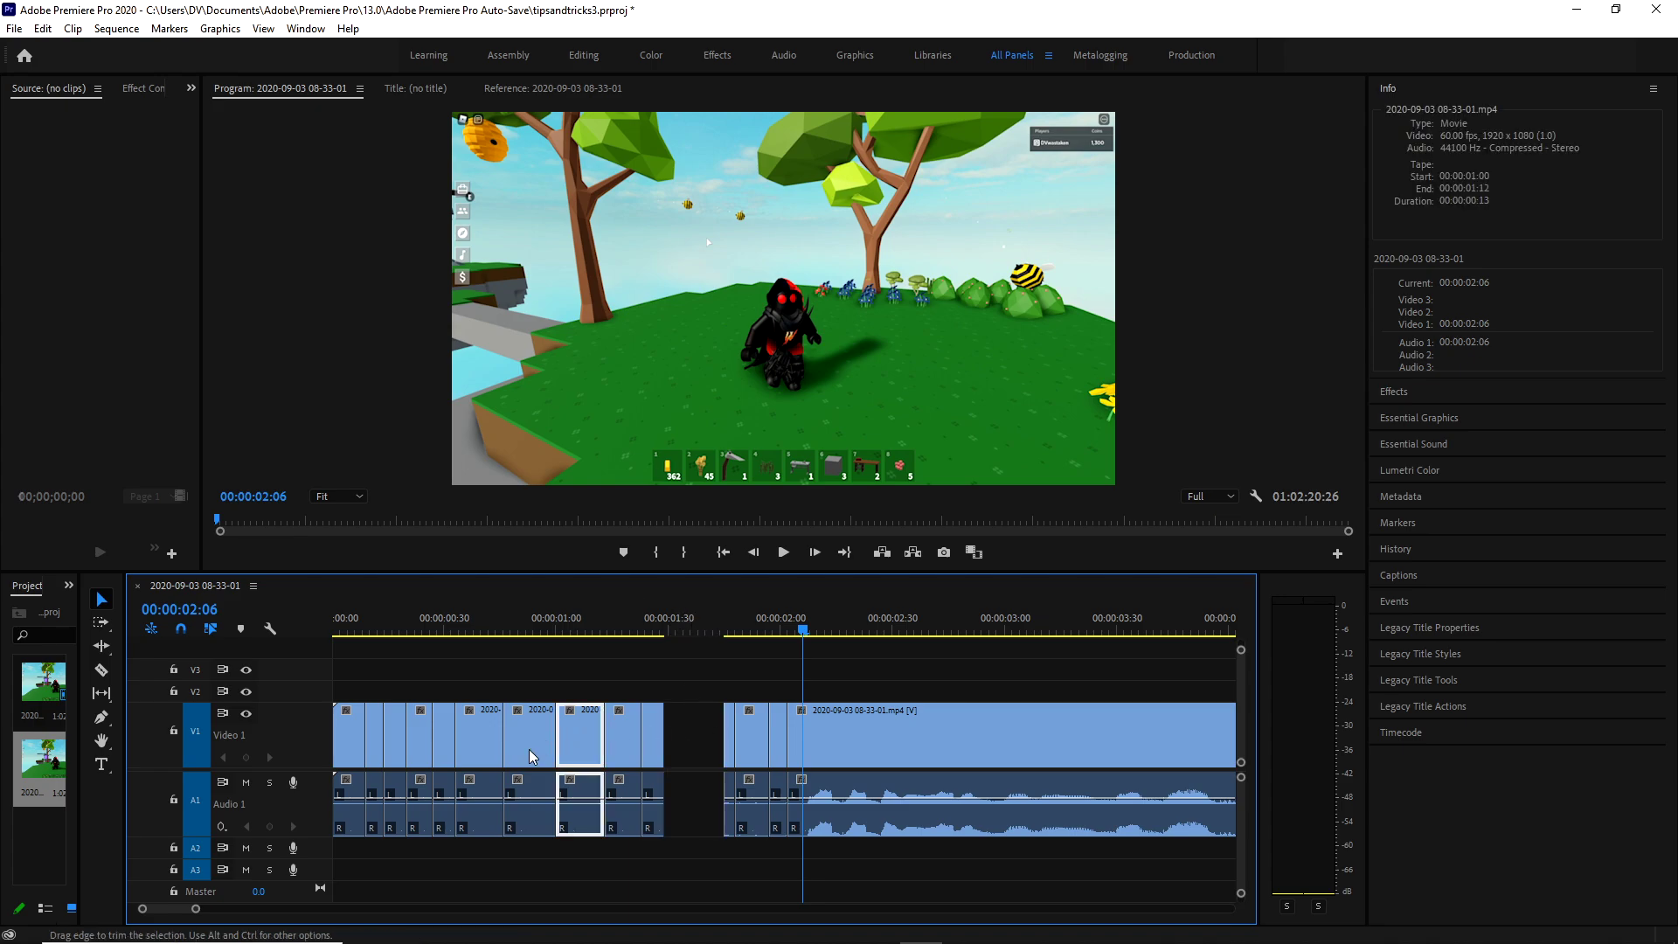
key(Delete)
click(477, 743)
key(Delete)
click(420, 742)
key(Delete)
click(379, 747)
Delete all remaining short pieces ahead of the sound and close the empty gap at the sequence's start.
key(Delete)
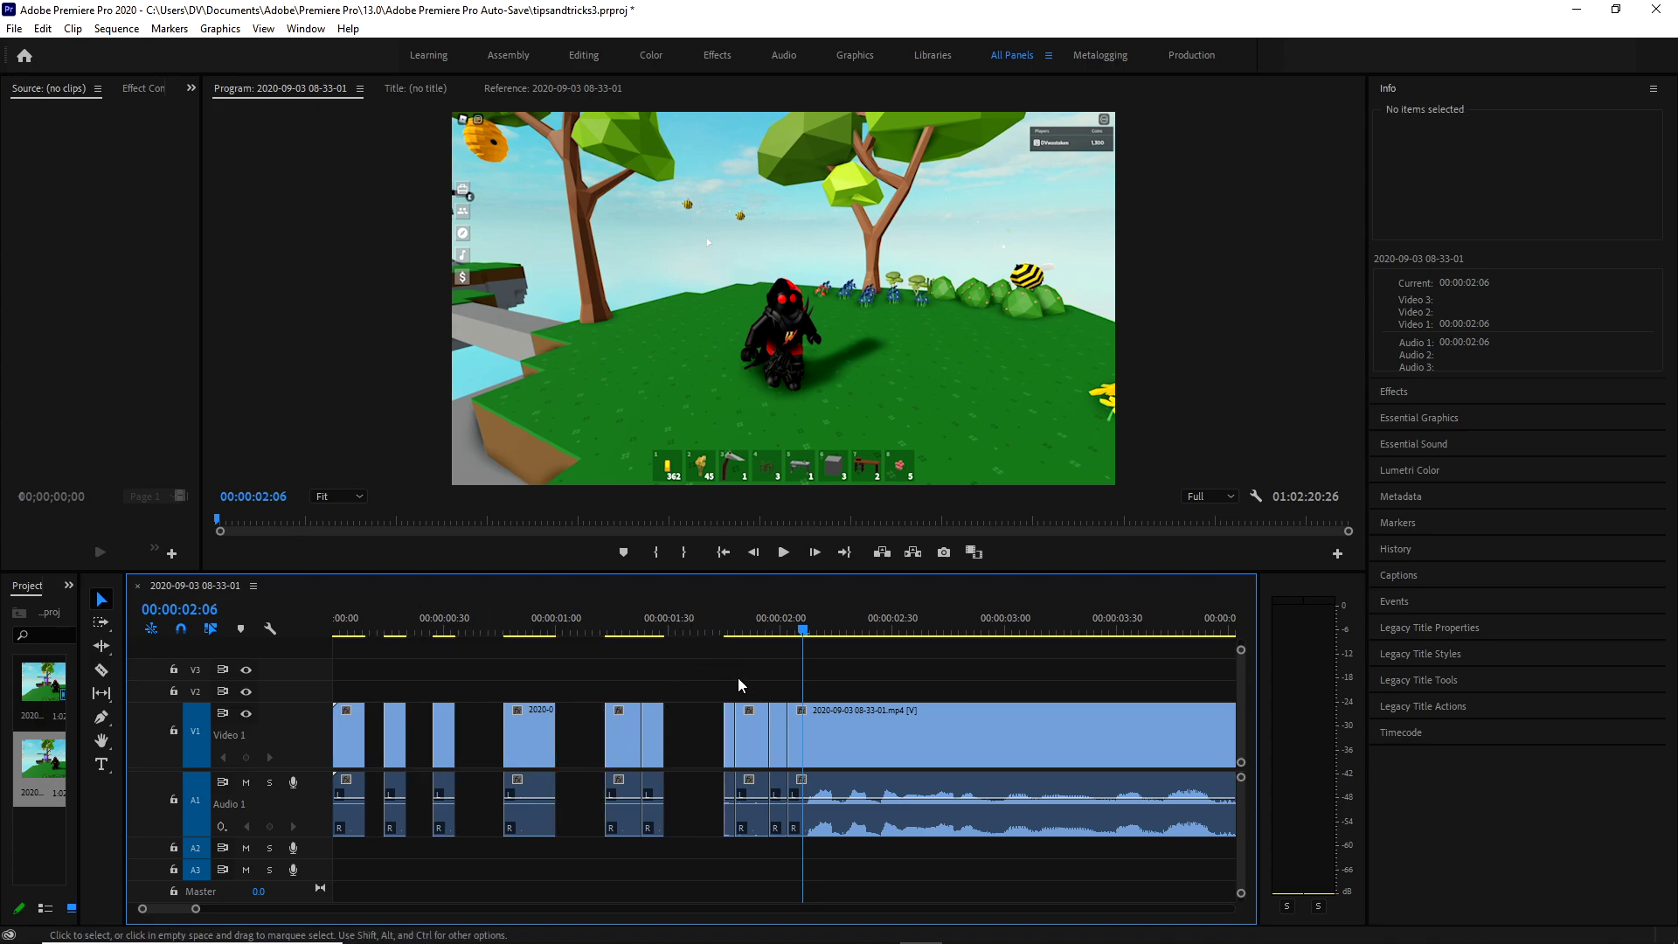
drag(786, 686, 337, 865)
key(Delete)
click(502, 732)
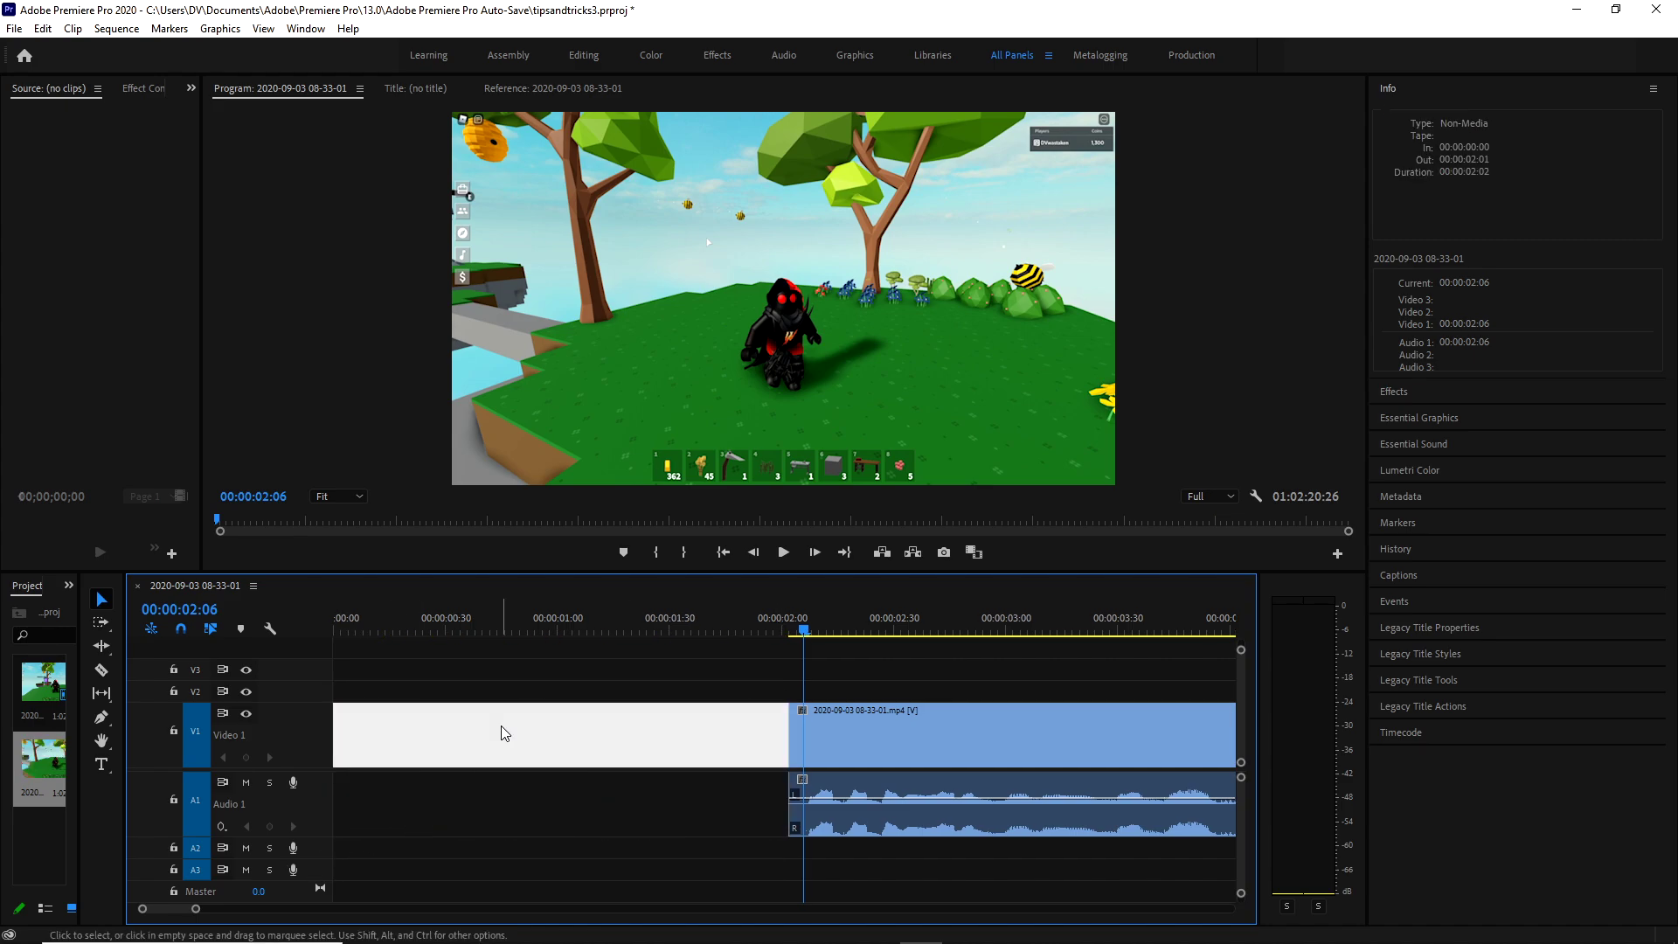
key(Delete)
Separate the silent first five frames at the clip's start with the Razor tool.
key(c)
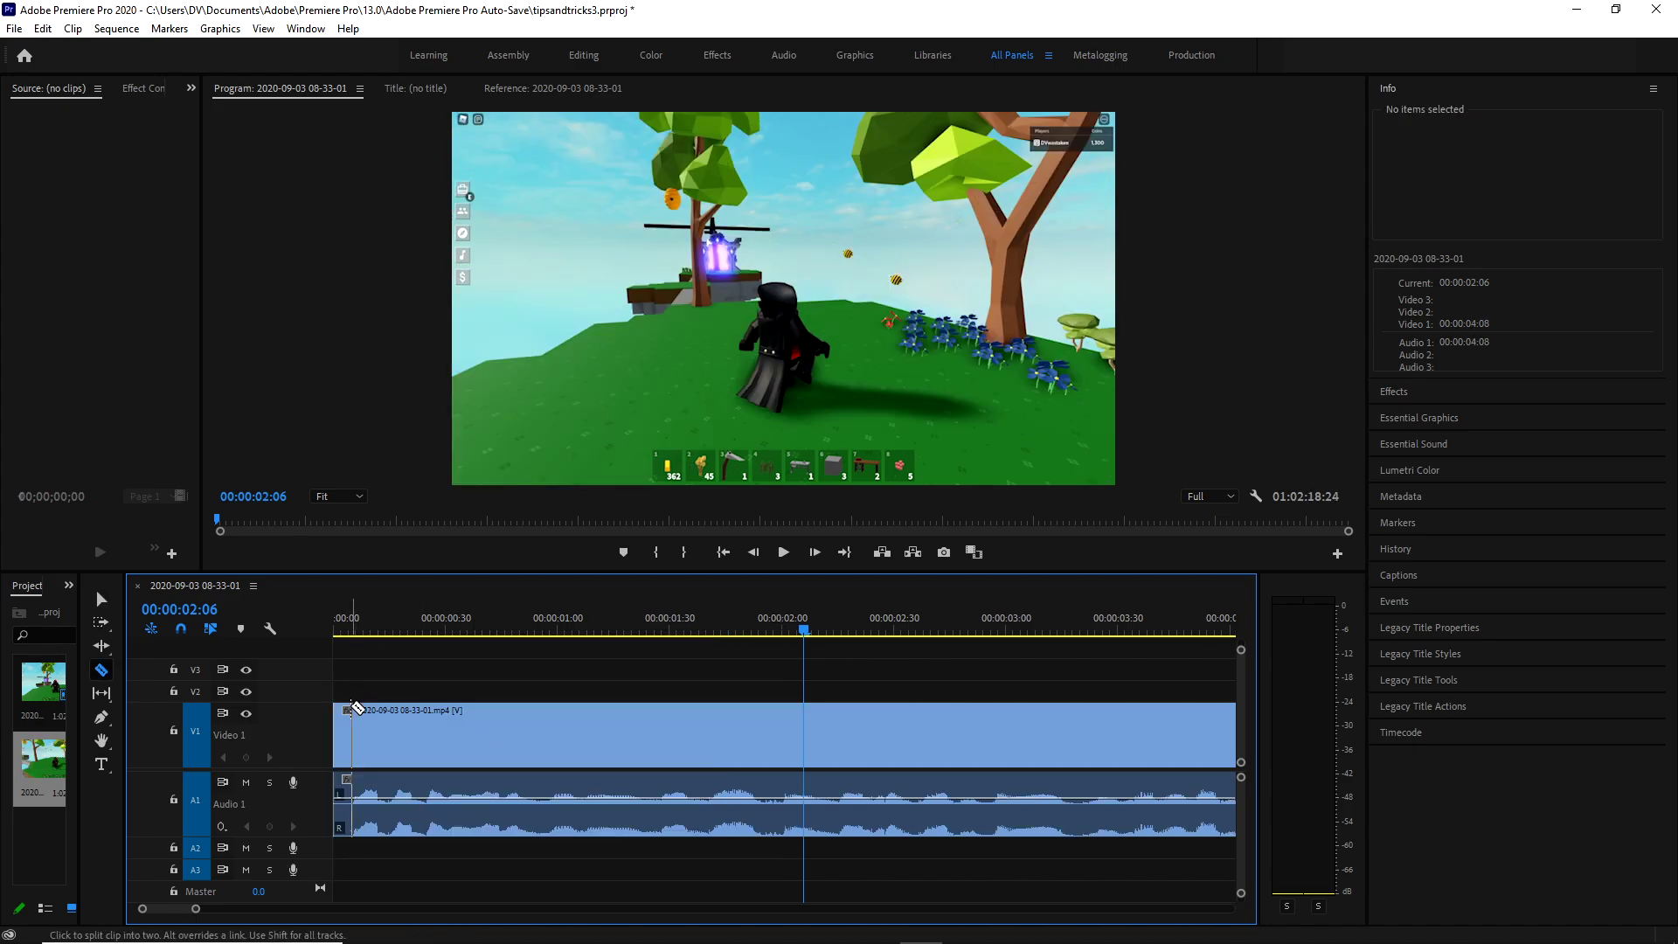
click(351, 782)
click(766, 800)
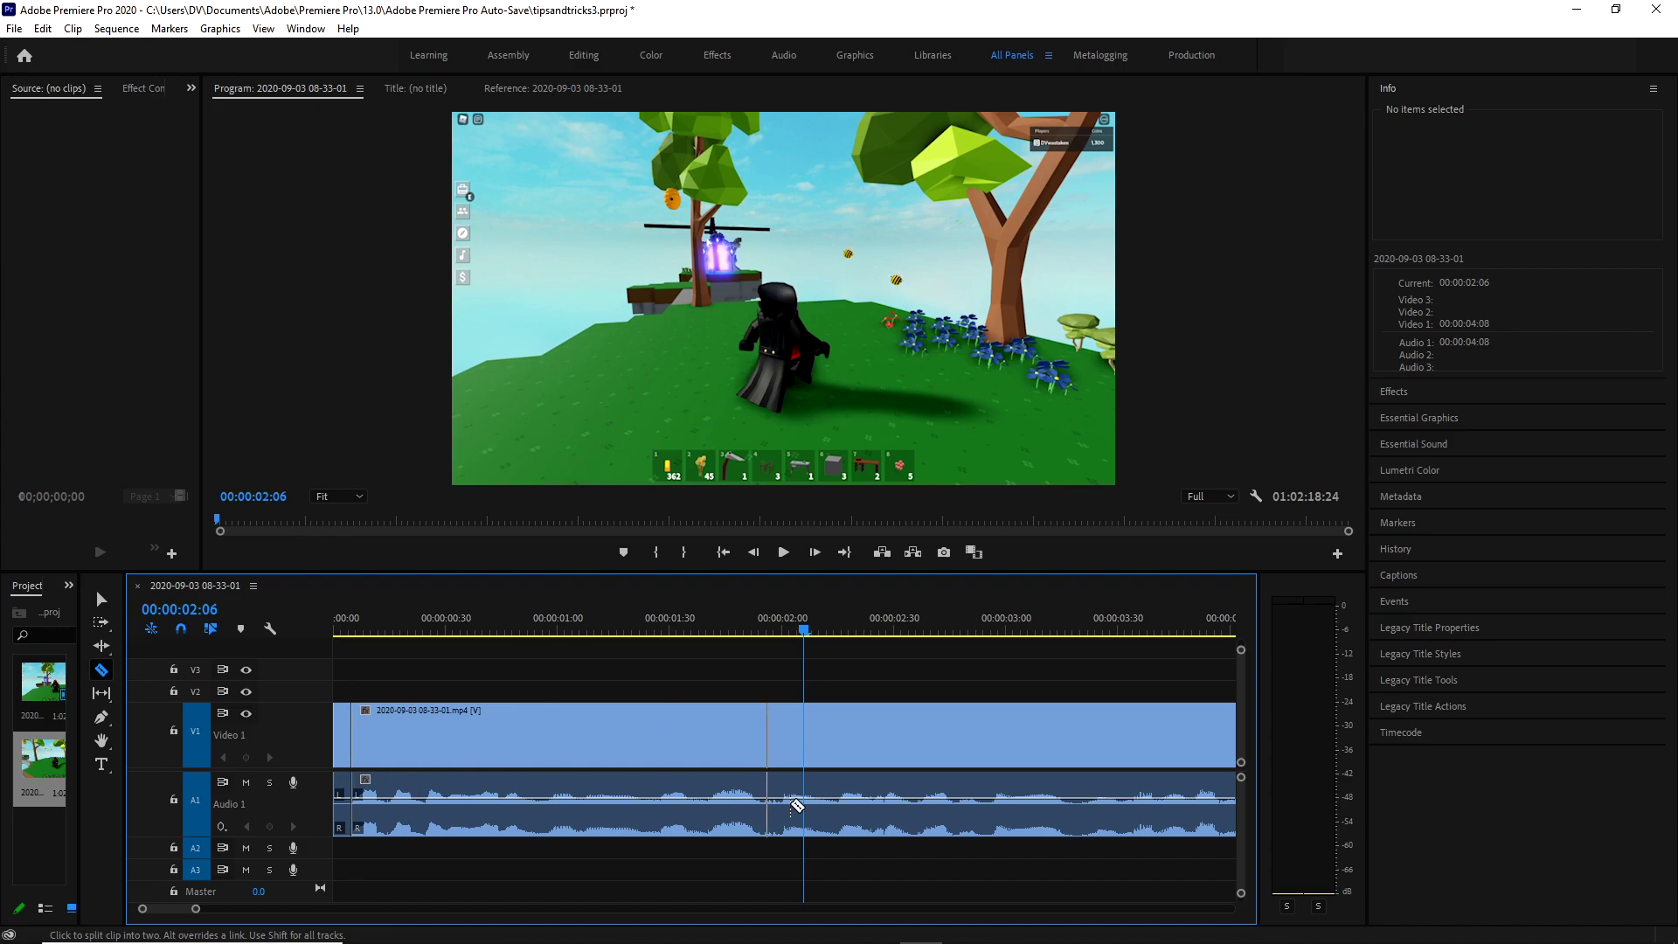
Cut the clip at both ends of the silent section between 00:00:06:43 and 00:00:07:11.
scroll(797, 806, down, 6)
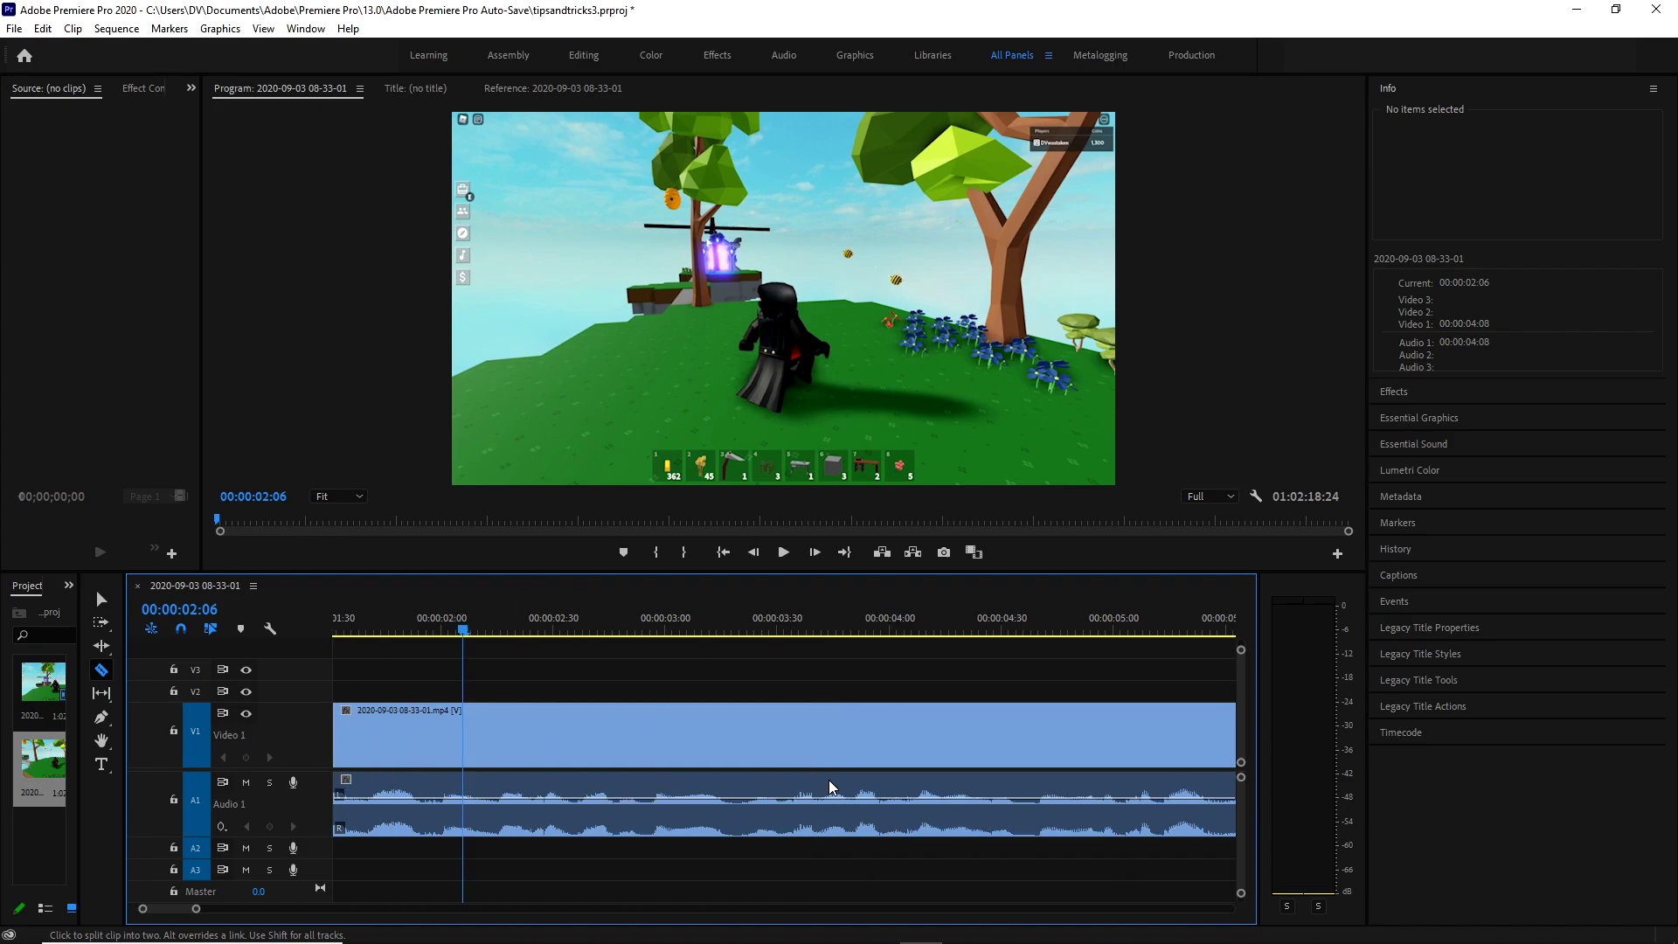
scroll(885, 806, down, 5)
click(869, 801)
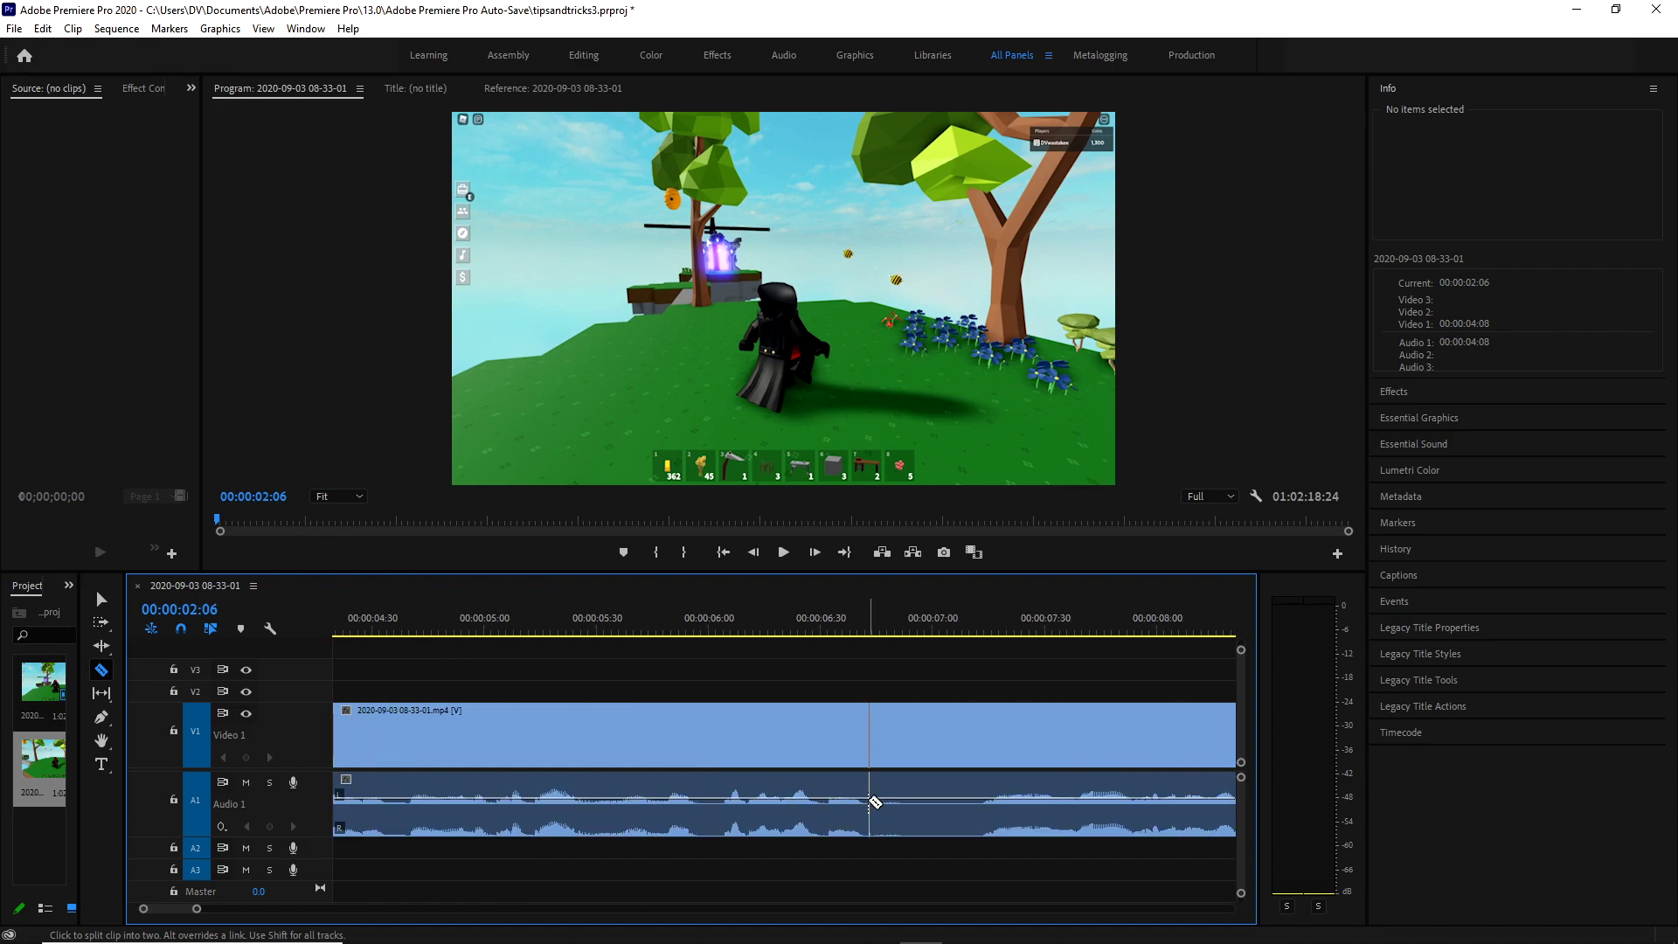
click(977, 801)
scroll(1003, 821, down, 3)
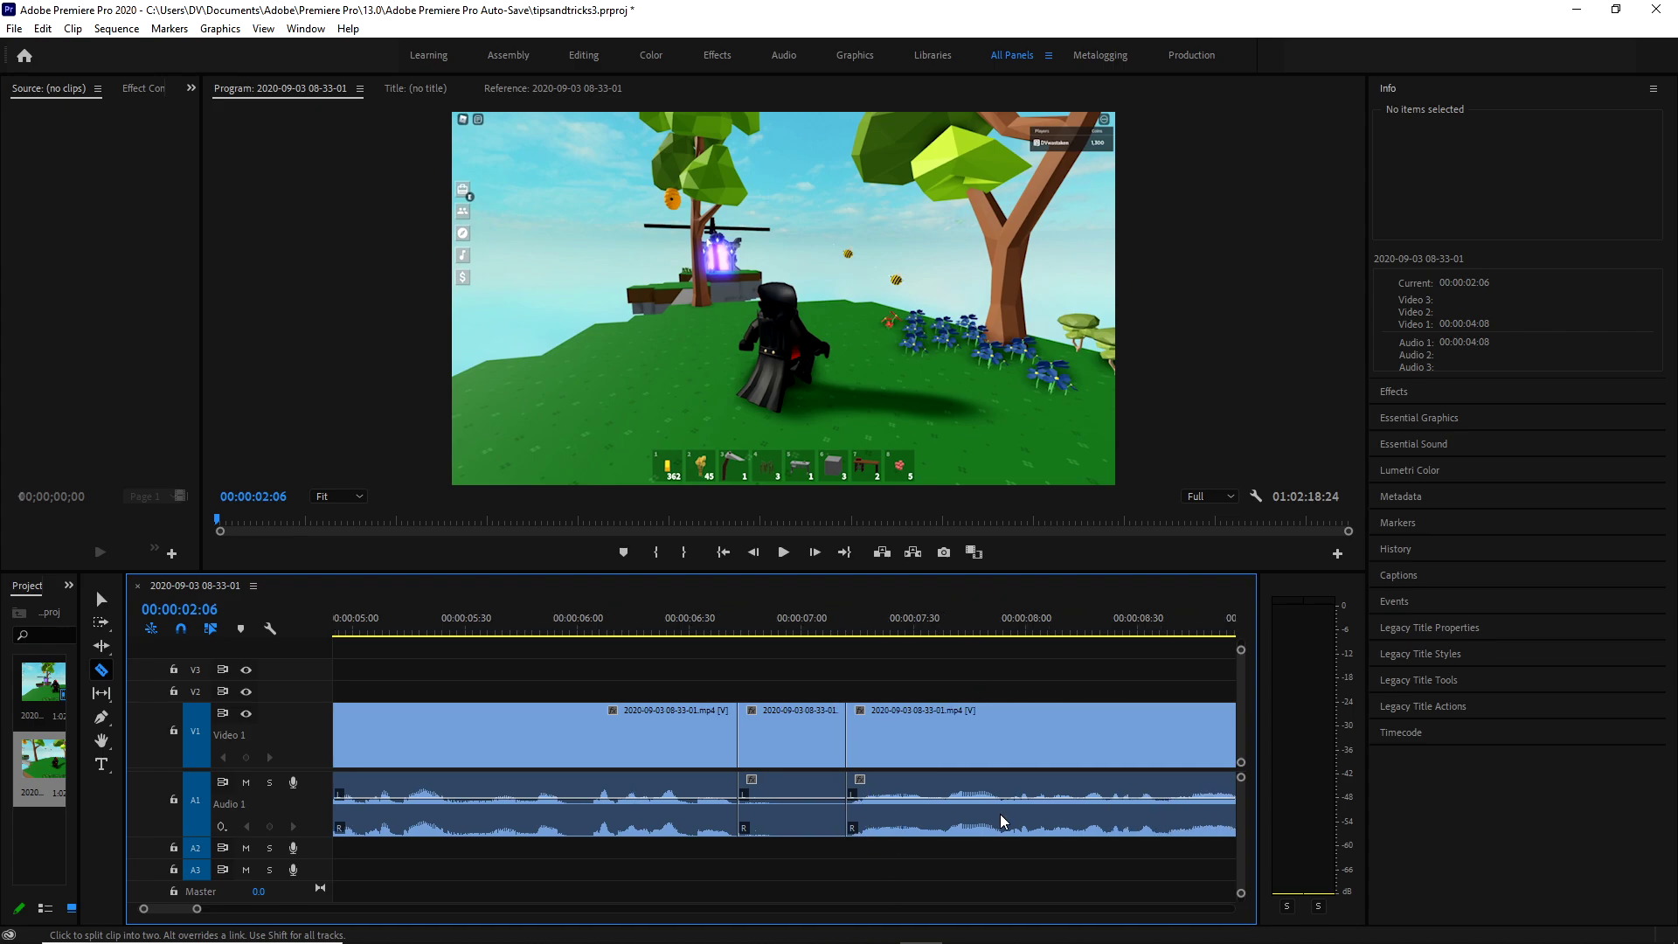
scroll(1003, 821, down, 7)
Delete the silent piece around 00:00:07:00 and close the gap it leaves.
key(v)
click(480, 738)
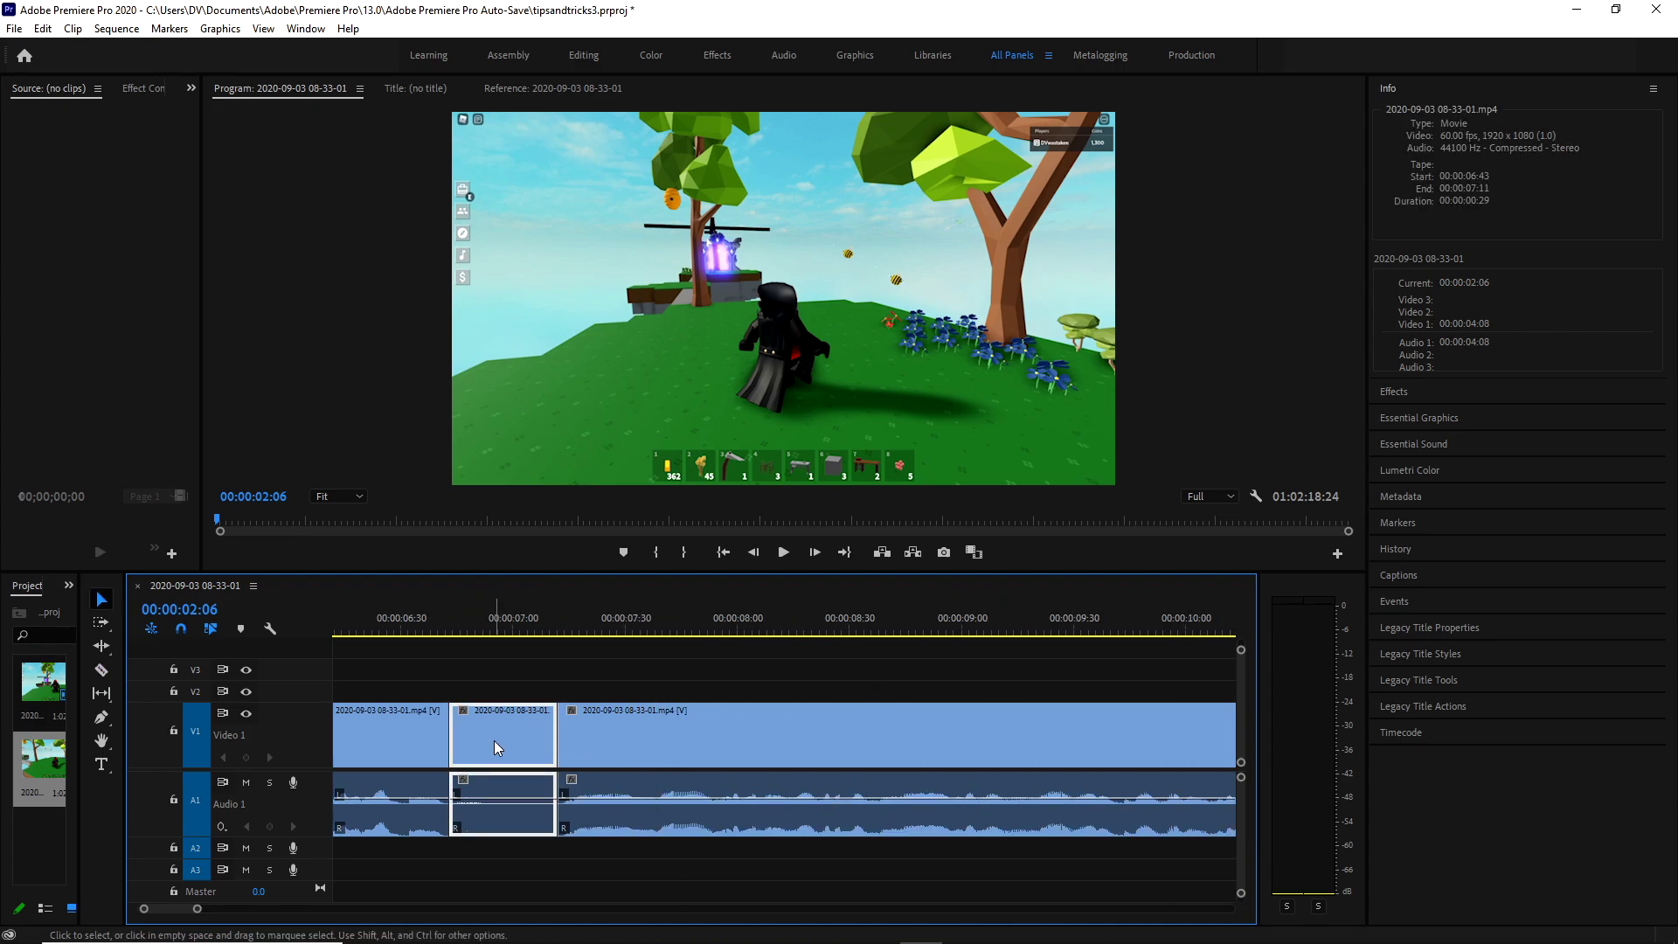
key(Delete)
click(500, 741)
key(Delete)
Ripple delete the five-frame piece at the sequence's start and play the result from the beginning.
scroll(626, 743, up, 6)
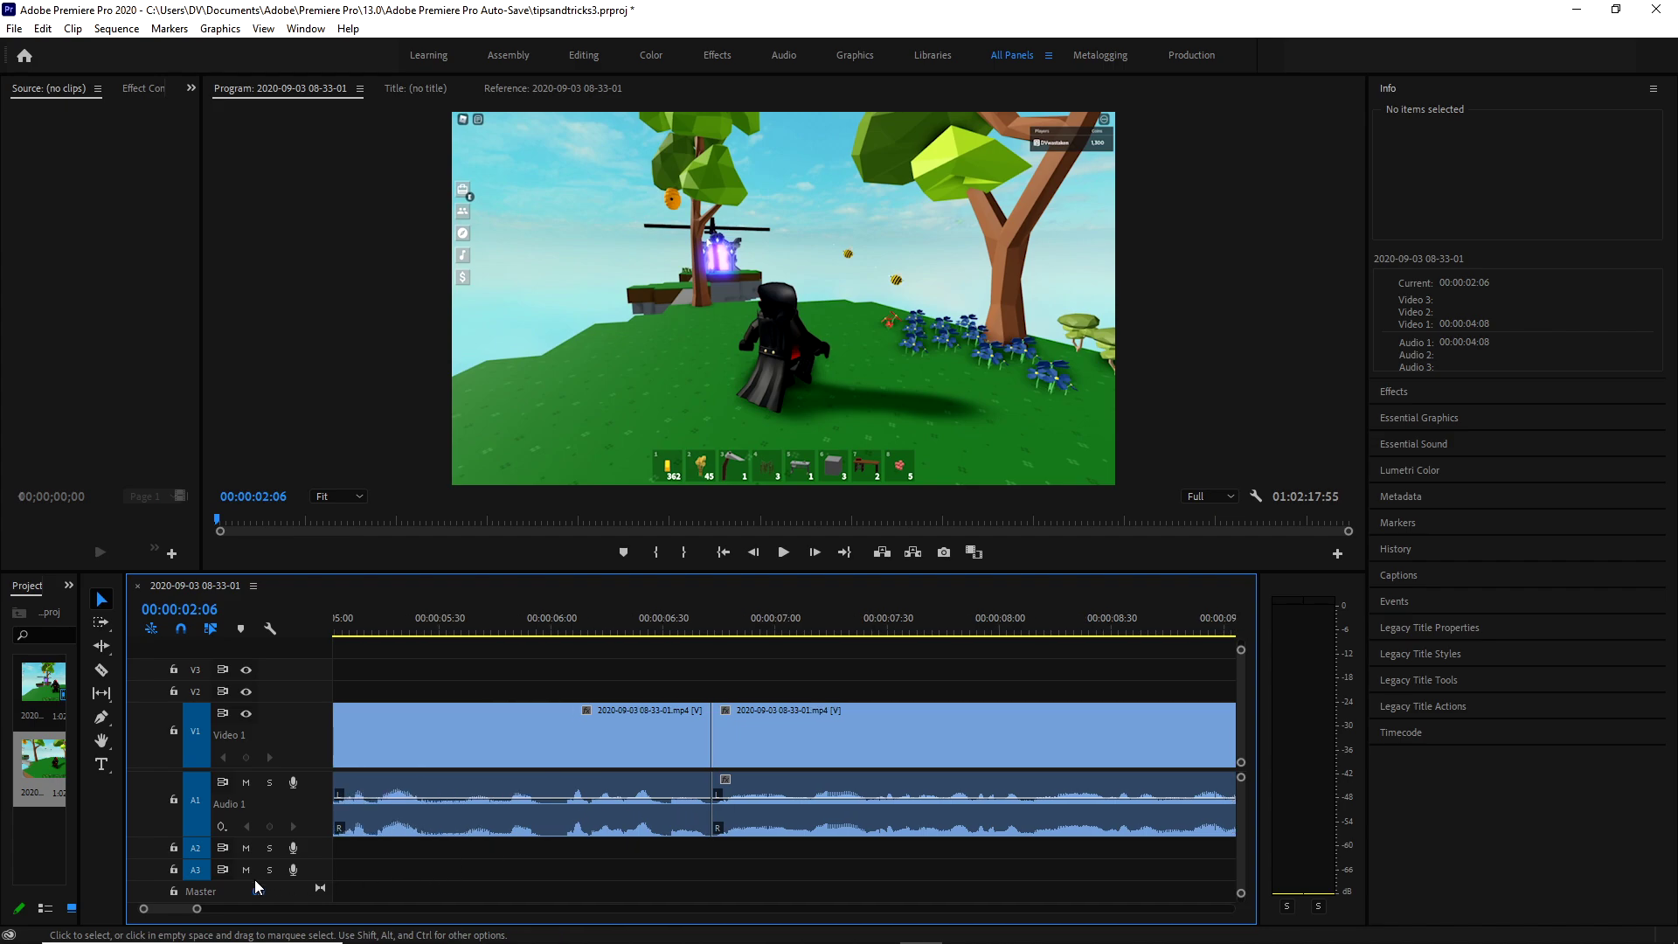
drag(166, 910, 125, 918)
click(342, 719)
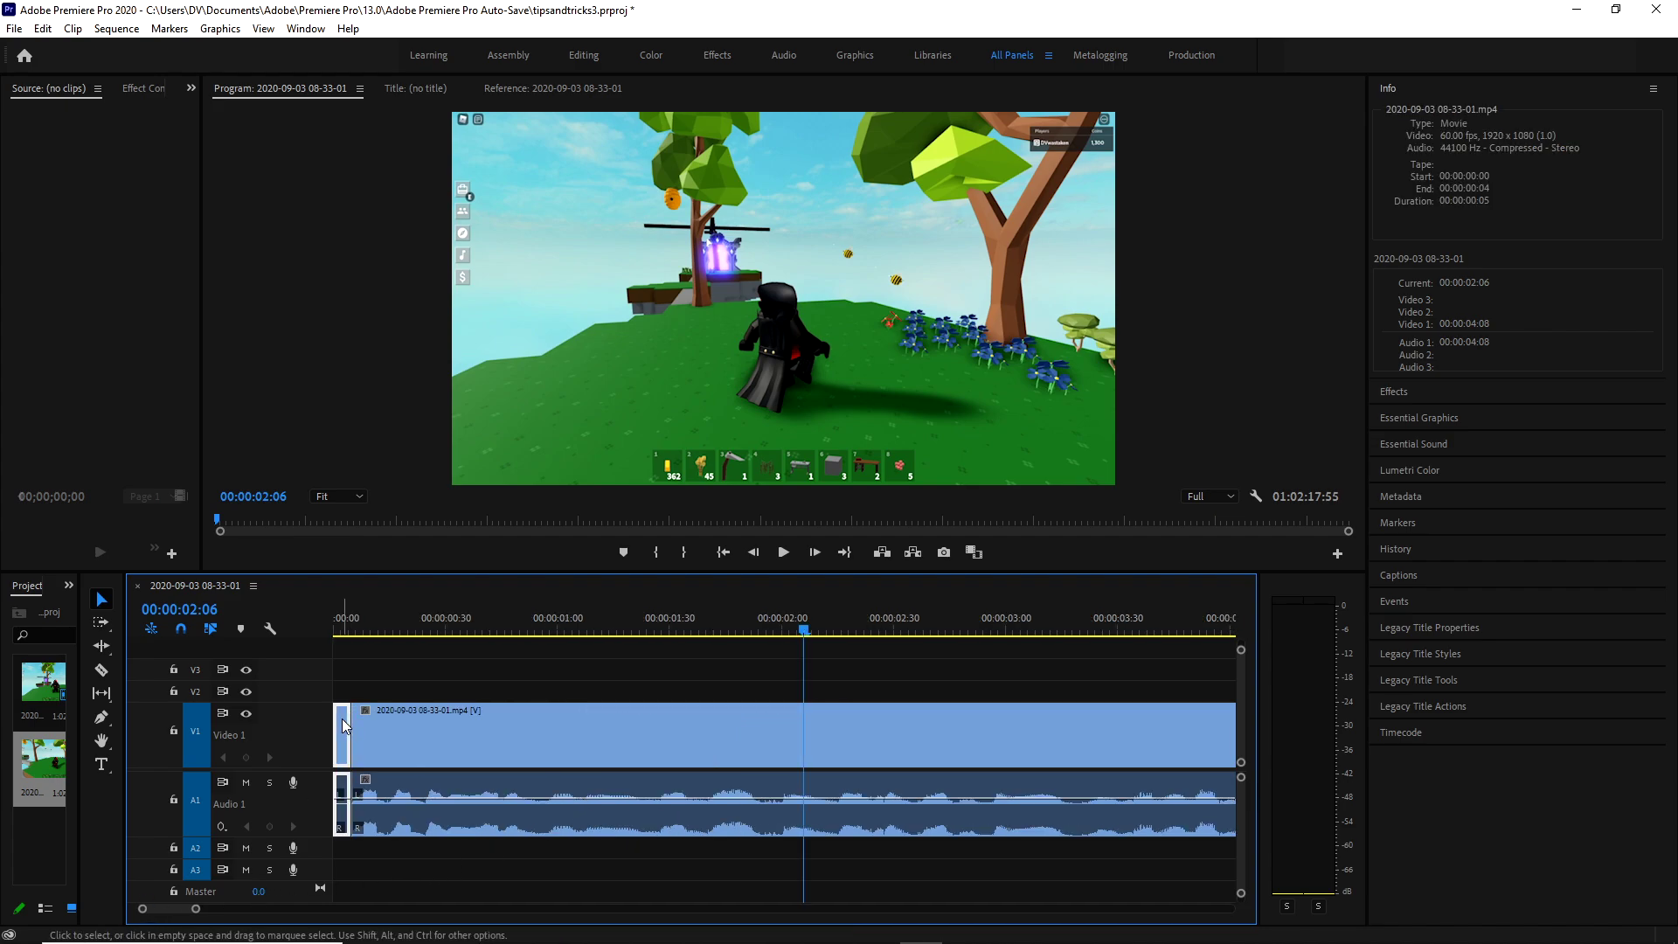
key(shift+Delete)
key(Home)
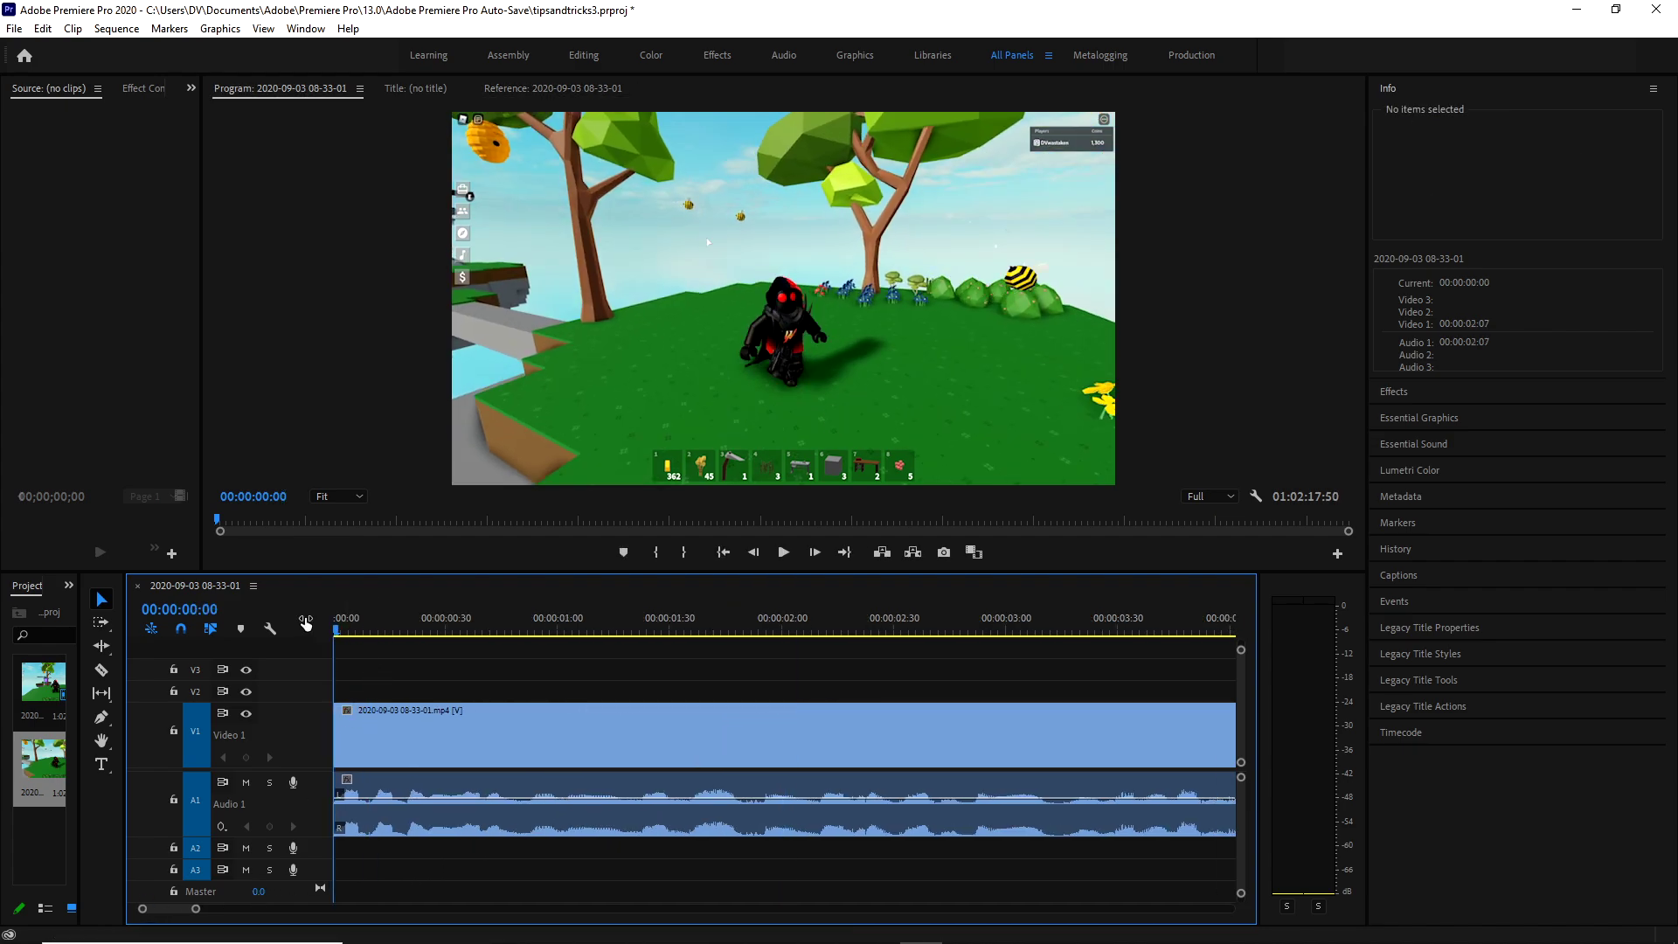
key(space)
key(space)
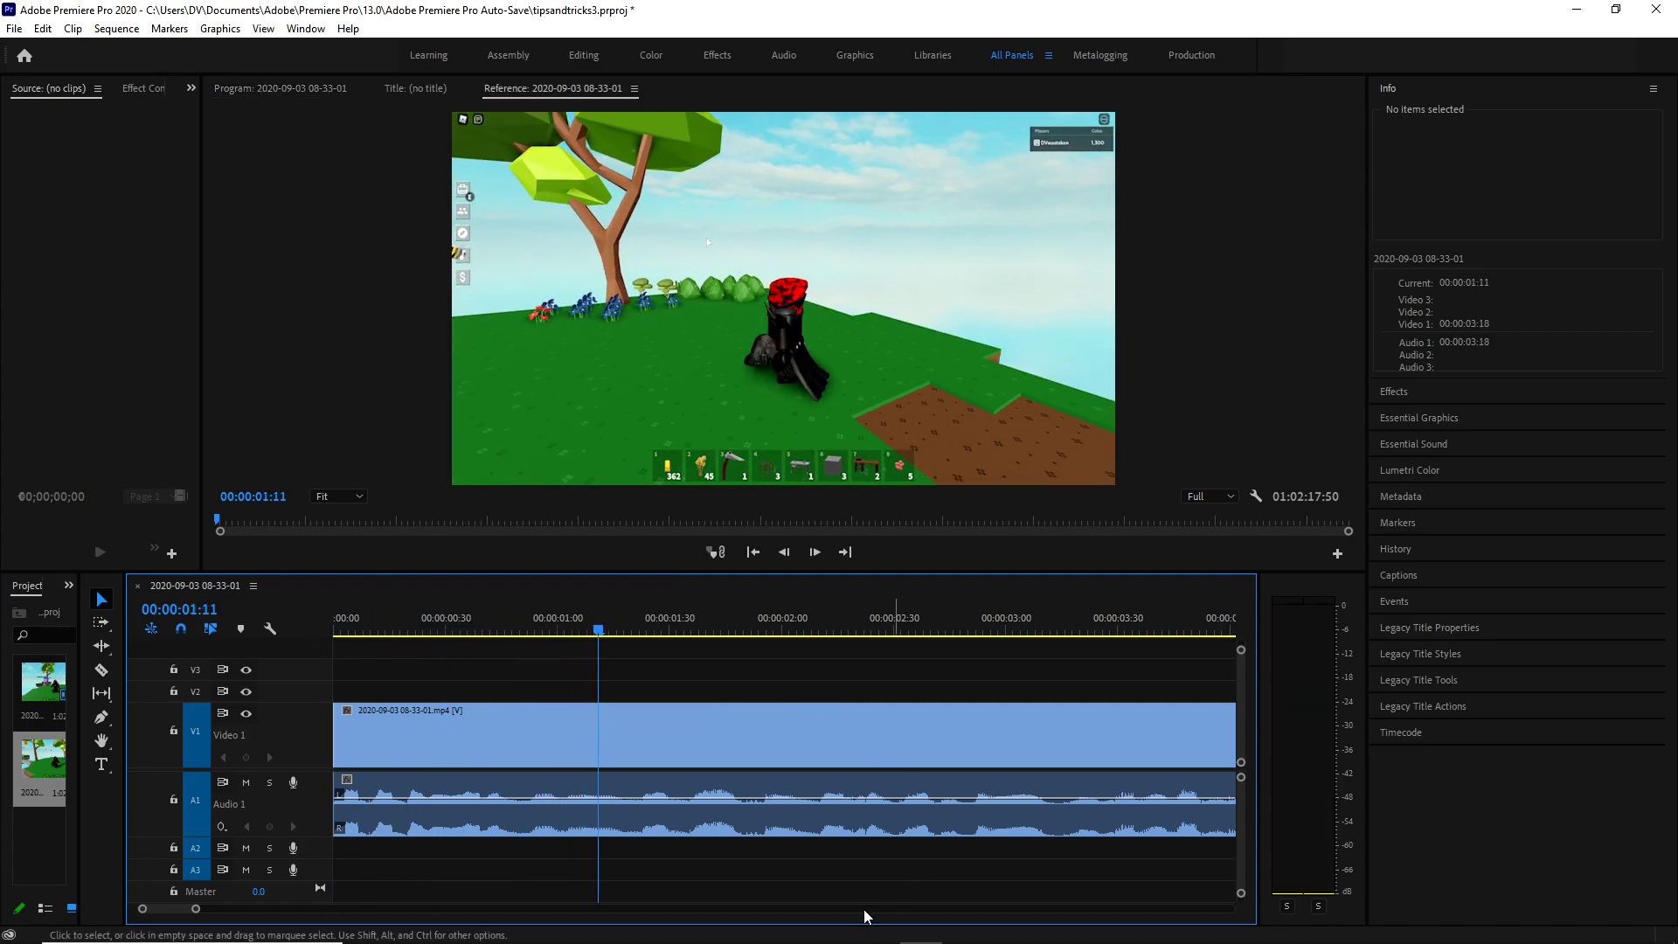
Undo the recent deletions and the two cuts around 00:00:07:00.
scroll(794, 767, down, 3)
scroll(696, 749, down, 5)
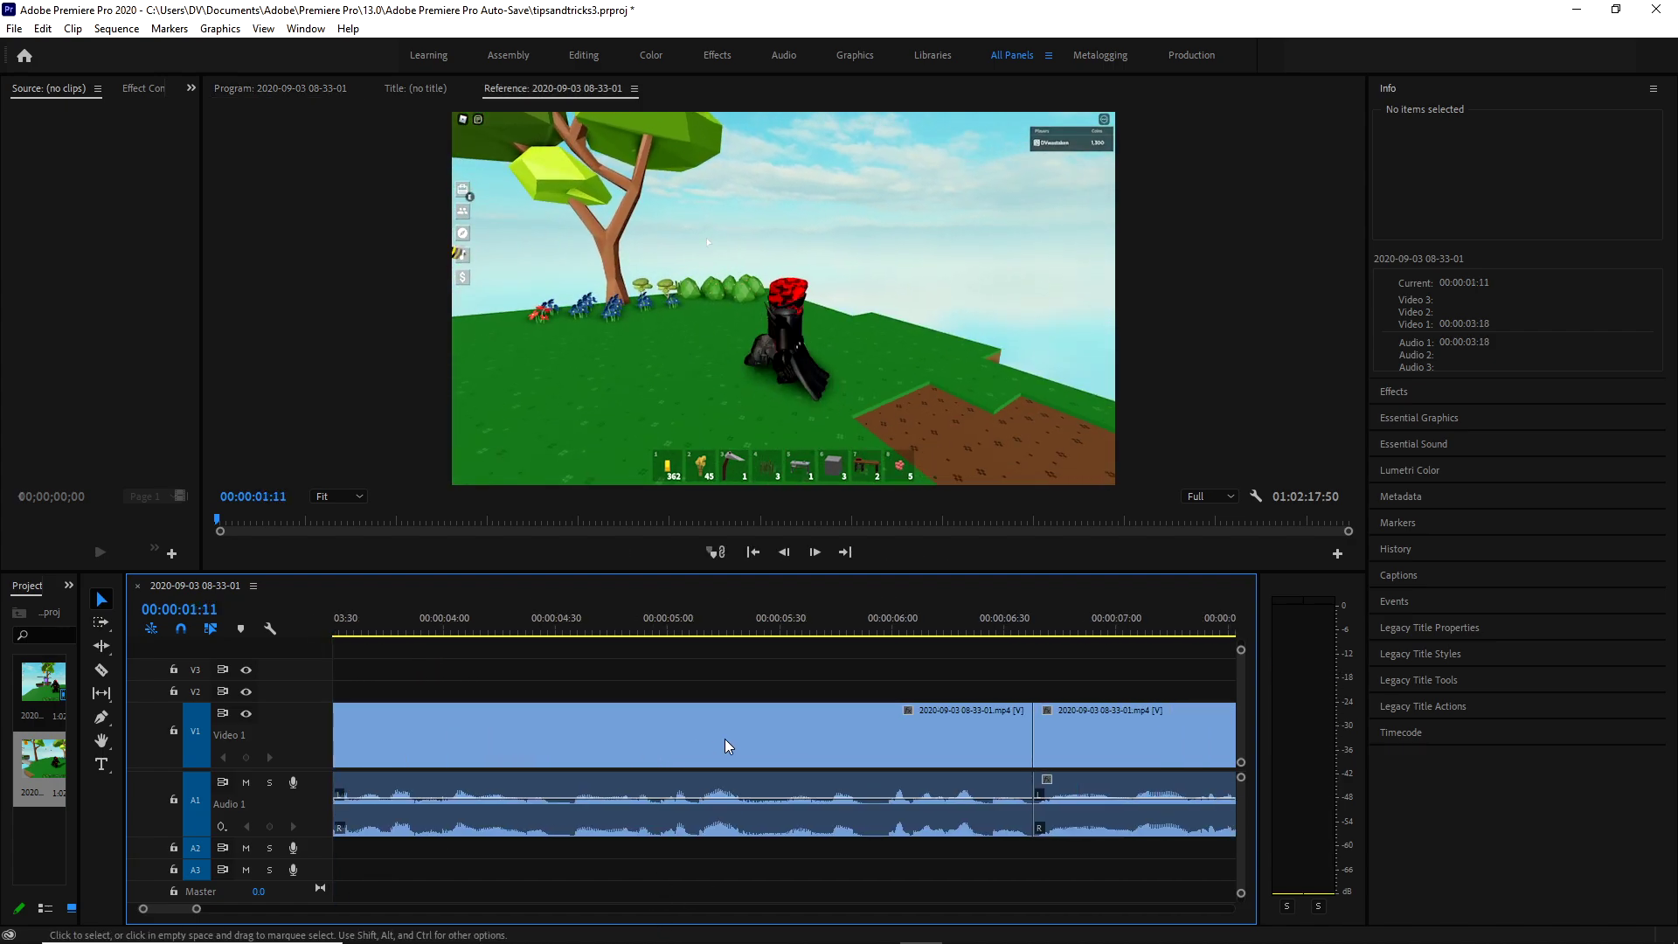
key(ctrl+z)
key(ctrl+z)
key(ctrl+z)
key(ctrl+z)
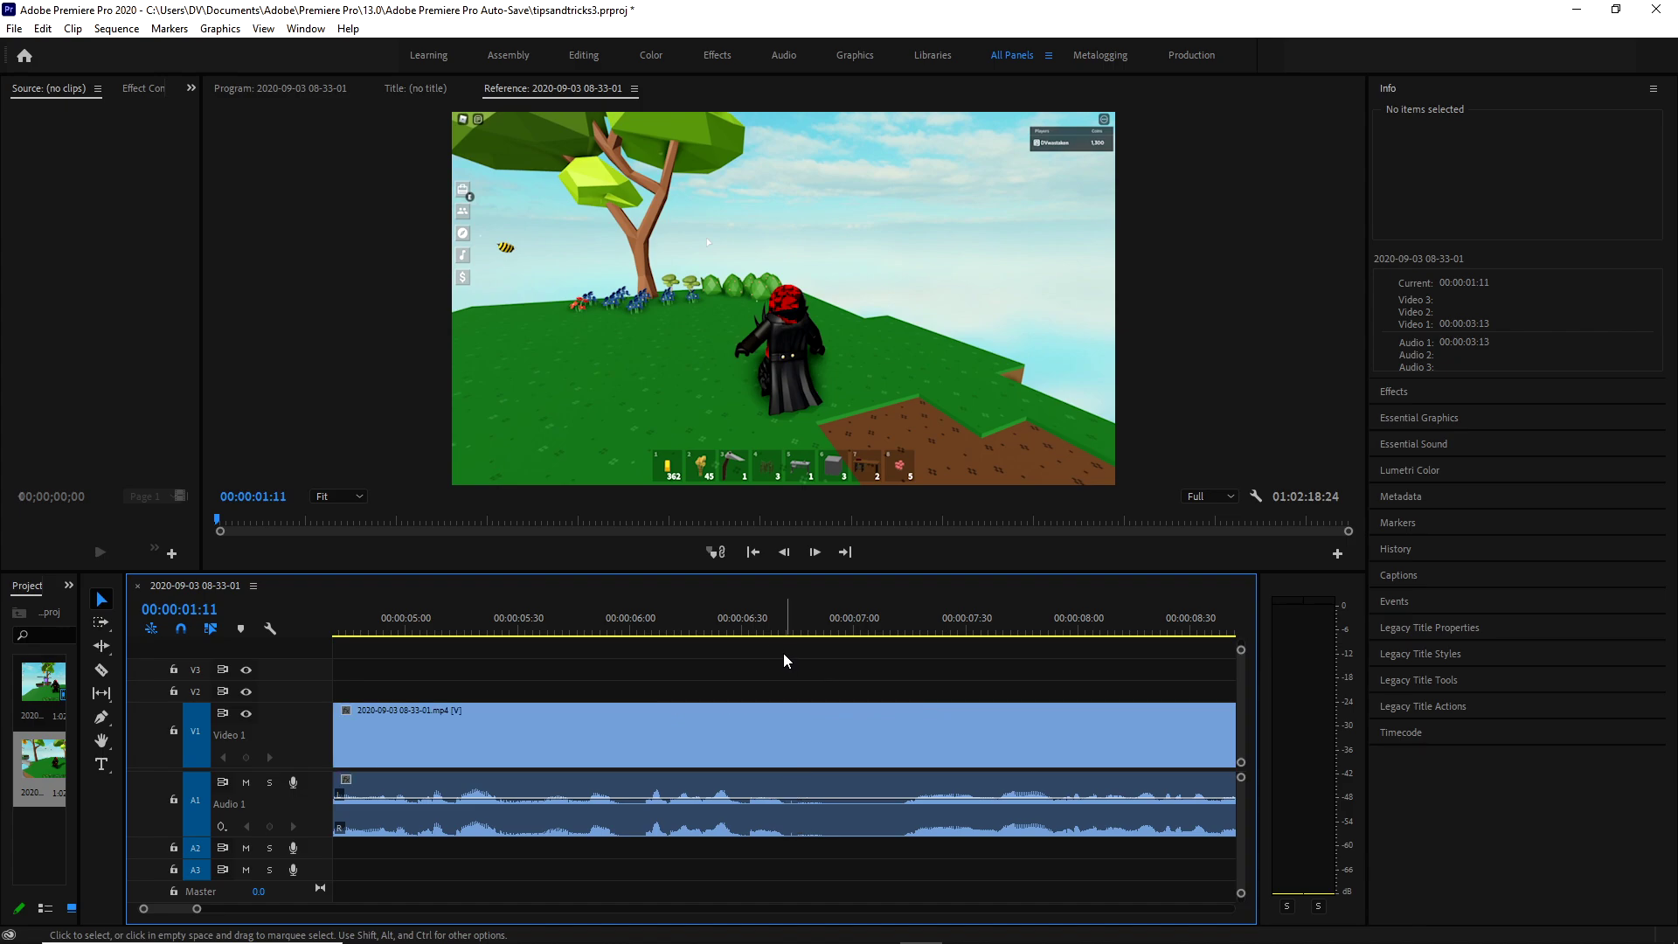
Play the audio around the pause near 00:00:07:00 and cut the clip at about 00:00:06:42 and 00:00:07:11.
click(707, 617)
key(space)
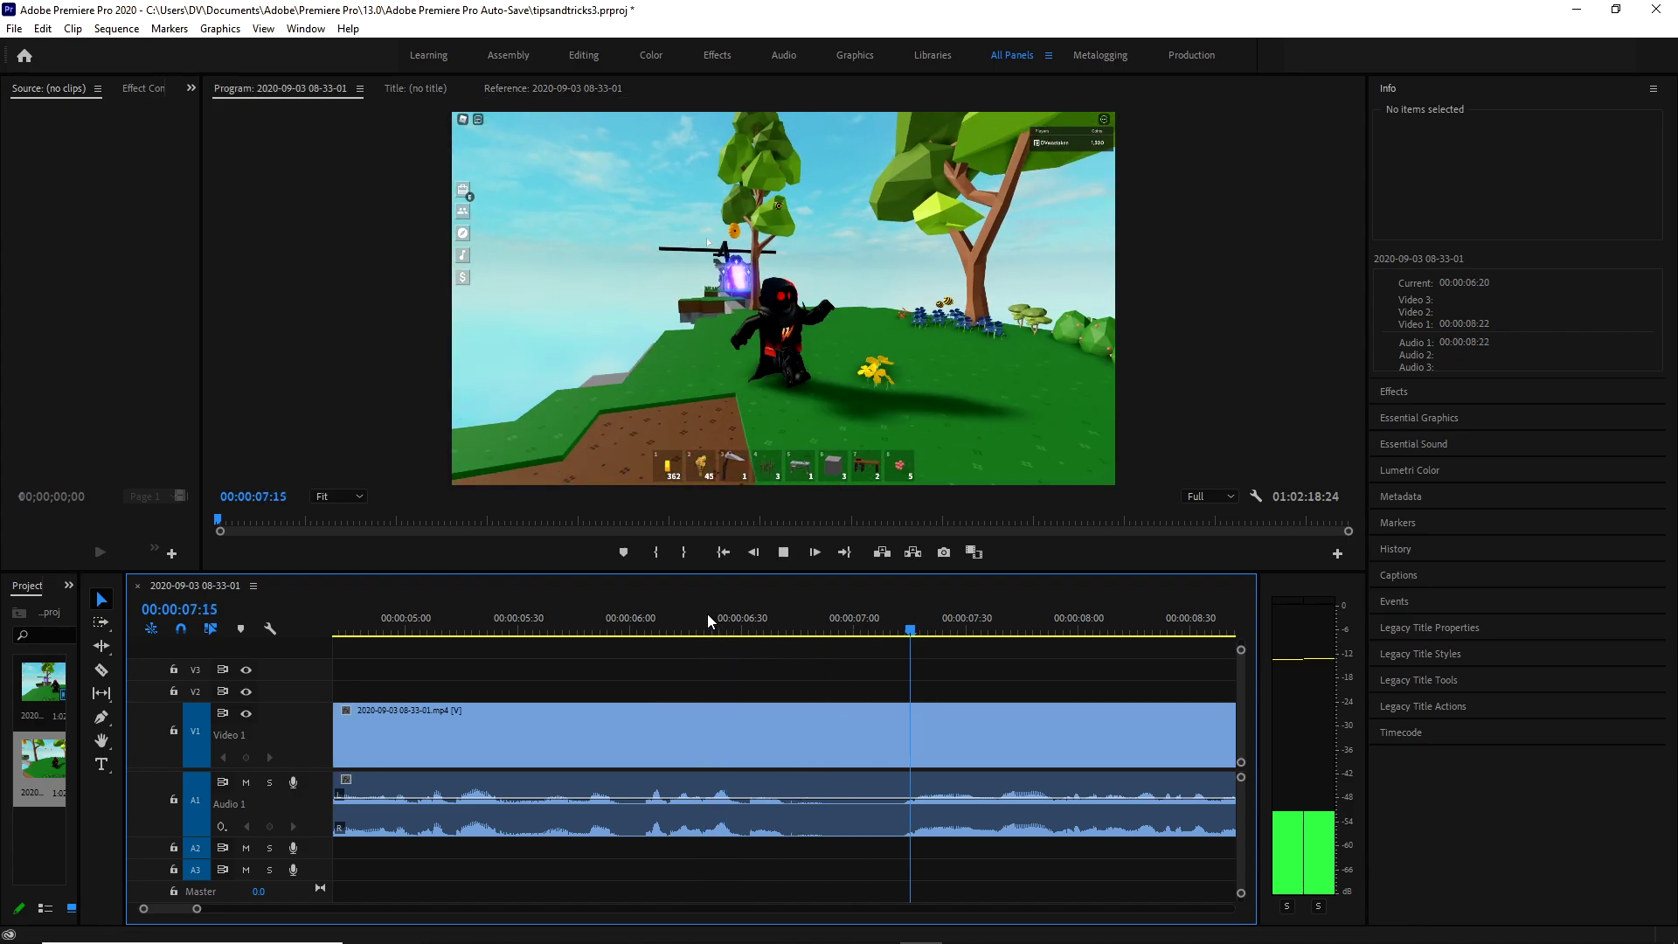
click(539, 628)
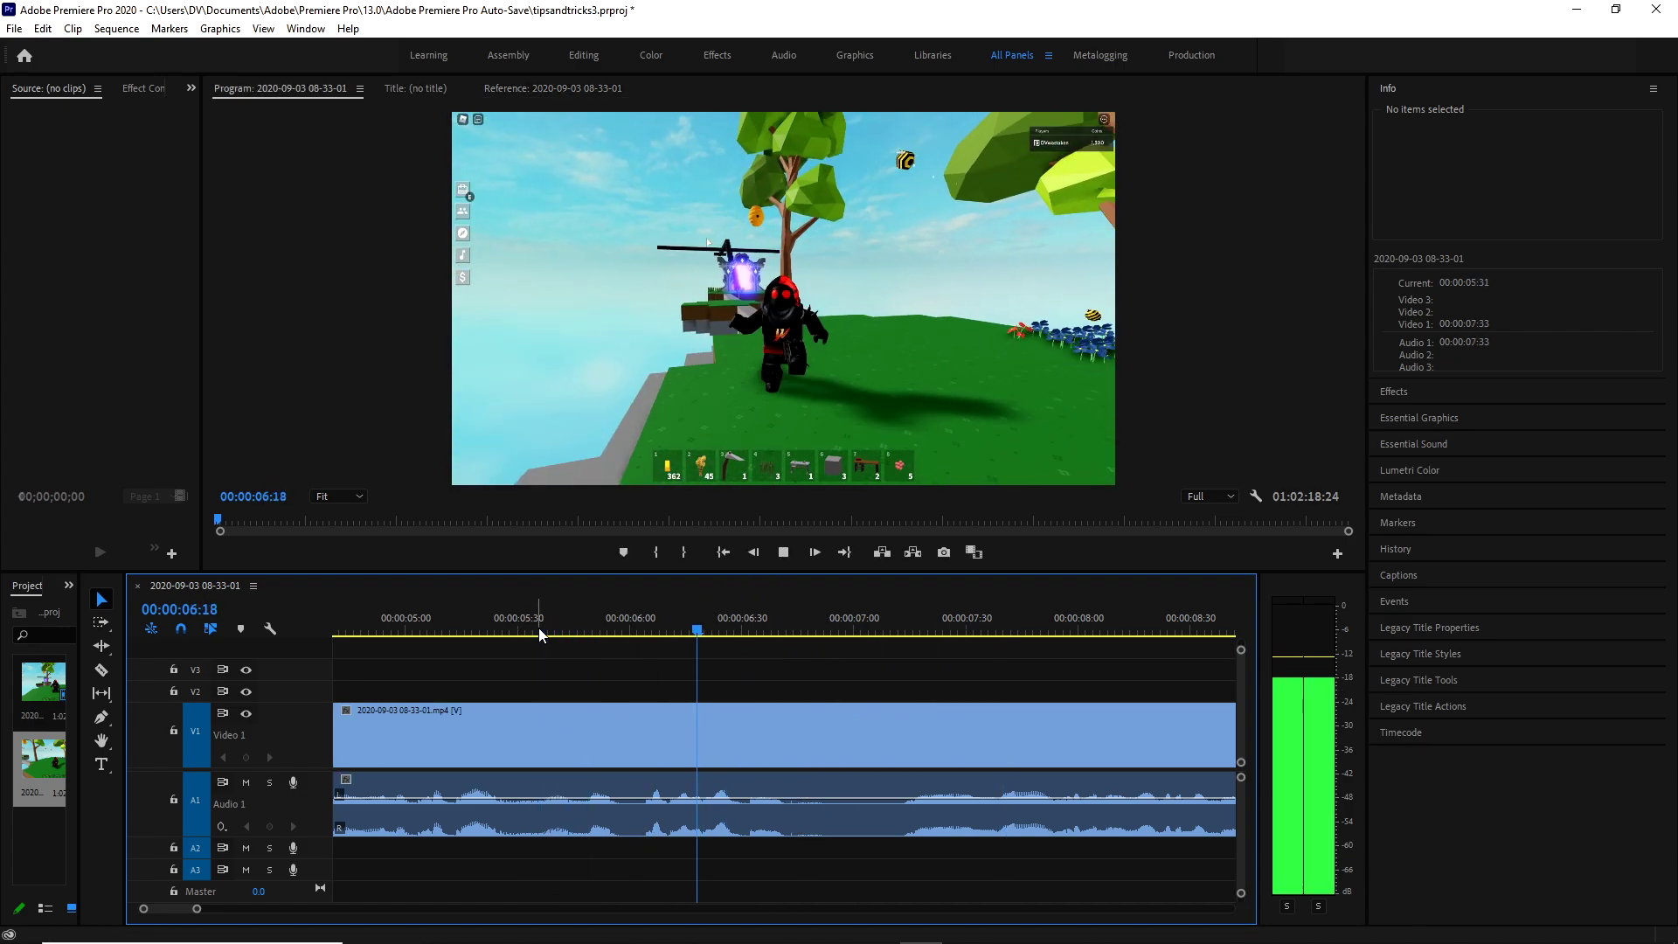
key(space)
key(c)
click(787, 765)
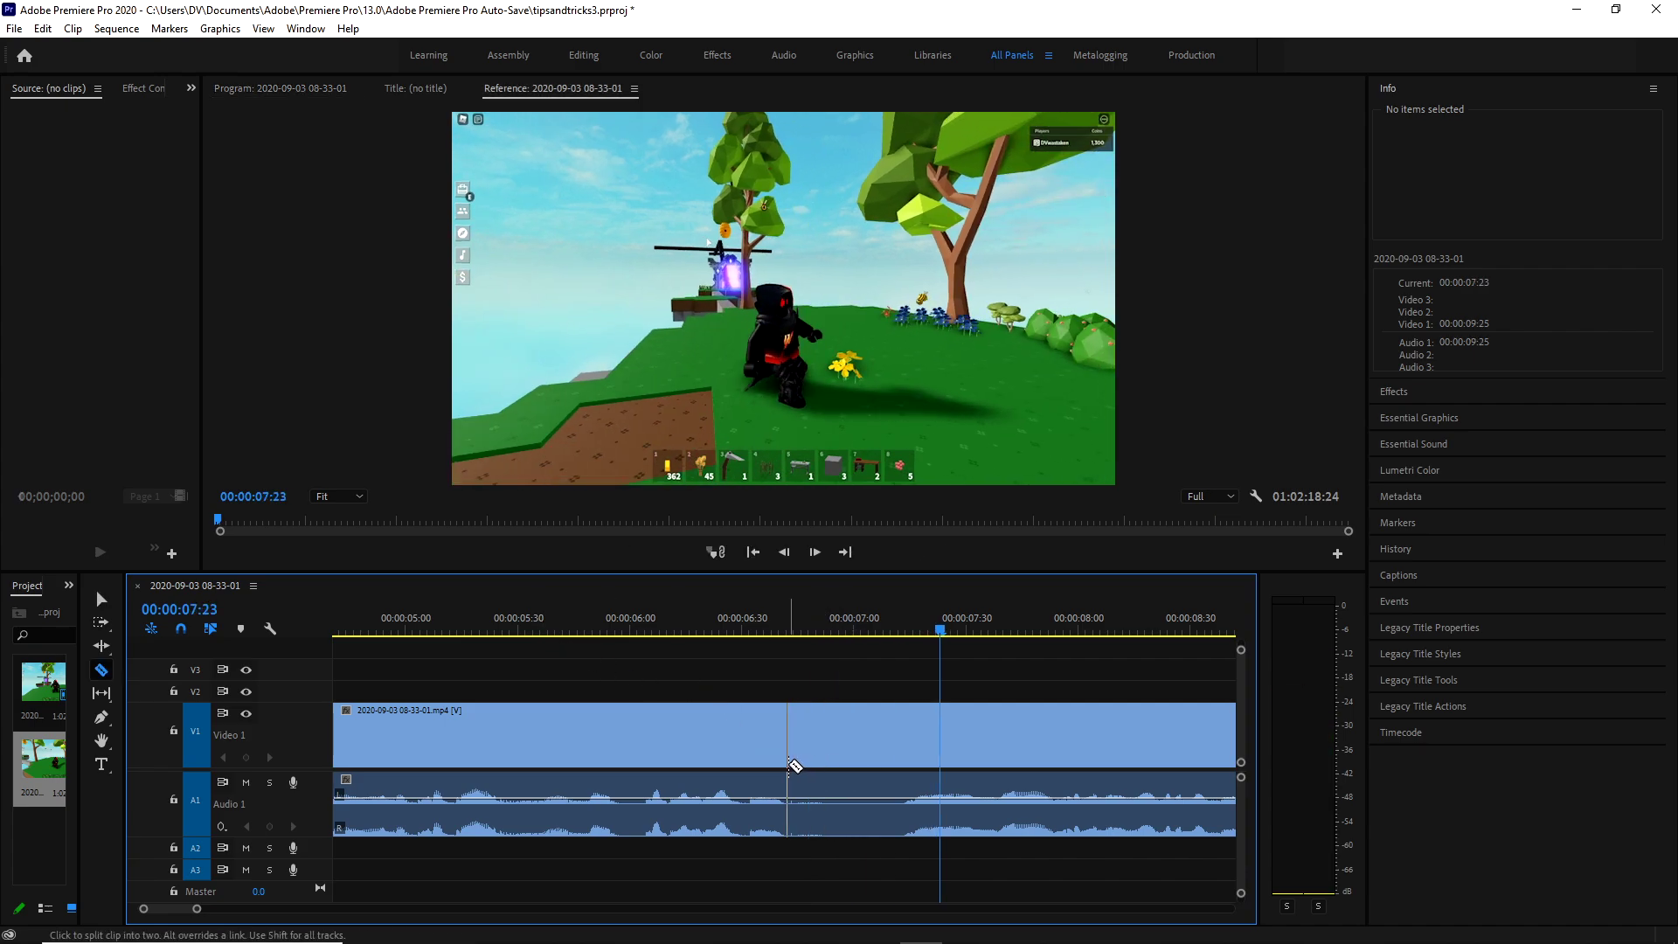
click(905, 773)
Ripple delete the silent piece after 00:00:06:42 and play across the join from 00:00:05:59.
key(v)
click(870, 762)
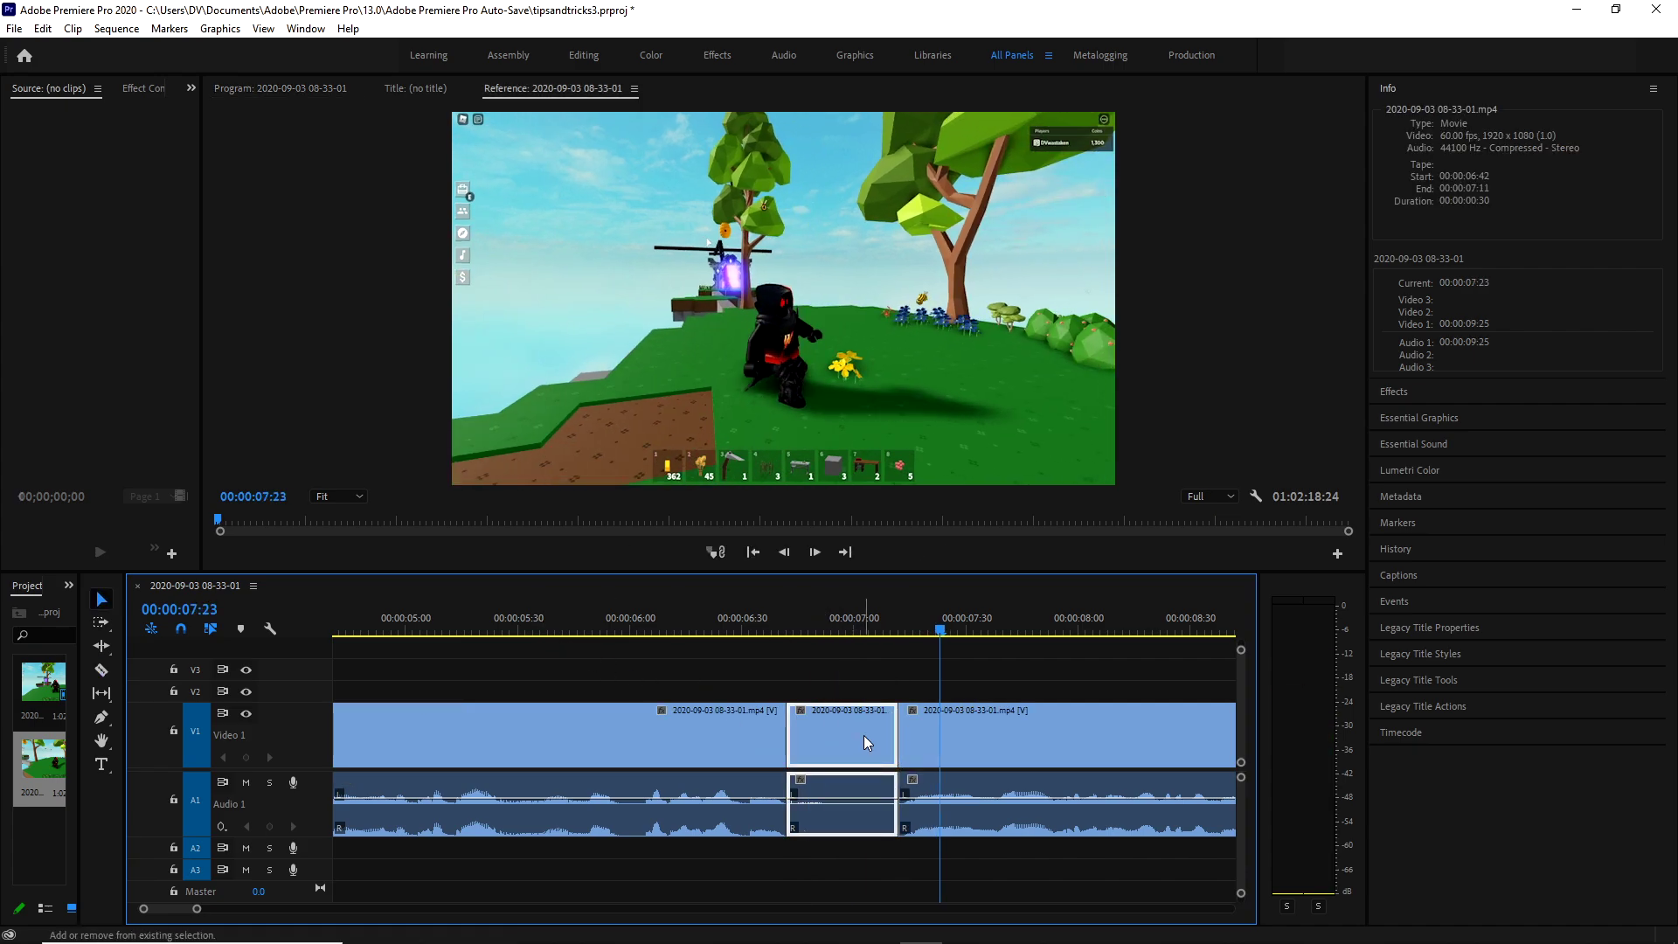
key(shift+Delete)
click(627, 624)
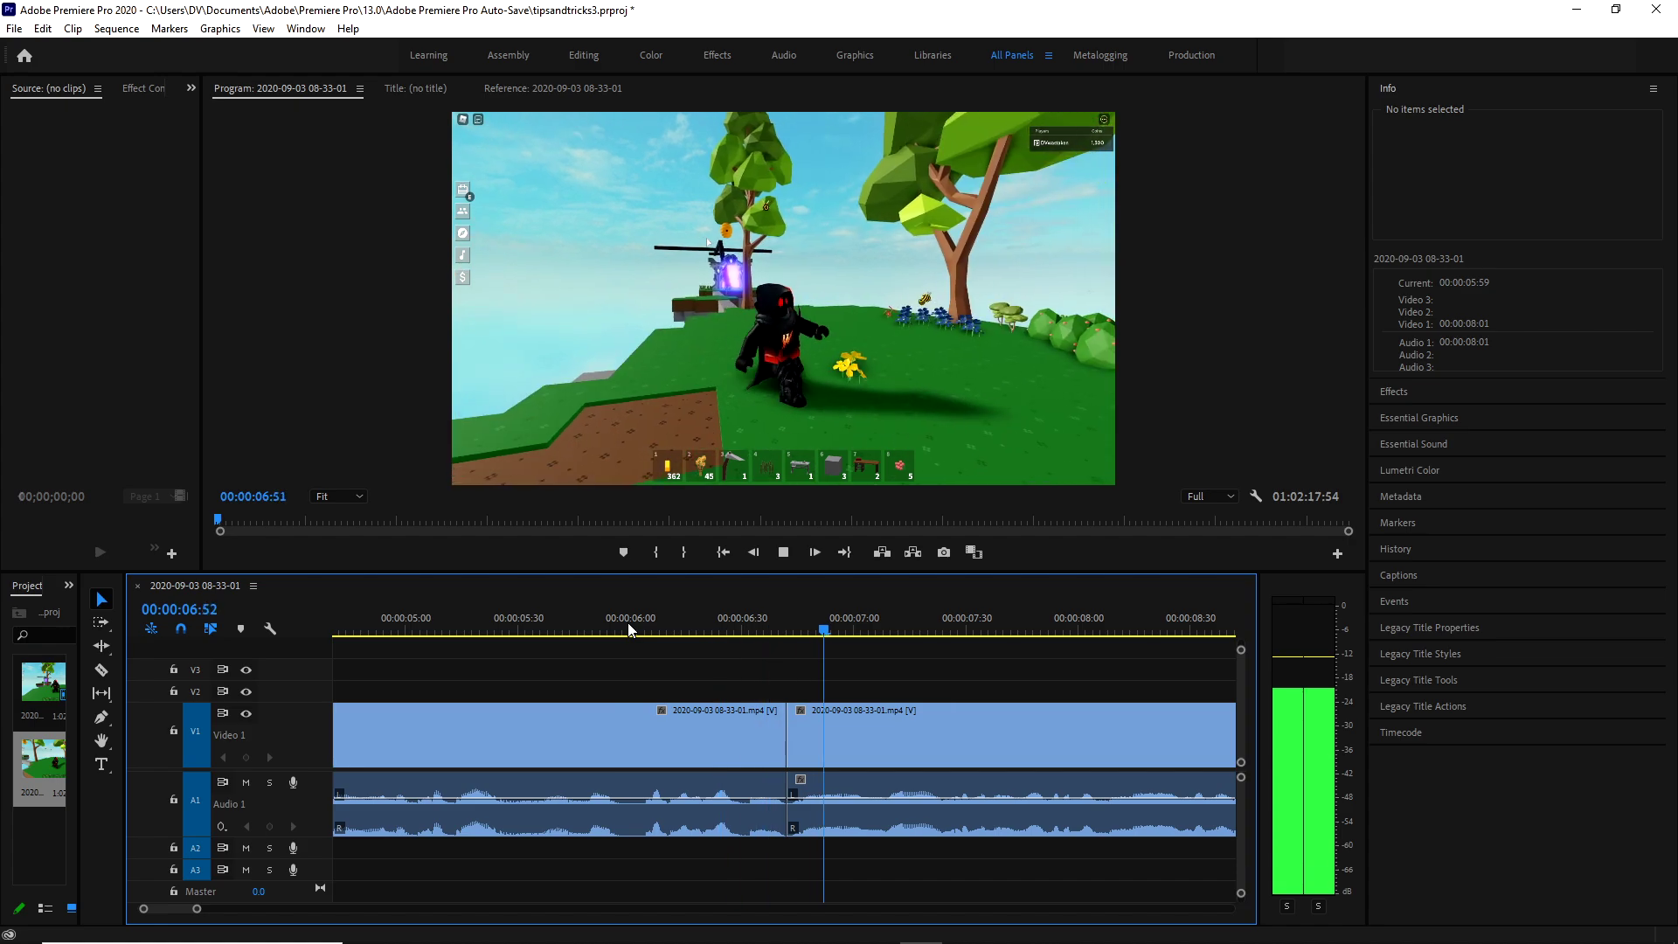
key(space)
Cut the clip at both ends of the next silent section, at about 00:00:14:04 and 00:00:15:30.
scroll(738, 830, down, 4)
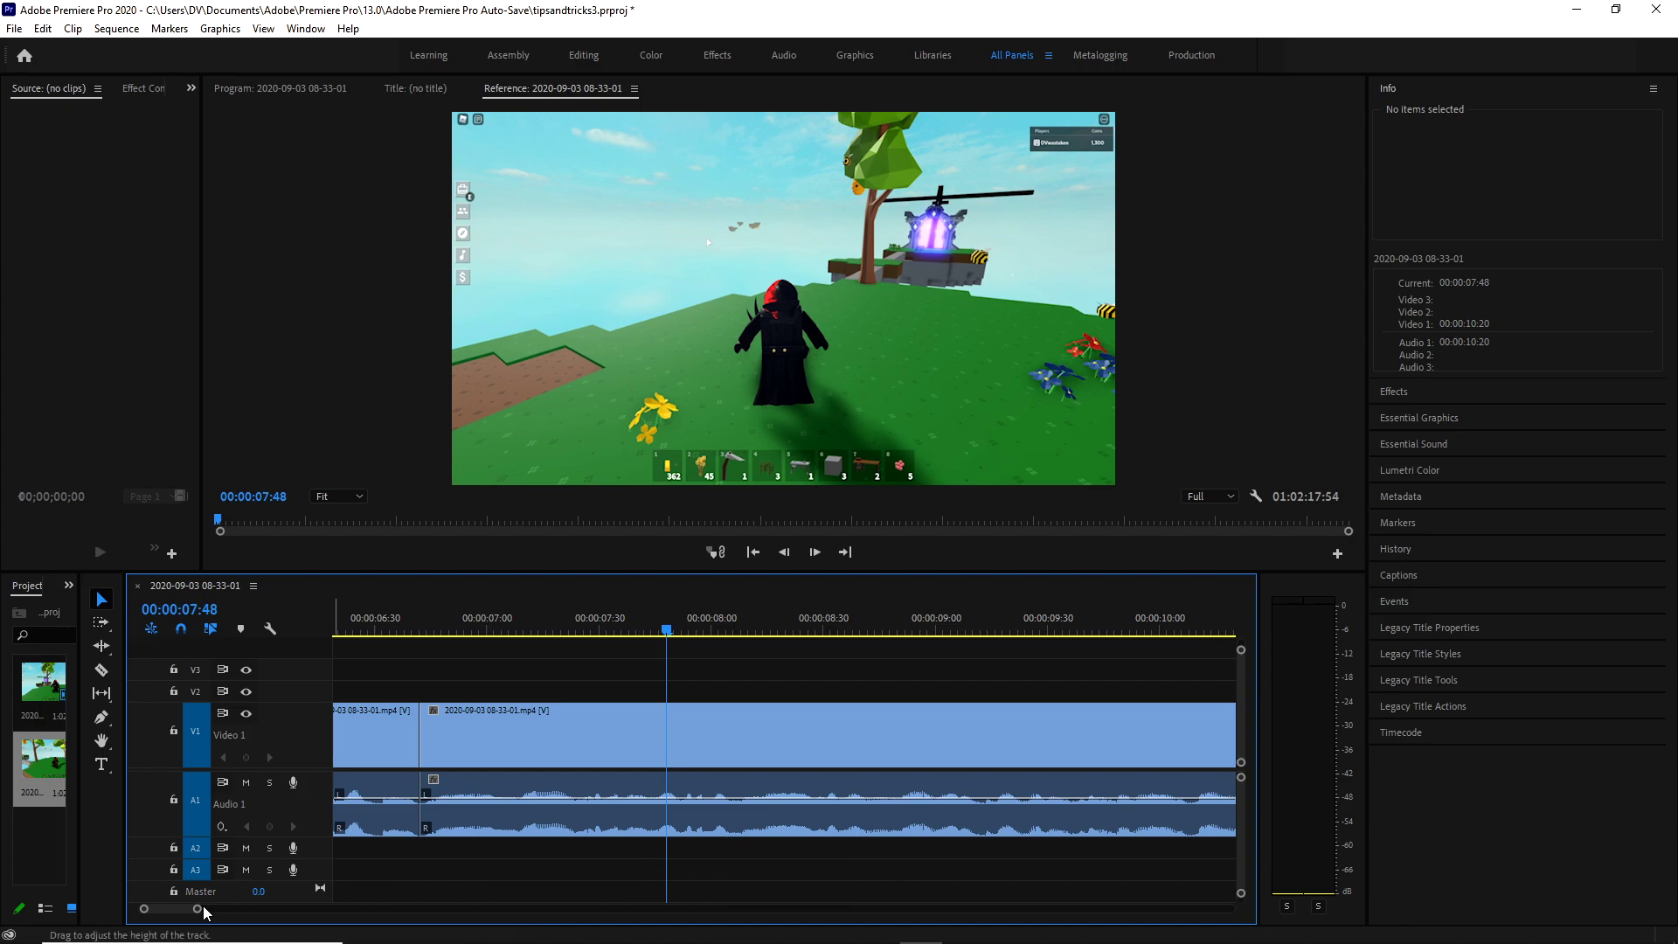
drag(199, 913, 215, 913)
scroll(718, 767, down, 3)
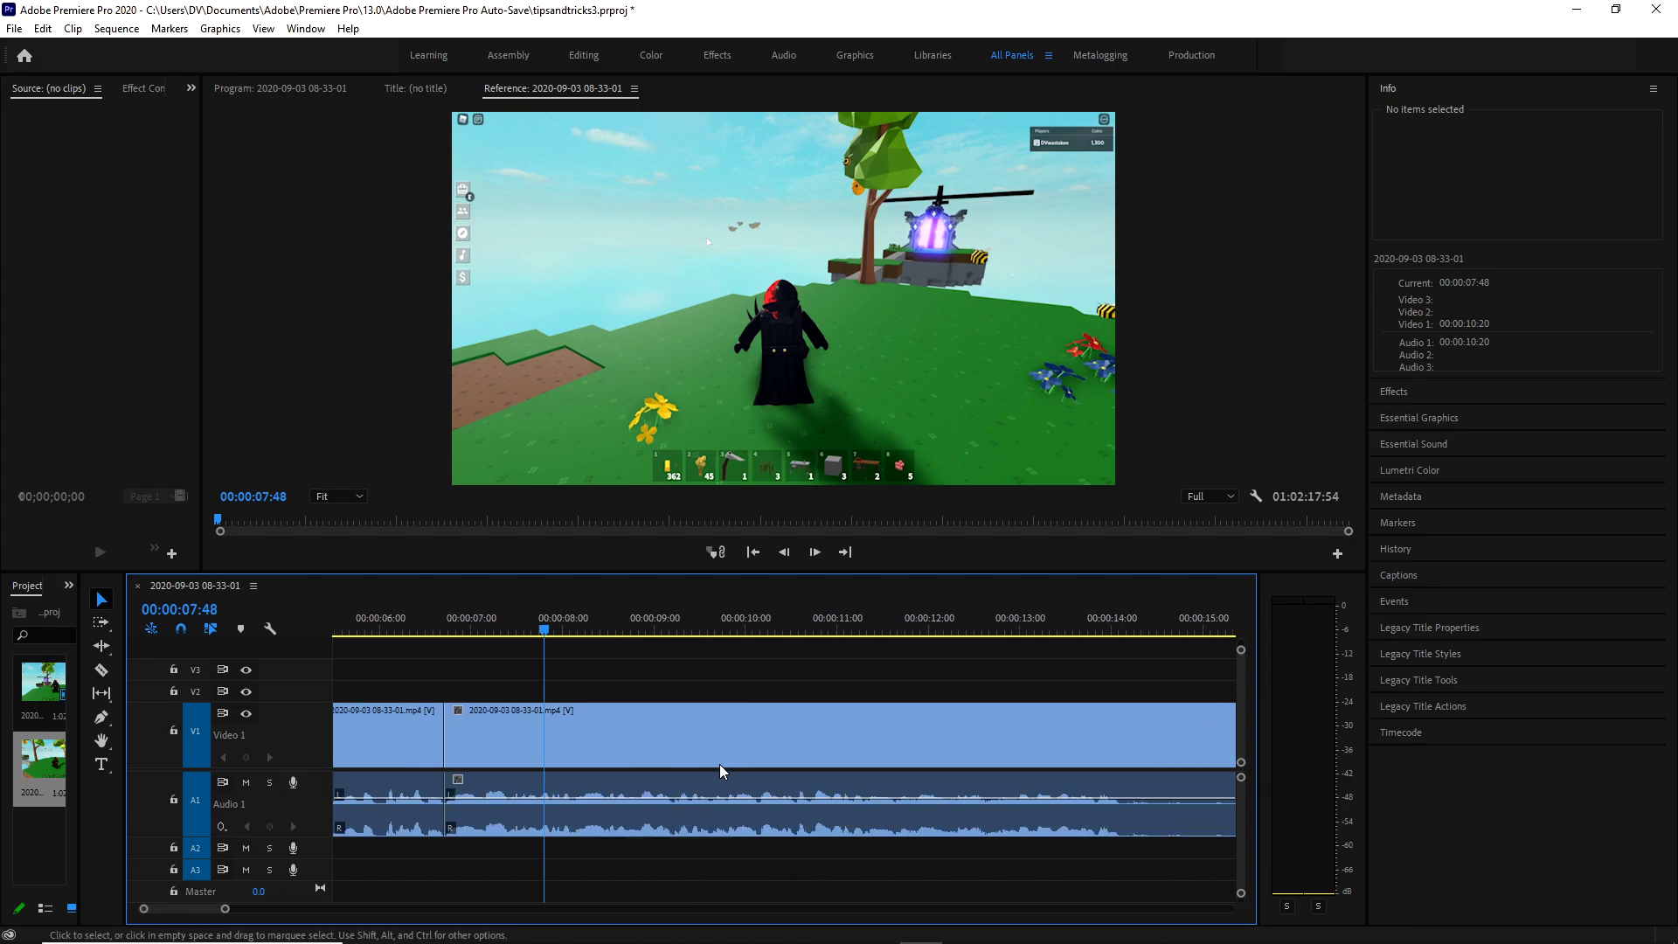
key(c)
click(987, 751)
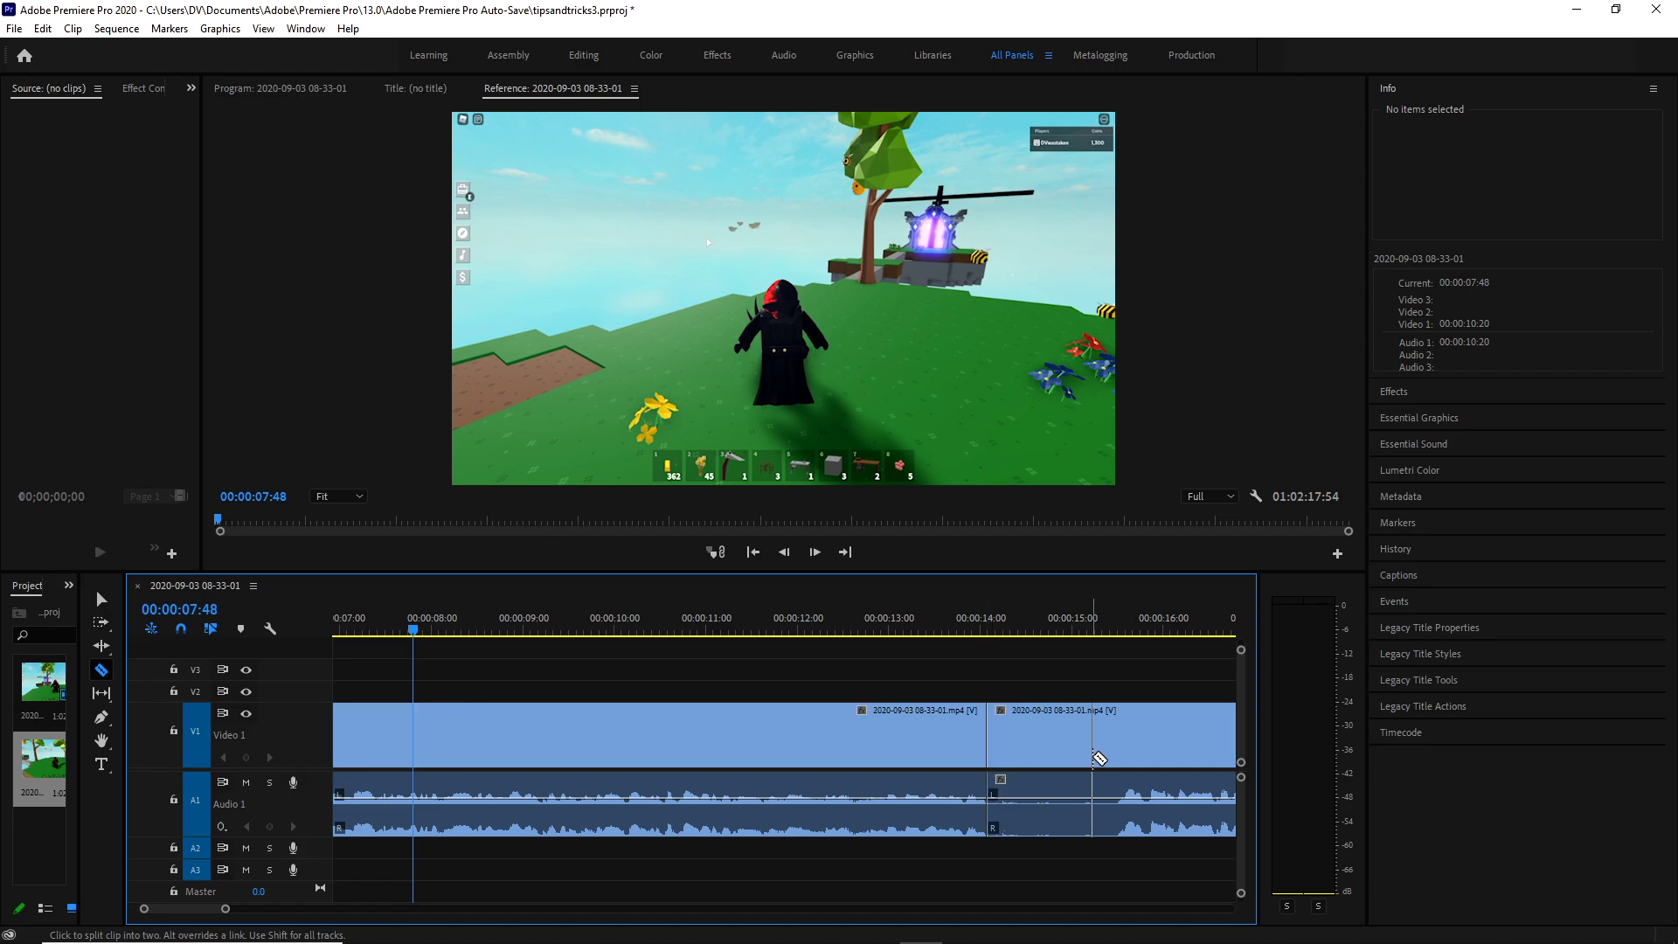
click(1122, 750)
Play through the silent piece after 00:00:14:04, ripple delete it, and play across the join from 00:00:13:14.
key(v)
click(841, 614)
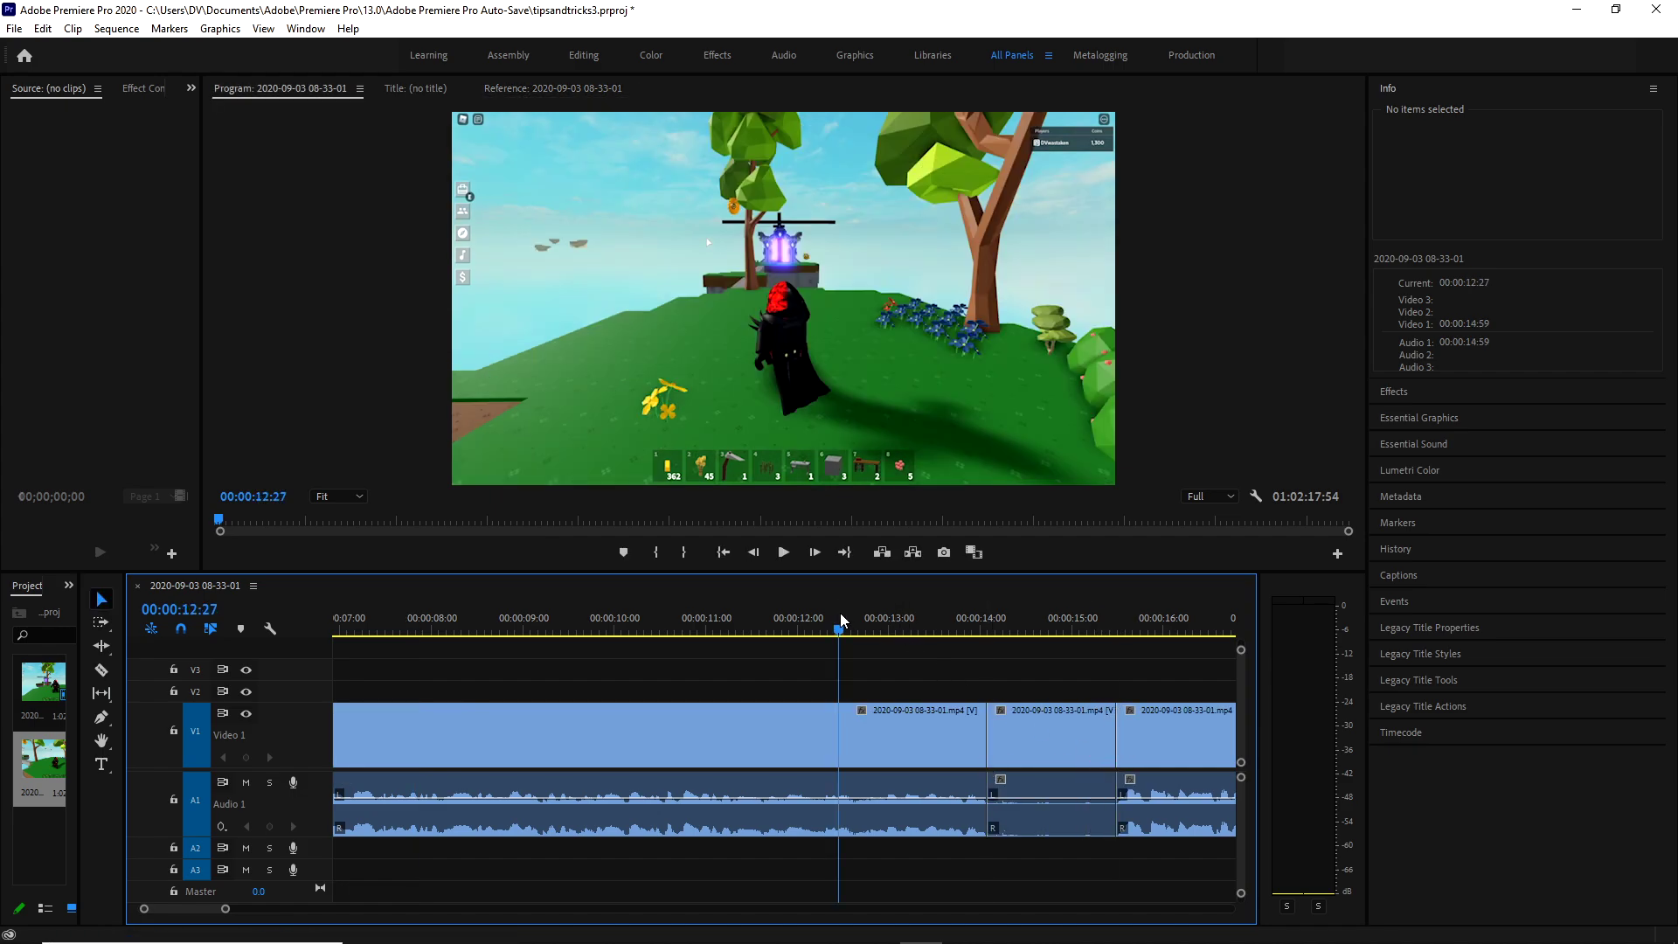
key(space)
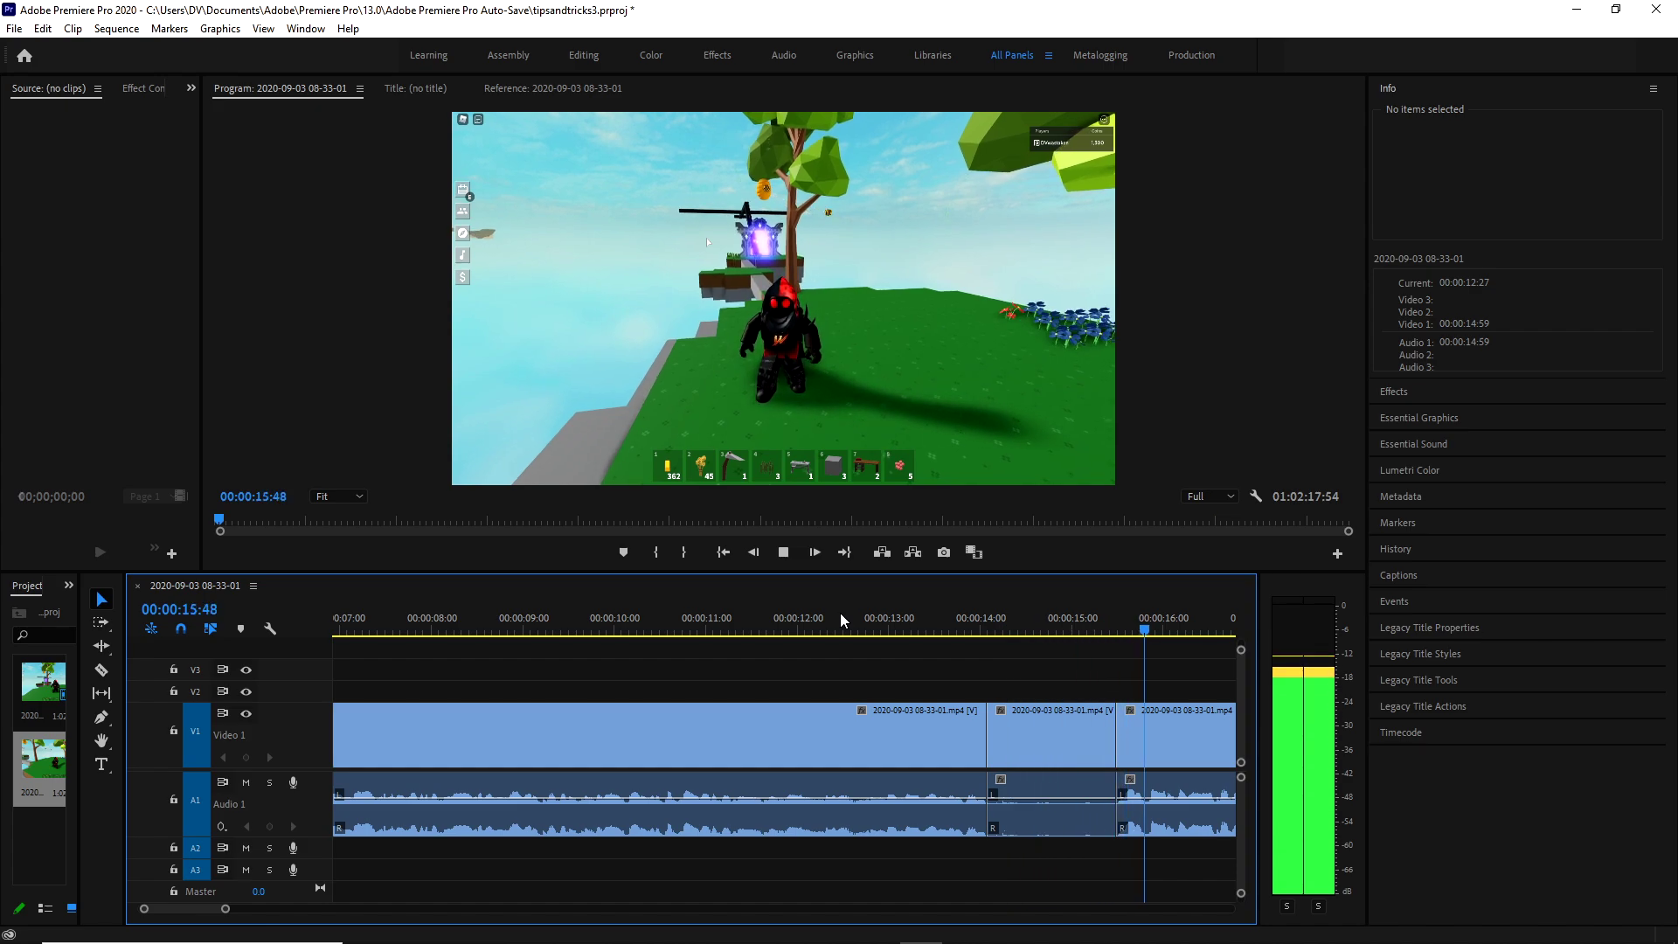
key(space)
click(1086, 749)
key(shift+Delete)
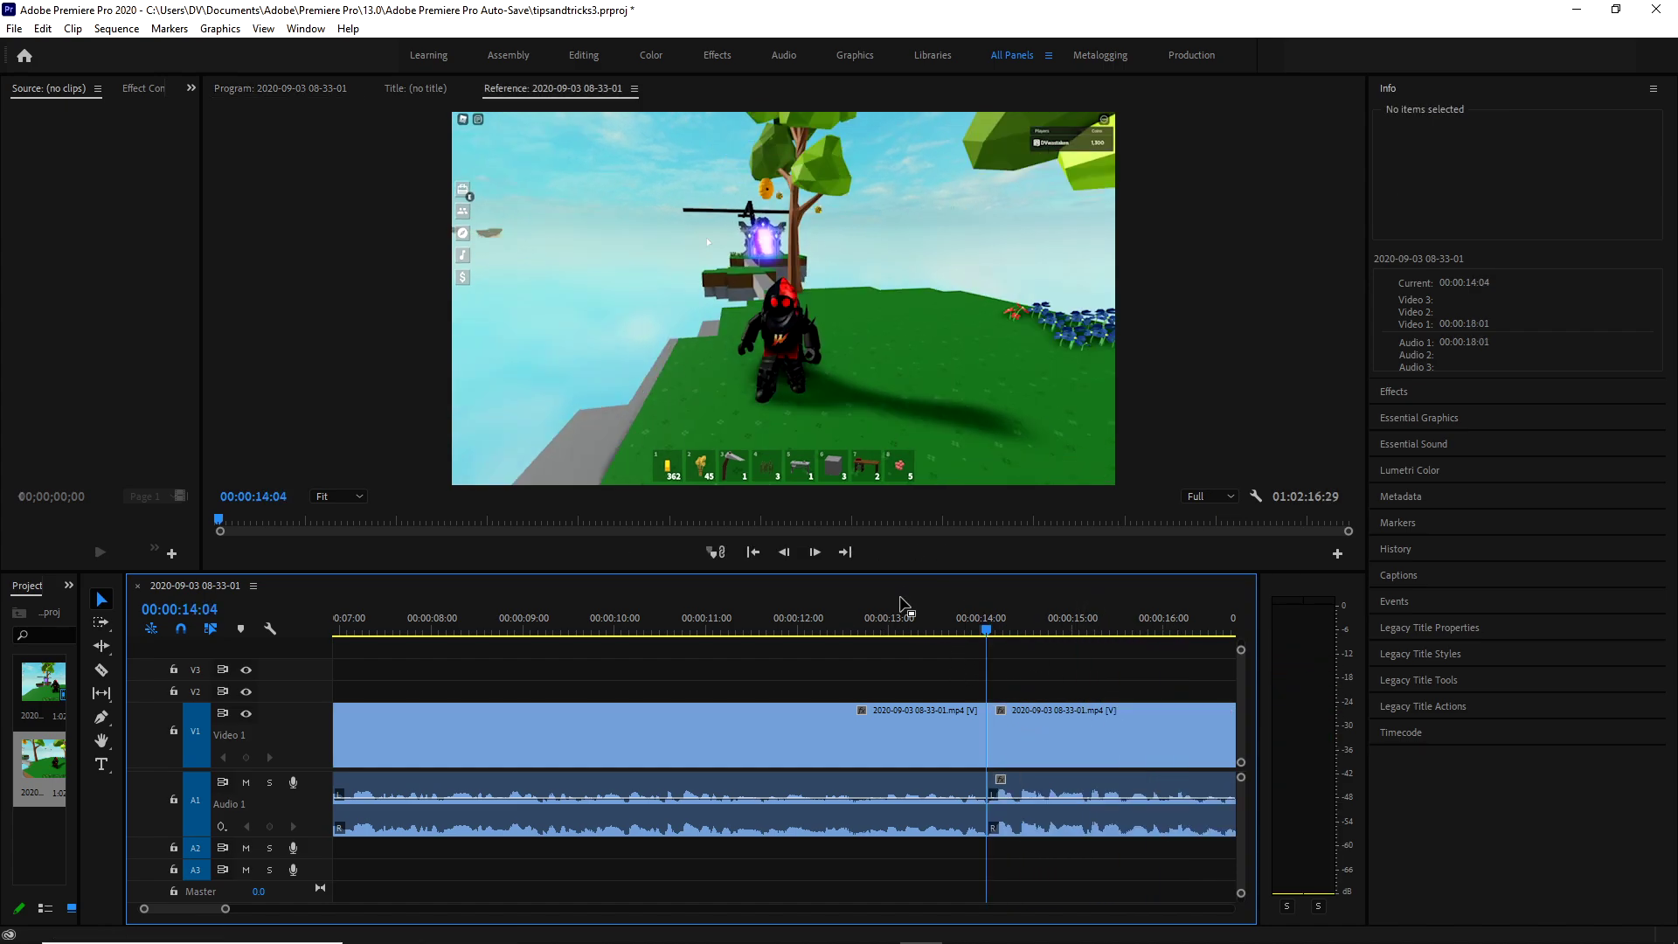
click(912, 624)
key(space)
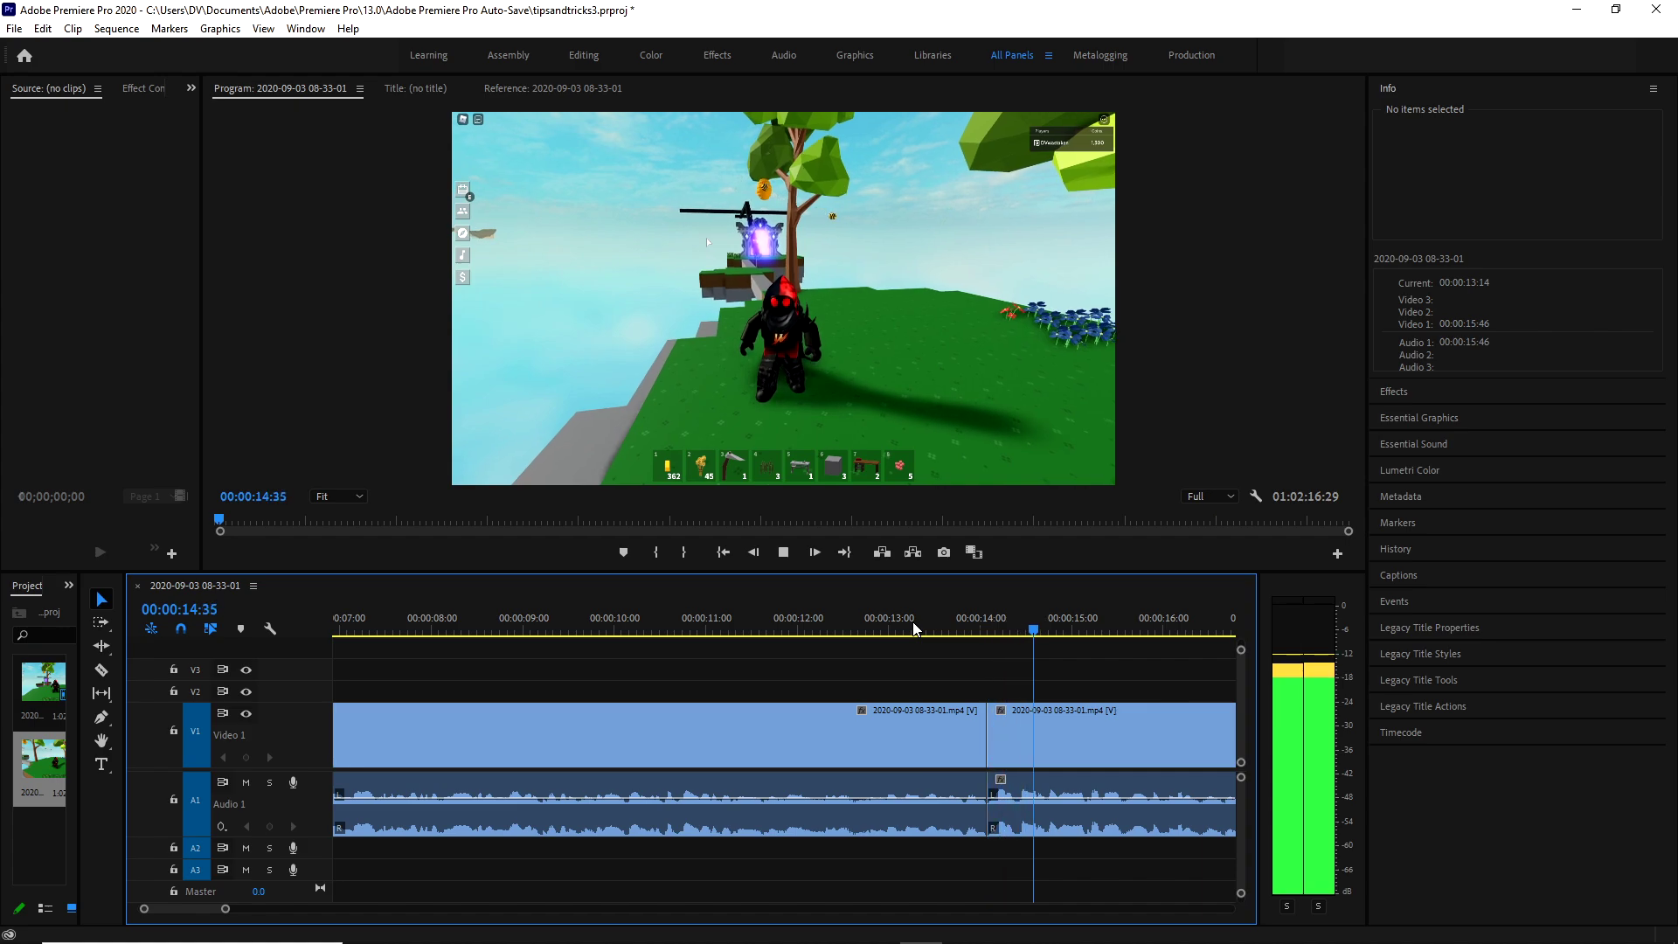
key(space)
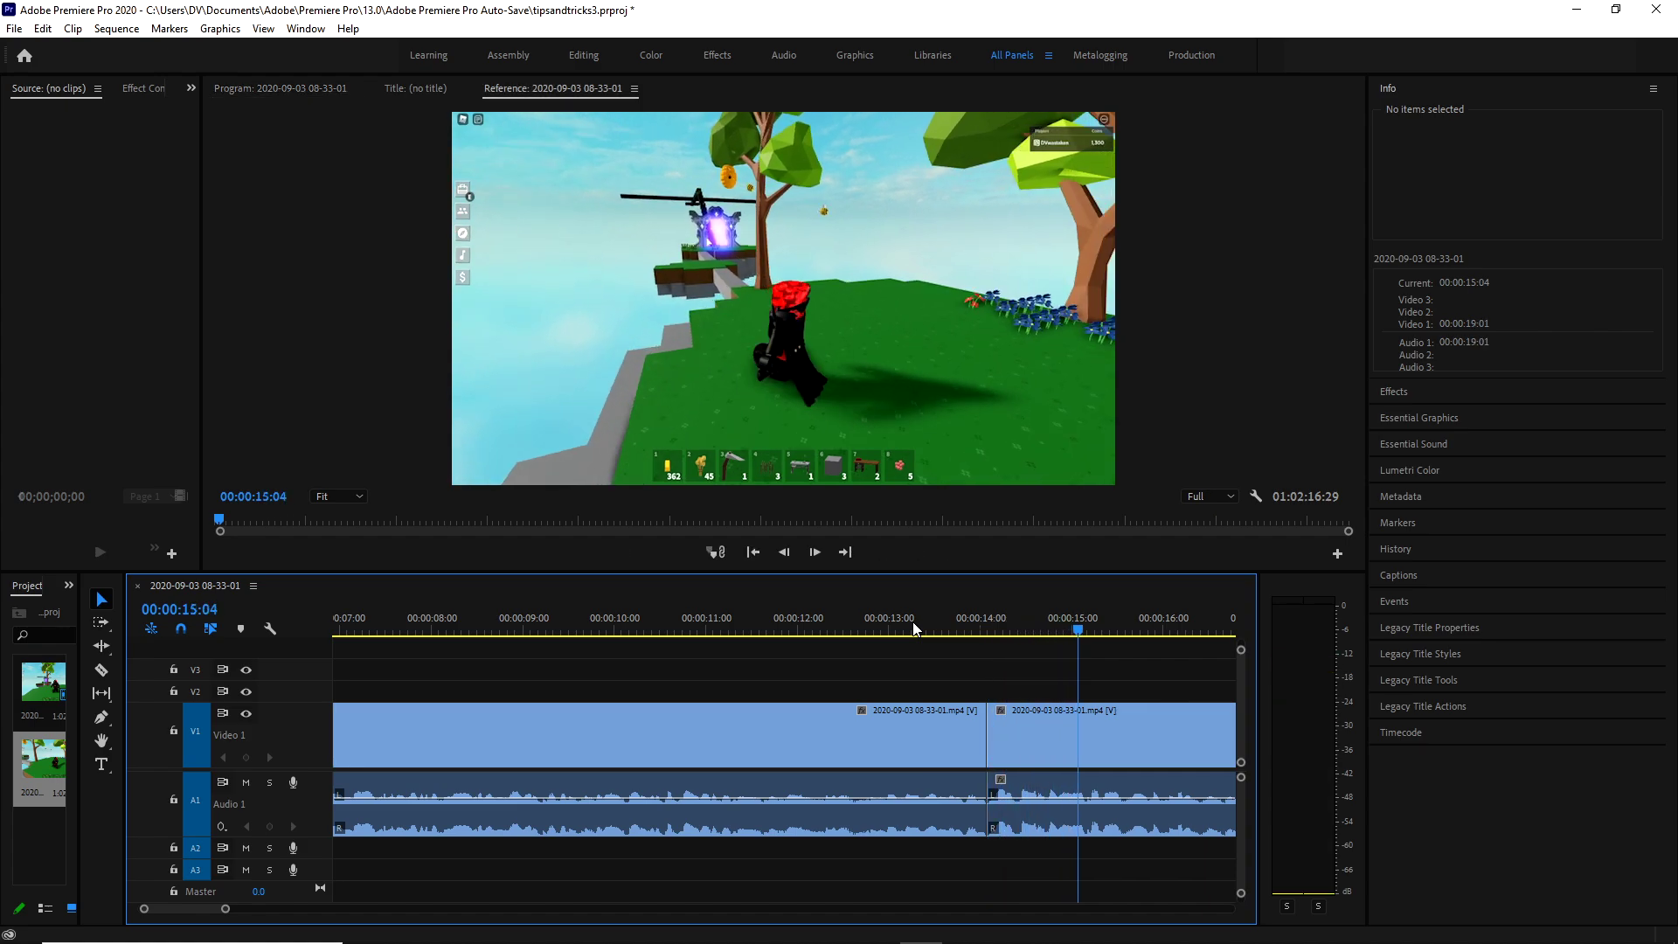
Scrub through the edited section to review the cuts up to about 00:00:15:00.
scroll(218, 909, down, 3)
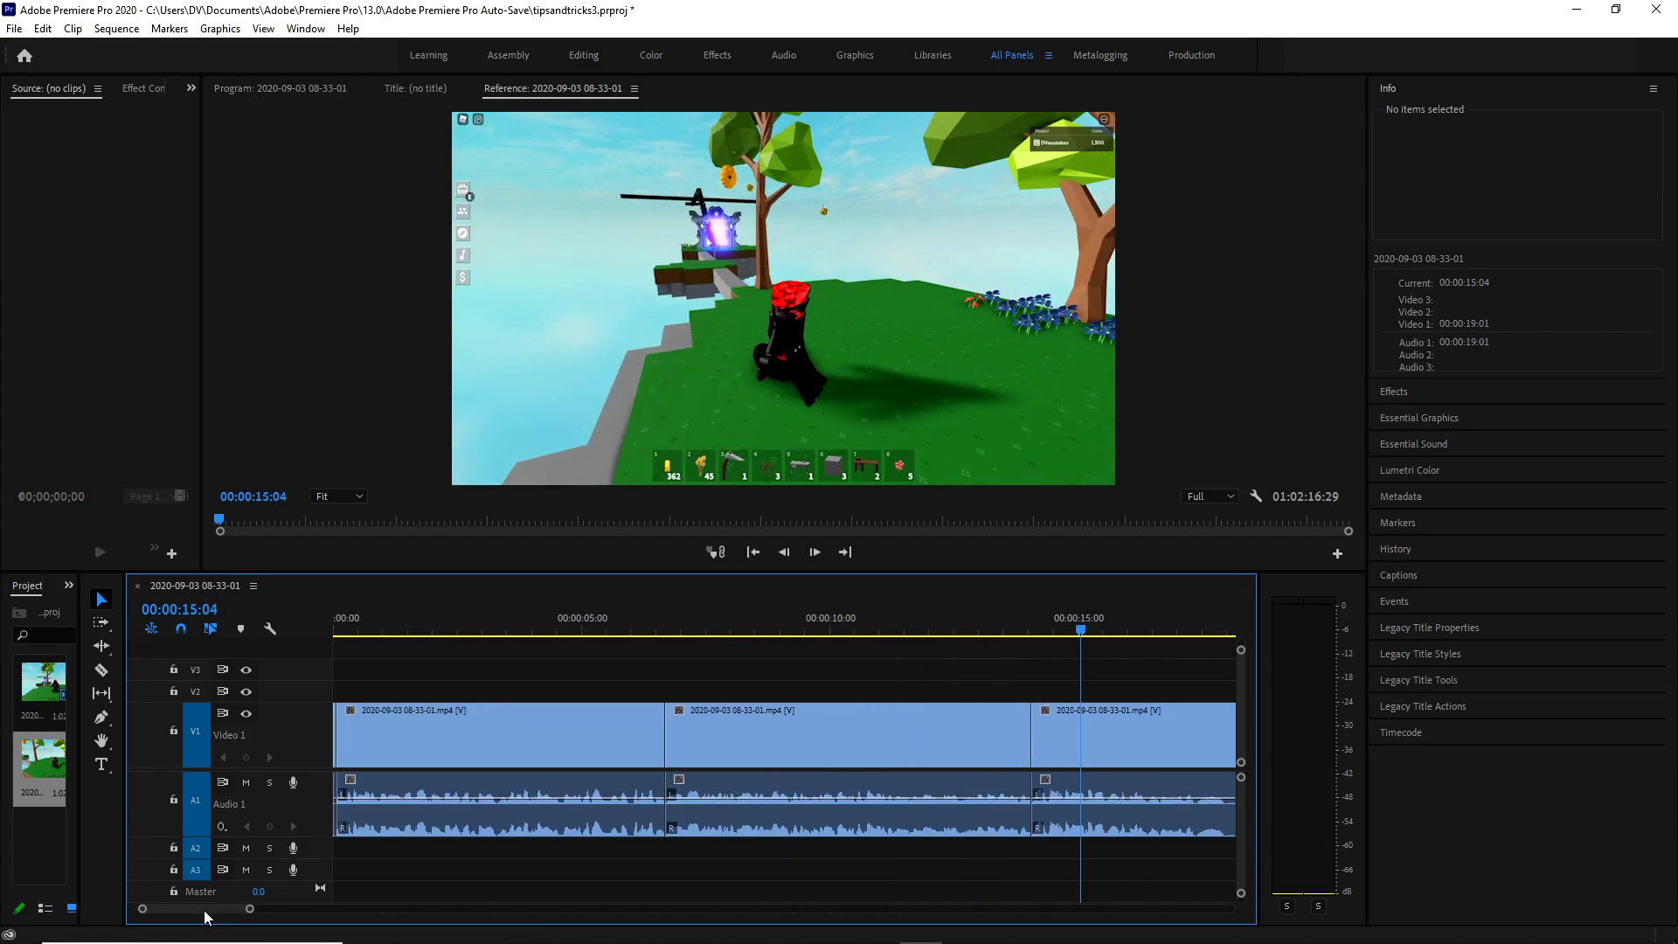
drag(655, 630, 985, 637)
scroll(1043, 814, down, 3)
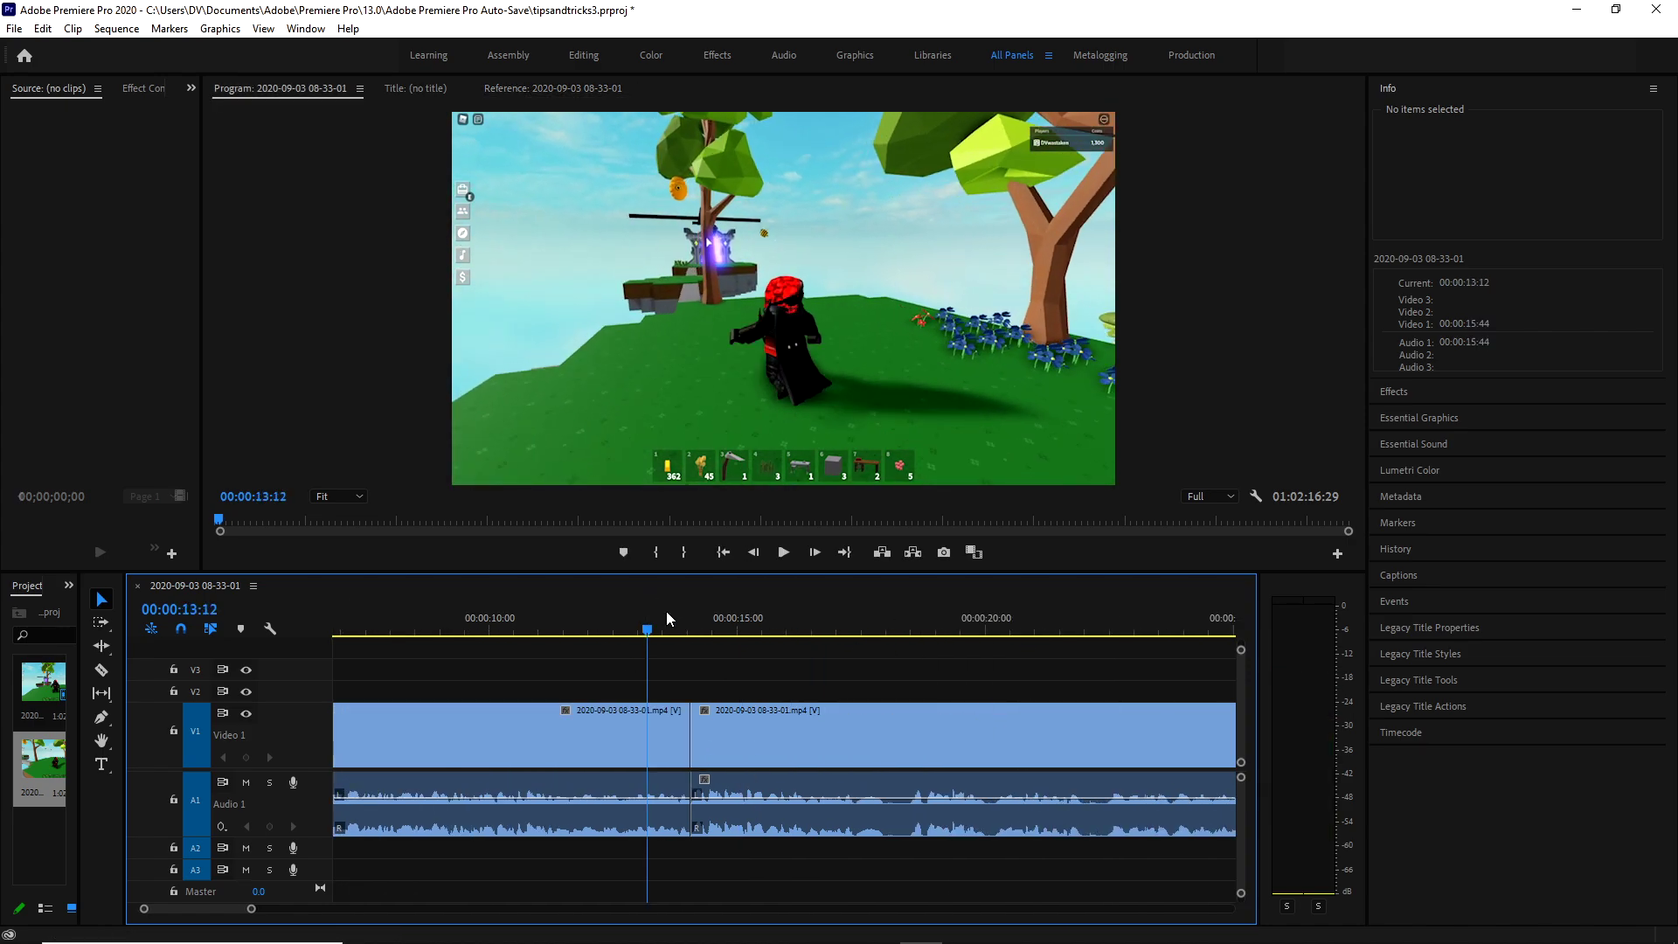
drag(676, 622, 502, 636)
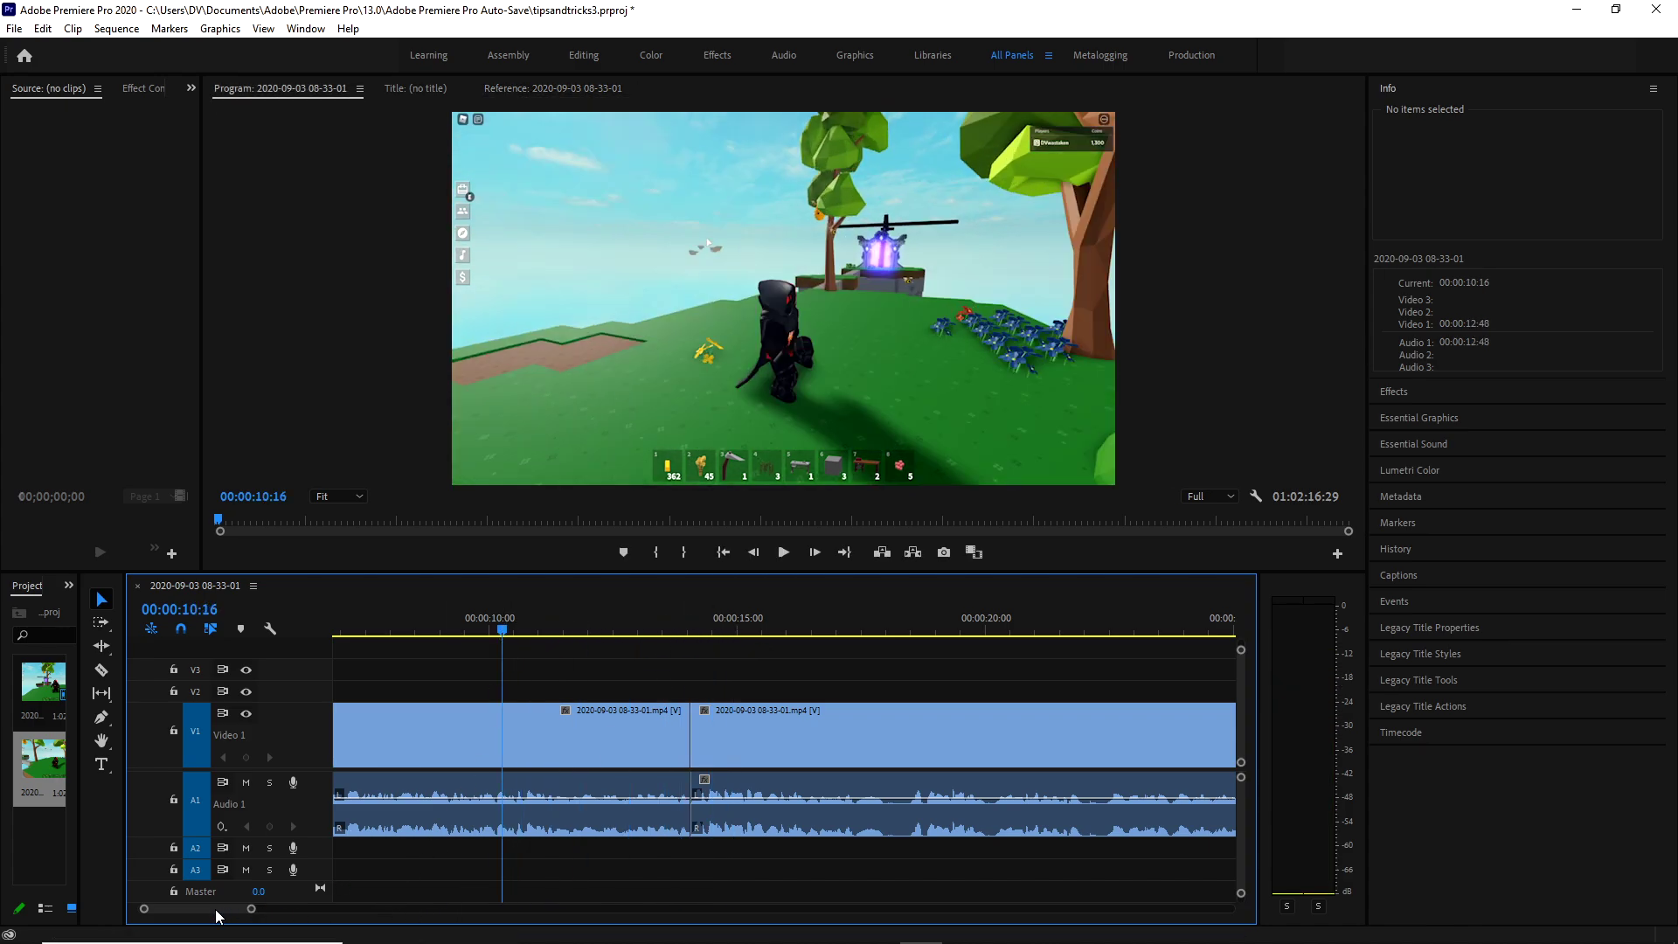
Return the playhead to the sequence's start and delete the short leftover piece there, leaving a gap.
drag(217, 910, 173, 914)
drag(497, 624, 326, 662)
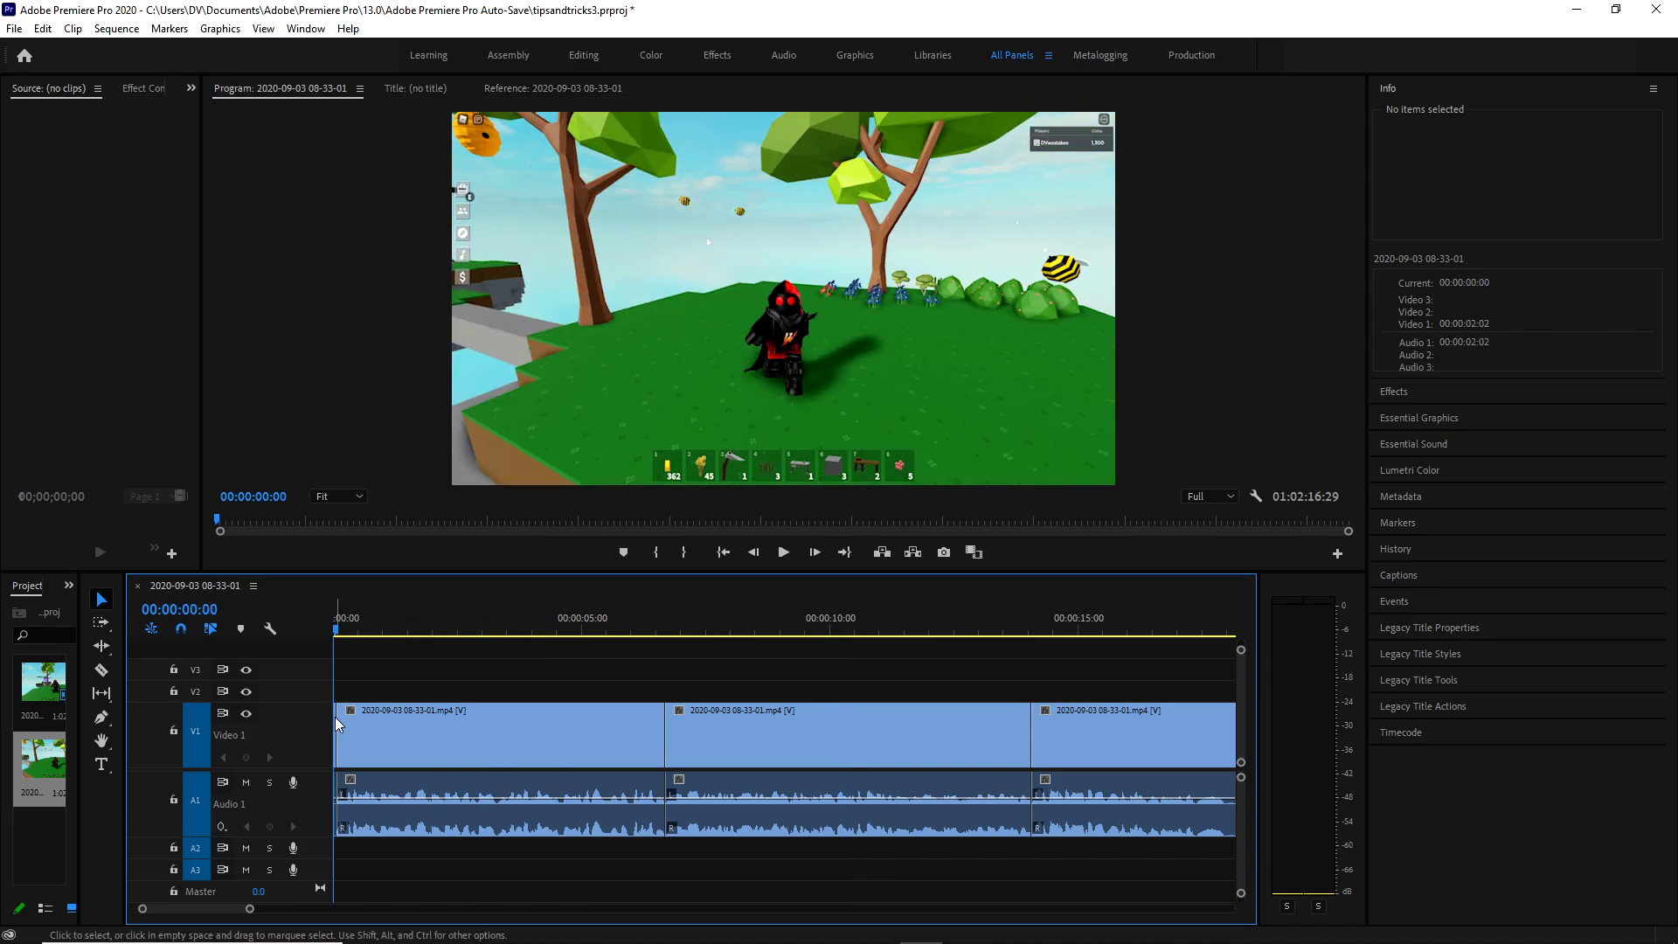
key(Delete)
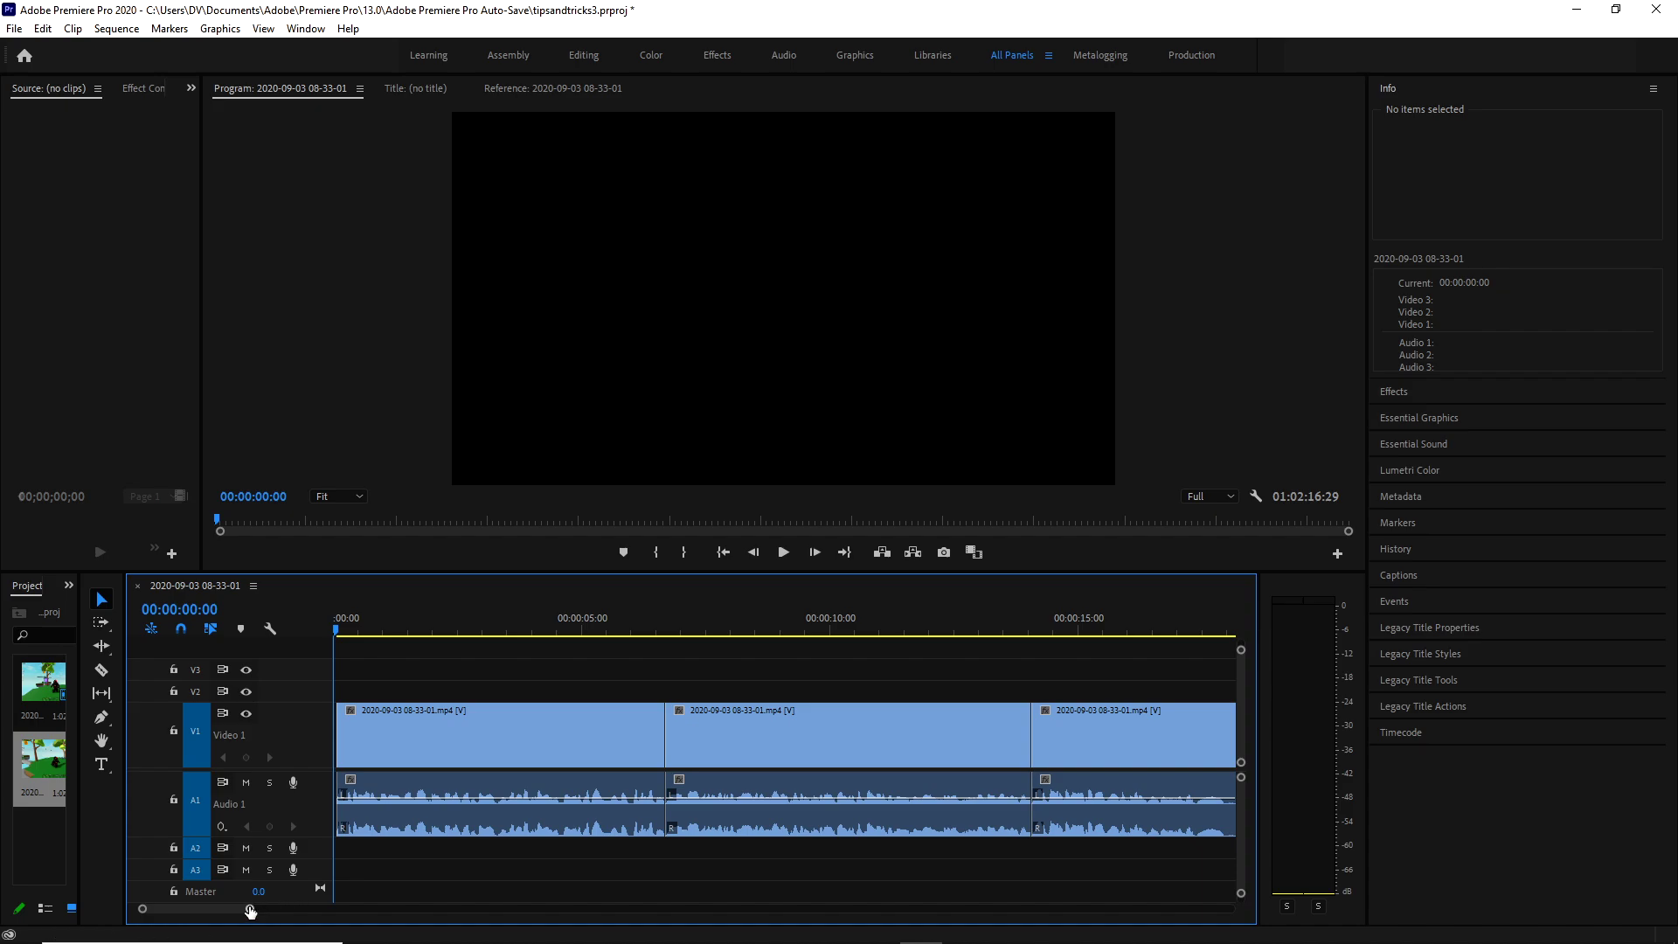
Try closing the short gap before the first clip by deleting it, and undo that deletion.
drag(251, 911, 177, 908)
click(355, 740)
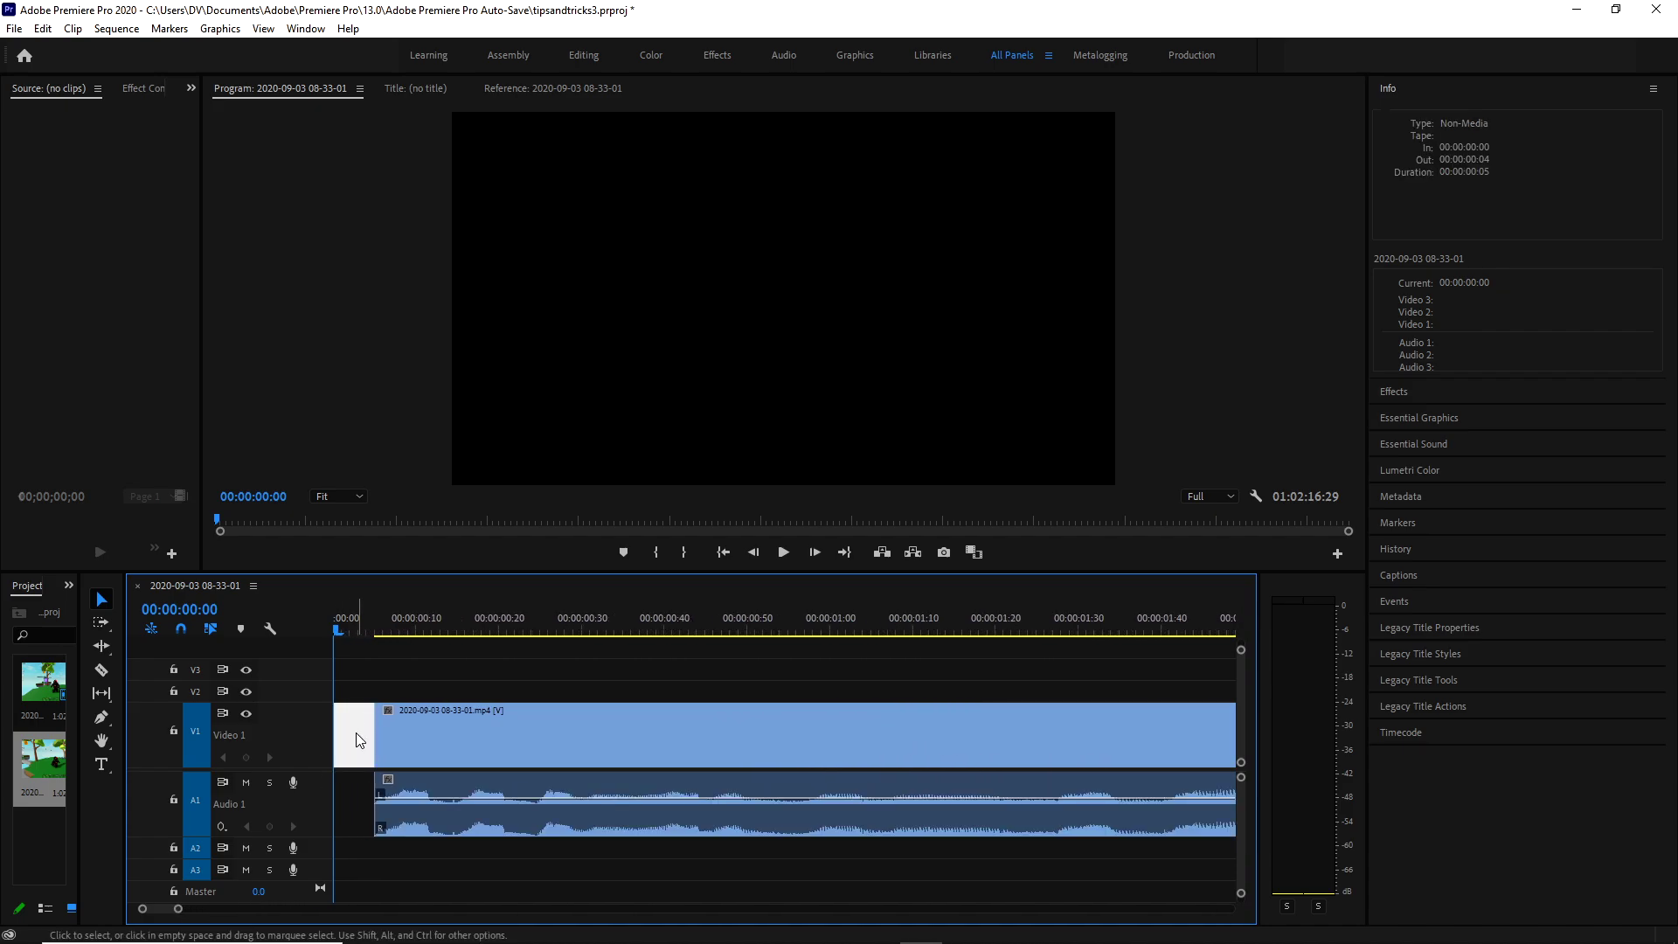
key(Delete)
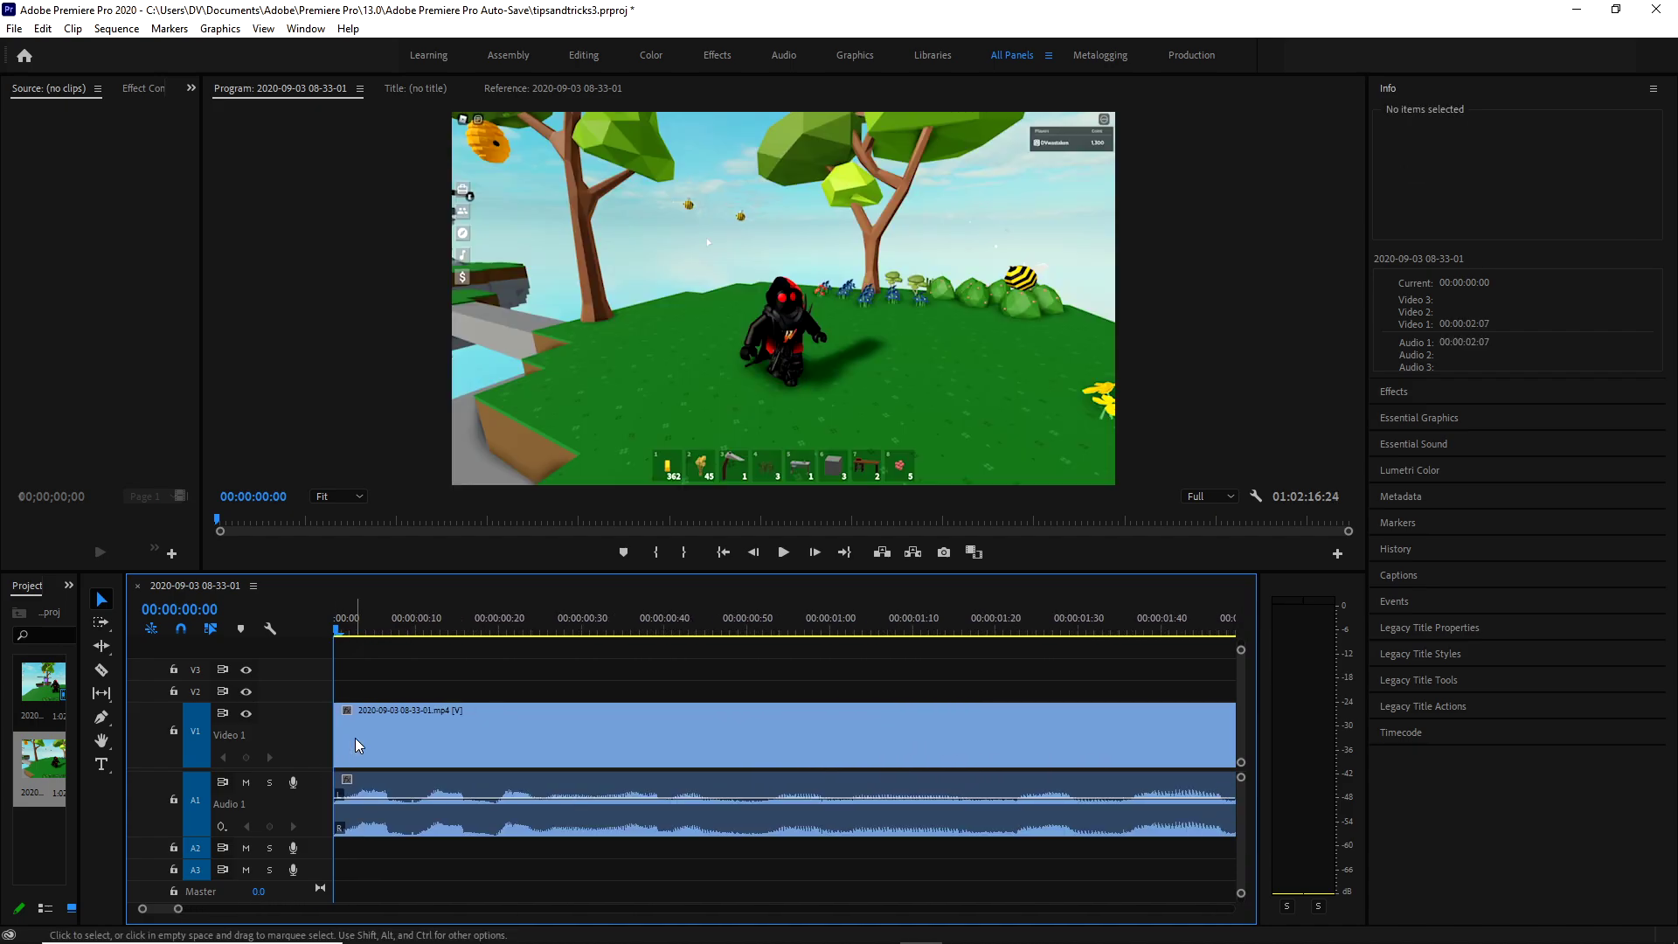
scroll(453, 743, down, 4)
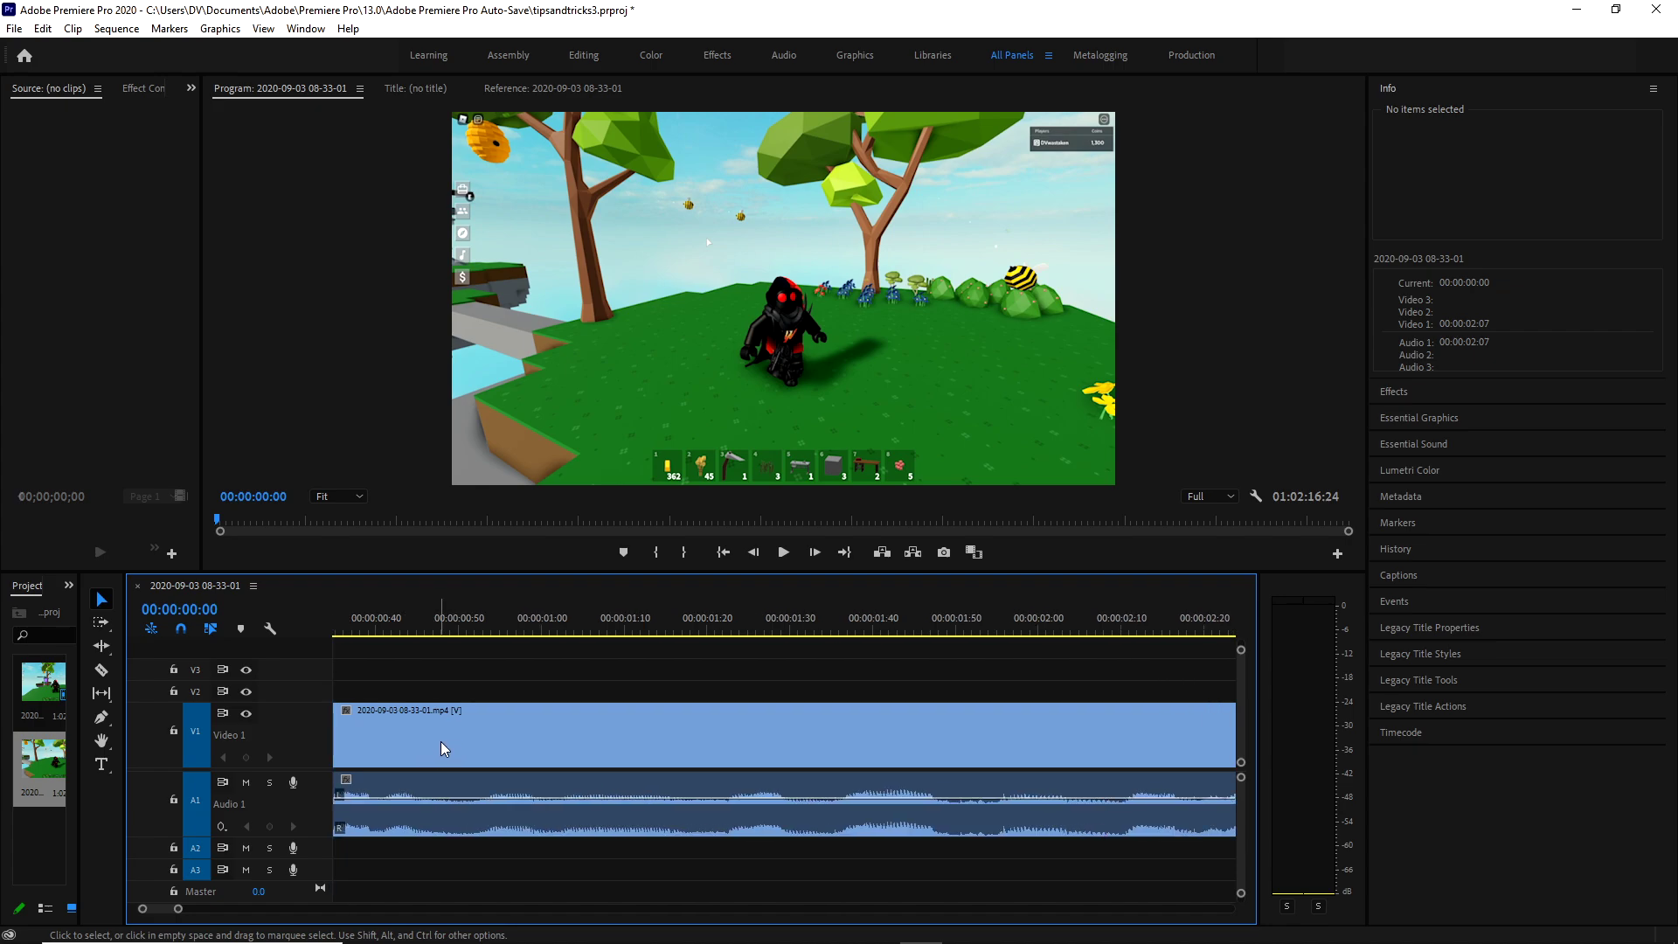
key(ctrl+z)
Ripple delete the short gap before the first clip at the start of the sequence.
scroll(343, 739, up, 4)
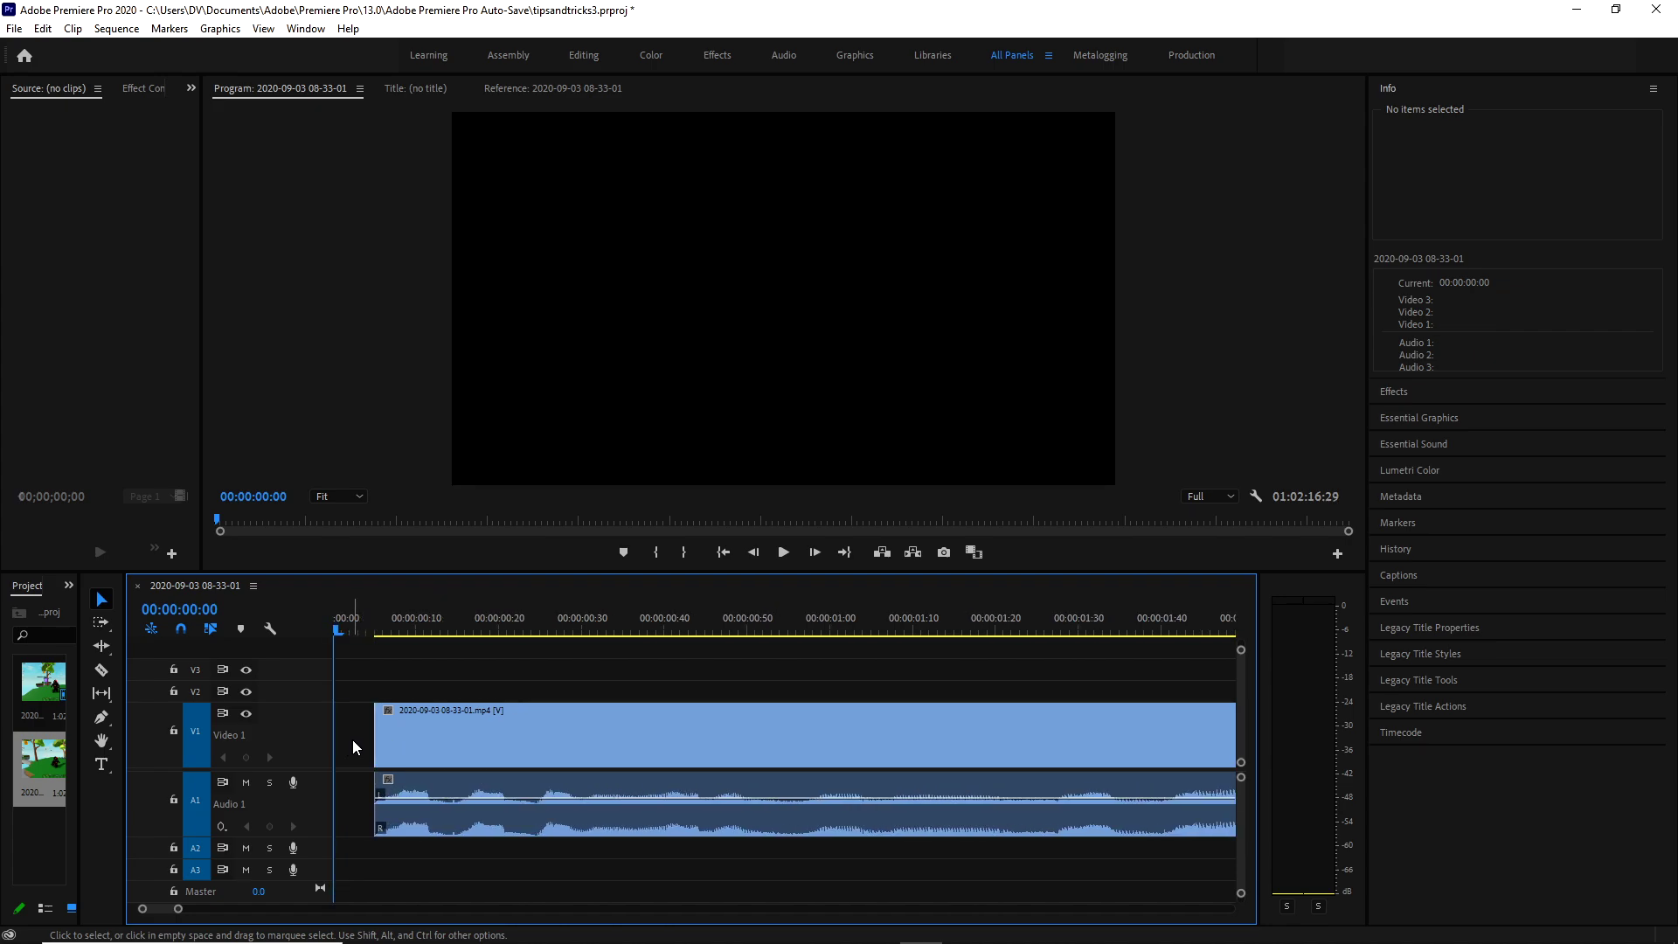
right_click(360, 737)
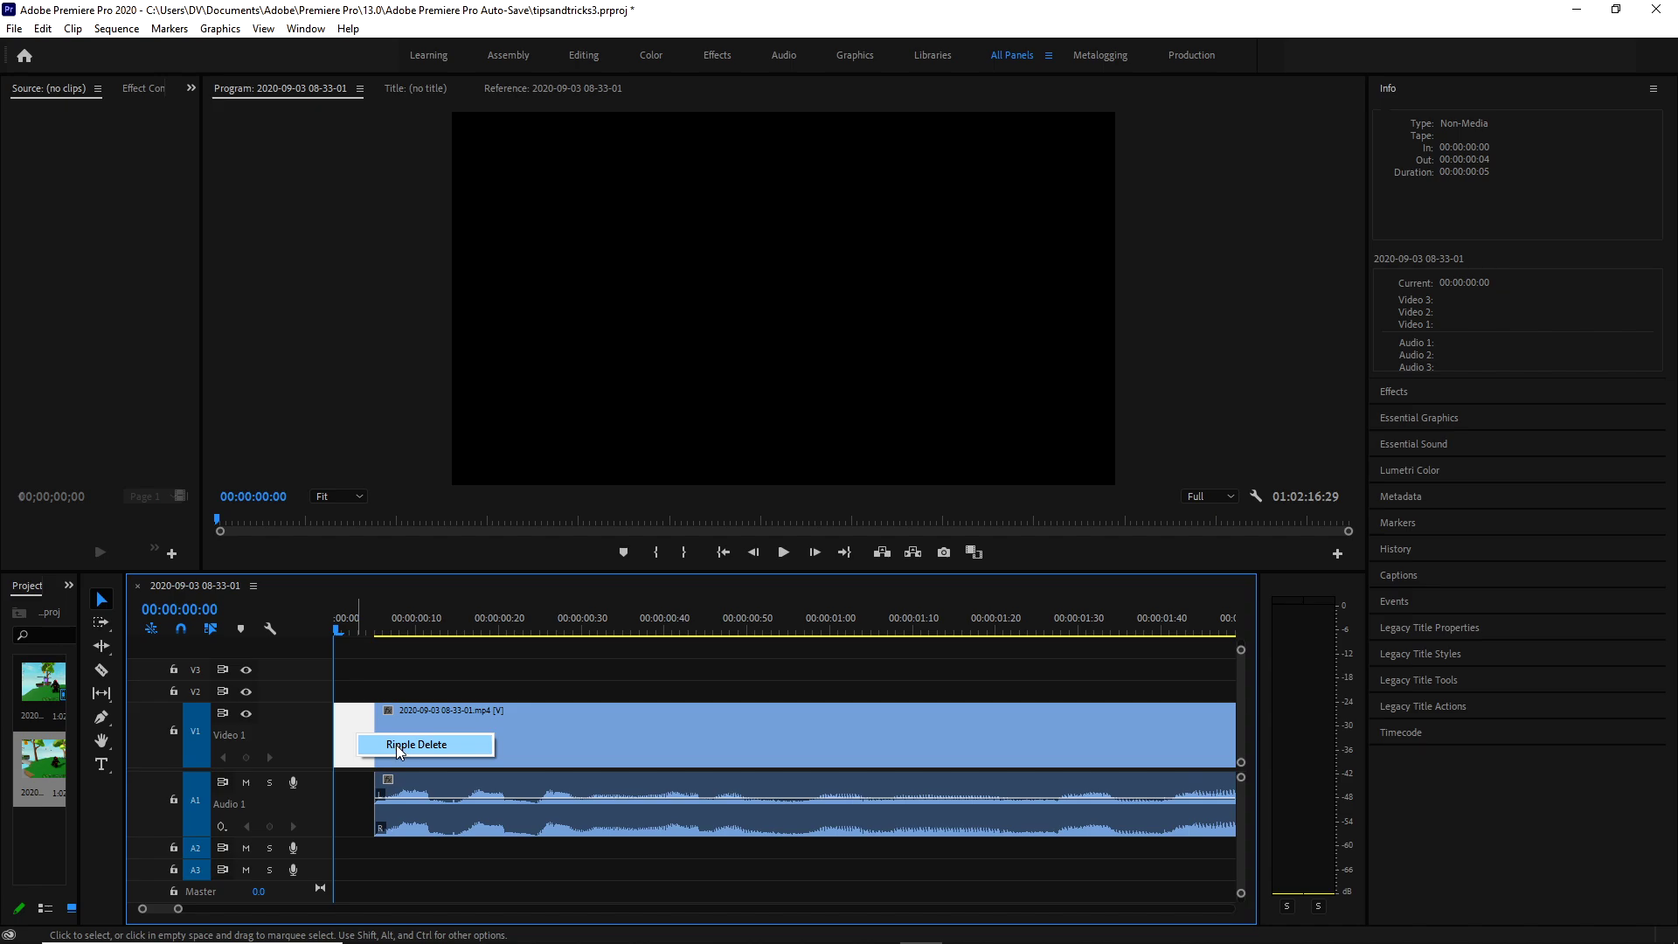
click(398, 745)
Split the clip at both ends of the silent part near 00:00:18:00 with the Razor tool.
scroll(560, 729, down, 10)
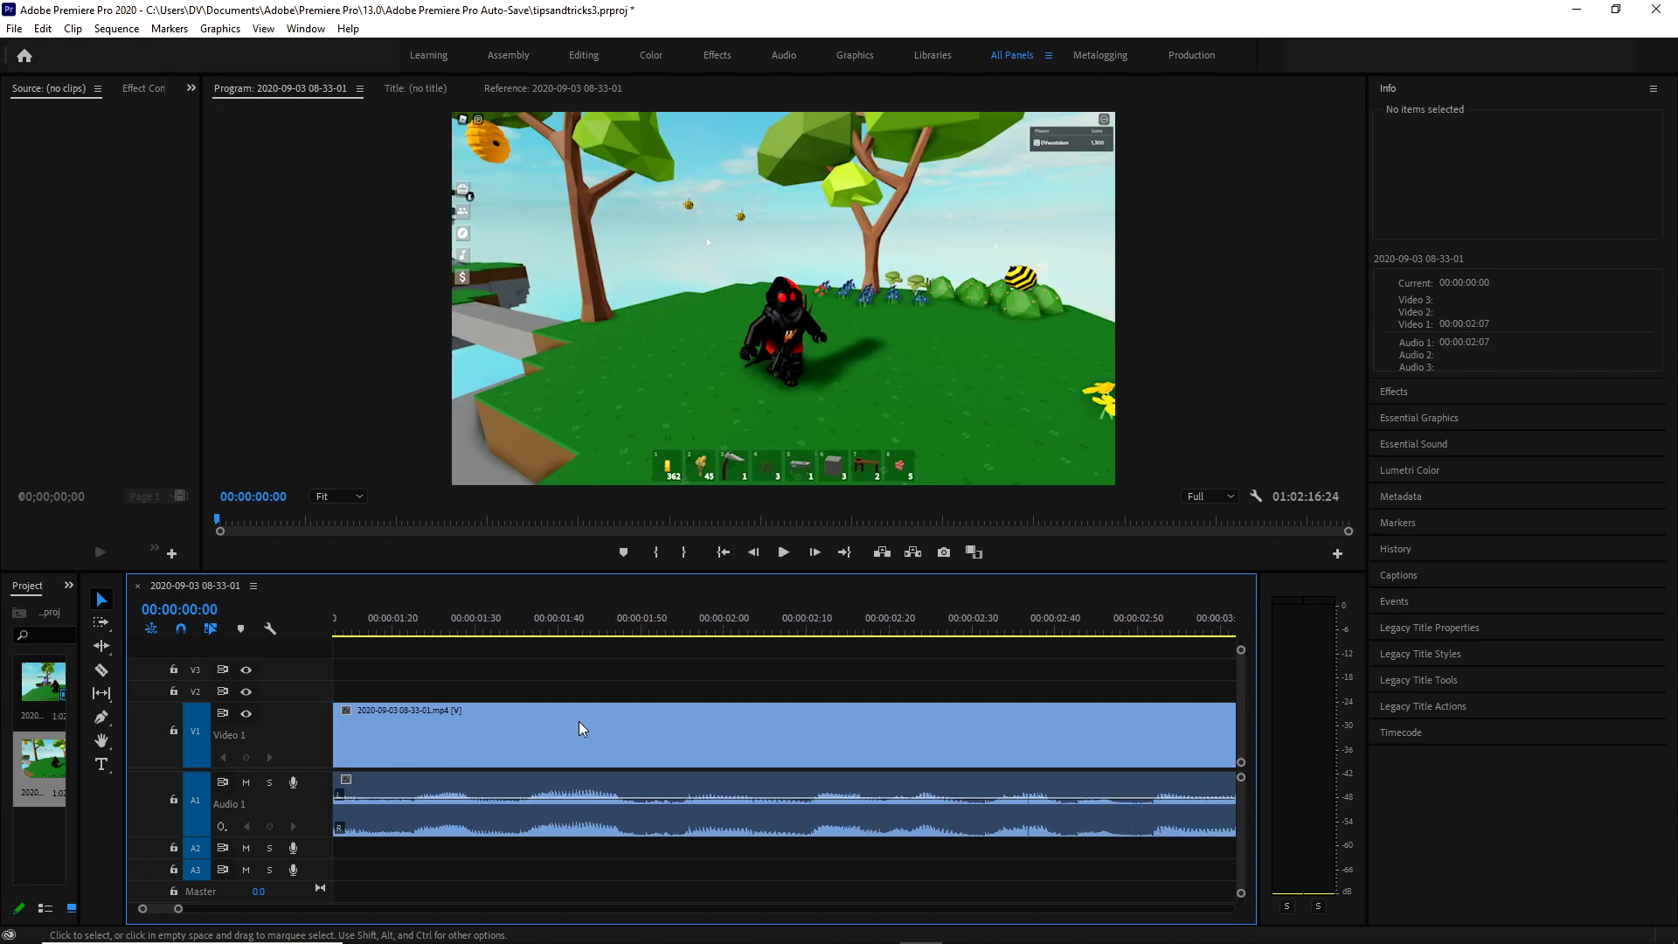
drag(178, 909, 245, 913)
scroll(753, 759, down, 11)
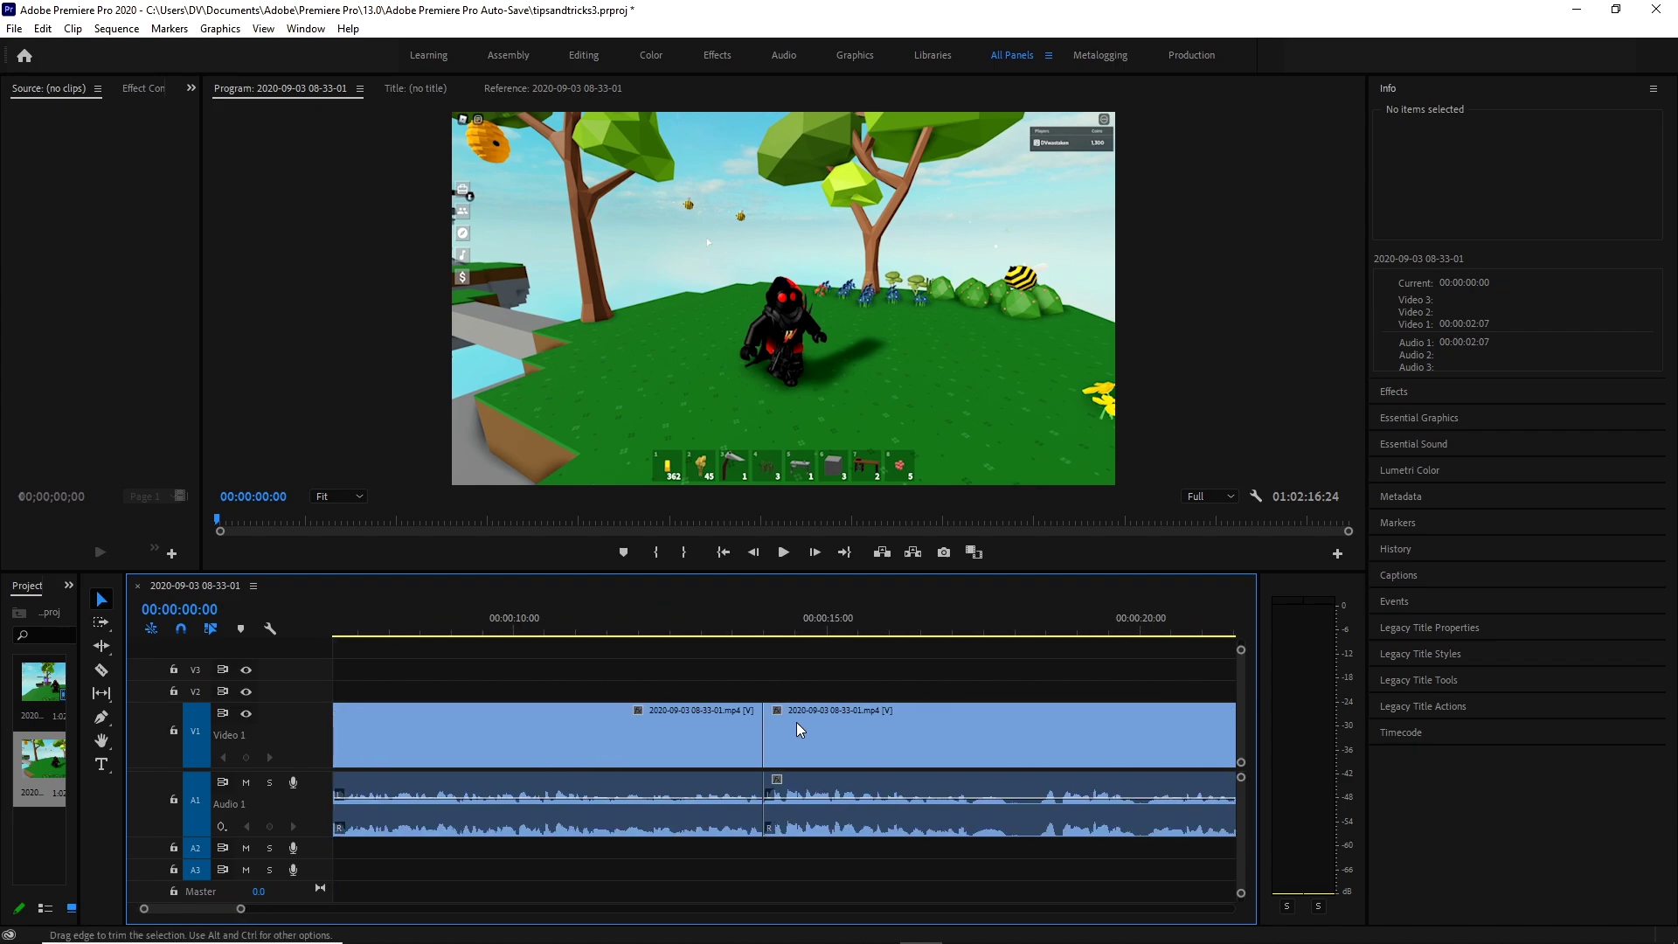
scroll(822, 720, down, 3)
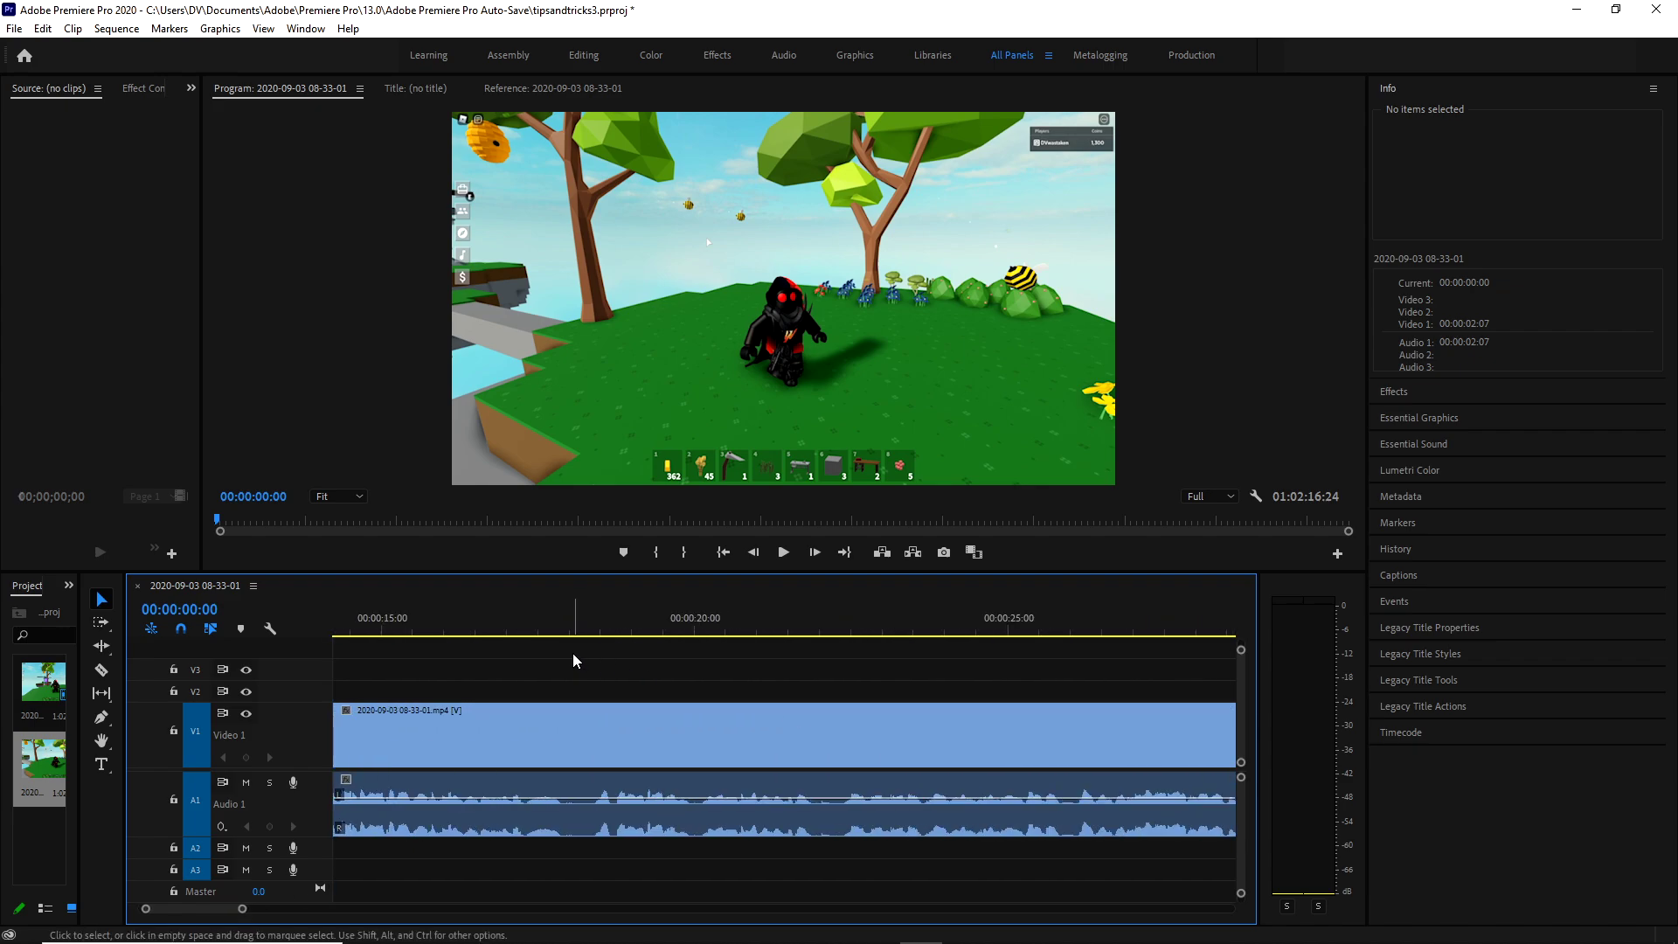
key(c)
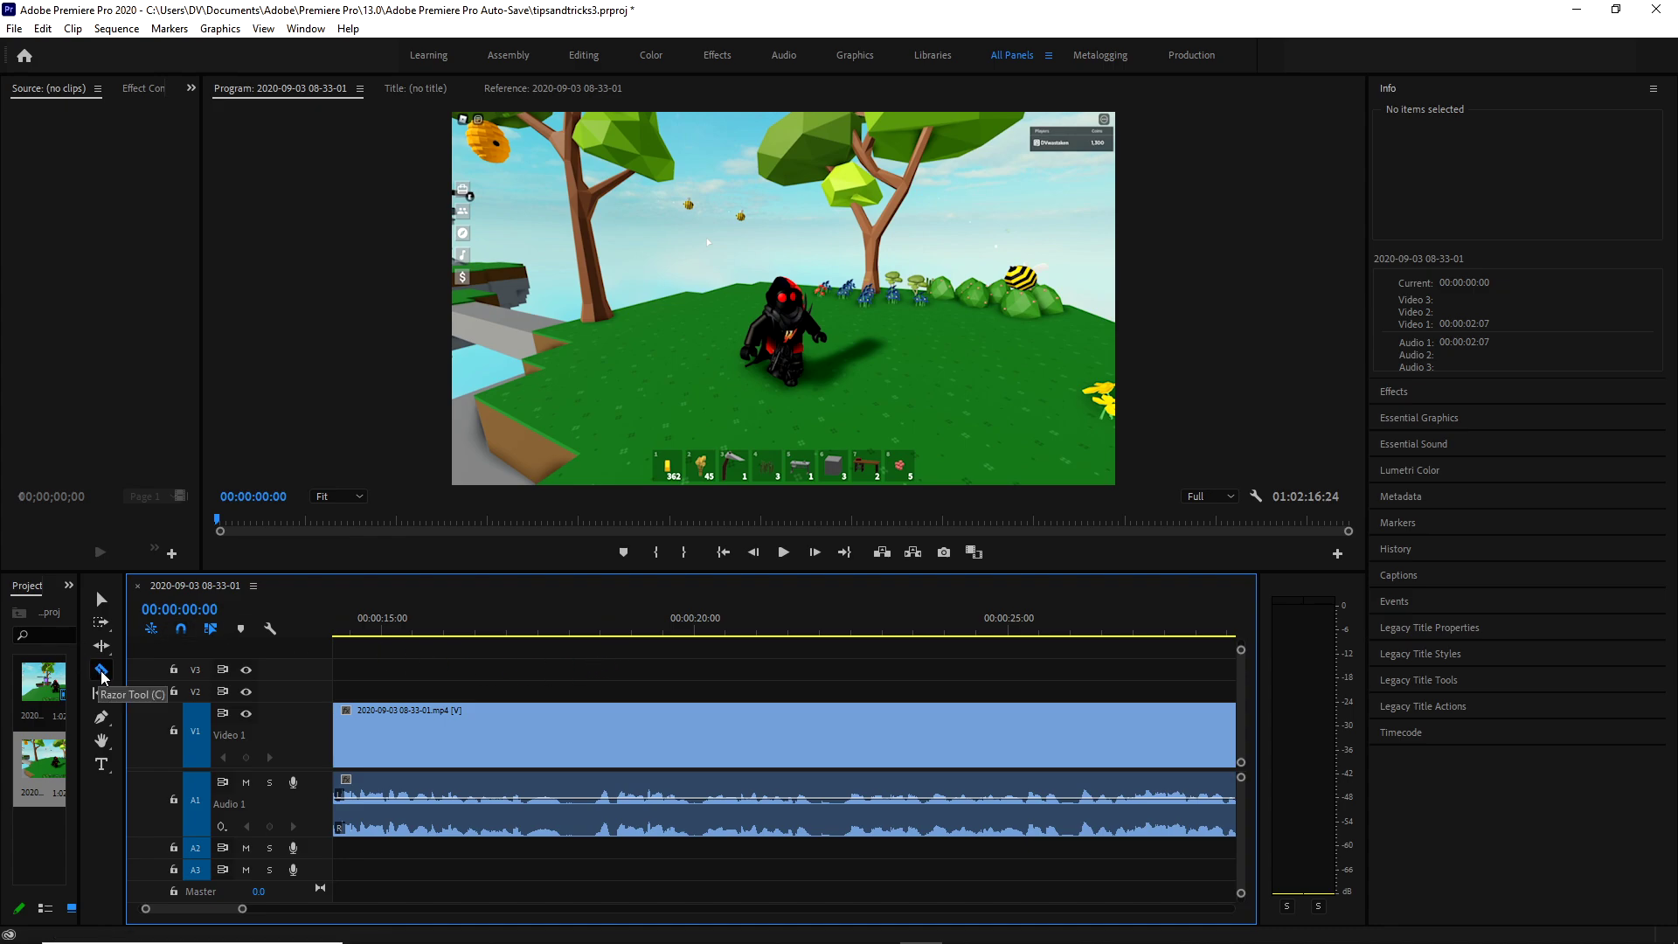
scroll(507, 713, down, 2)
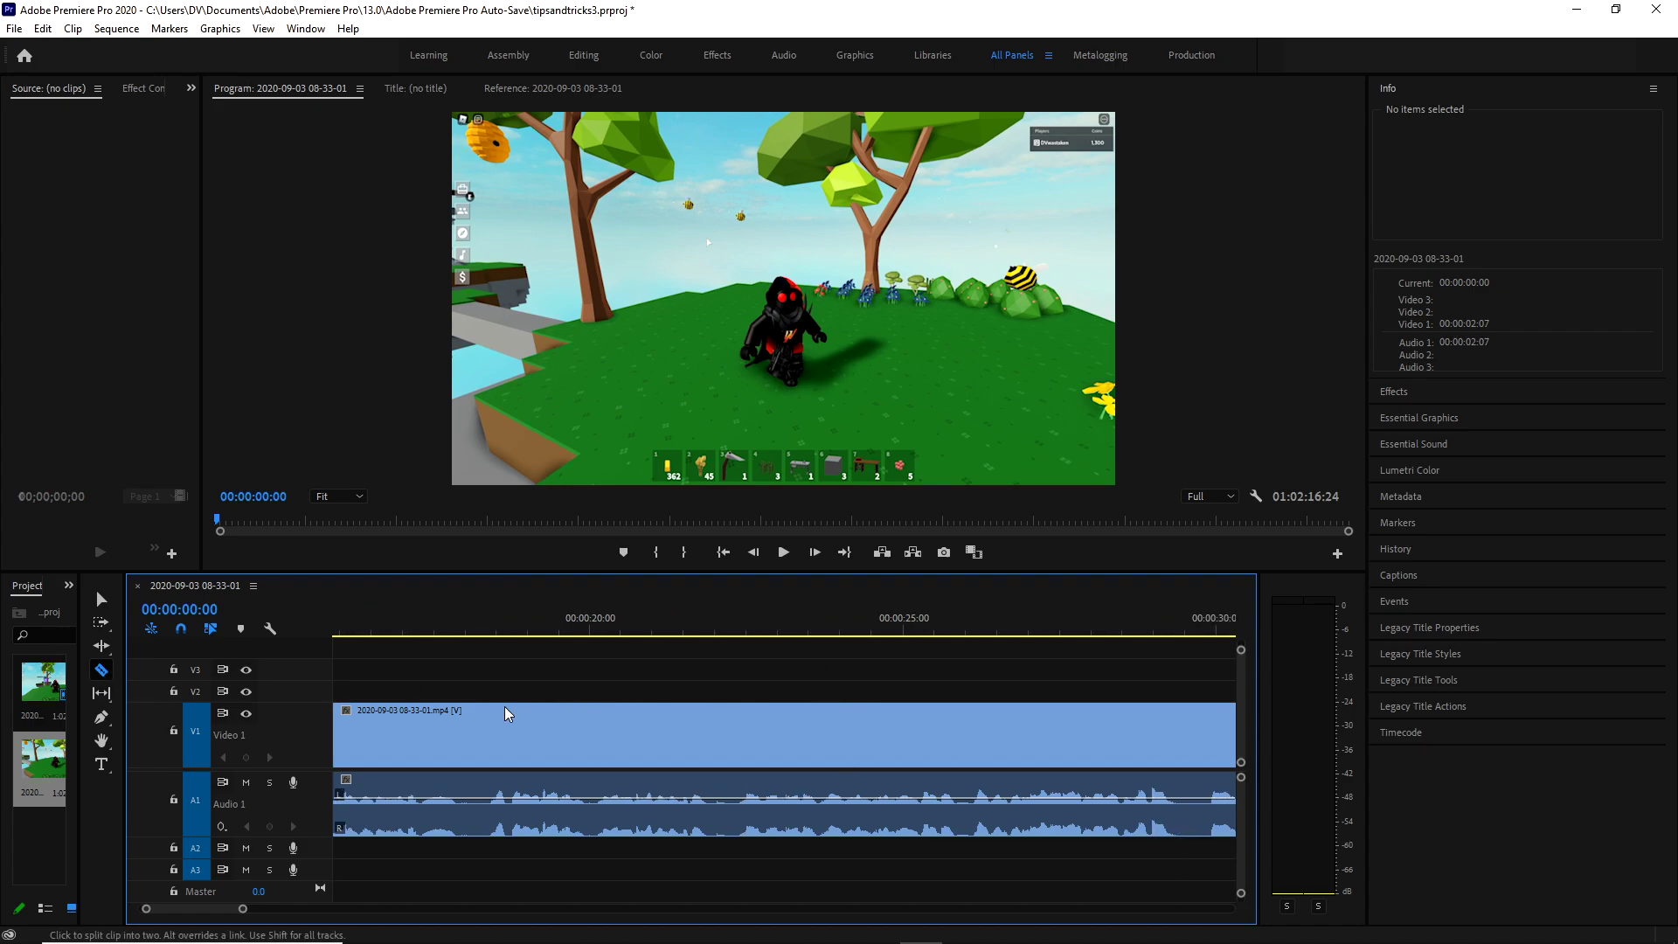
click(458, 726)
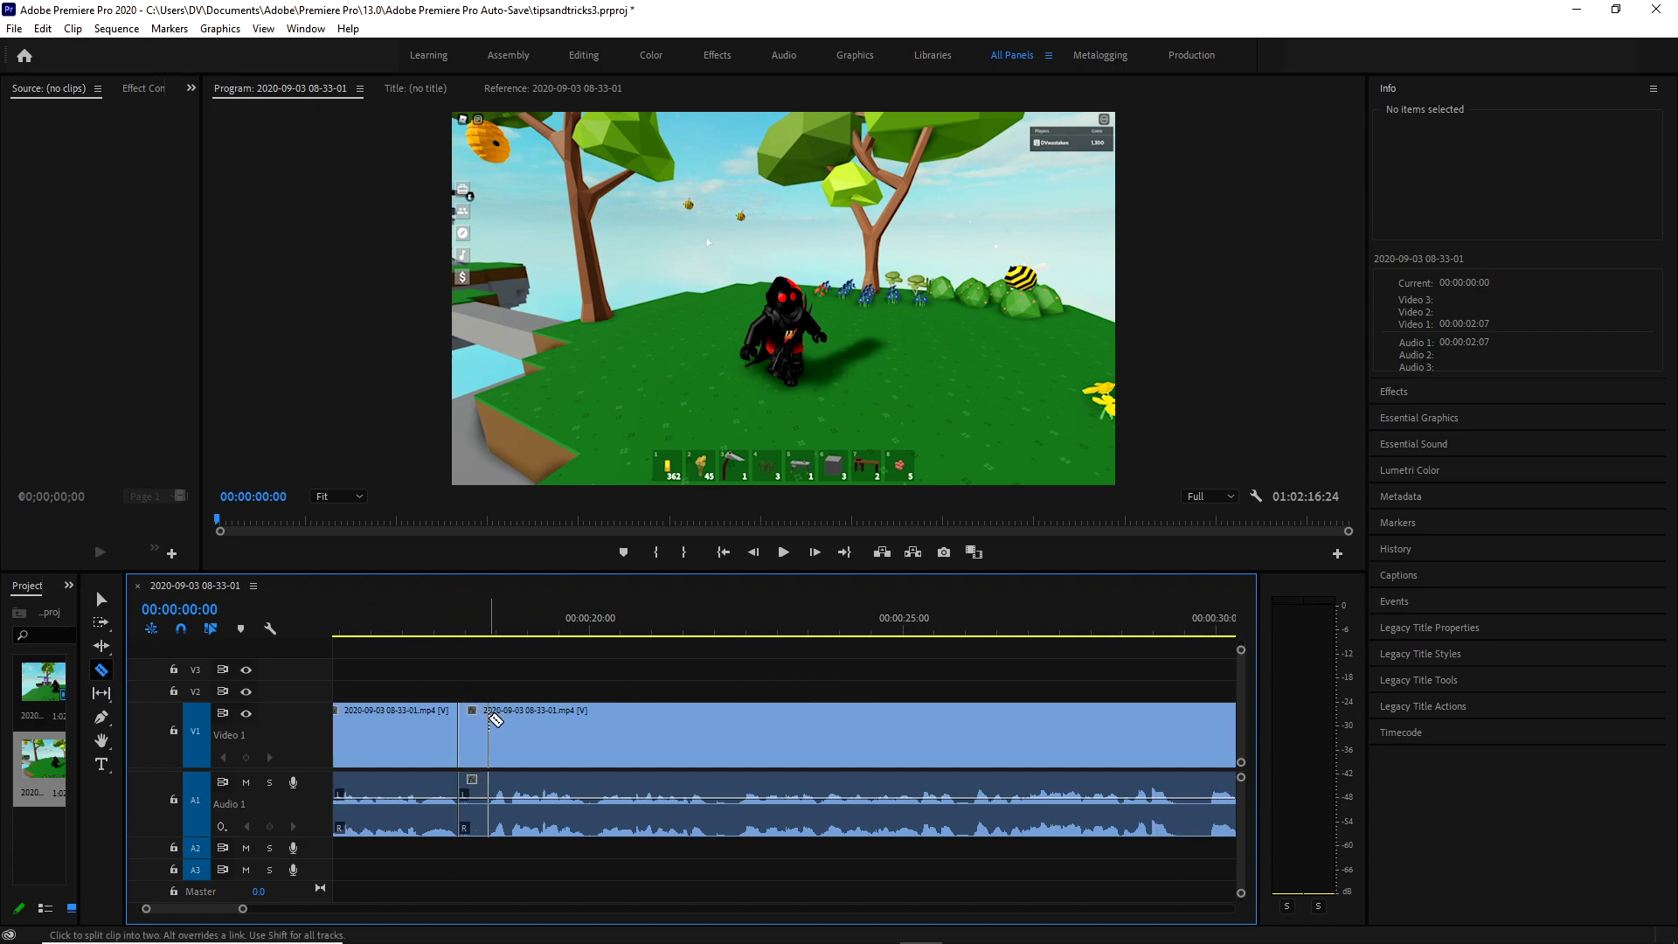
click(486, 725)
Delete the silent piece near 00:00:18:00 and close the gap it leaves.
key(v)
click(472, 743)
key(Delete)
click(472, 749)
key(Delete)
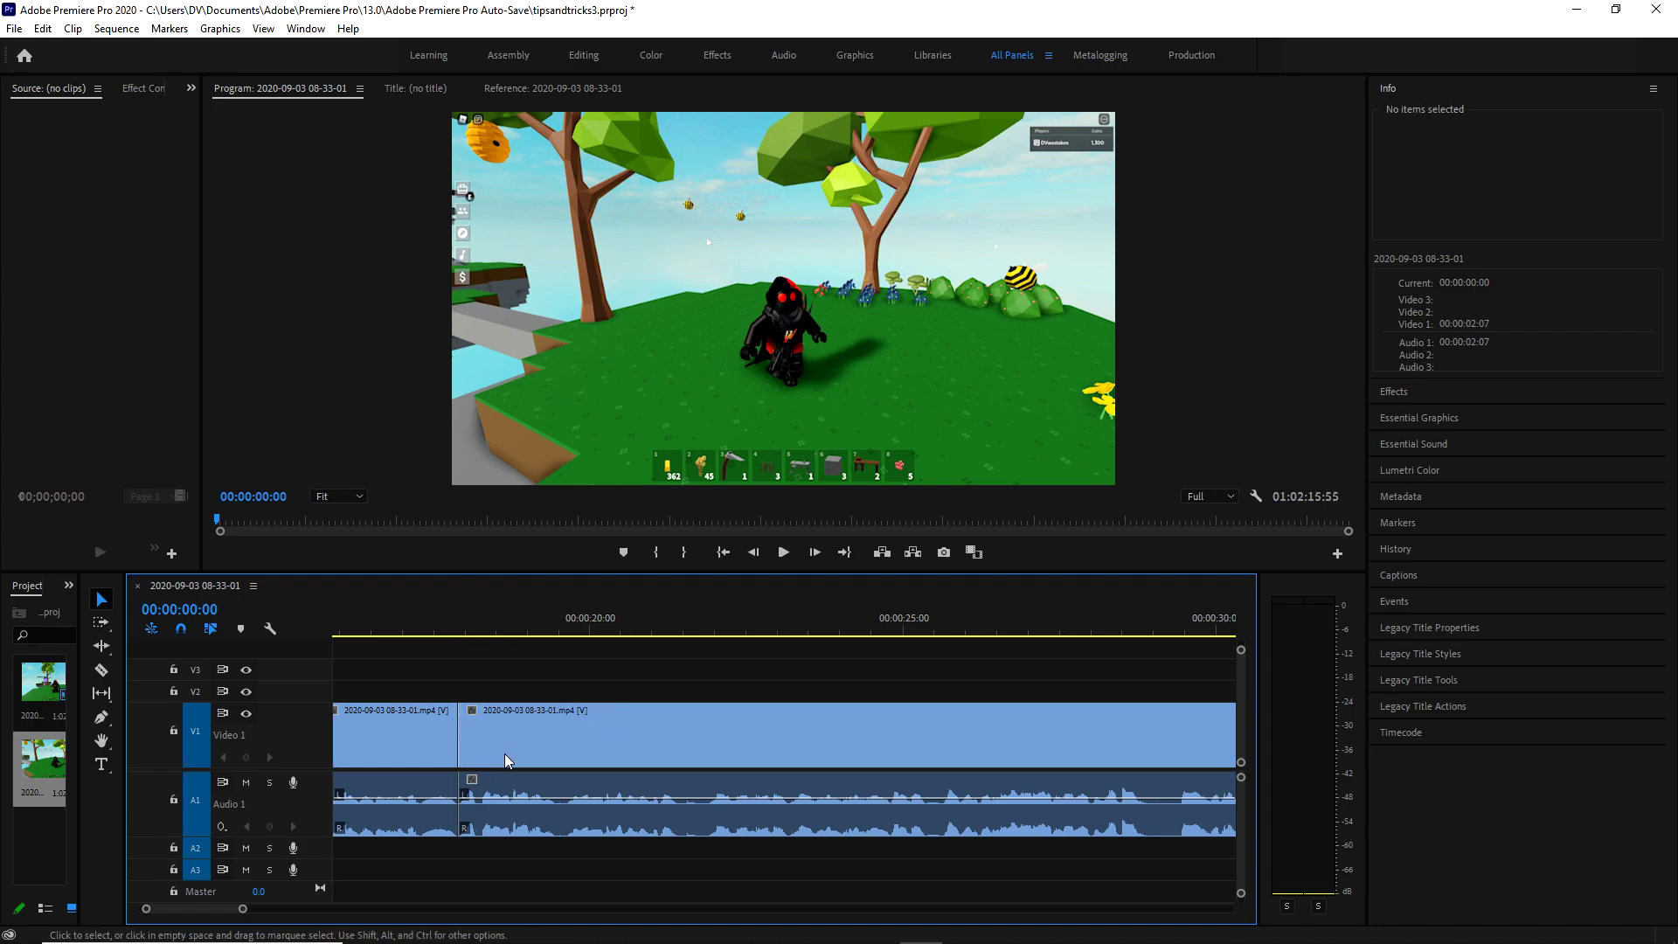
Cut out the silent part from about 00:00:29:00 to 00:00:29:30 and ripple delete it.
scroll(550, 723, down, 6)
key(c)
click(780, 756)
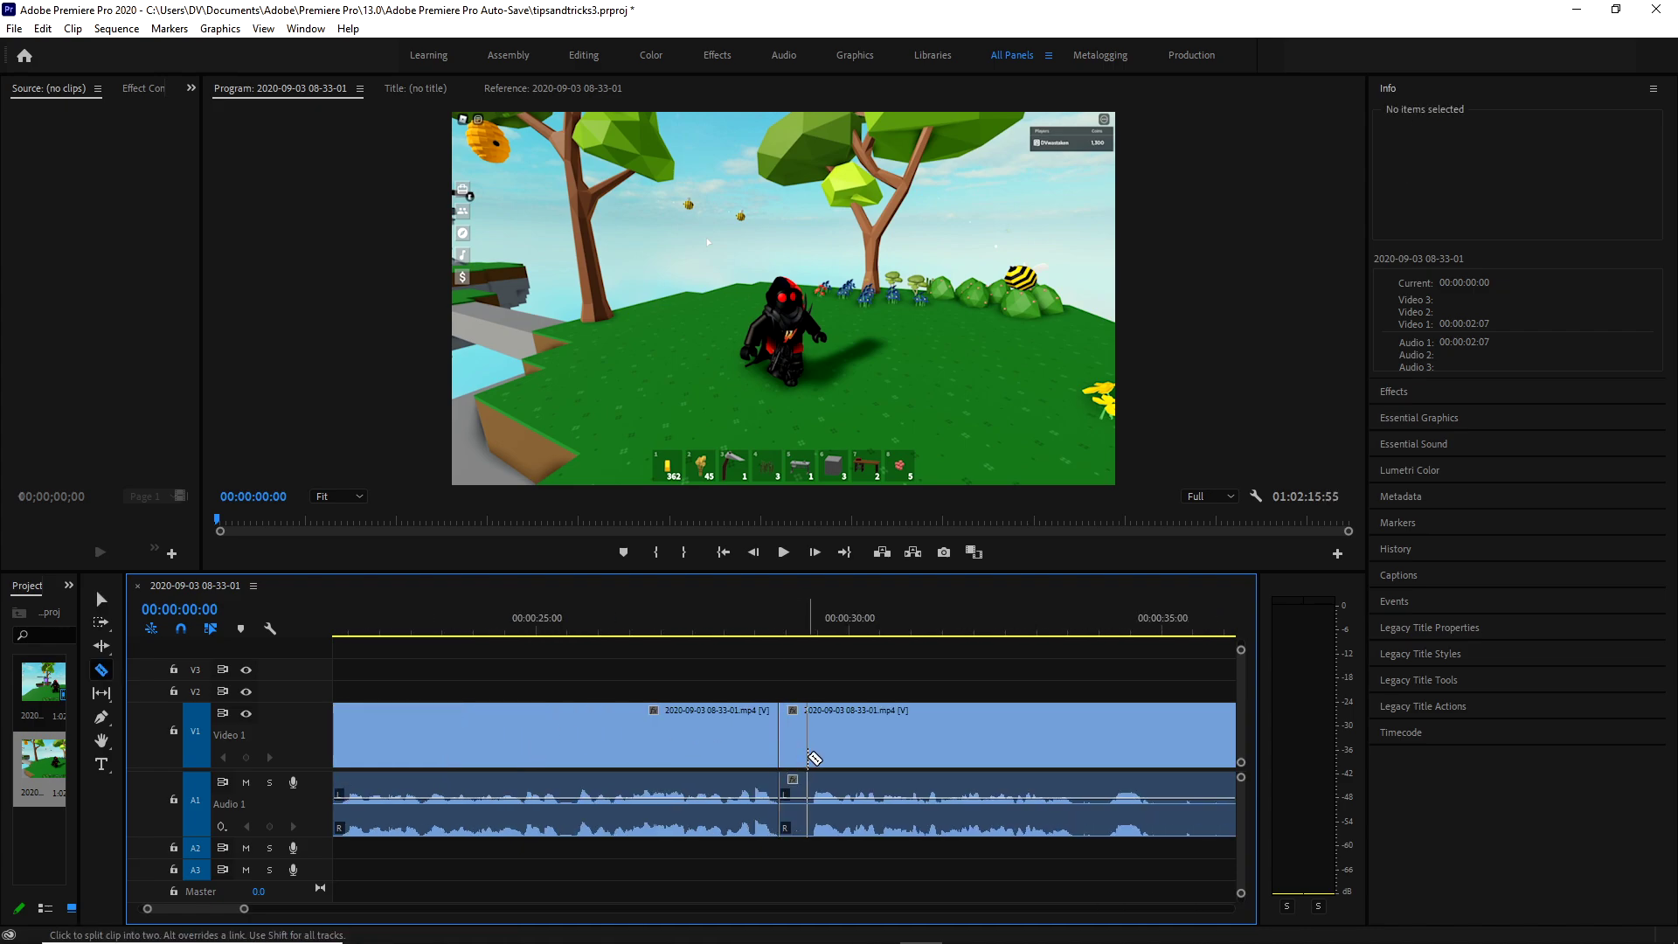
click(810, 756)
key(v)
click(800, 741)
key(shift+Delete)
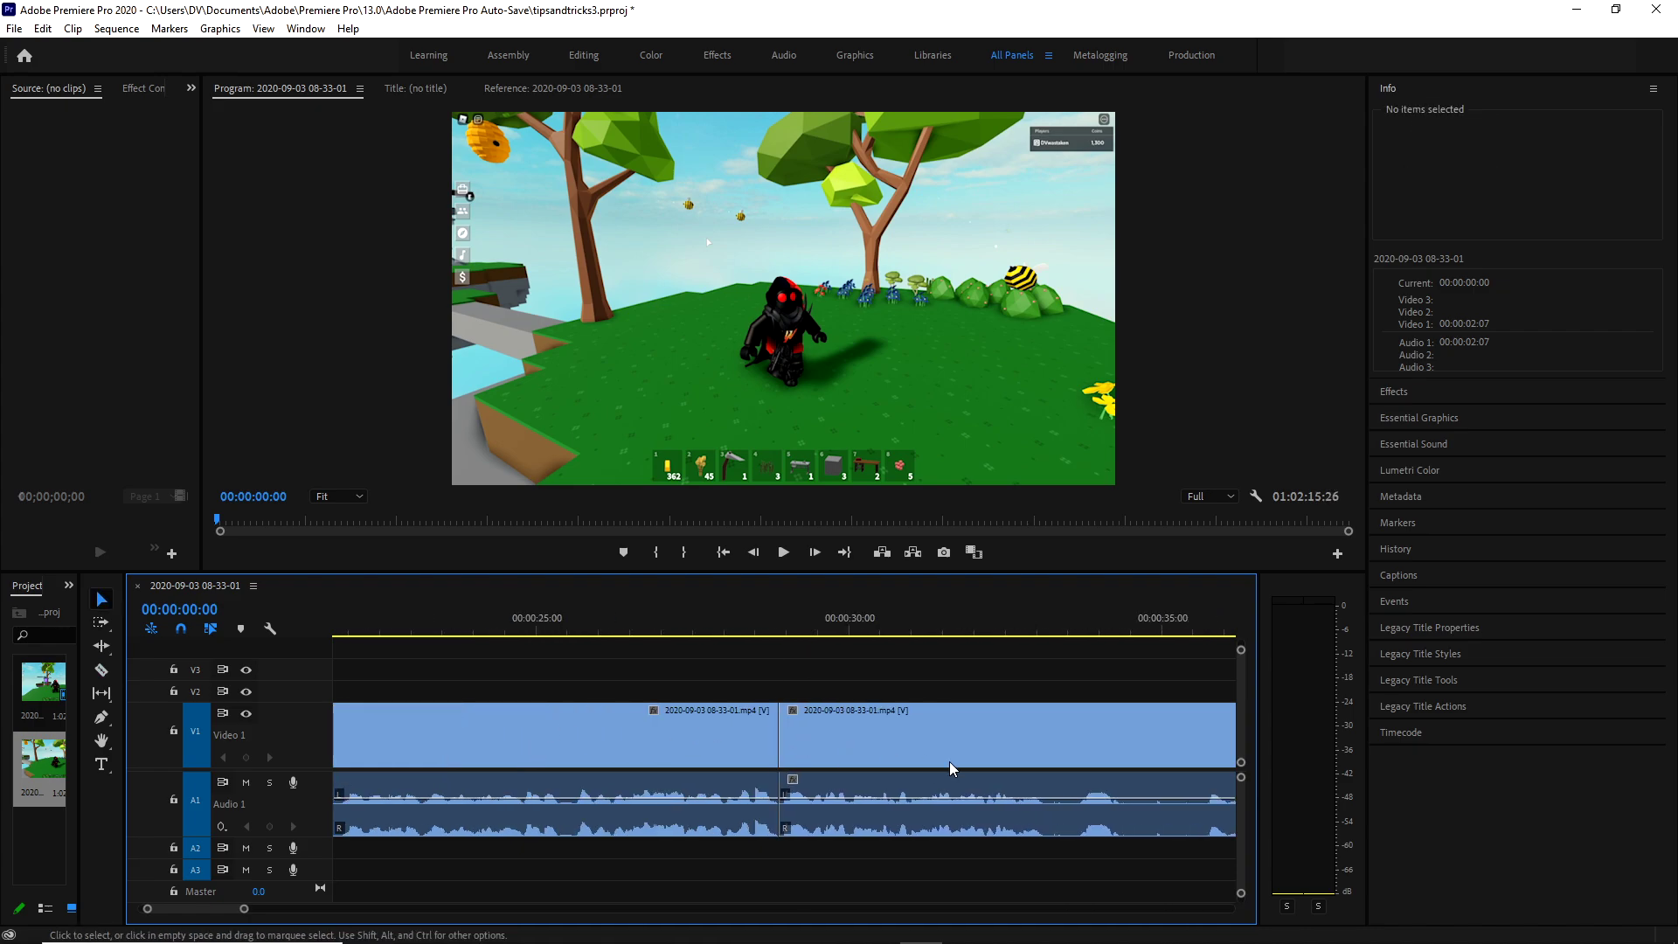
Split the clip around the two silent parts between about 00:00:33:00 and 00:00:35:40.
scroll(961, 761, down, 5)
key(c)
click(625, 739)
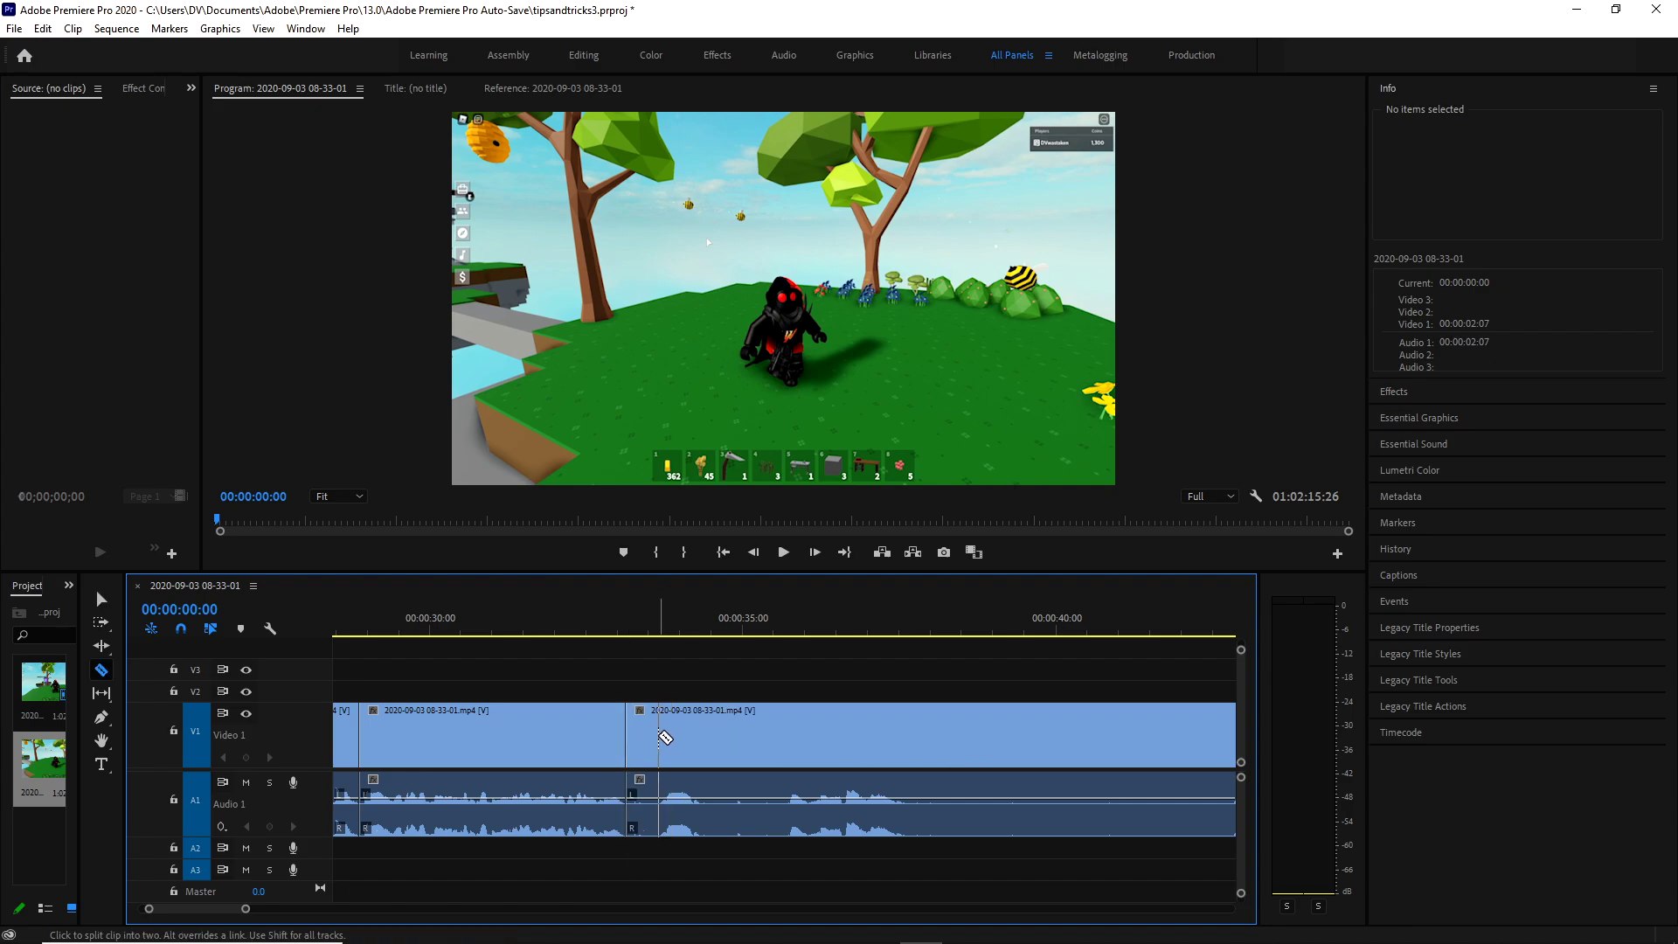
click(659, 738)
click(703, 739)
click(786, 738)
key(v)
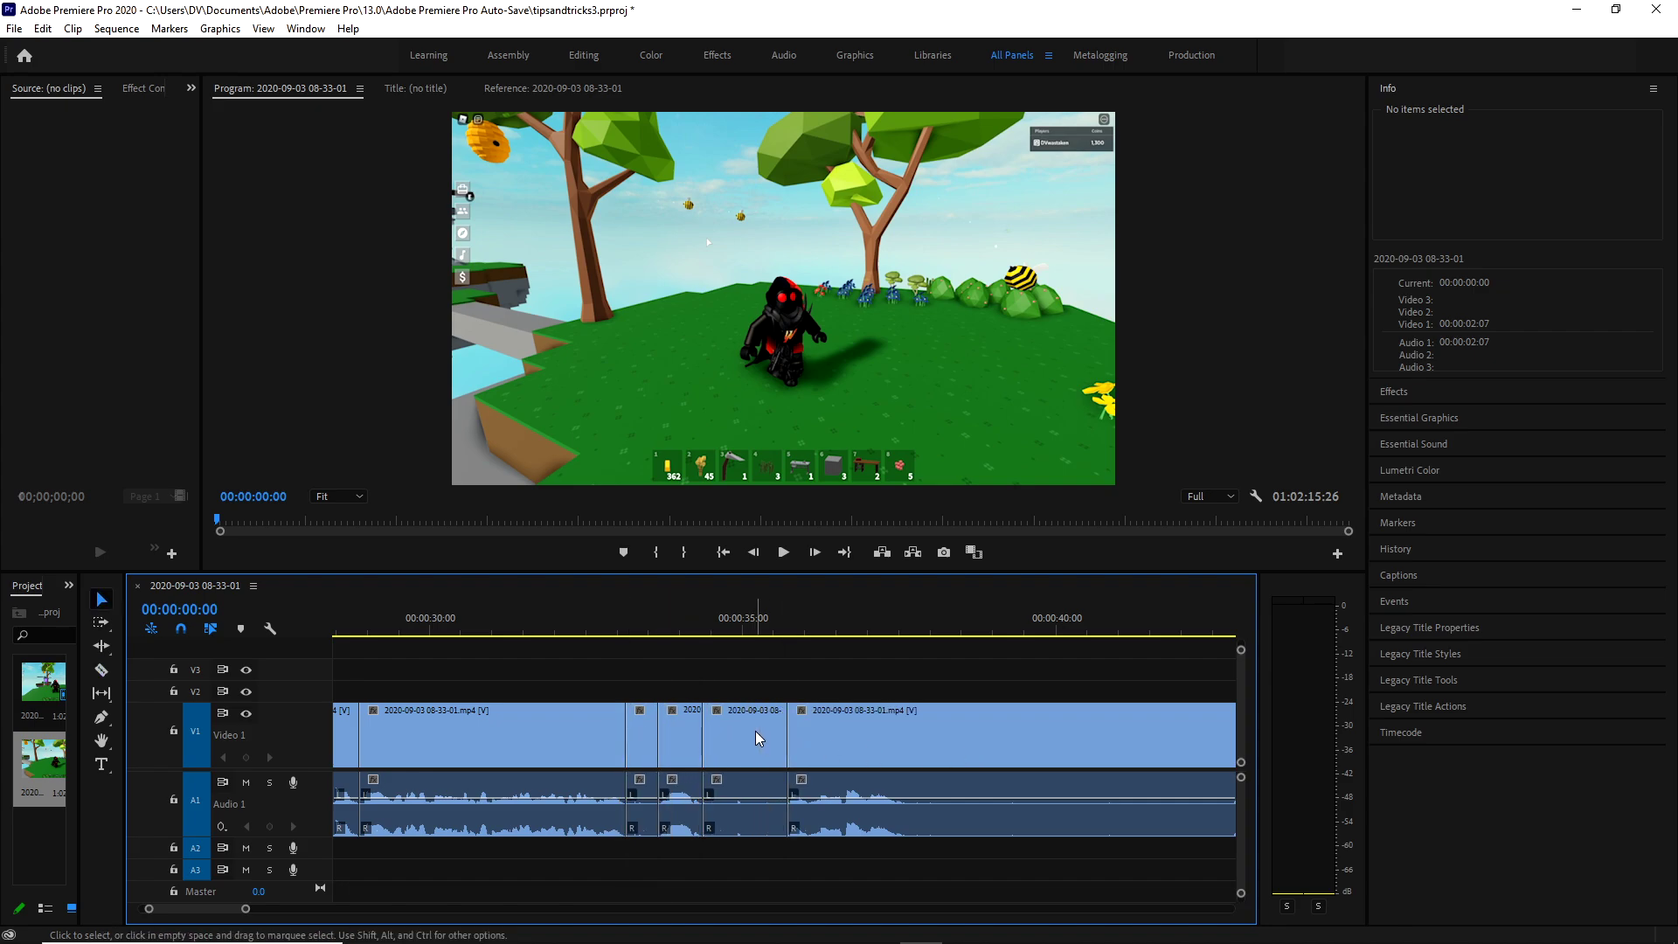
Delete the two silent pieces between about 00:00:33:00 and 00:00:35:40 and close both gaps.
click(755, 739)
key(Delete)
click(651, 740)
key(Delete)
click(743, 738)
key(Delete)
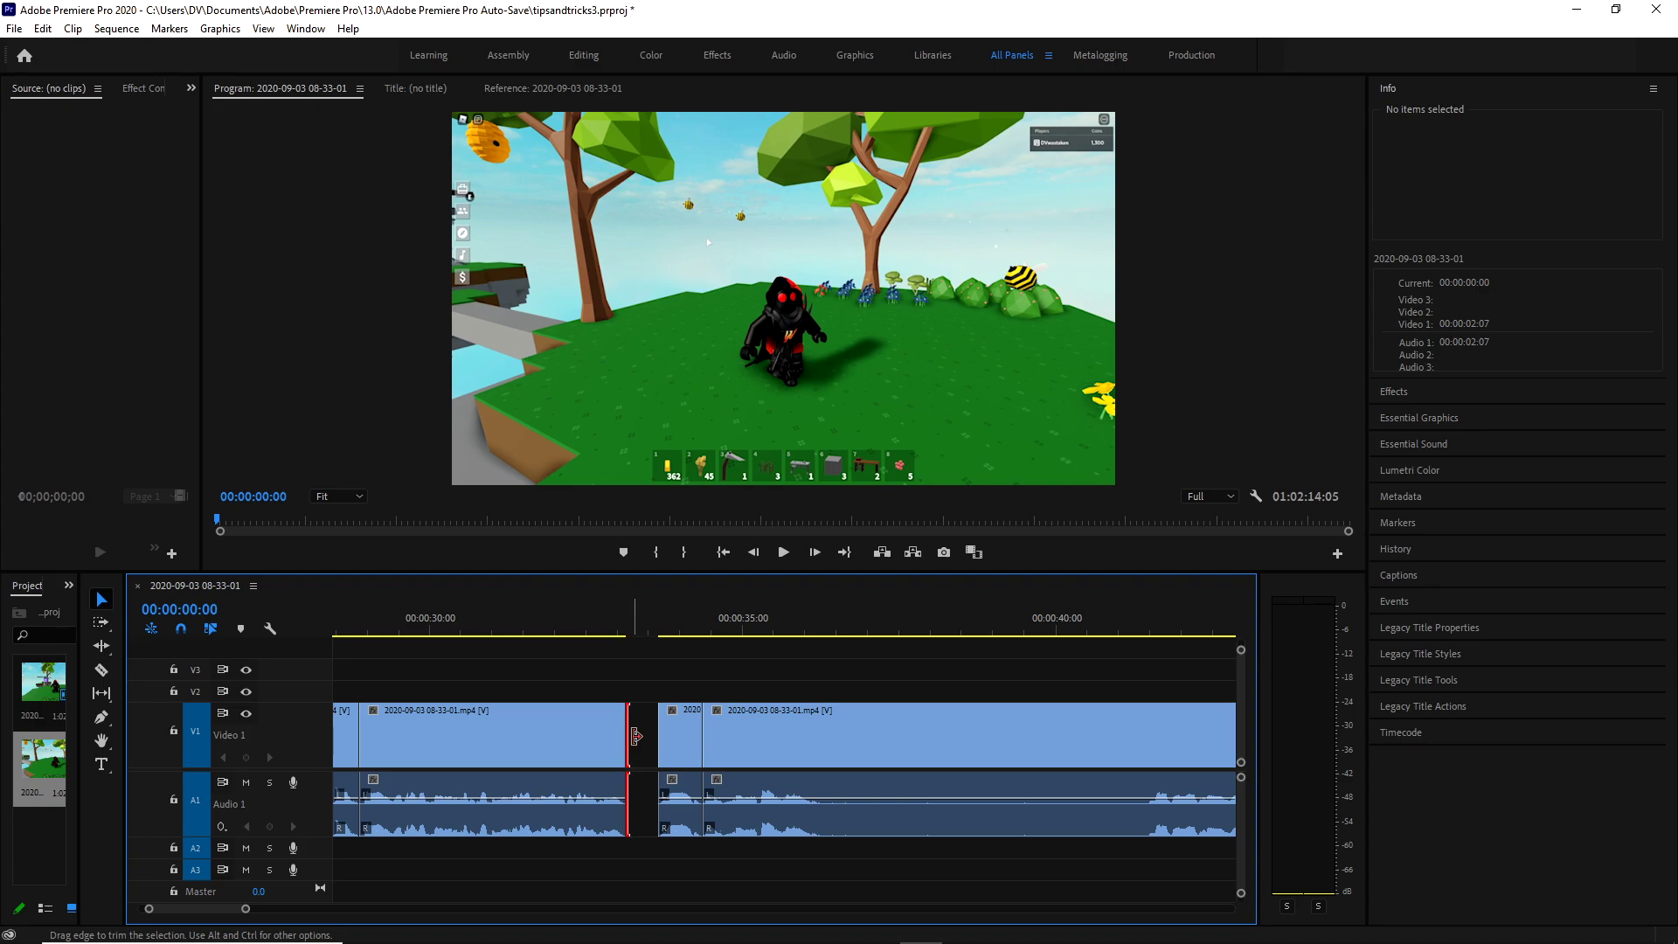
click(638, 736)
key(Delete)
Cut out the silent stretch from 00:00:35:44 to 00:00:40:51 and close the gap.
scroll(664, 730, down, 2)
key(c)
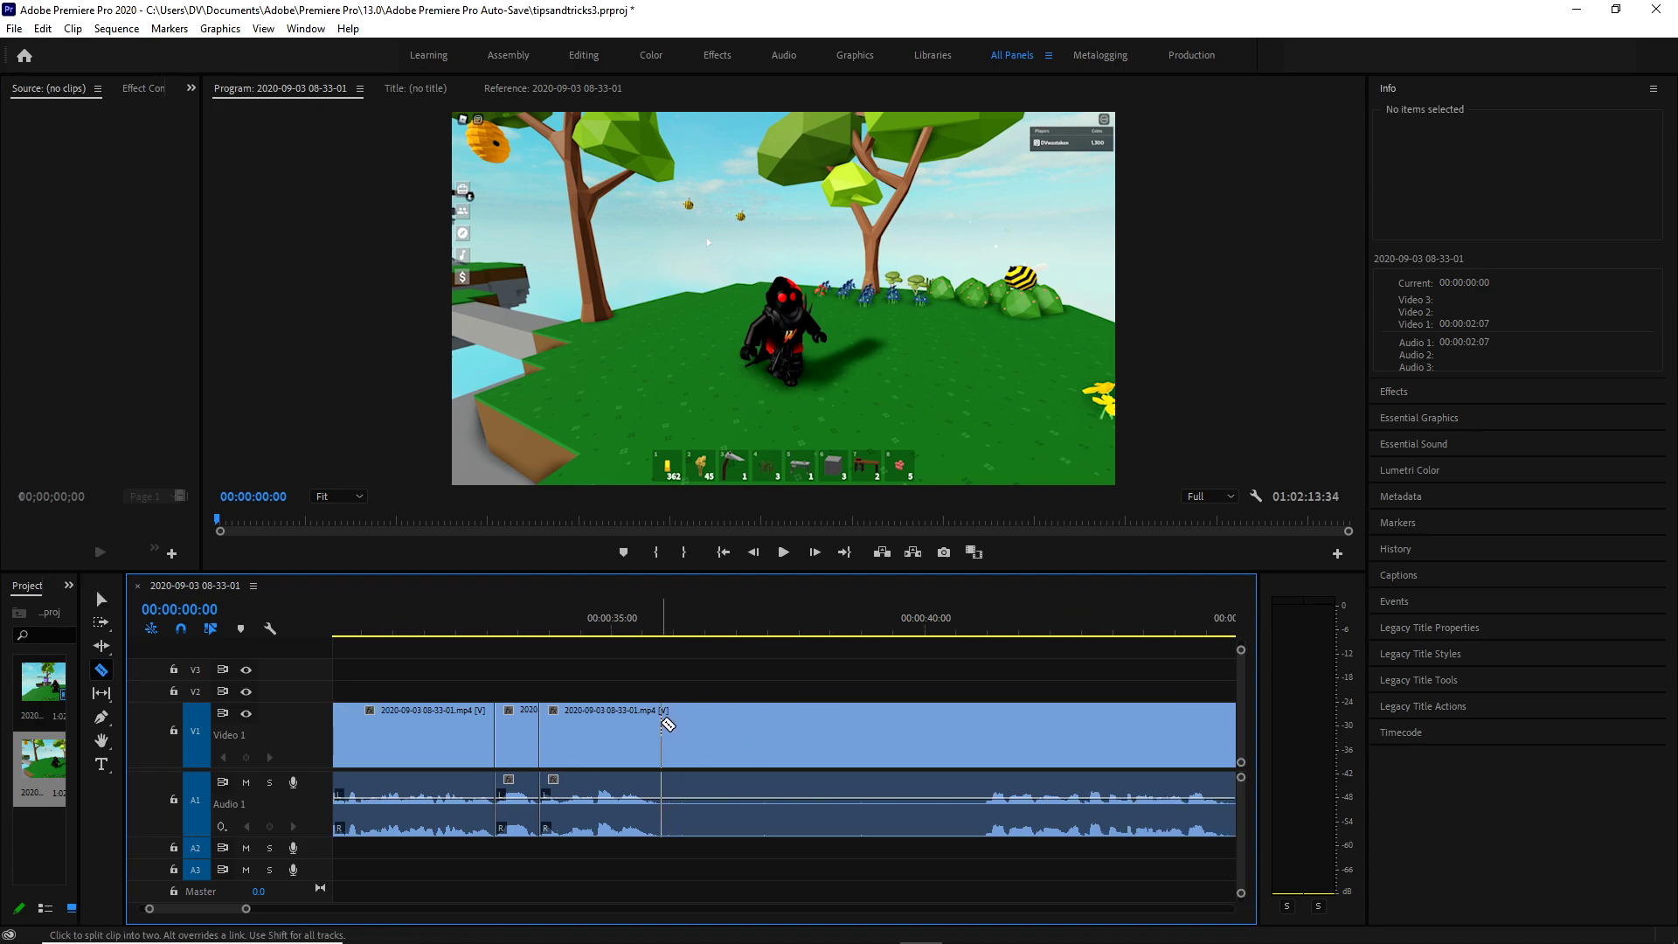
click(662, 725)
key(v)
click(926, 725)
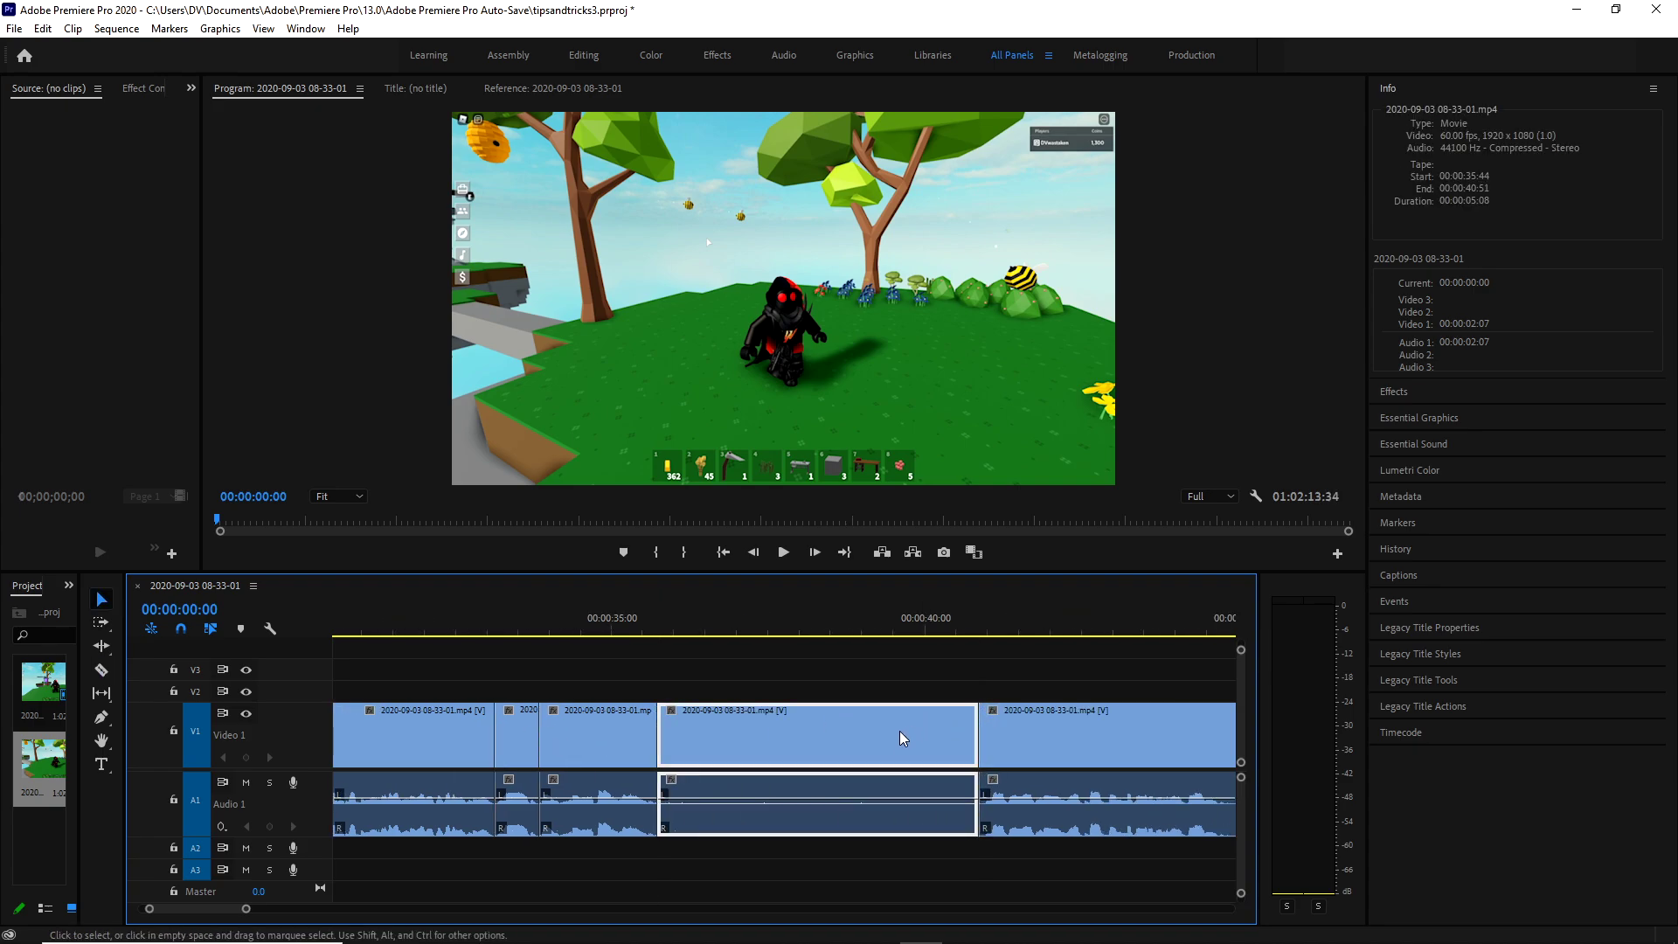
key(Delete)
click(737, 740)
key(Delete)
Split the clip at about 00:00:39:33, where the long silence starts, and look along the timeline for its end.
scroll(815, 751, down, 3)
key(c)
click(638, 725)
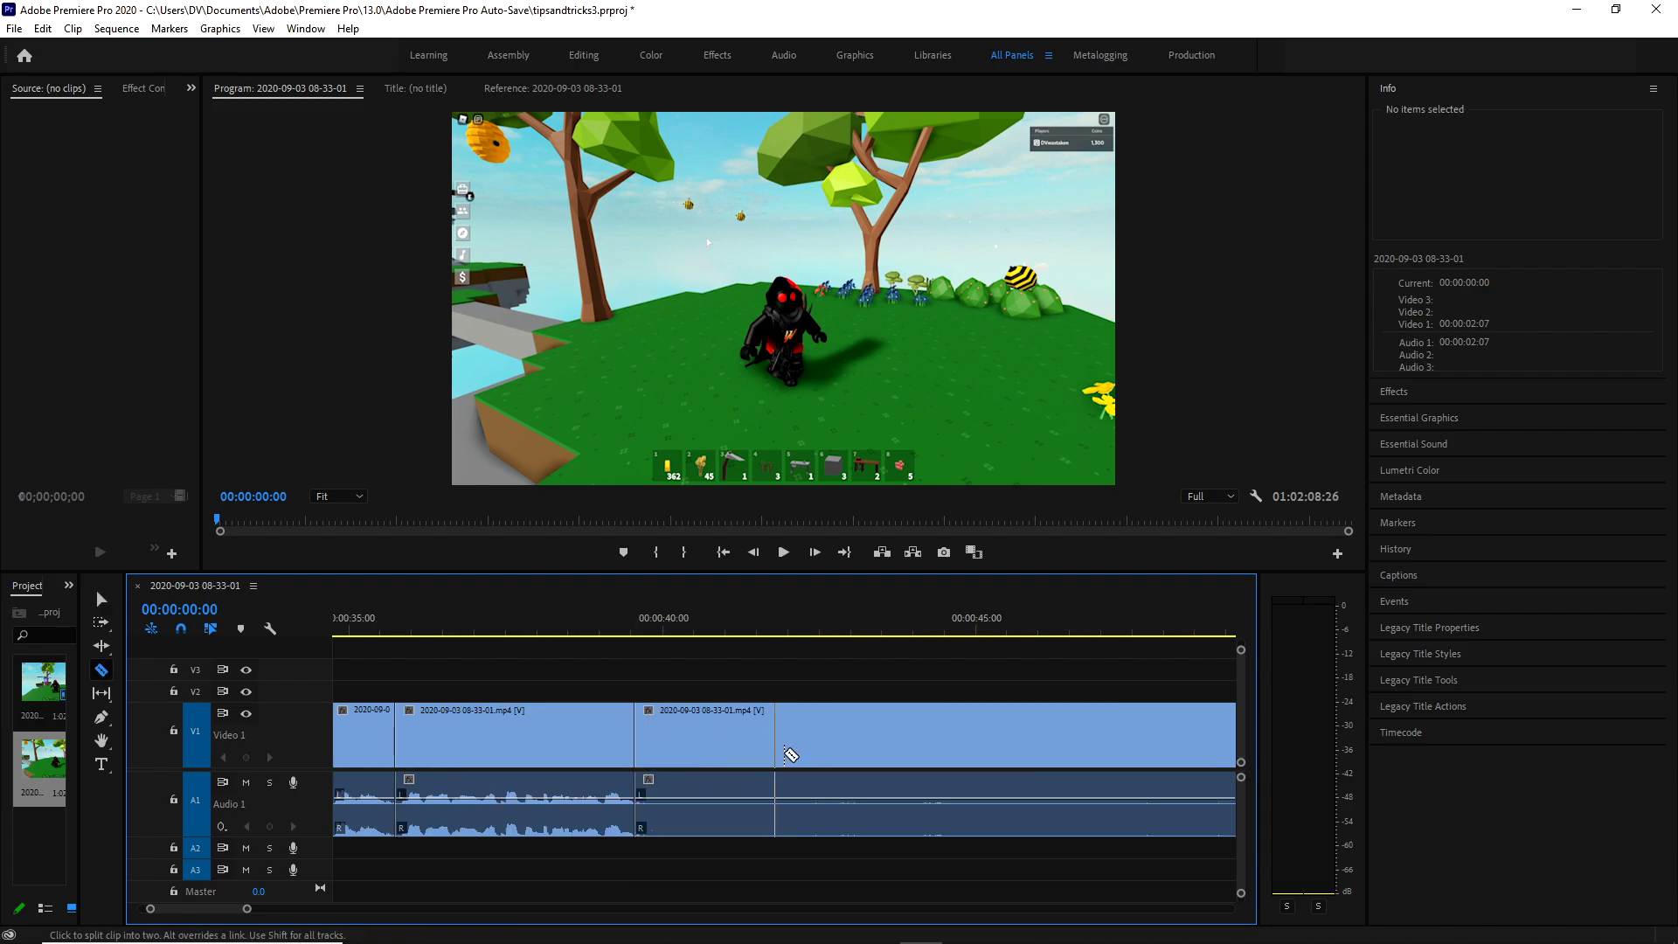
scroll(804, 747, down, 2)
drag(249, 912, 283, 908)
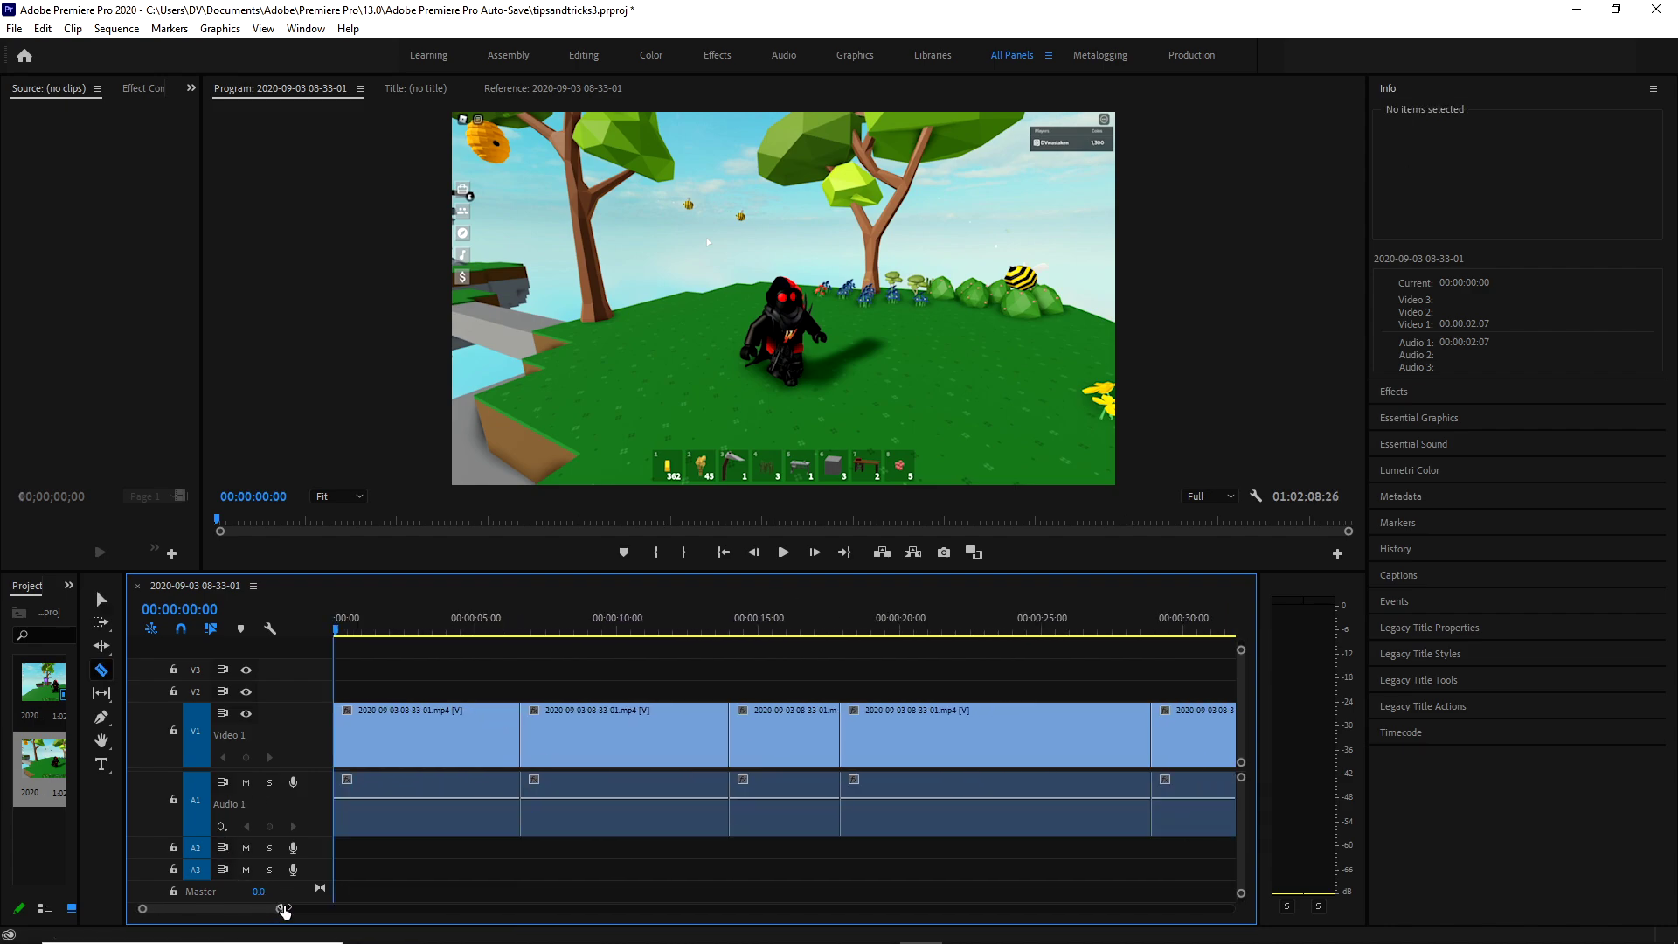
scroll(791, 828, down, 4)
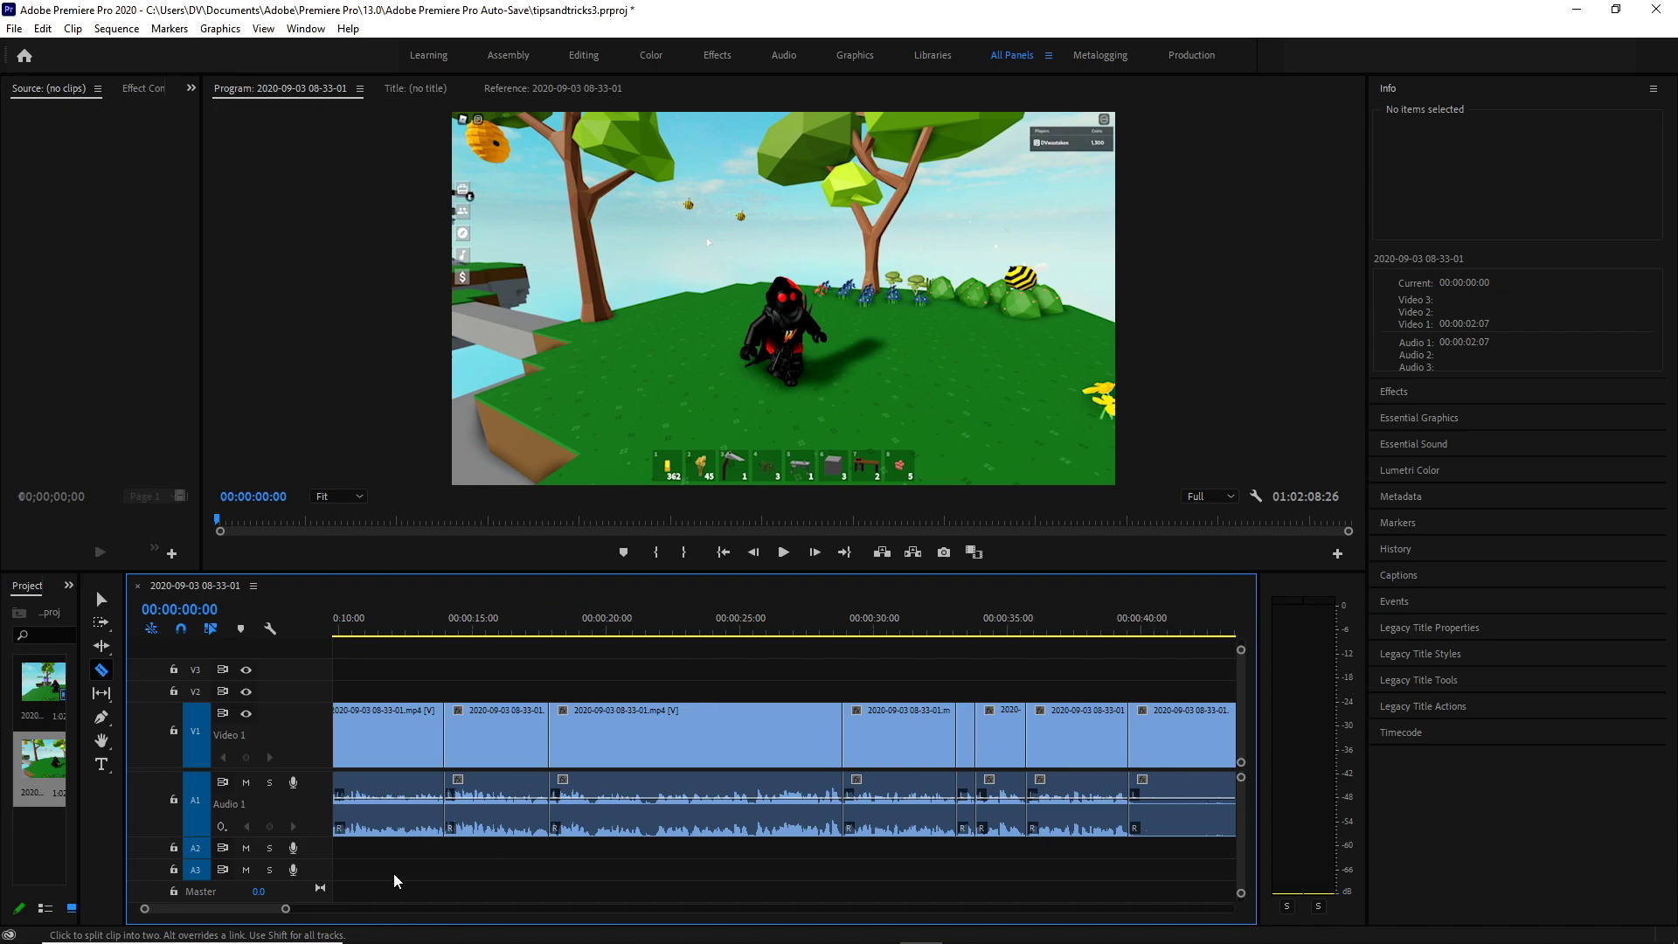
drag(286, 909, 246, 916)
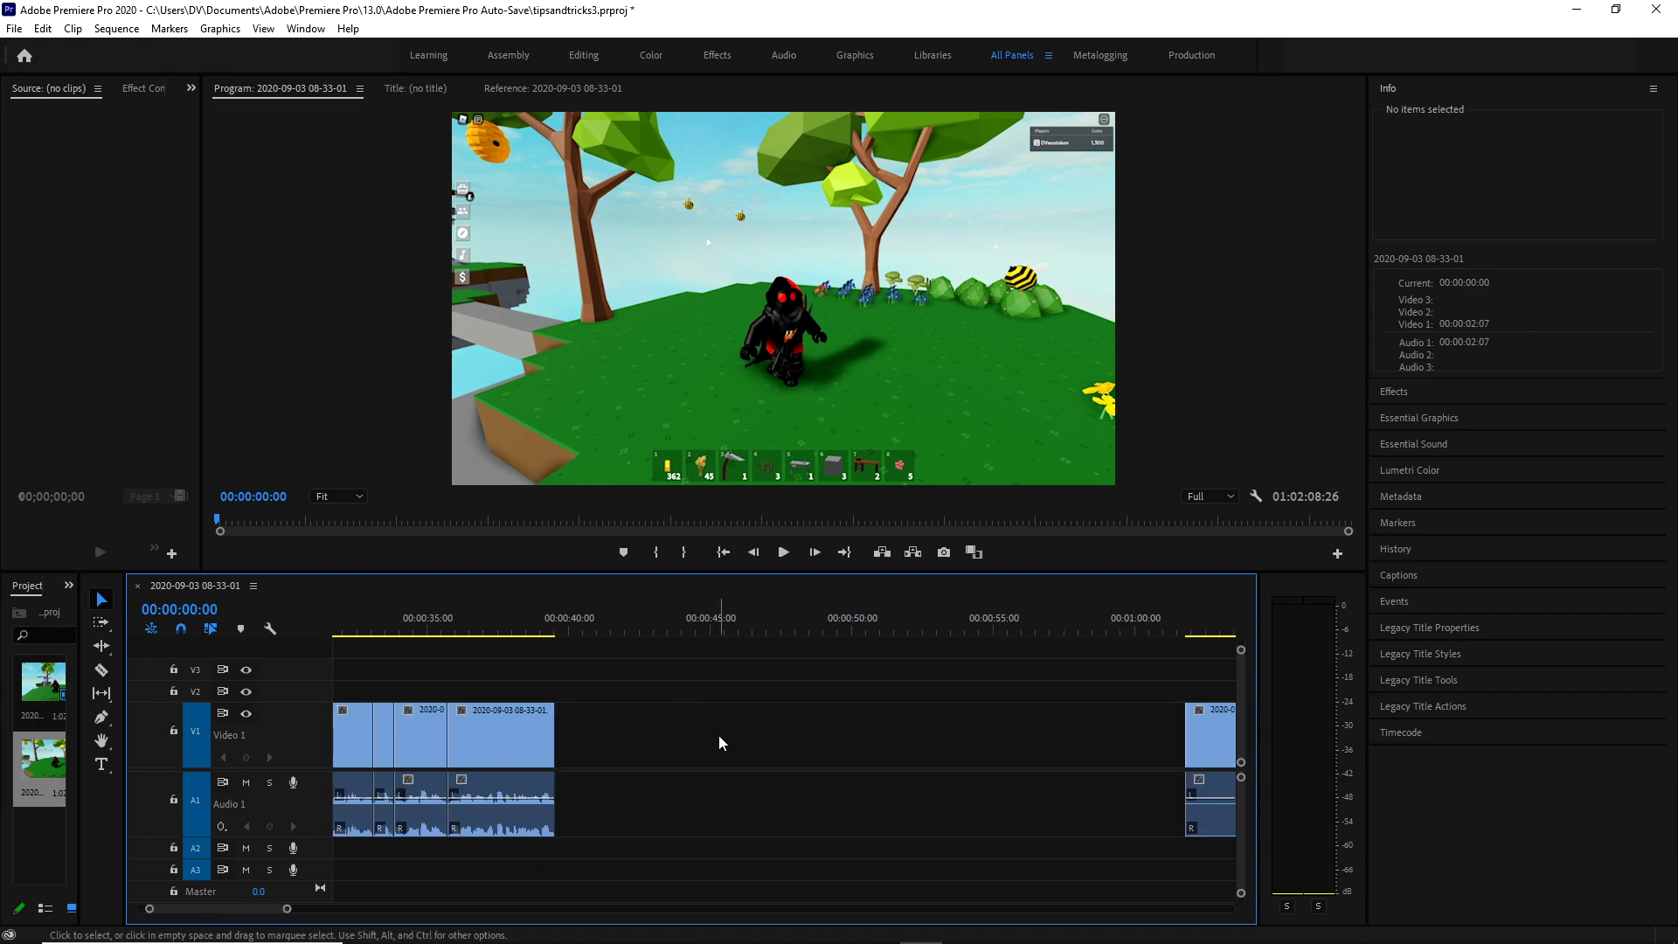
Delete the long silent footage after 00:00:39:33, including the piece ending at 00:00:59:43, and close the gaps.
click(1129, 717)
key(v)
click(1037, 728)
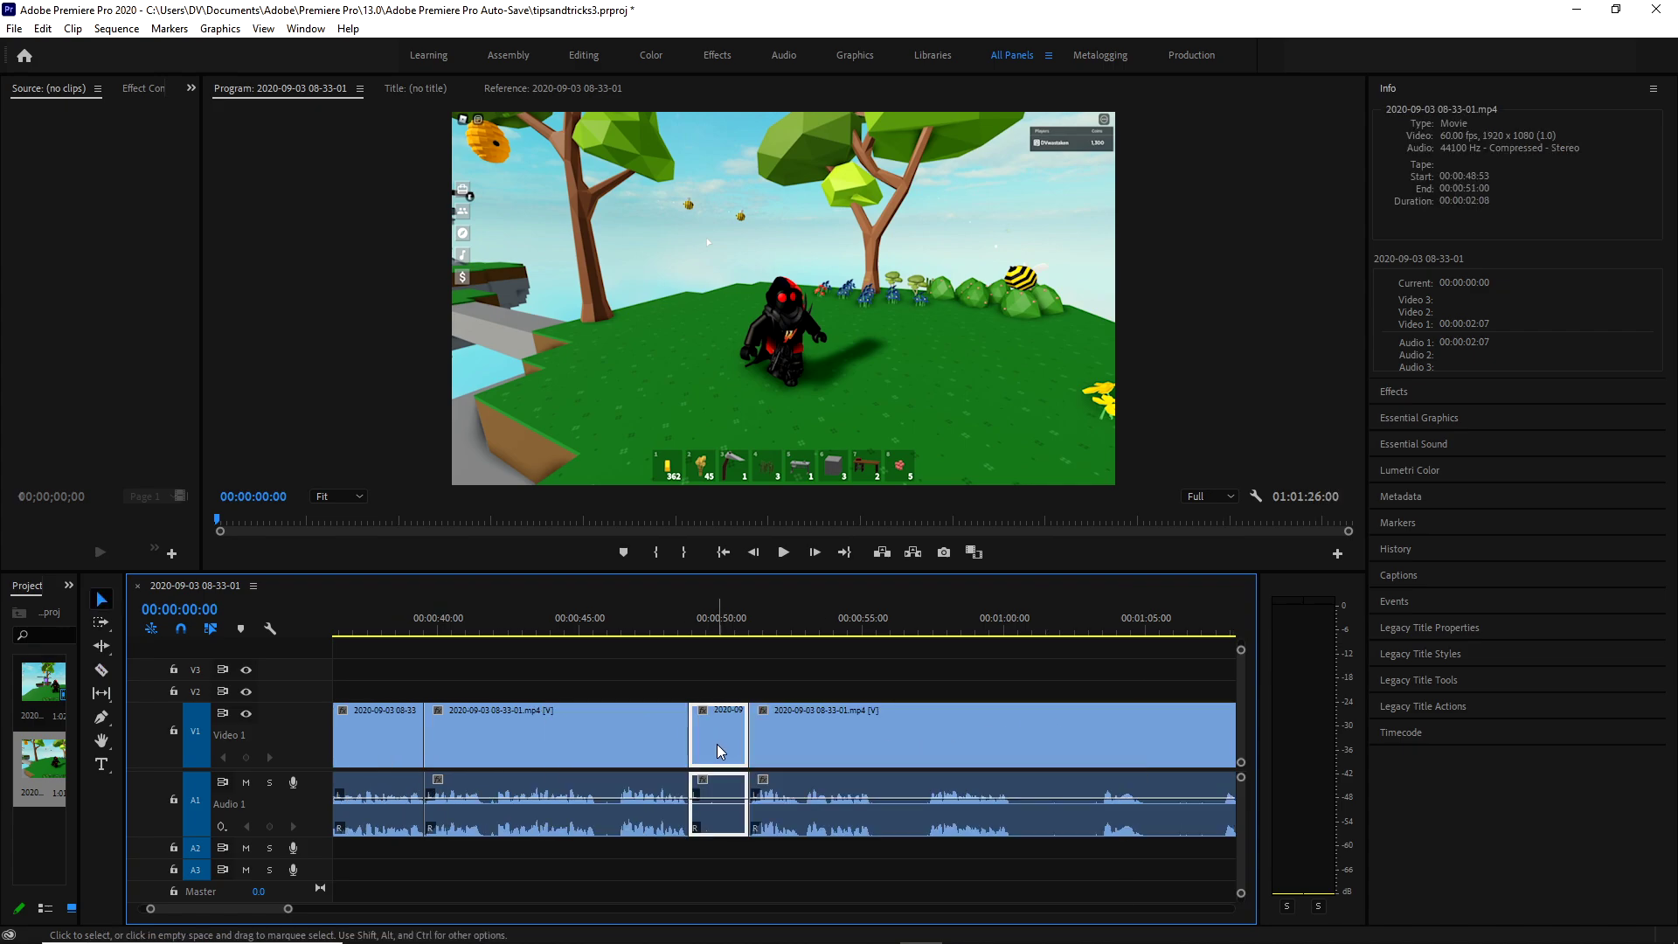
key(Delete)
click(727, 750)
key(Delete)
Cut out the silent part from about 00:00:53:30 to 00:00:55:00.
scroll(743, 750, down, 1)
key(c)
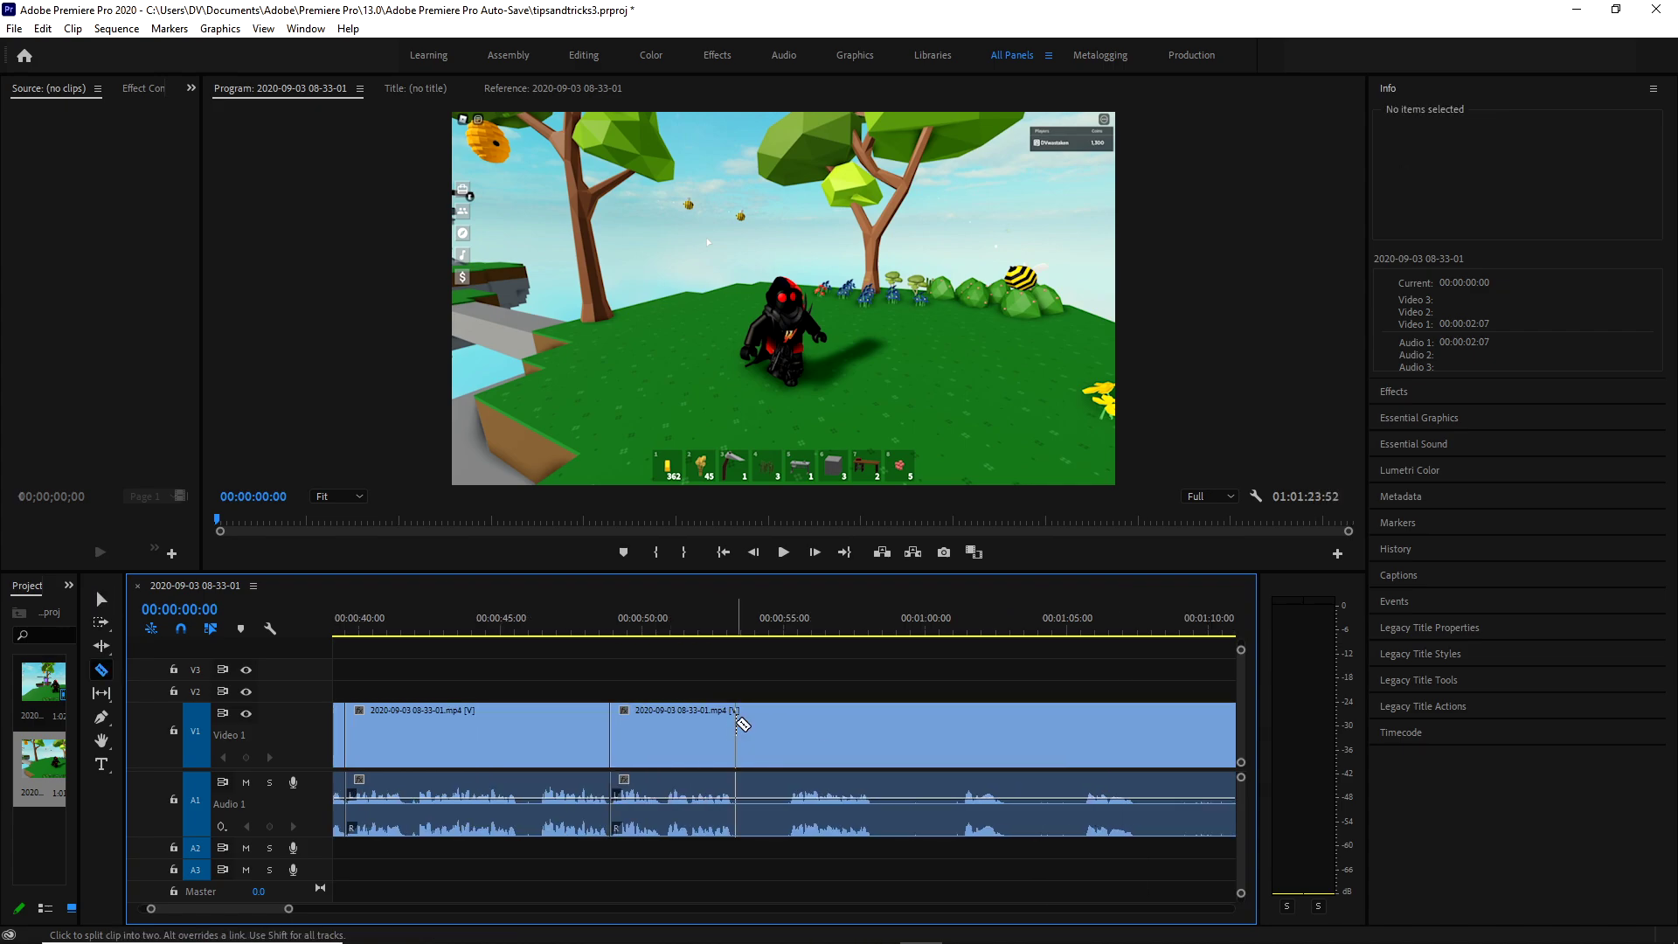
click(738, 725)
click(783, 725)
key(v)
click(764, 726)
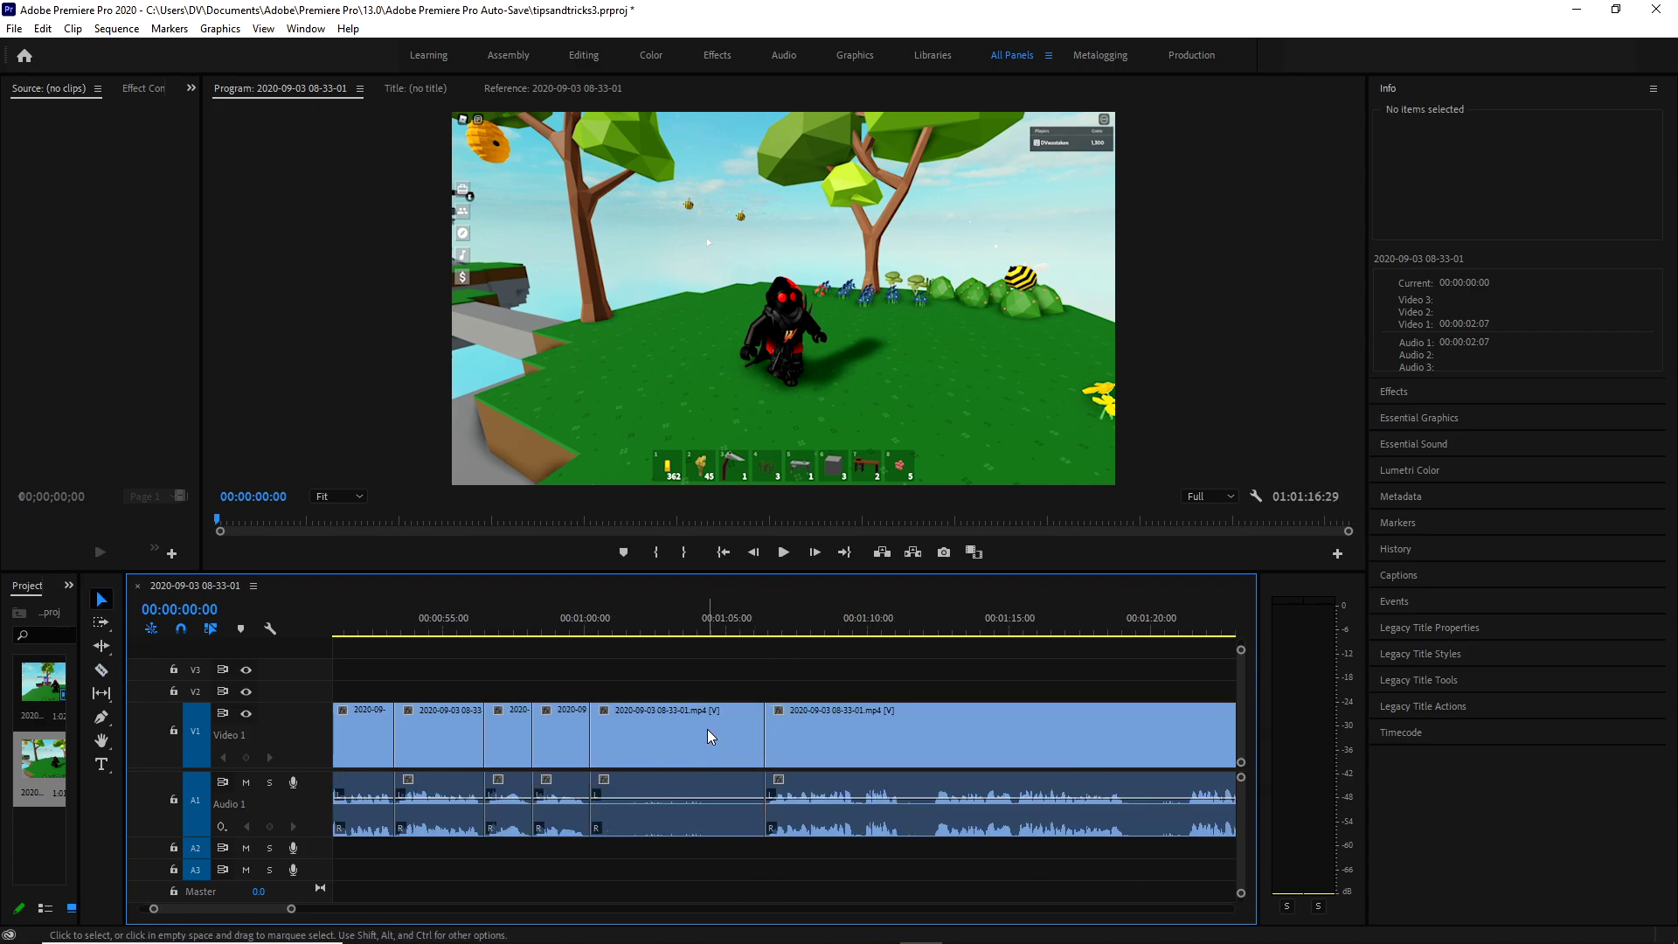
Delete the silent piece from 00:01:00:12 to 00:01:06:23 and close the gap.
click(710, 736)
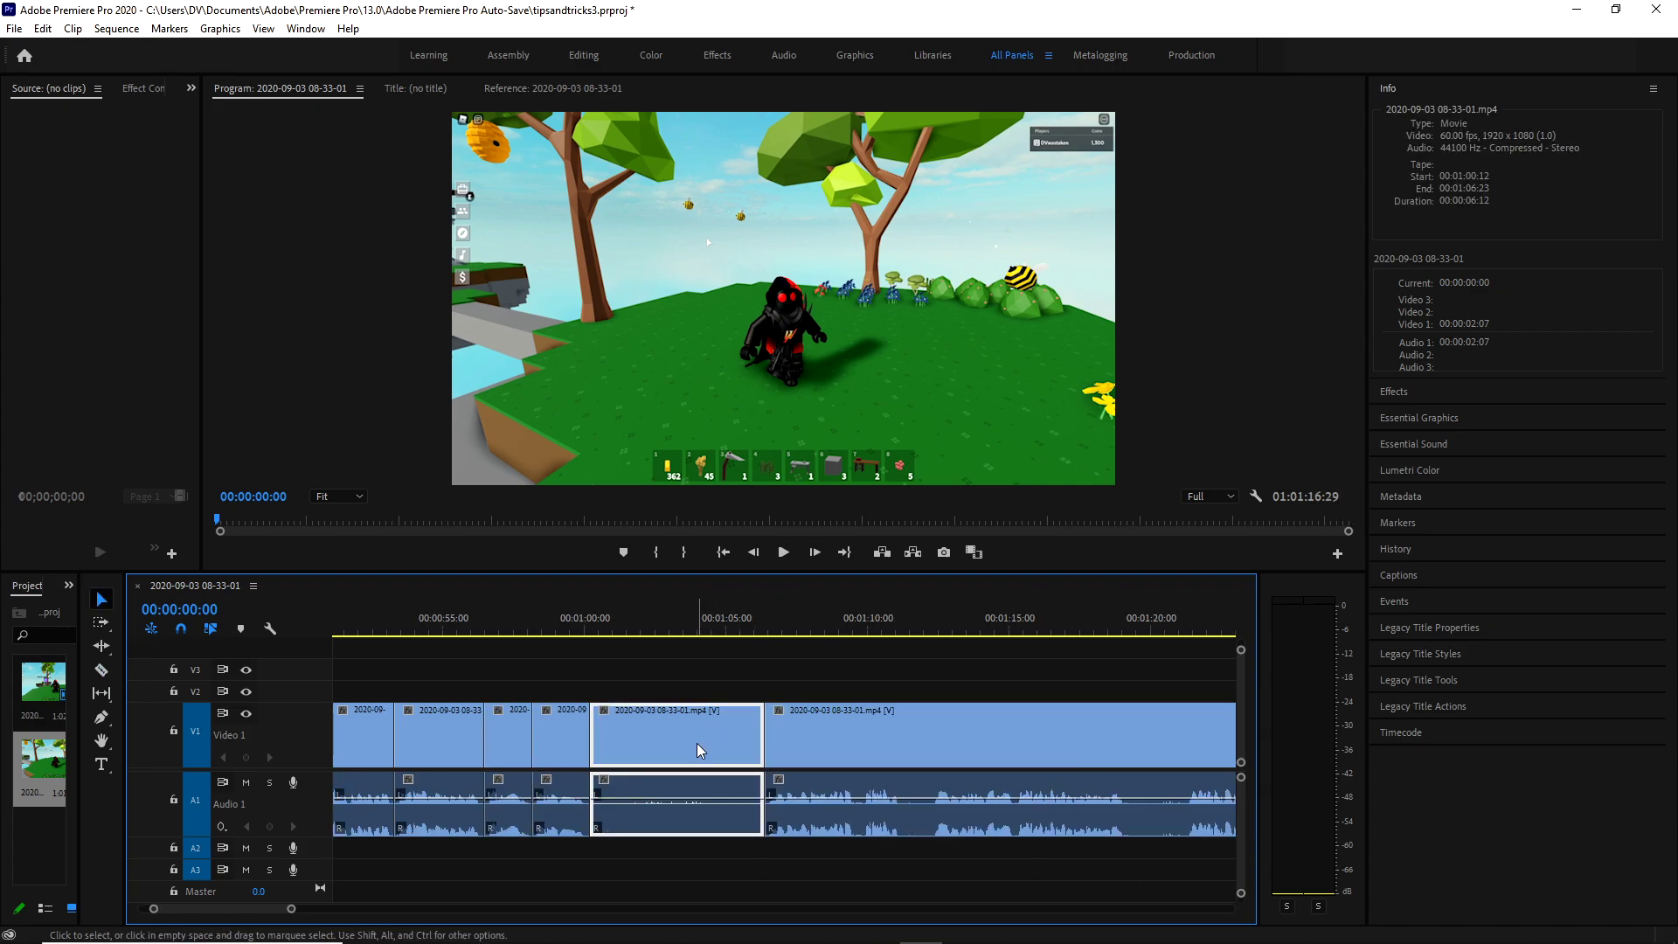
key(Delete)
click(693, 750)
key(Delete)
Cut out the silent part from about 00:01:05:00 to 00:01:06:00 and close the gap.
scroll(664, 732, down, 2)
key(c)
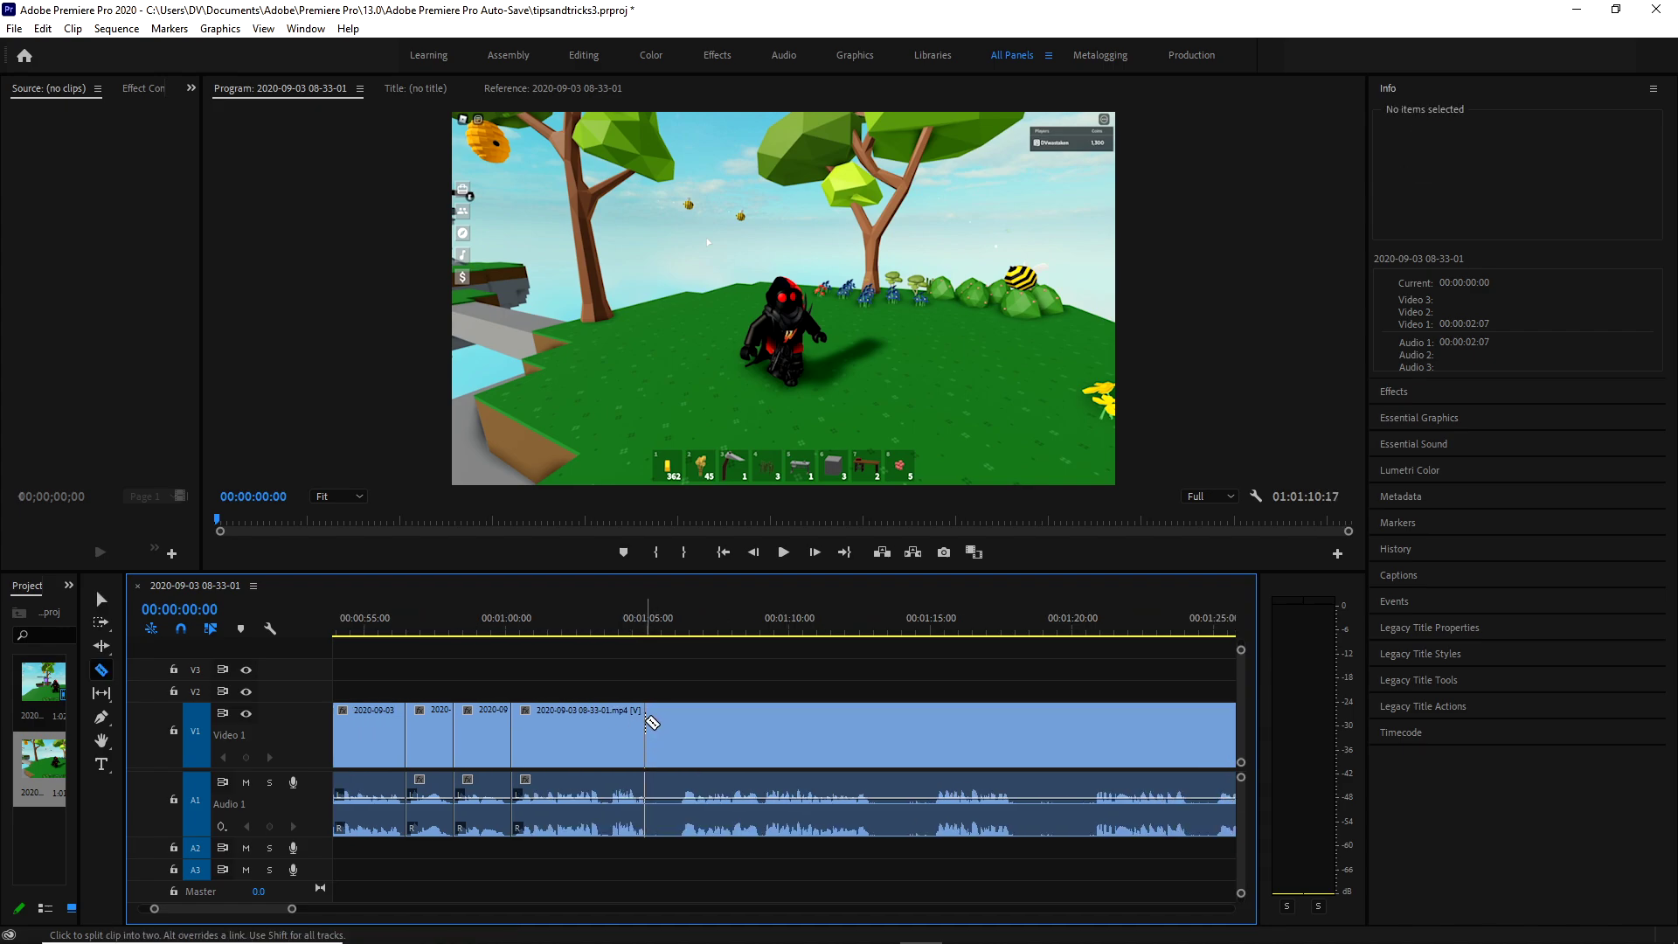
click(650, 733)
click(679, 734)
key(v)
click(663, 745)
key(Delete)
click(666, 747)
key(Delete)
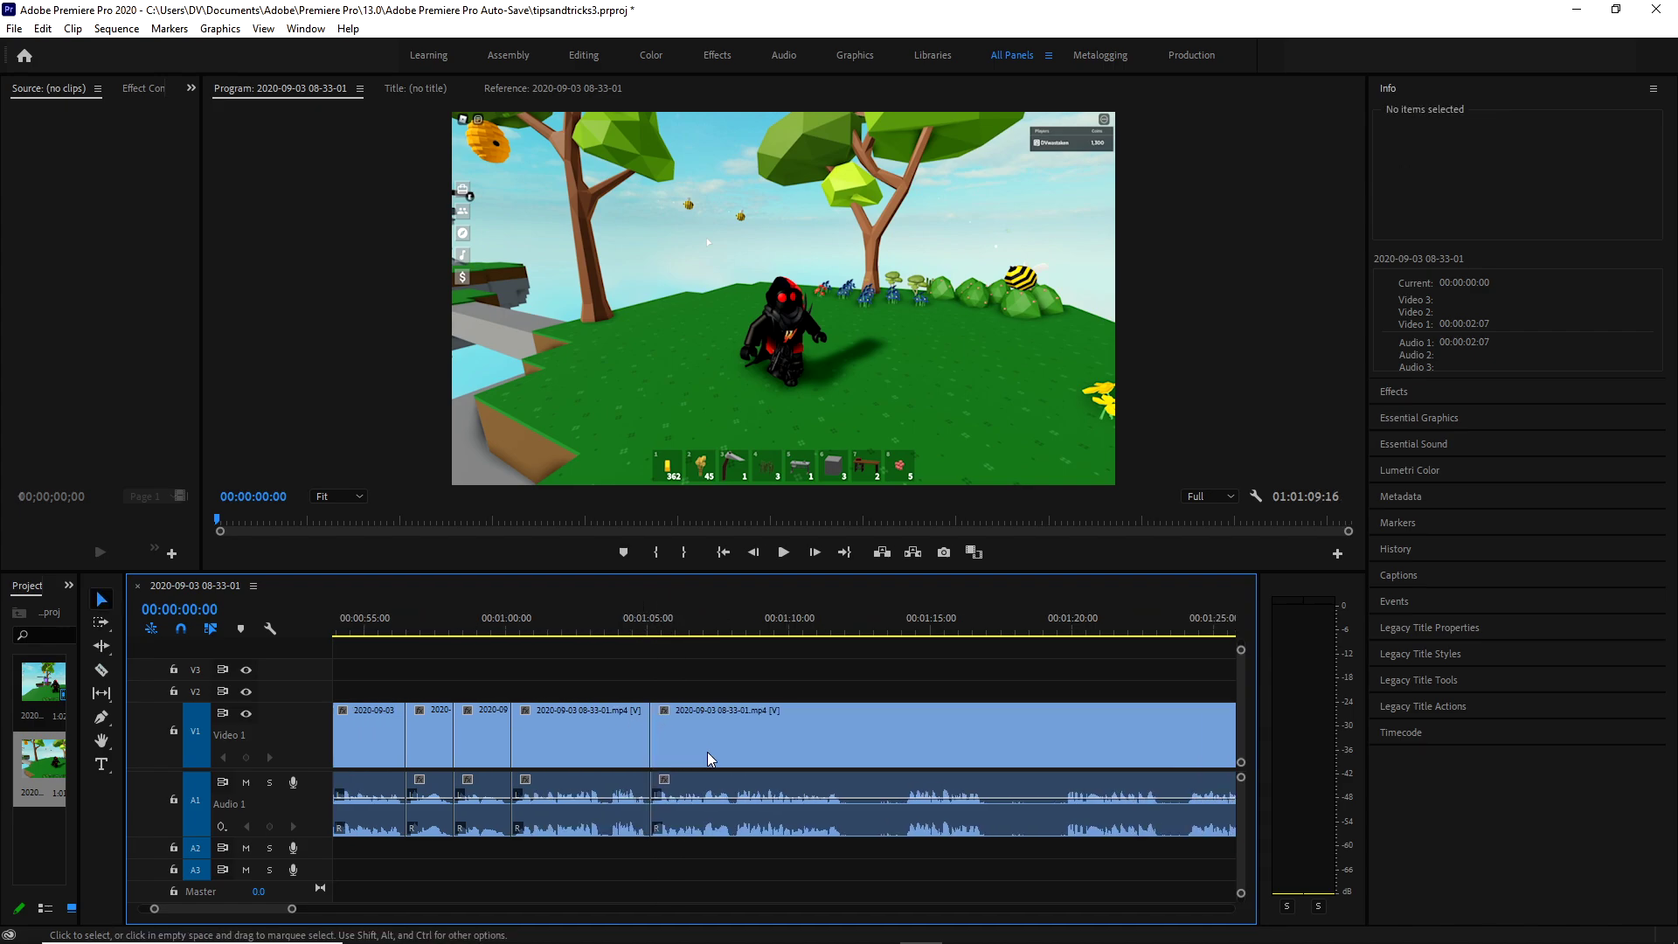
Cut out the silent part from 00:01:12:01 to 00:01:14:06 and close the gap.
scroll(709, 753, down, 2)
key(c)
click(715, 718)
click(775, 718)
key(v)
click(748, 741)
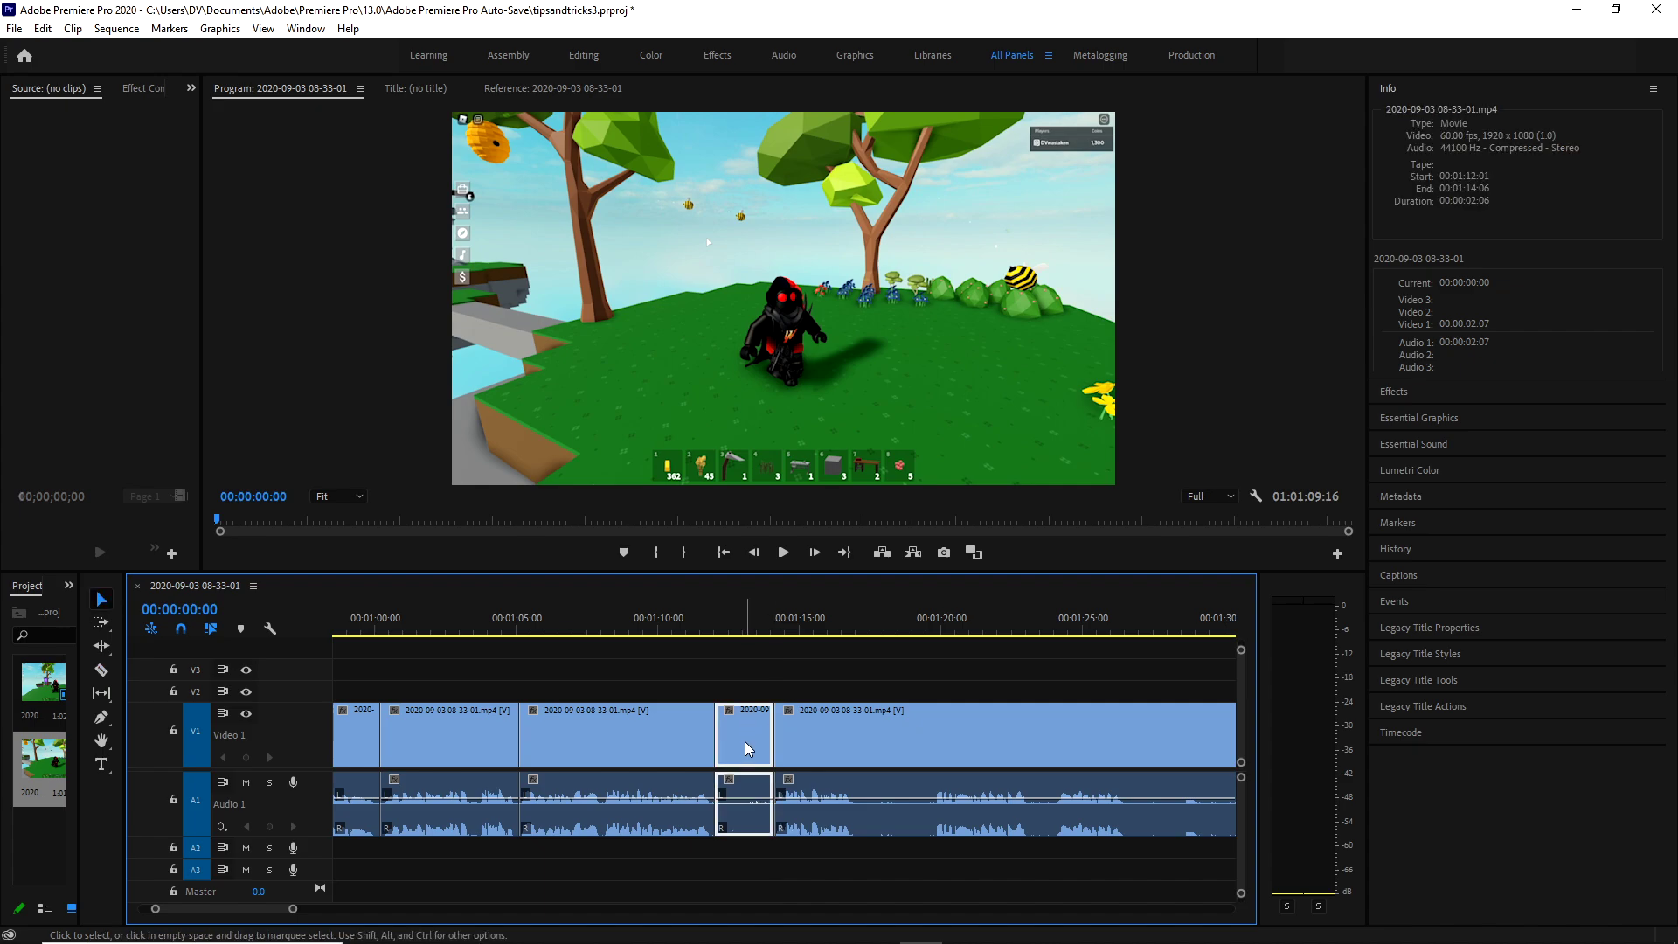
key(Delete)
click(749, 741)
key(Delete)
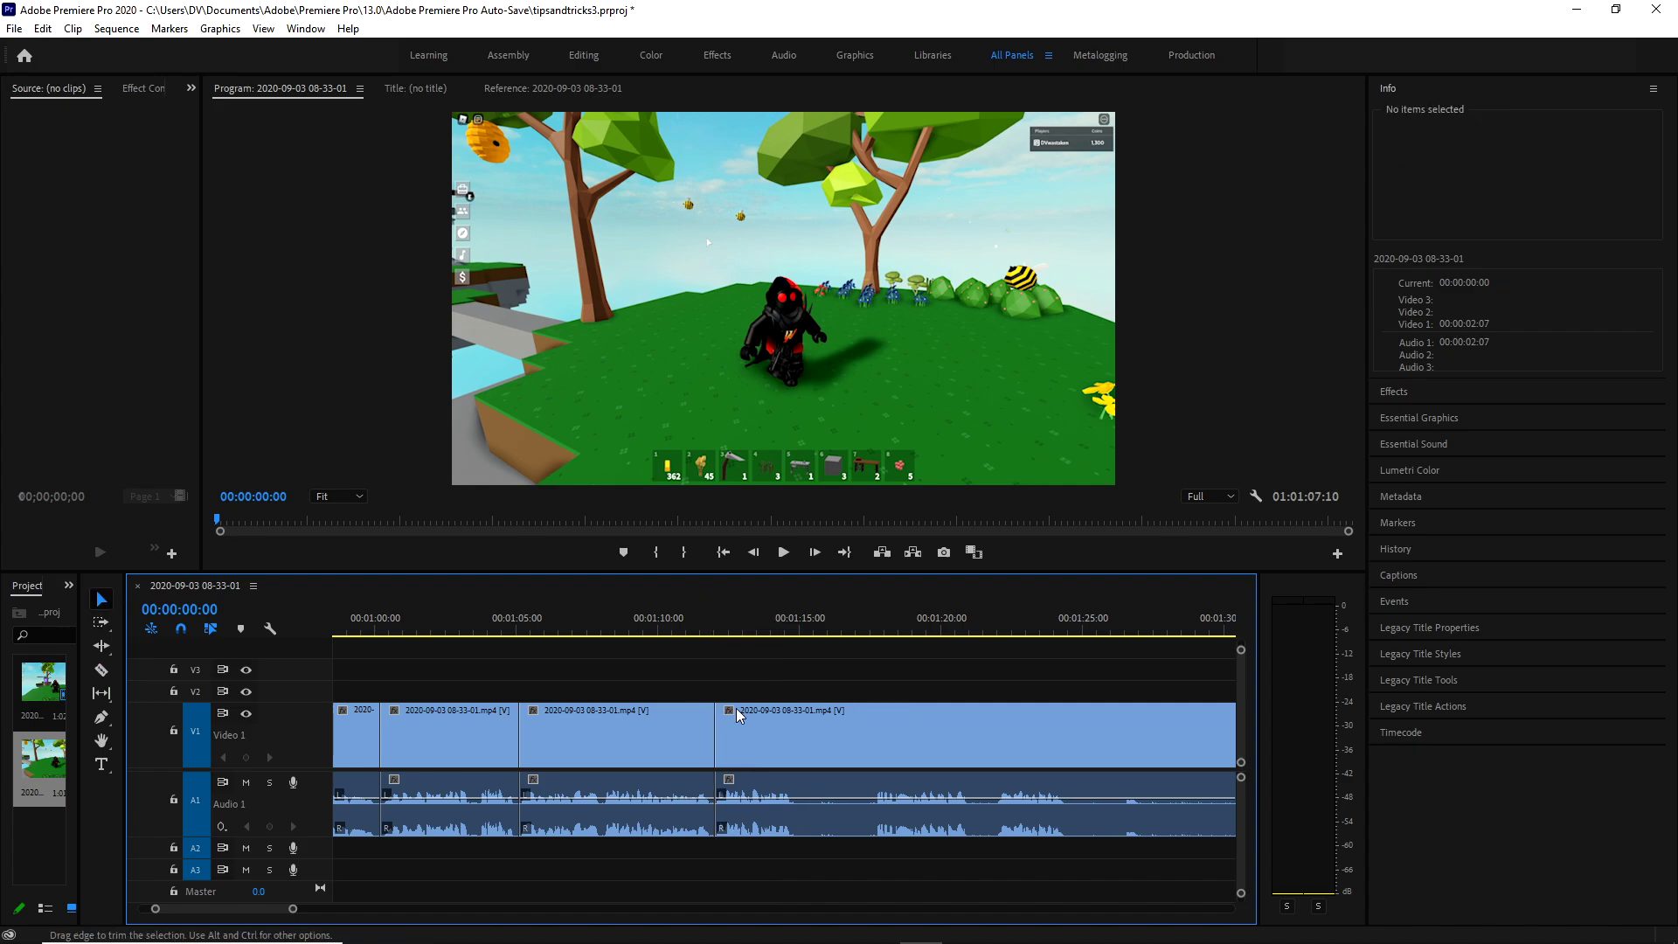
Try moving the clip that starts at 00:01:12:01 and trimming its start edge, and undo both changes.
drag(760, 742, 955, 739)
drag(716, 734, 901, 730)
key(ctrl+z)
key(ctrl+z)
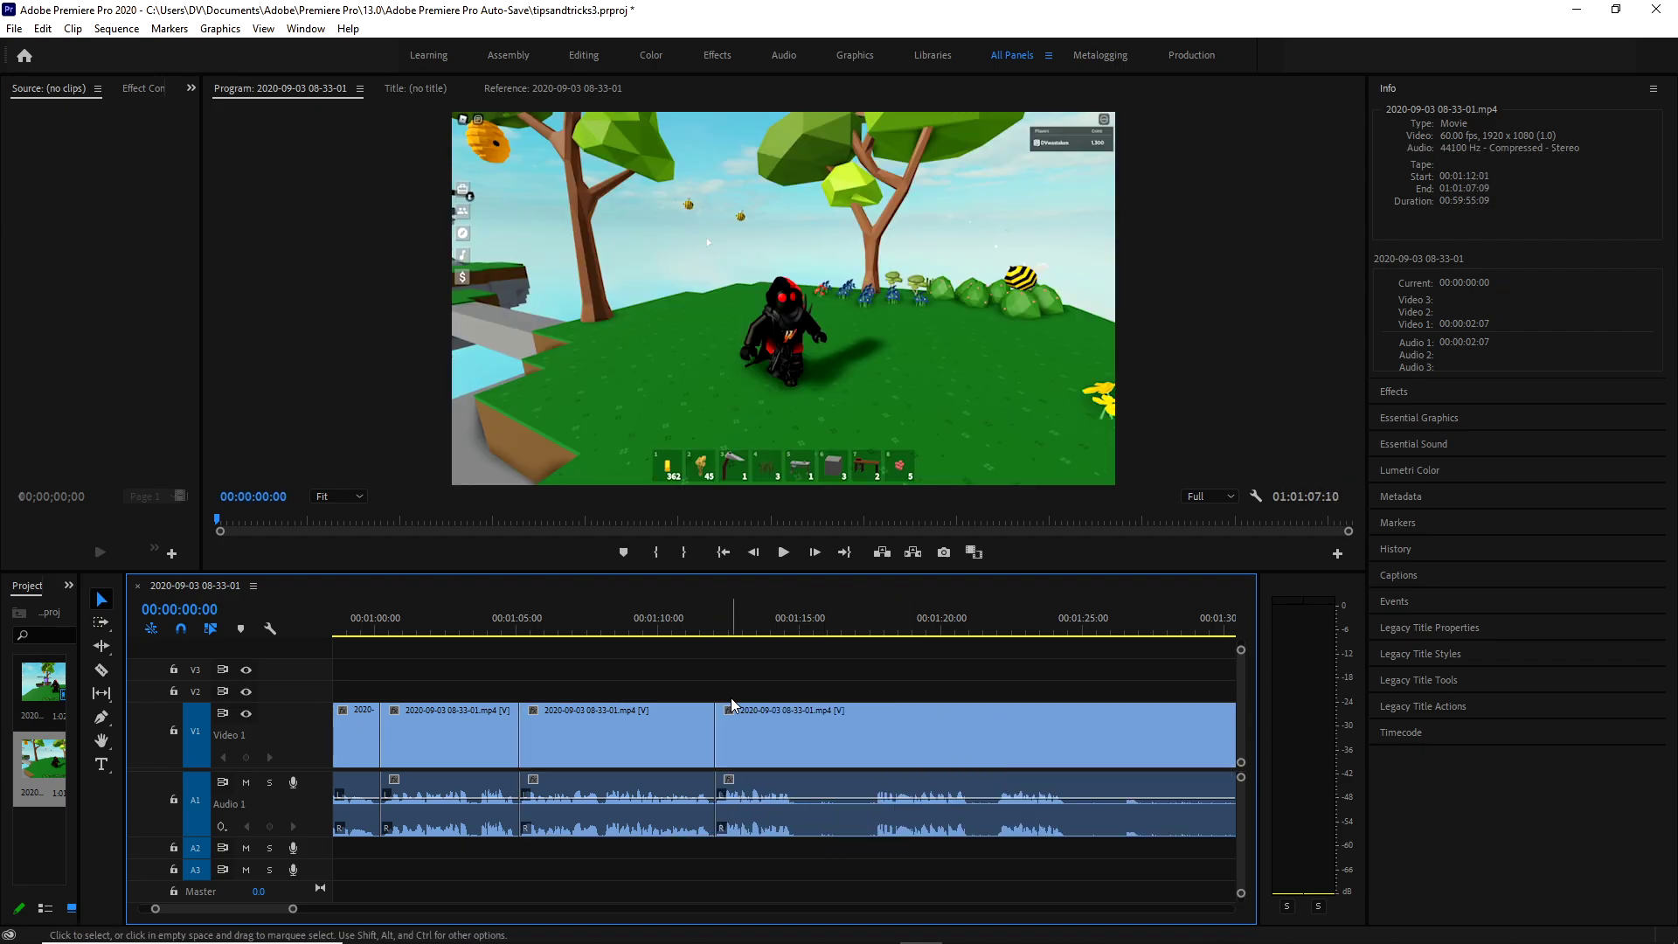
Cut out the silent part from about 00:01:15:00 to 00:01:17:30 and close the gap.
key(c)
click(794, 726)
click(872, 726)
key(v)
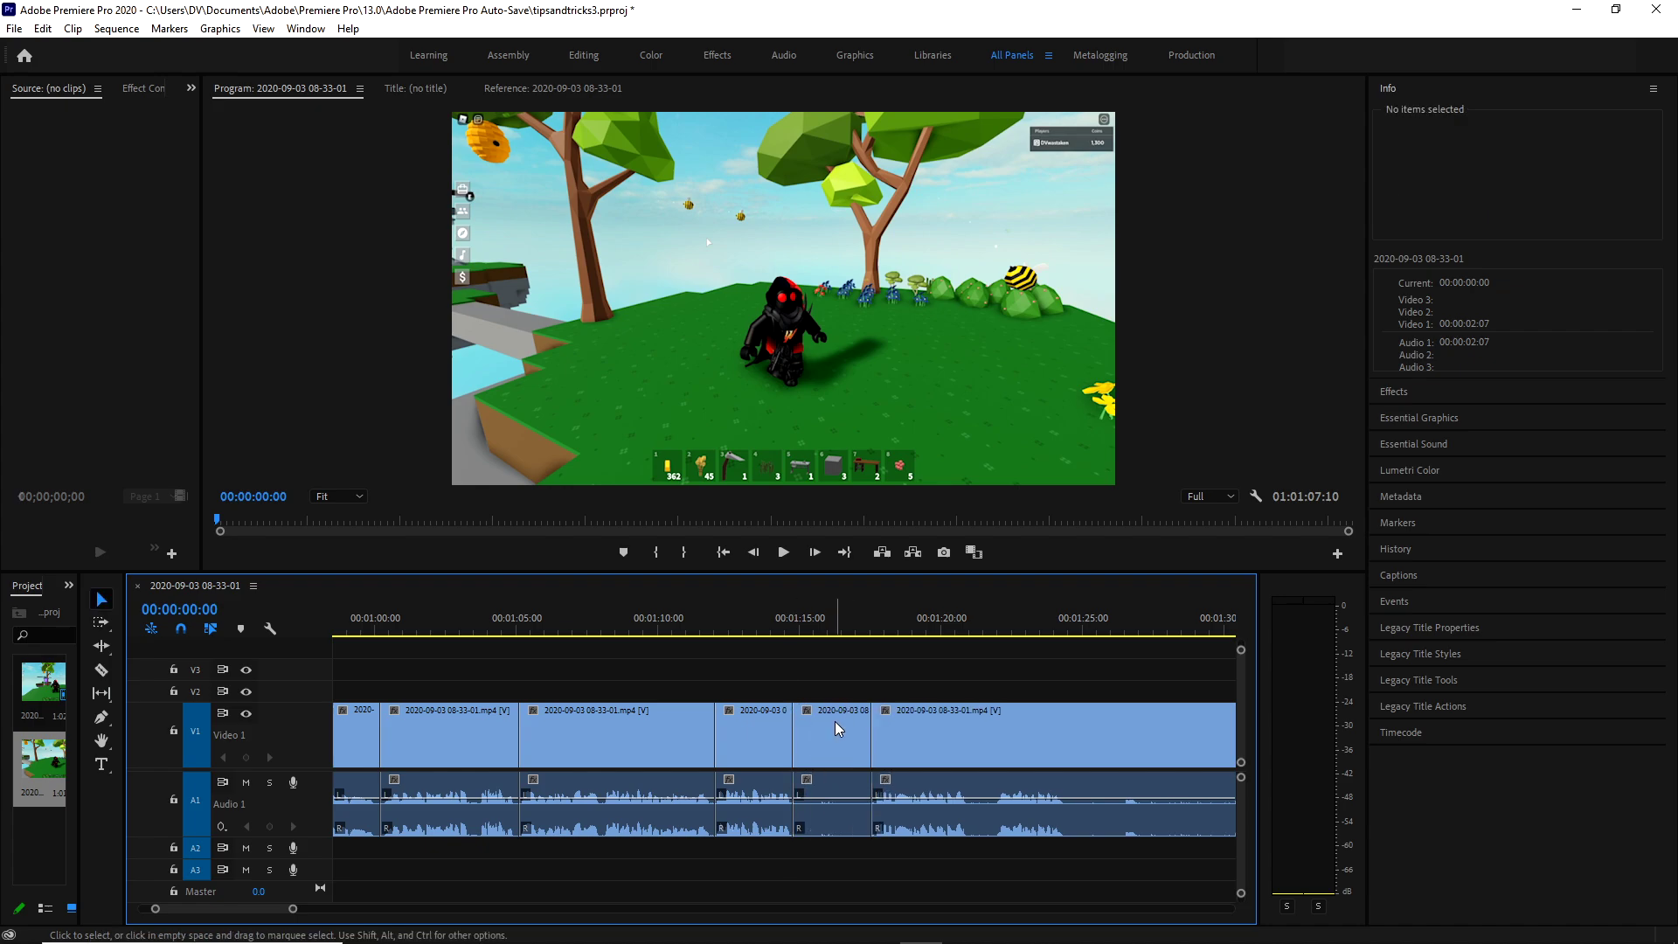
click(835, 728)
key(Delete)
click(841, 738)
Cut out the silent part from about 00:01:18:00 to 00:01:19:00 and close the gap.
key(Delete)
scroll(804, 722, down, 5)
key(c)
click(757, 729)
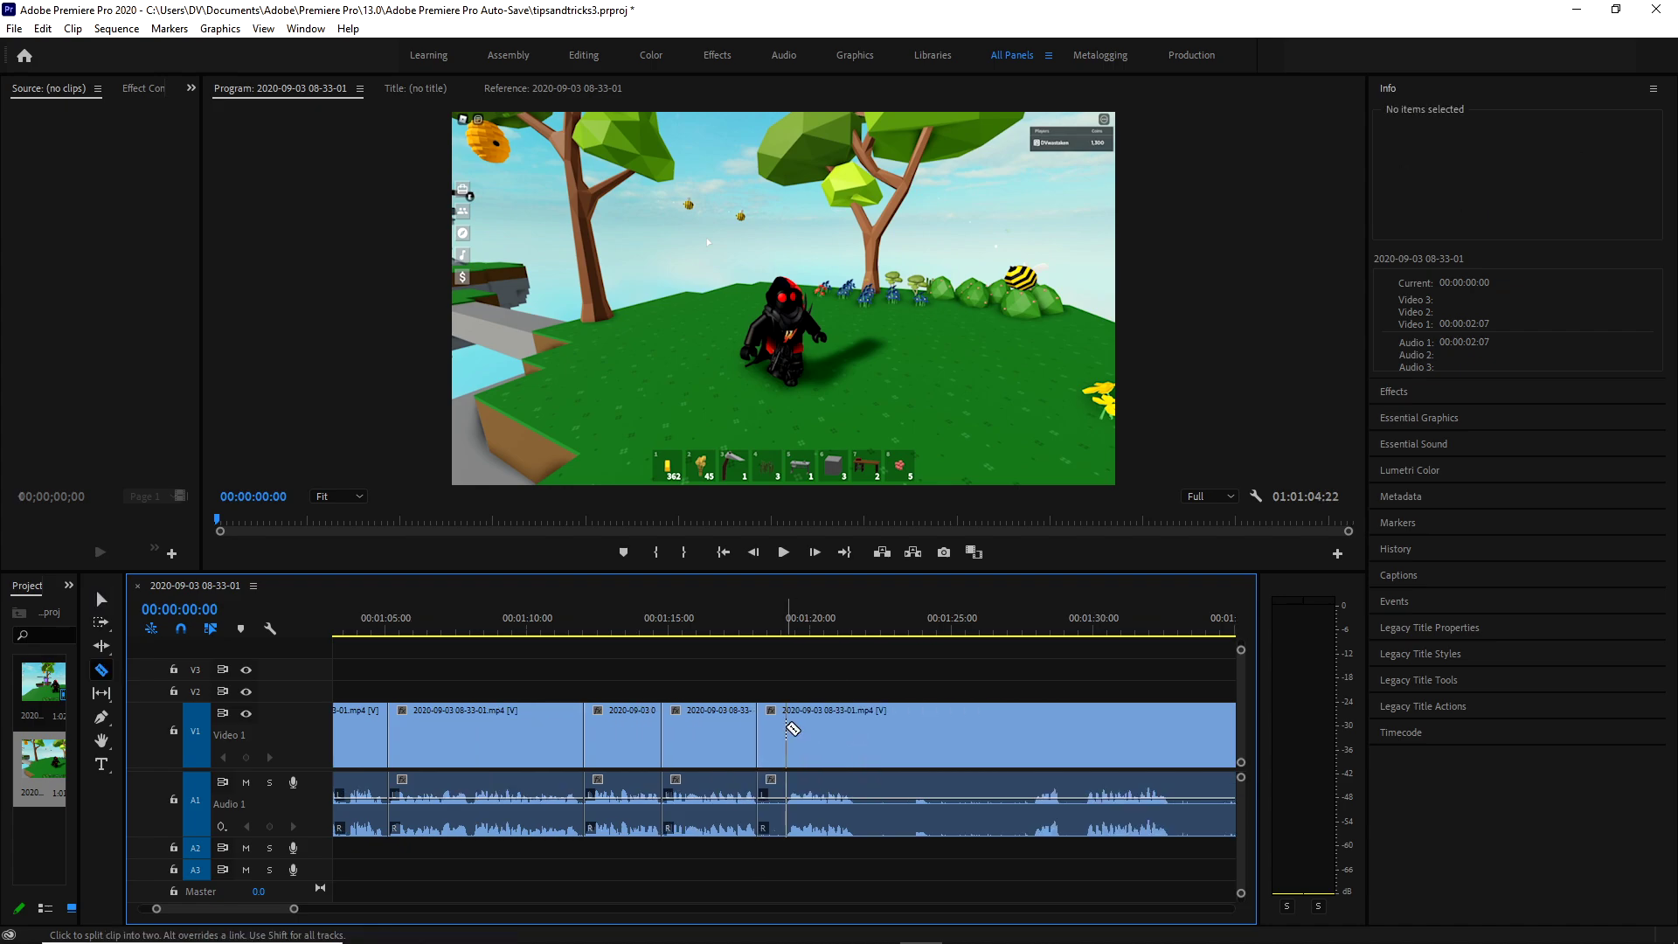
click(786, 730)
key(v)
click(769, 732)
key(Delete)
click(769, 740)
key(Delete)
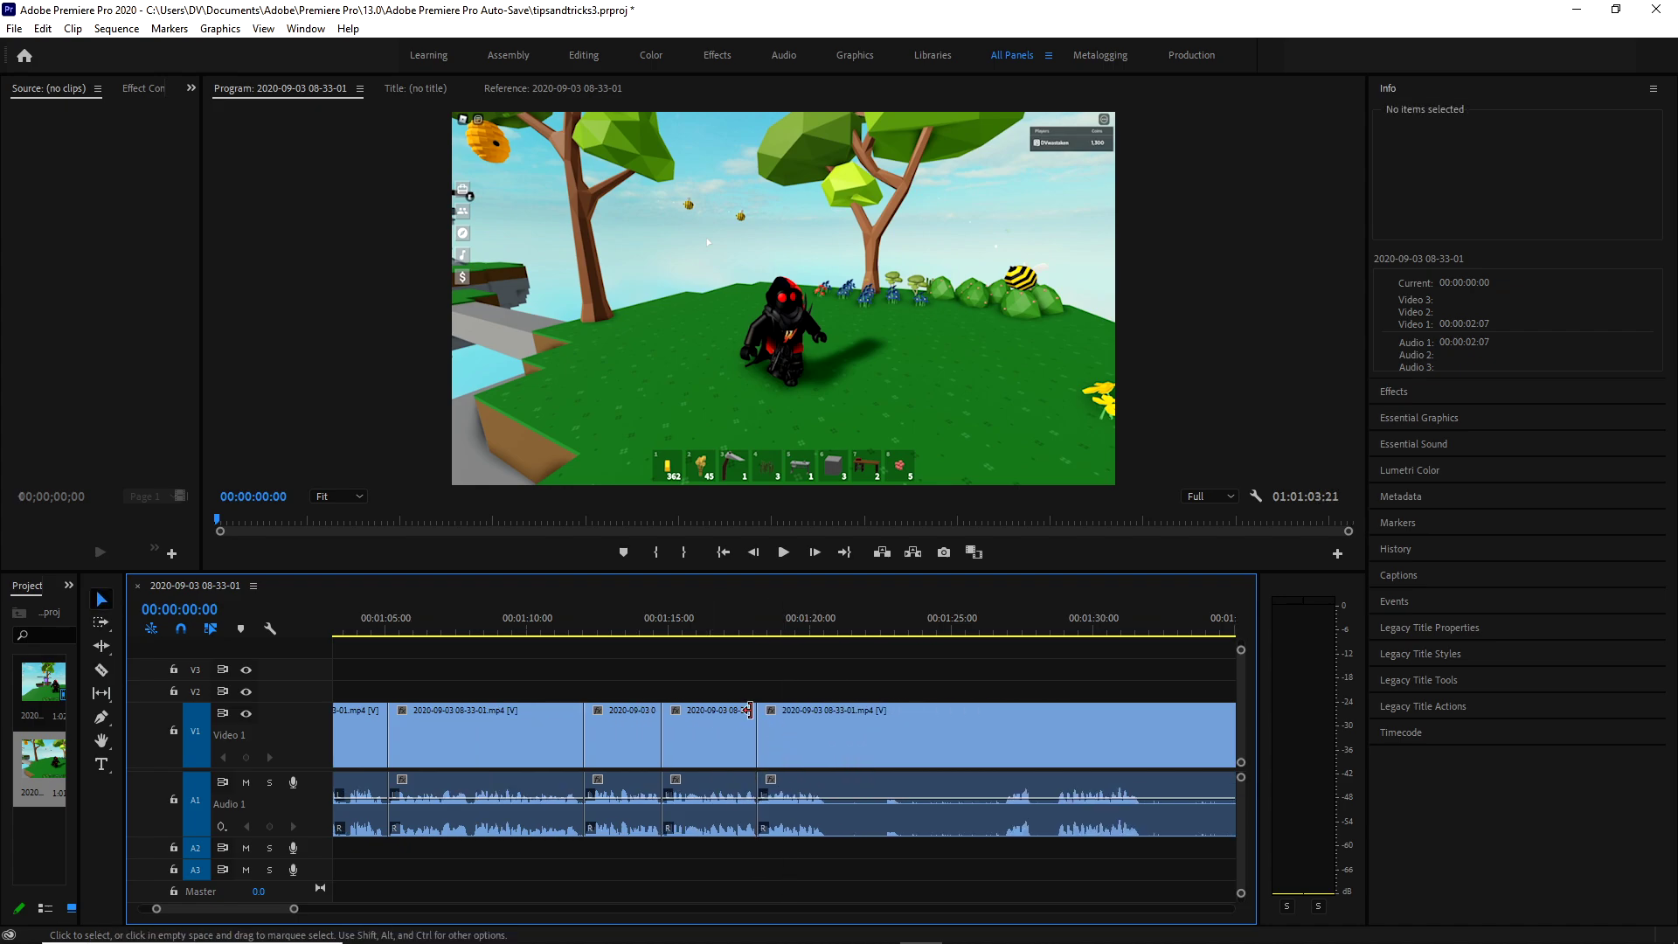
Cut out the silent part from about 00:01:20:30 to 00:01:22:40 and close the gap.
scroll(749, 710, down, 3)
key(c)
click(693, 712)
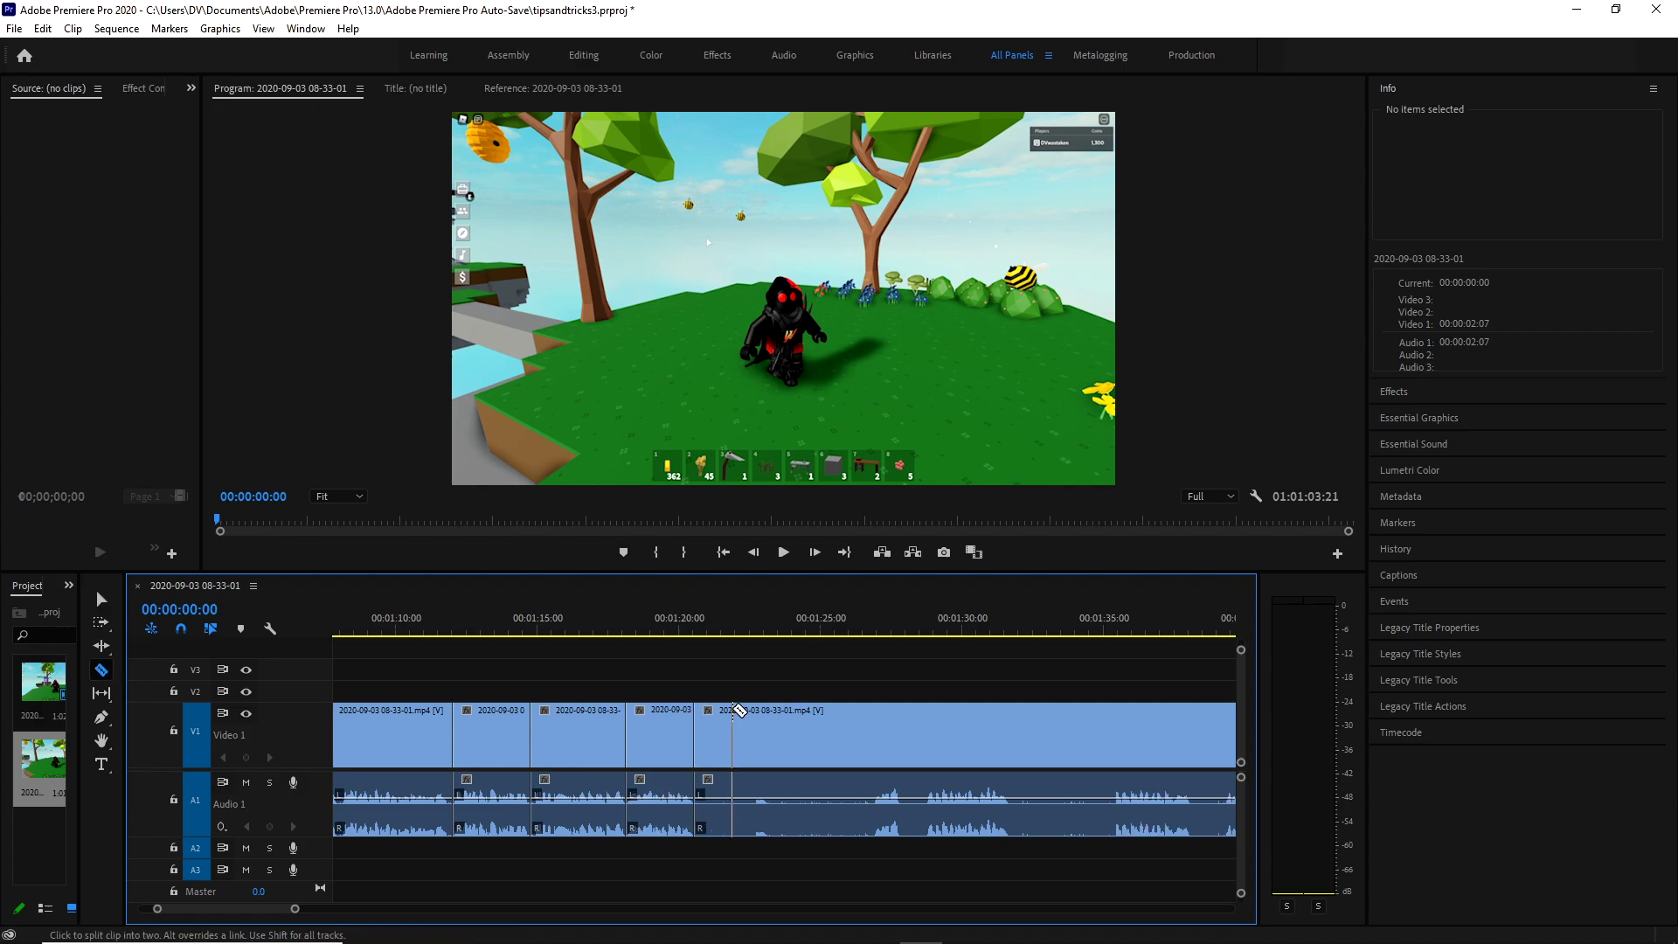
click(755, 712)
key(v)
click(730, 744)
key(Delete)
click(733, 740)
key(Delete)
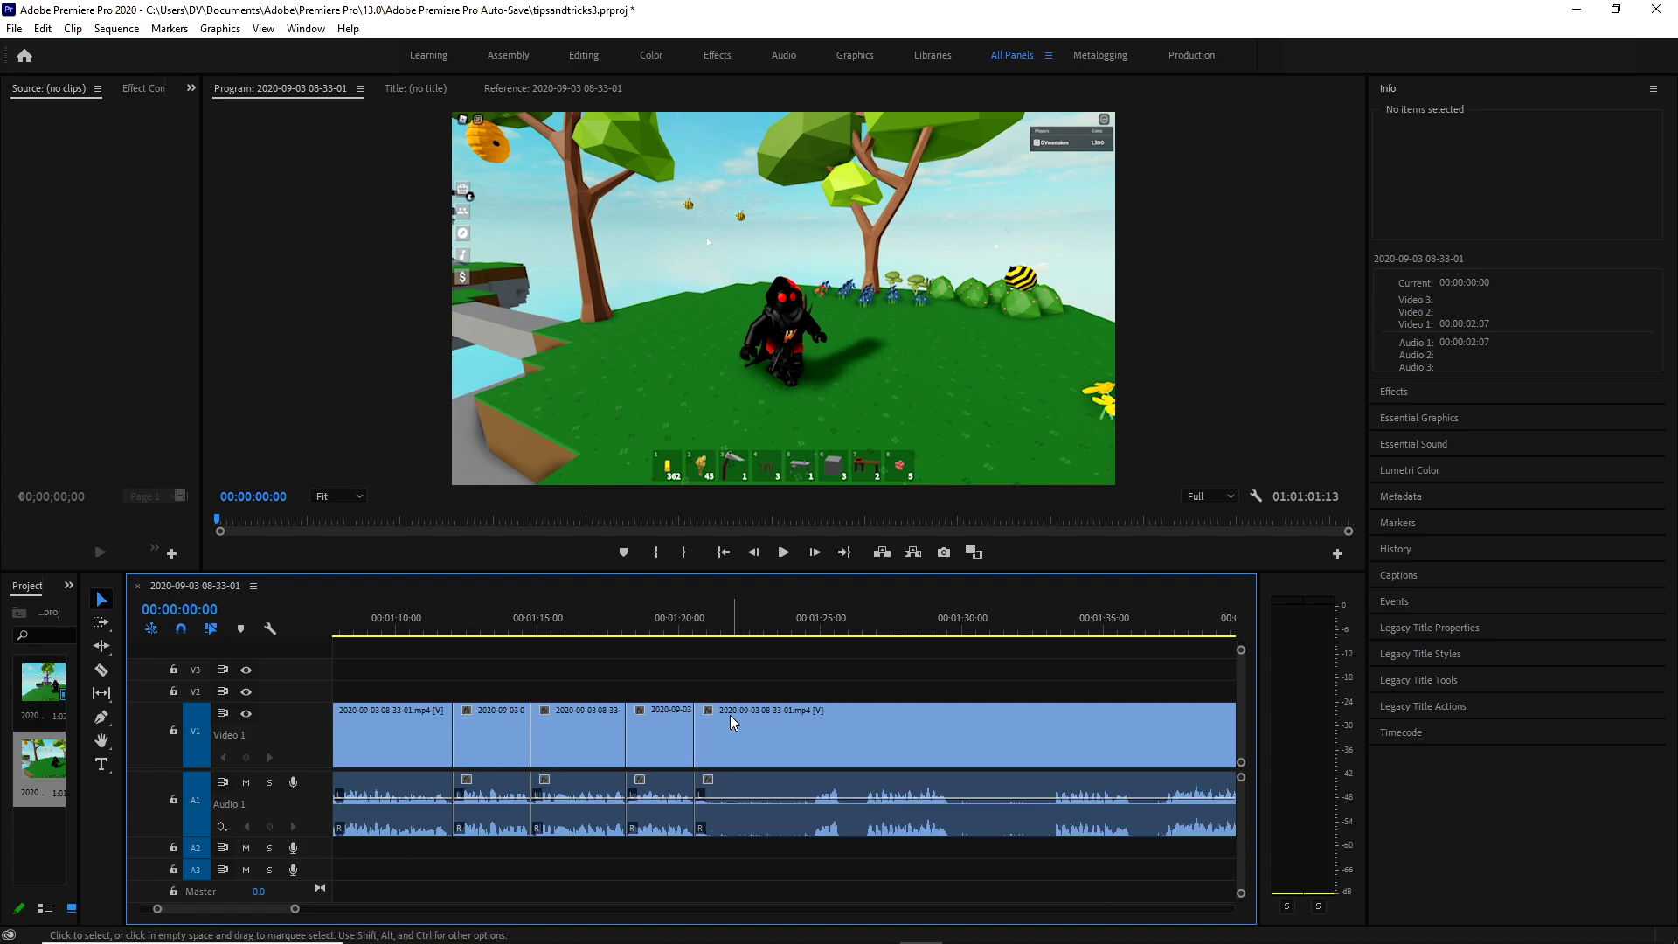
Cut out the silent parts between about 00:01:21:00 and 00:01:28:00 and close the gaps.
key(c)
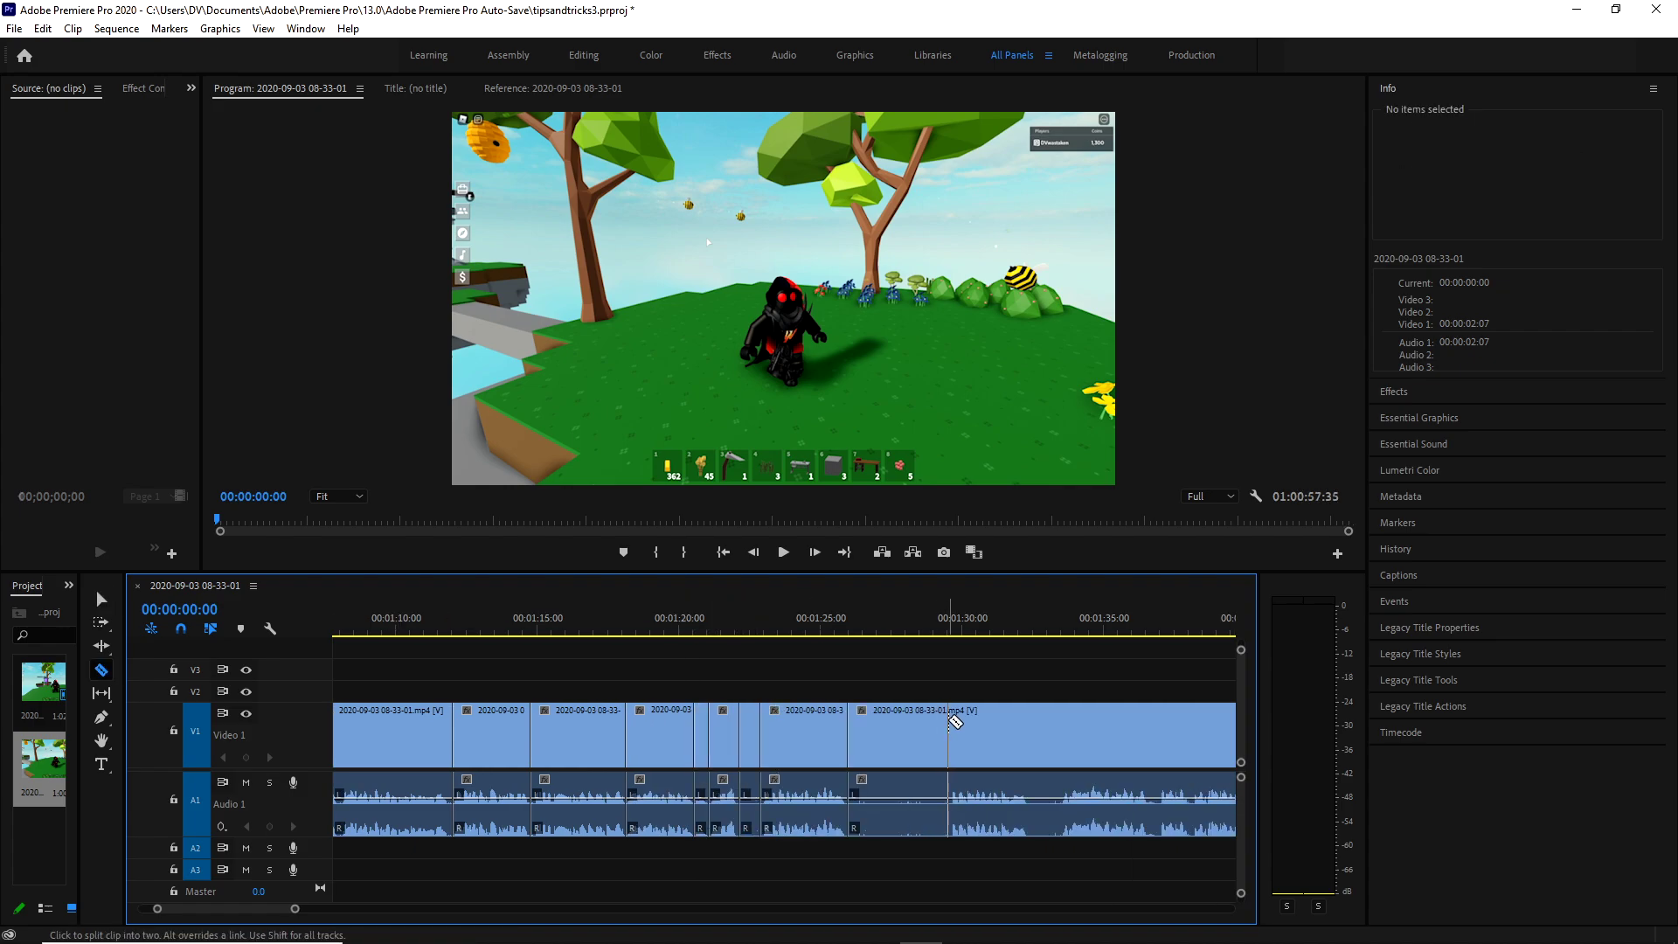
click(950, 720)
scroll(959, 671, down, 6)
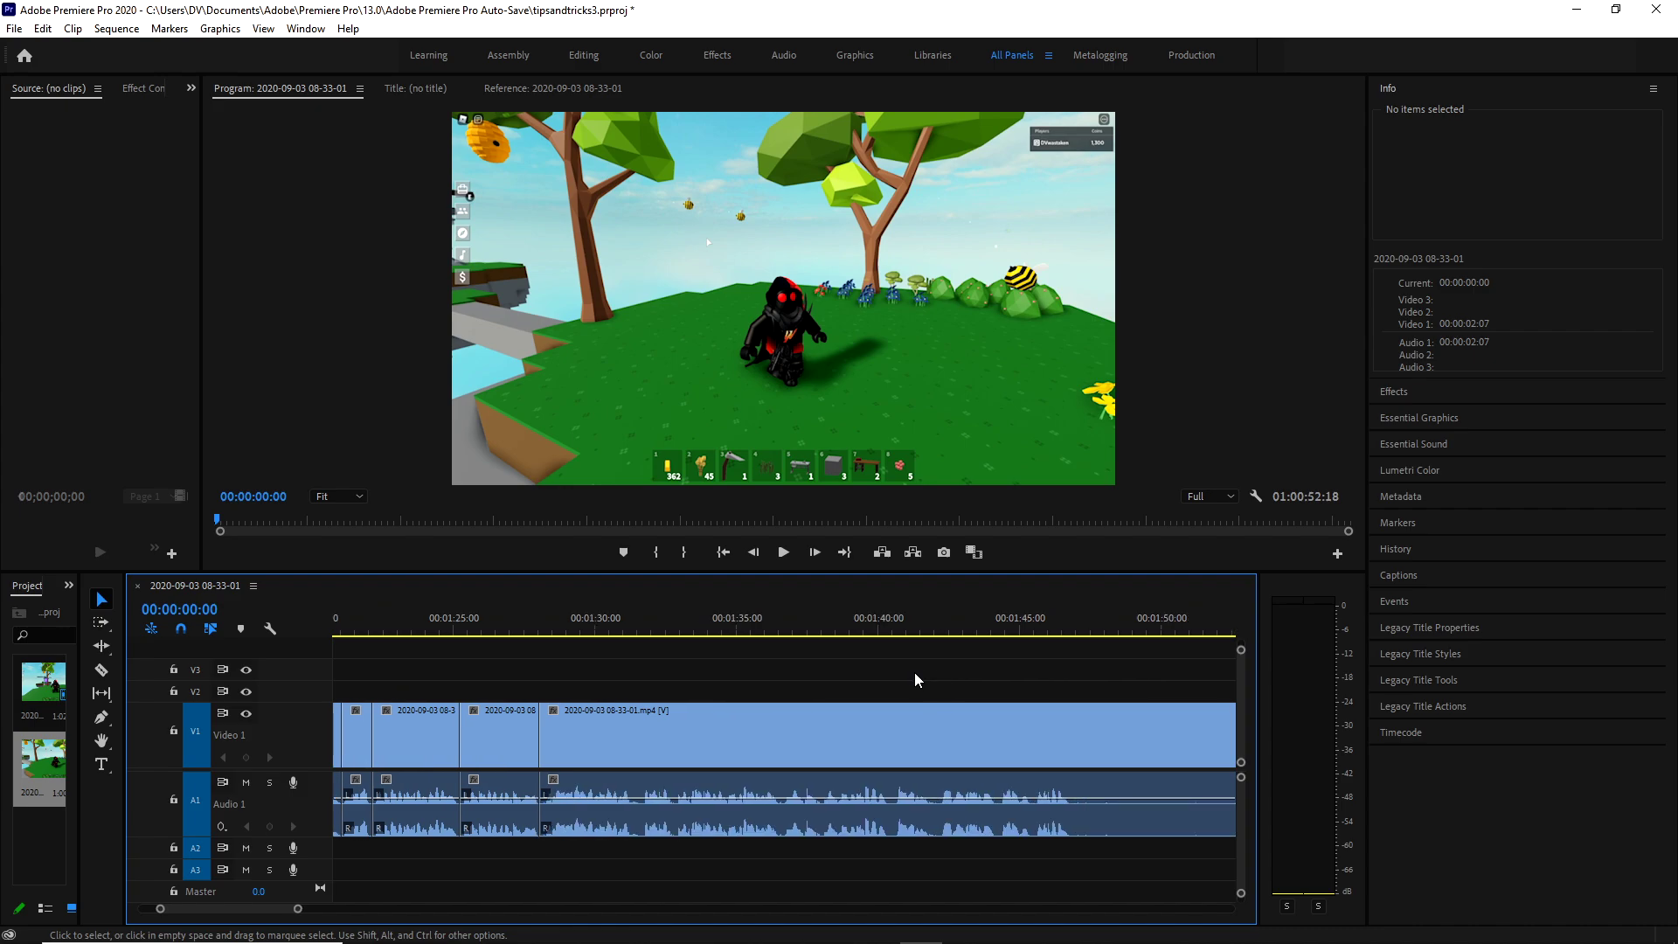
Cut out the silent part from 00:01:41:48 to 00:01:42:11 and close the gap.
key(c)
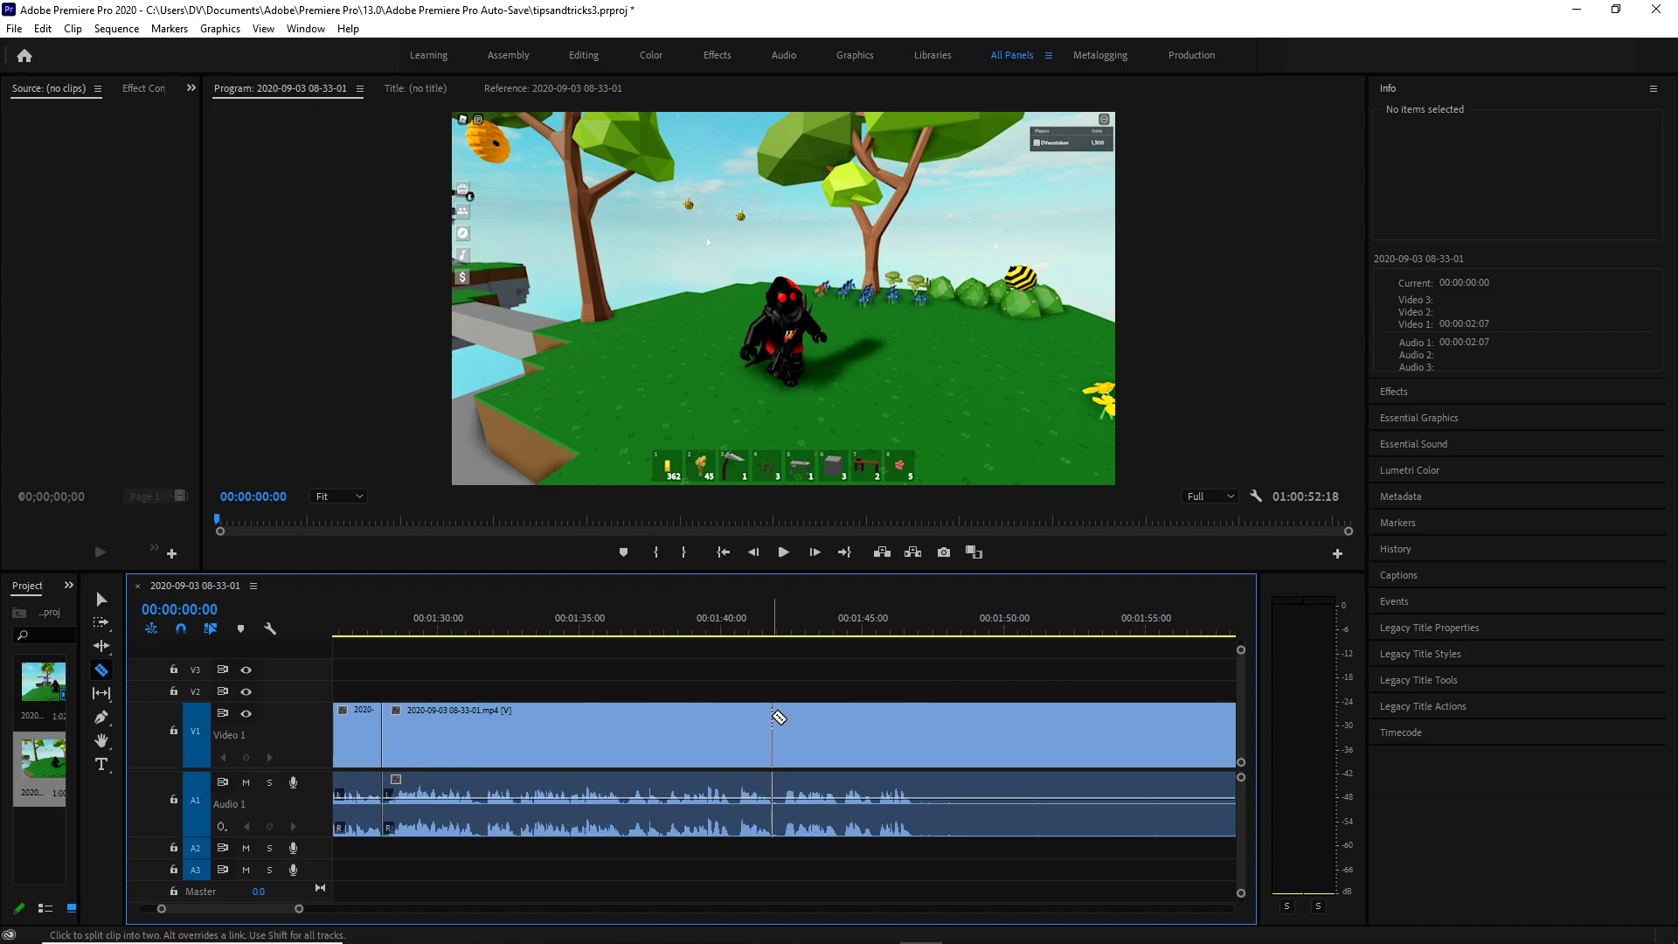
click(781, 721)
key(v)
click(778, 738)
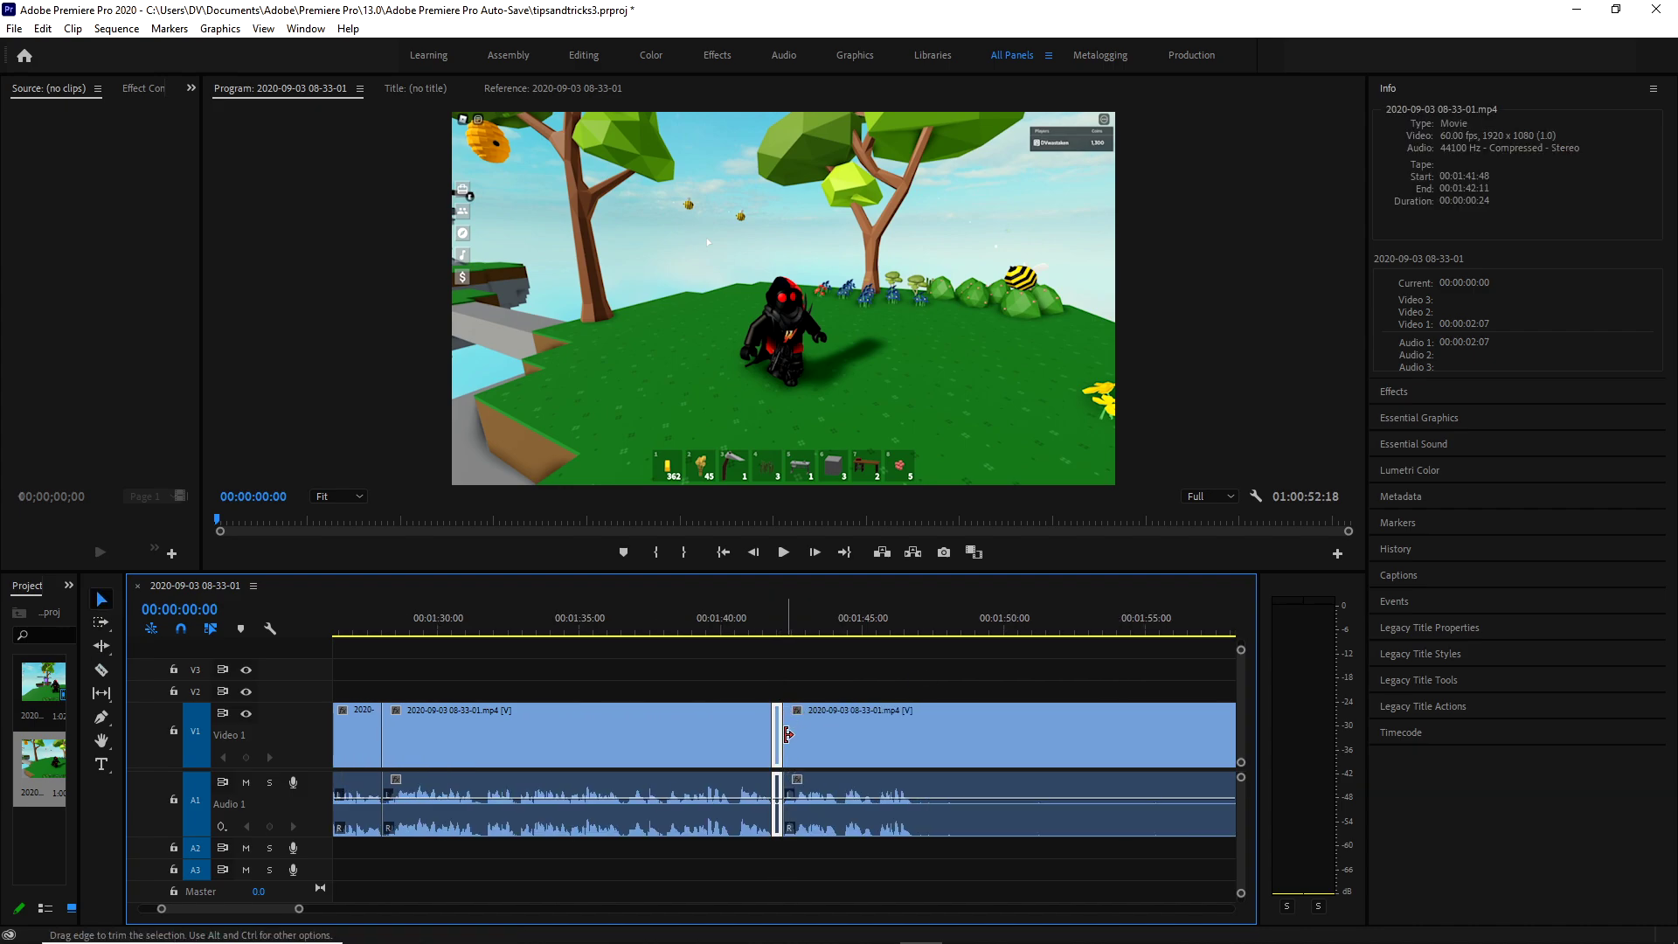
key(shift+Delete)
Cut out the long silent part from 00:01:46:24 to 00:02:53:59 and close the gap.
scroll(914, 741, down, 3)
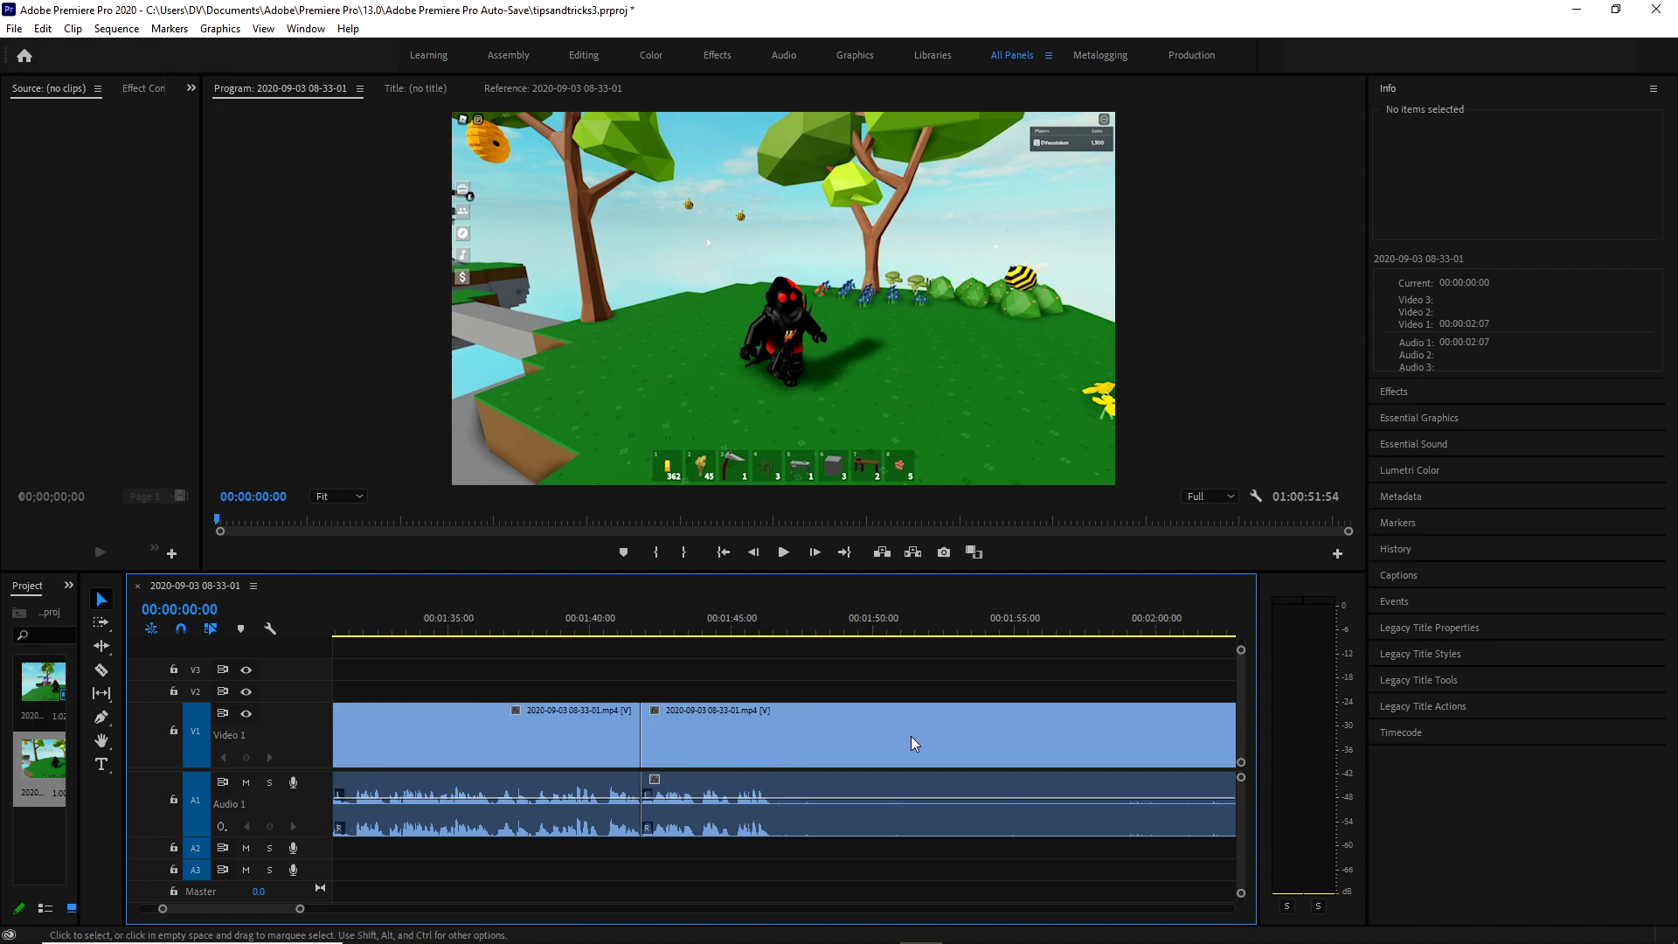
key(c)
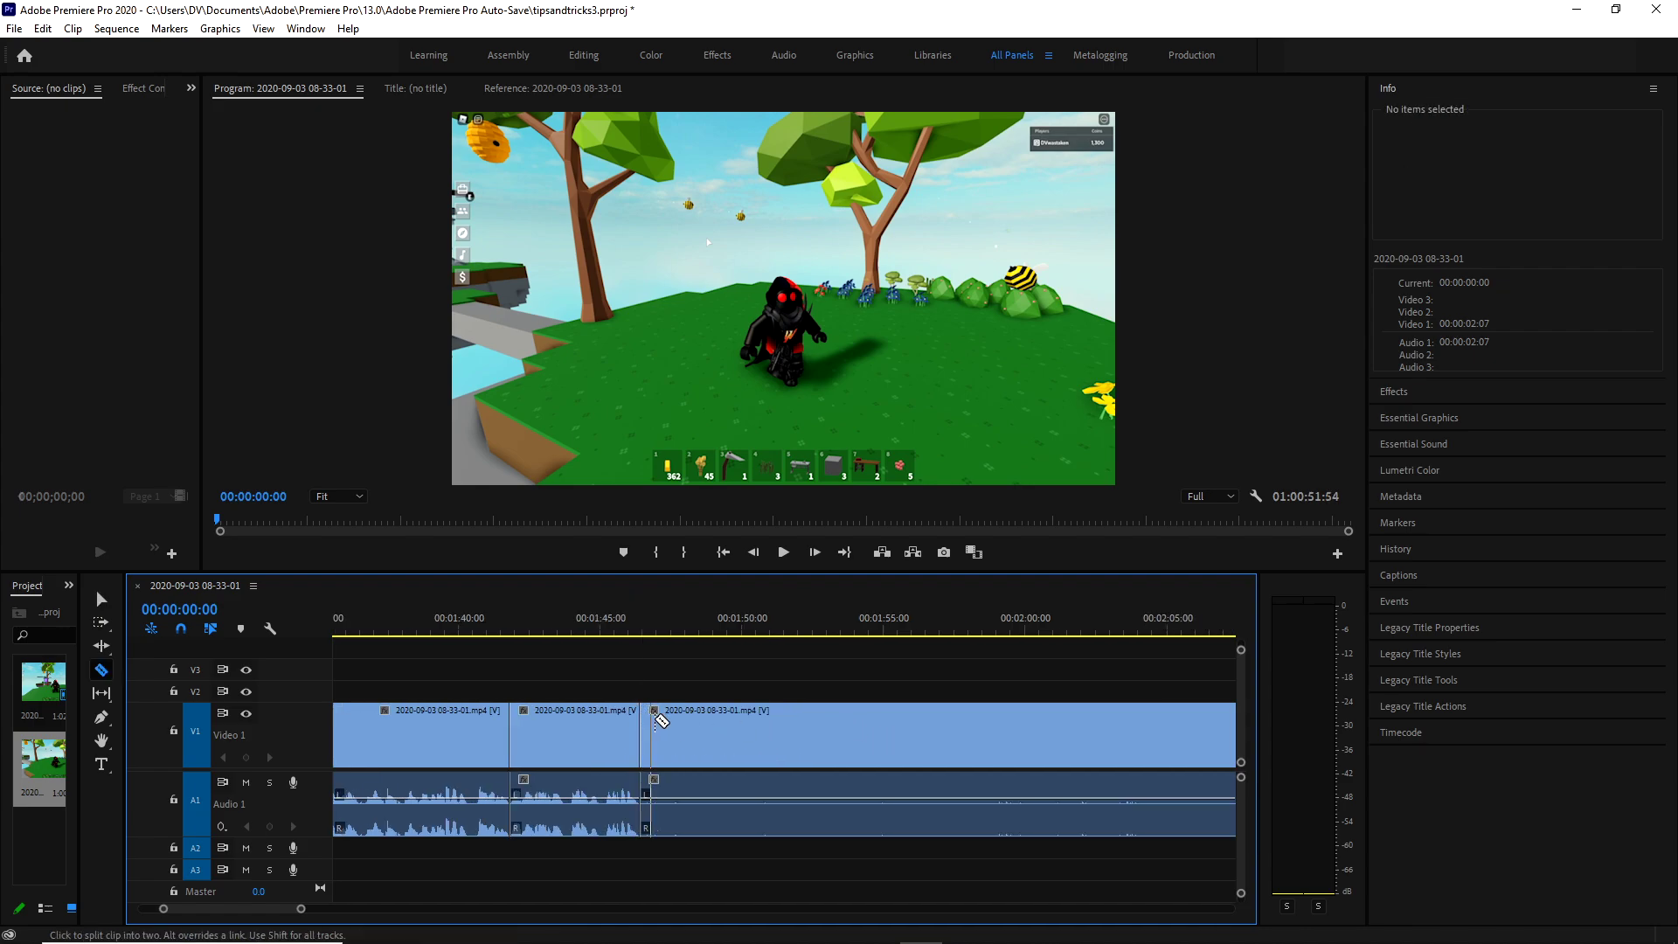
scroll(1113, 731, down, 5)
click(1008, 722)
click(984, 722)
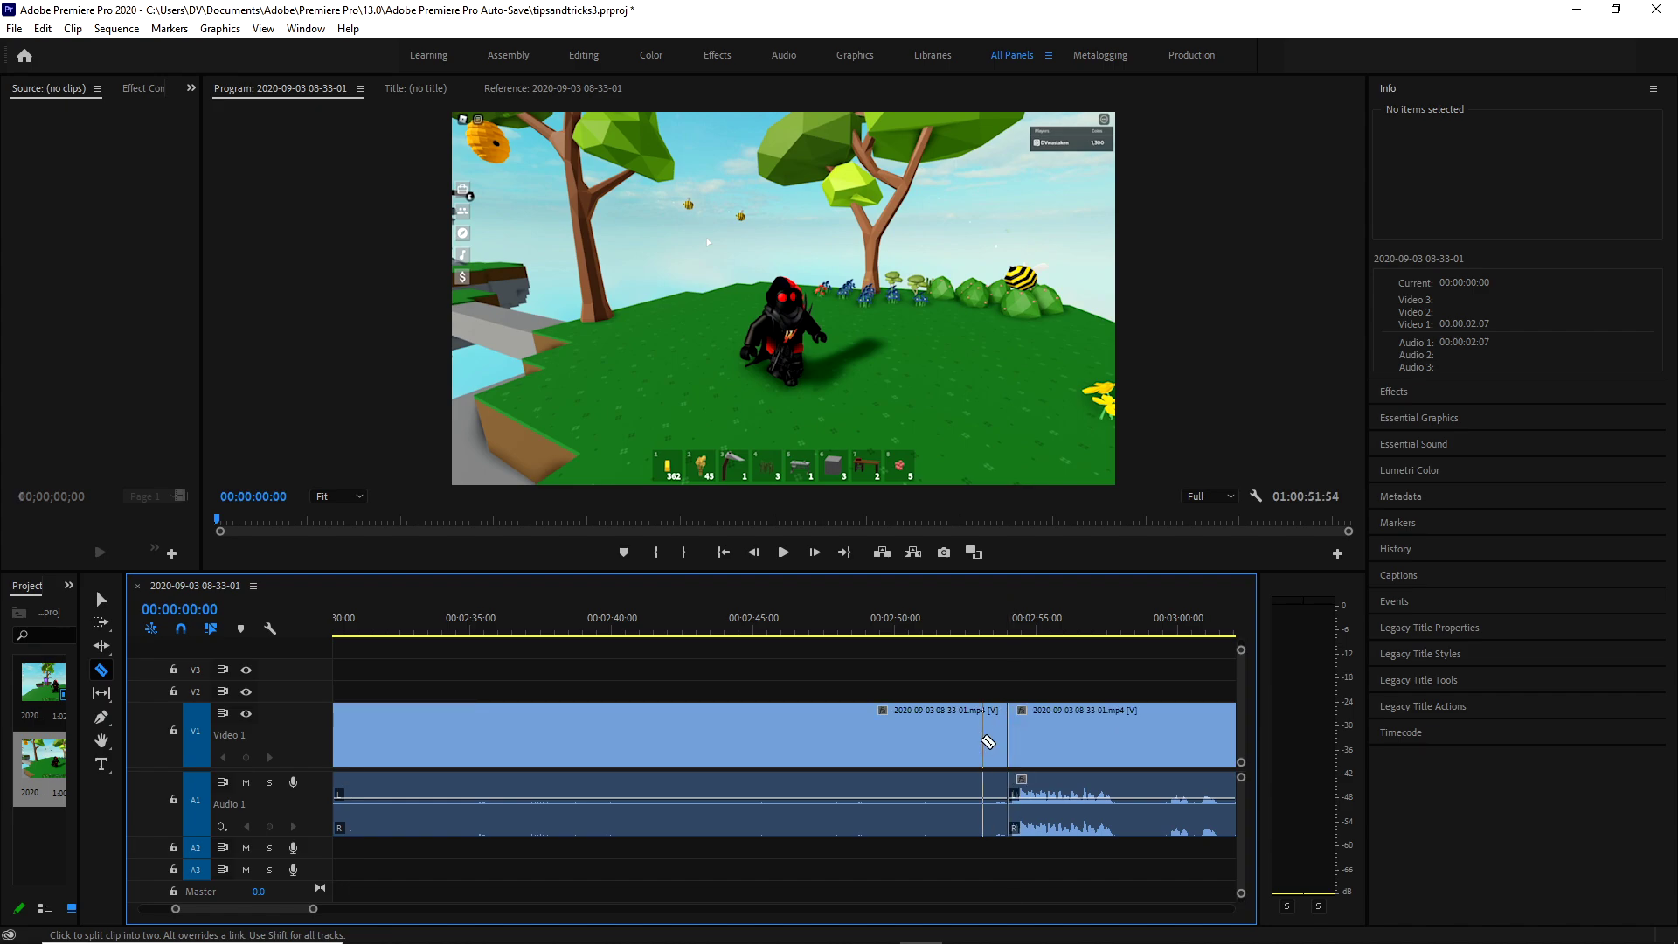
scroll(873, 726, up, 3)
key(v)
click(718, 734)
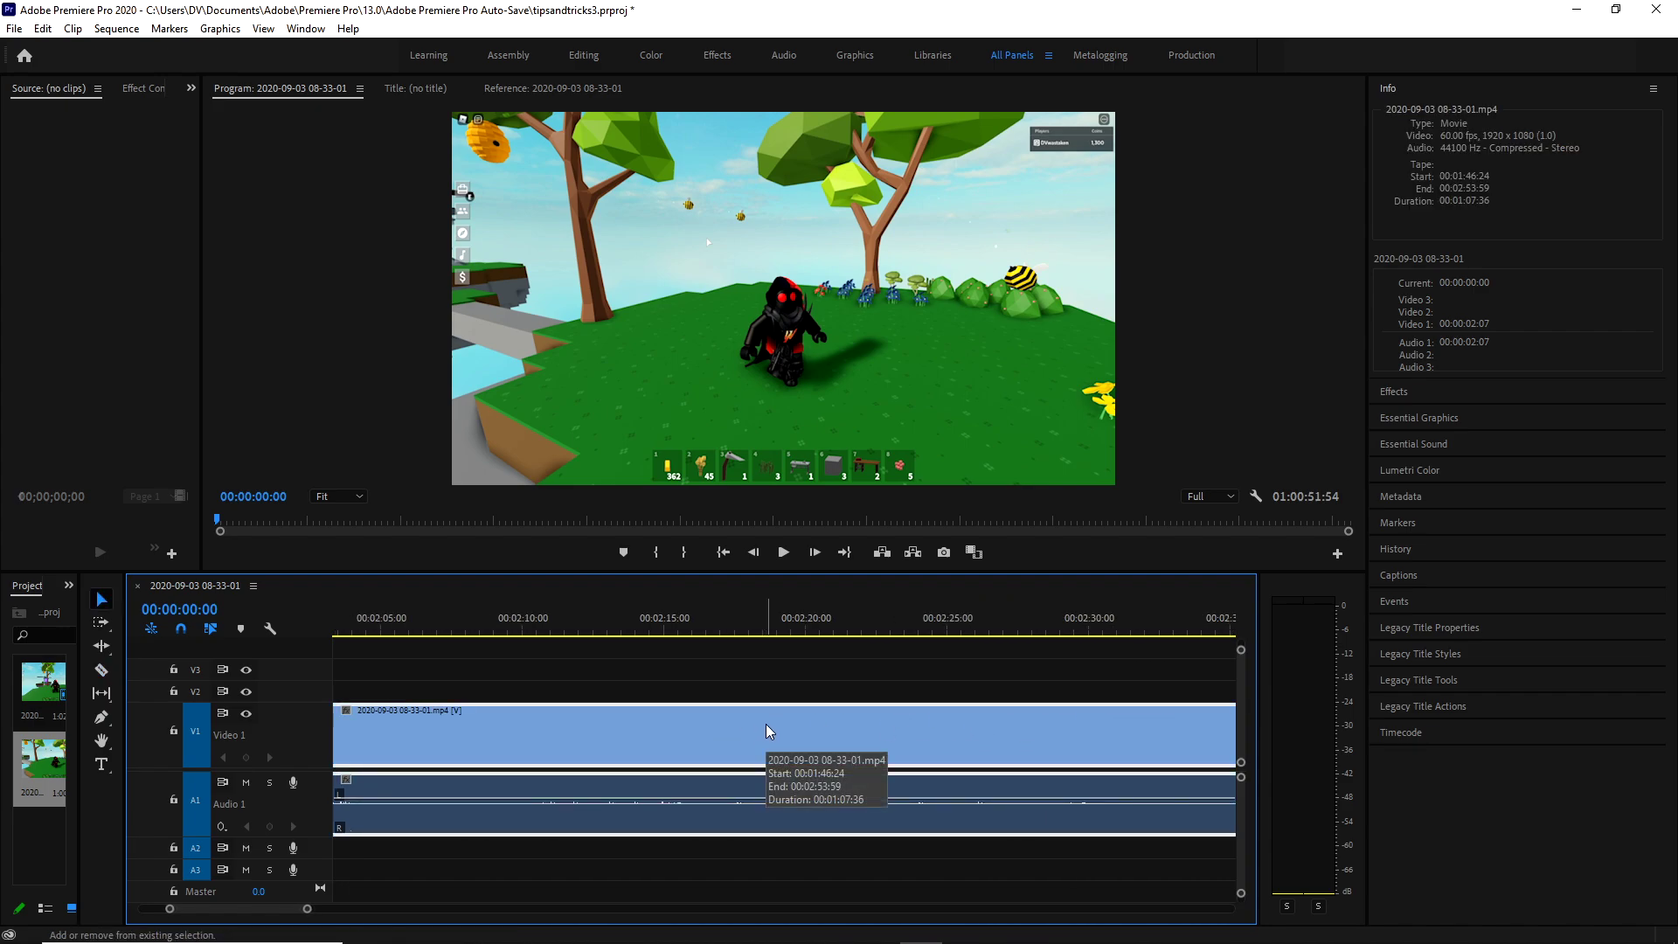
key(shift+Delete)
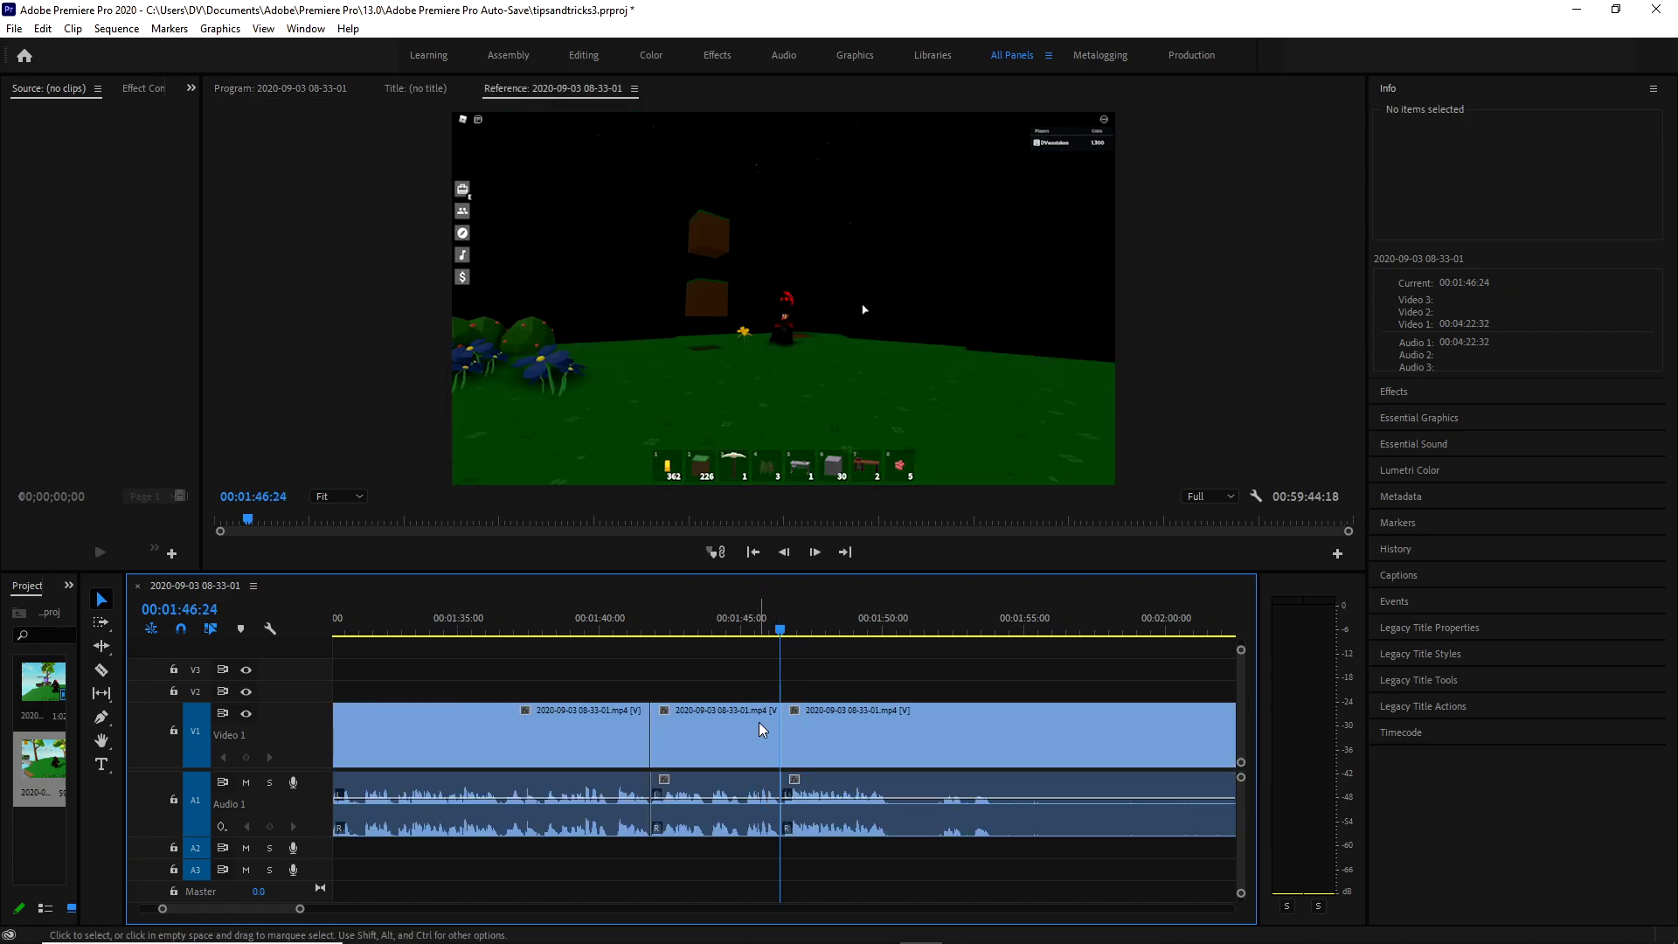
Cut out the part from about 00:01:50:10 to 00:01:52:00 and close the gap.
scroll(765, 742, down, 3)
key(c)
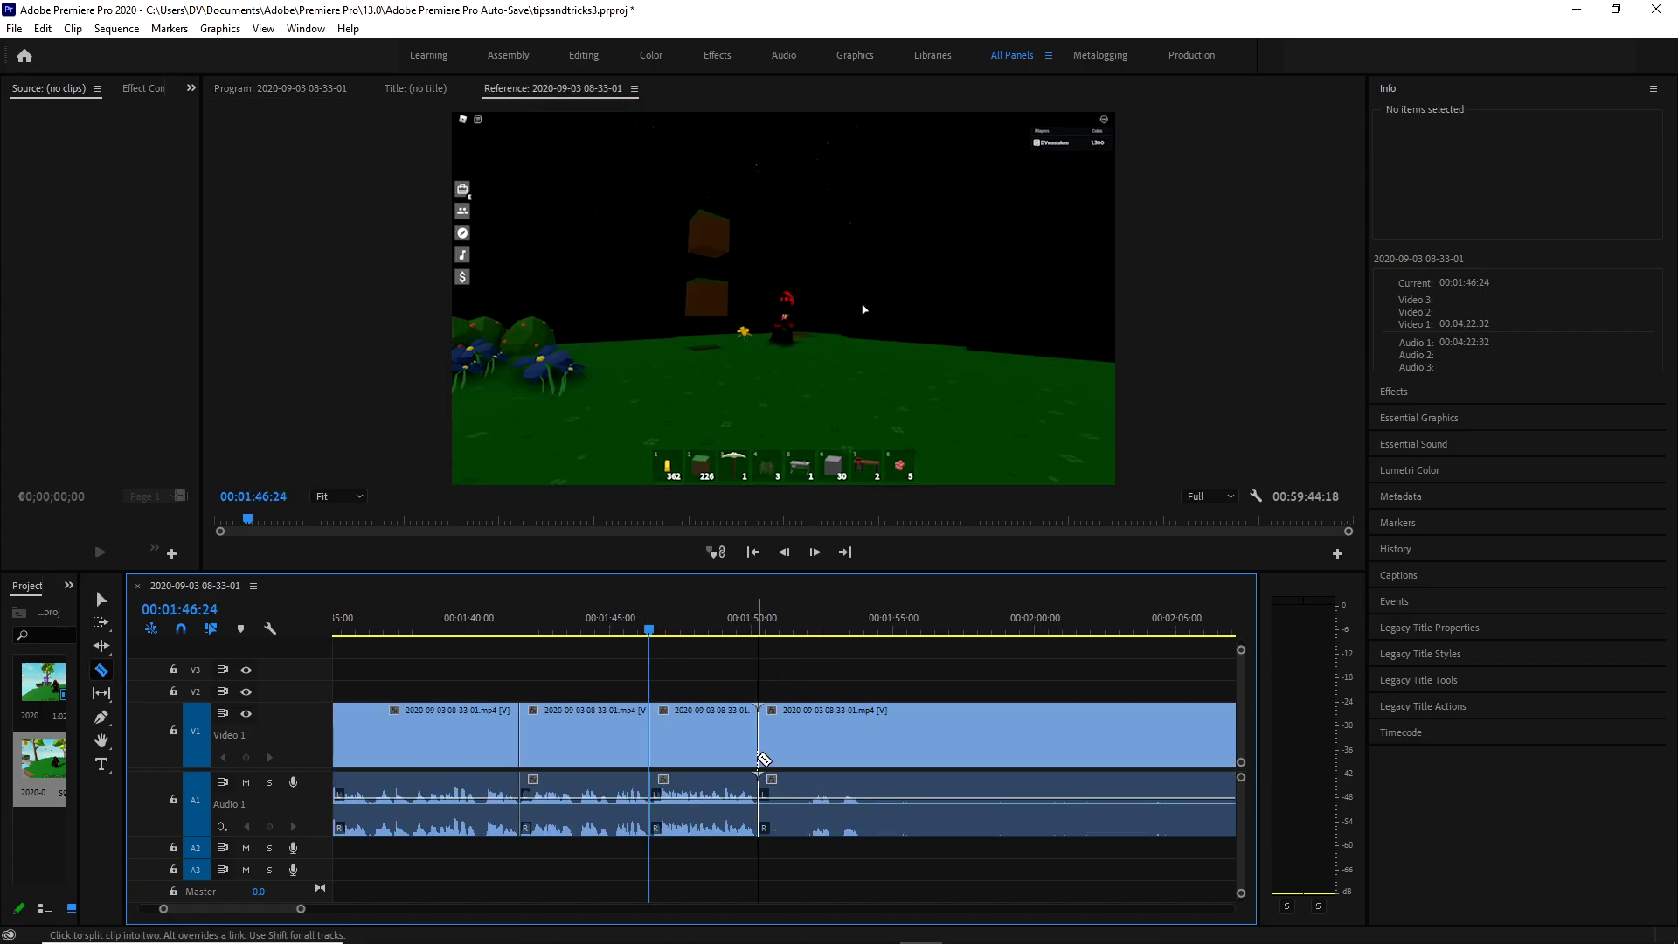
click(809, 752)
key(v)
click(786, 759)
key(Delete)
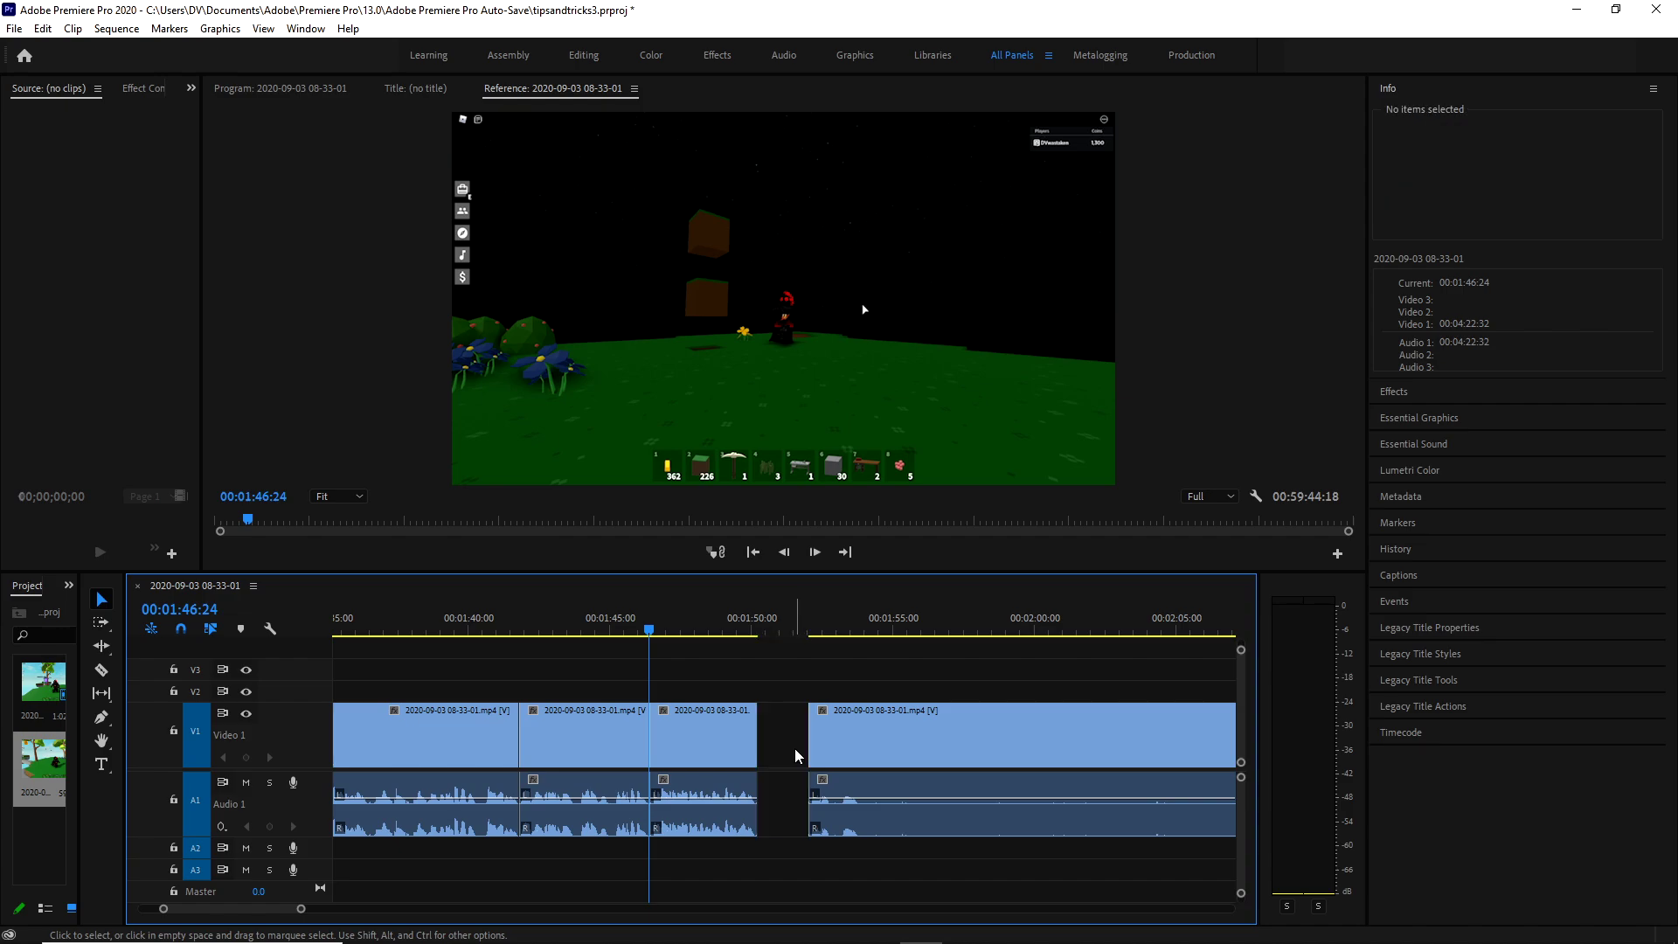
click(793, 753)
key(Delete)
Cut out the silent part from about 00:01:52:09 to 00:01:58:40 and close the gap.
key(c)
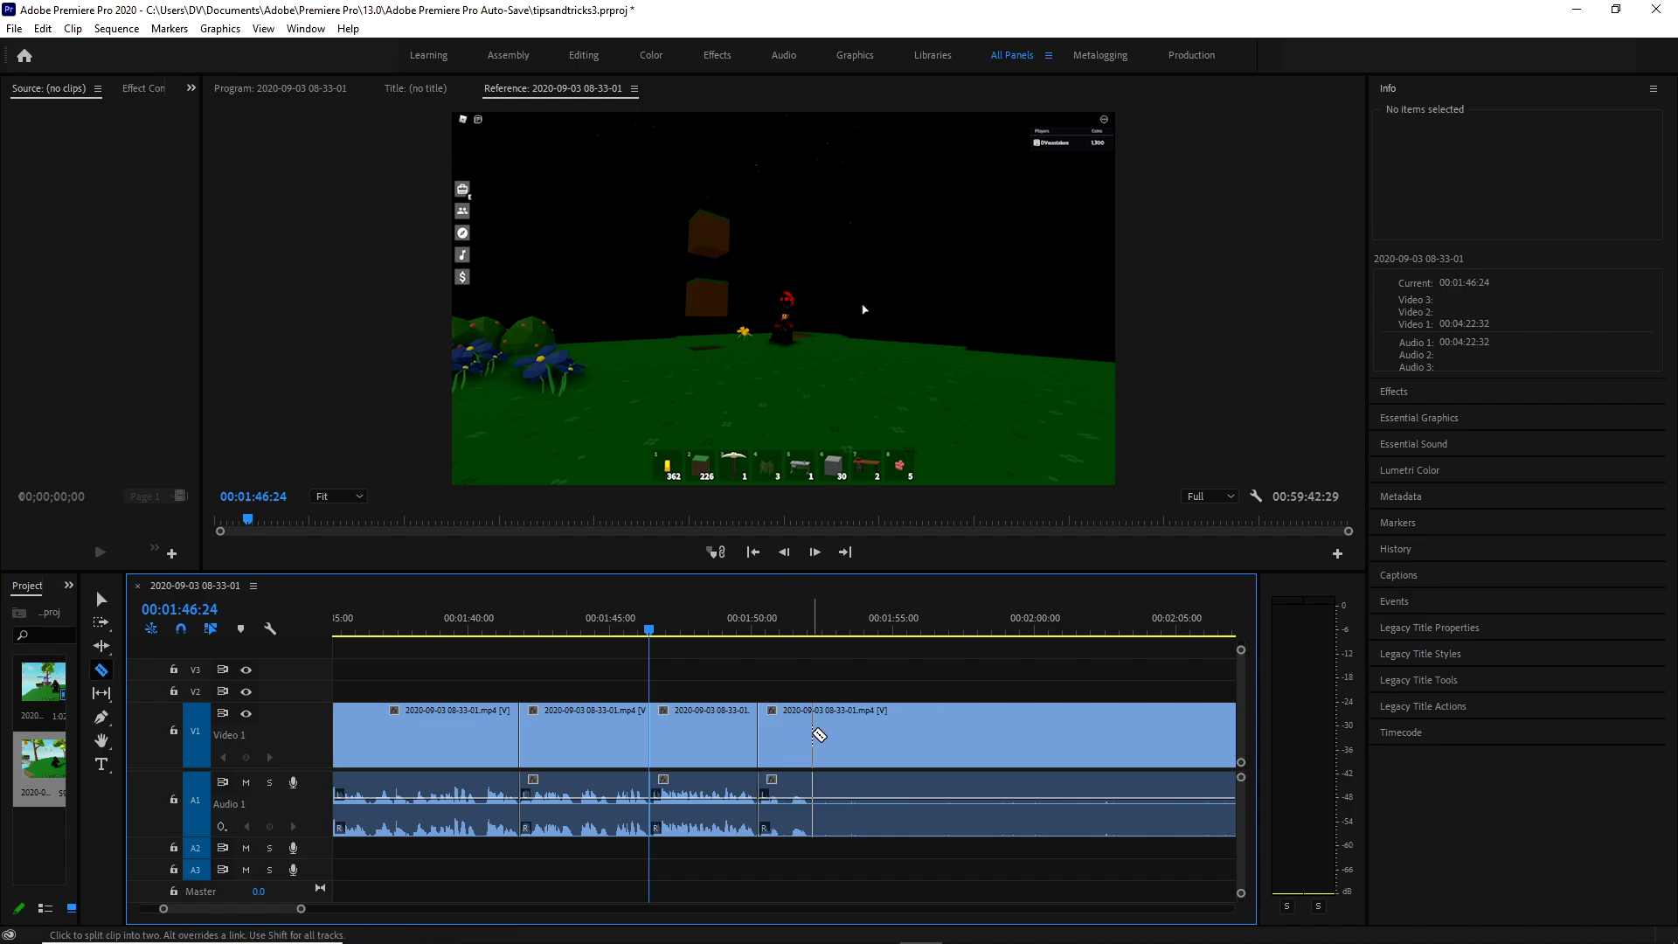
click(812, 735)
click(996, 726)
key(v)
click(920, 734)
key(shift+Delete)
key(Down)
key(Down)
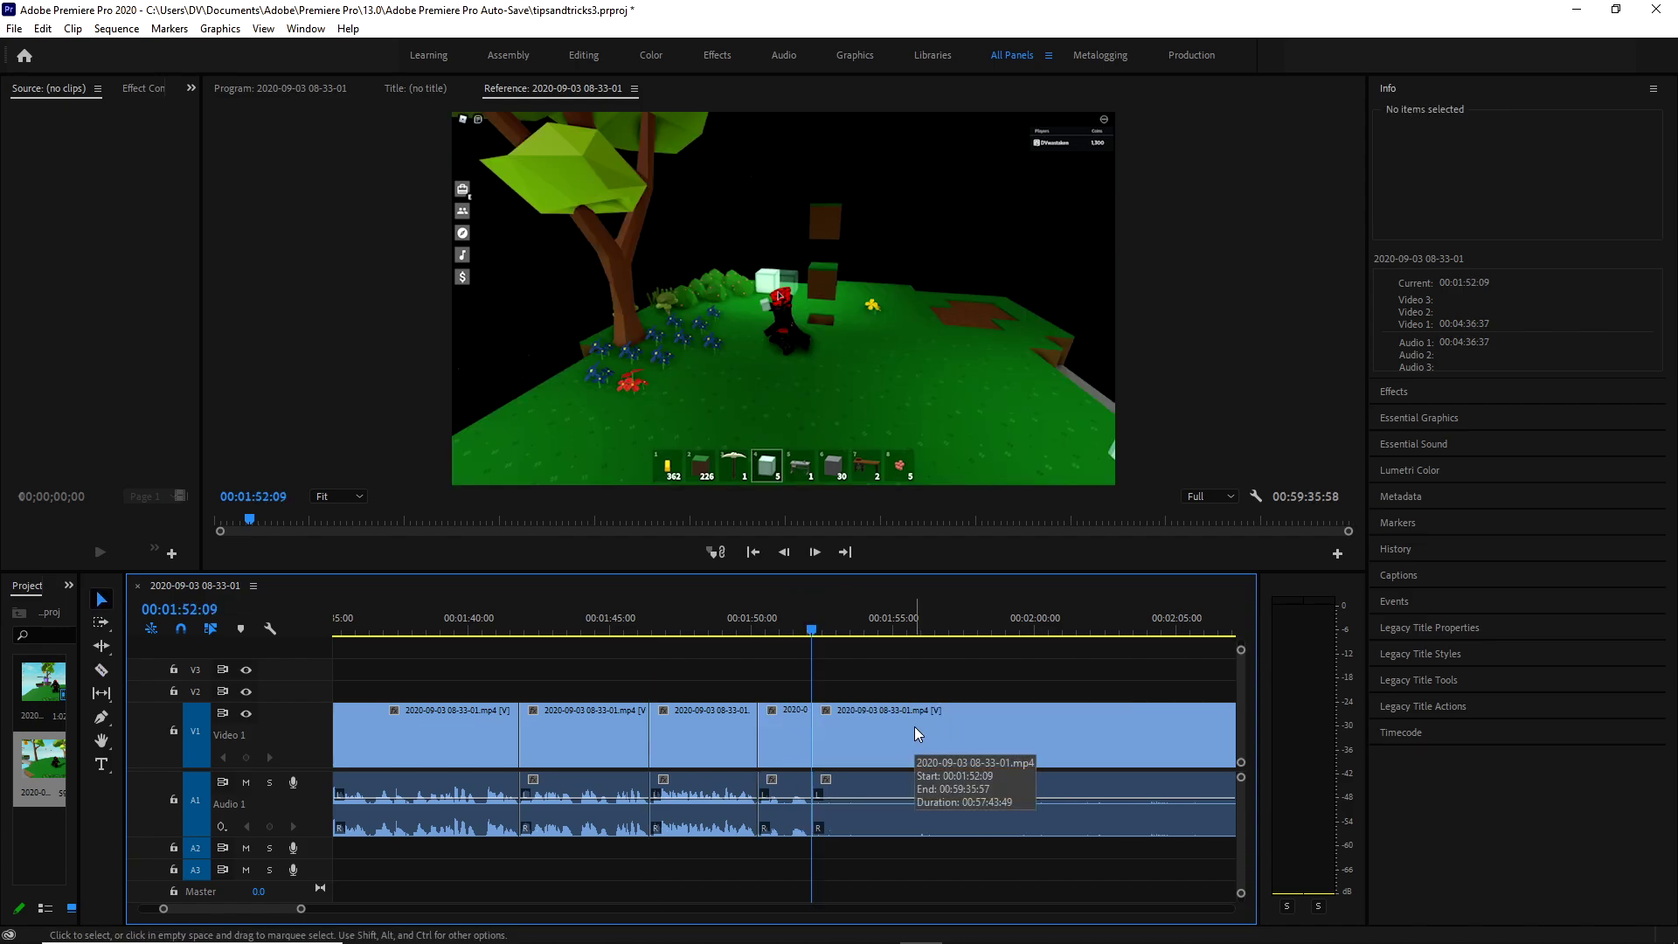
Cut out the remaining silence from 00:01:52:09 to about 00:02:12:20 and close the gap.
scroll(874, 721, down, 5)
key(c)
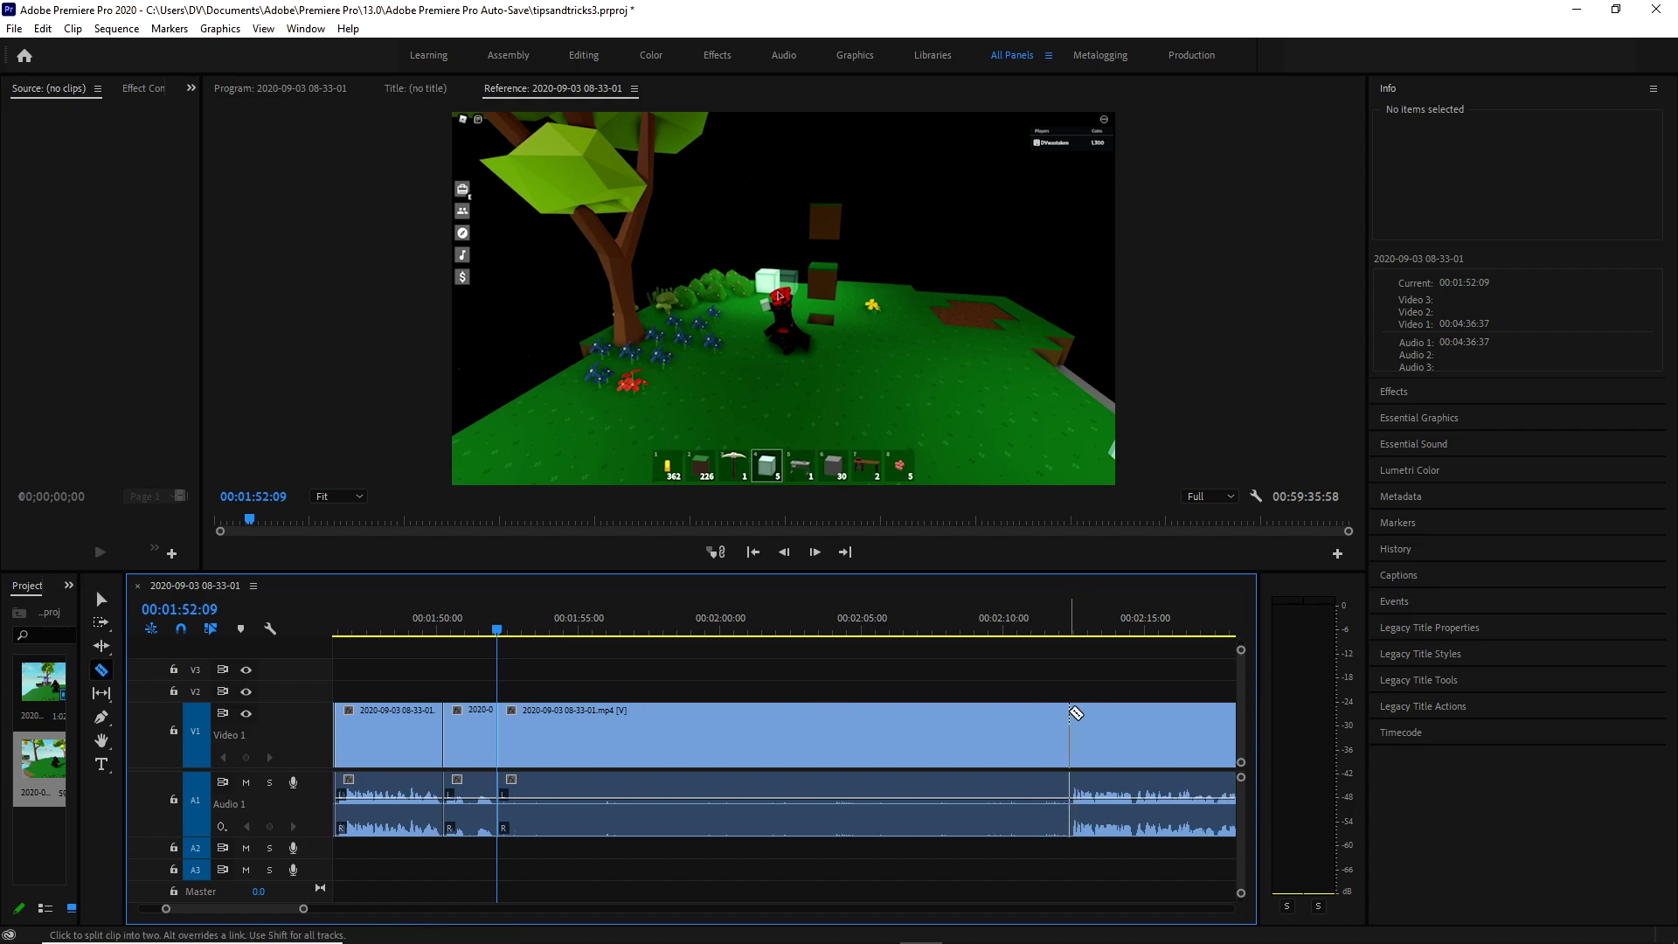
click(1072, 714)
key(v)
click(1003, 710)
key(shift+Delete)
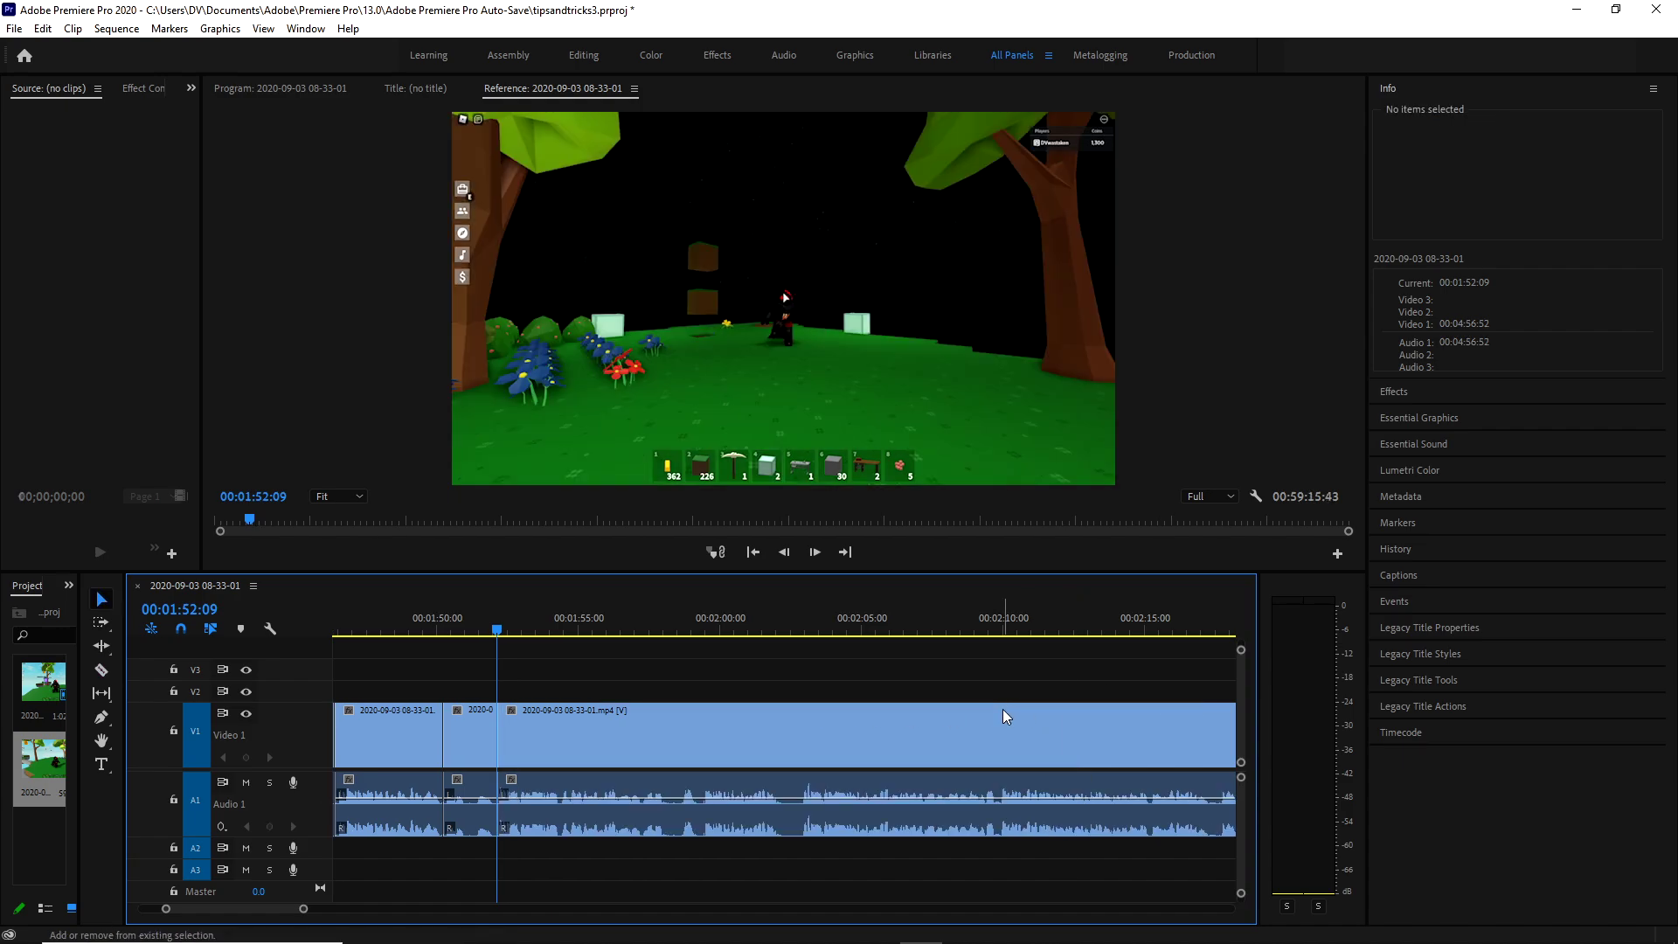
Cut out the short silent part from 00:02:02:02 to about 00:02:02:55 and close the gap.
key(c)
click(781, 715)
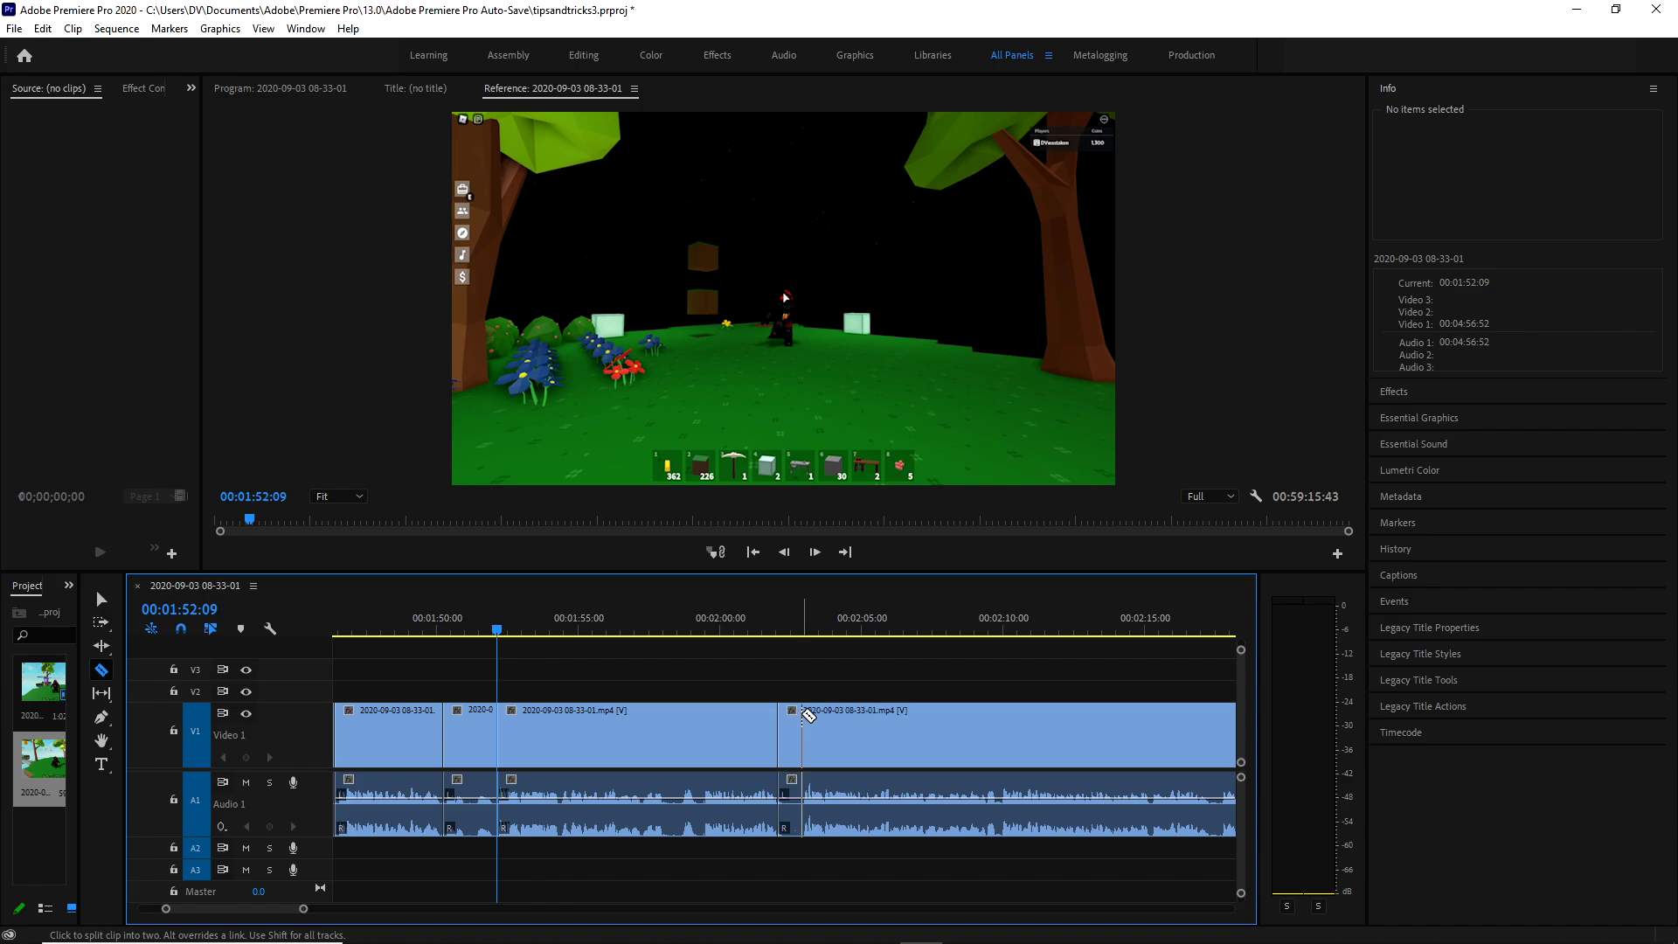
key(v)
key(Down)
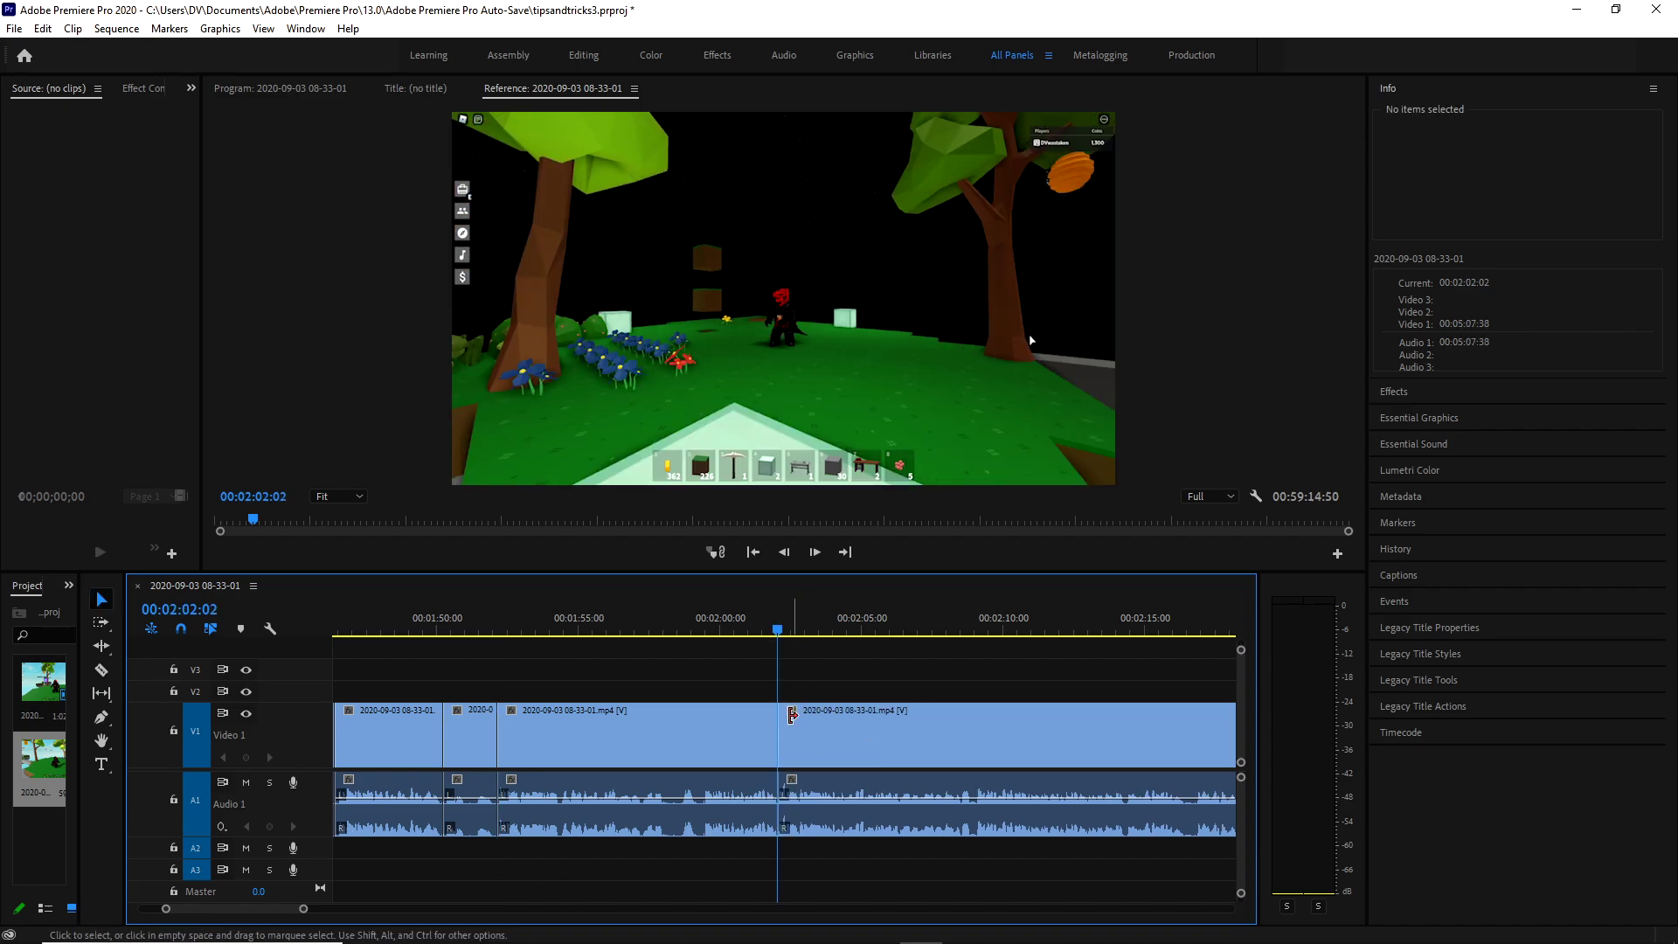
Cut out the short silent part from 00:02:23:28 to about 00:02:24:05 and close the gap.
scroll(874, 734, right, 5)
key(c)
click(864, 724)
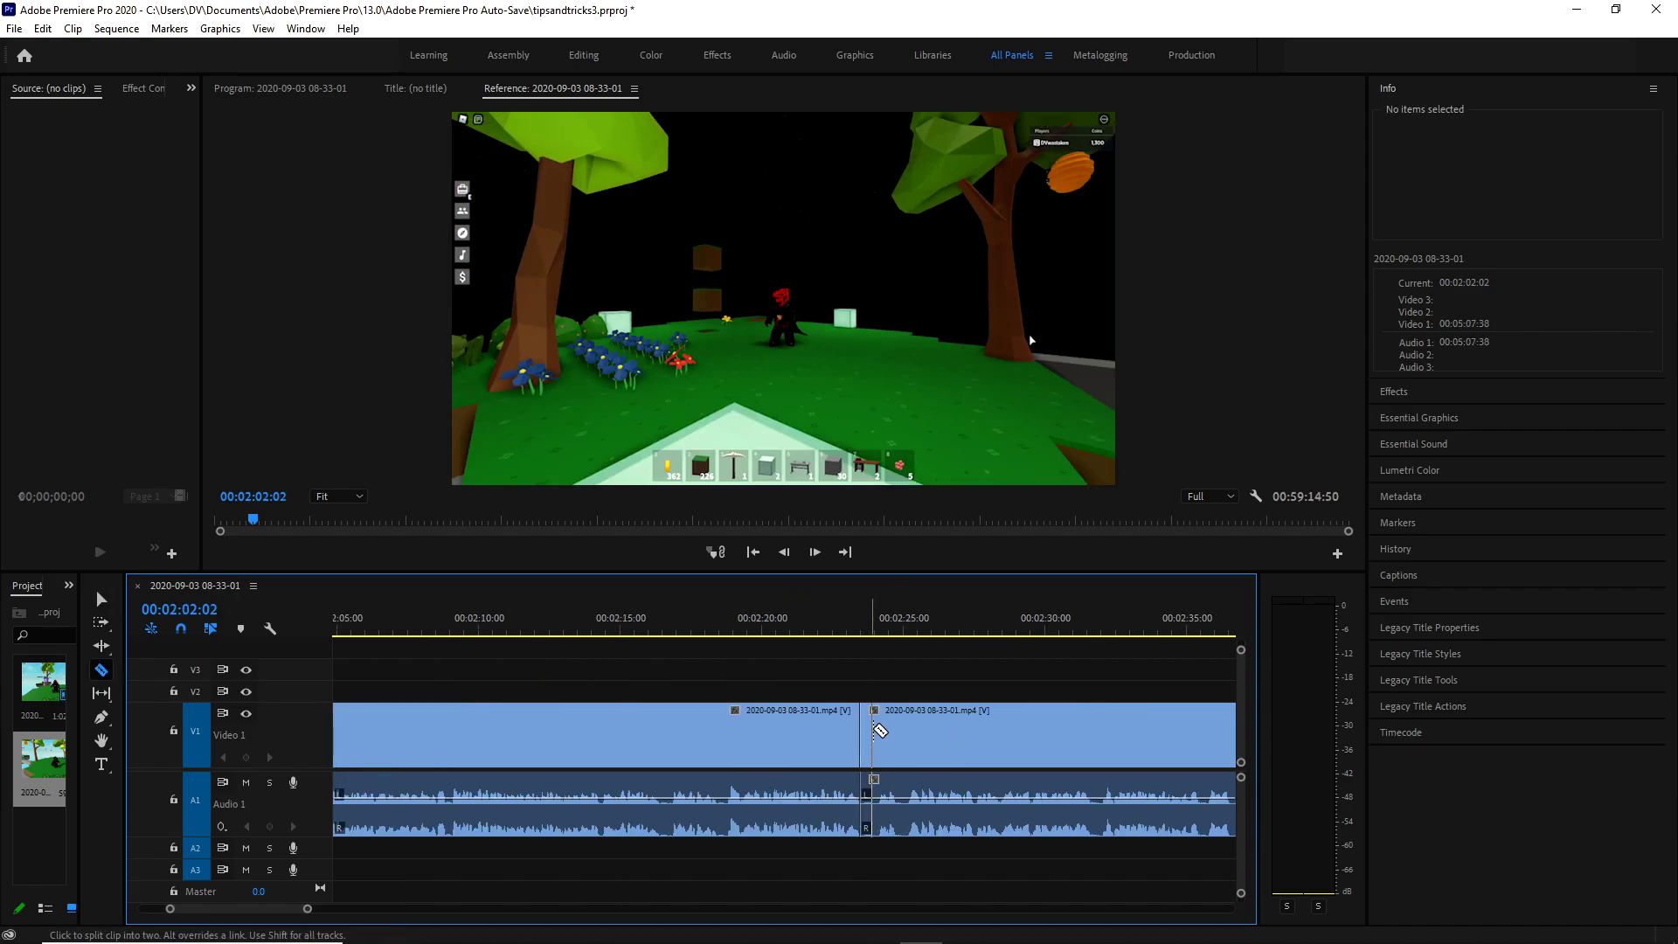
key(v)
click(870, 727)
key(shift+Delete)
Cut out the short silent part from 00:02:24:07 to about 00:02:24:26 and close the gap.
key(c)
click(589, 711)
click(600, 712)
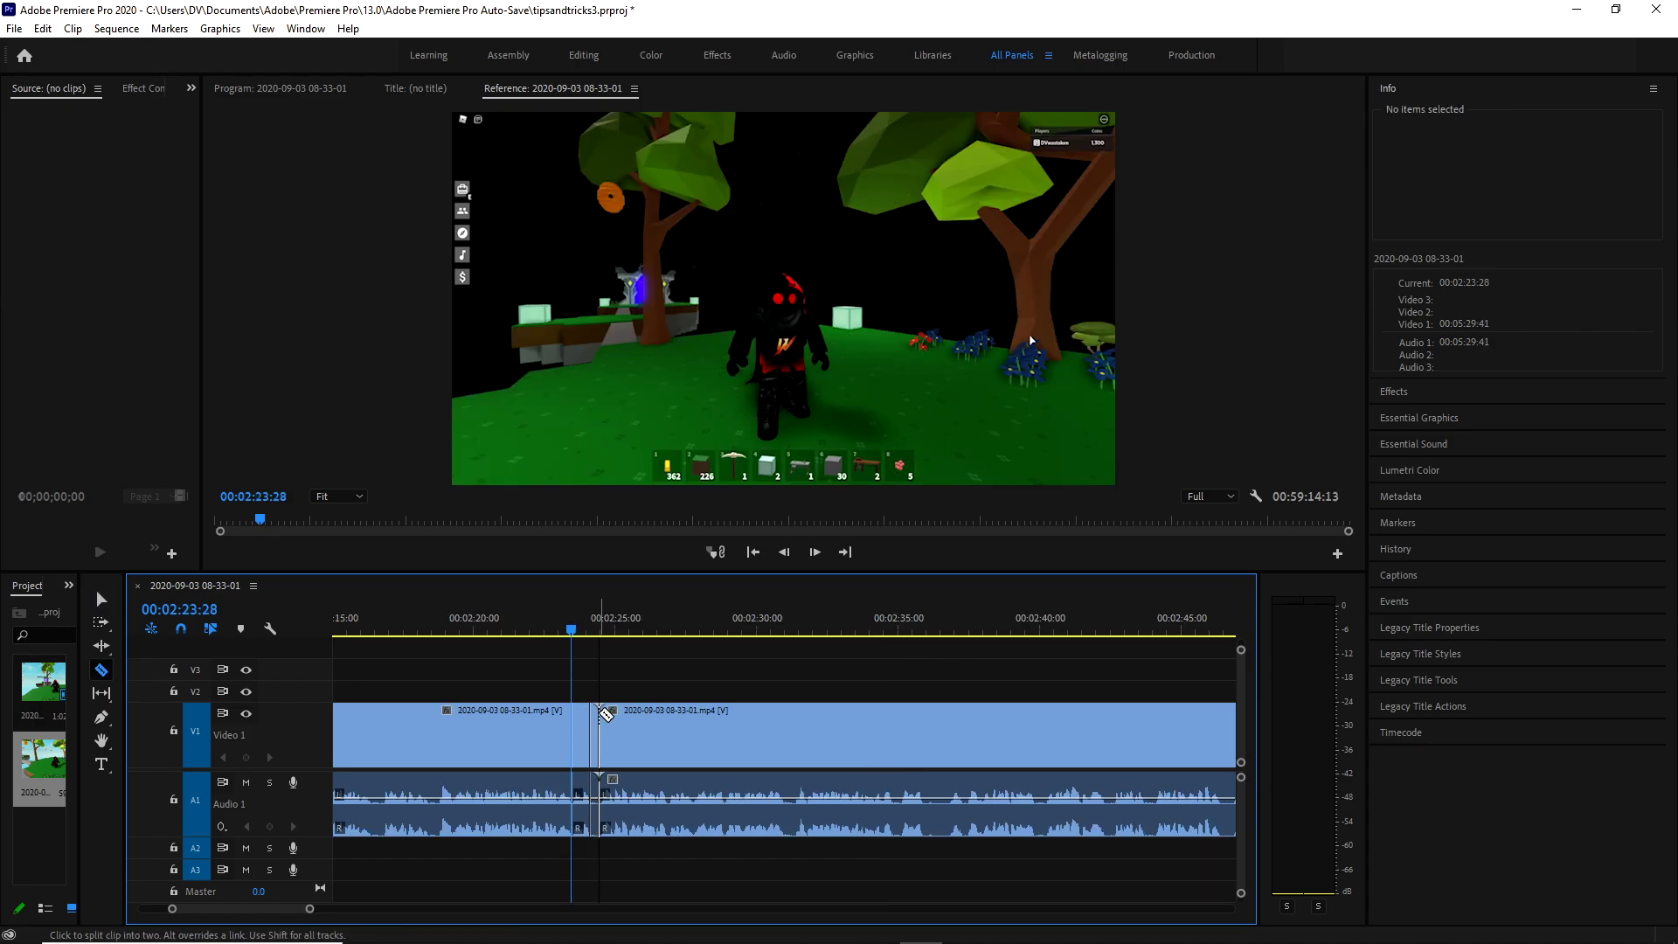
key(v)
click(594, 712)
key(shift+Delete)
key(Down)
Cut out the silent part from 00:02:35:36 to about 00:02:36:28 and close the gap.
key(c)
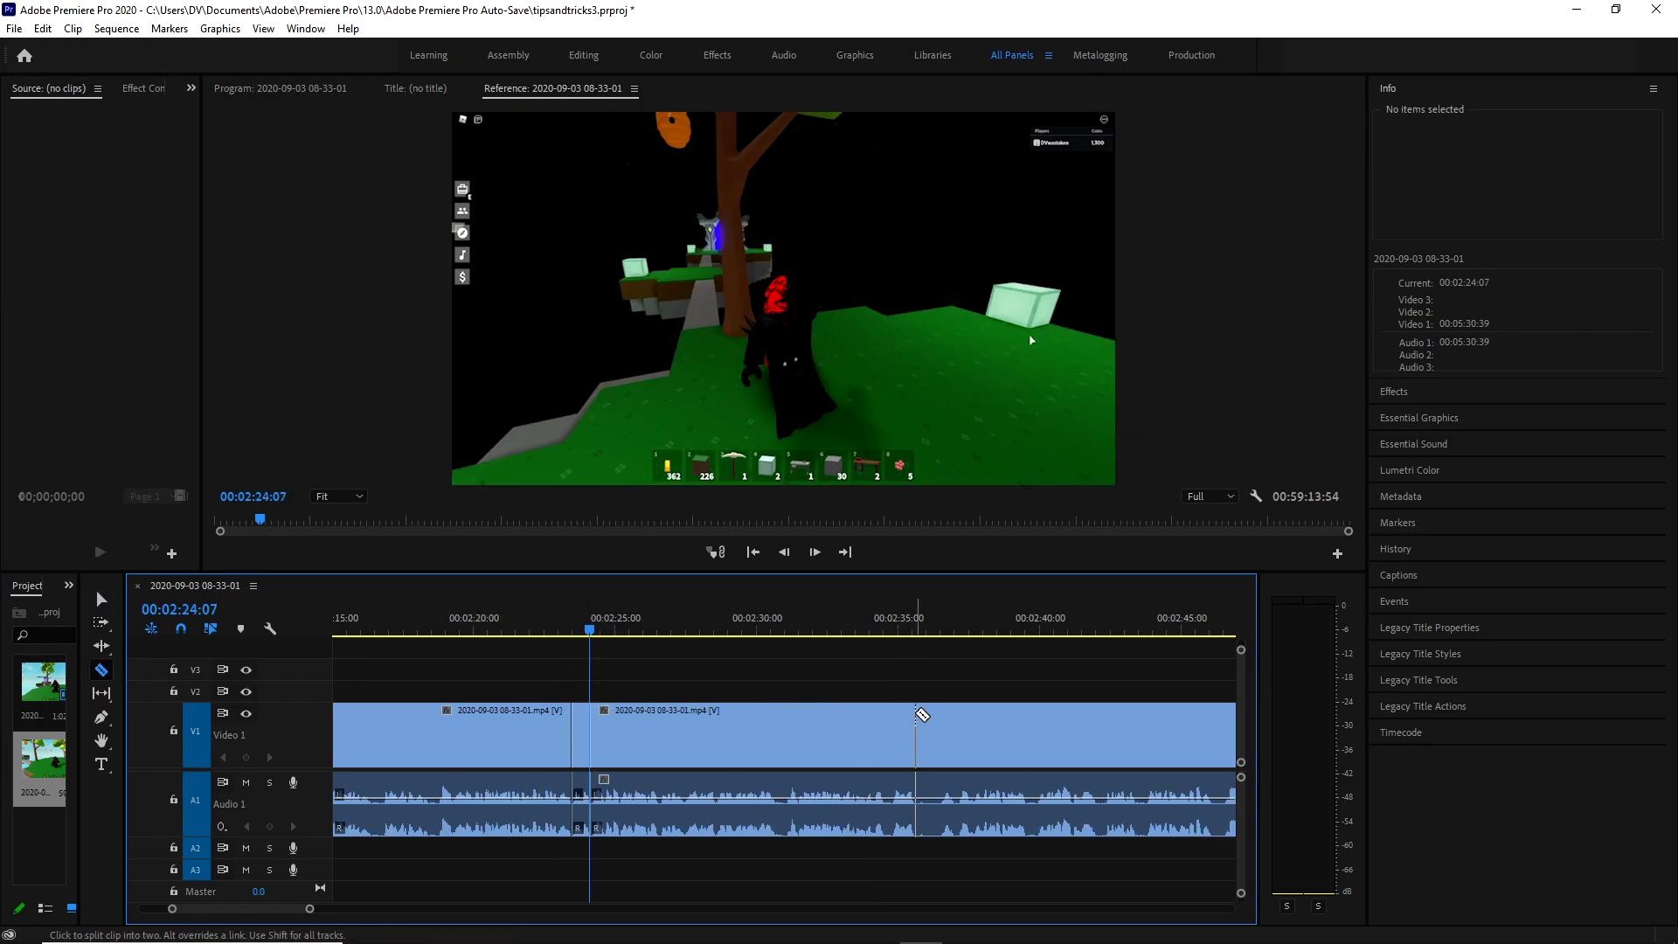
click(941, 712)
key(v)
click(929, 721)
key(shift+Delete)
key(Down)
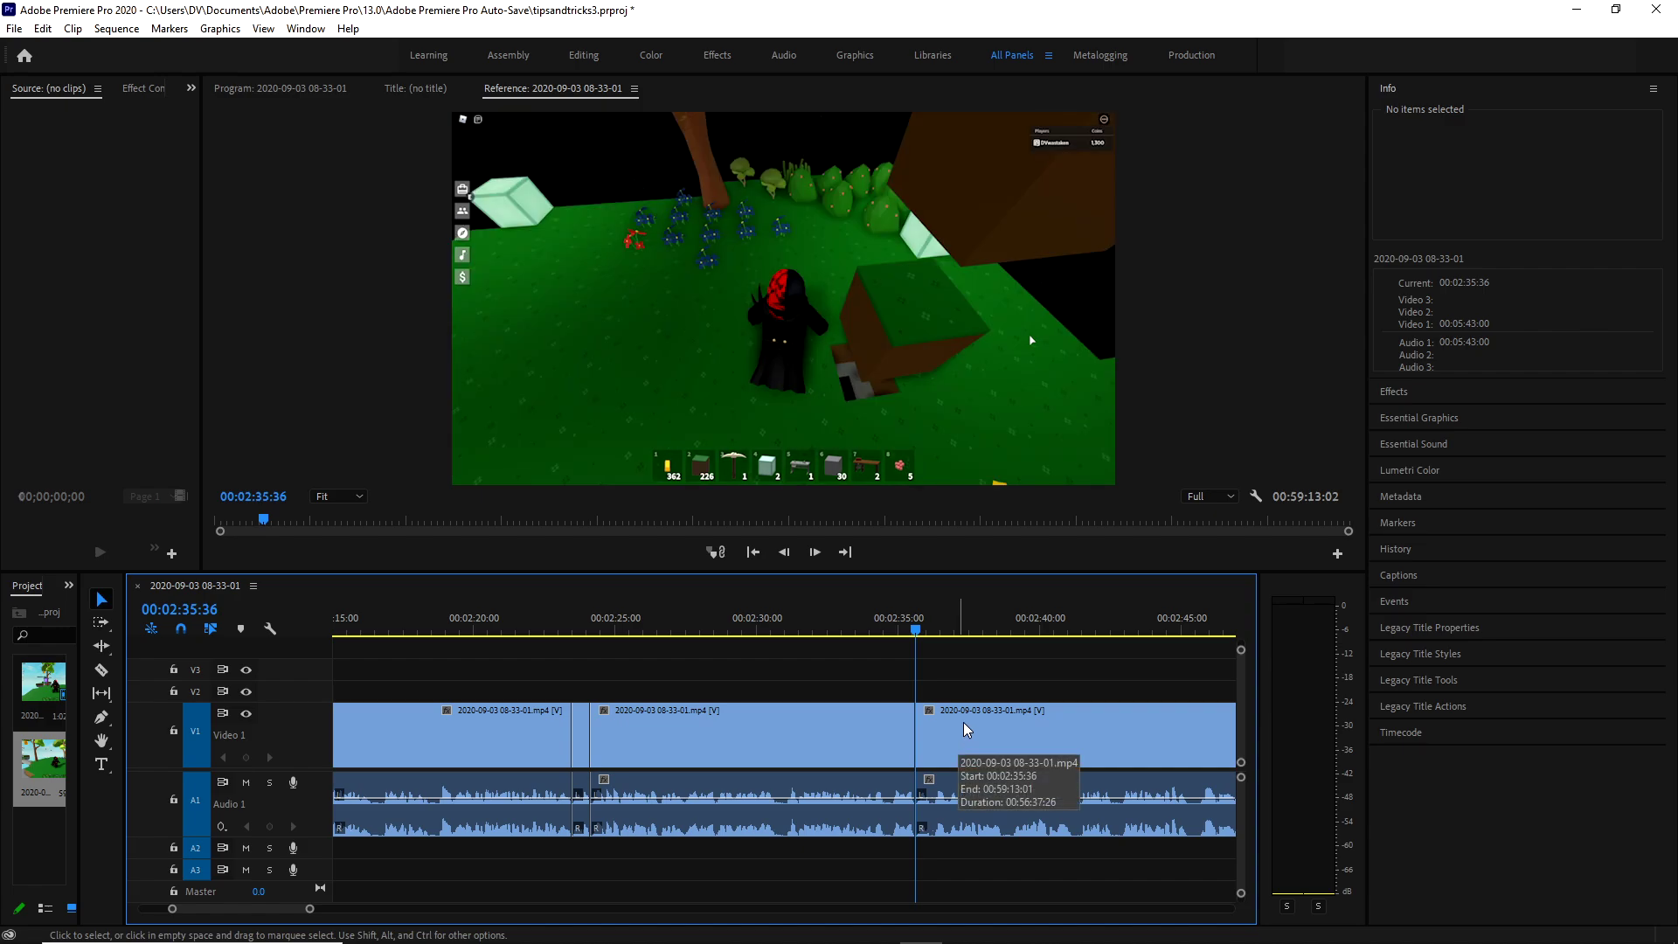
Cut out the silent parts from about 00:02:49:05 to 00:02:49:45 and from about 00:02:51:00 to 00:02:53:05, closing both gaps.
scroll(964, 727, down, 4)
key(c)
click(878, 725)
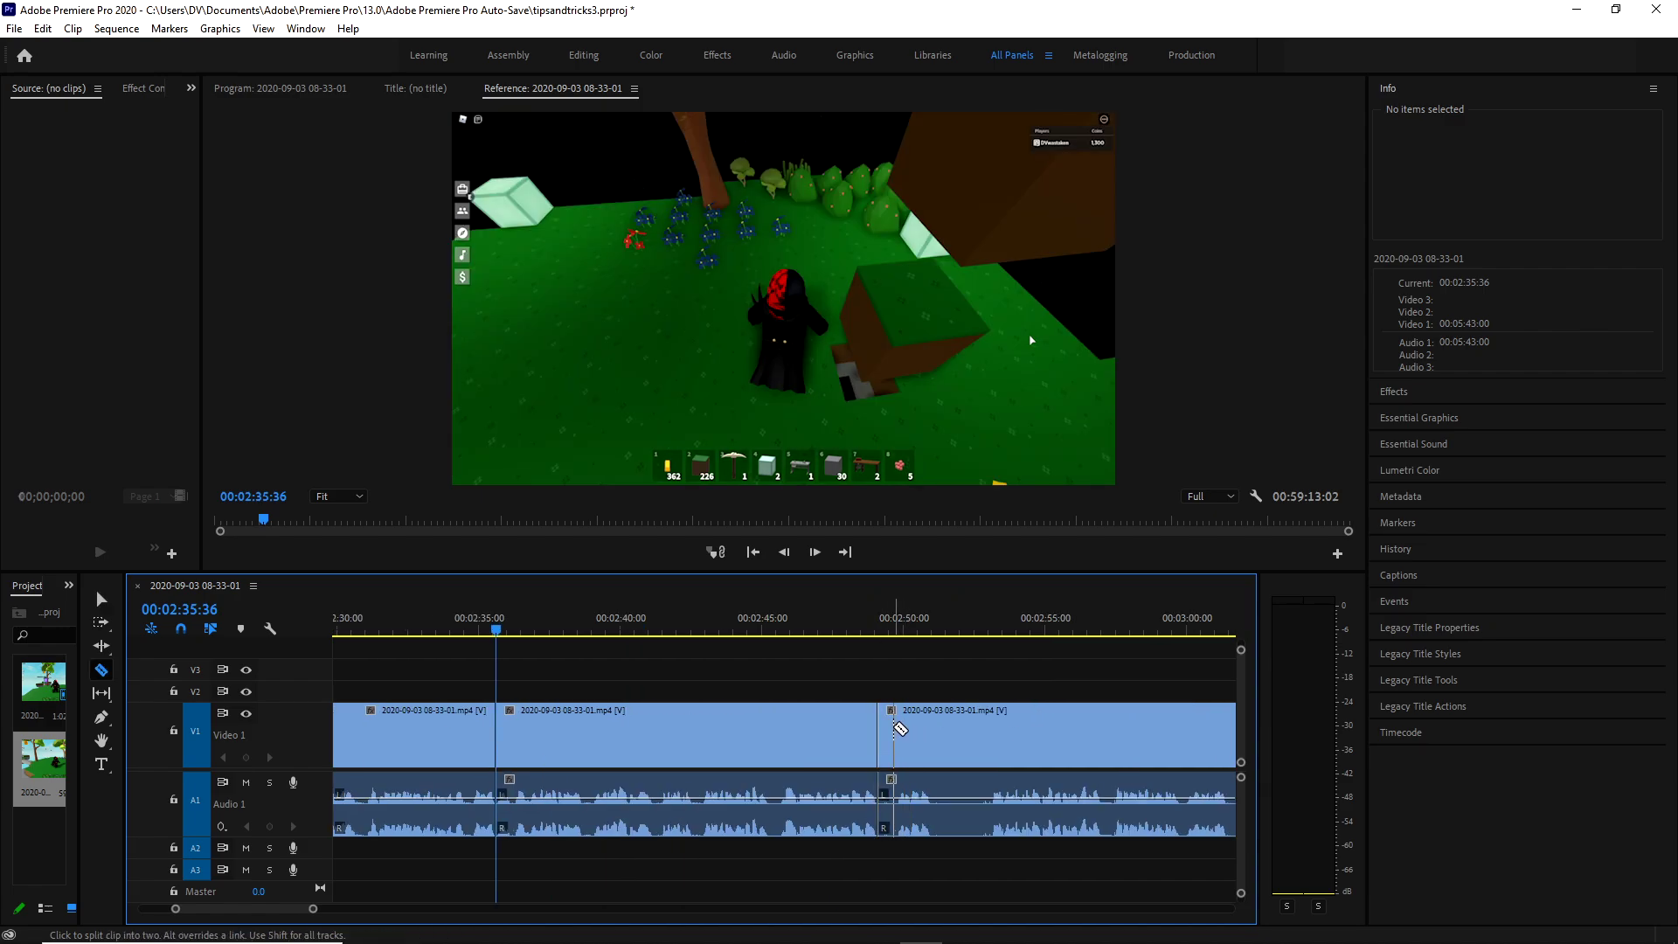
click(897, 728)
click(931, 733)
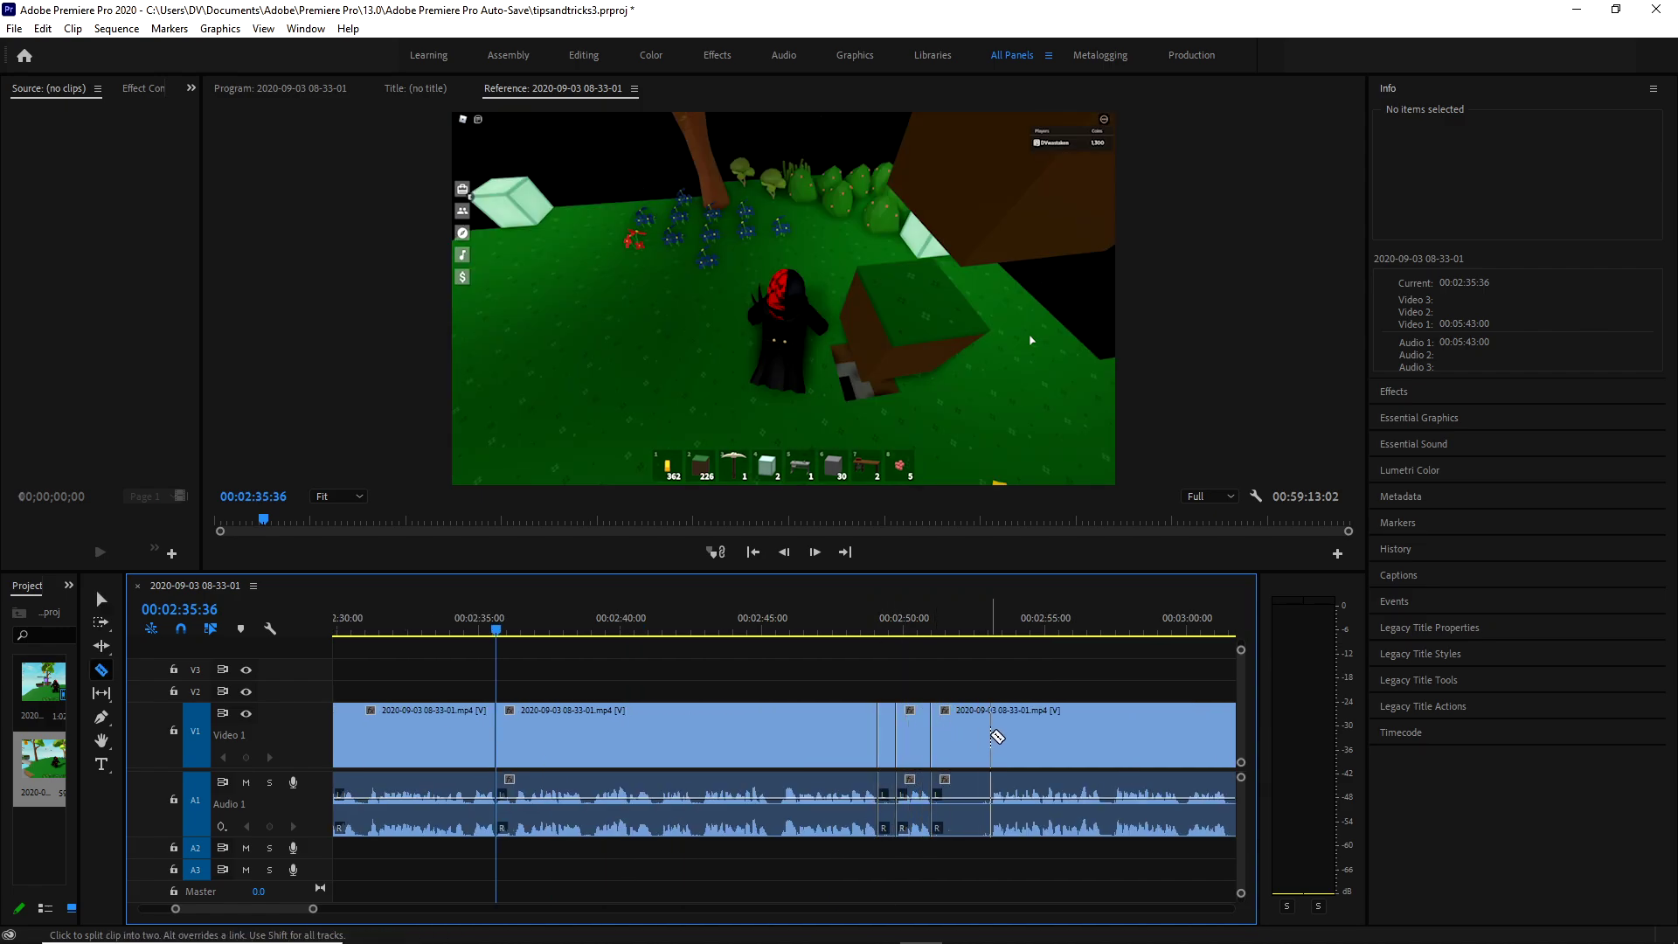
click(991, 737)
key(v)
click(961, 739)
shift+click(890, 744)
key(shift+Delete)
Cut out the short silent part from 00:02:54:10 to 00:02:54:37 and close the gap.
scroll(887, 729, down, 6)
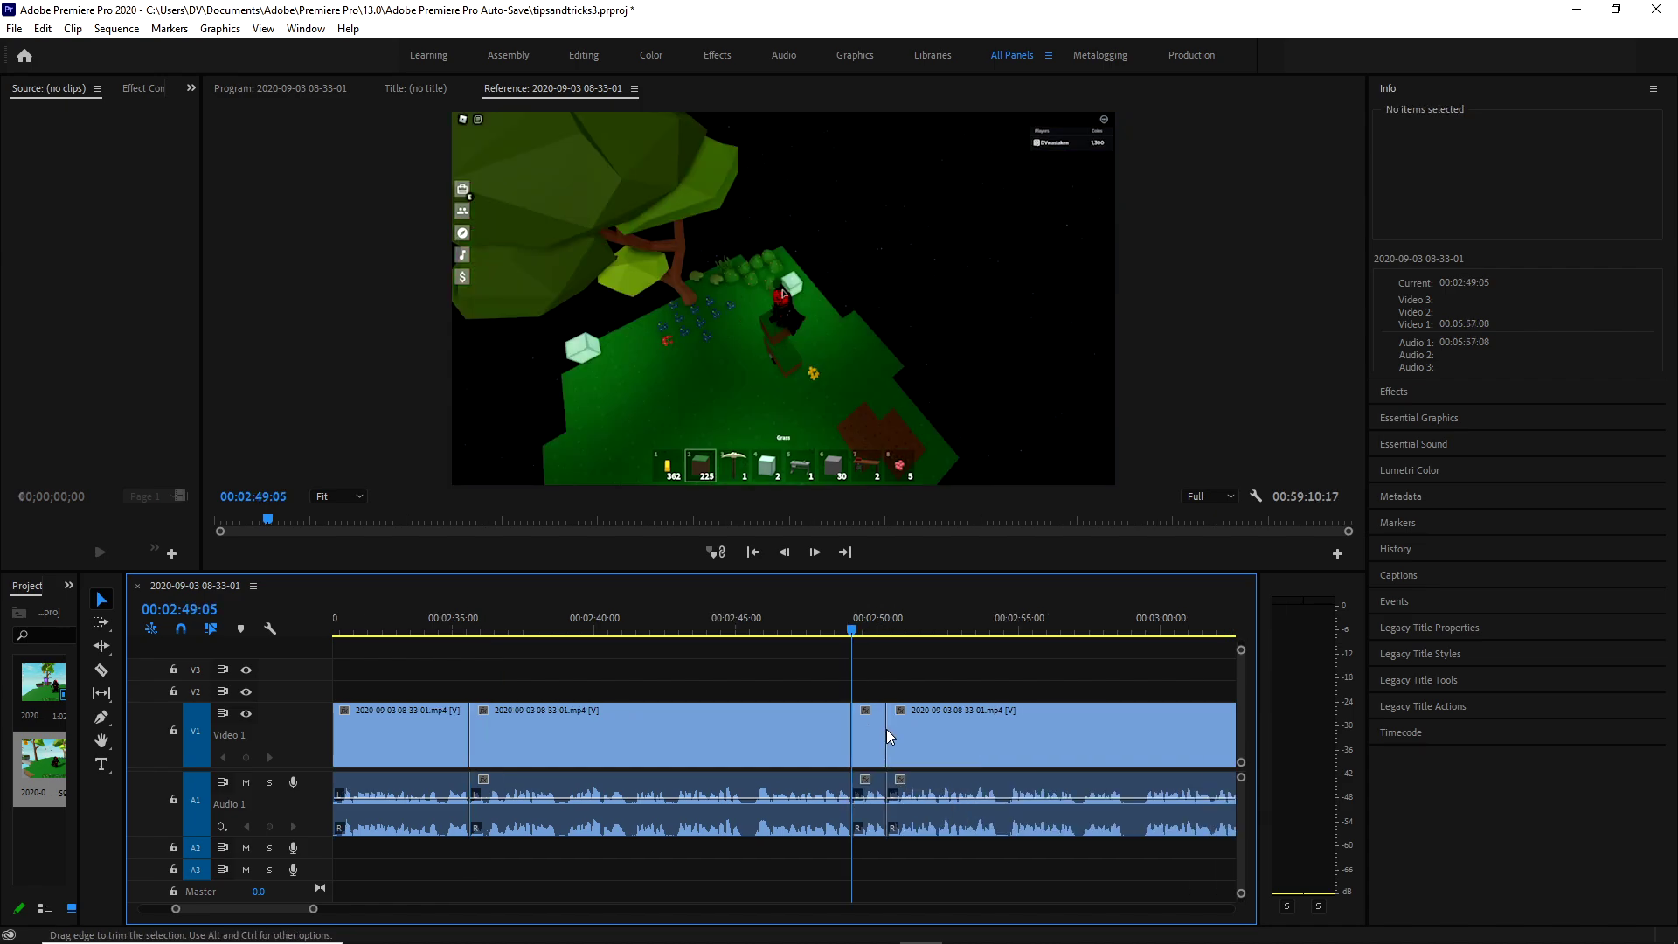
key(c)
click(865, 713)
click(879, 714)
key(v)
click(872, 721)
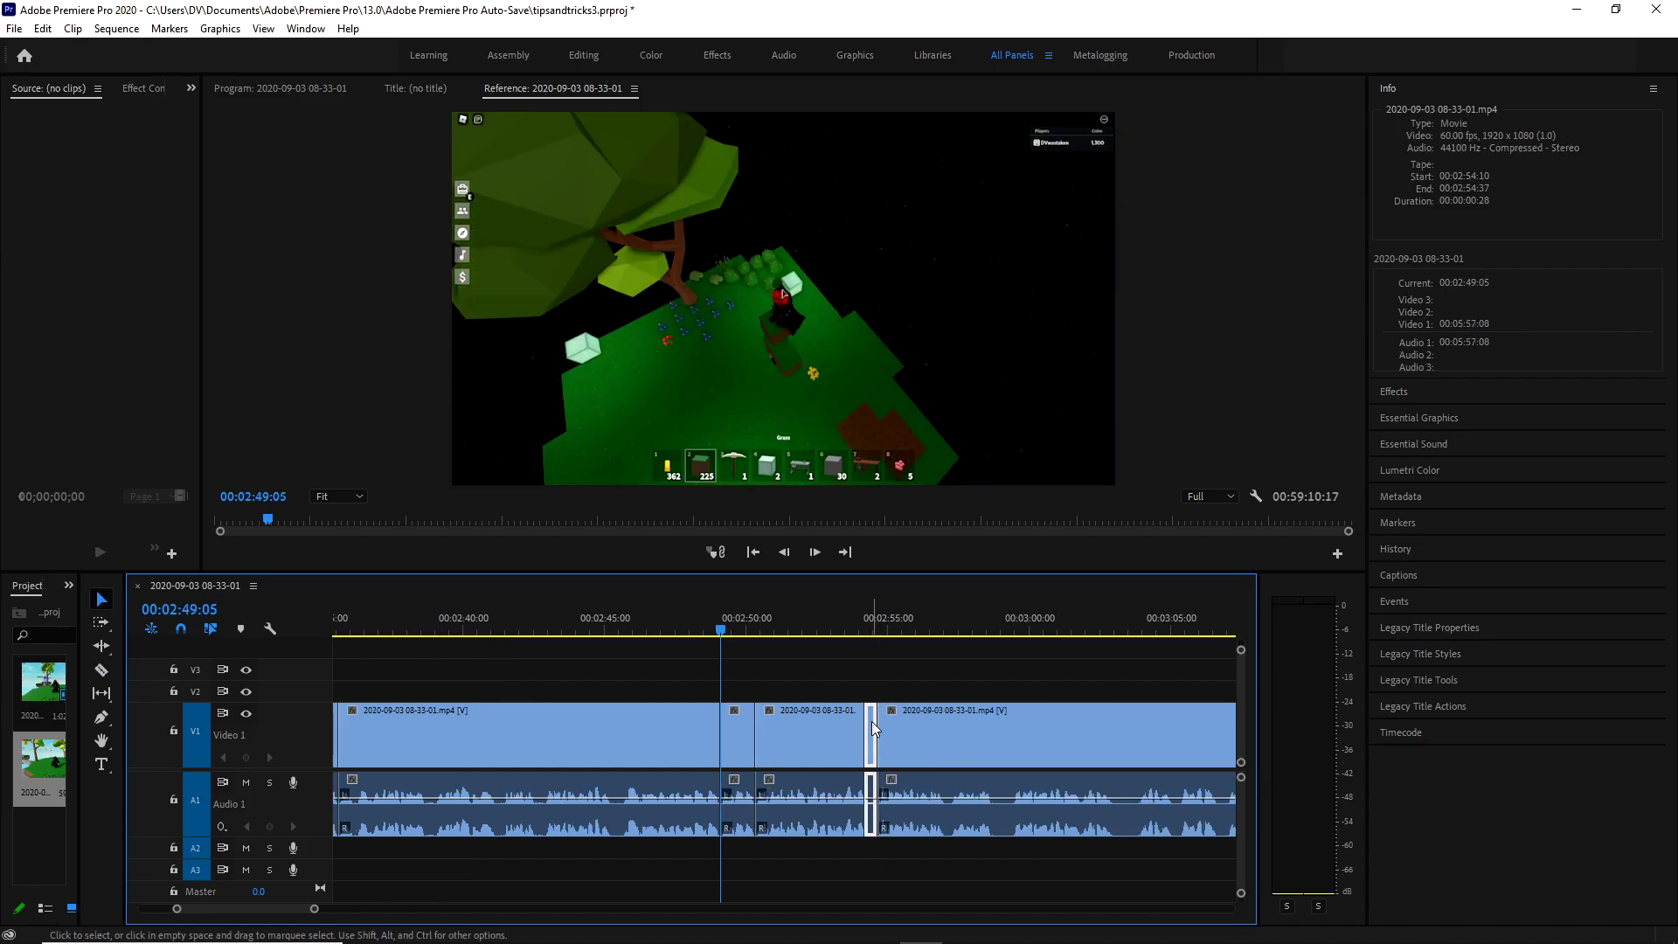
key(shift+Delete)
Cut out the short silent part from 00:02:58:17 to about 00:02:58:54 and close the gap.
scroll(868, 721, down, 4)
key(c)
click(771, 724)
click(789, 724)
key(shift+Delete)
key(Down)
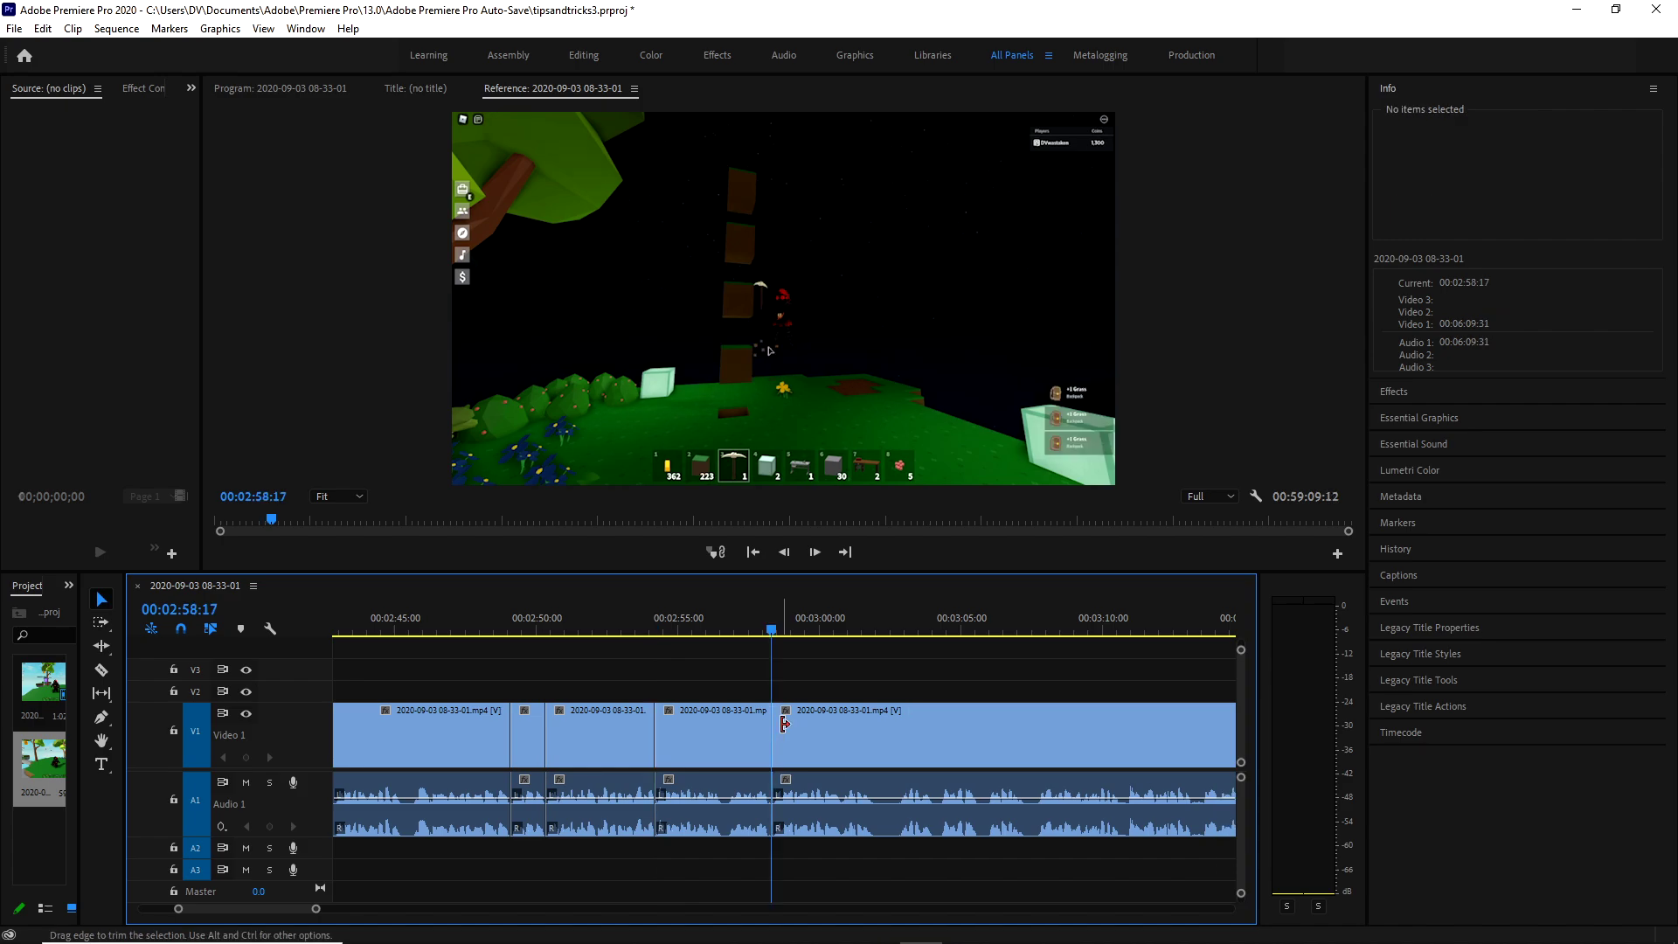
Cut out the silent part from 00:03:01:51 to about 00:03:02:47 and close the gap.
scroll(780, 723, down, 3)
key(c)
click(717, 731)
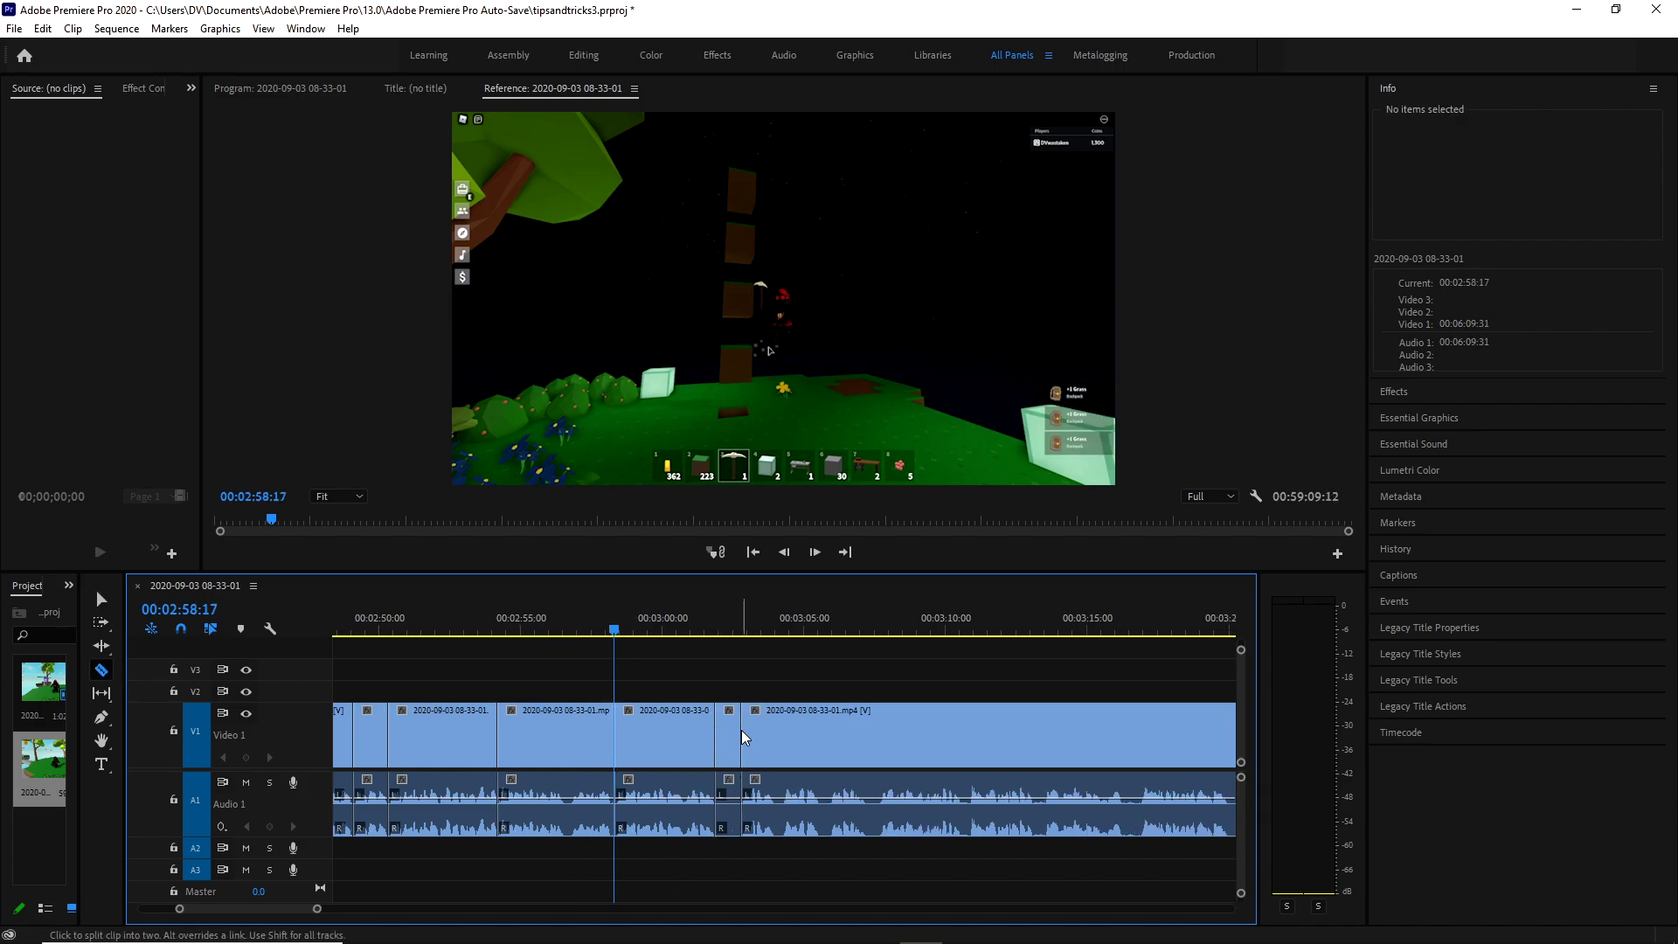
key(v)
key(Down)
Cut out the silent part from 00:03:19:03 to about 00:03:19:53 and close the gap.
scroll(739, 730, down, 3)
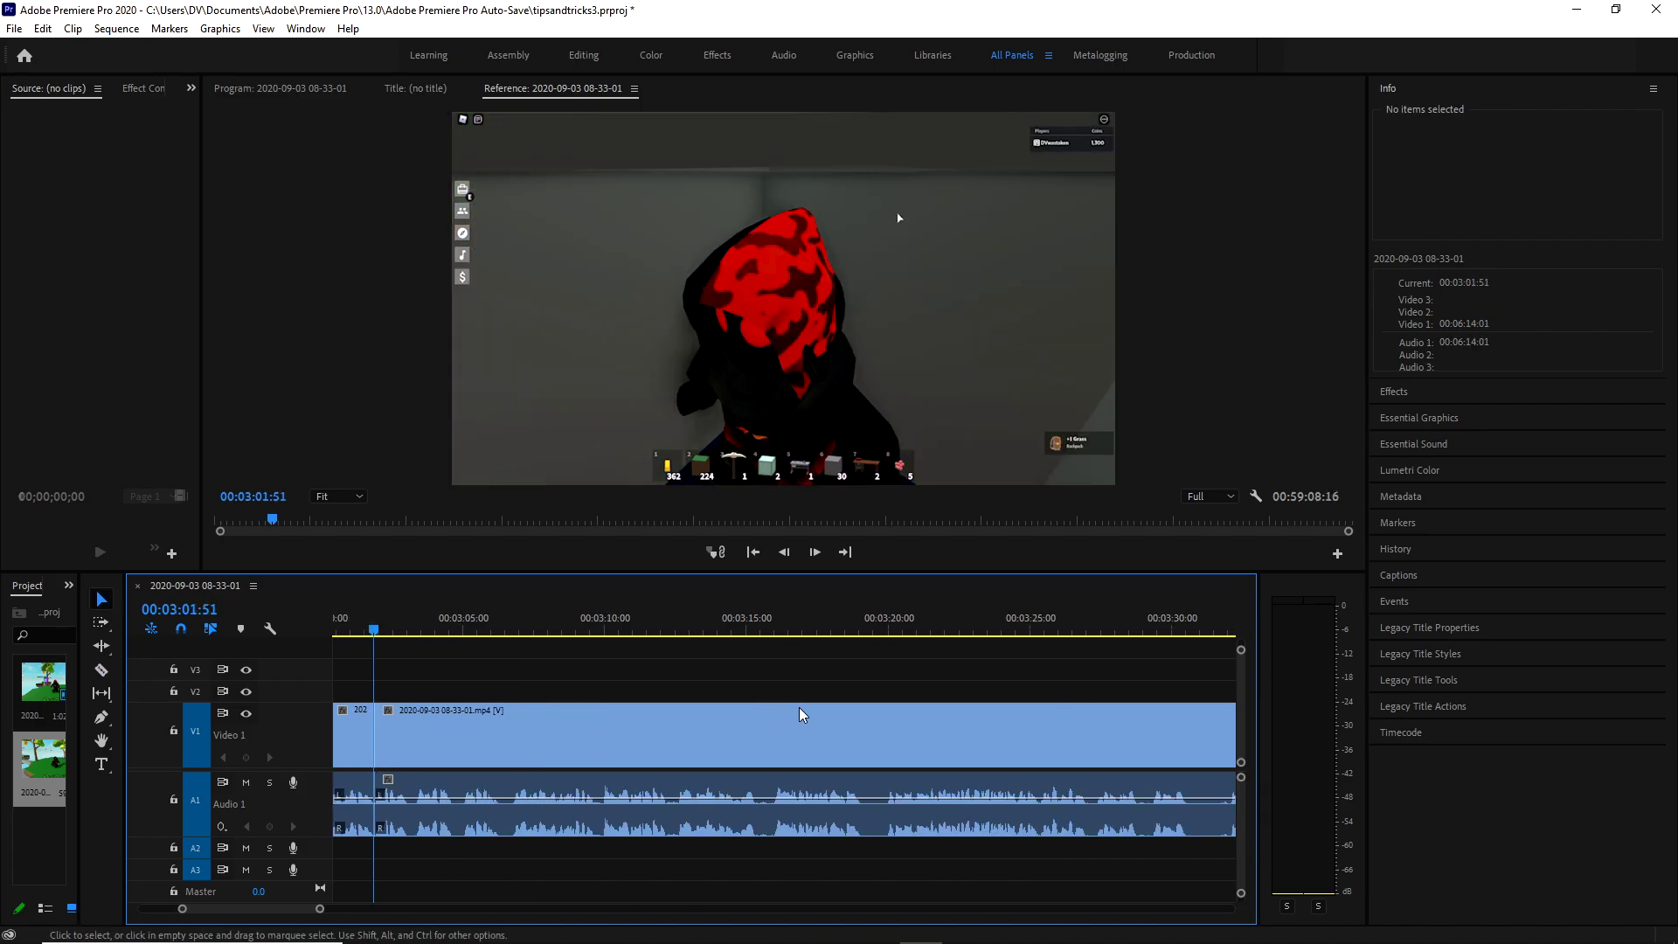
key(c)
key(Down)
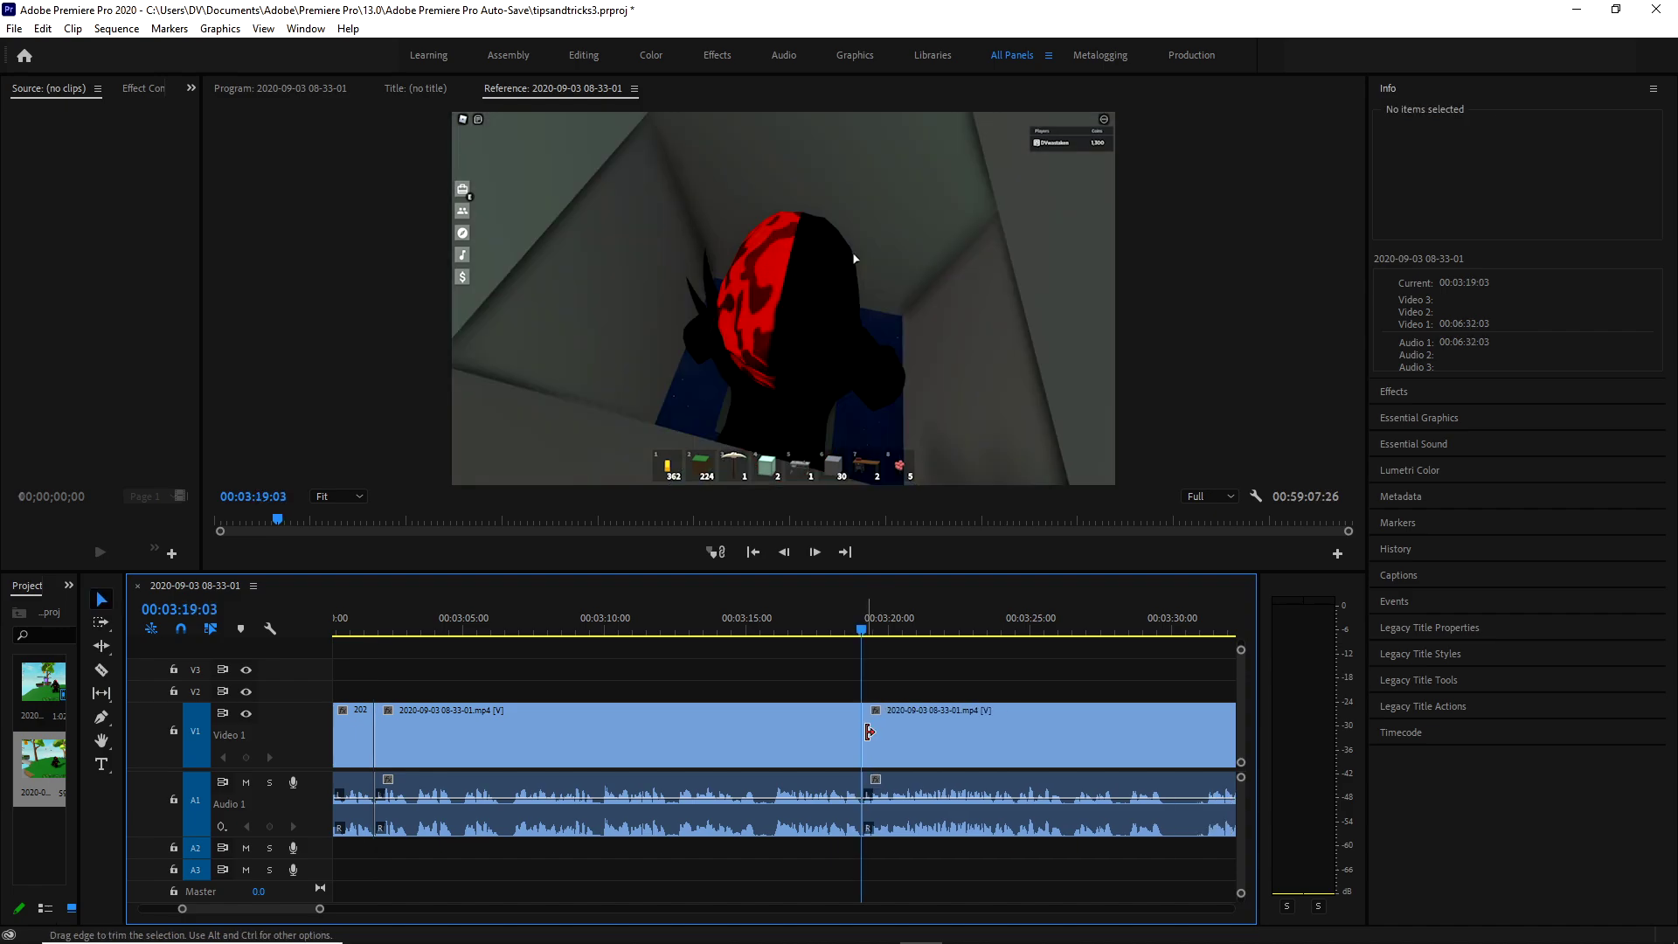
Cut out the silent part from 00:03:29:47 to 00:03:31:09 and close the gap.
scroll(883, 734, down, 3)
click(875, 737)
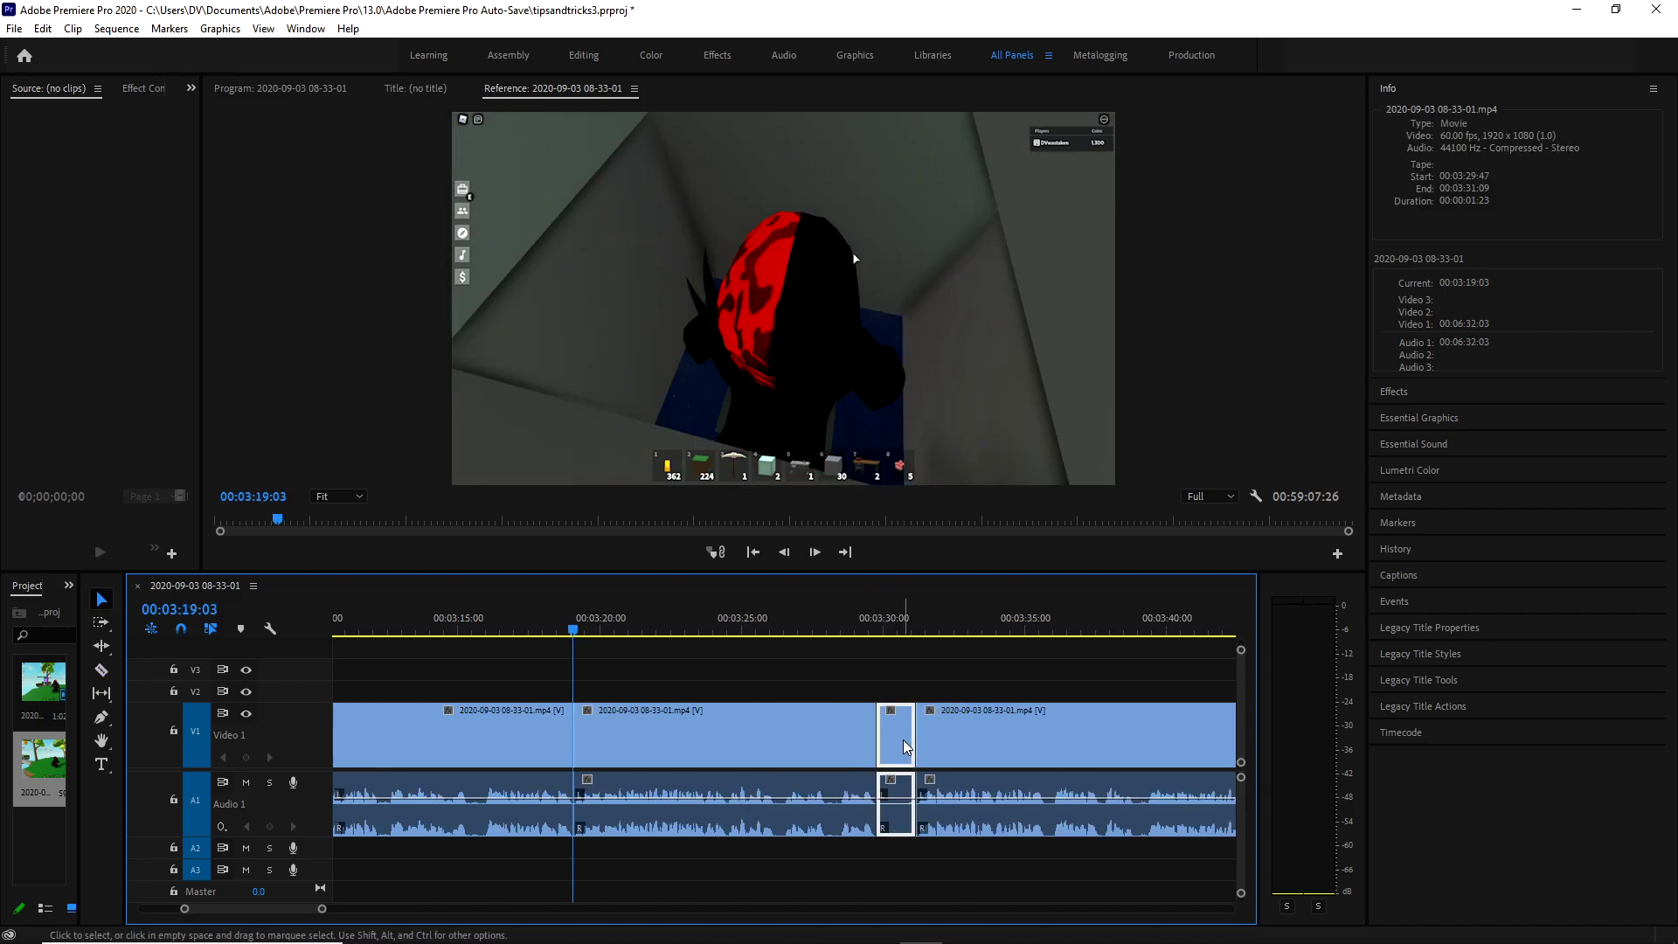
key(Down)
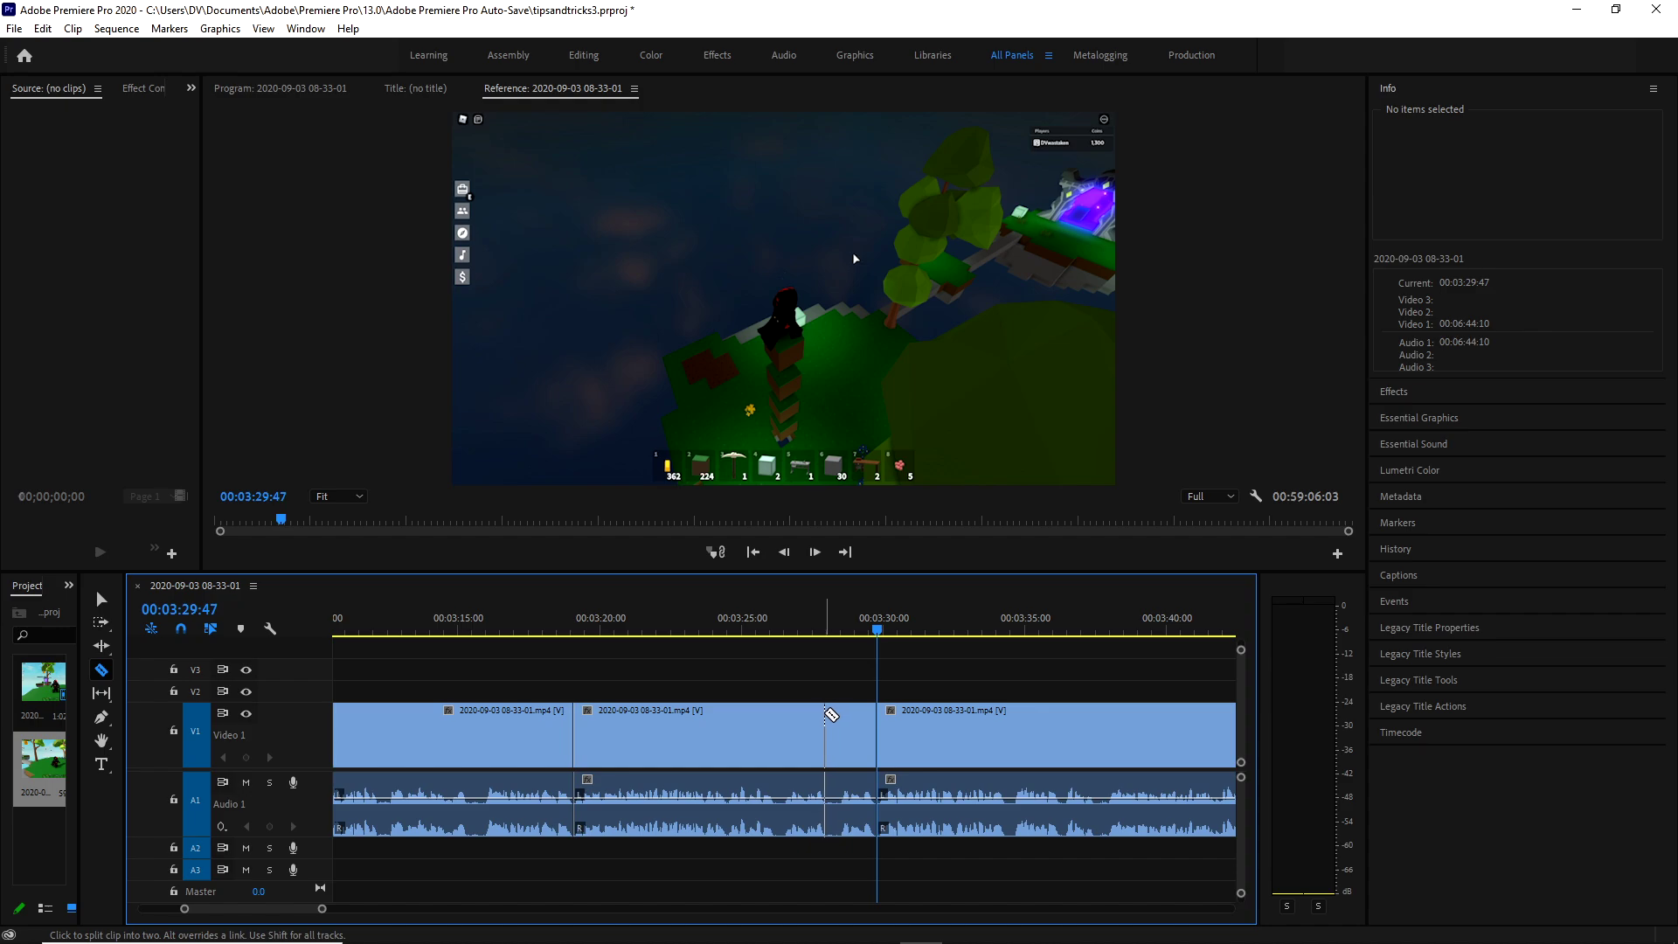
Cut out the short silent part from 00:03:27:56 to about 00:03:28:27 and close the gap.
click(838, 712)
key(v)
click(831, 715)
key(shift+Delete)
Cut out the short silent part from 00:03:47:05 to 00:03:47:45 and close the gap.
scroll(830, 710, down, 7)
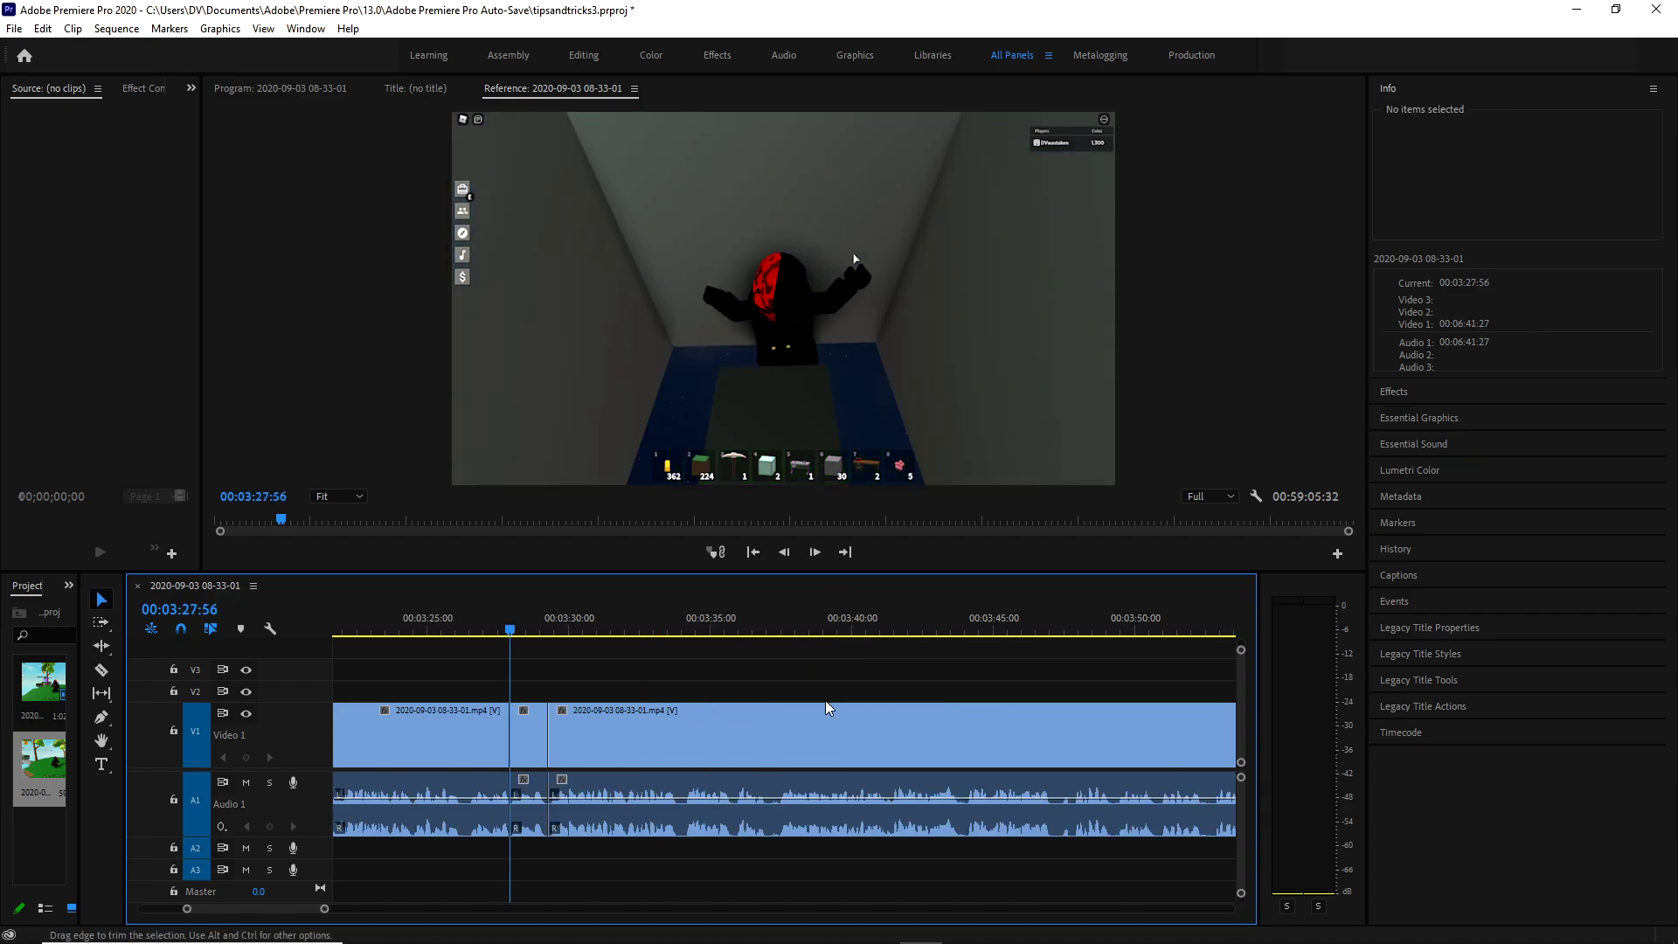
key(c)
click(999, 716)
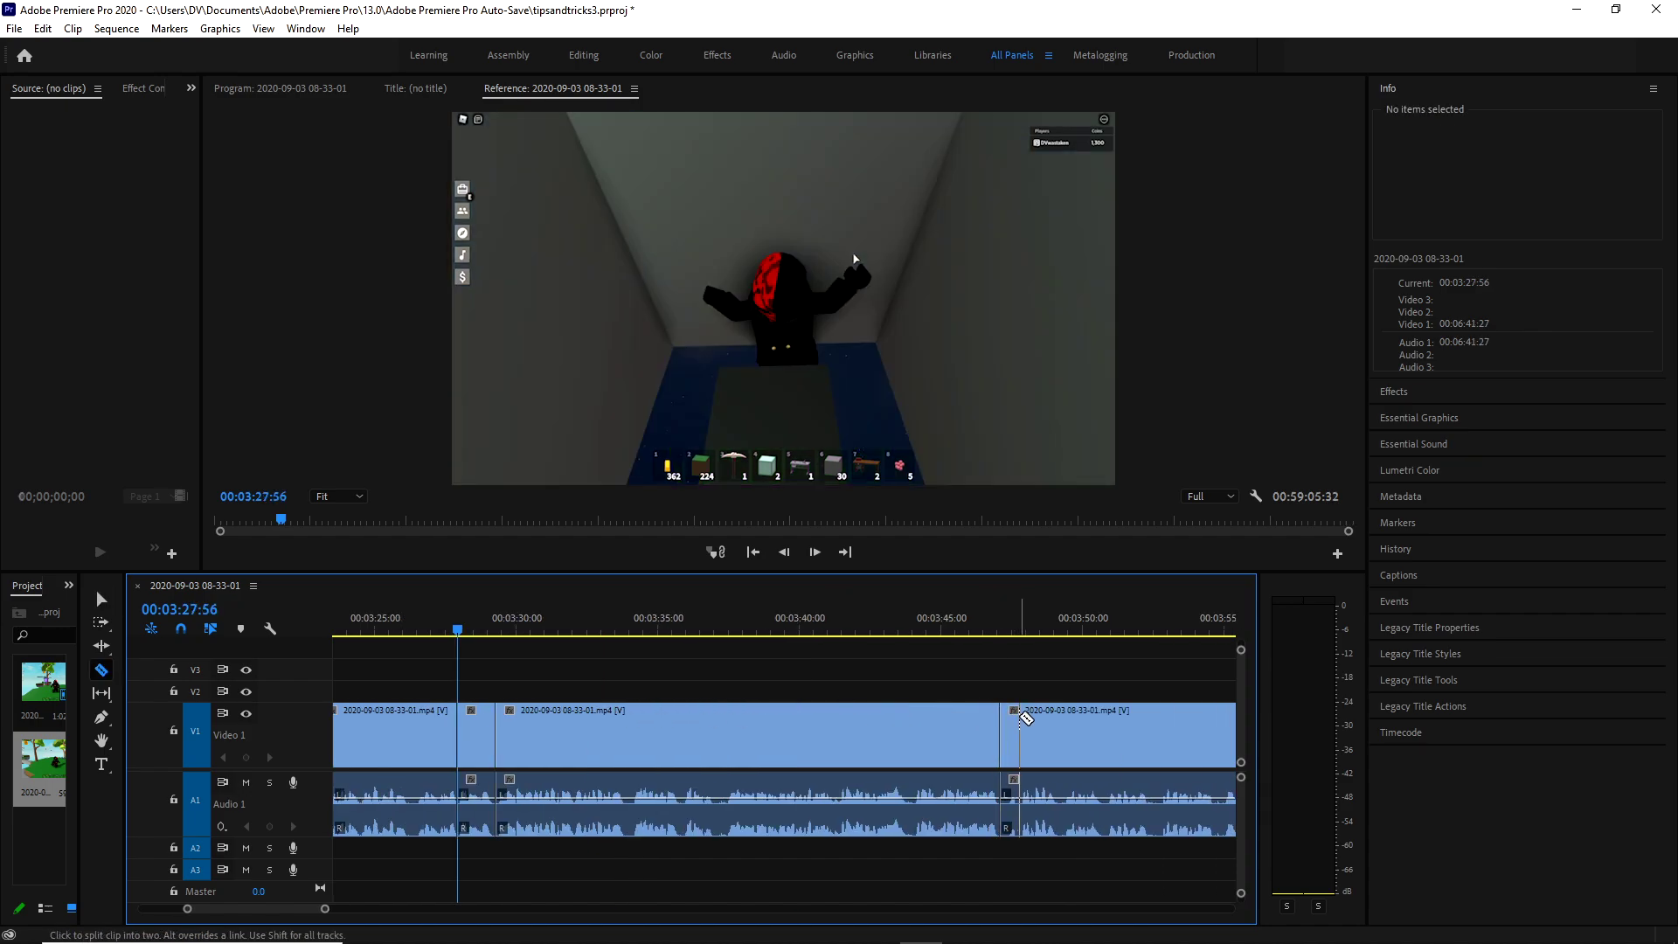
click(1019, 715)
key(v)
click(1008, 724)
key(shift+Delete)
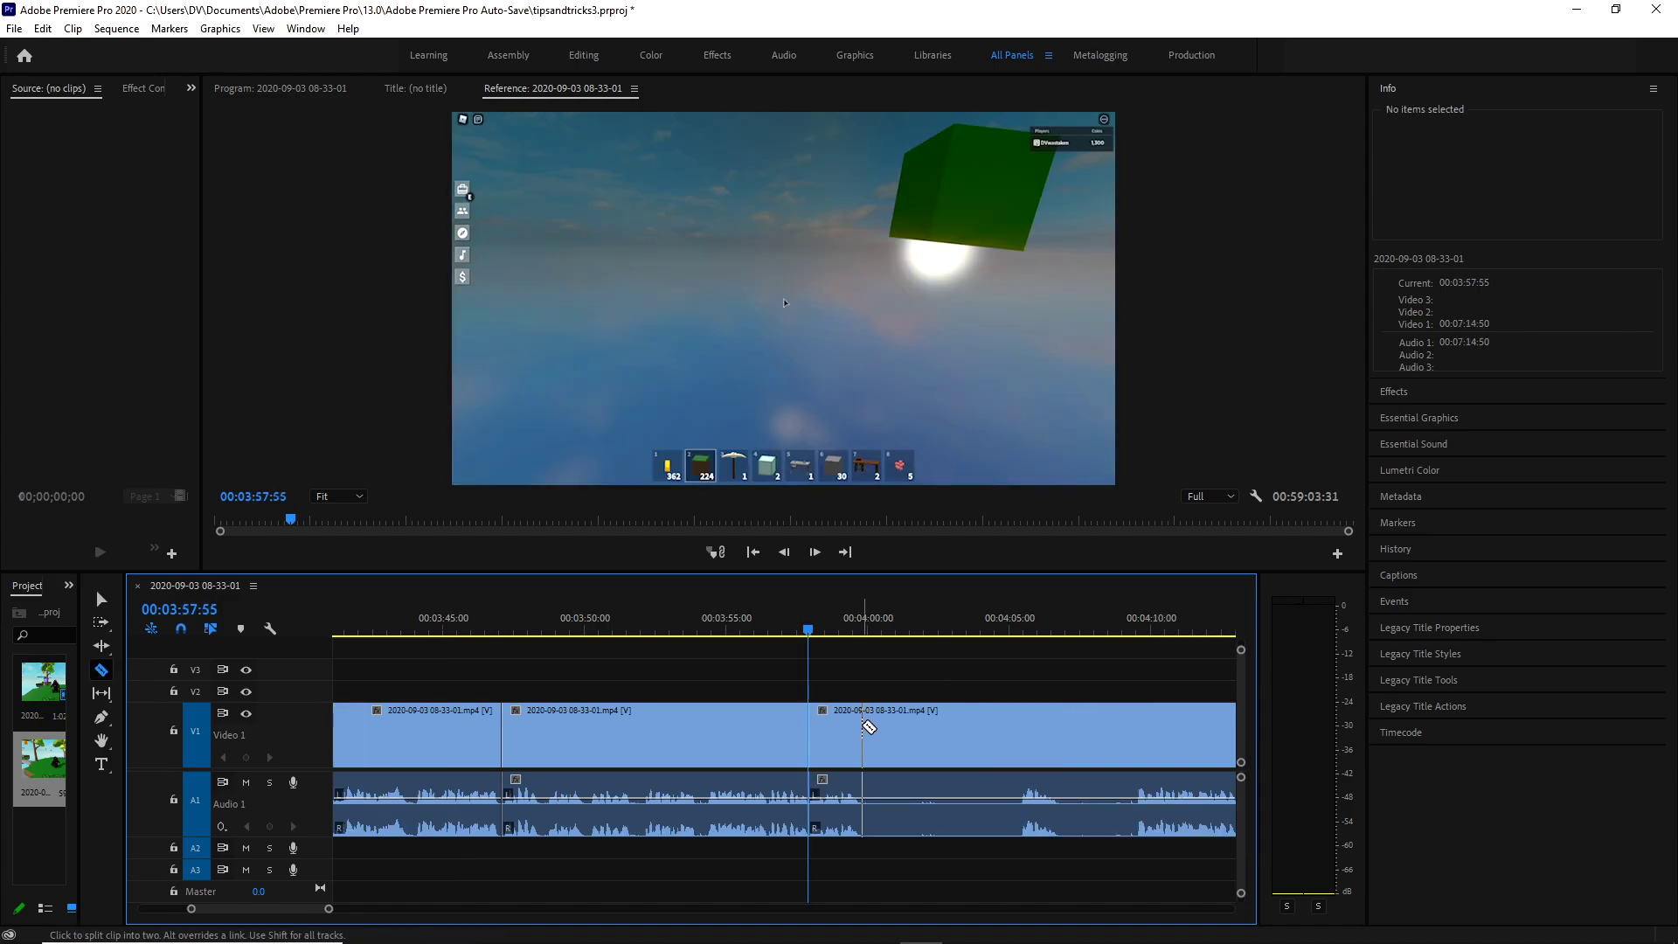
Cut out the silent parts from about 00:03:57:55 to 00:03:59:15 and from 00:03:59:48 to about 00:04:05:20, closing both gaps.
click(863, 725)
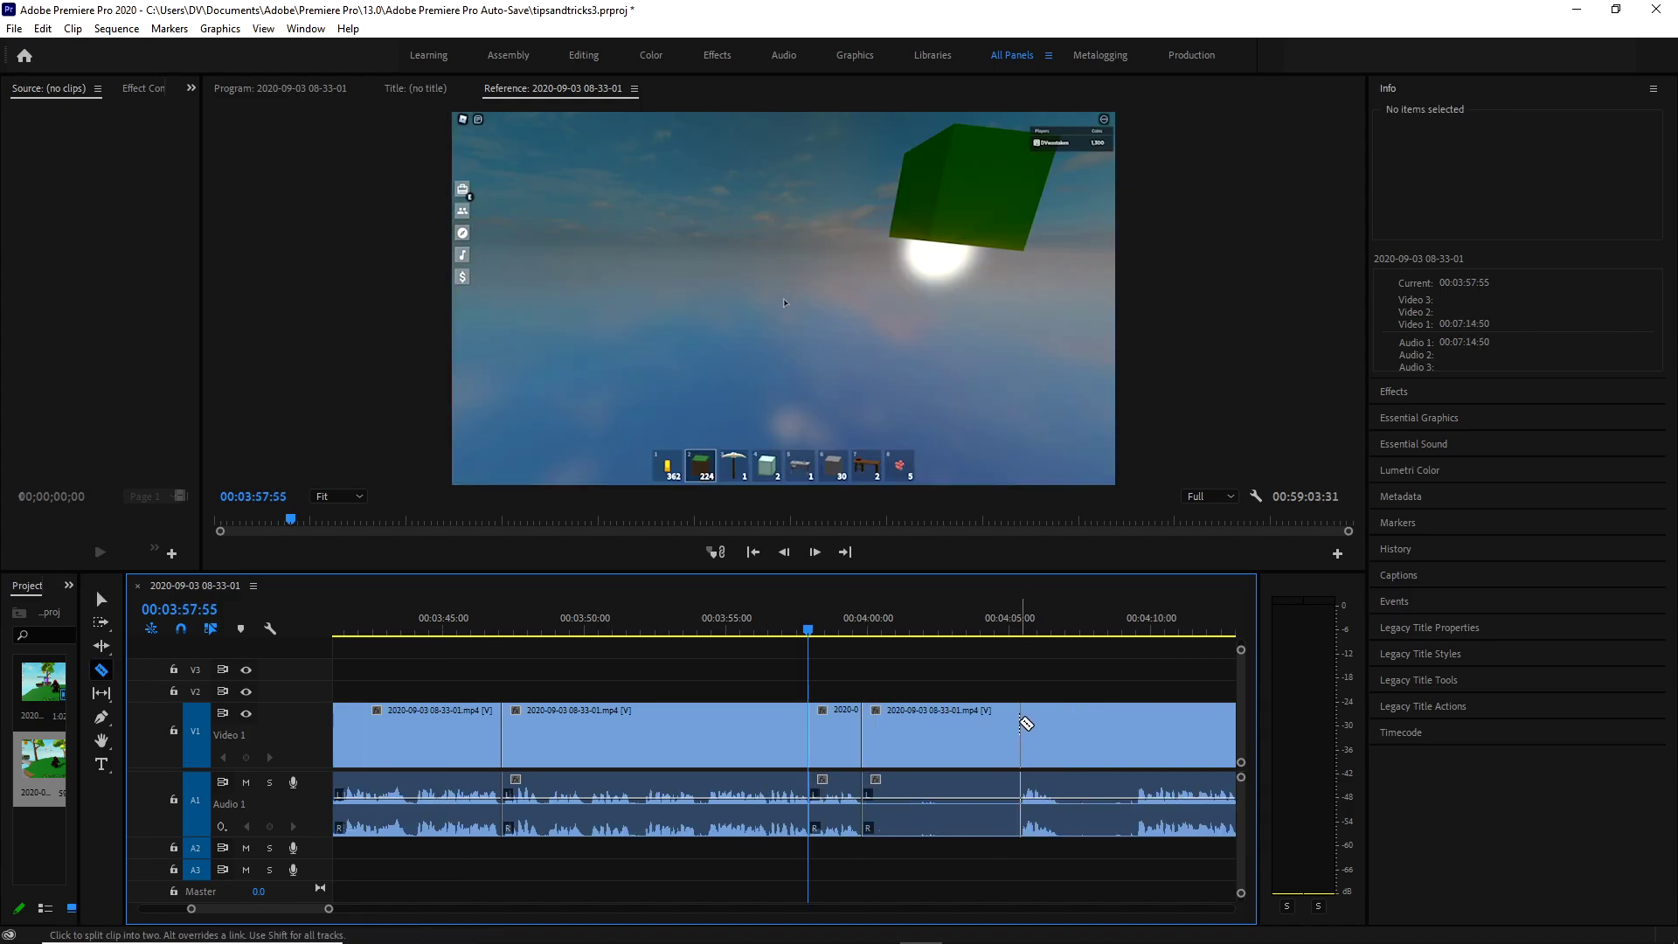
key(v)
click(984, 727)
key(shift+Delete)
key(Down)
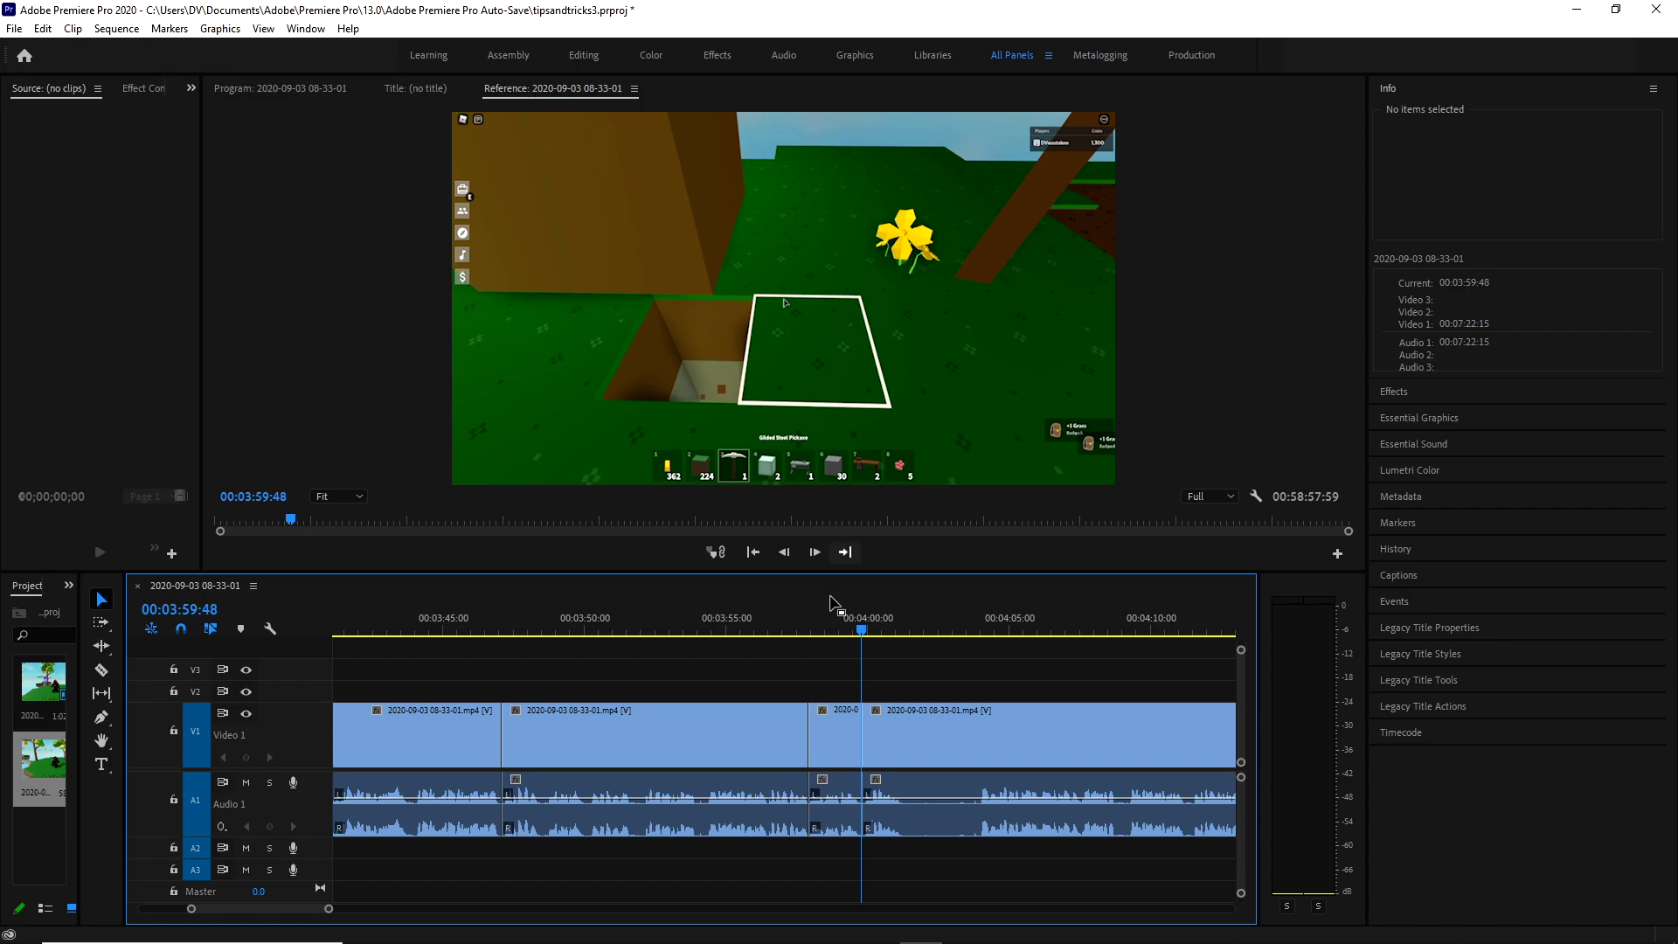
Cut out the silent part from 00:04:01:13 to about 00:04:03:53 and close the gap.
key(c)
click(902, 722)
click(978, 719)
key(v)
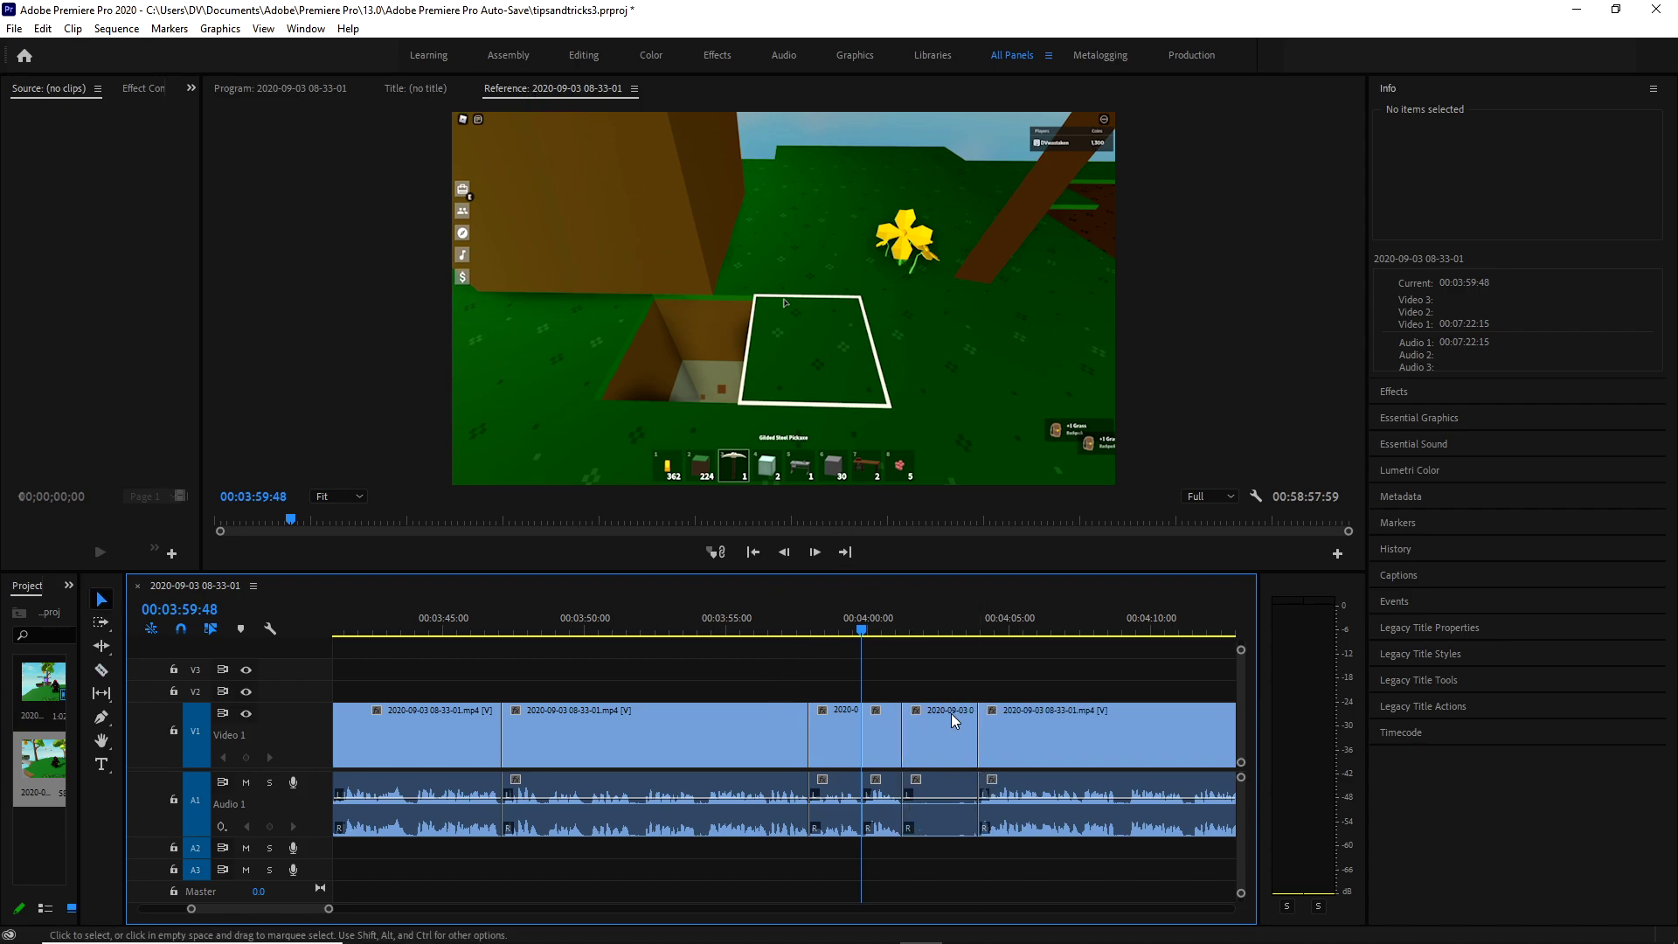
click(951, 713)
key(shift+Delete)
key(Down)
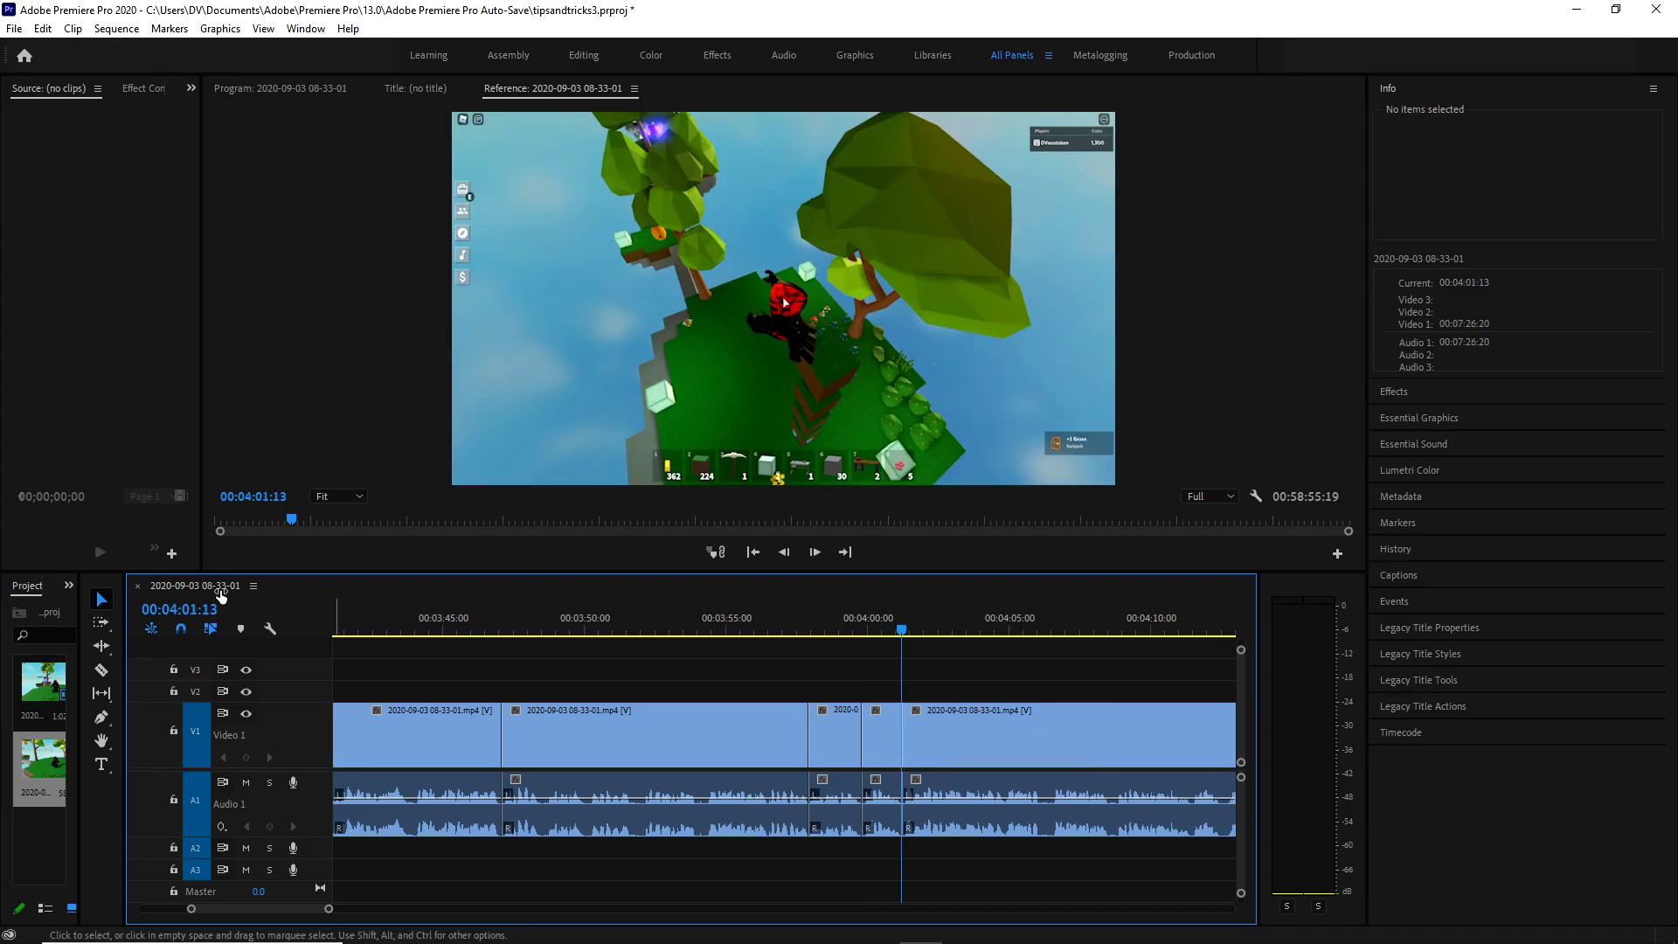
click(1297, 600)
click(880, 691)
key(c)
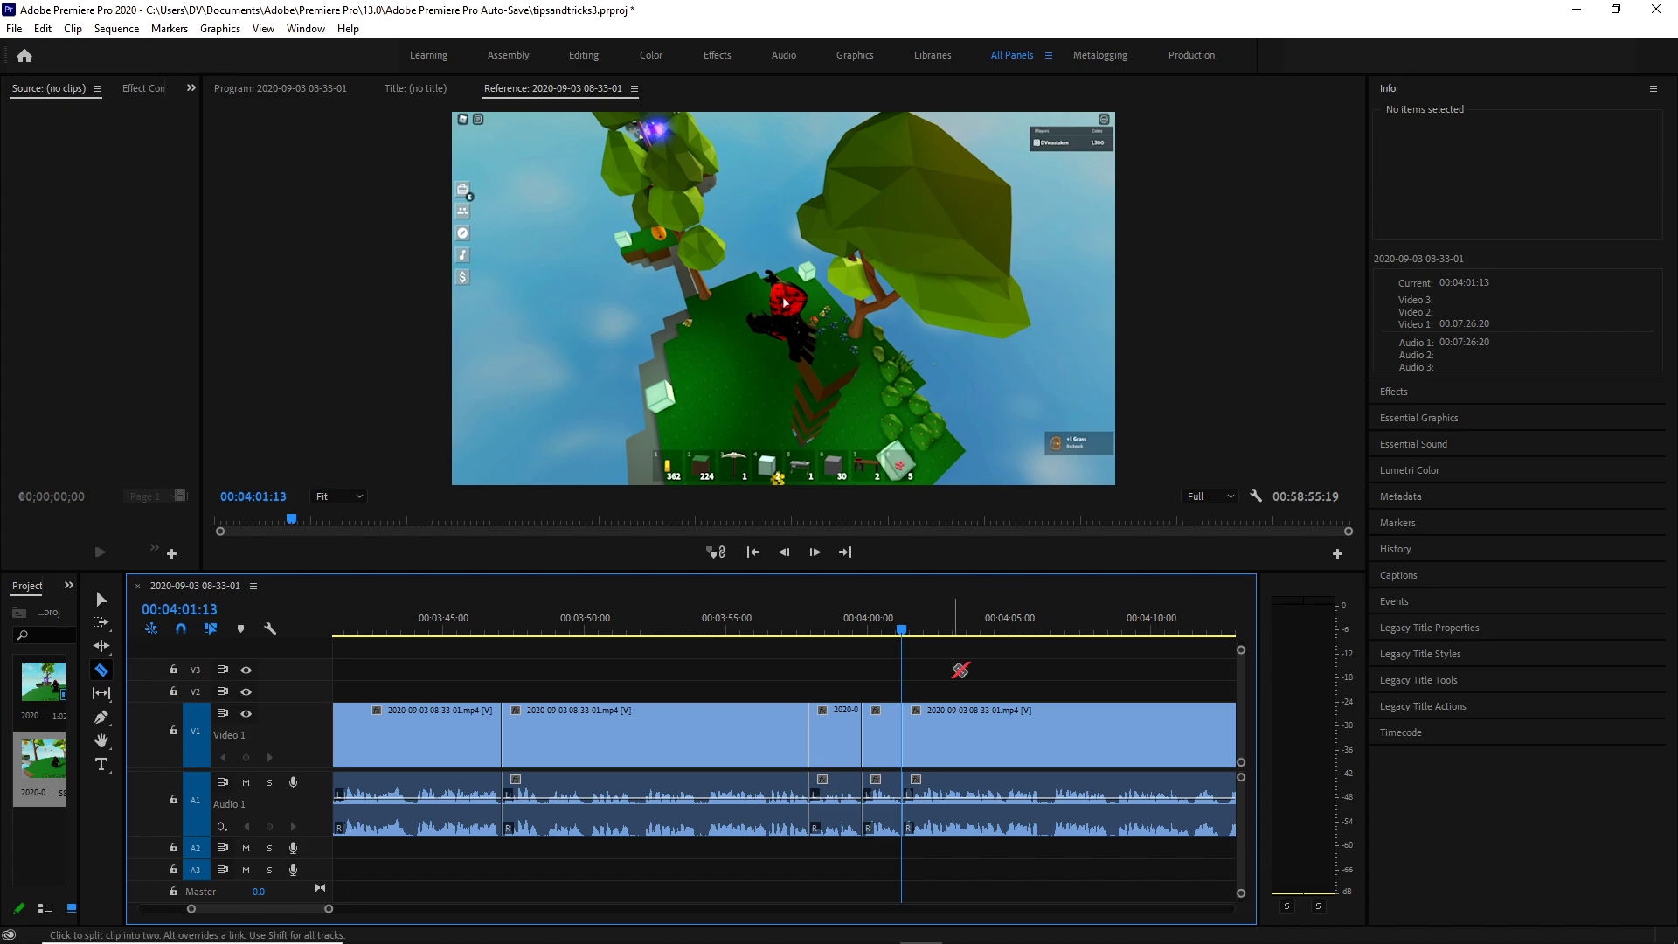
key(v)
key(ctrl+a)
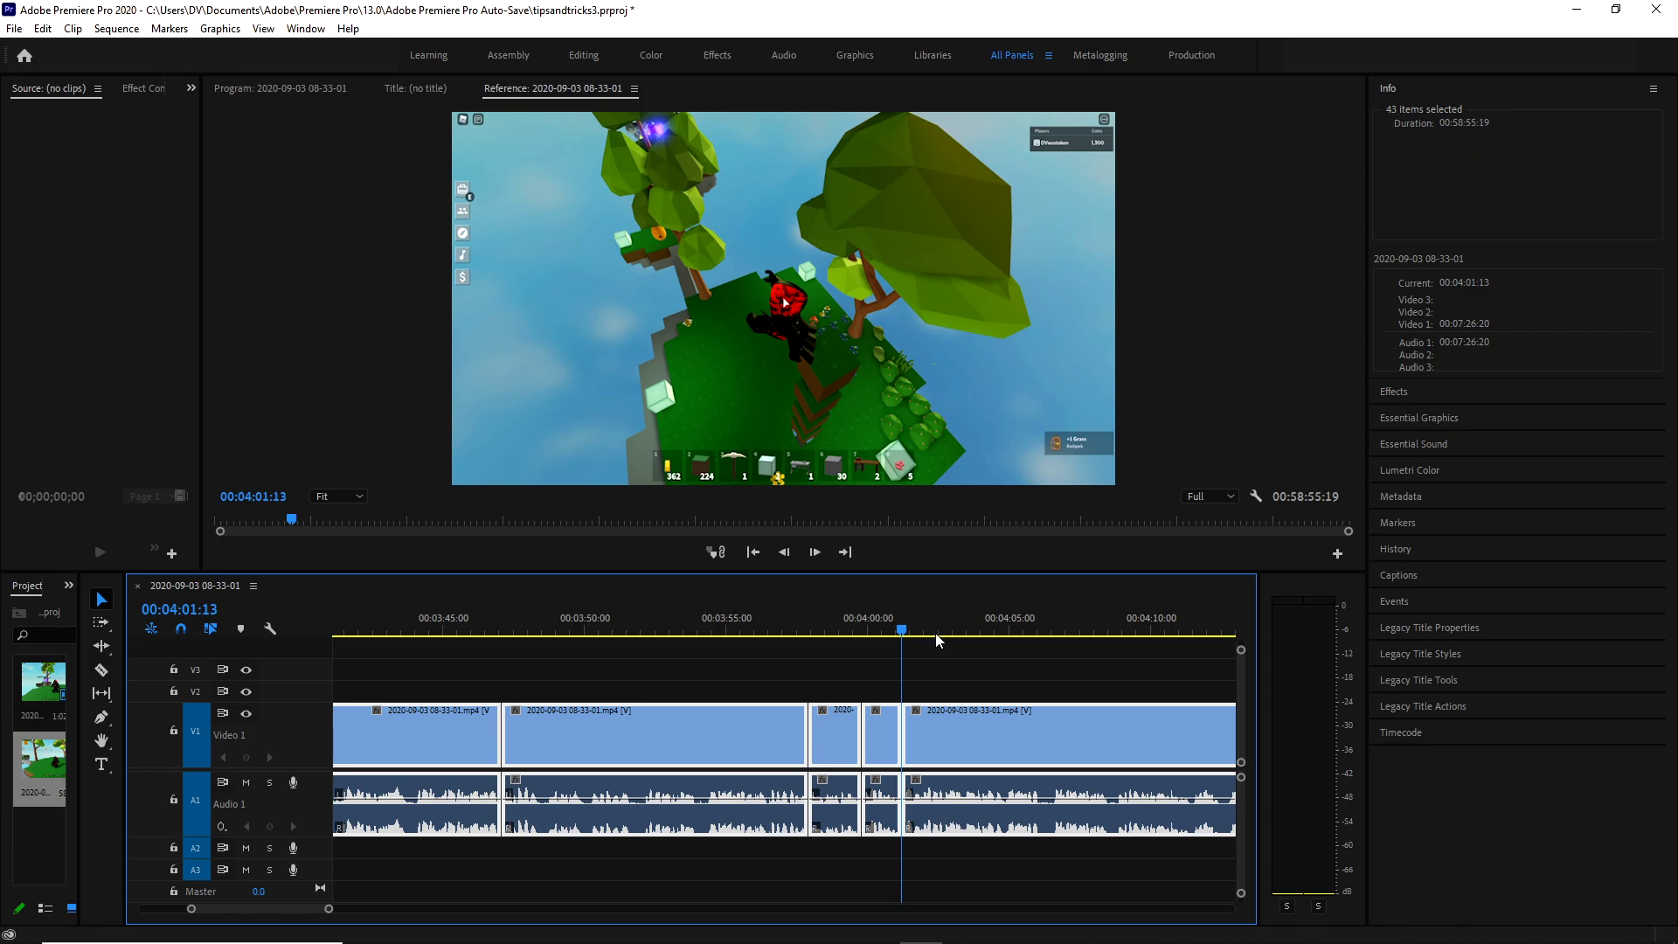
click(953, 666)
Cut out the short silent parts starting at about 00:04:06:00 and at 00:04:18:21, closing both gaps.
scroll(964, 667, down, 5)
key(c)
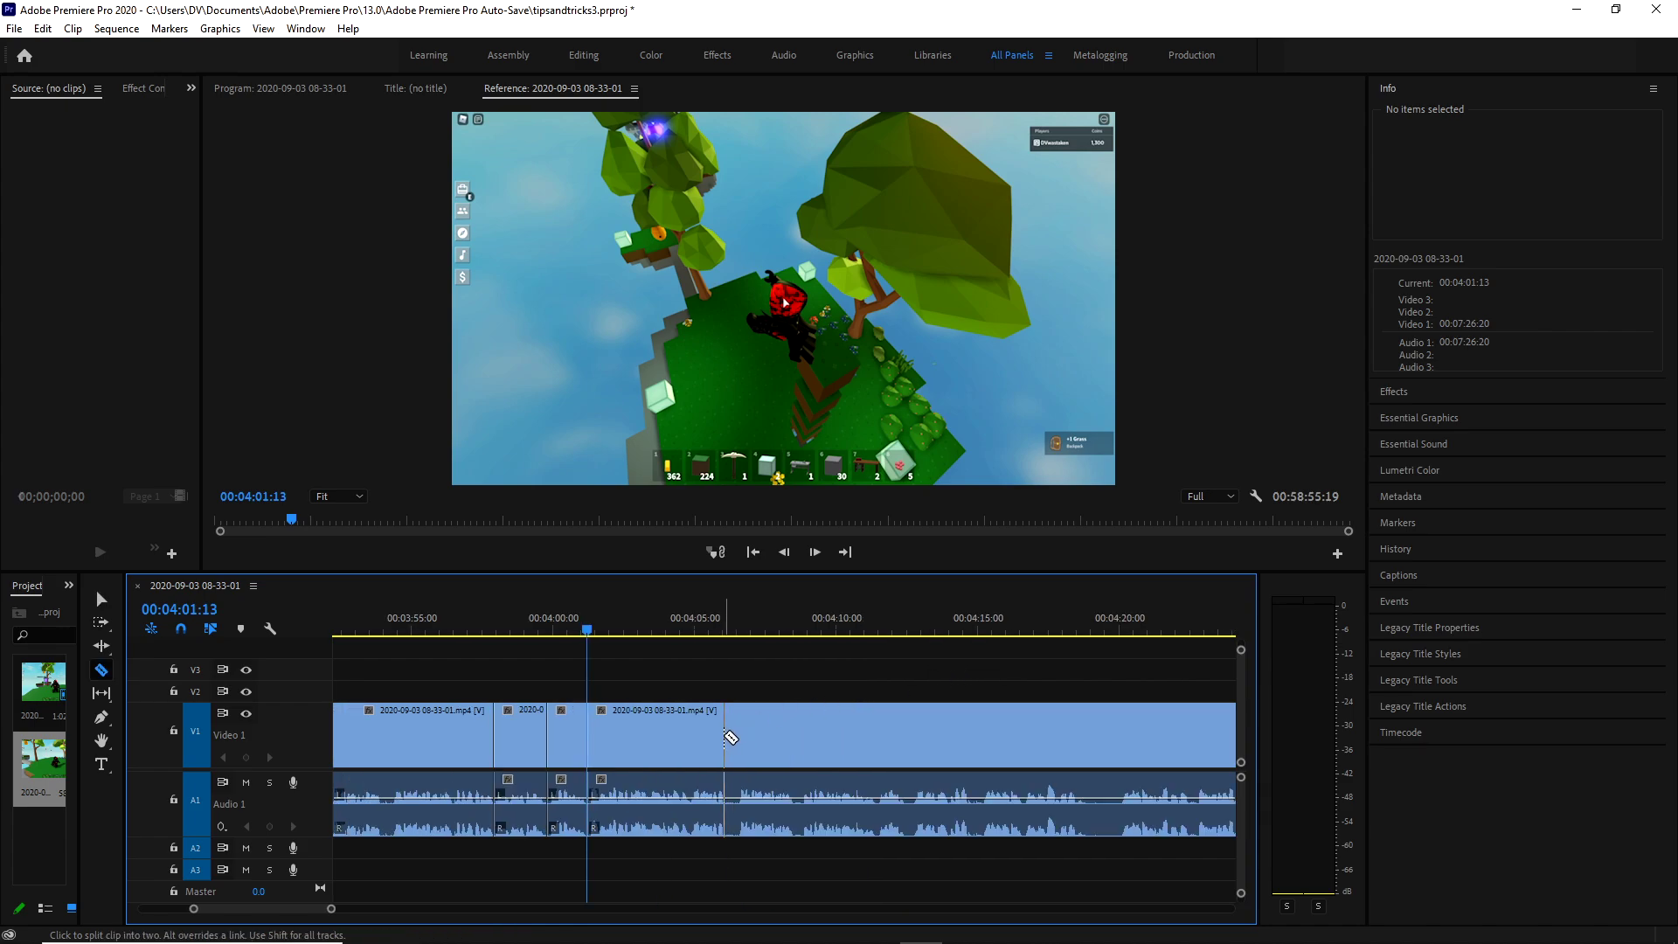
click(735, 738)
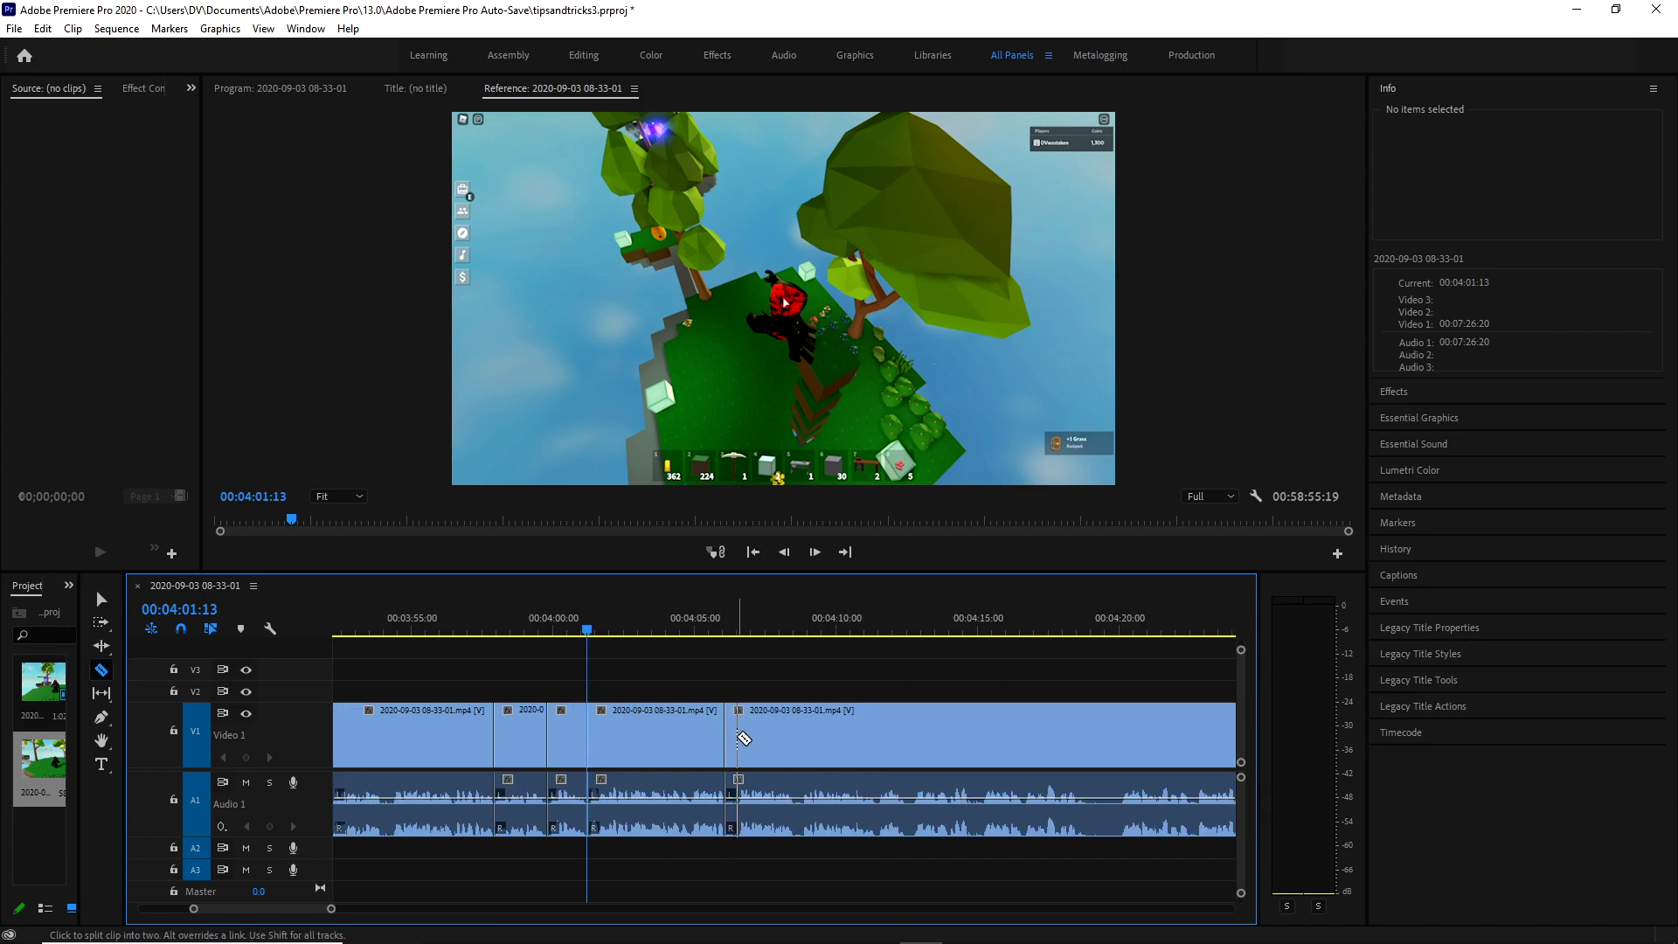
key(shift+Delete)
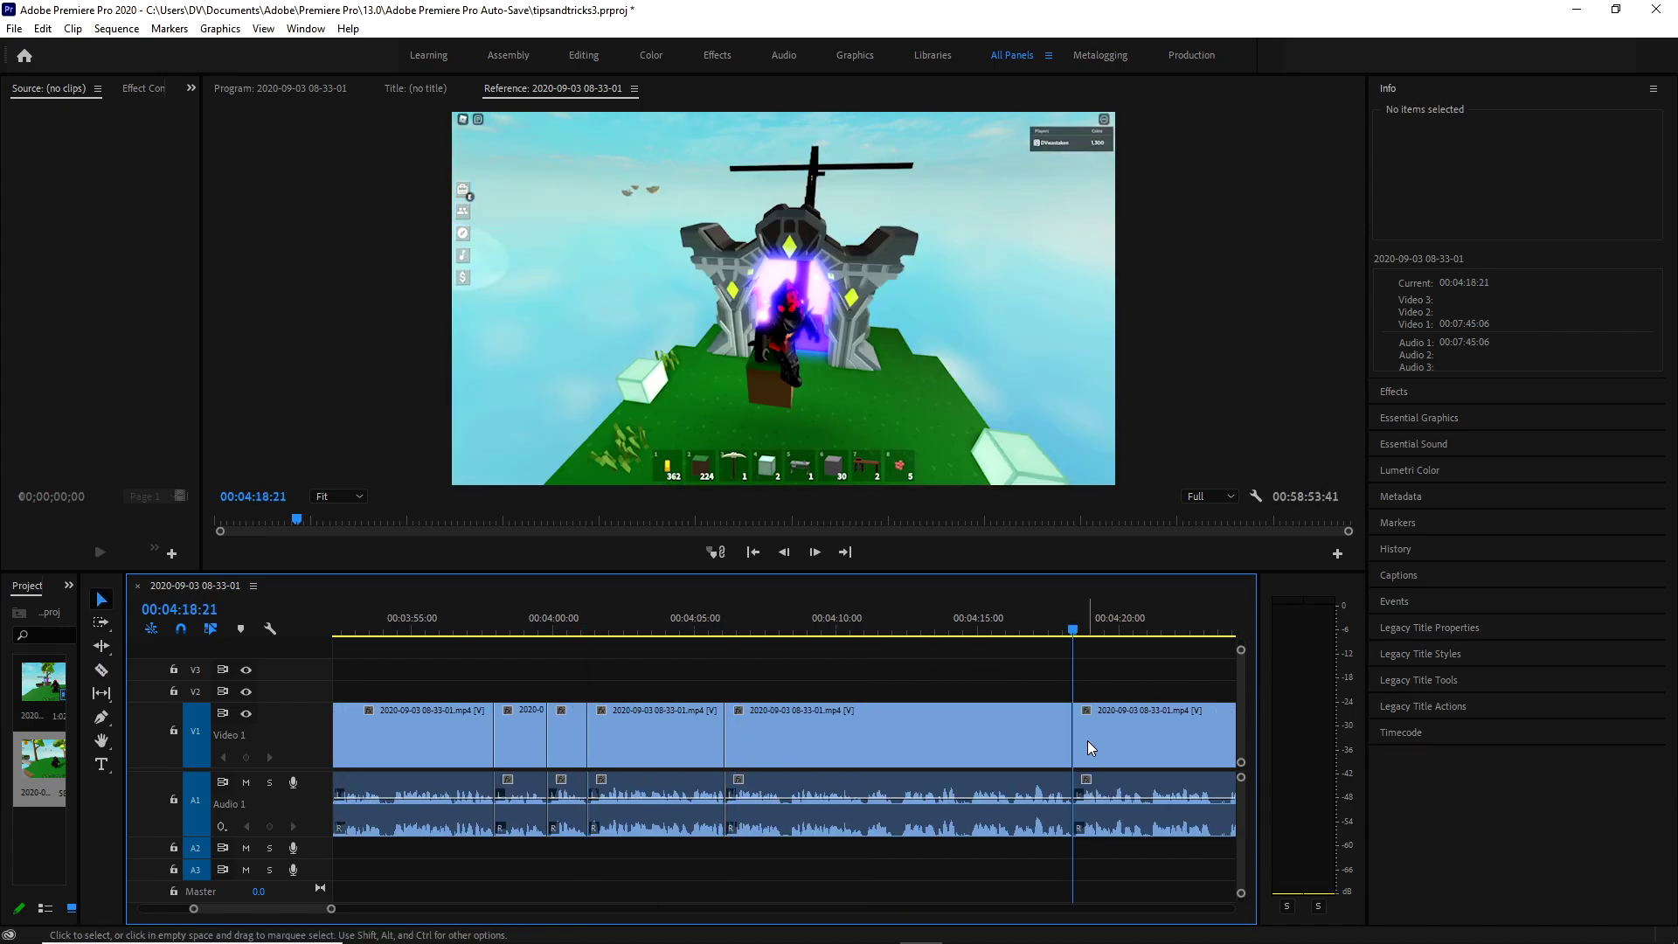
Split the clip at both ends of the three silent parts between about 00:04:25:38 and 00:04:30:35.
scroll(1121, 724, down, 10)
key(c)
click(886, 723)
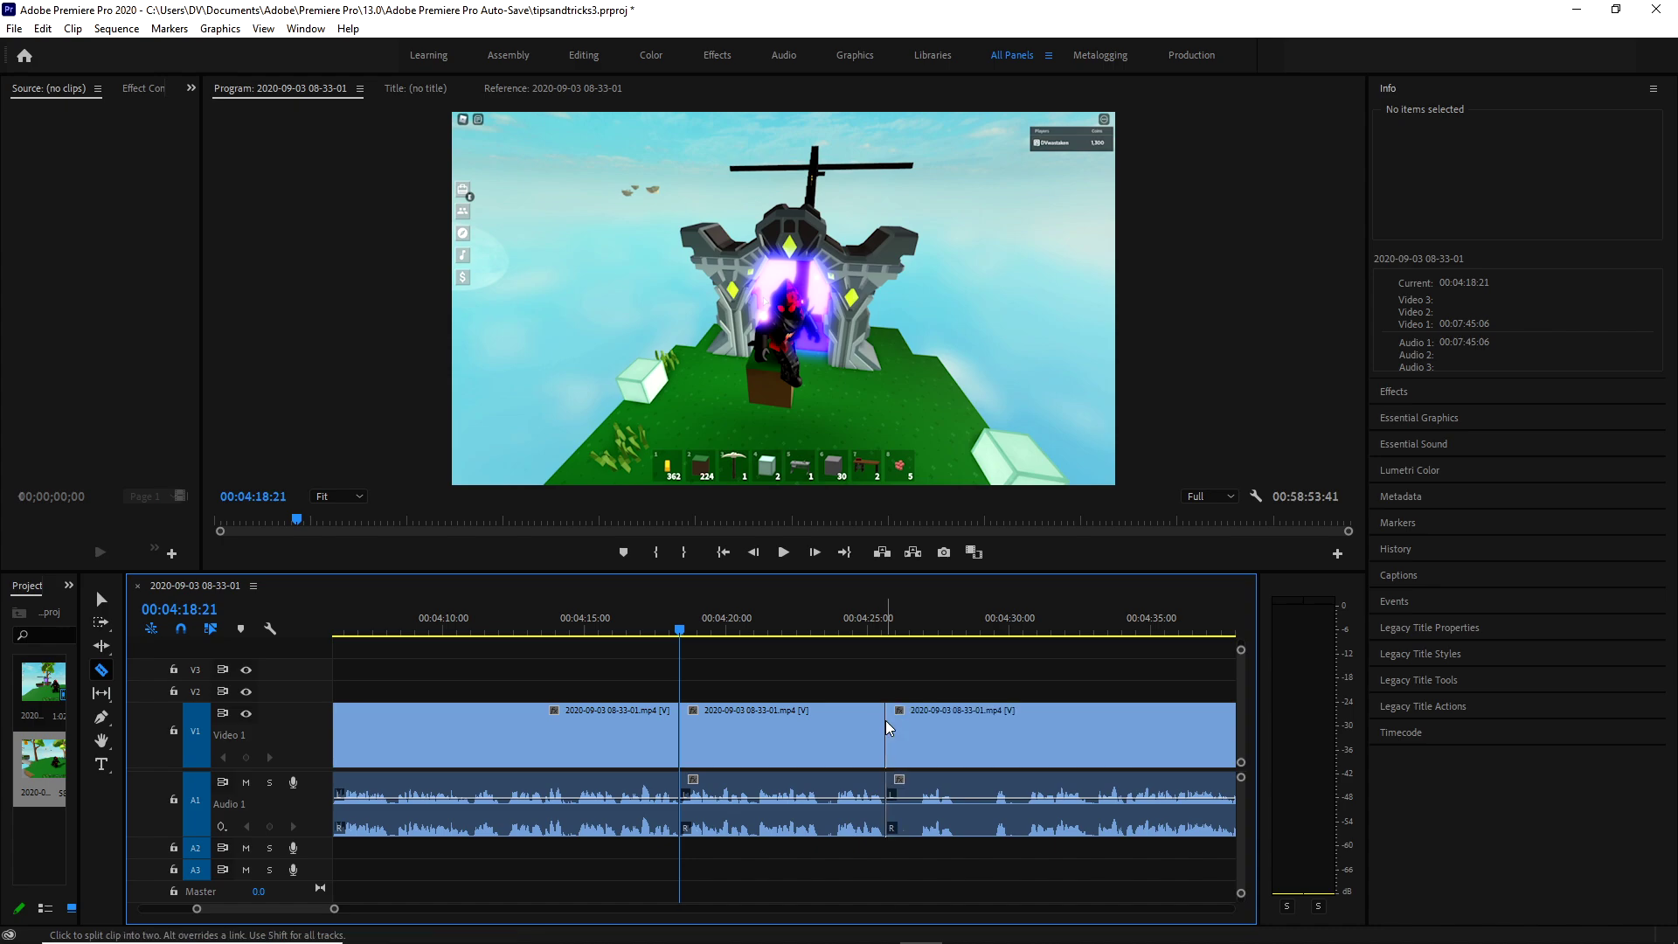
click(917, 722)
click(953, 725)
click(993, 725)
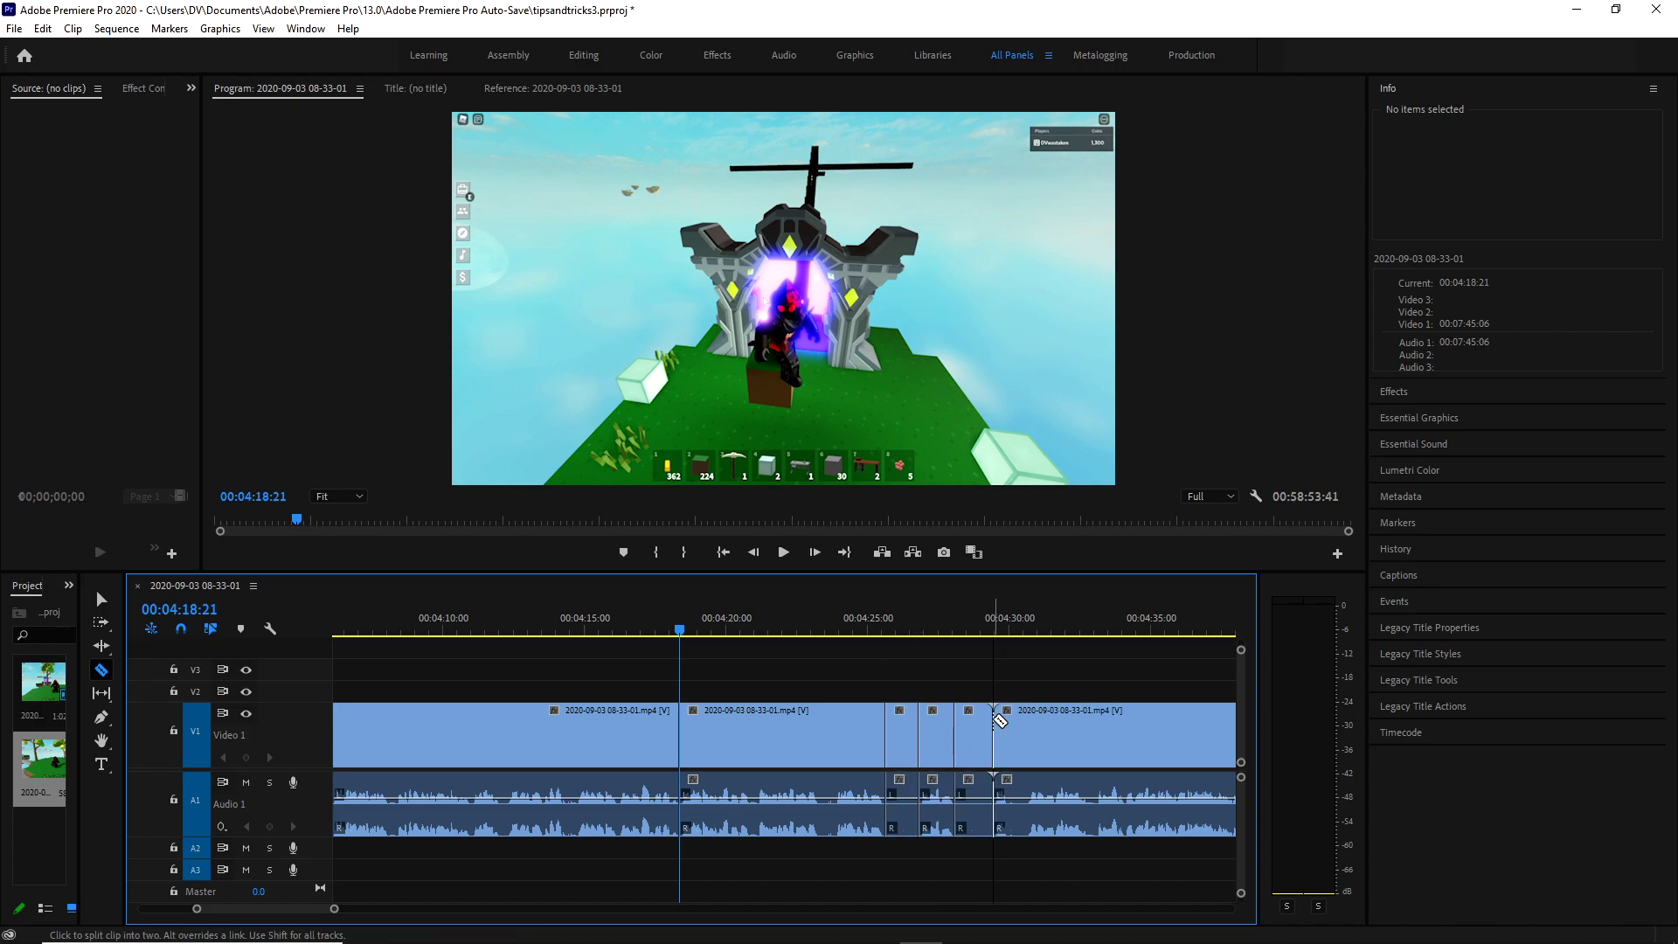
key(v)
key(c)
click(1007, 722)
click(1026, 724)
Delete the three silent pieces starting at about 00:04:25:38, 00:04:28:00 and 00:04:29:57, and close their gaps.
key(v)
click(1016, 723)
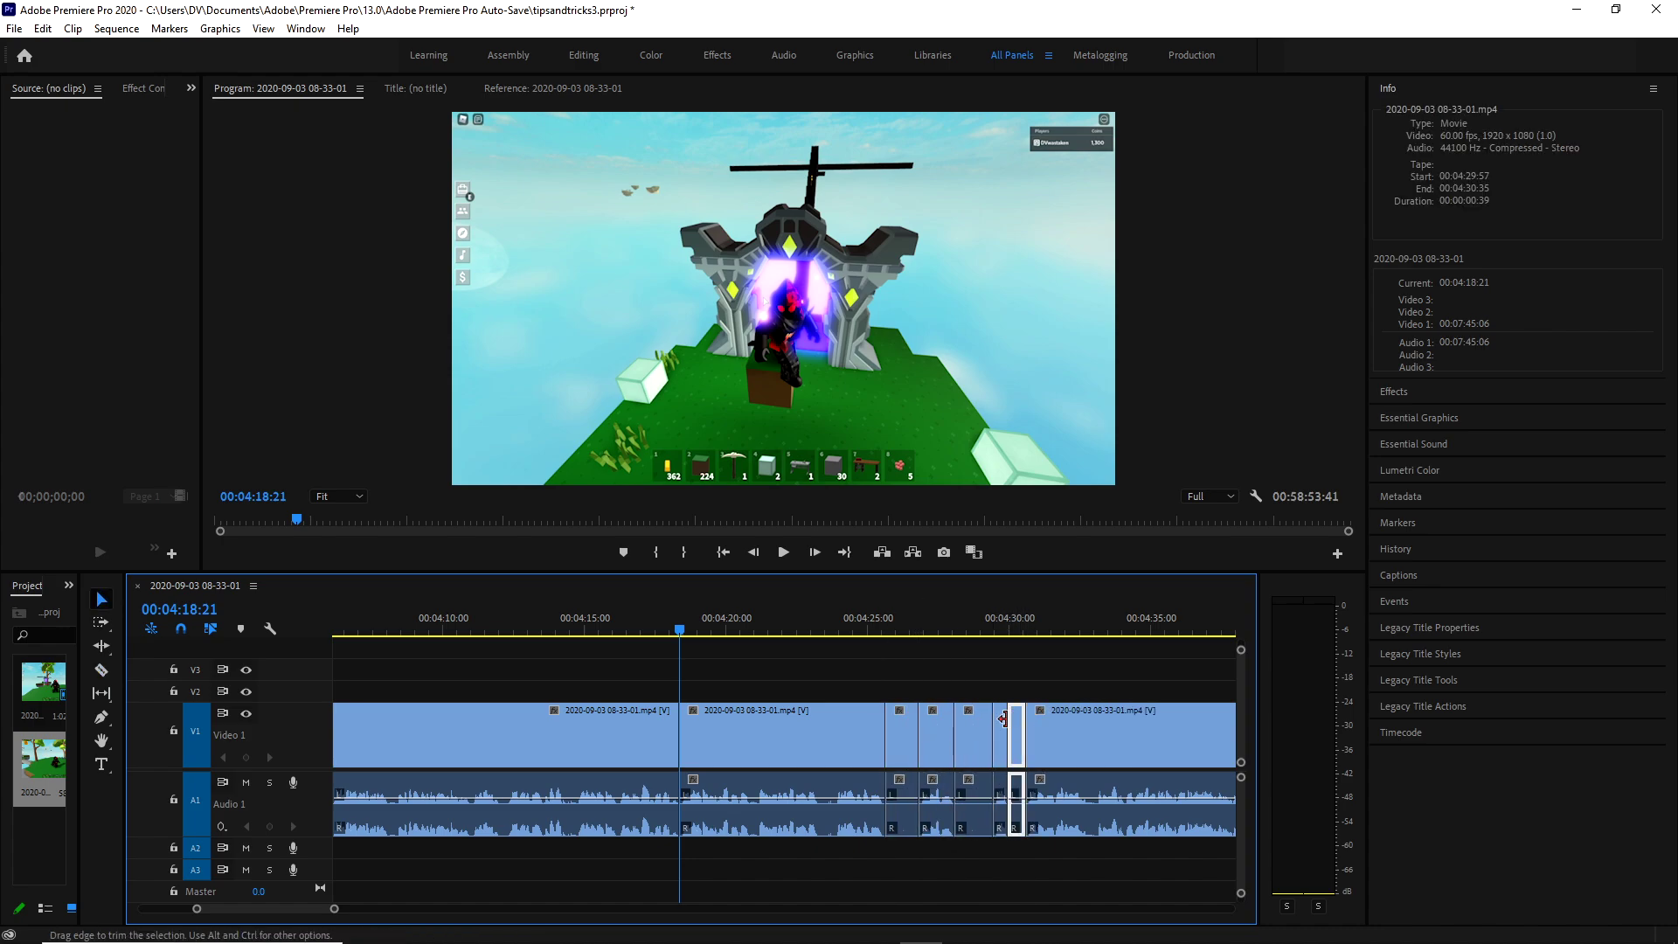
key(Delete)
click(984, 729)
key(Delete)
click(906, 738)
key(shift+Delete)
click(947, 740)
key(Delete)
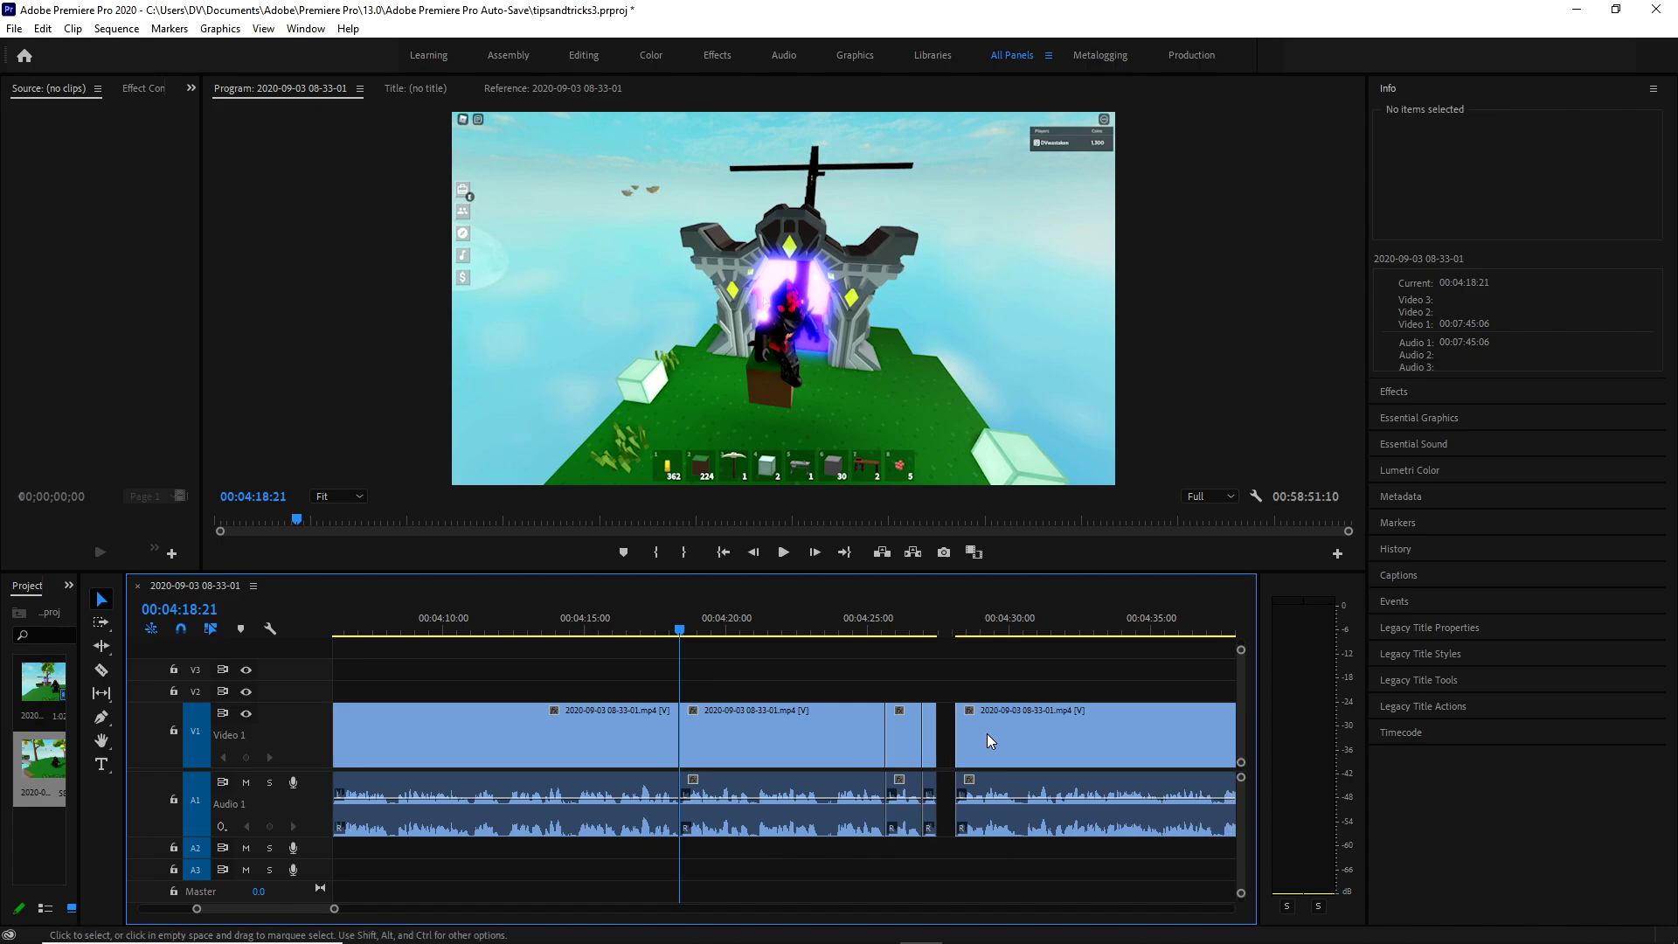
click(952, 744)
key(Delete)
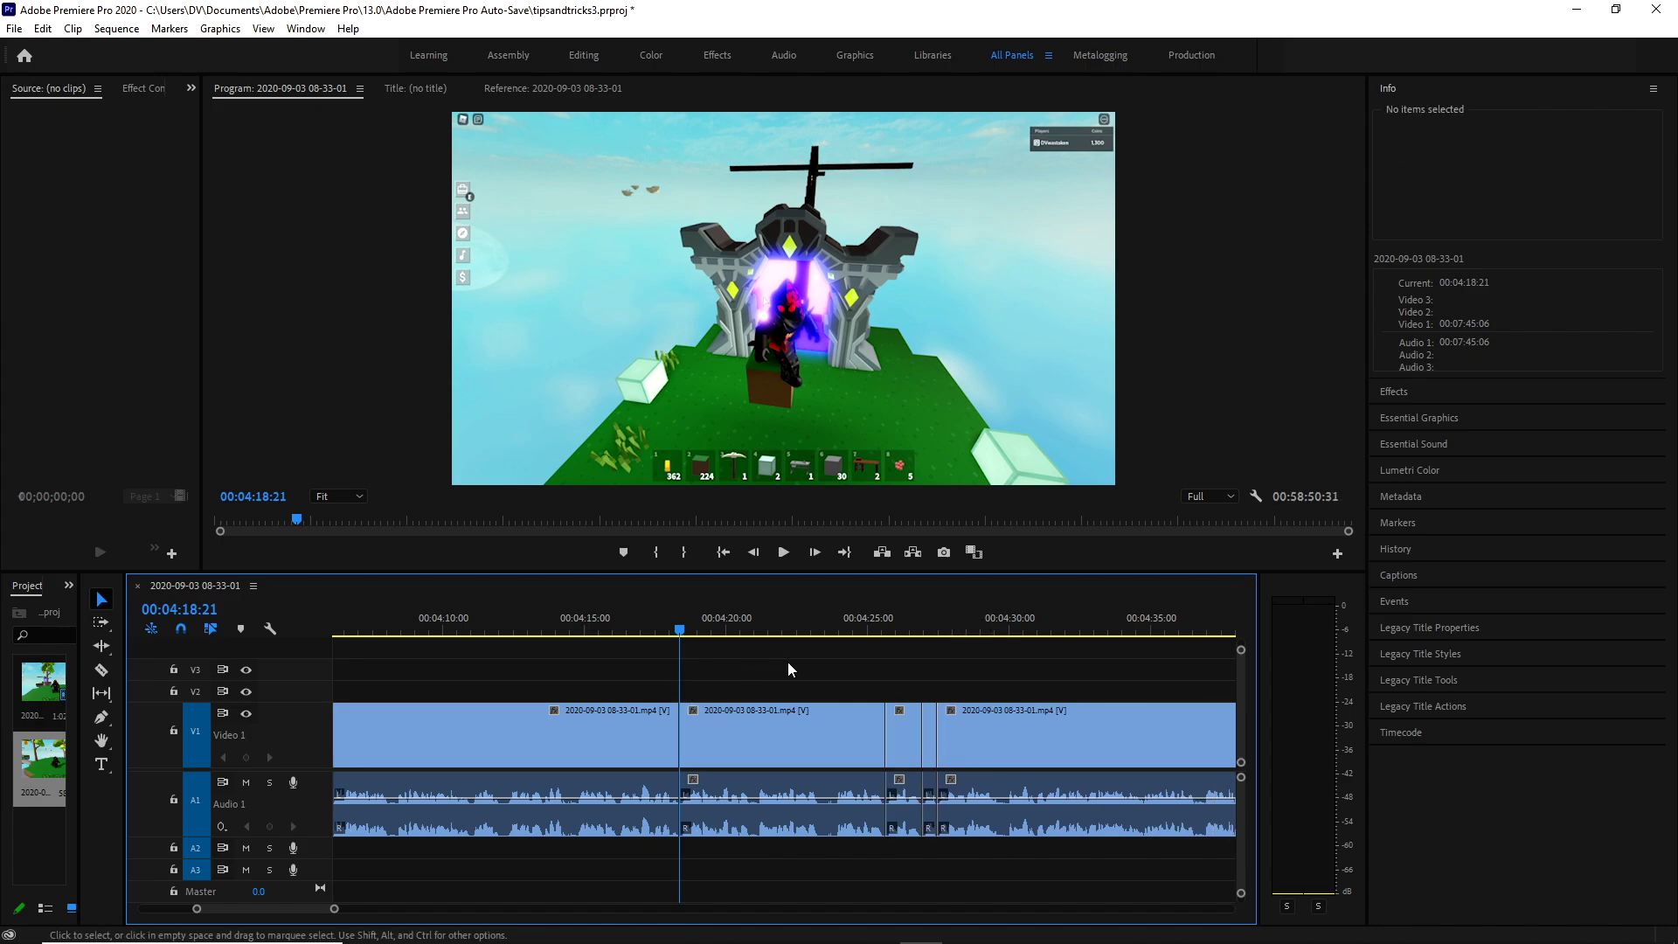
Cut out the short silent part from about 00:04:23:13 to 00:04:23:46 and close the gap.
key(space)
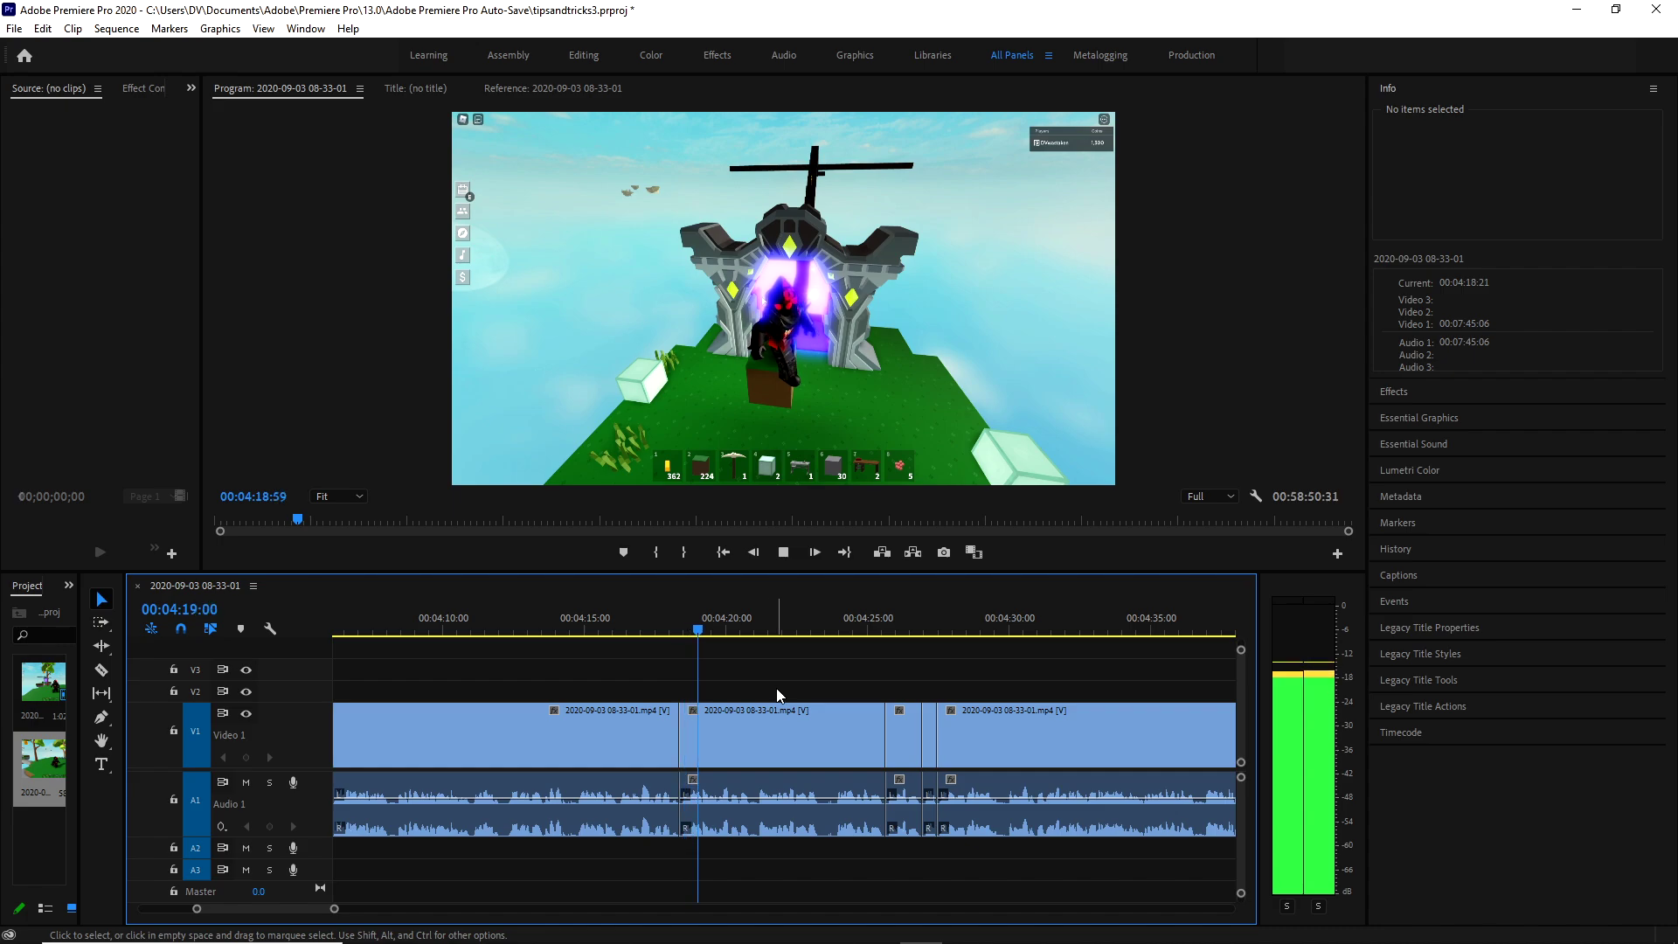
click(683, 627)
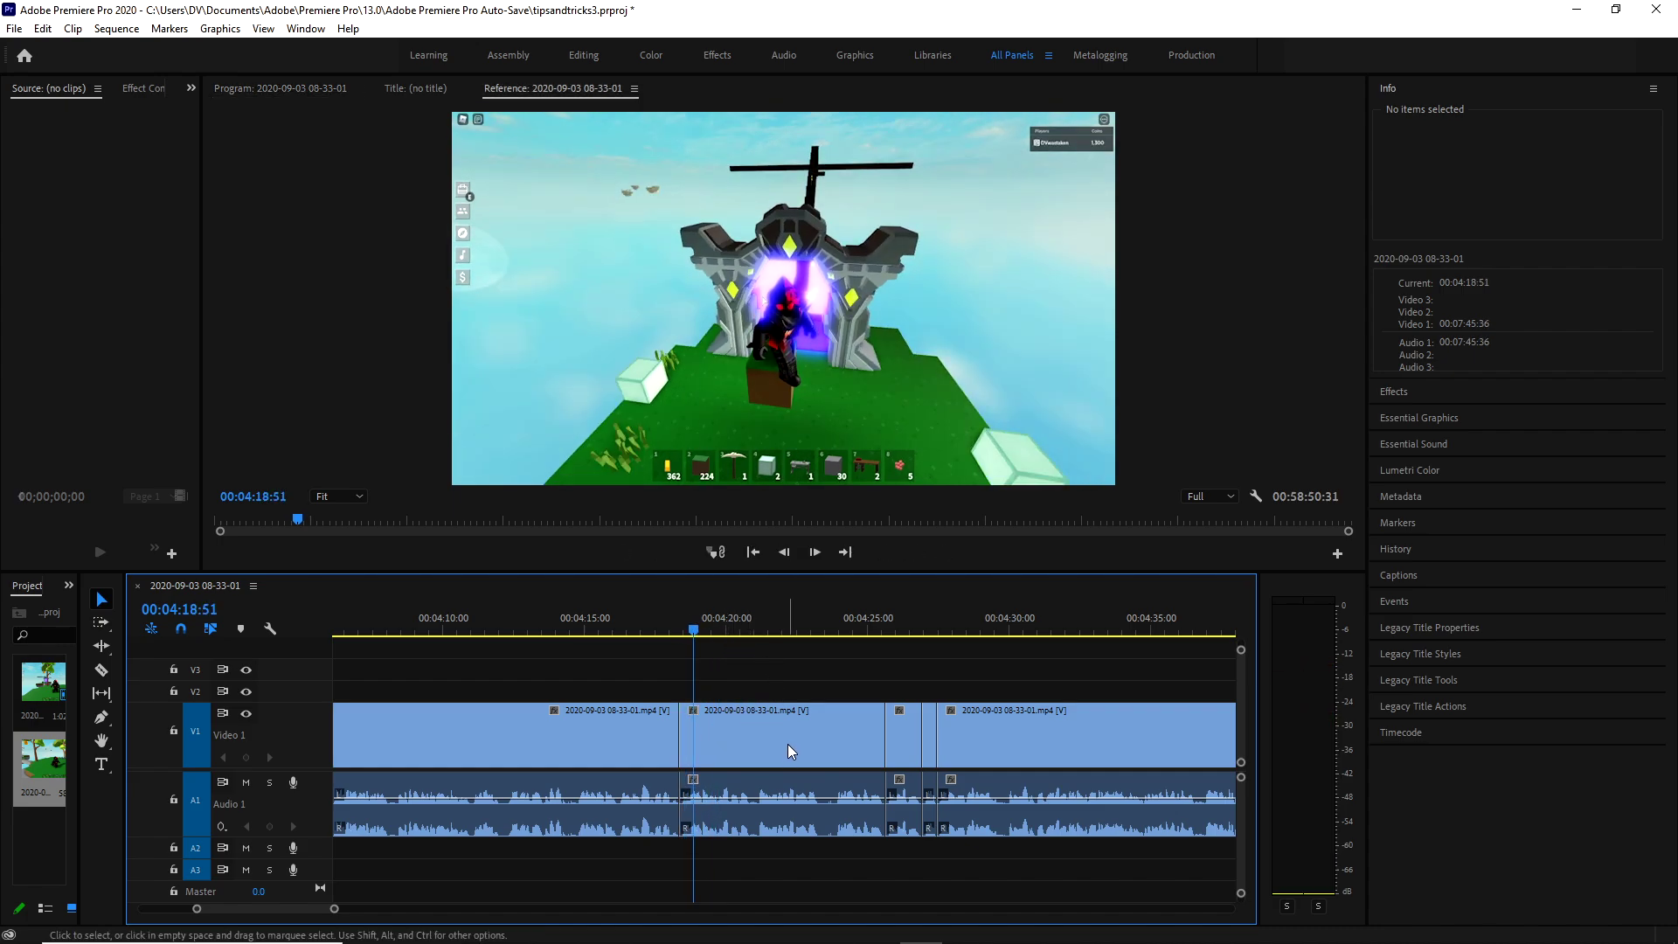
key(c)
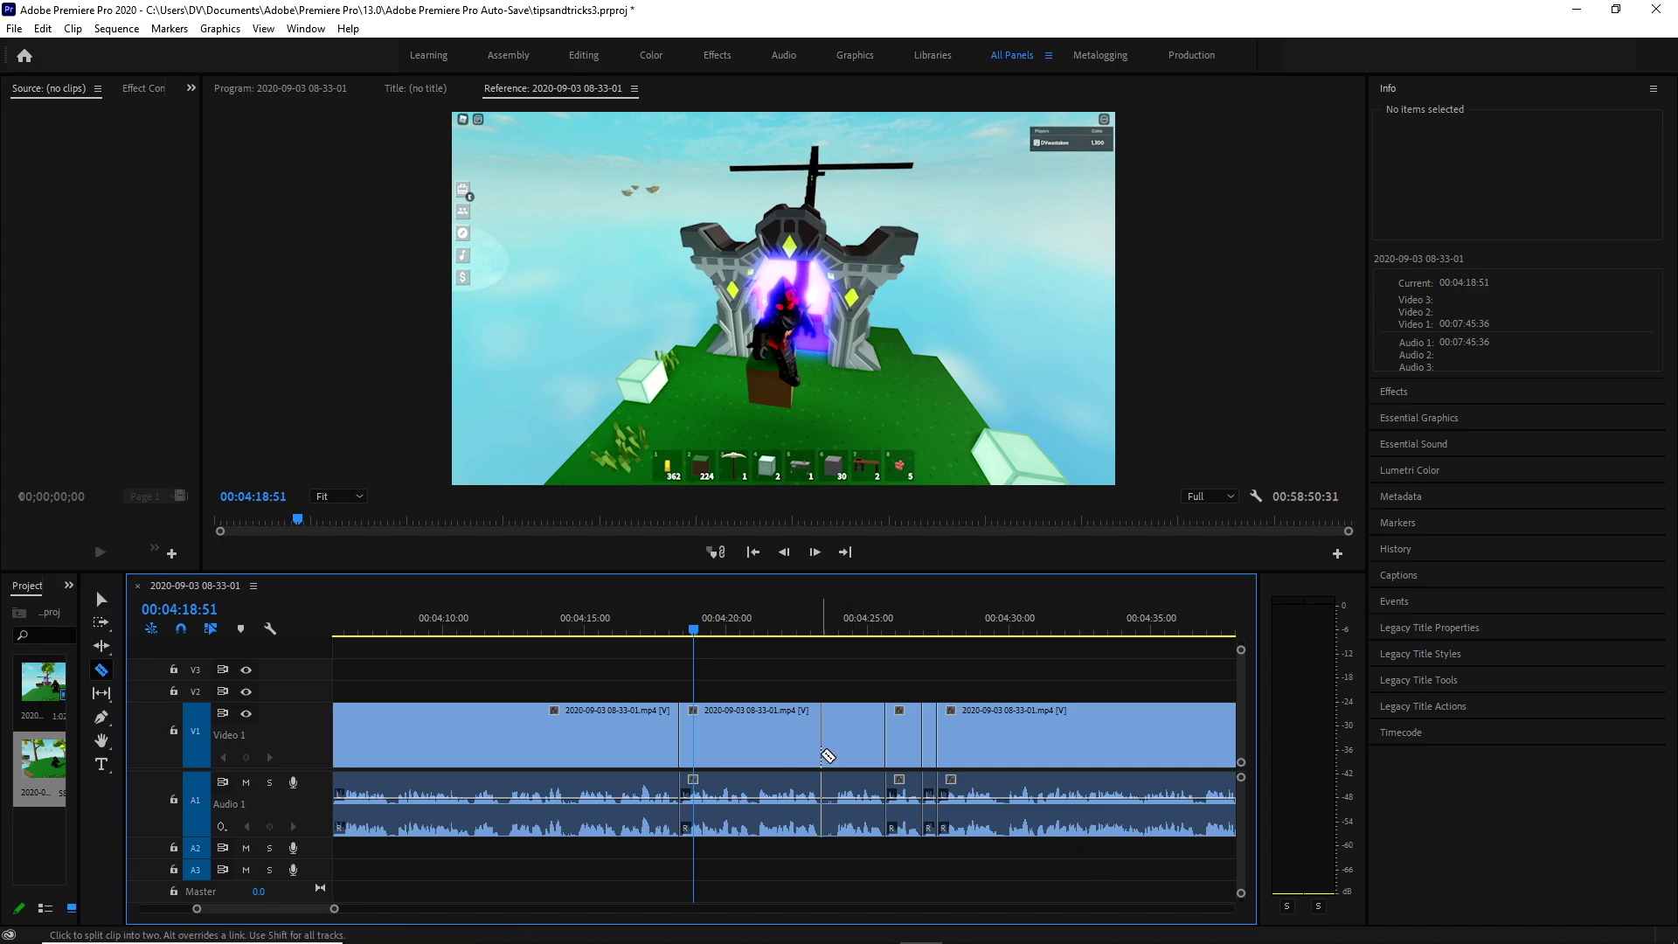
click(819, 750)
click(835, 758)
key(v)
click(825, 757)
key(Delete)
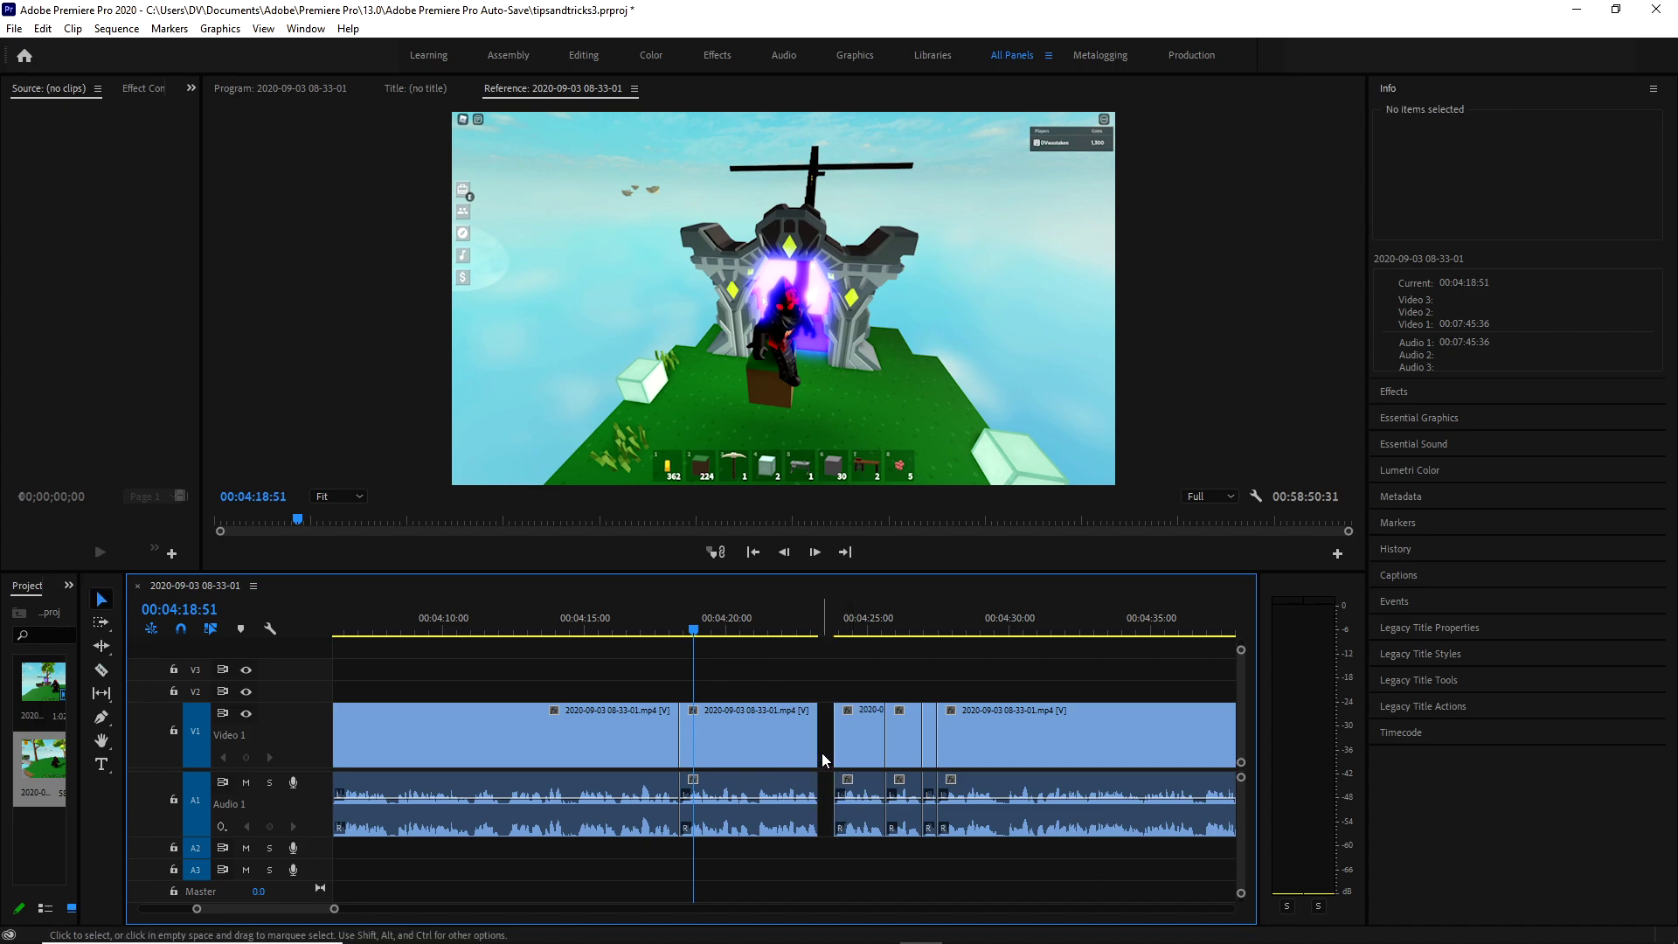
click(822, 752)
key(Delete)
Cut out the silent part from about 00:04:40:45 to 00:04:42:27 and close the gap.
scroll(815, 776, down, 6)
key(c)
click(1052, 744)
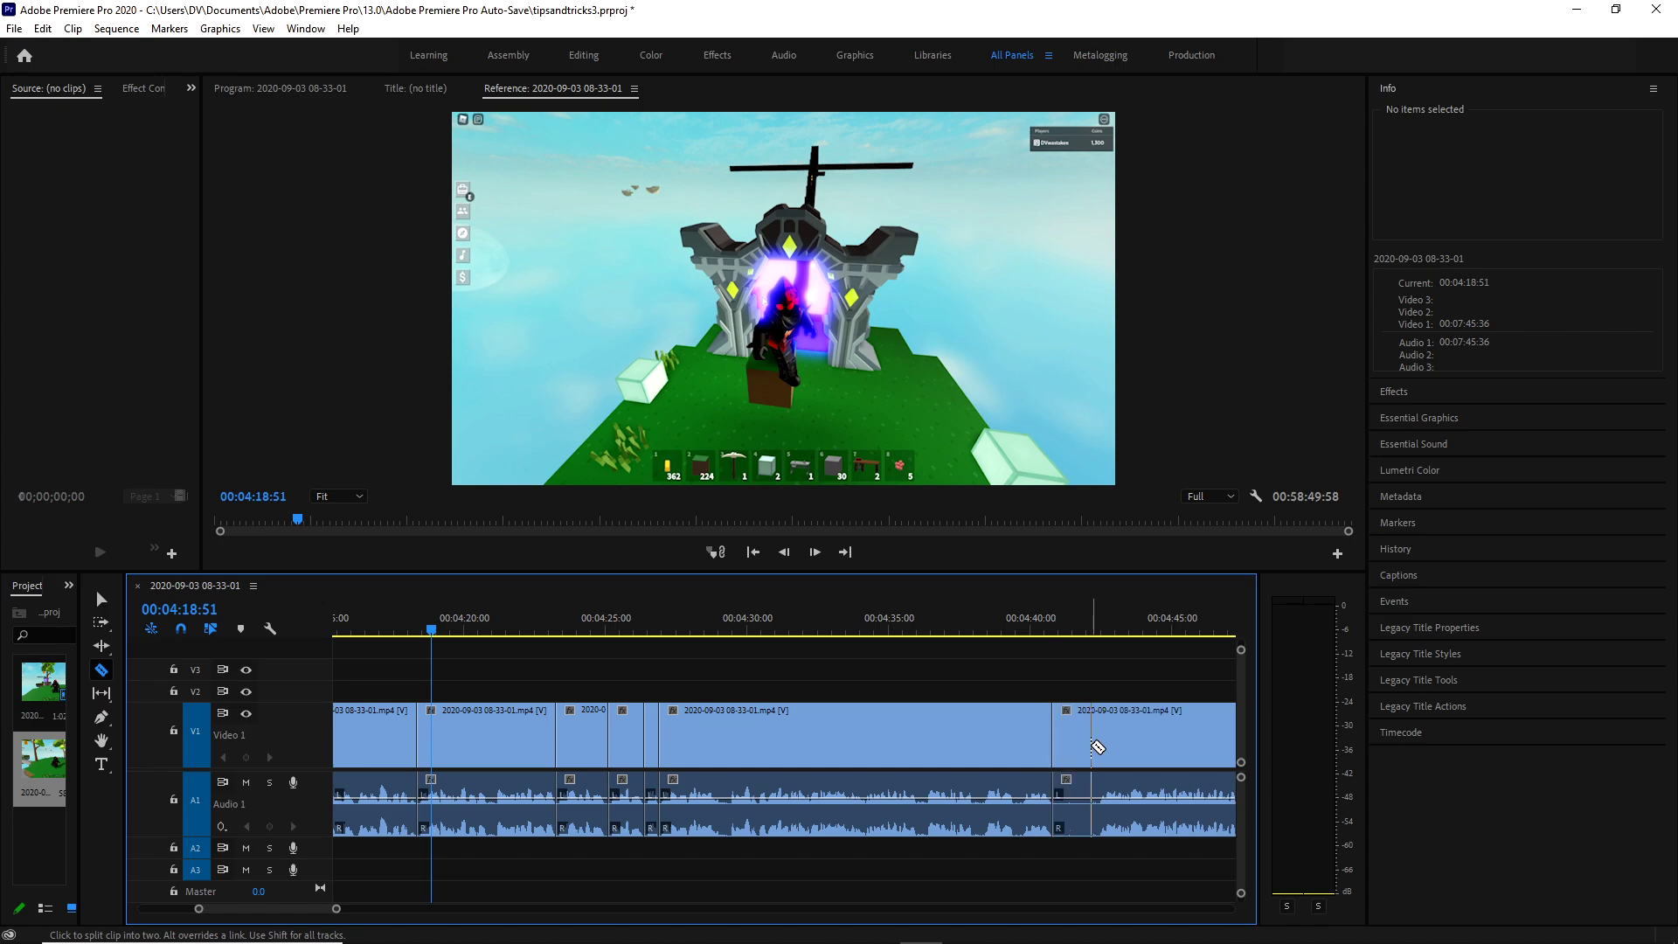
click(1101, 742)
key(v)
click(1088, 741)
key(shift+Delete)
Cut out the silent parts from 00:04:51:16 to about 00:04:51:55 and from about 00:04:53:56 to 00:04:55:43, closing both gaps.
scroll(1092, 759, down, 4)
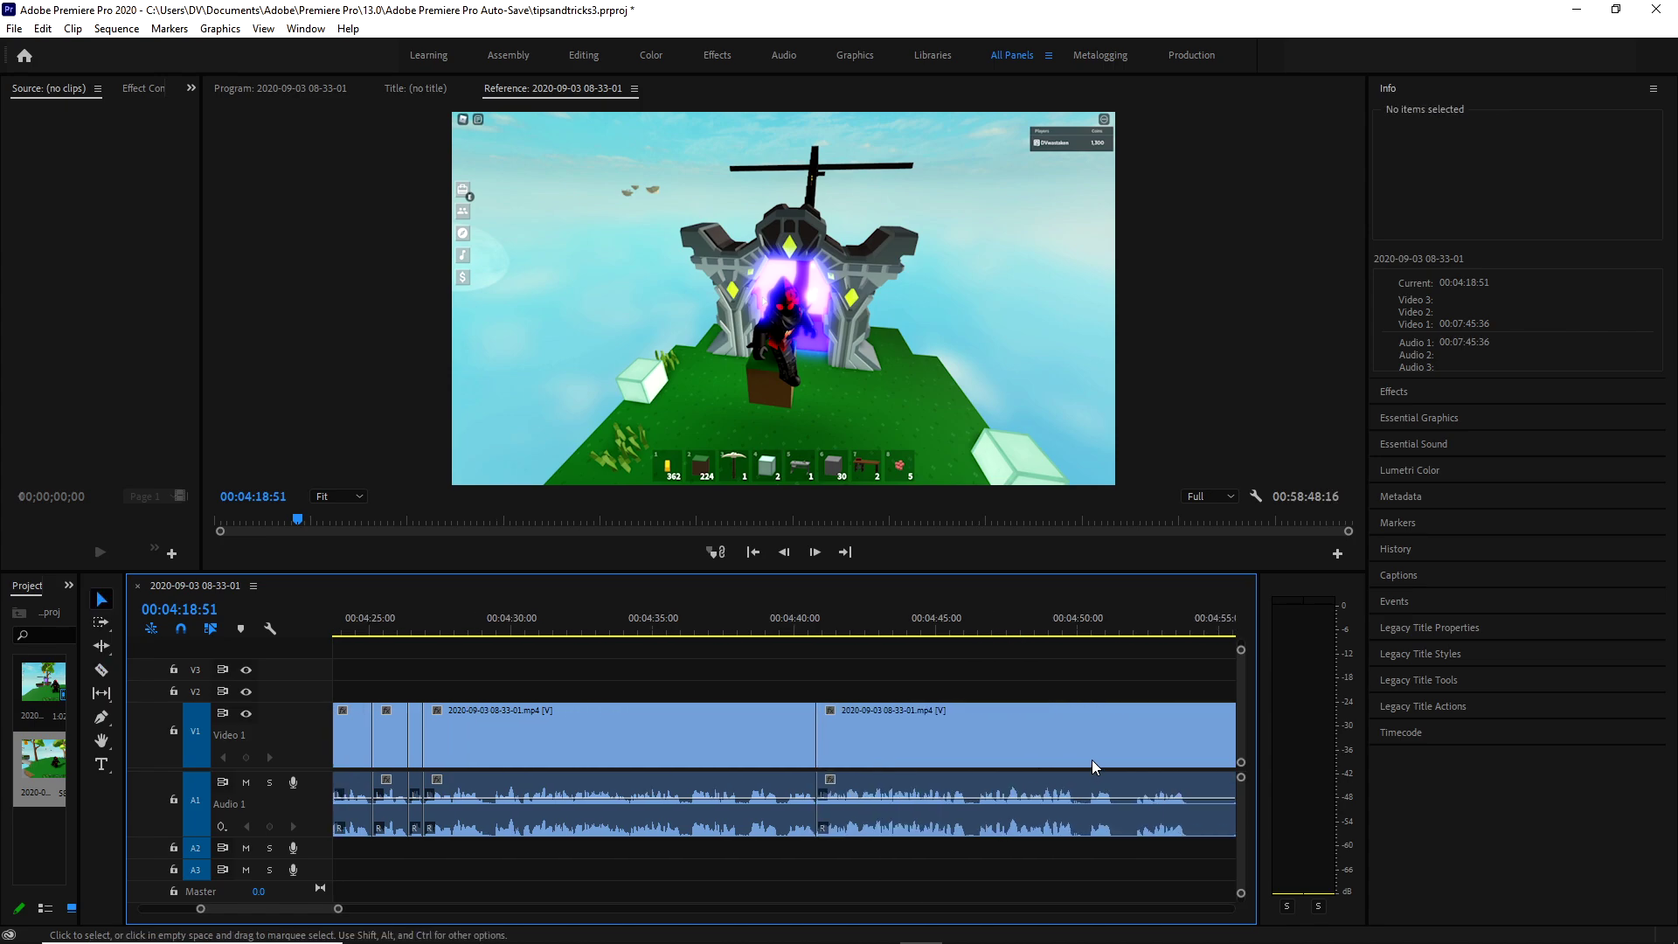
key(c)
click(1009, 734)
click(1027, 734)
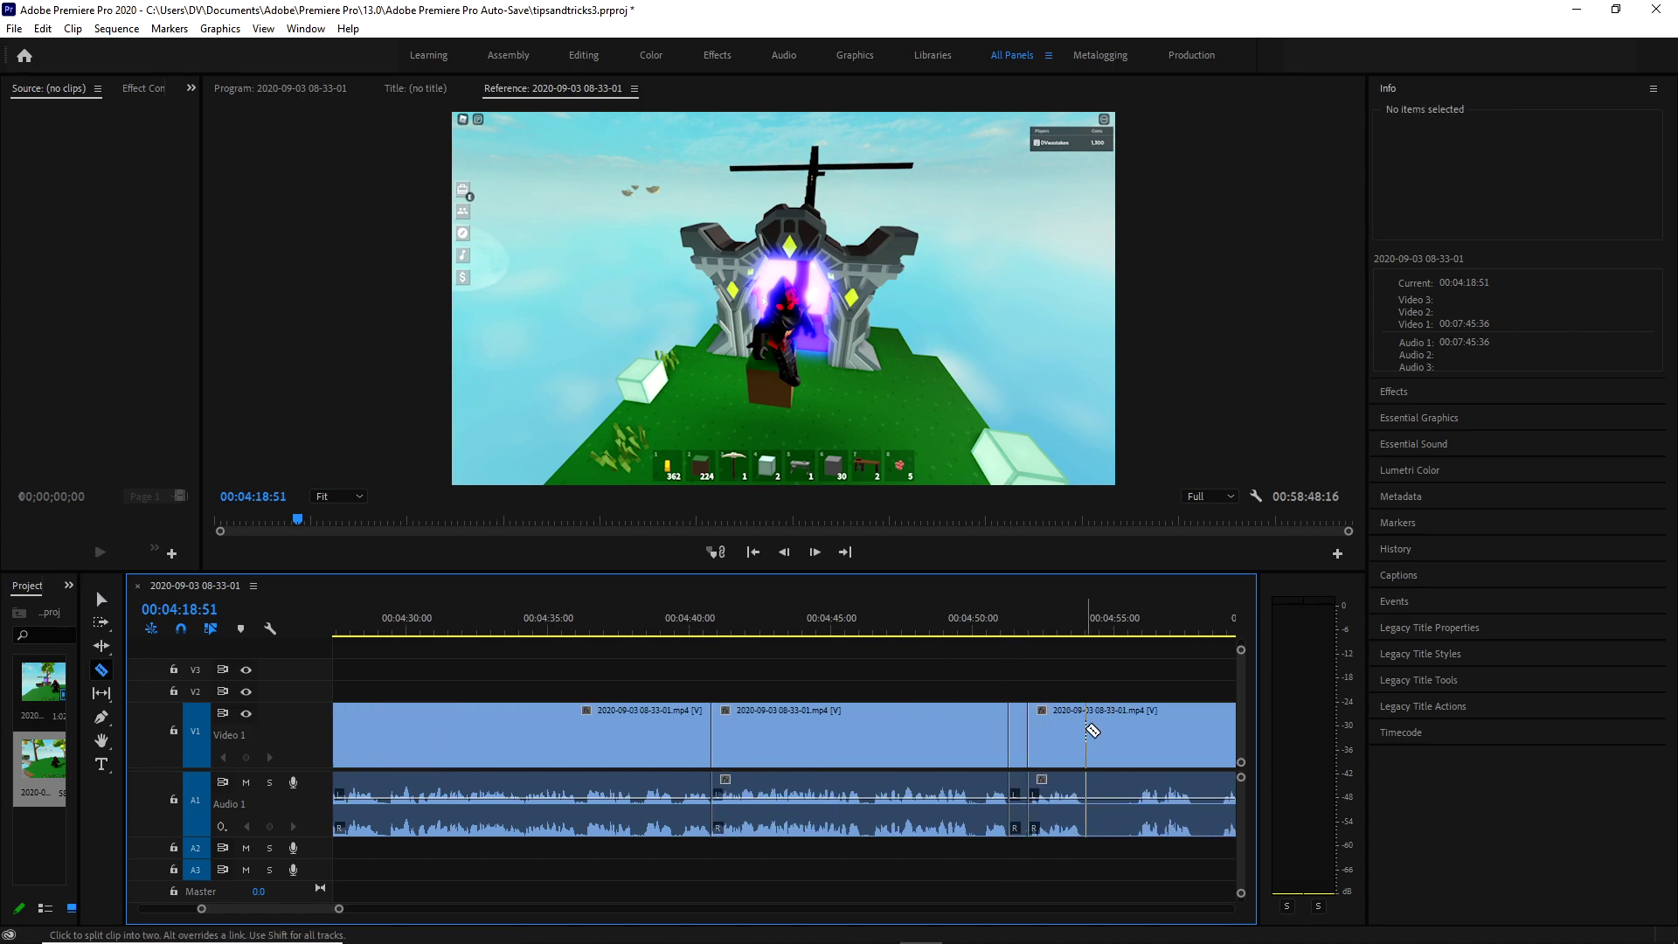
click(1086, 732)
click(1134, 731)
key(v)
click(1113, 736)
shift+click(1016, 743)
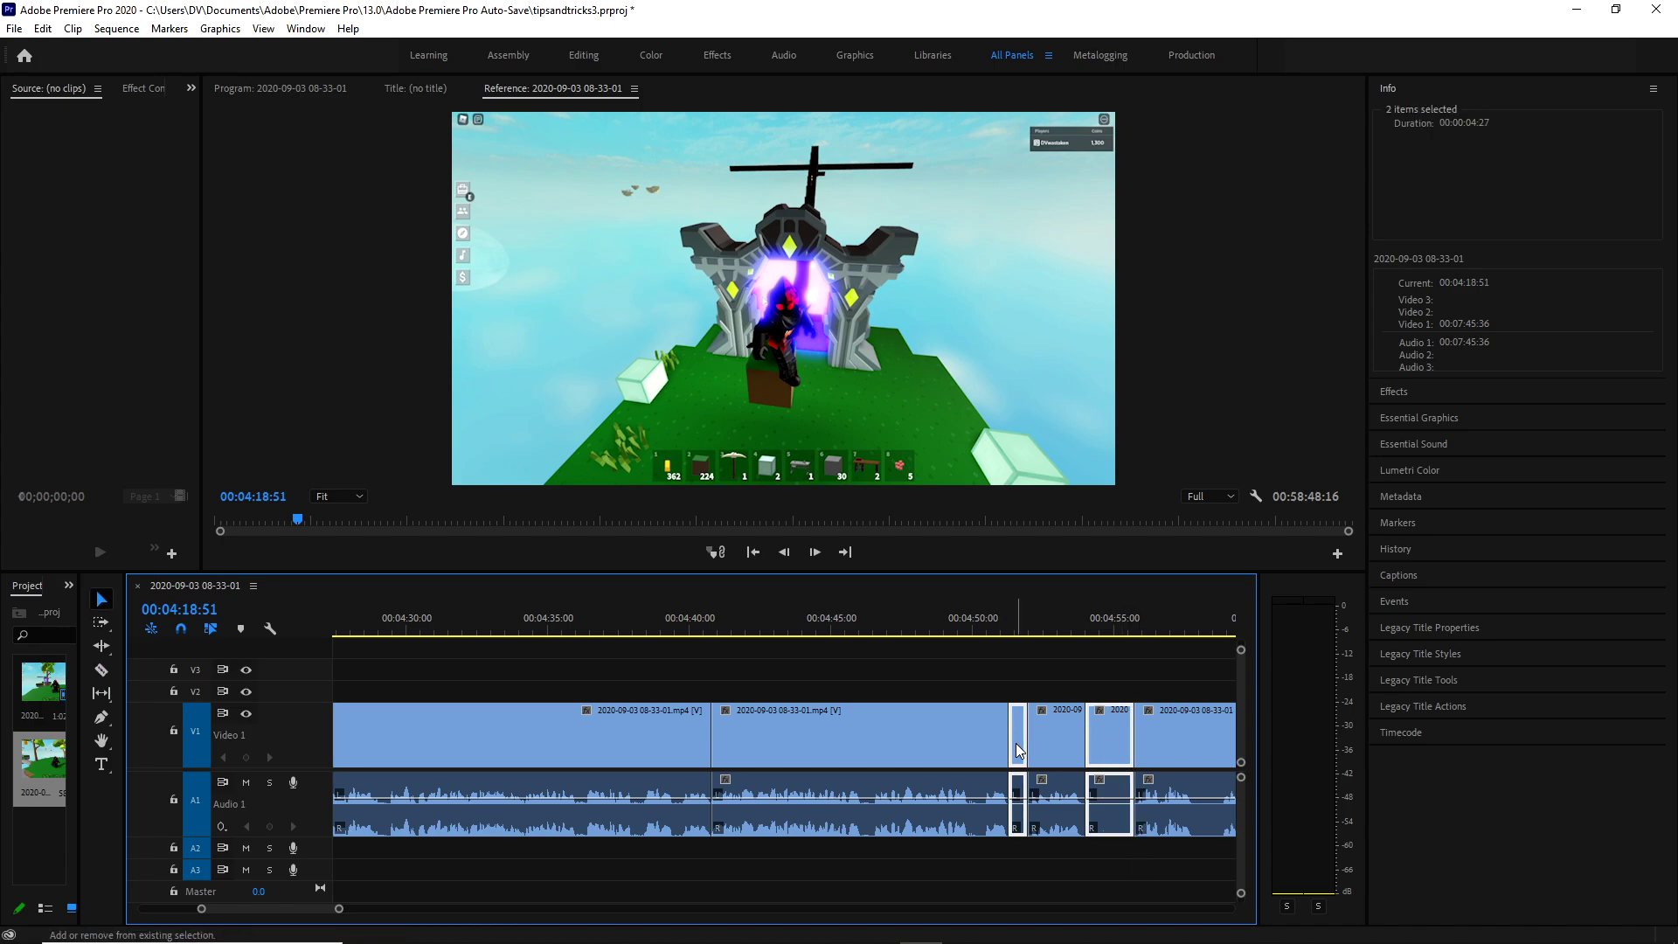
key(shift+Delete)
Cut out the three silent parts starting at 00:04:55:22, about 00:04:58:16 and about 00:05:00:23, closing their gaps.
scroll(918, 760, down, 2)
key(c)
key(c)
click(941, 742)
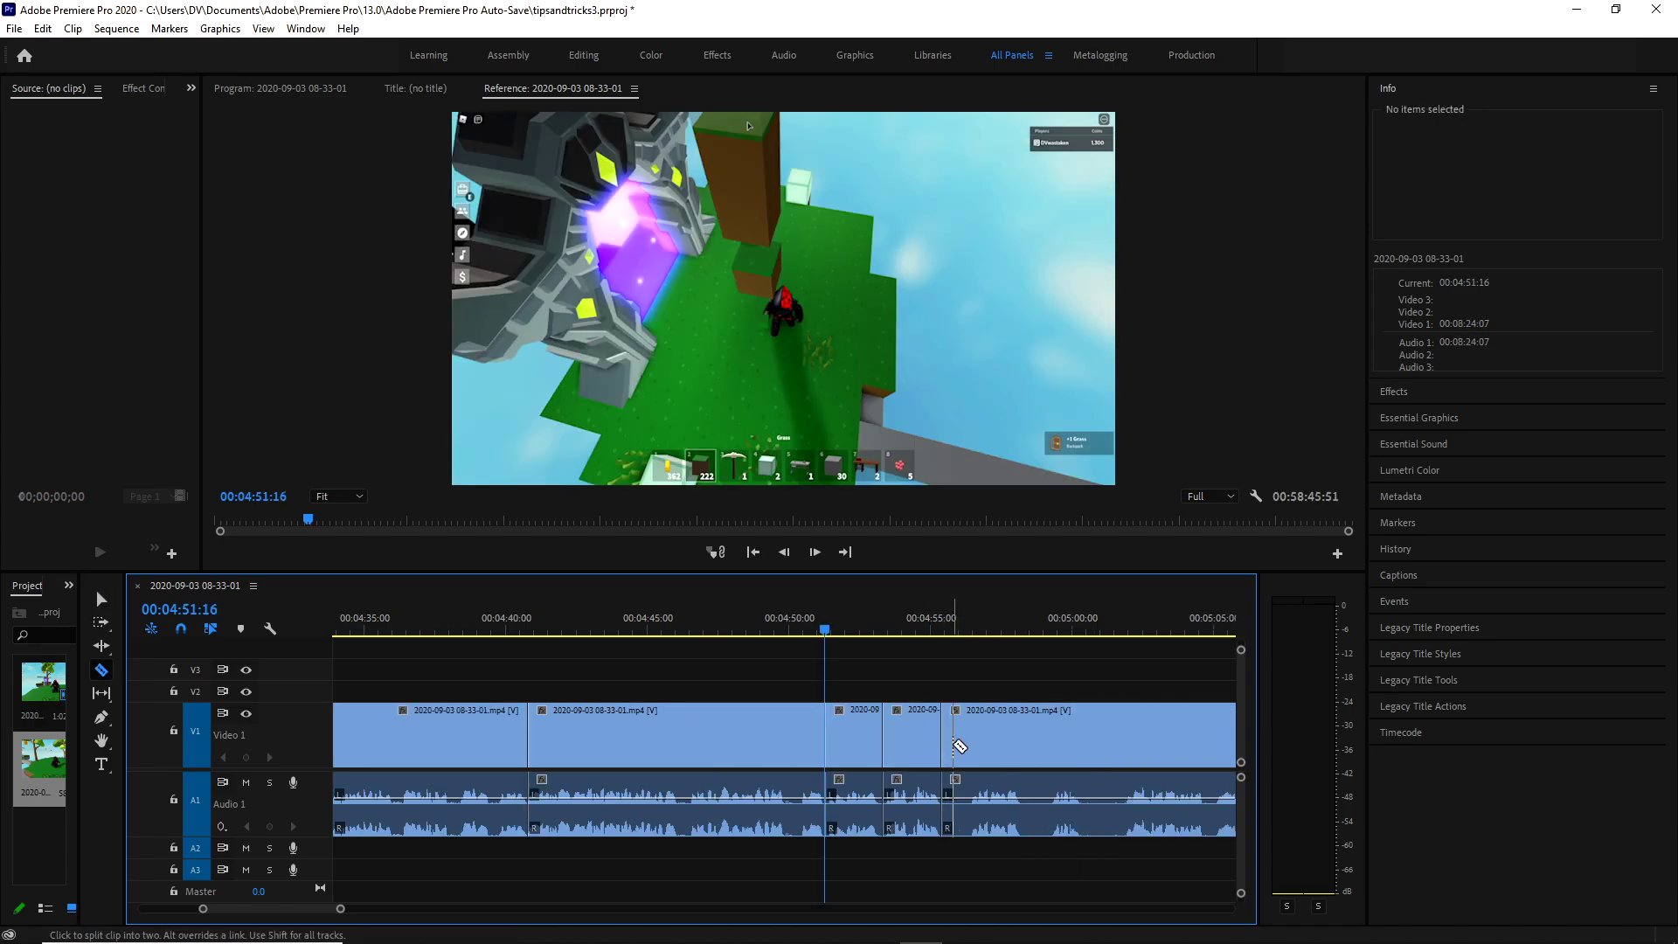
click(970, 743)
click(1024, 743)
click(1047, 742)
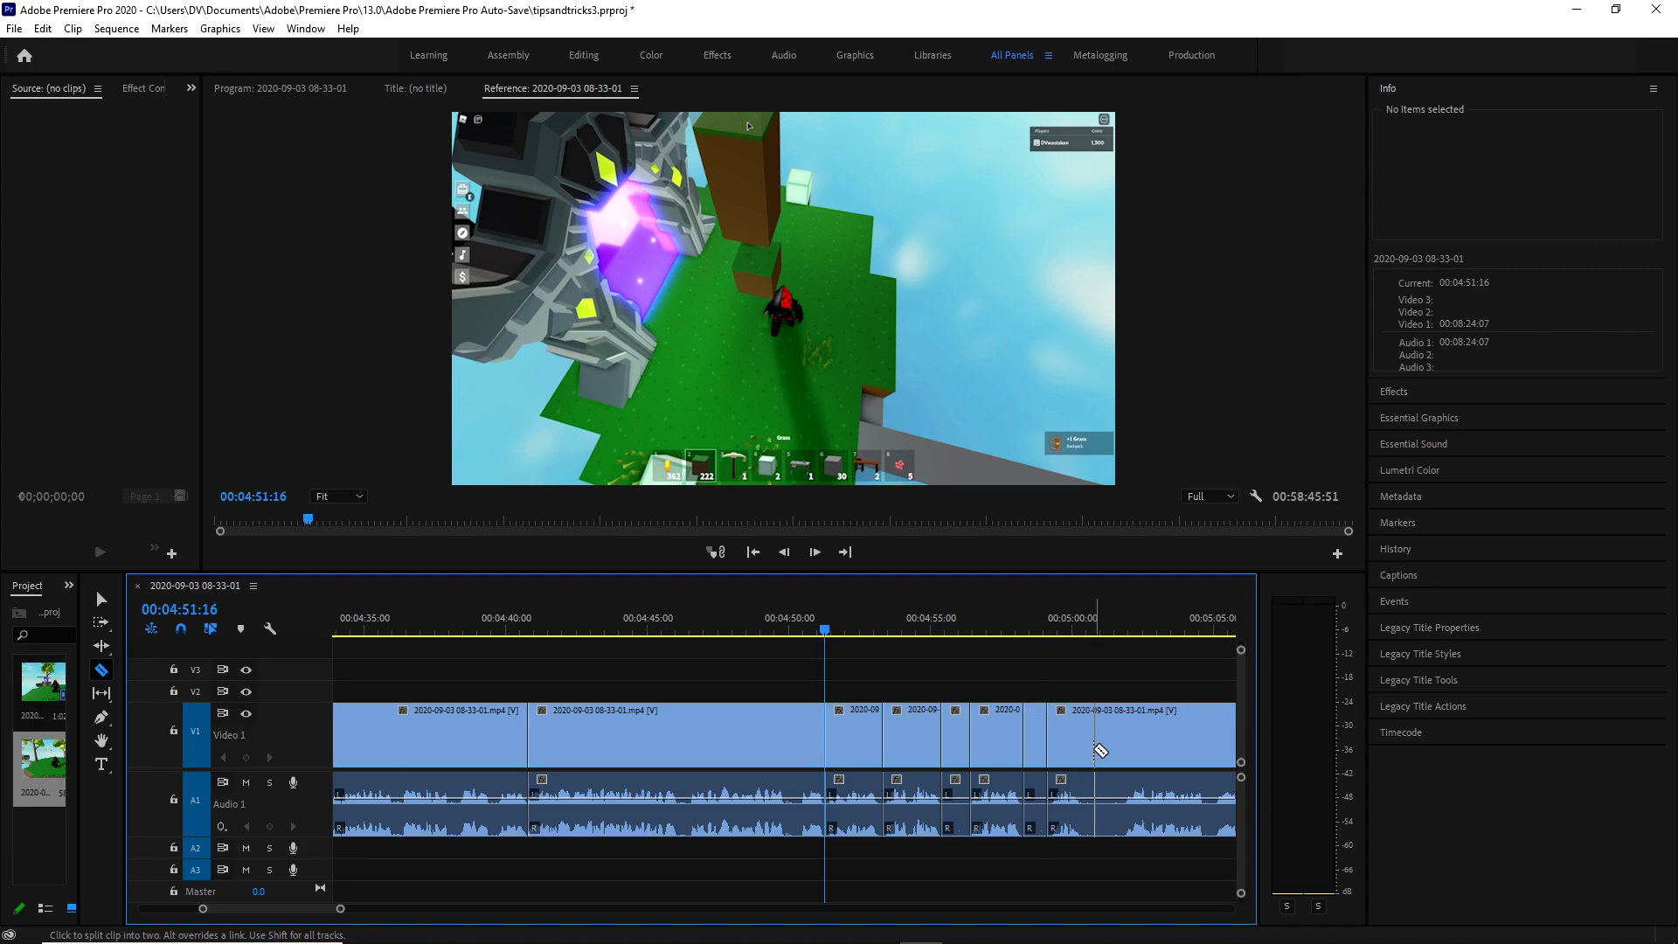
click(1085, 744)
Cut out the silent part from about 00:05:10:22 to 00:05:13:14 and close the gap.
scroll(817, 739, down, 3)
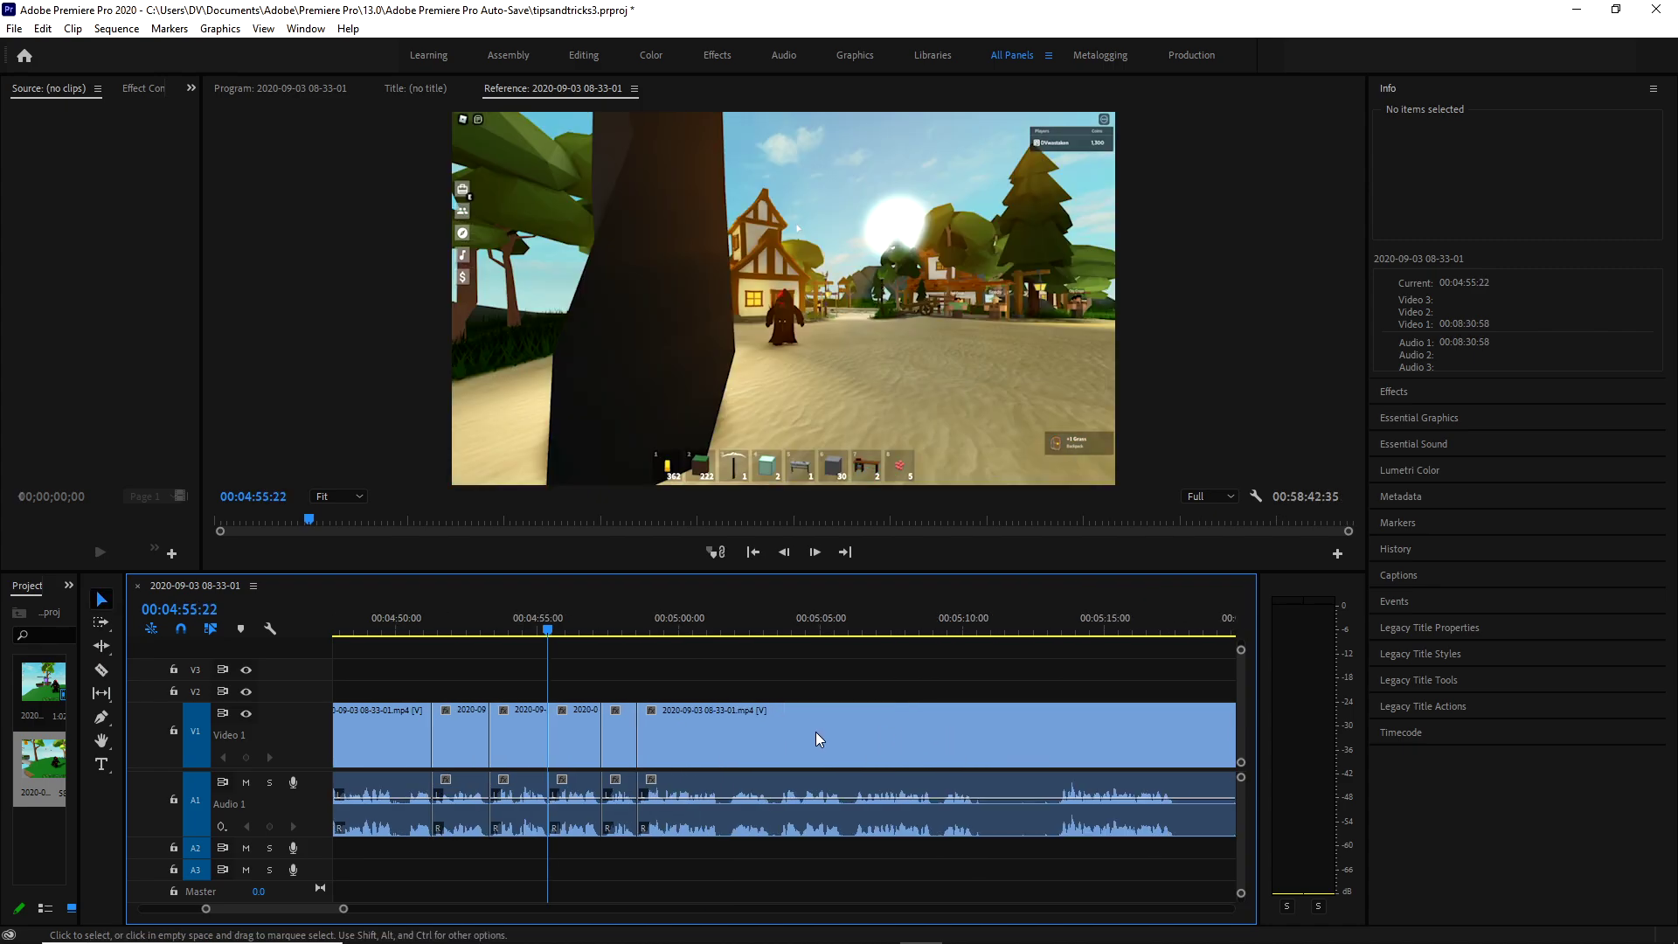
key(c)
click(973, 731)
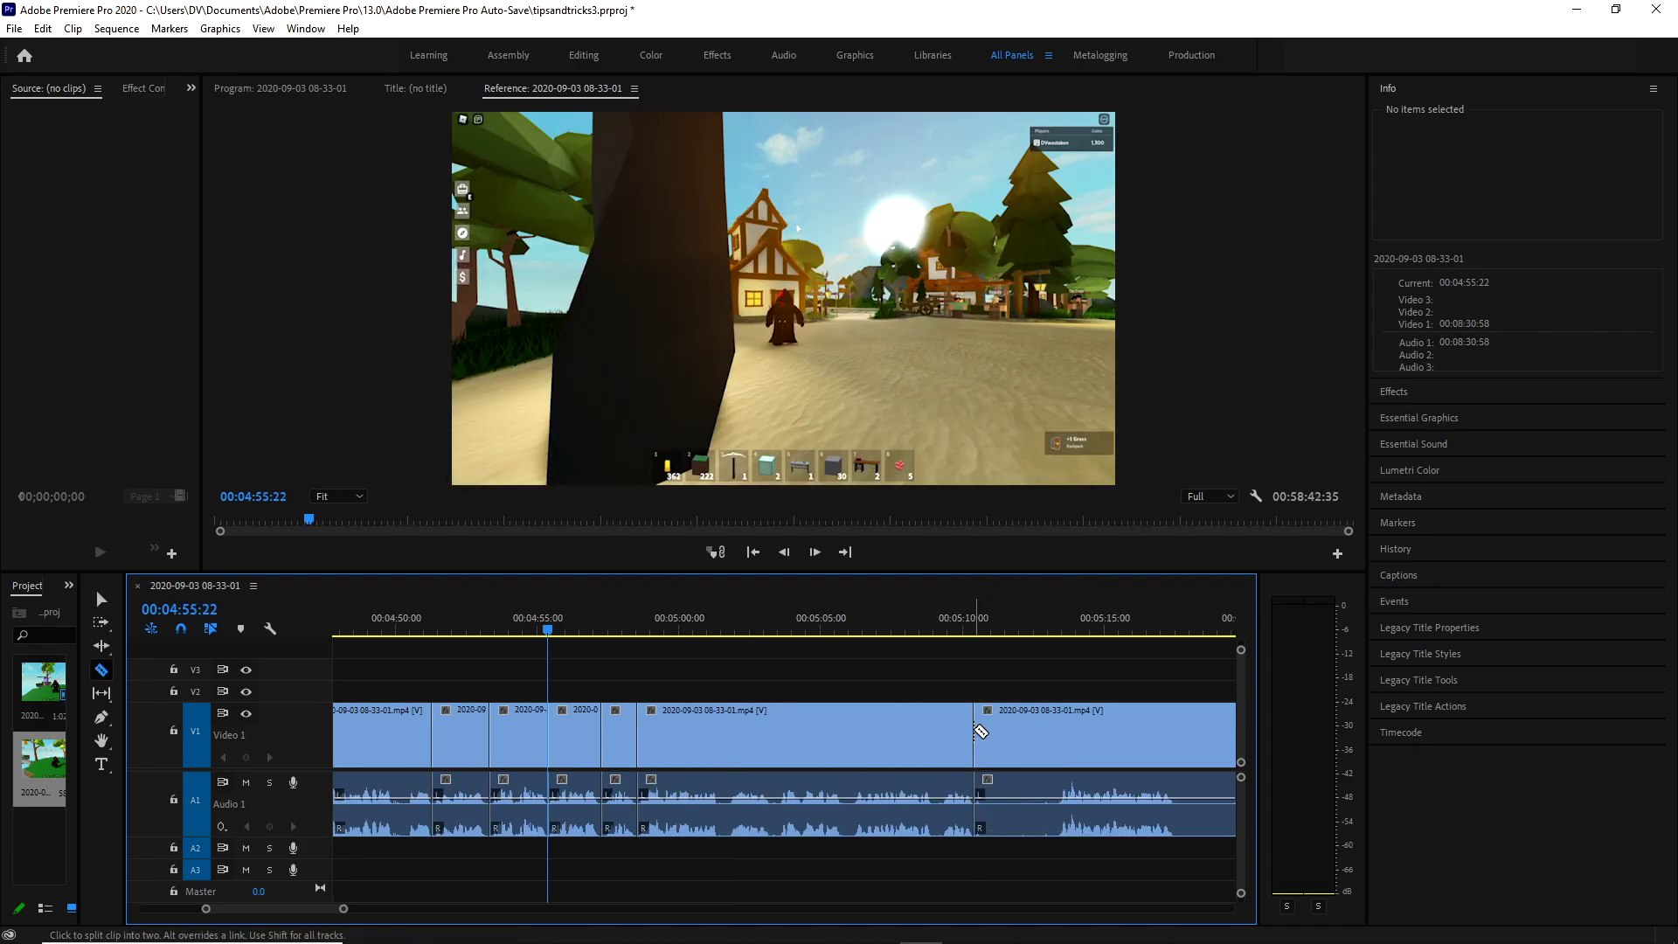
click(1060, 735)
key(v)
click(1022, 739)
key(Delete)
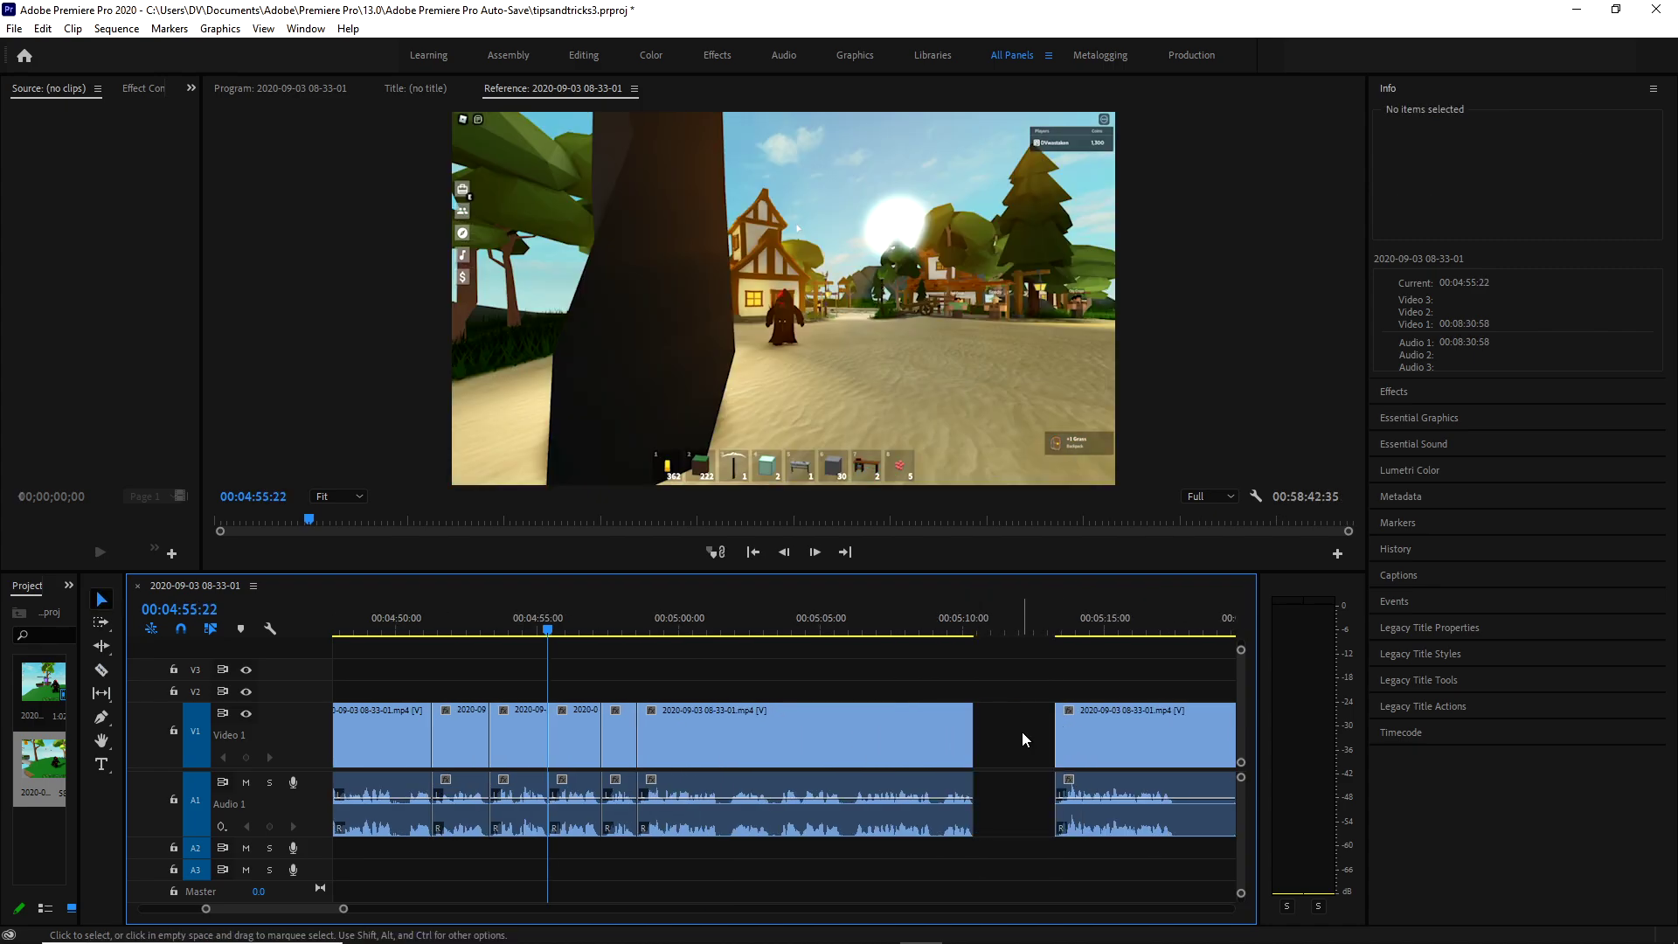
click(1009, 736)
key(Delete)
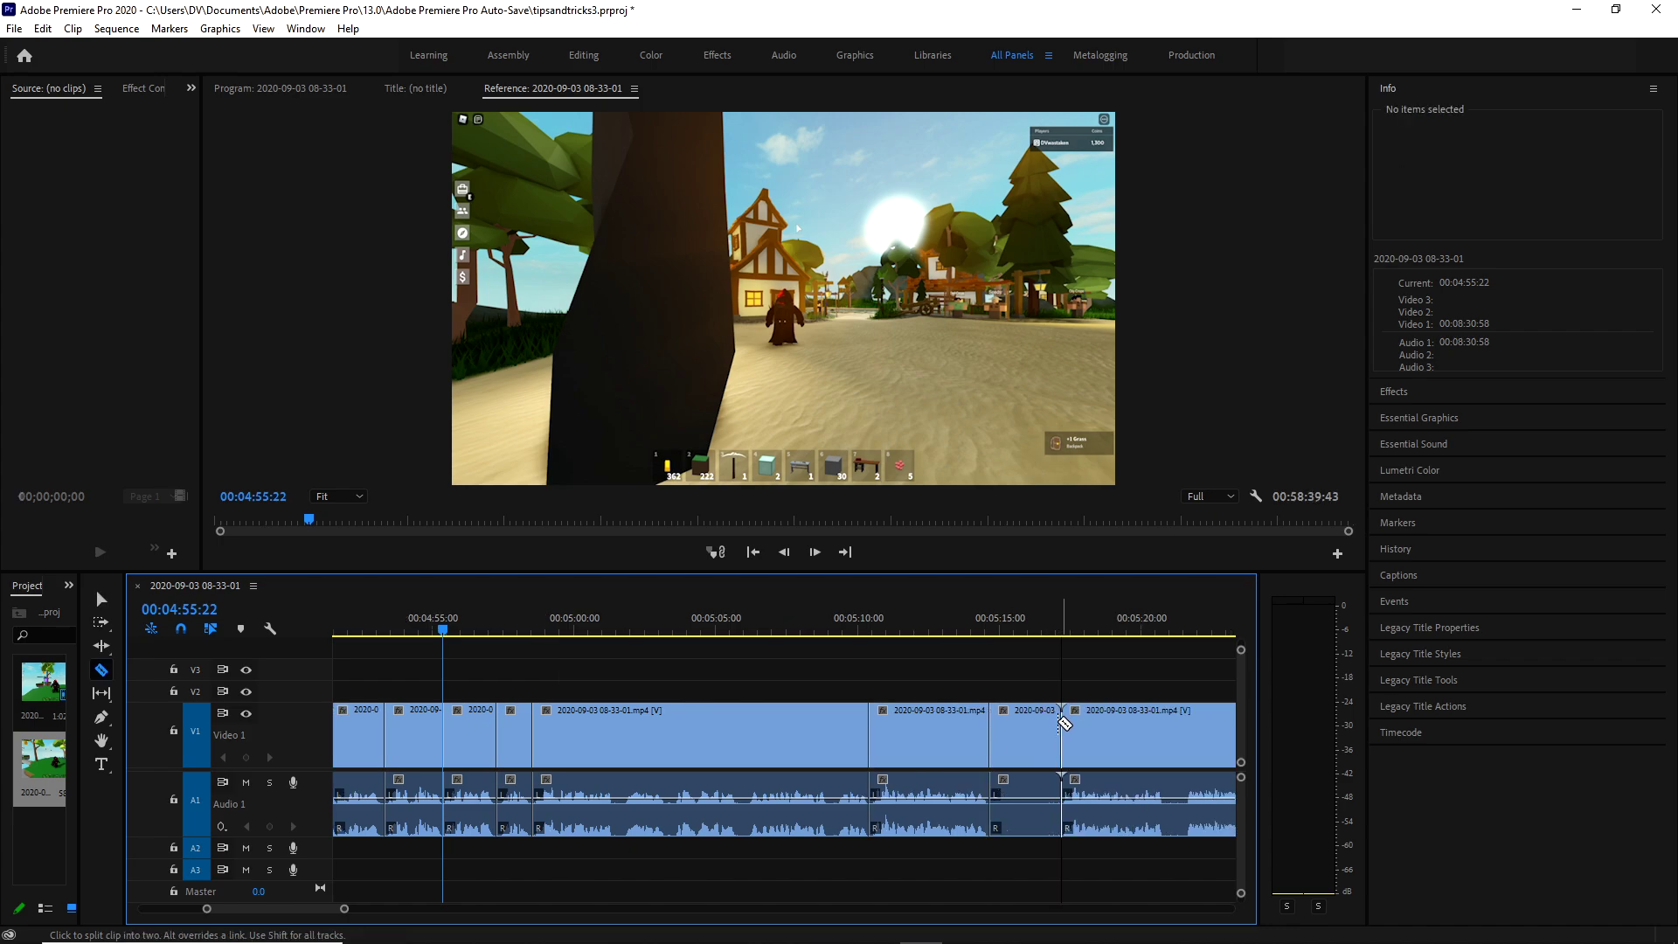
Cut out the silent part from about 00:05:14:38 to 00:05:17:10 and close the gap.
click(1018, 733)
key(Delete)
click(1019, 737)
key(Delete)
Cut out the short silent part from about 00:05:18:18 to 00:05:19:00 and close the gap.
scroll(1023, 739, down, 2)
key(c)
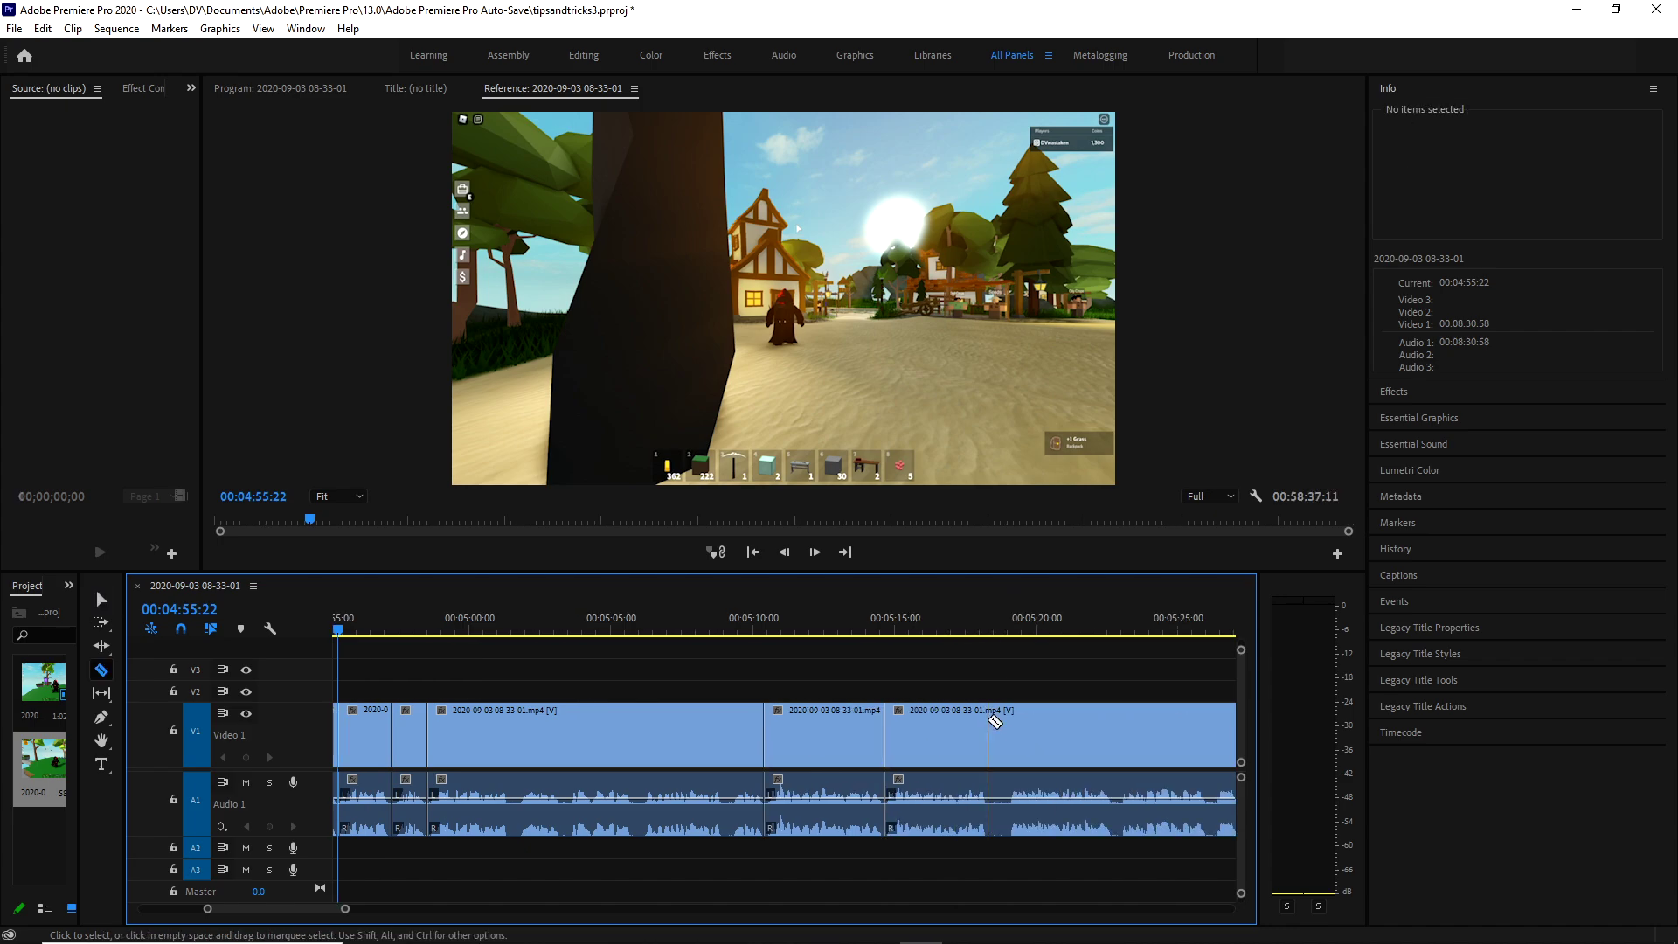
click(988, 716)
click(1008, 714)
key(v)
click(1002, 717)
key(Delete)
click(1002, 720)
key(Delete)
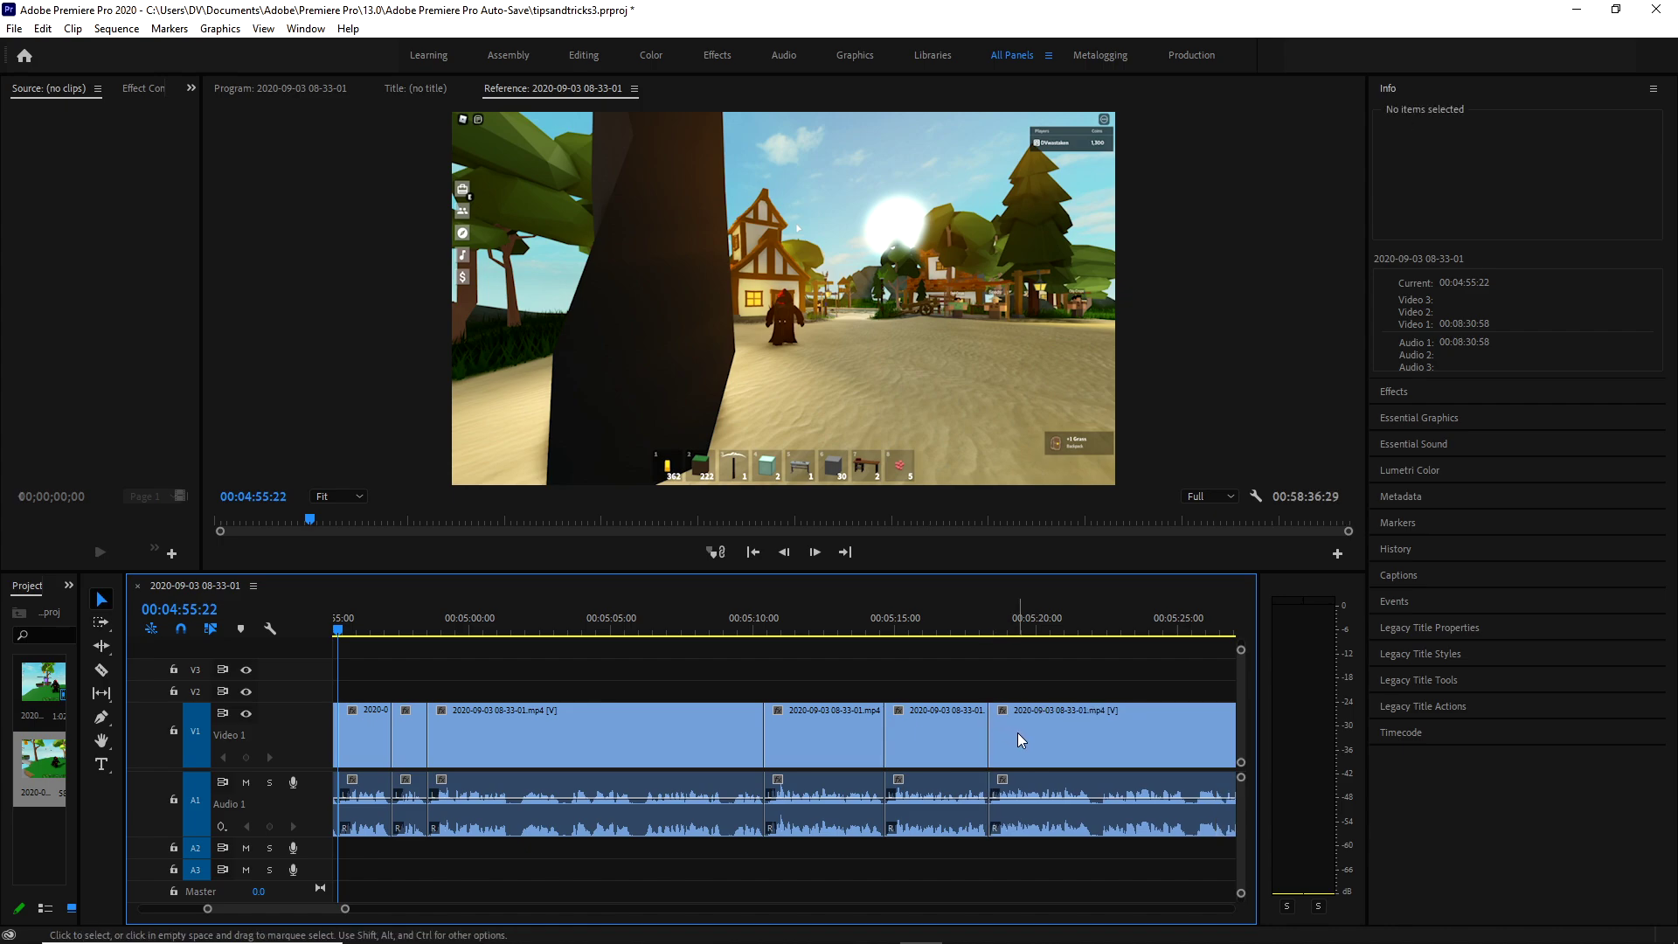
Cut out the short silent part from 00:05:21:55 to 00:05:22:14 and close the gap.
scroll(1016, 734, down, 2)
key(c)
click(1012, 734)
click(1020, 734)
key(v)
click(1016, 734)
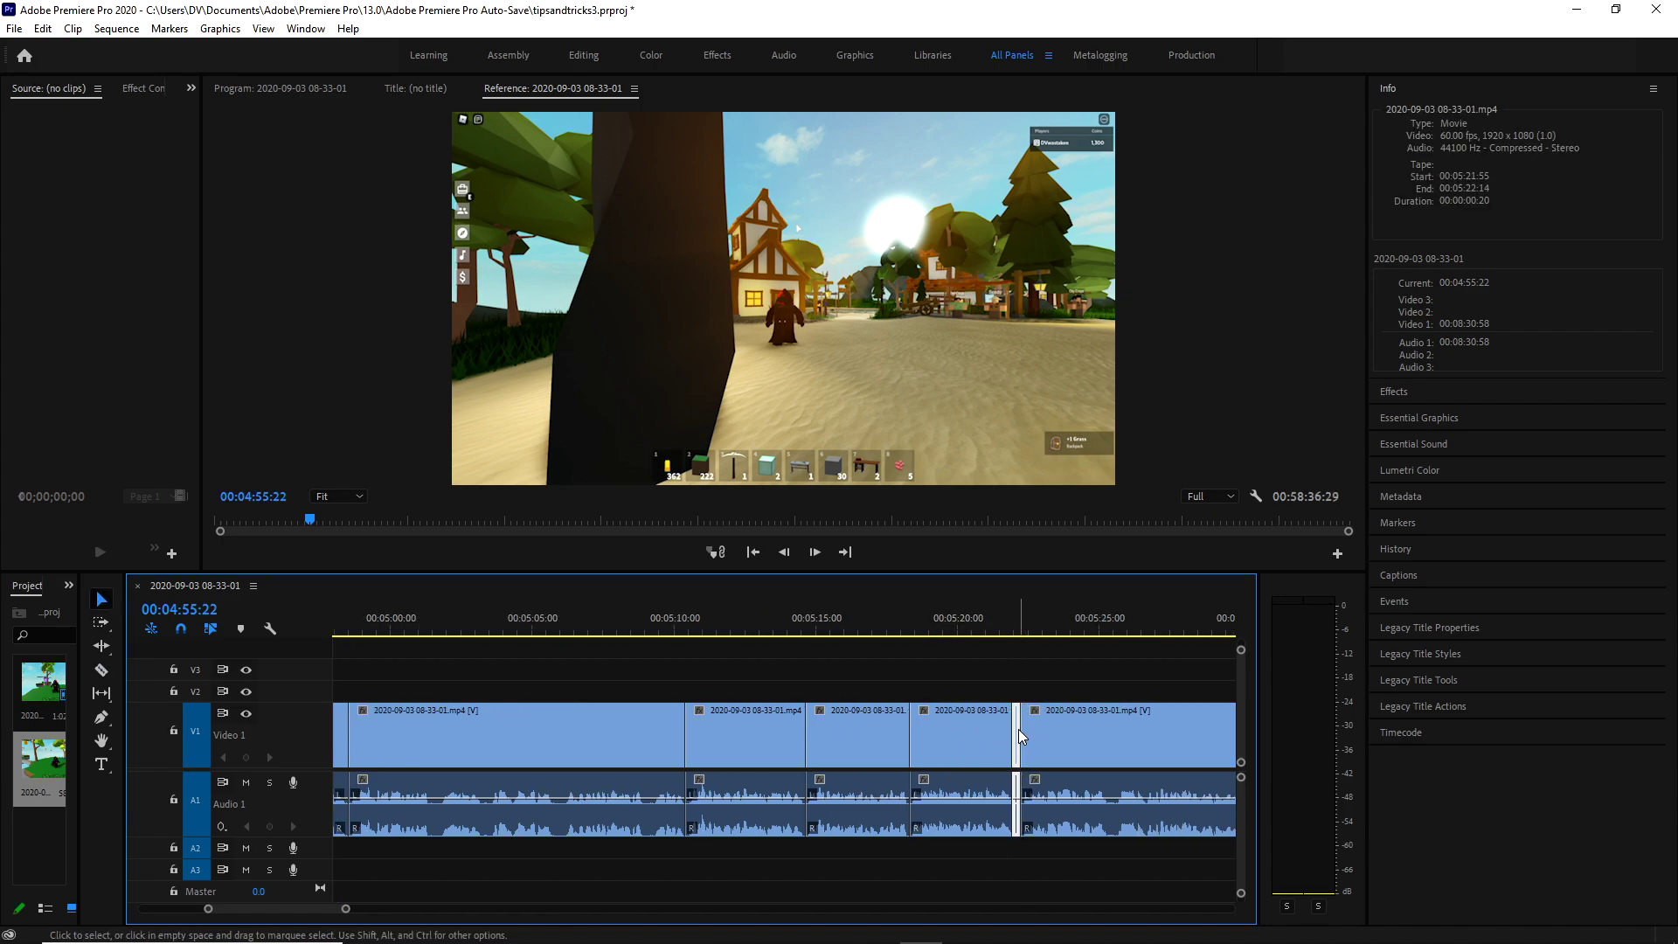
key(Delete)
Cut out the short silent part from about 00:05:25:00 to 00:05:25:20 and close the gap.
scroll(1013, 734, down, 4)
key(c)
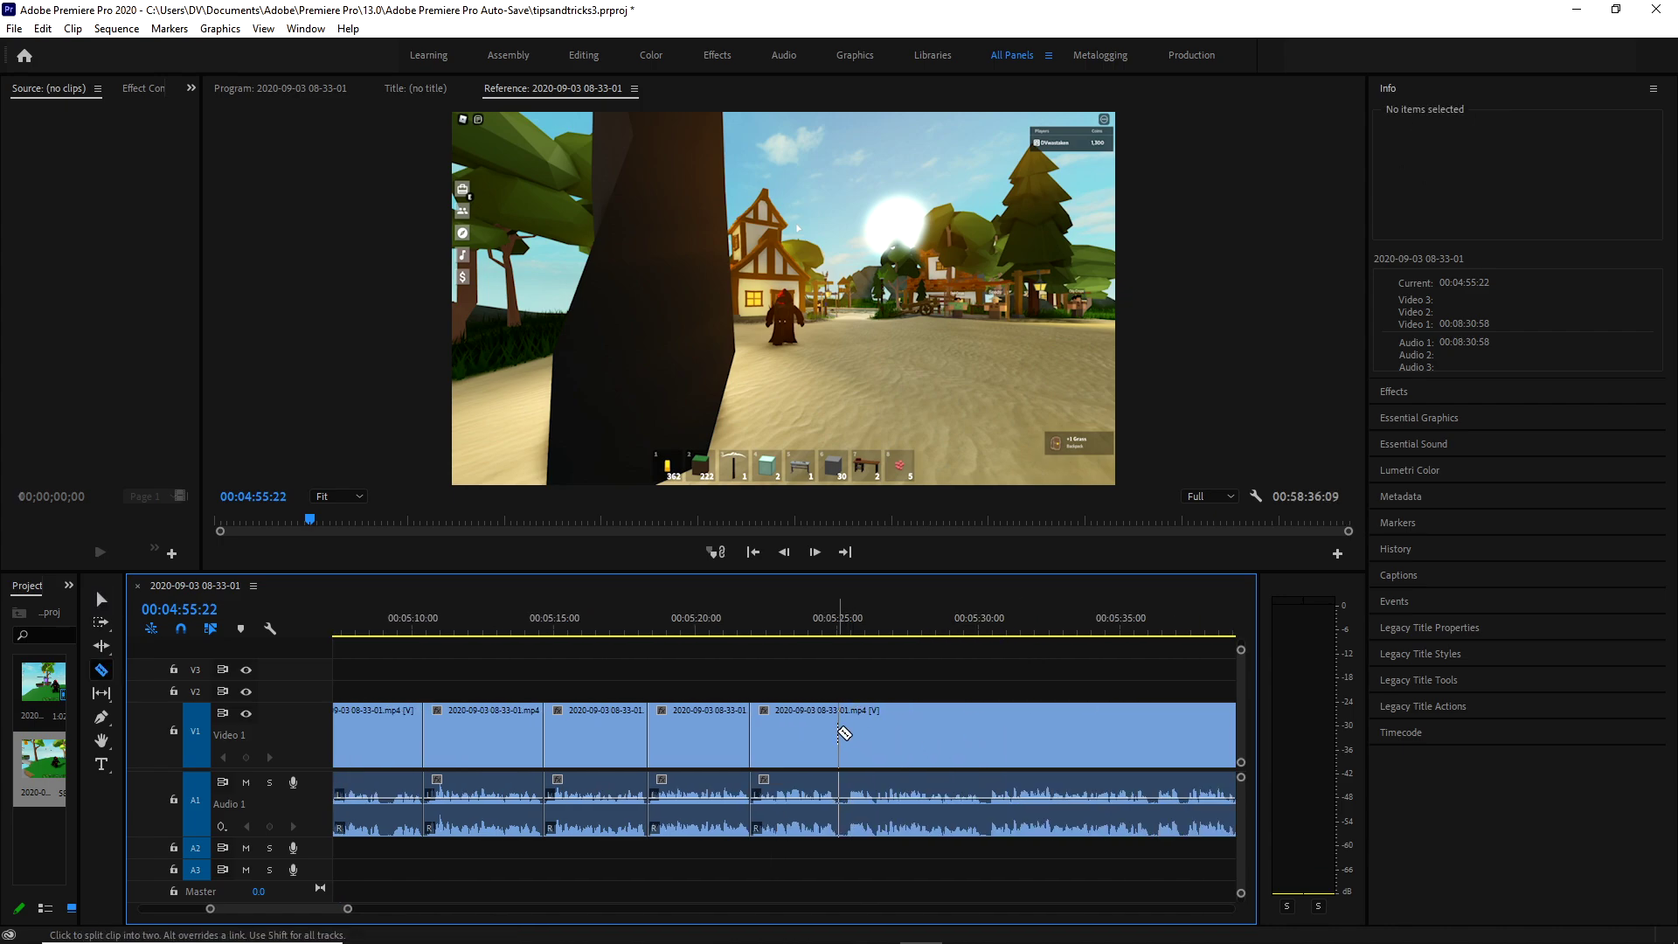
click(837, 735)
click(853, 735)
key(v)
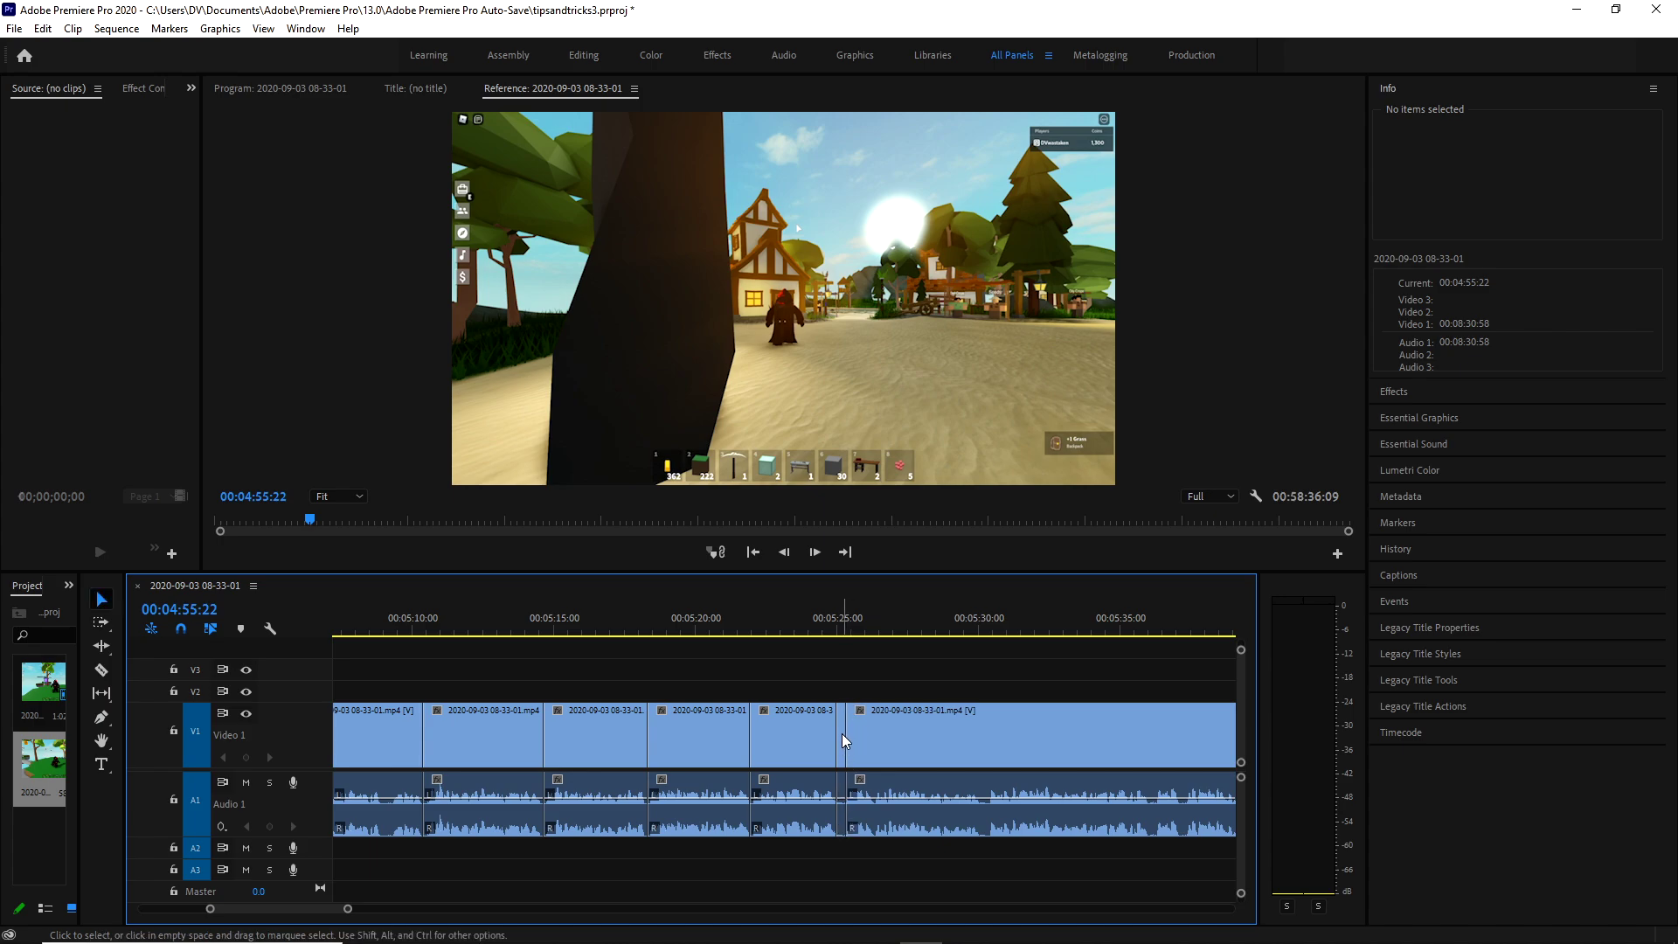
click(845, 741)
key(Delete)
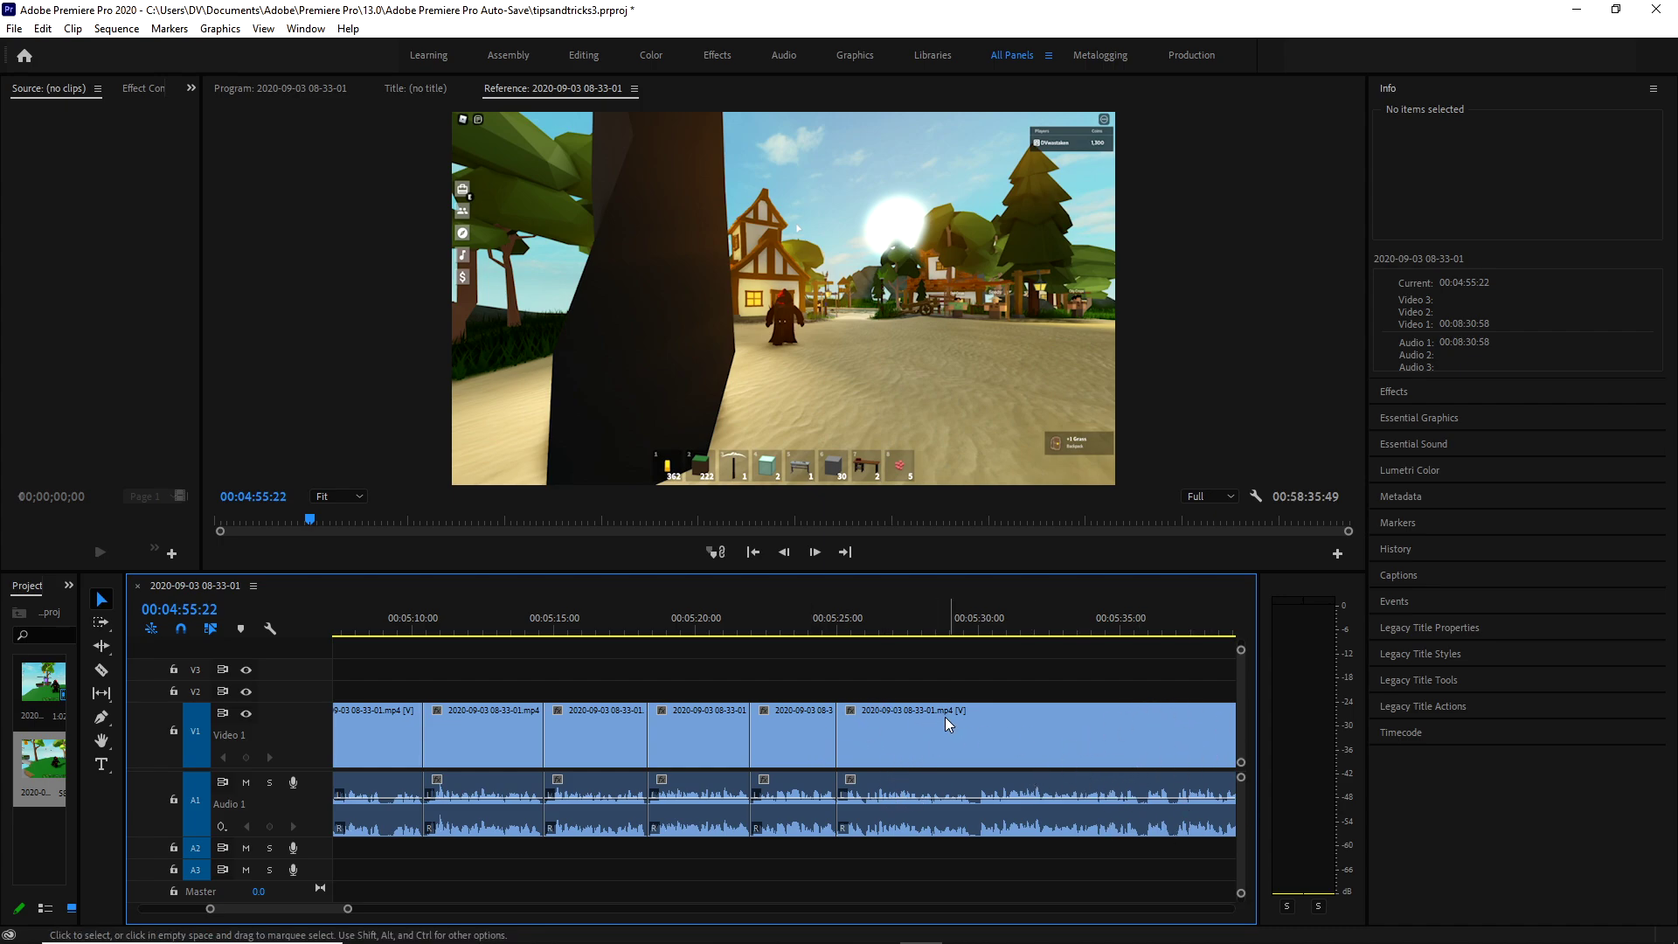
Cut out the short silent part from 00:05:29:41 to 00:05:30:00 and close the gap.
scroll(874, 780, down, 3)
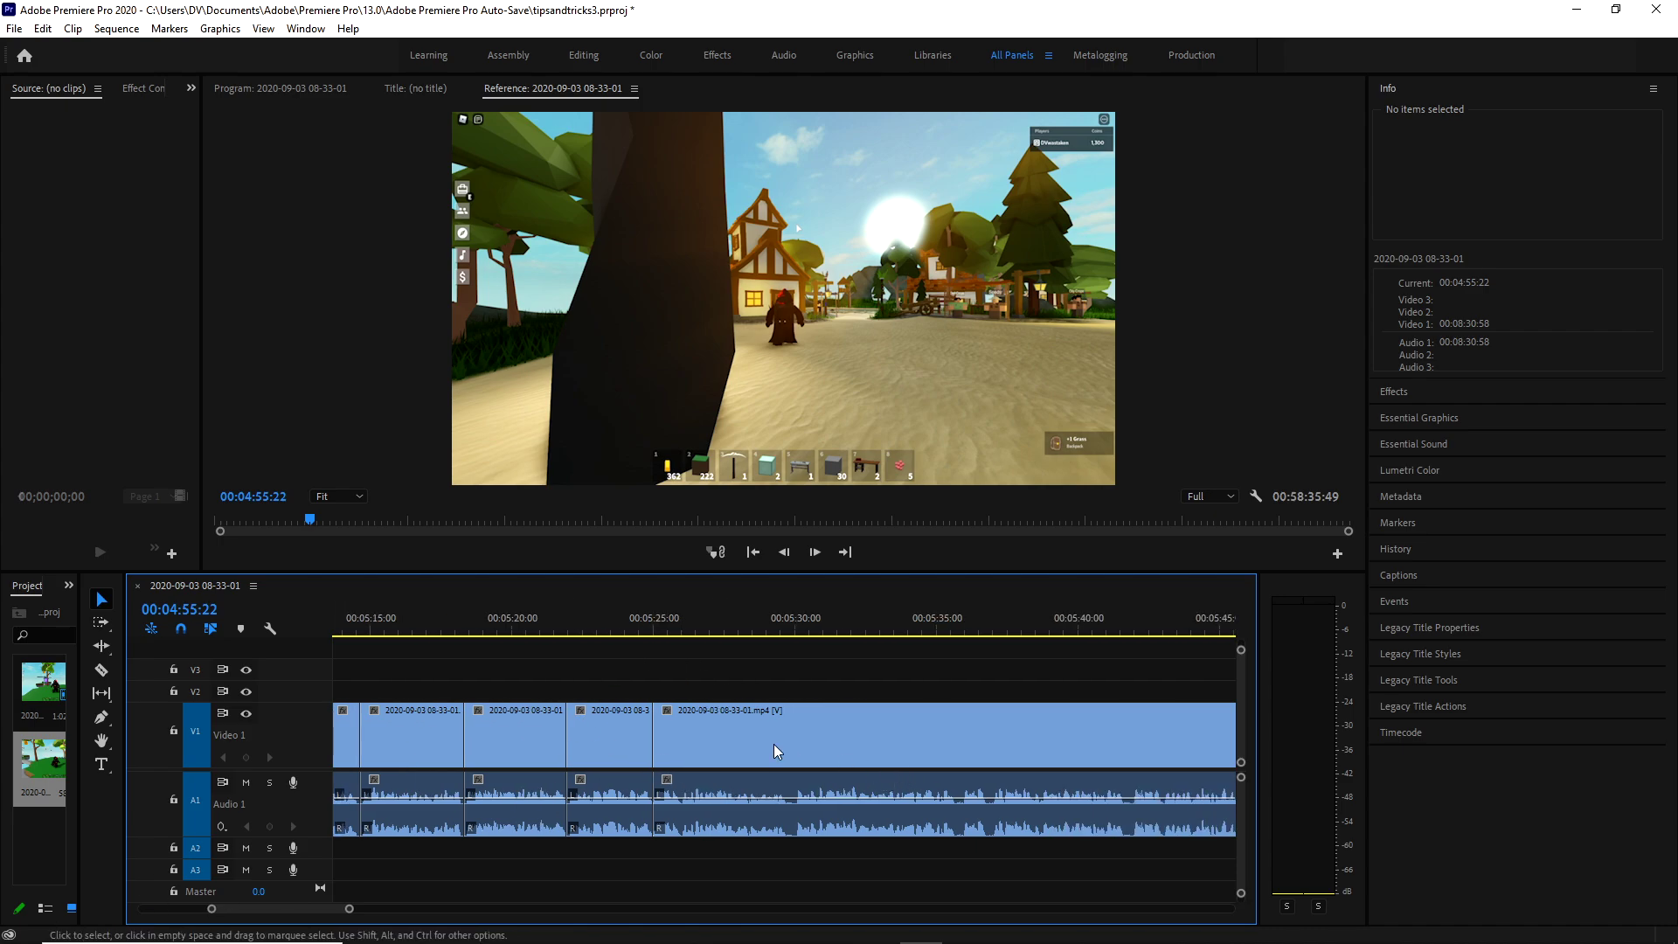
key(c)
click(787, 734)
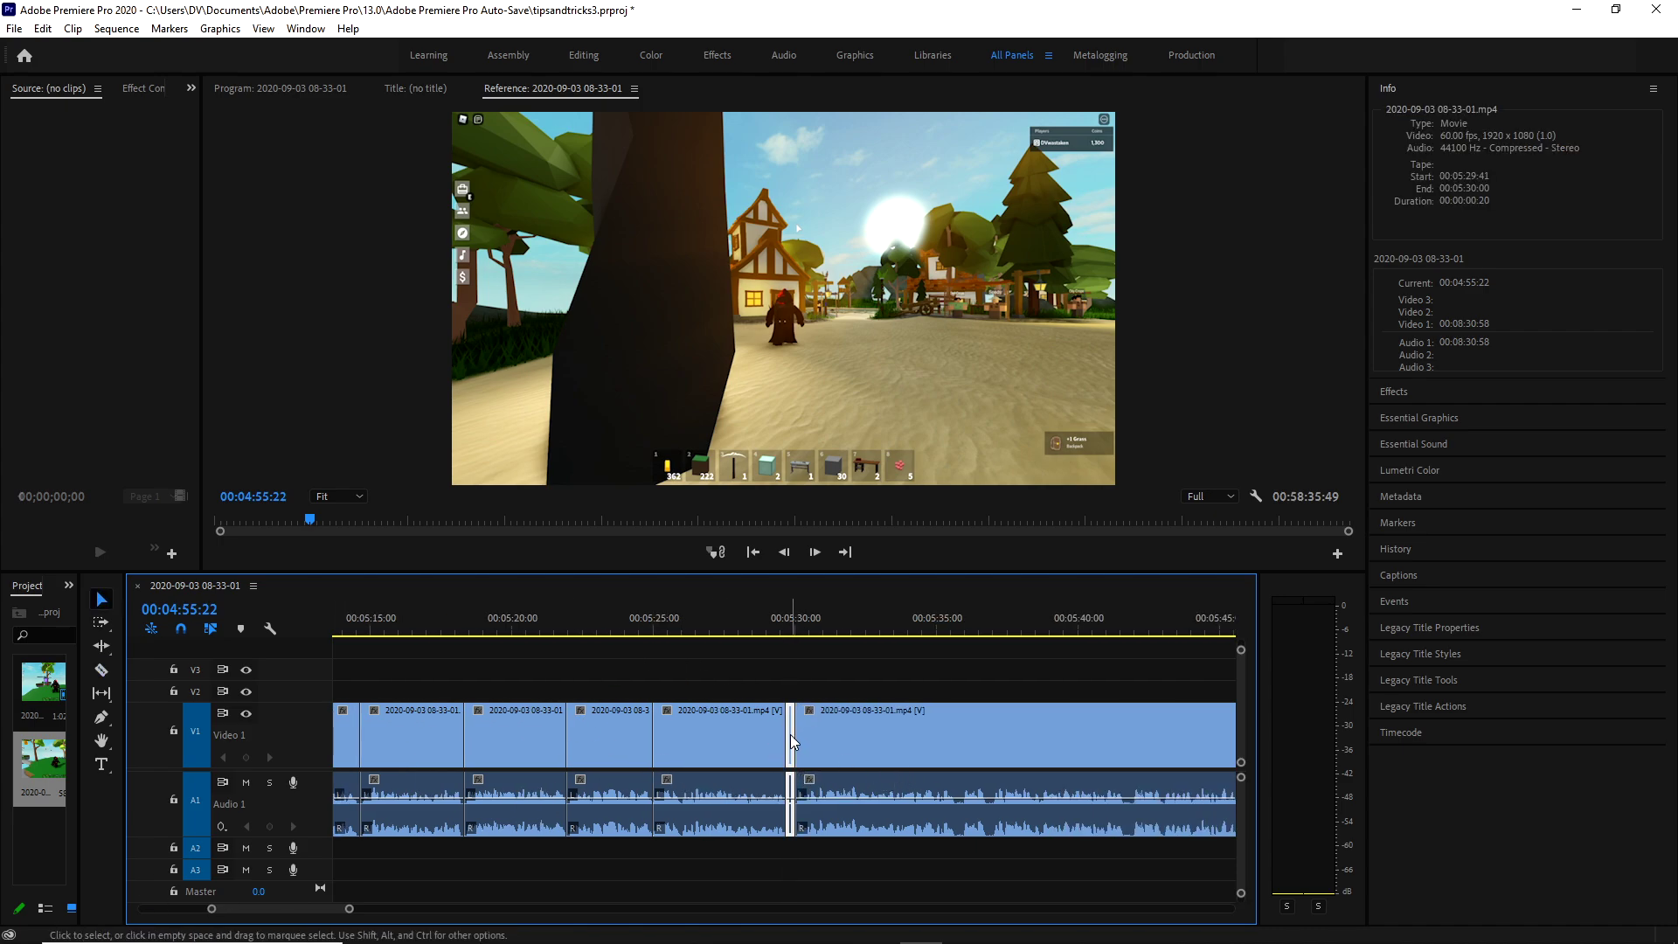
Cut out the short silent part from about 00:05:46:39 to 00:05:47:11 and close the gap.
scroll(880, 734, down, 5)
click(1036, 756)
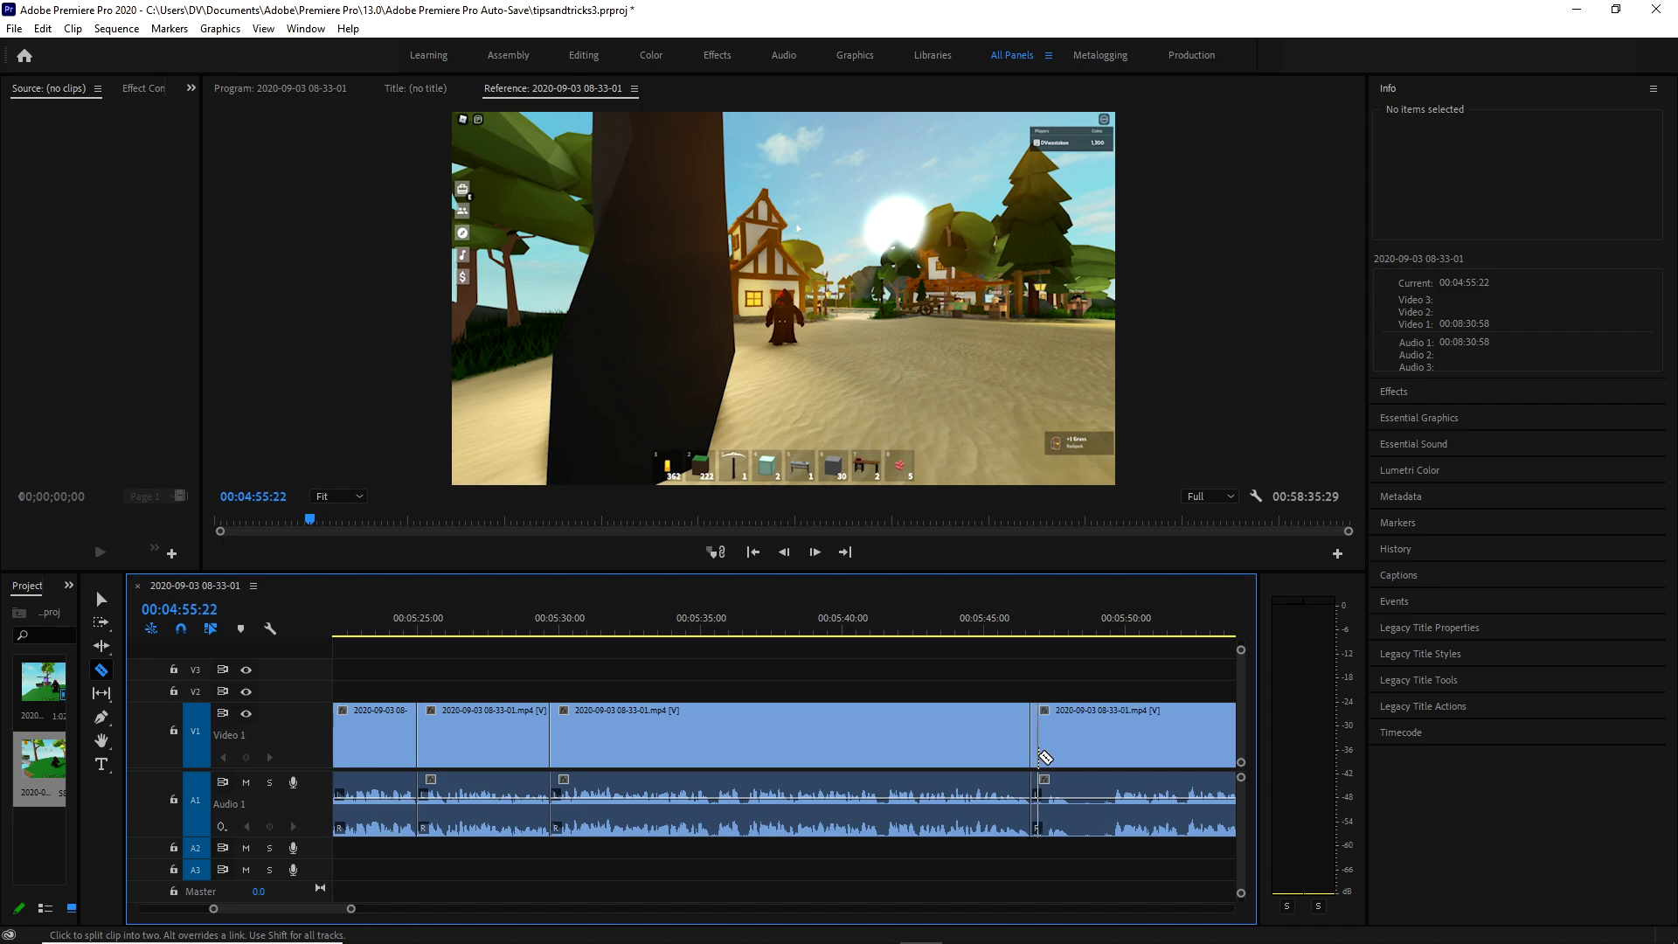
click(1045, 757)
key(v)
click(1039, 762)
key(shift+Delete)
key(c)
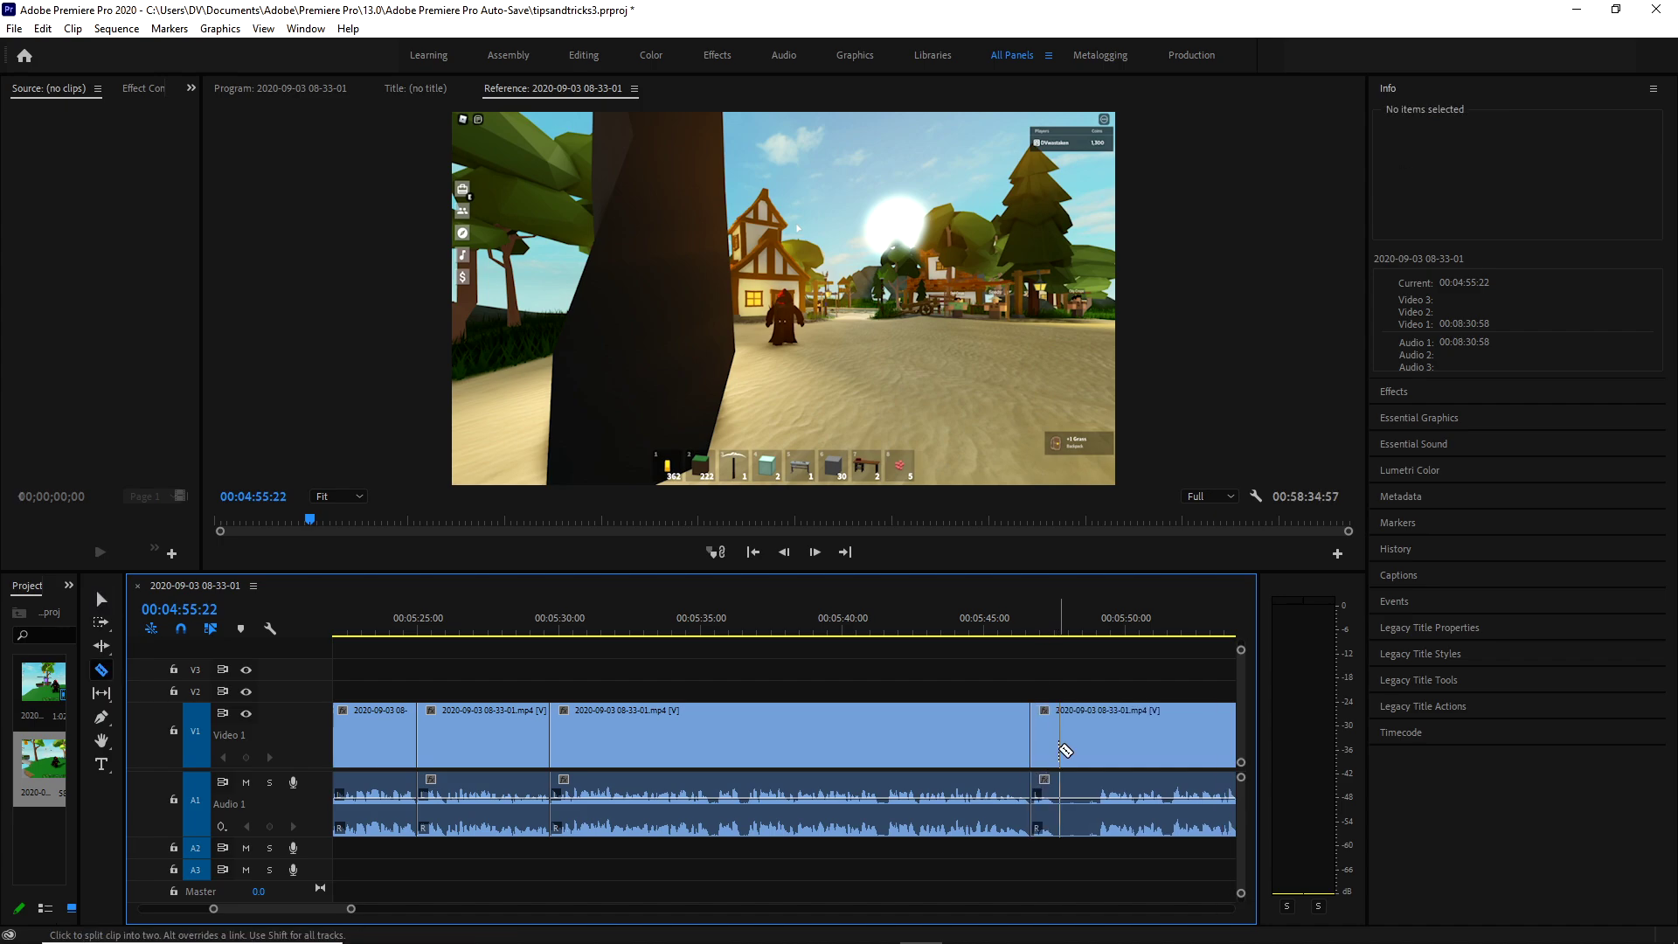
Cut out the silent parts from 00:05:47:33 to 00:05:48:59 and from 00:06:04:15 to 00:06:04:49, and close both gaps.
click(1057, 753)
click(1098, 754)
key(v)
click(1079, 759)
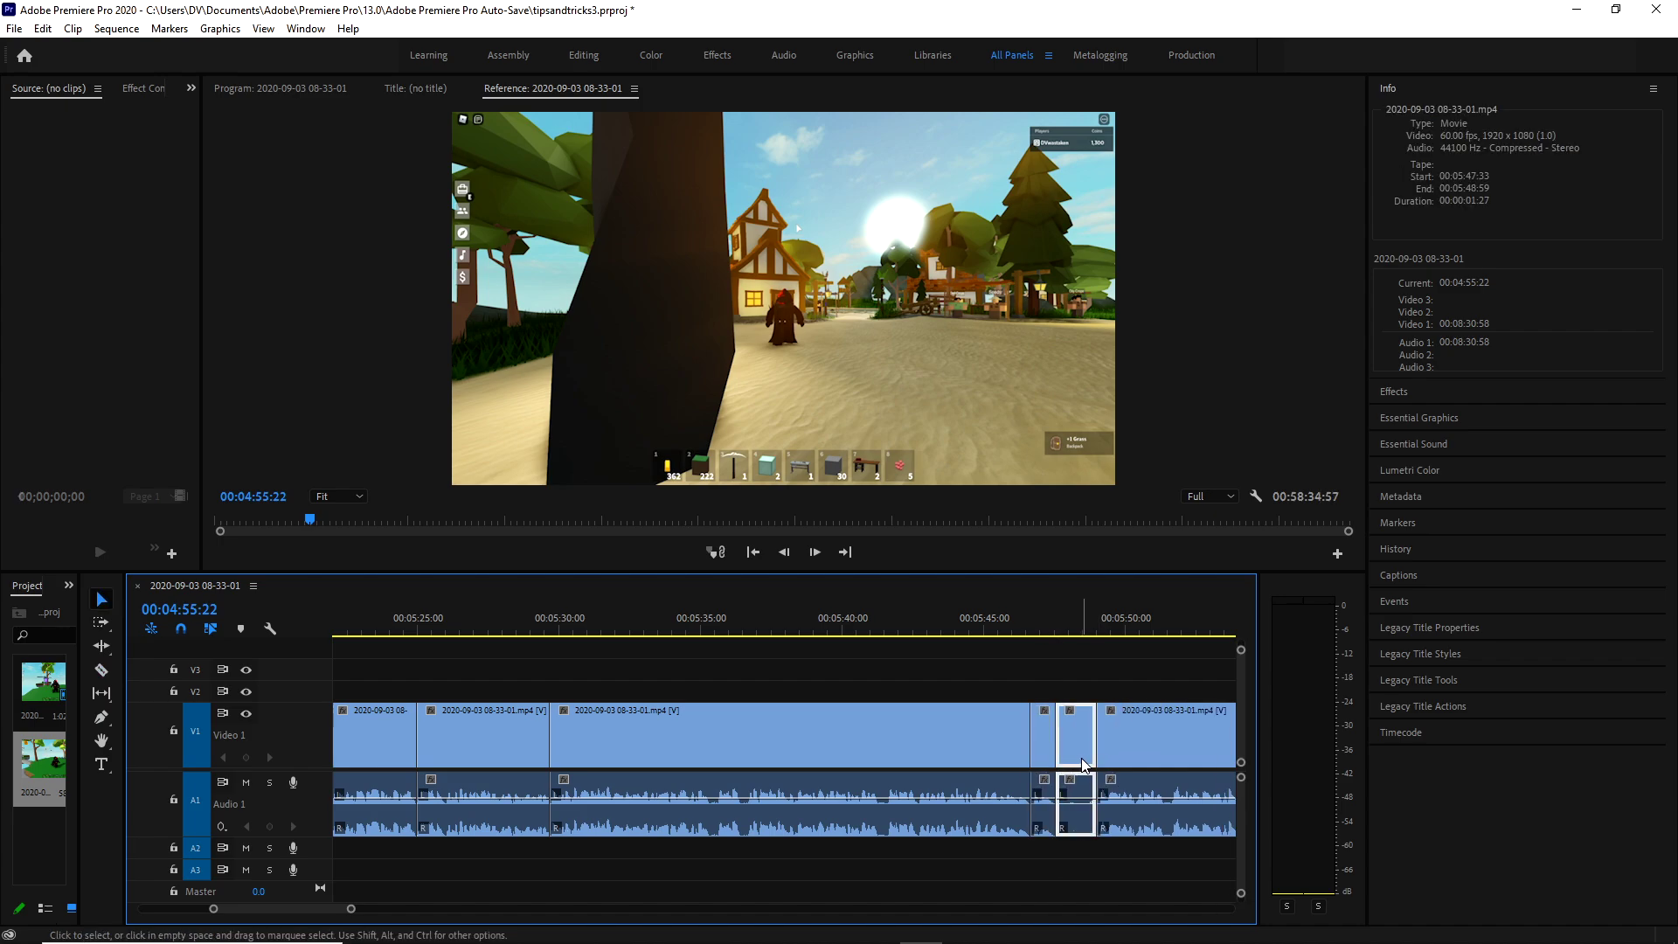
key(shift+Delete)
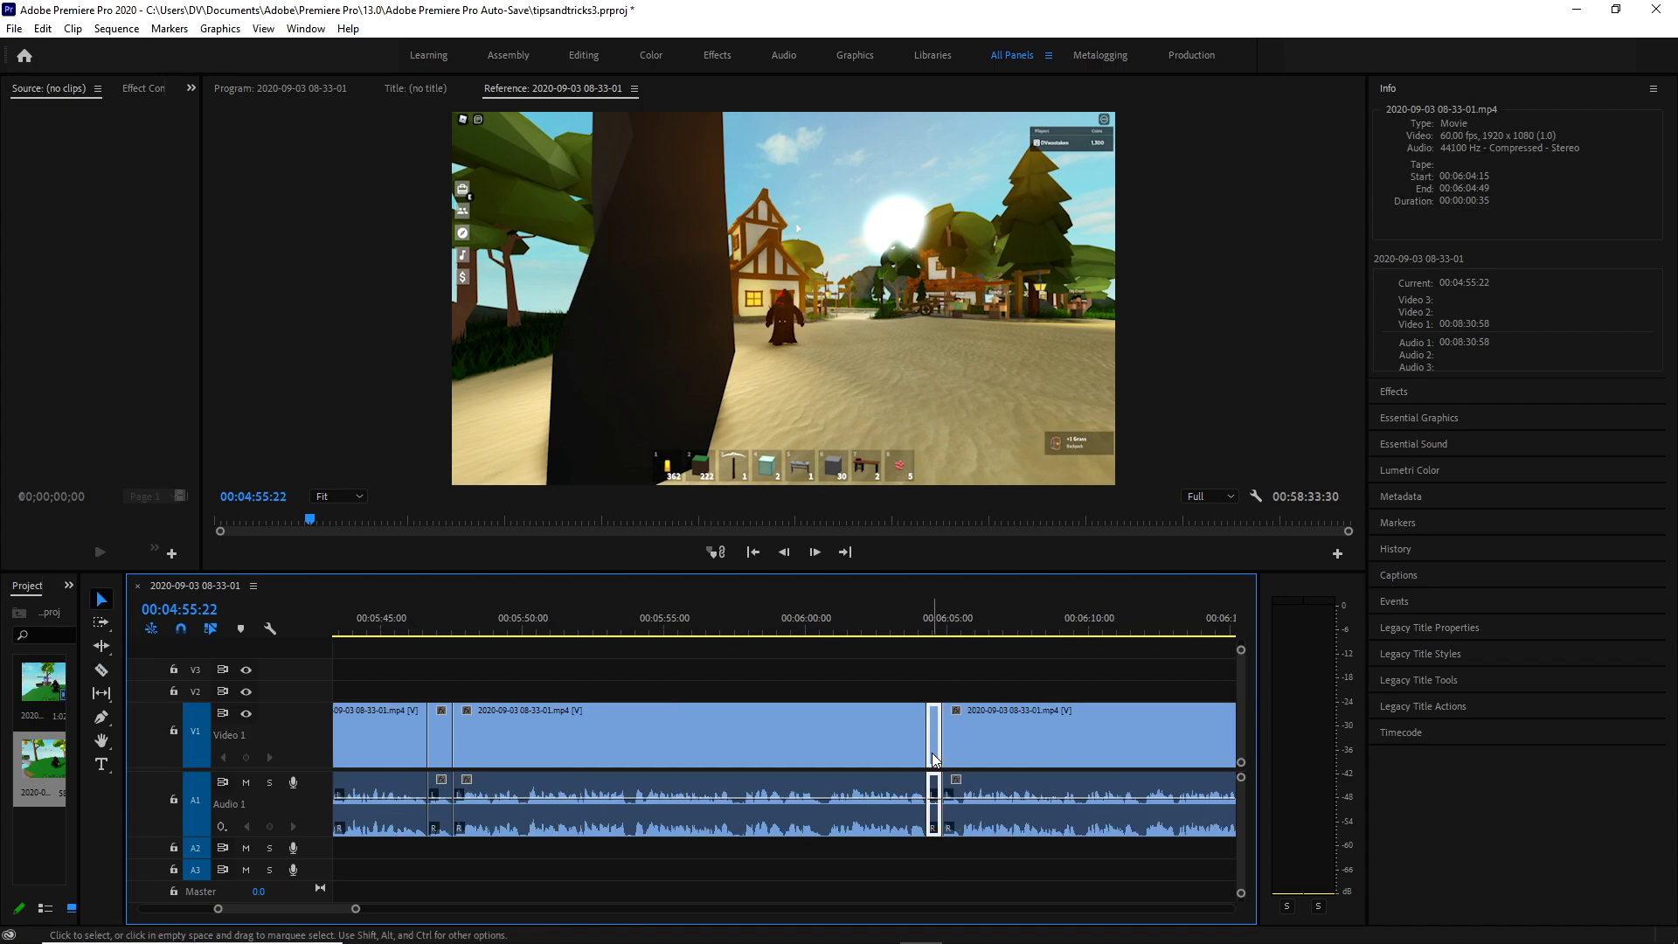
scroll(942, 762, down, 5)
scroll(942, 762, down, 2)
Cut out the silent parts from 00:06:19:09 to 00:06:19:28 and from about 00:06:20:05 to 00:06:21:50, and close both gaps.
key(c)
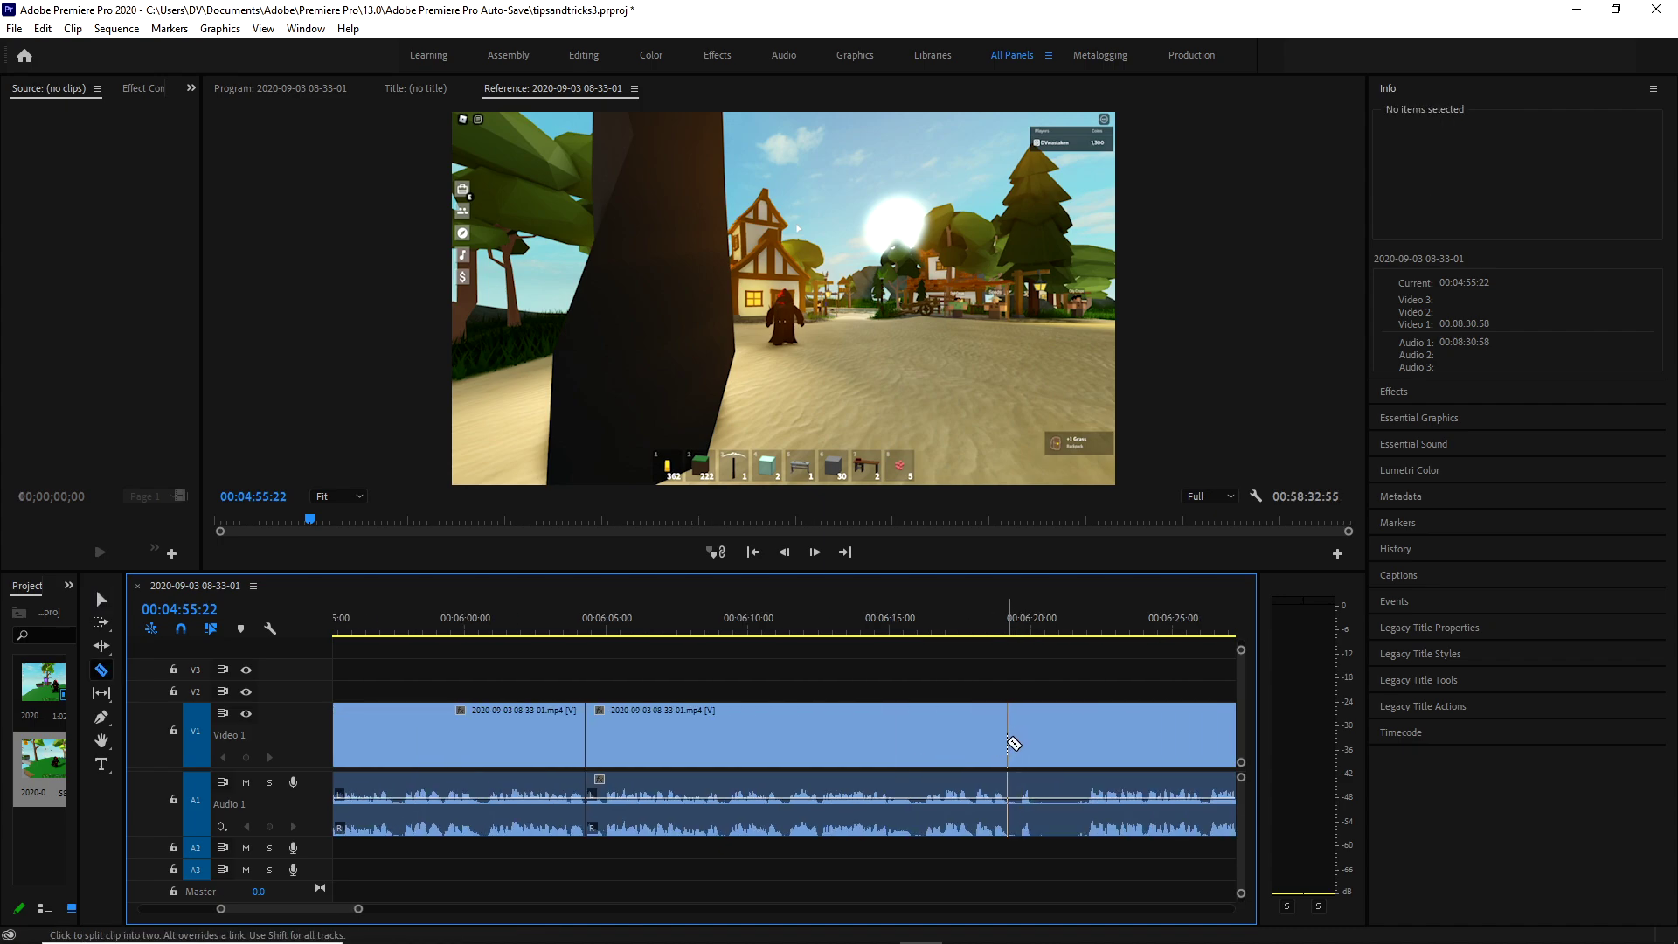
click(1008, 744)
click(1018, 742)
click(1034, 744)
click(1085, 744)
key(v)
click(1060, 748)
key(Delete)
click(1012, 754)
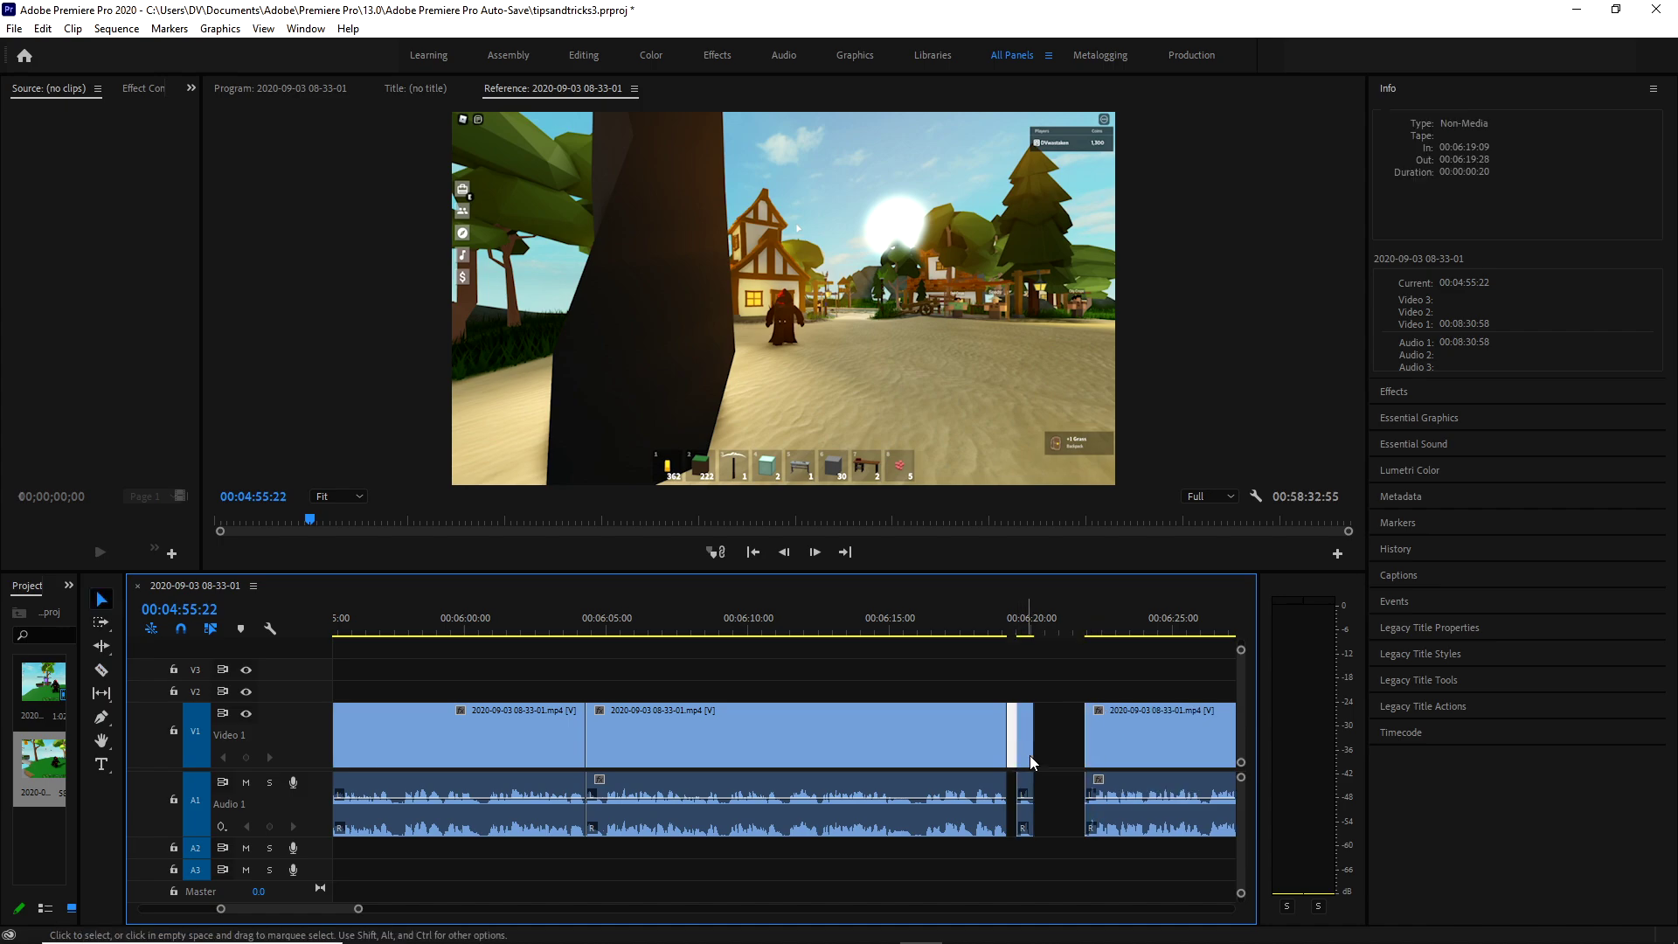
click(1036, 753)
key(Delete)
Cut out the silent part from 00:06:33:20 to 00:06:39:30 and close the gap.
scroll(1005, 773, down, 5)
key(c)
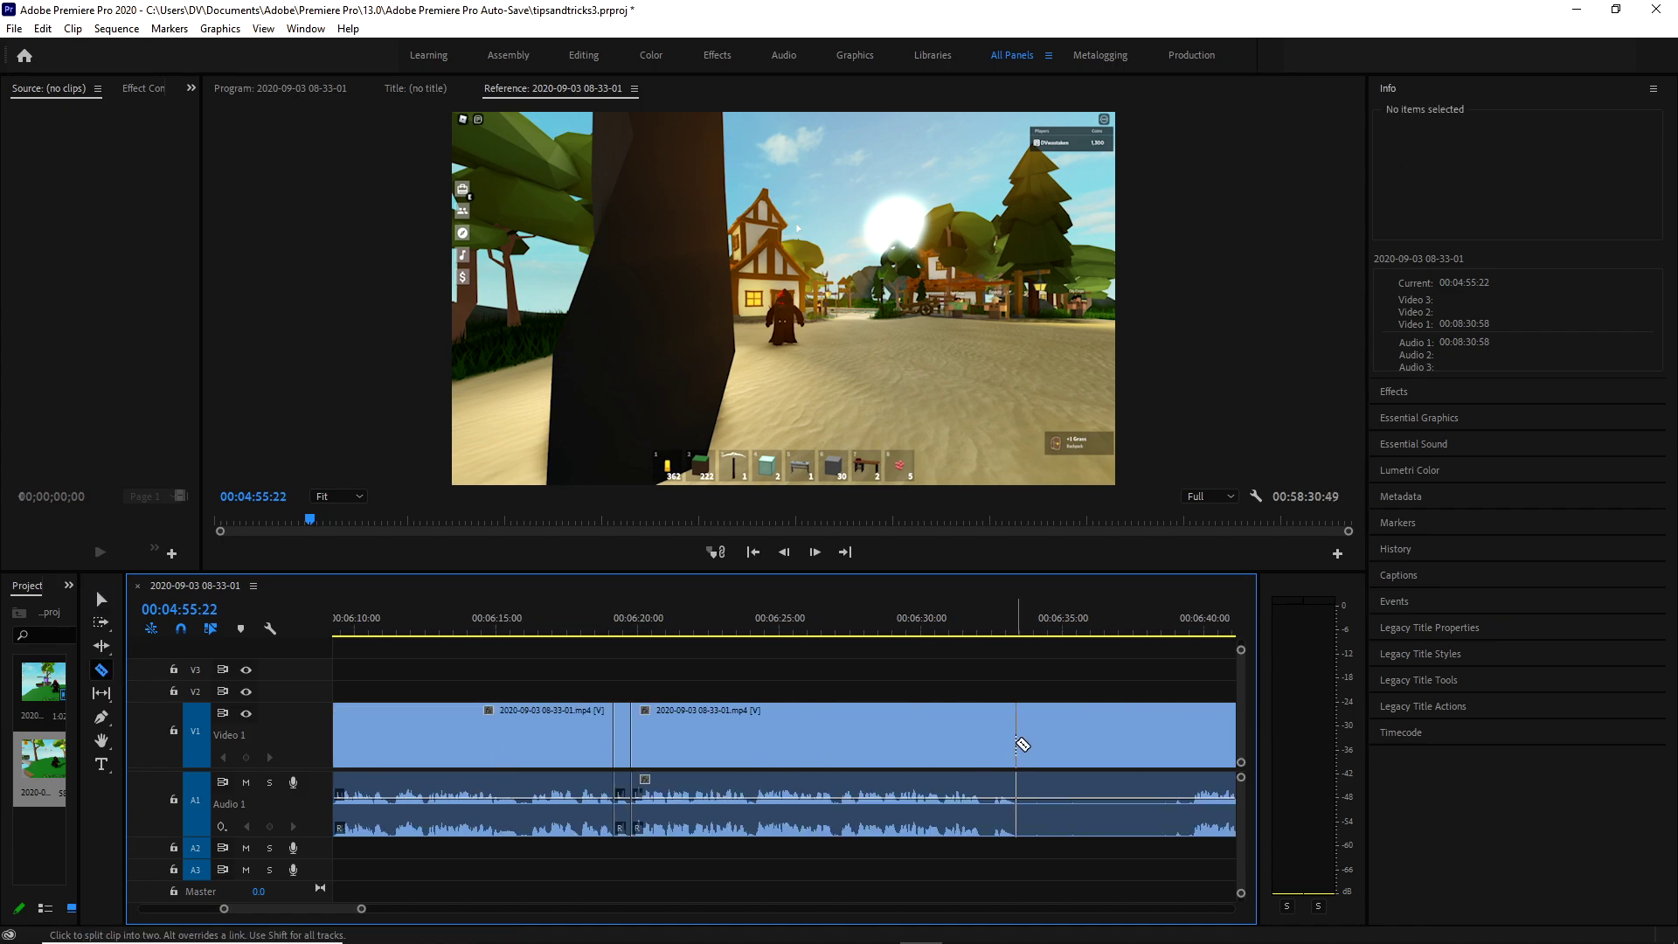
click(1017, 745)
click(1192, 749)
key(v)
click(1116, 751)
key(Delete)
click(1096, 759)
key(Delete)
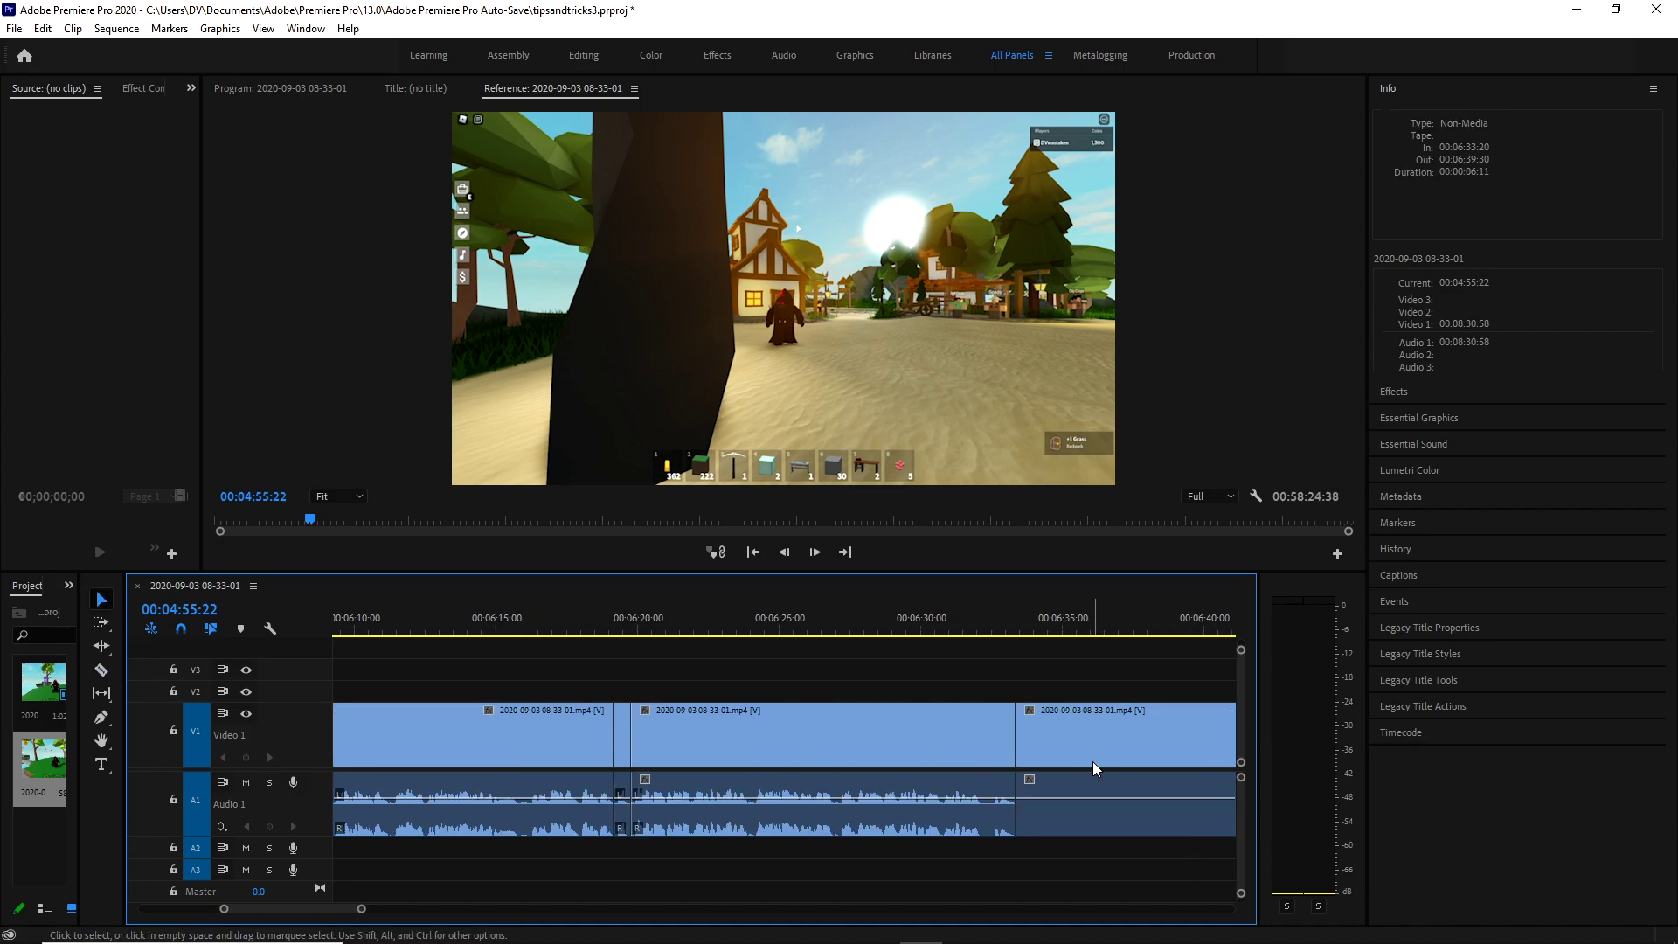
key(Delete)
Cut out the silent part from 00:06:35:26 to 00:06:39:13 and close the gap.
scroll(1075, 757, down, 2)
key(c)
click(917, 741)
click(1025, 743)
key(v)
click(997, 747)
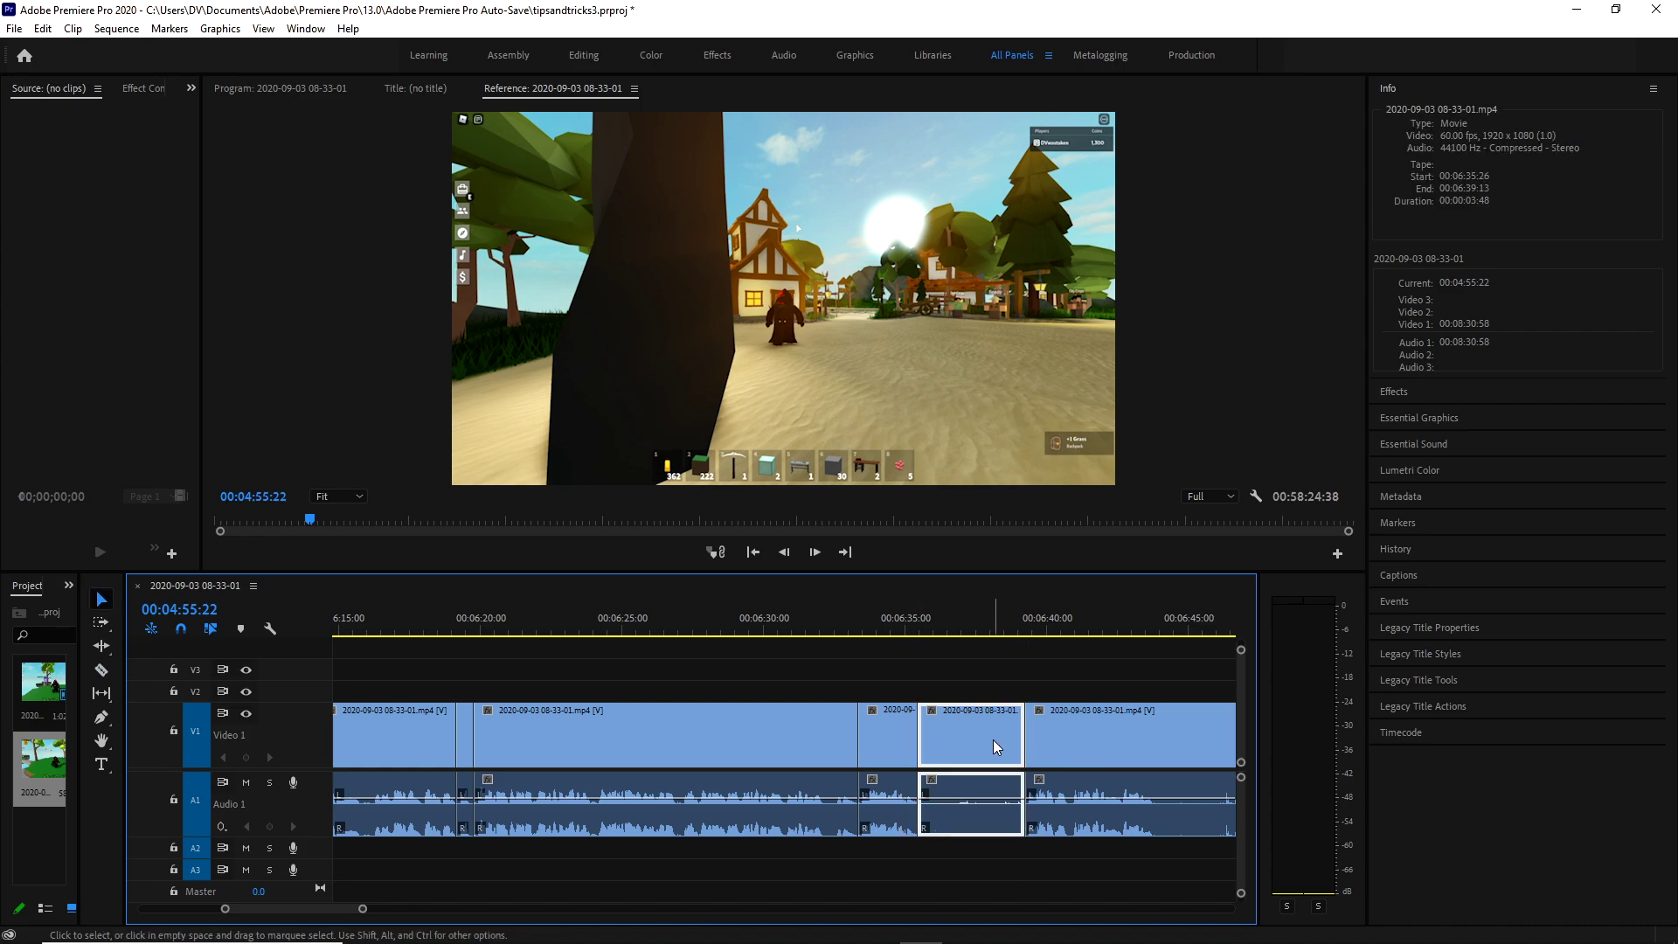
key(Delete)
click(993, 752)
key(Delete)
Cut out the silent part from about 00:06:40:00 to 00:06:42:43 and close the gap.
key(c)
click(1048, 741)
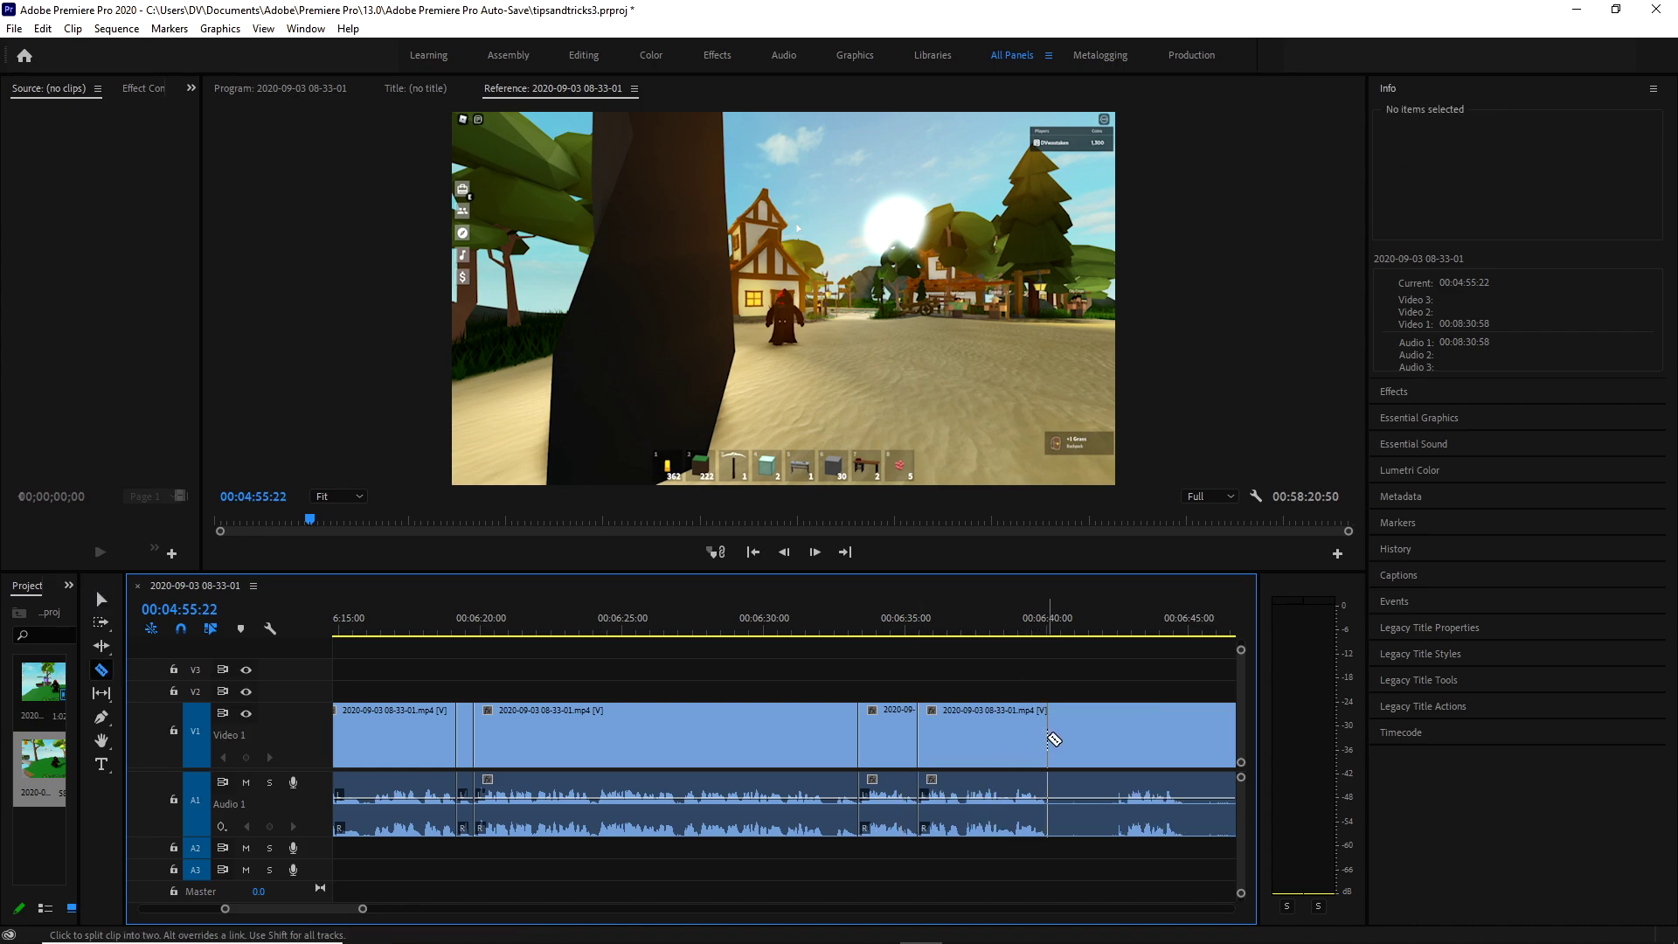
click(1125, 741)
key(v)
click(1099, 748)
key(Delete)
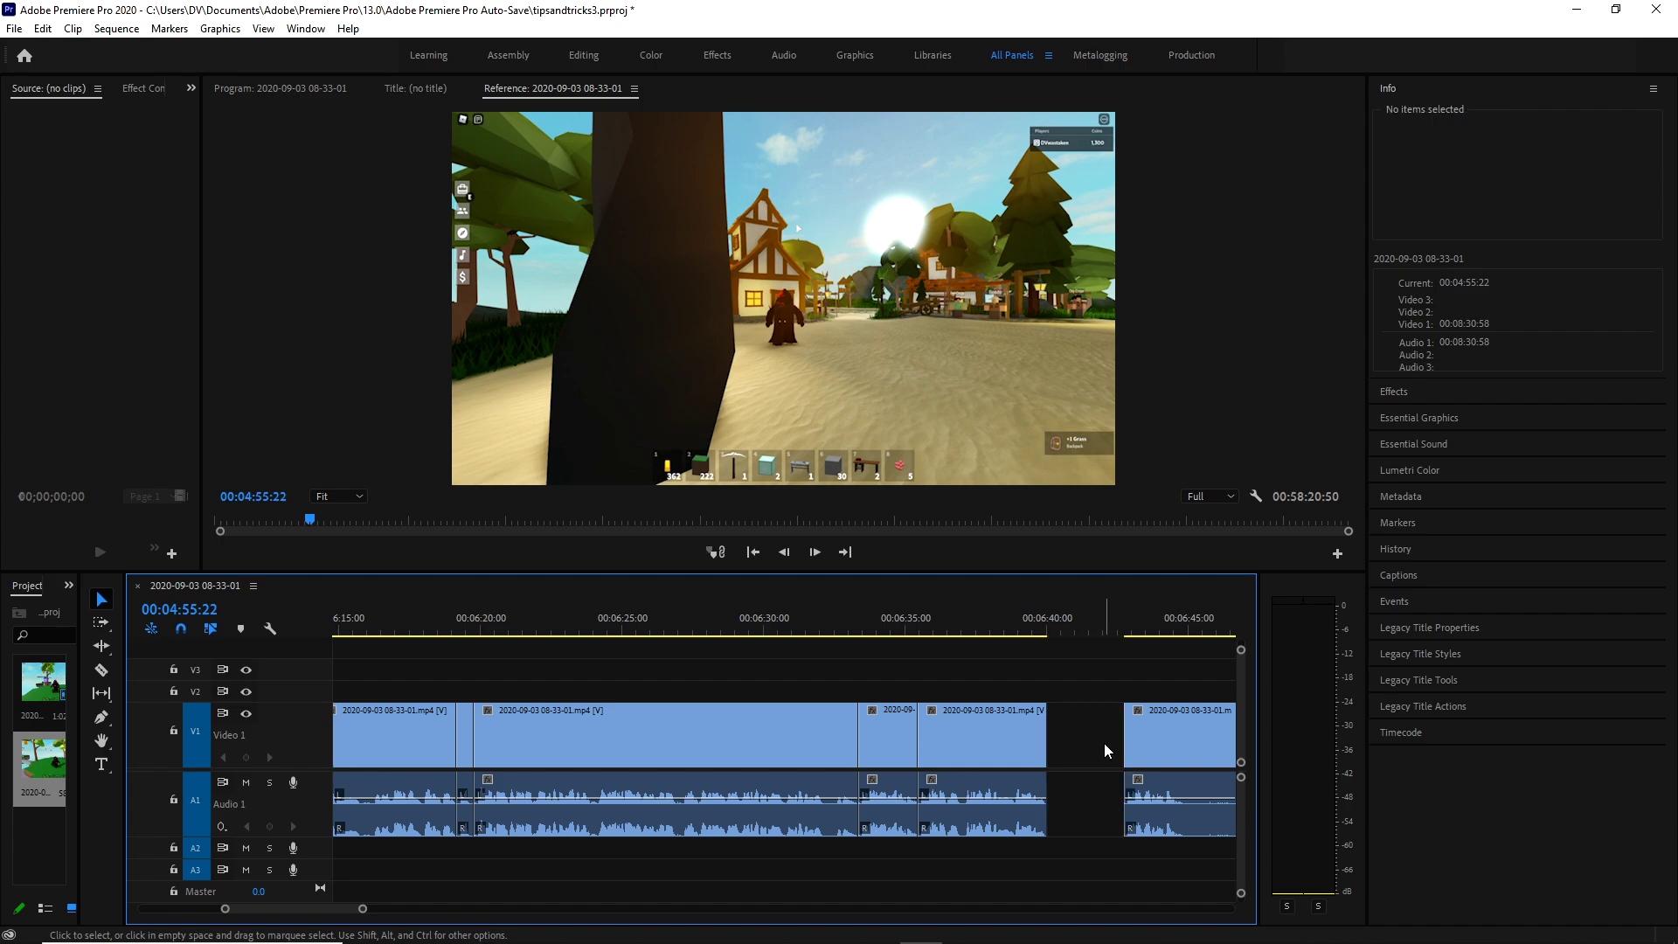
click(1100, 743)
key(Delete)
Cut out the silent part from about 00:06:42:00 to 00:06:46:20 and close the gap.
scroll(1093, 739, down, 2)
key(c)
click(972, 736)
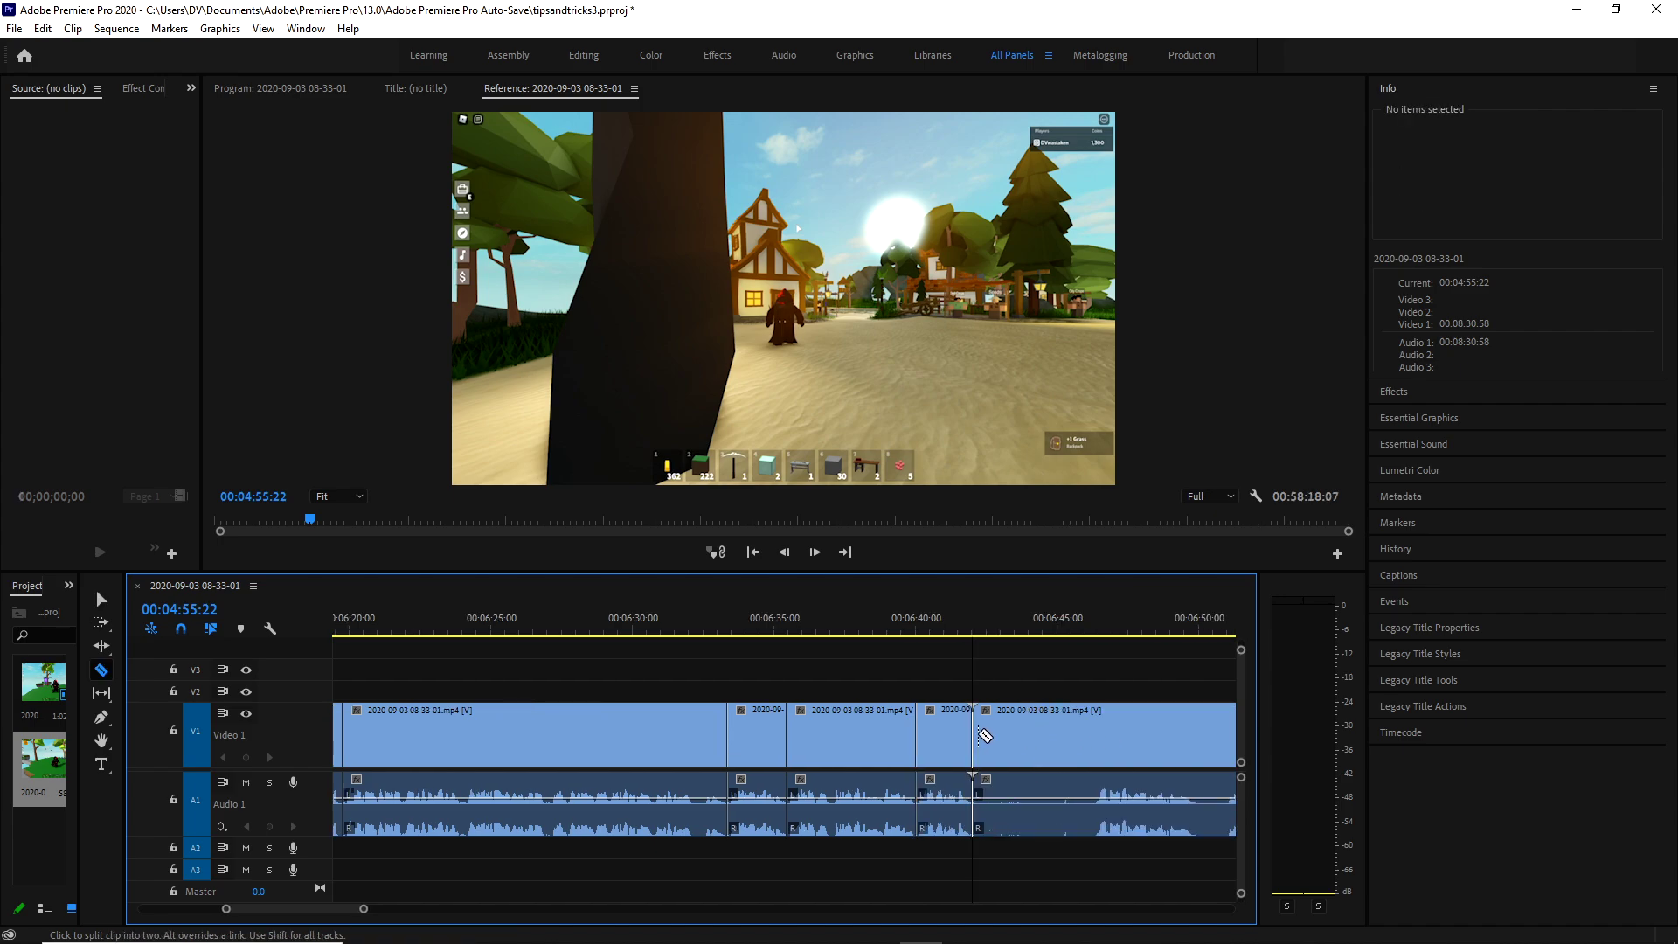
click(1095, 729)
key(v)
click(1060, 738)
key(Delete)
Cut out the short silent part from about 00:06:45:23 to 00:06:46:30 and close the gap.
key(Delete)
scroll(1040, 737, down, 2)
key(c)
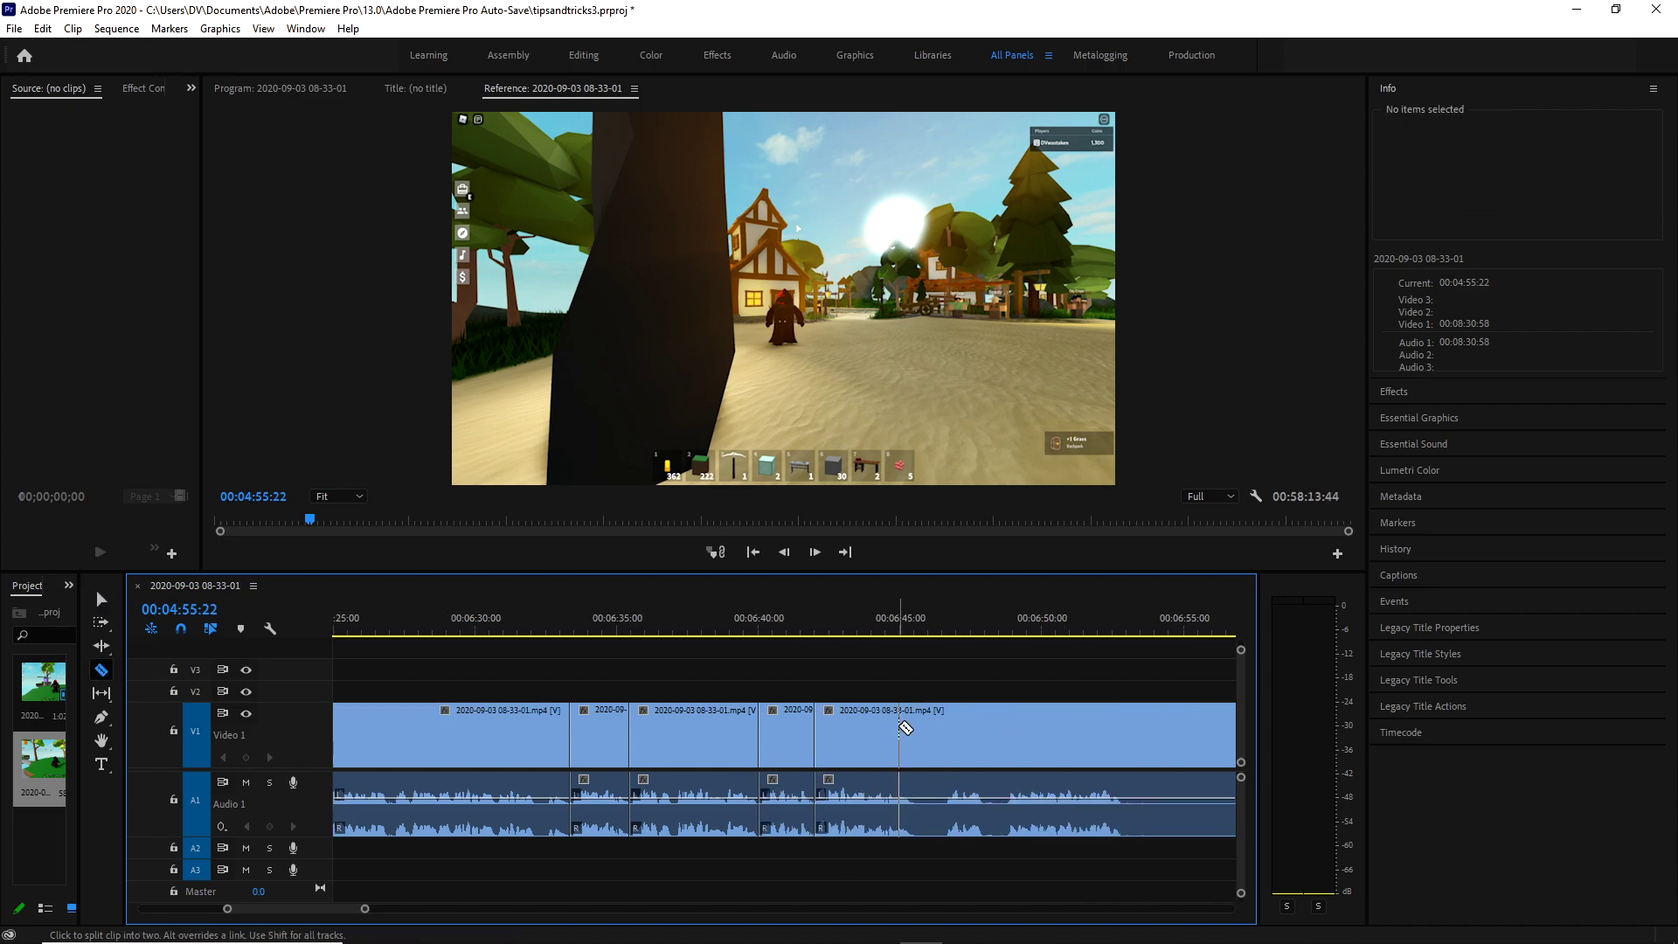
click(911, 728)
click(941, 727)
key(v)
click(929, 732)
key(Delete)
click(929, 736)
key(Delete)
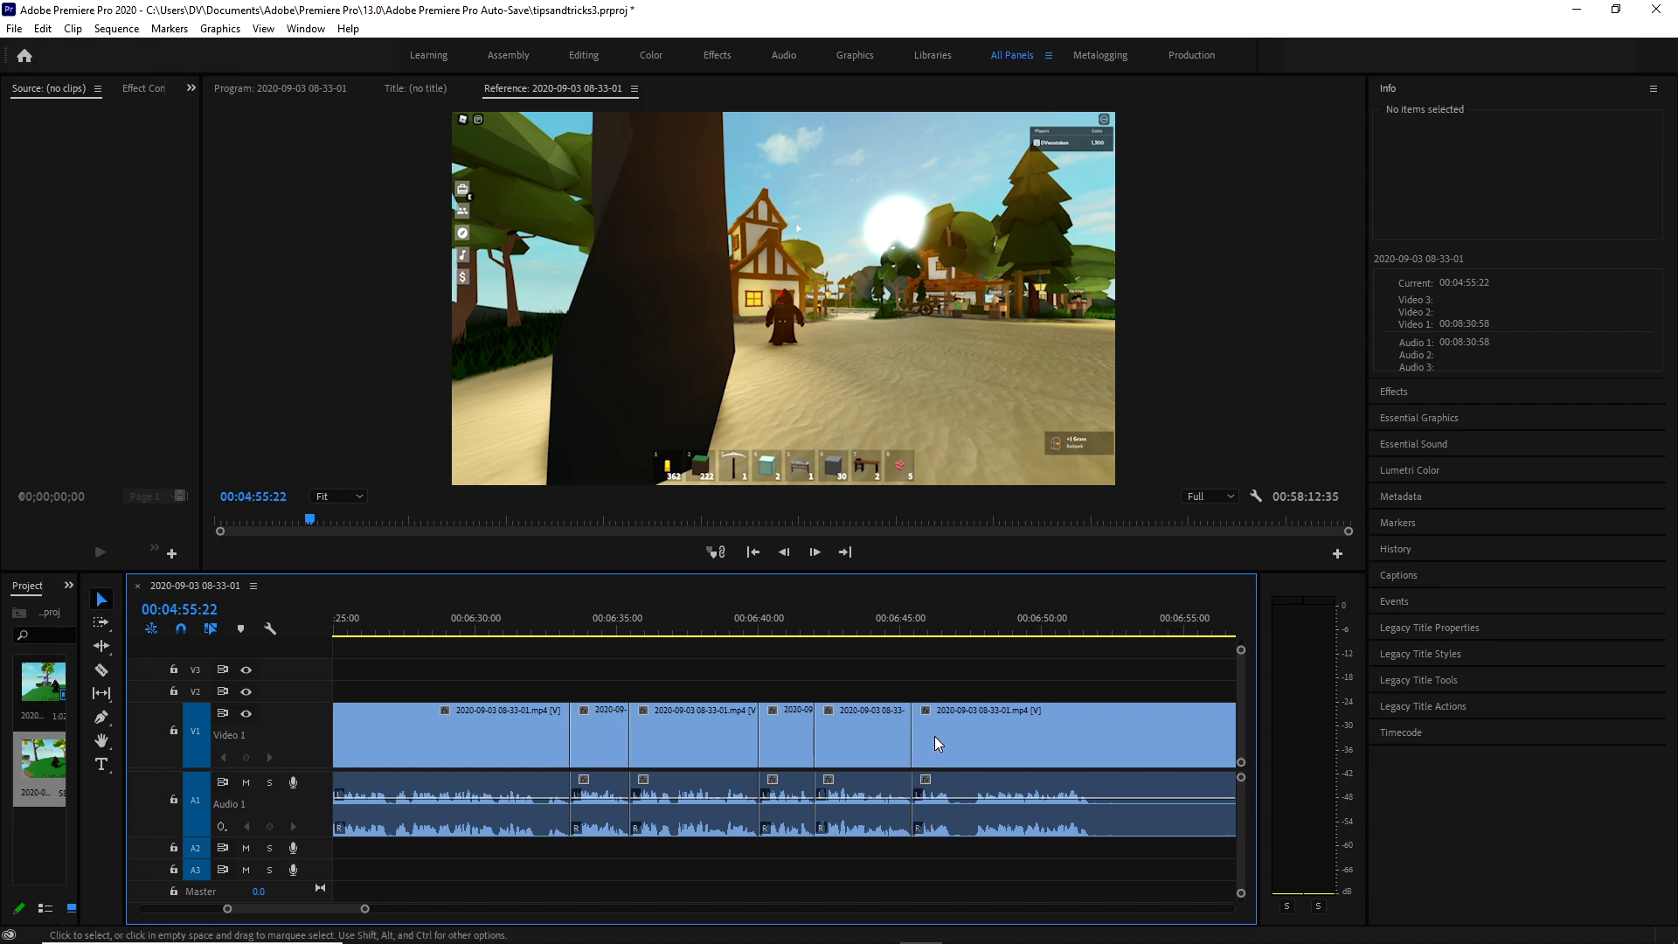
Cut out the short silent part from about 00:06:46:48 to 00:06:47:30 and close the gap.
scroll(932, 738, down, 2)
key(c)
click(846, 731)
click(867, 734)
key(v)
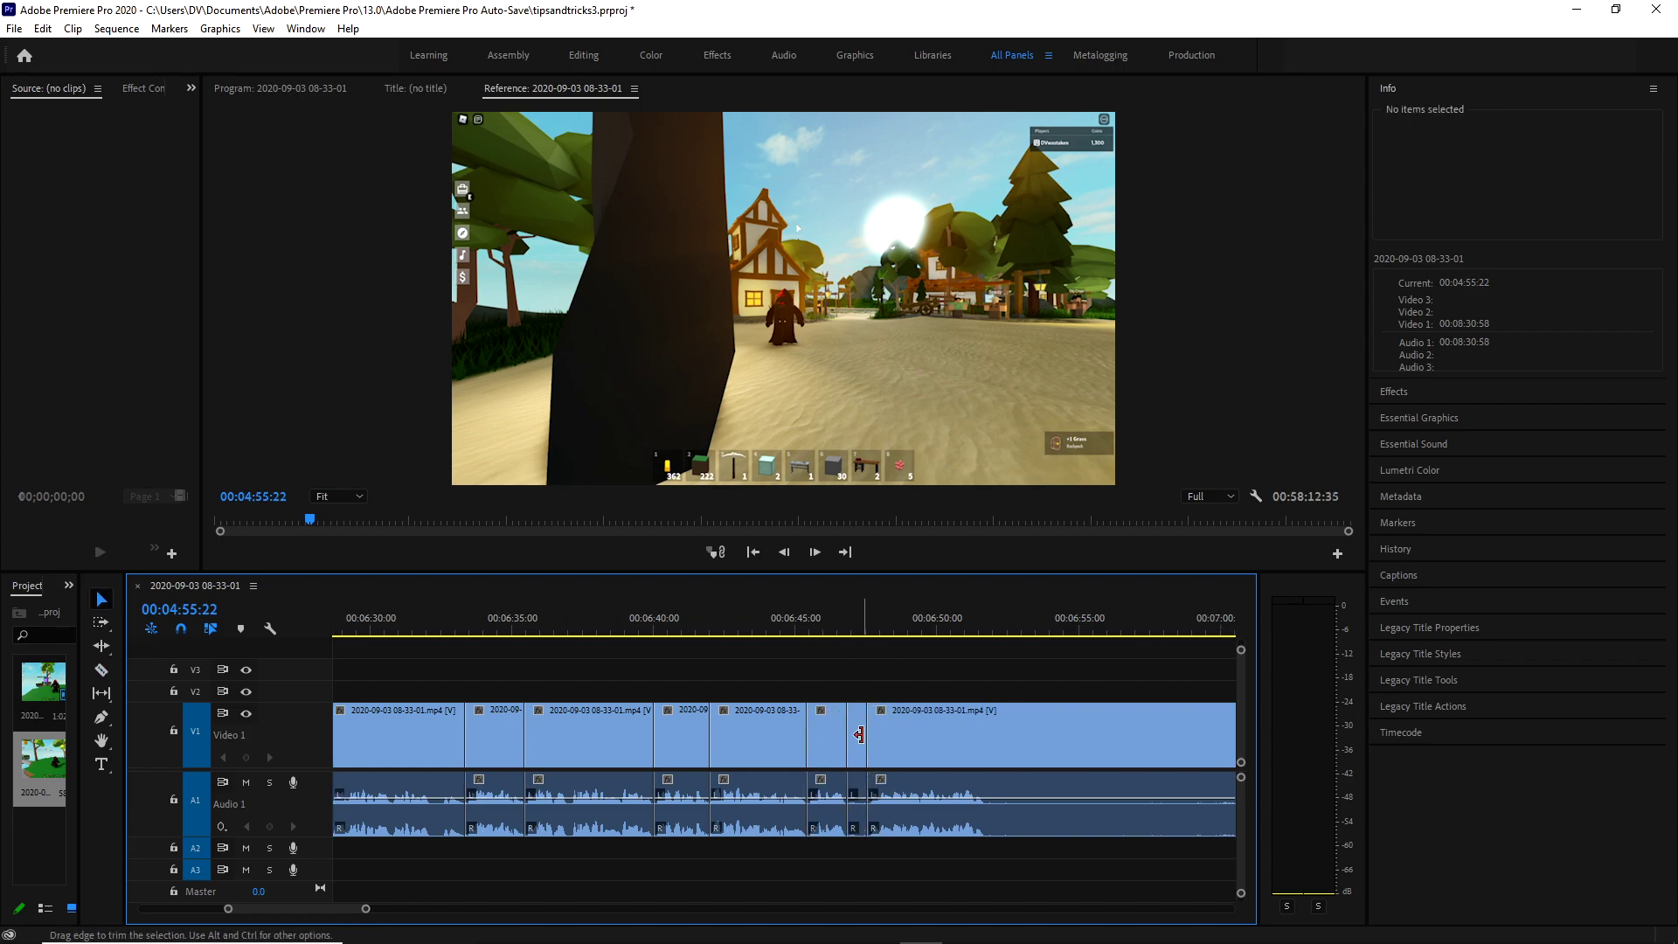
click(857, 738)
key(Delete)
click(857, 735)
key(Delete)
Cut out the long silent stretch from about 00:06:51:00 to 00:07:51:15 and close the gap.
key(c)
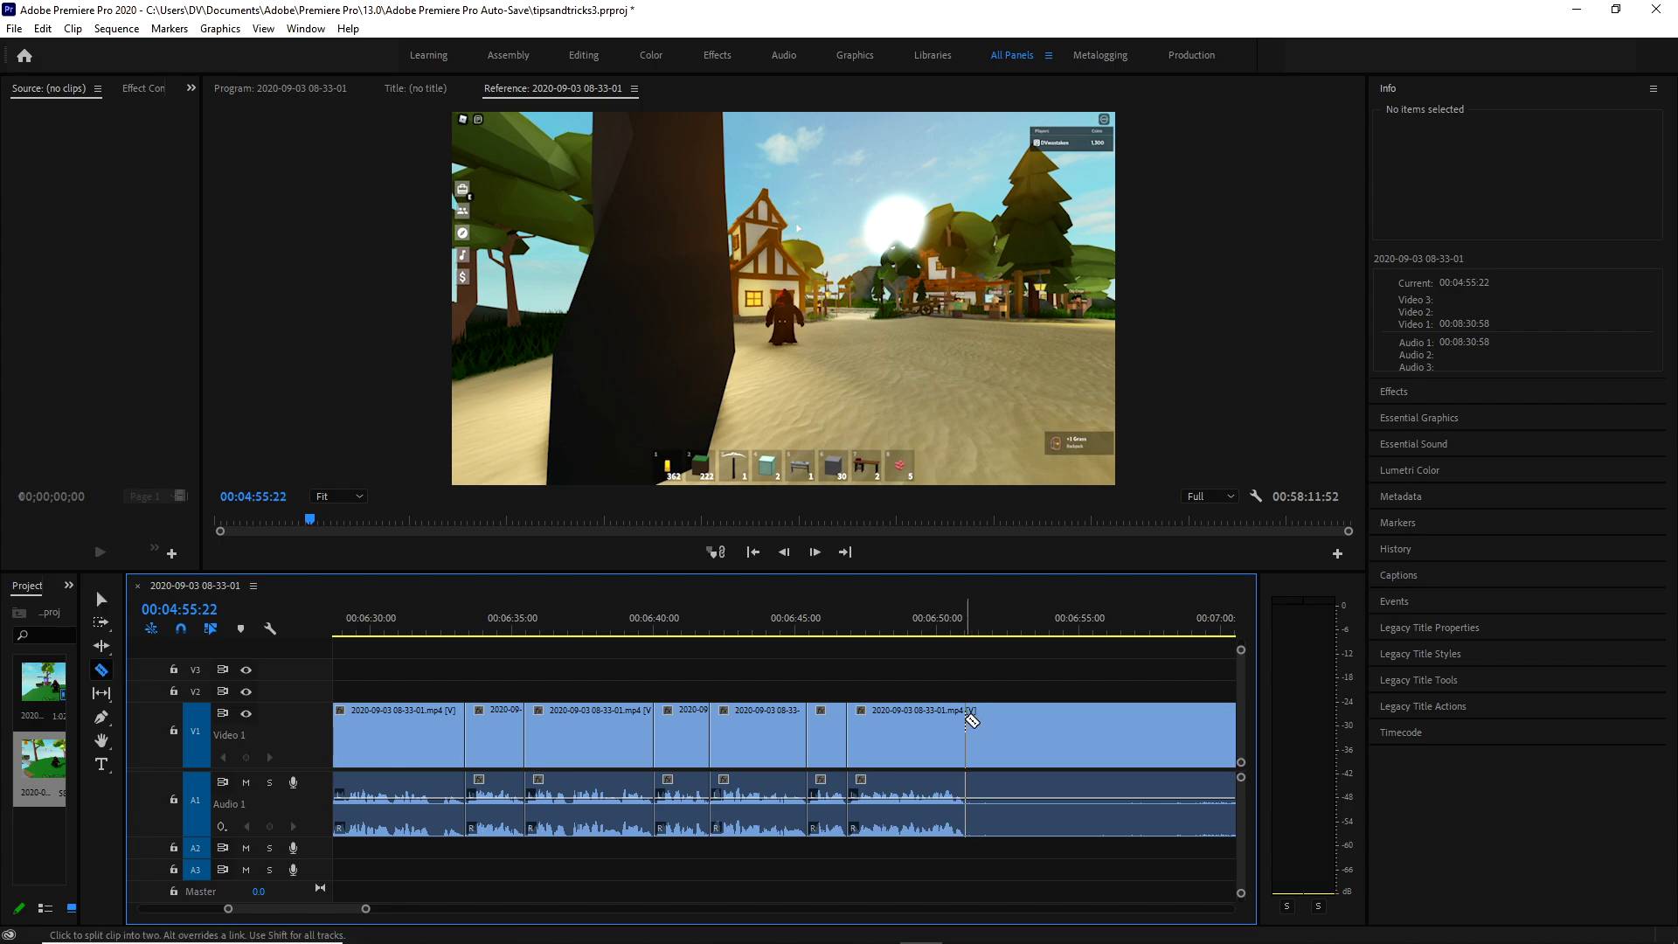
click(965, 728)
scroll(1039, 729, down, 4)
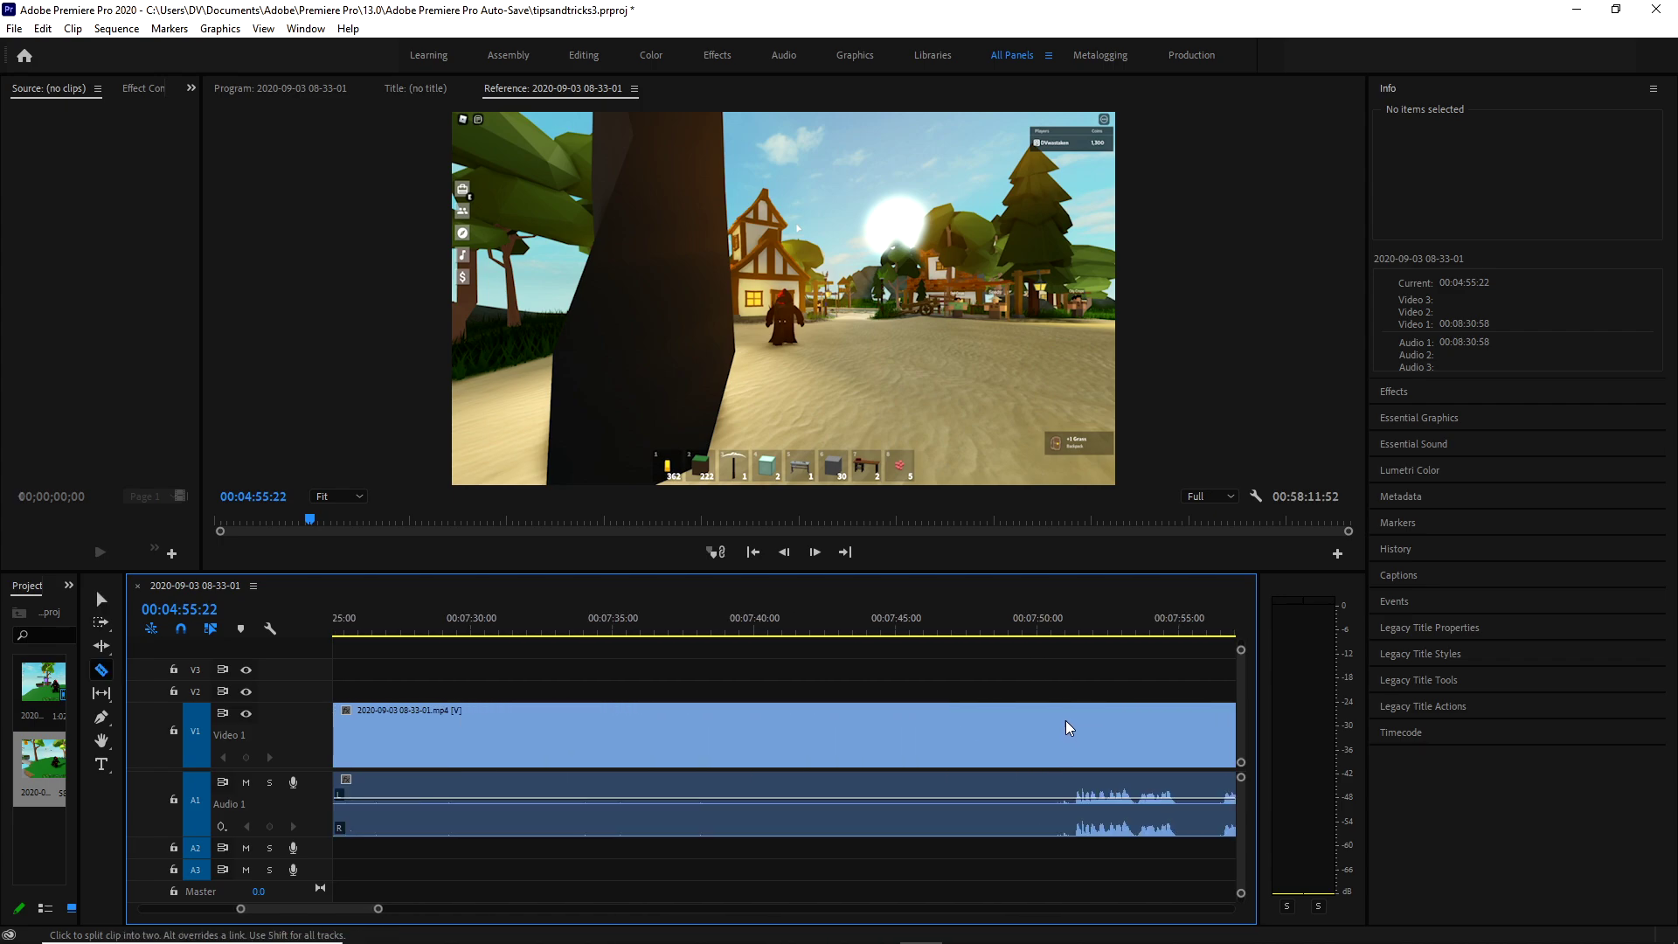
click(837, 723)
key(v)
click(805, 729)
key(Delete)
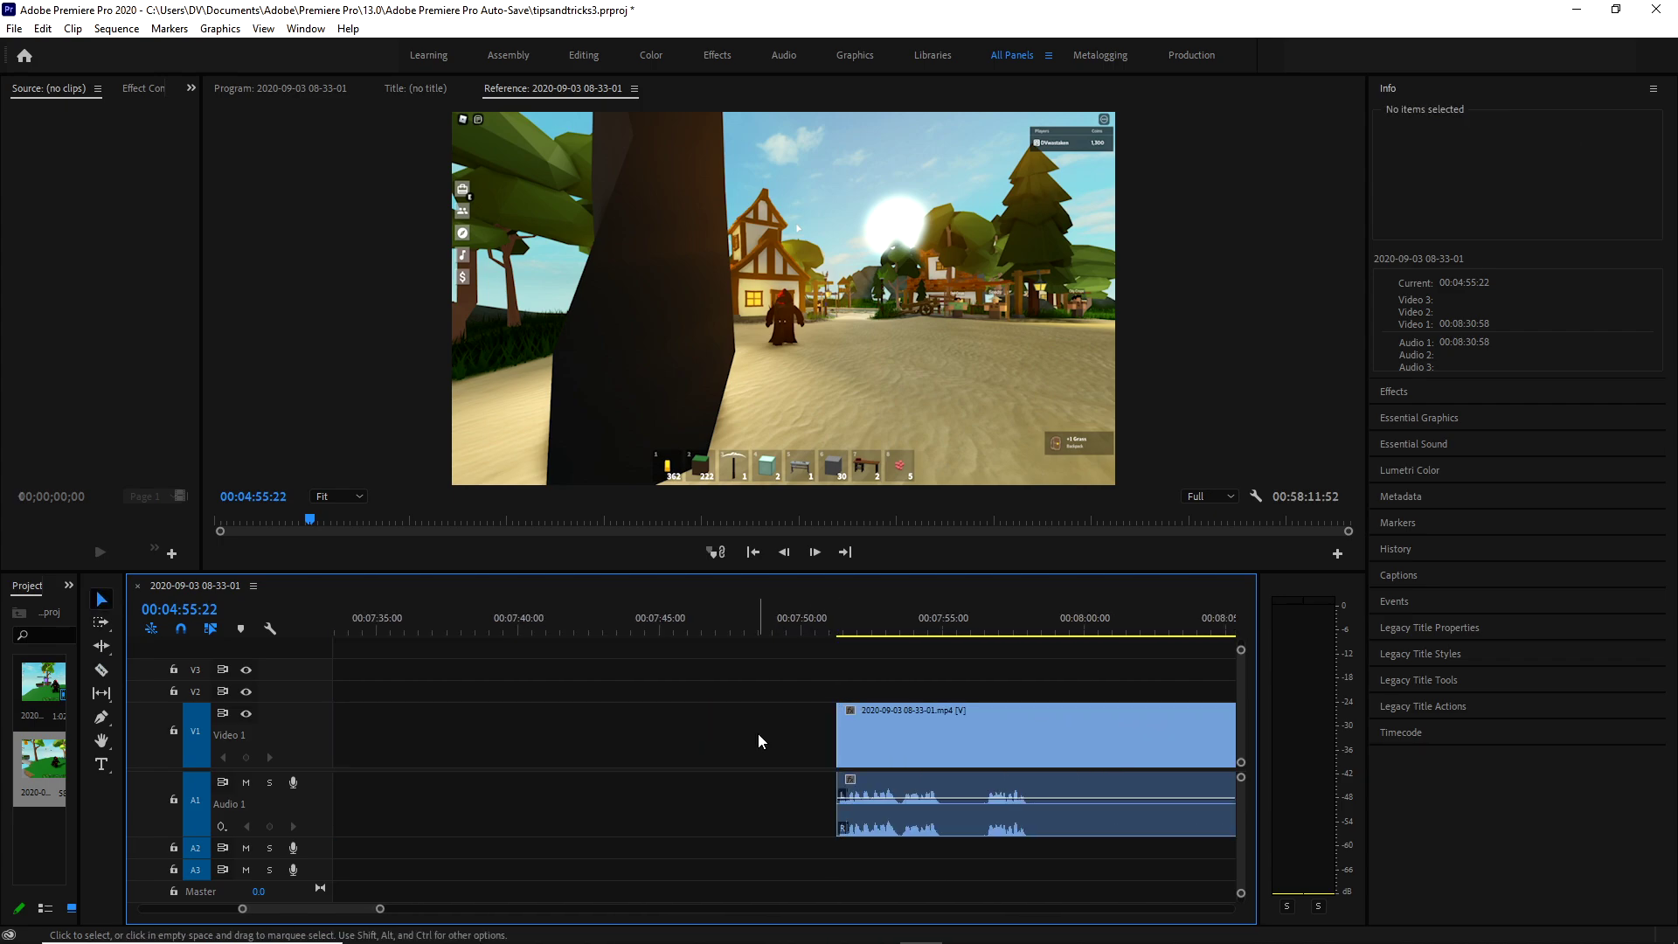
click(761, 740)
key(Delete)
Cut out the silent part from 00:06:54:44 to about 00:06:56:13 and close the gap.
scroll(796, 739, down, 1)
scroll(809, 726, up, 2)
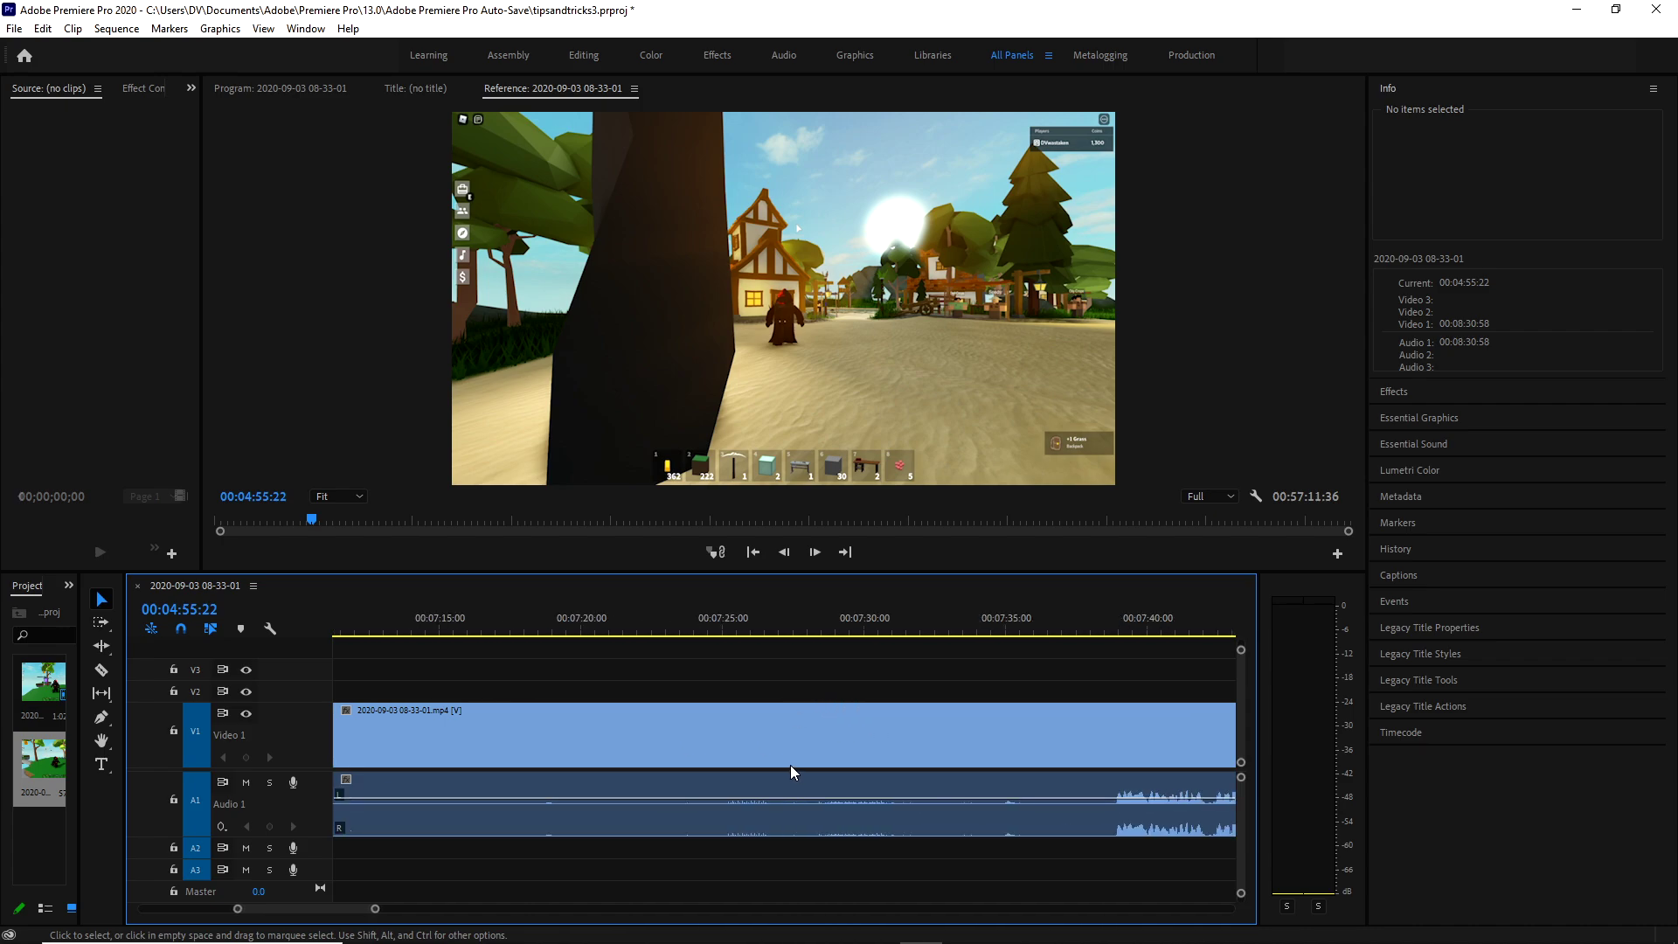
scroll(769, 776, up, 3)
scroll(699, 753, down, 2)
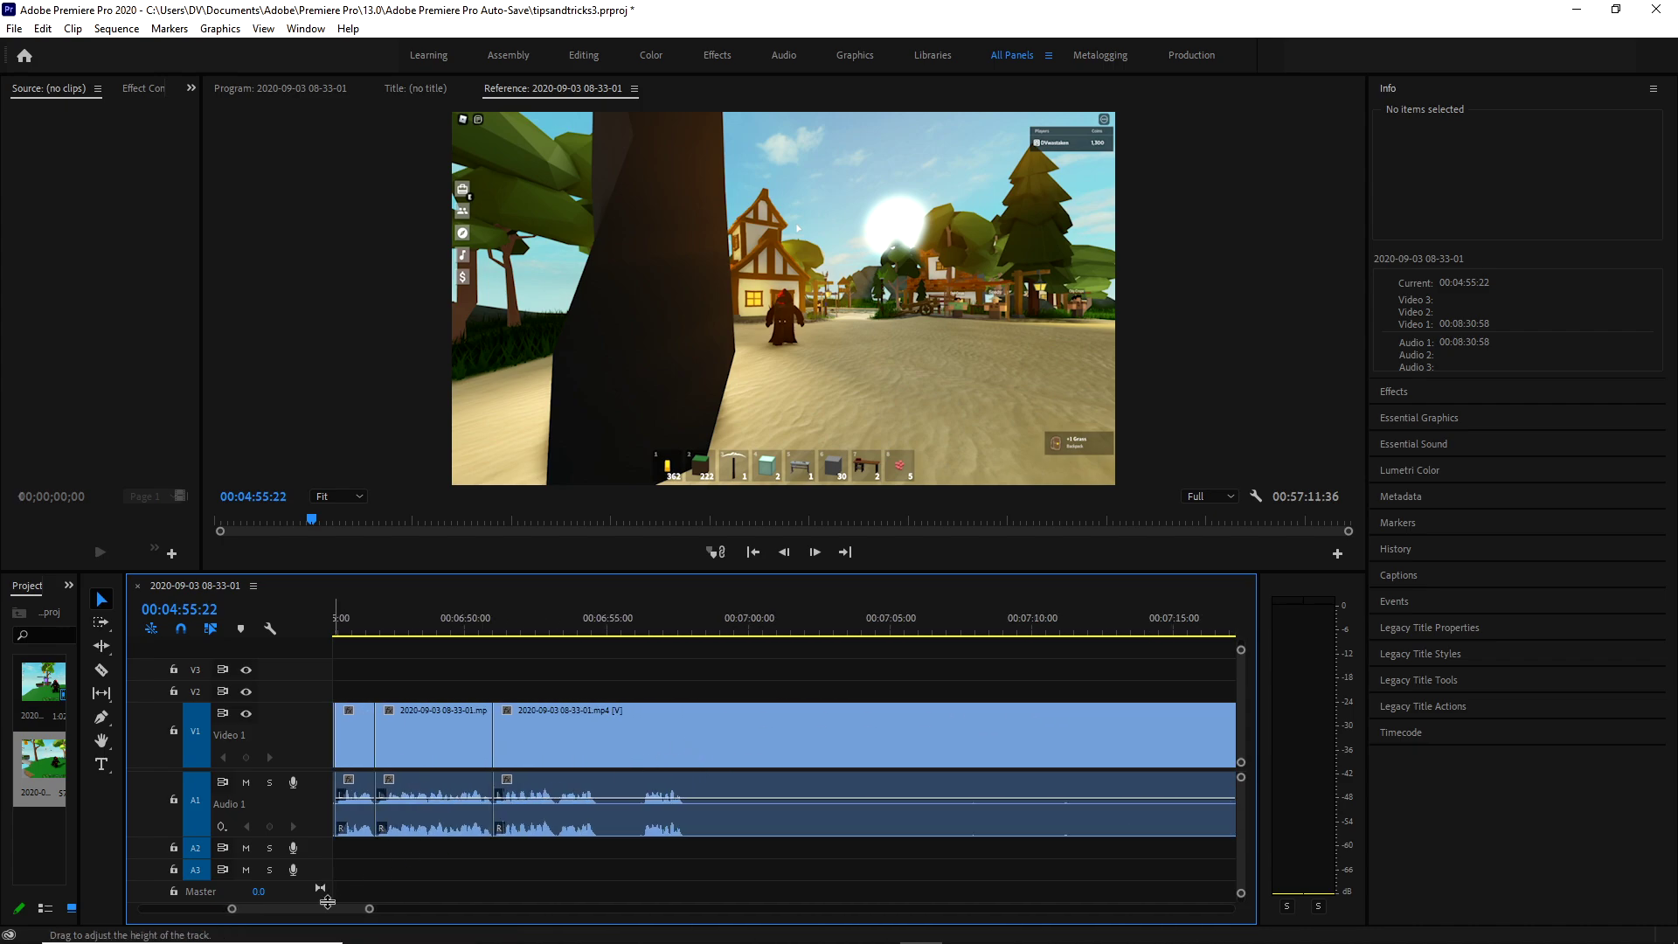
drag(328, 908, 325, 908)
scroll(529, 762, down, 3)
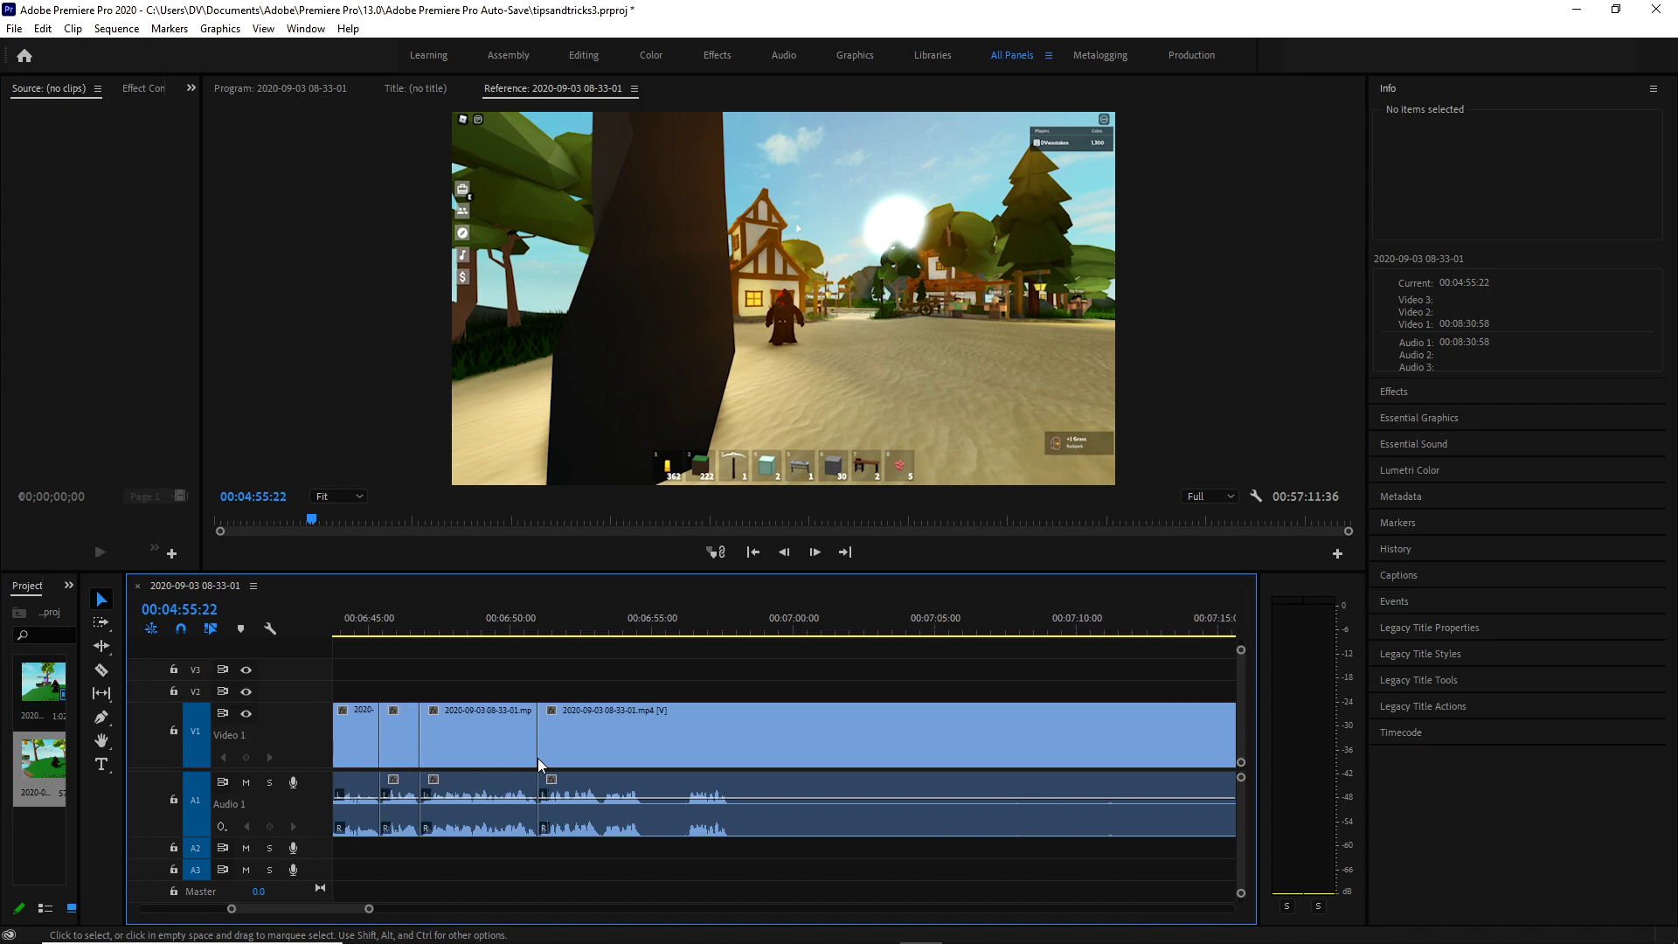
scroll(514, 757, down, 2)
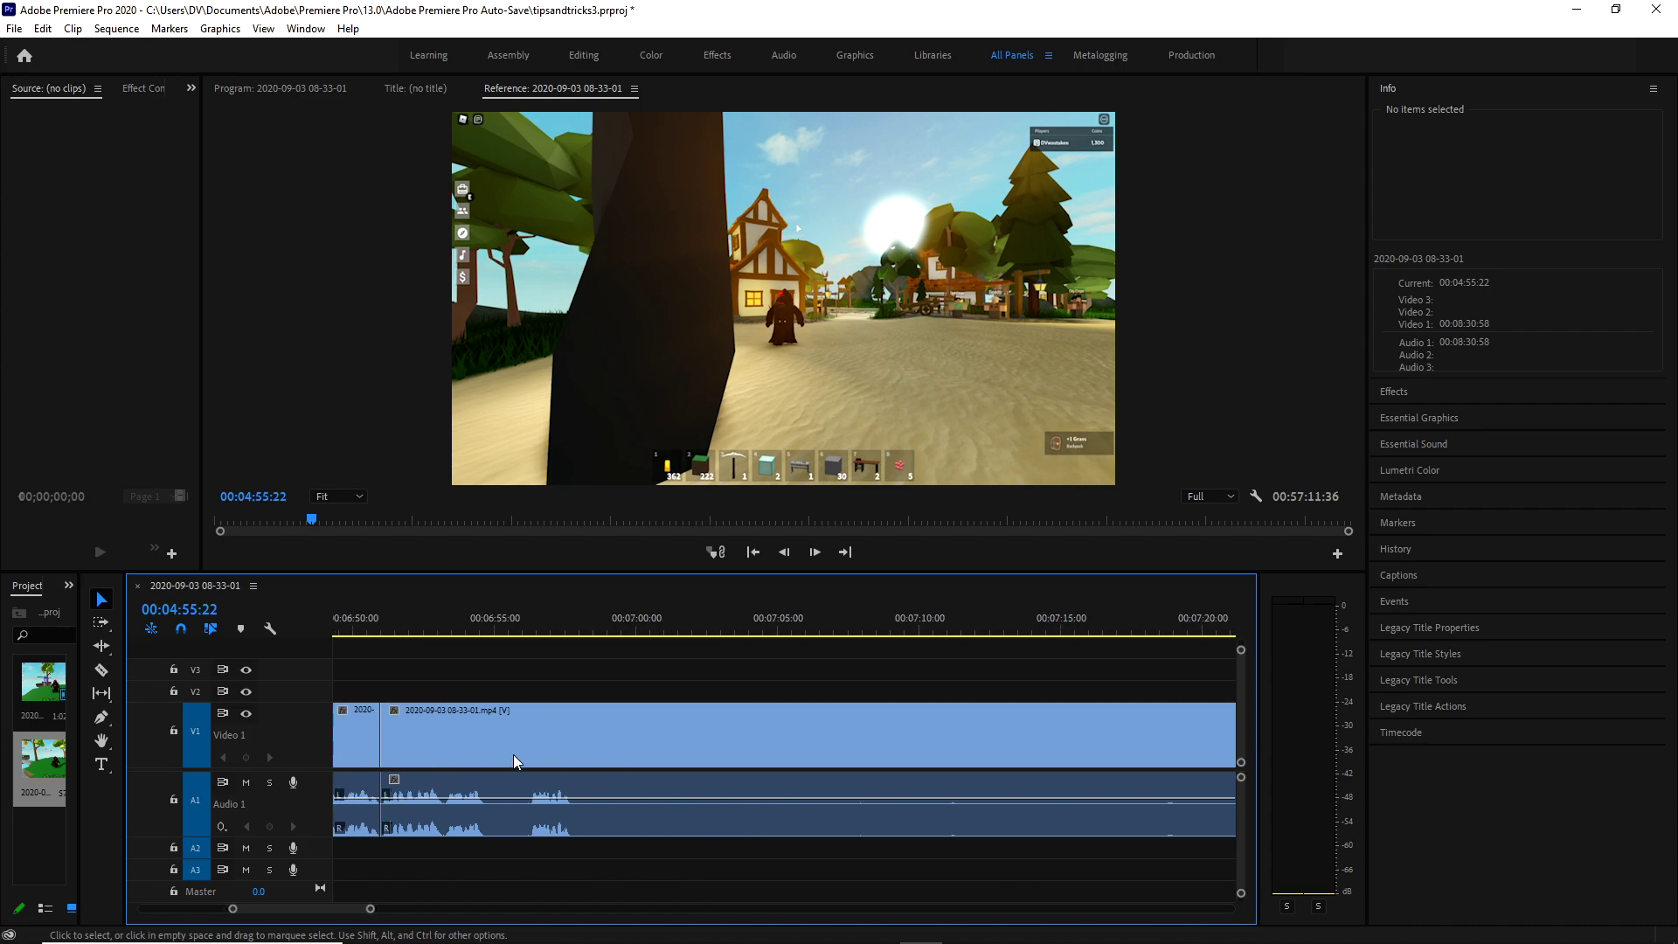
scroll(516, 758, up, 3)
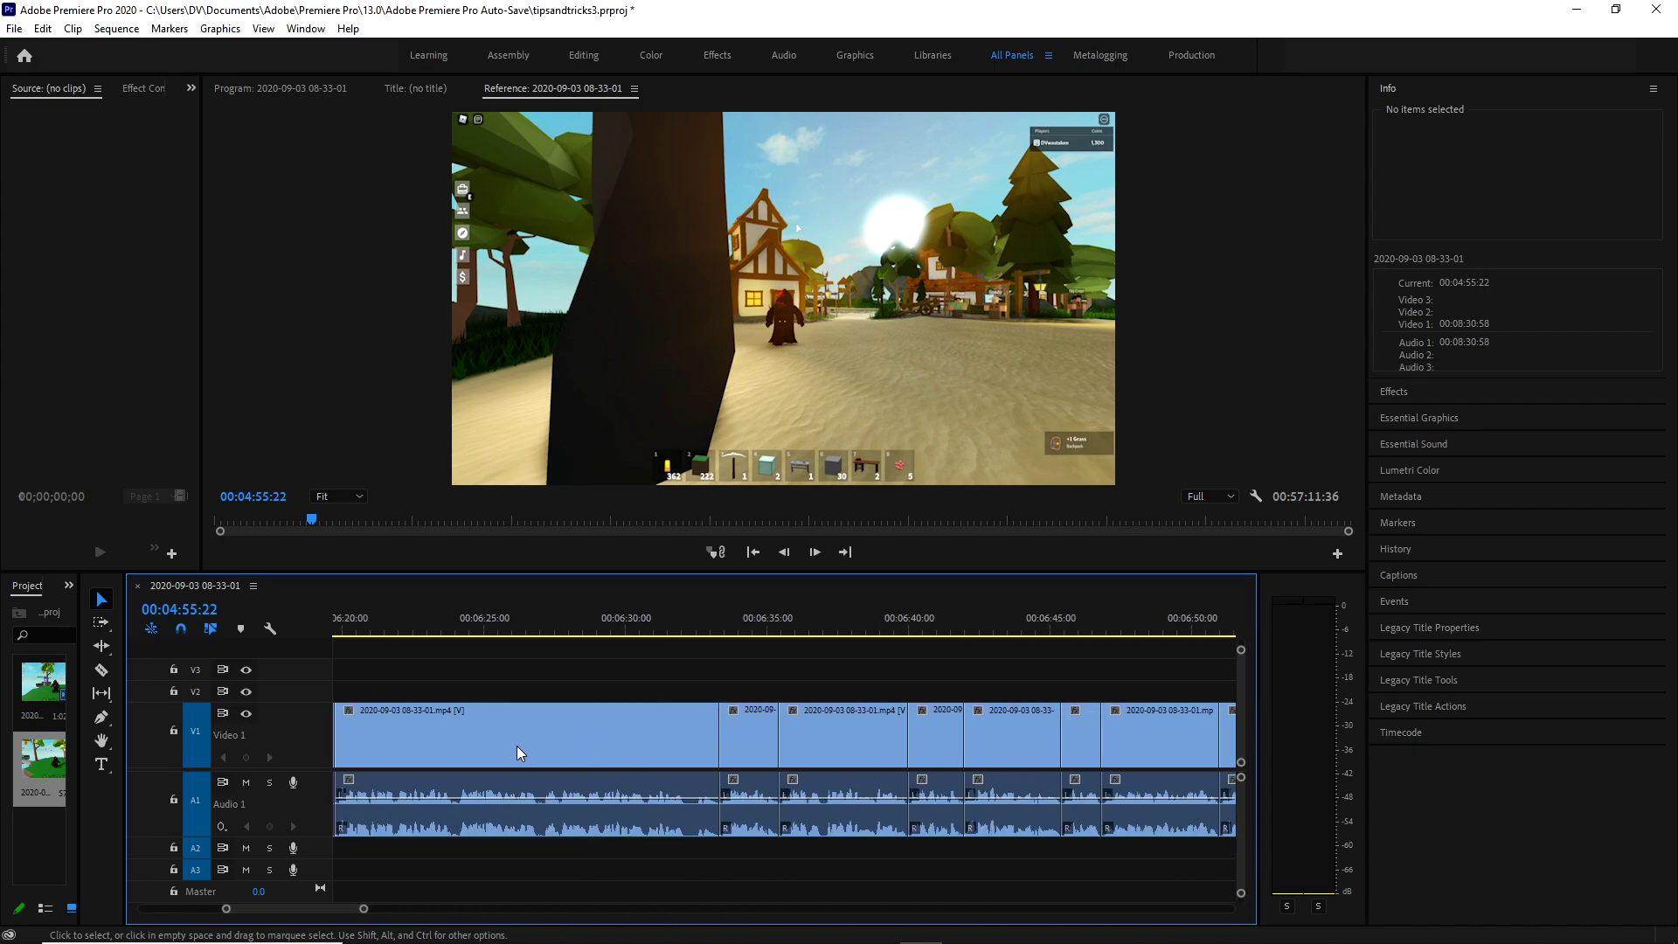
key(c)
click(595, 728)
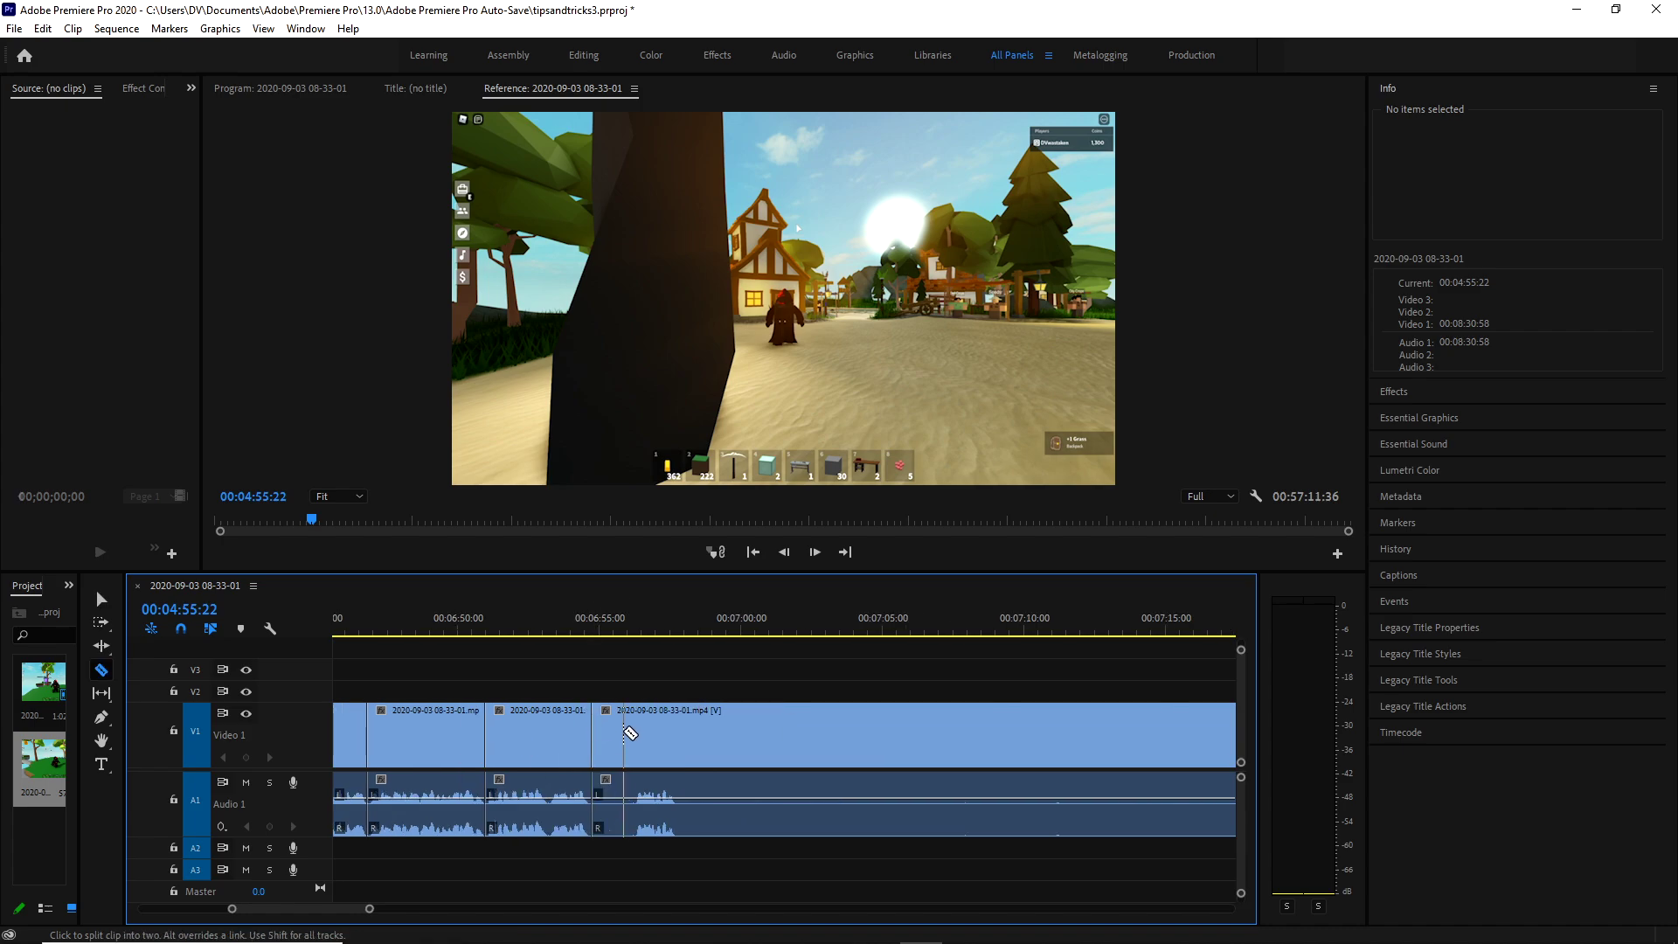
click(635, 739)
key(v)
click(617, 739)
key(shift+Delete)
Cut out the long silent stretch from 00:06:56:20 to about 00:07:37:15 and close the gap.
key(c)
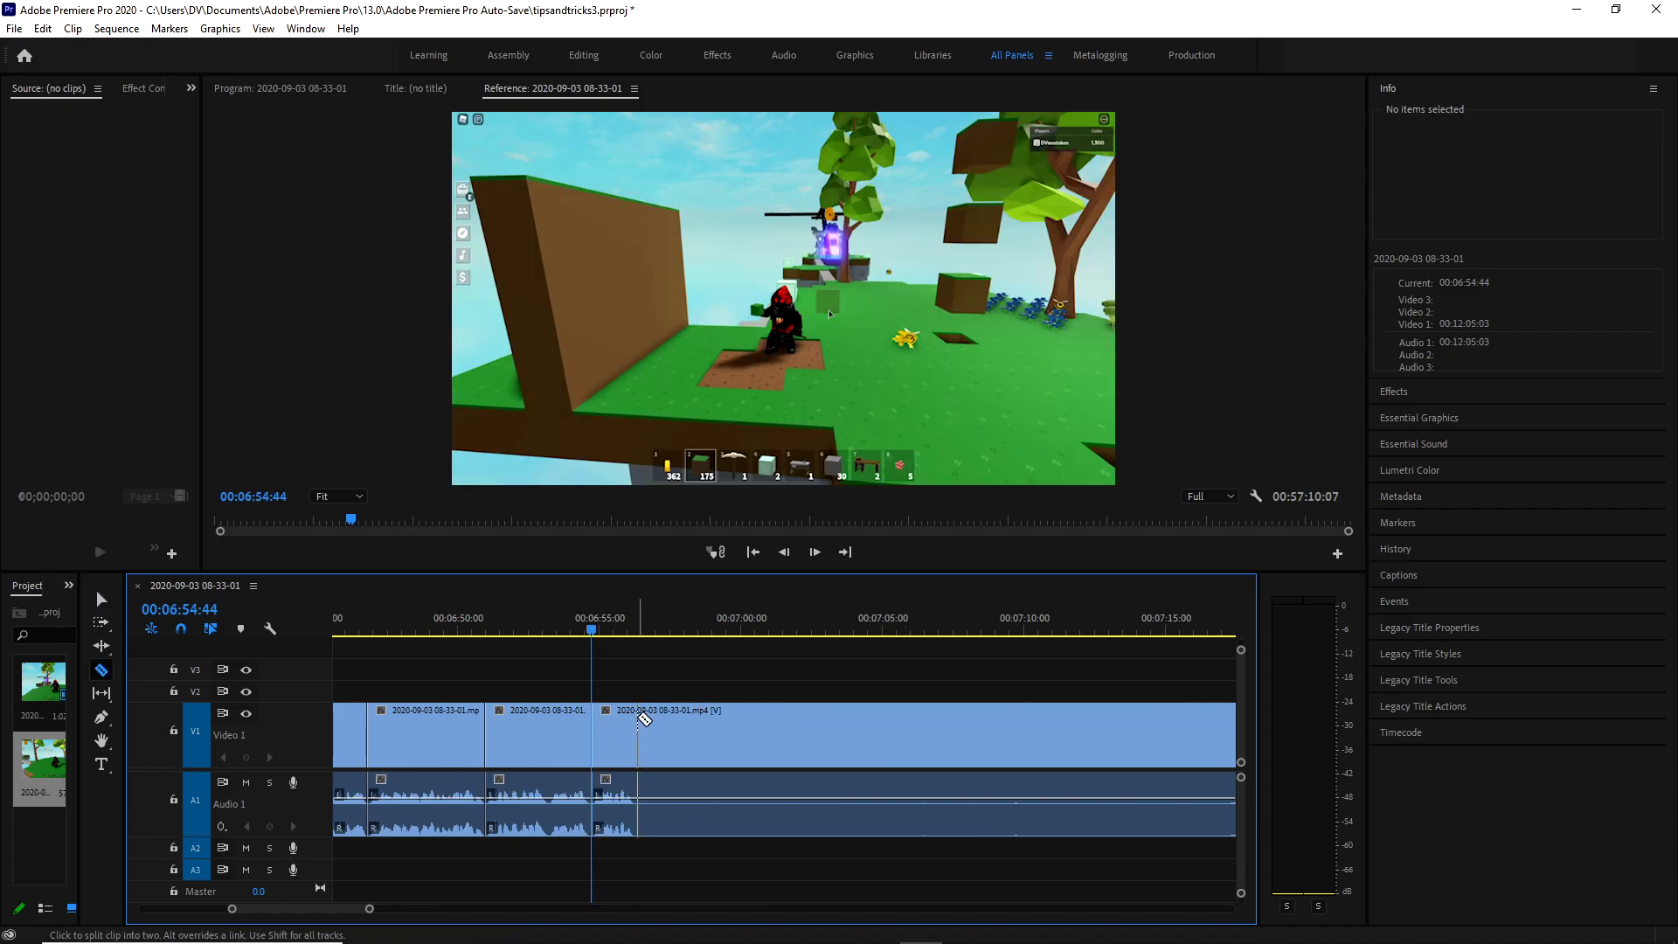
click(638, 723)
scroll(846, 759, down, 3)
scroll(846, 759, down, 10)
click(774, 732)
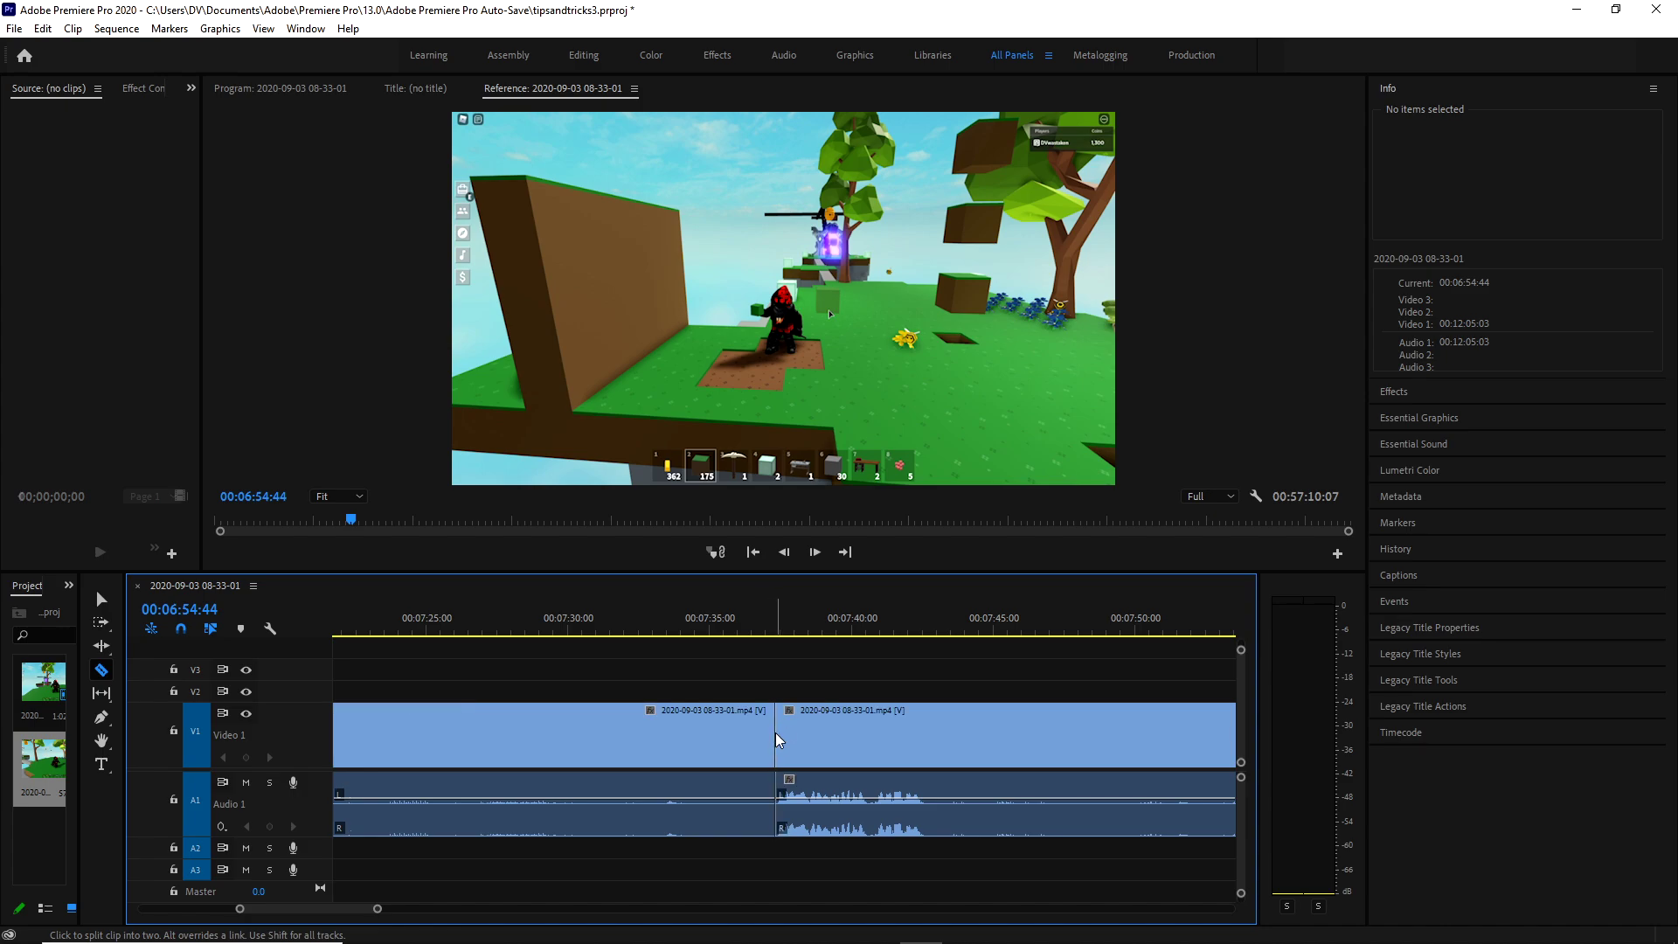
key(v)
click(727, 754)
key(shift+Delete)
Cut out the silent part from 00:07:01:41 to about 00:07:12:55 and close the gap.
scroll(727, 752, down, 2)
key(c)
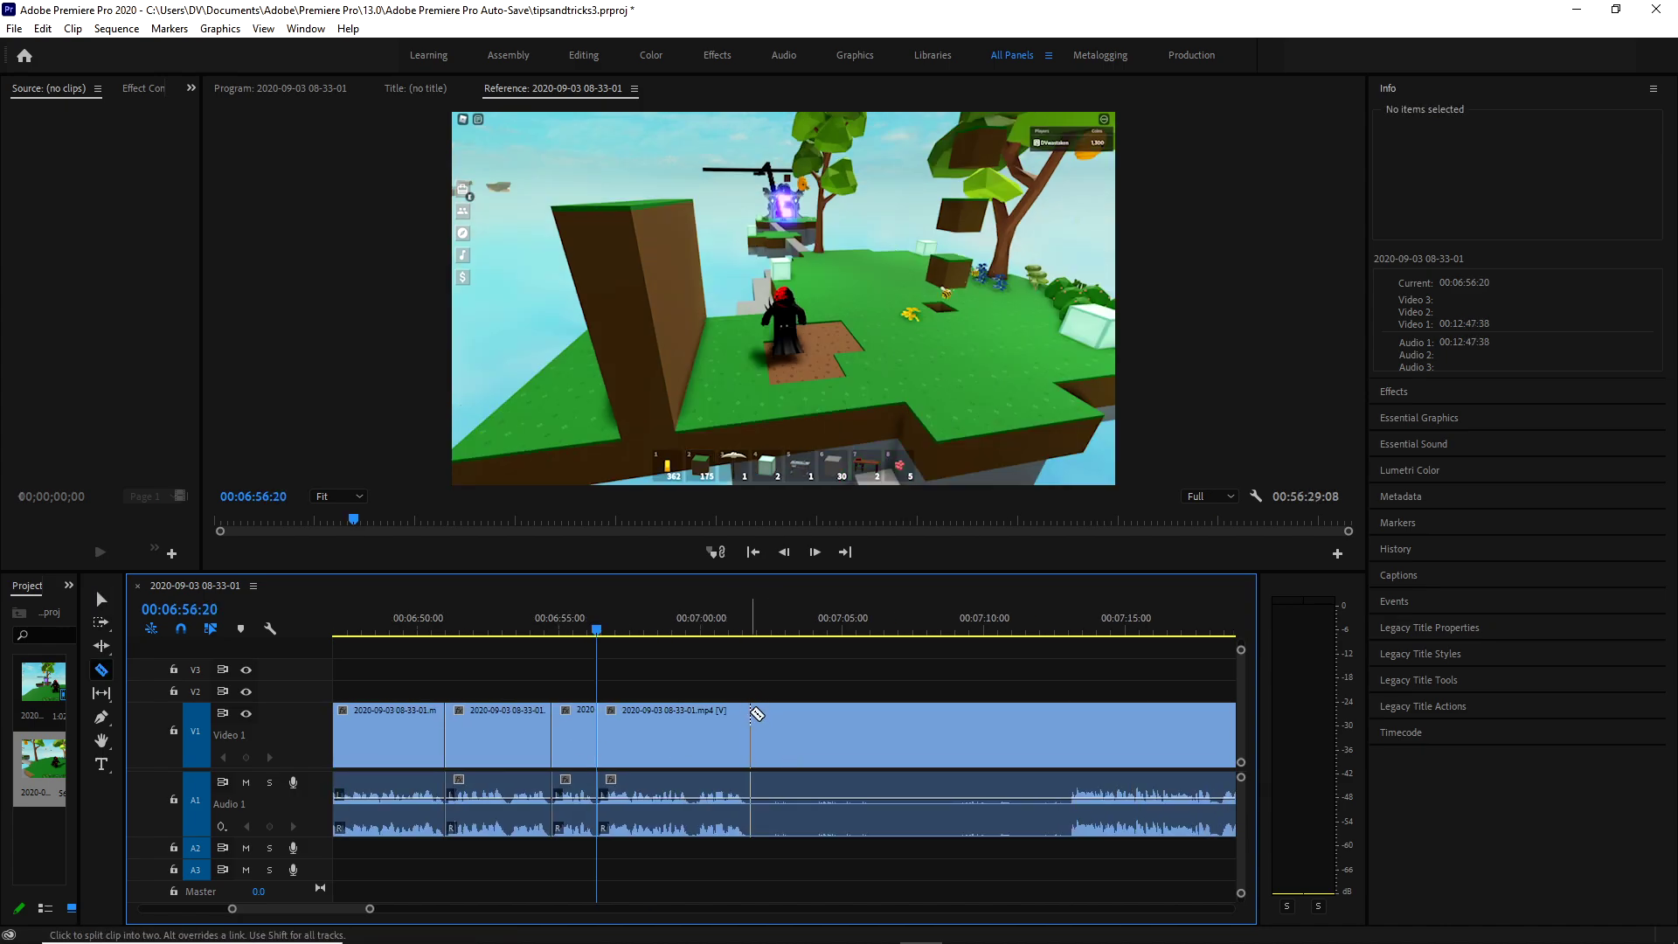
click(748, 718)
click(1065, 720)
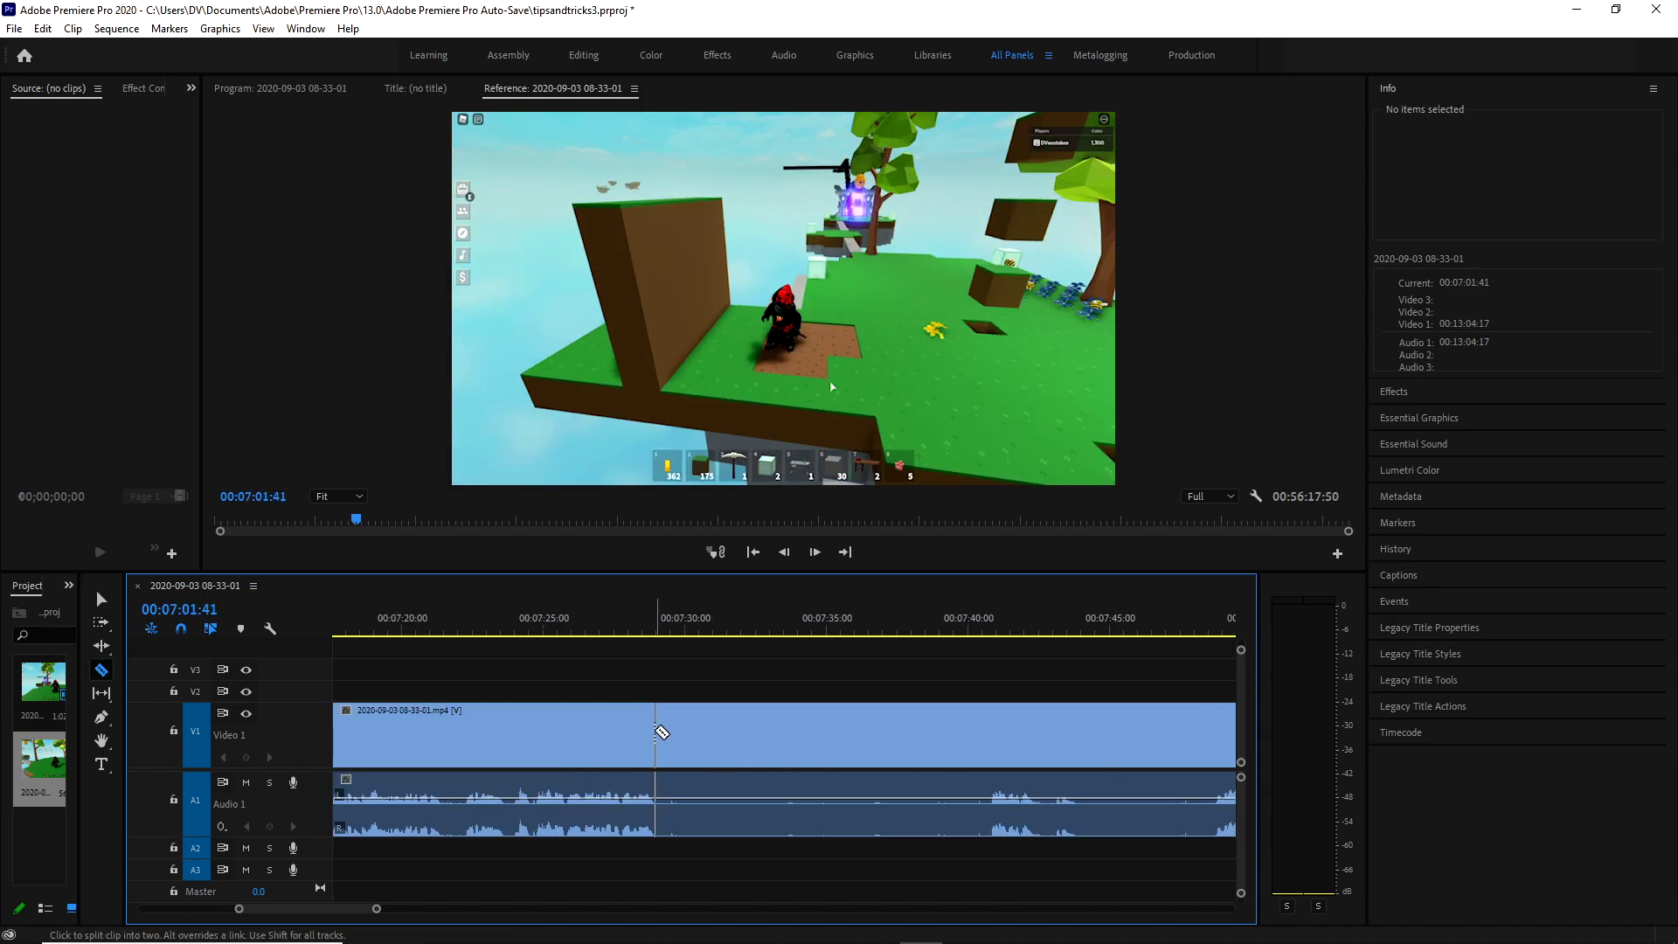
Cut out the silent parts between about 00:07:29:00 and 00:07:44:03, the last one starting at 00:07:41:44, and close the gaps.
click(657, 728)
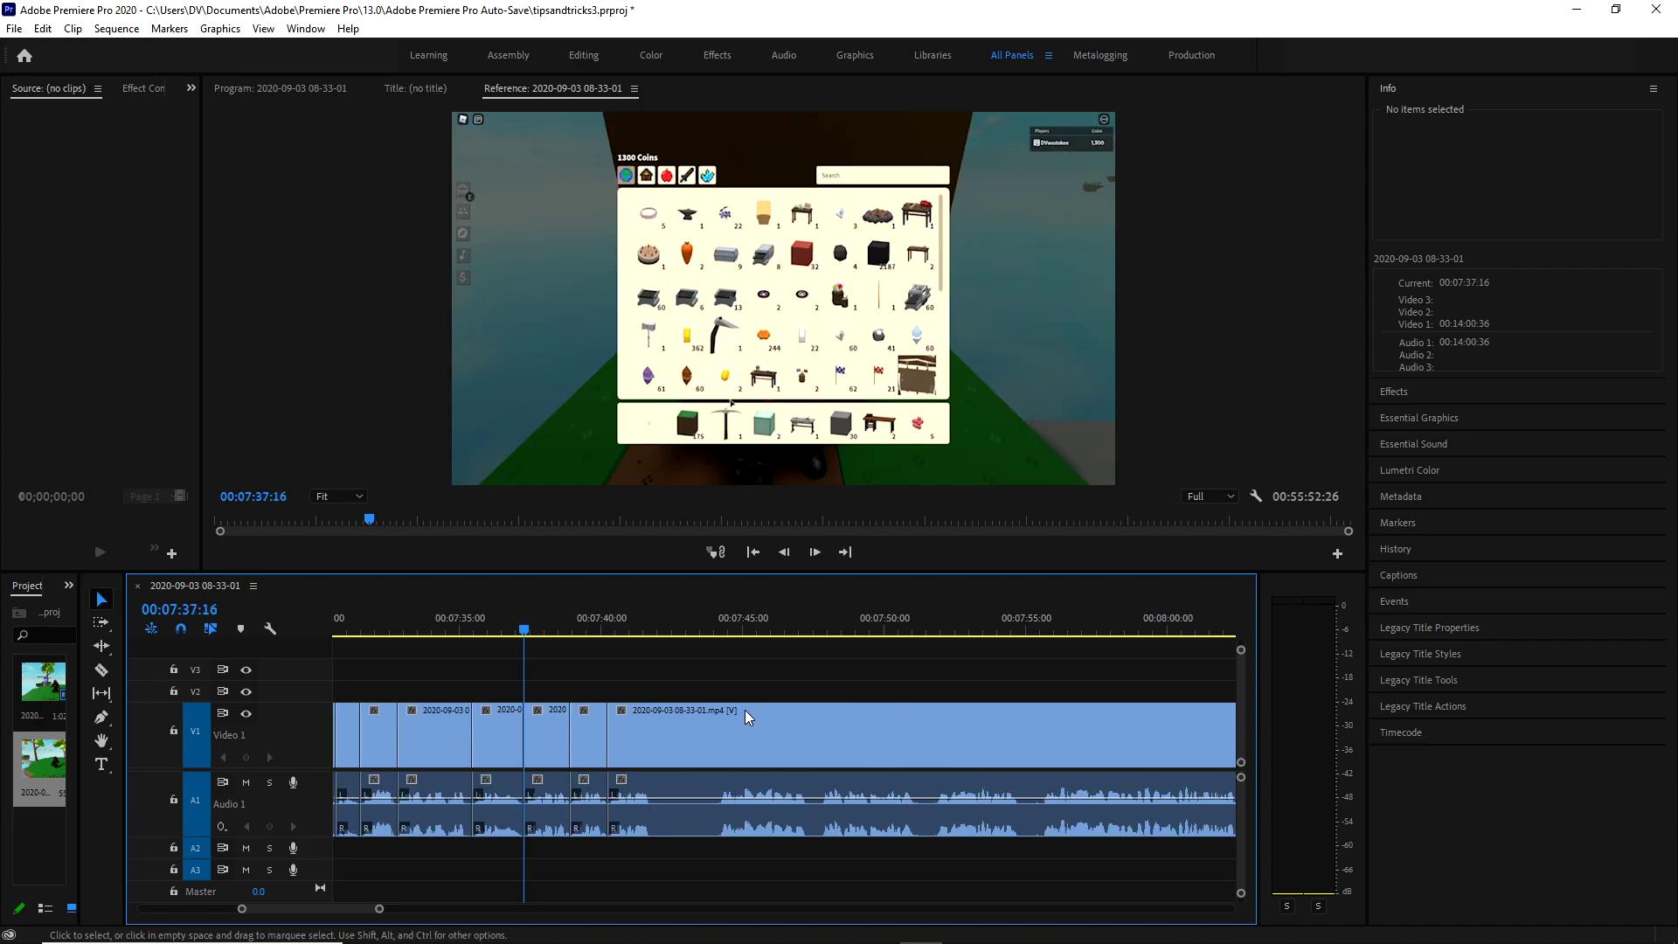
key(c)
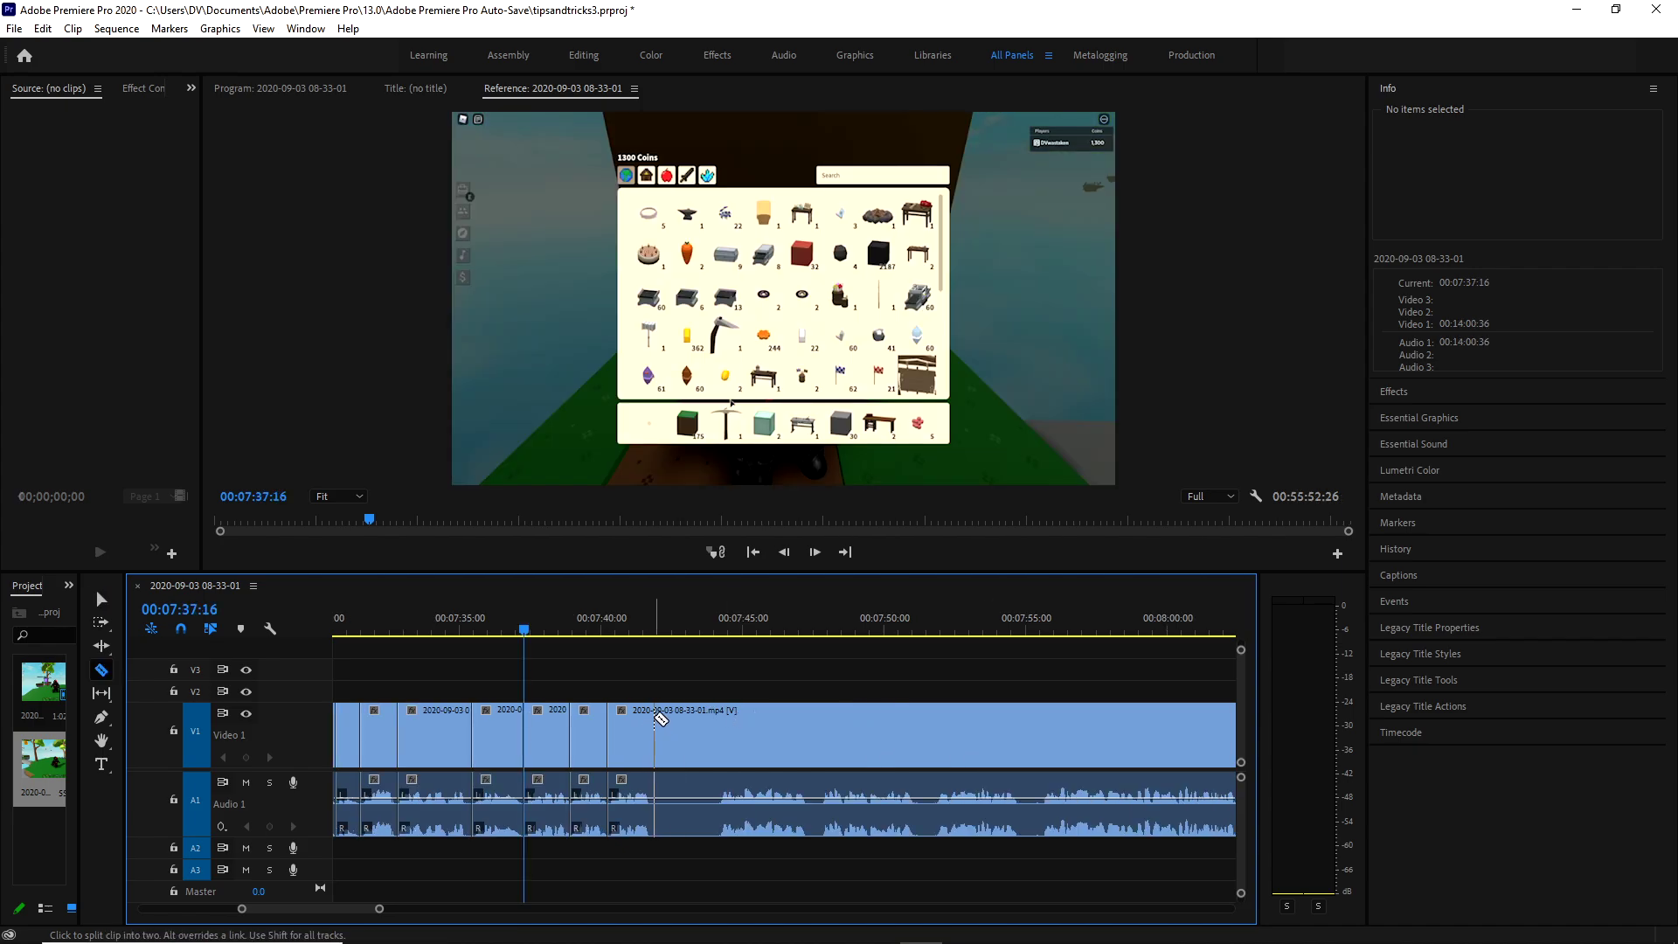
click(651, 721)
click(722, 715)
key(v)
click(697, 715)
key(shift+Delete)
key(Down)
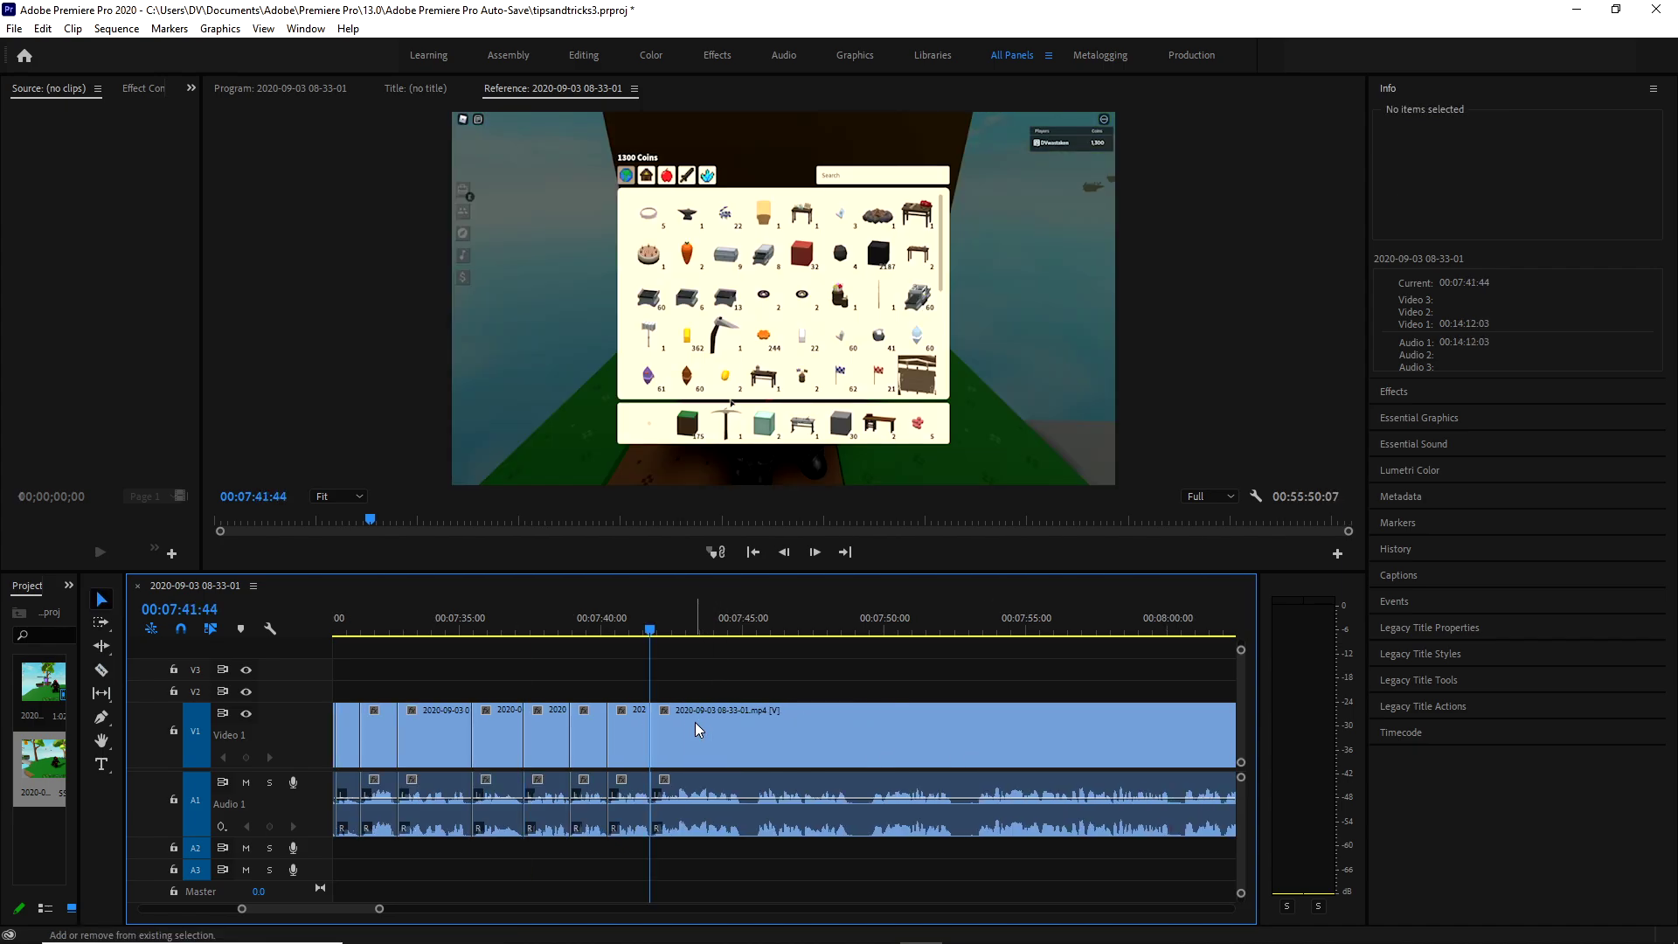
Cut out the short silent part from 00:07:44:55 to about 00:07:45:28 and close the gap.
key(c)
click(741, 732)
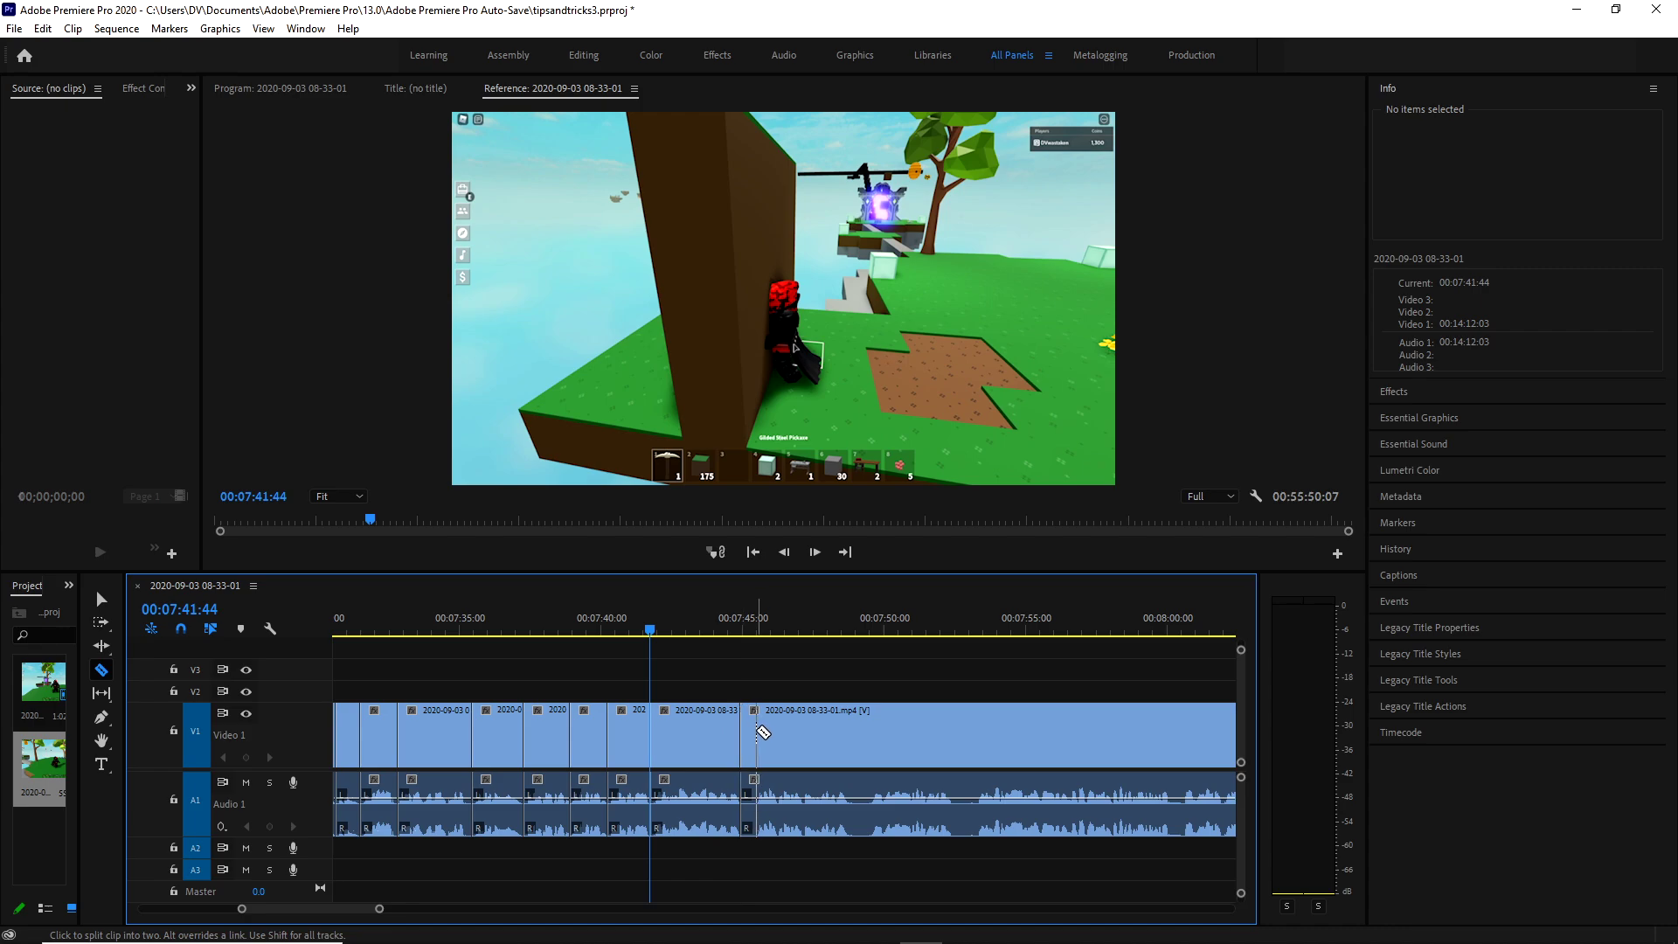
key(v)
key(Down)
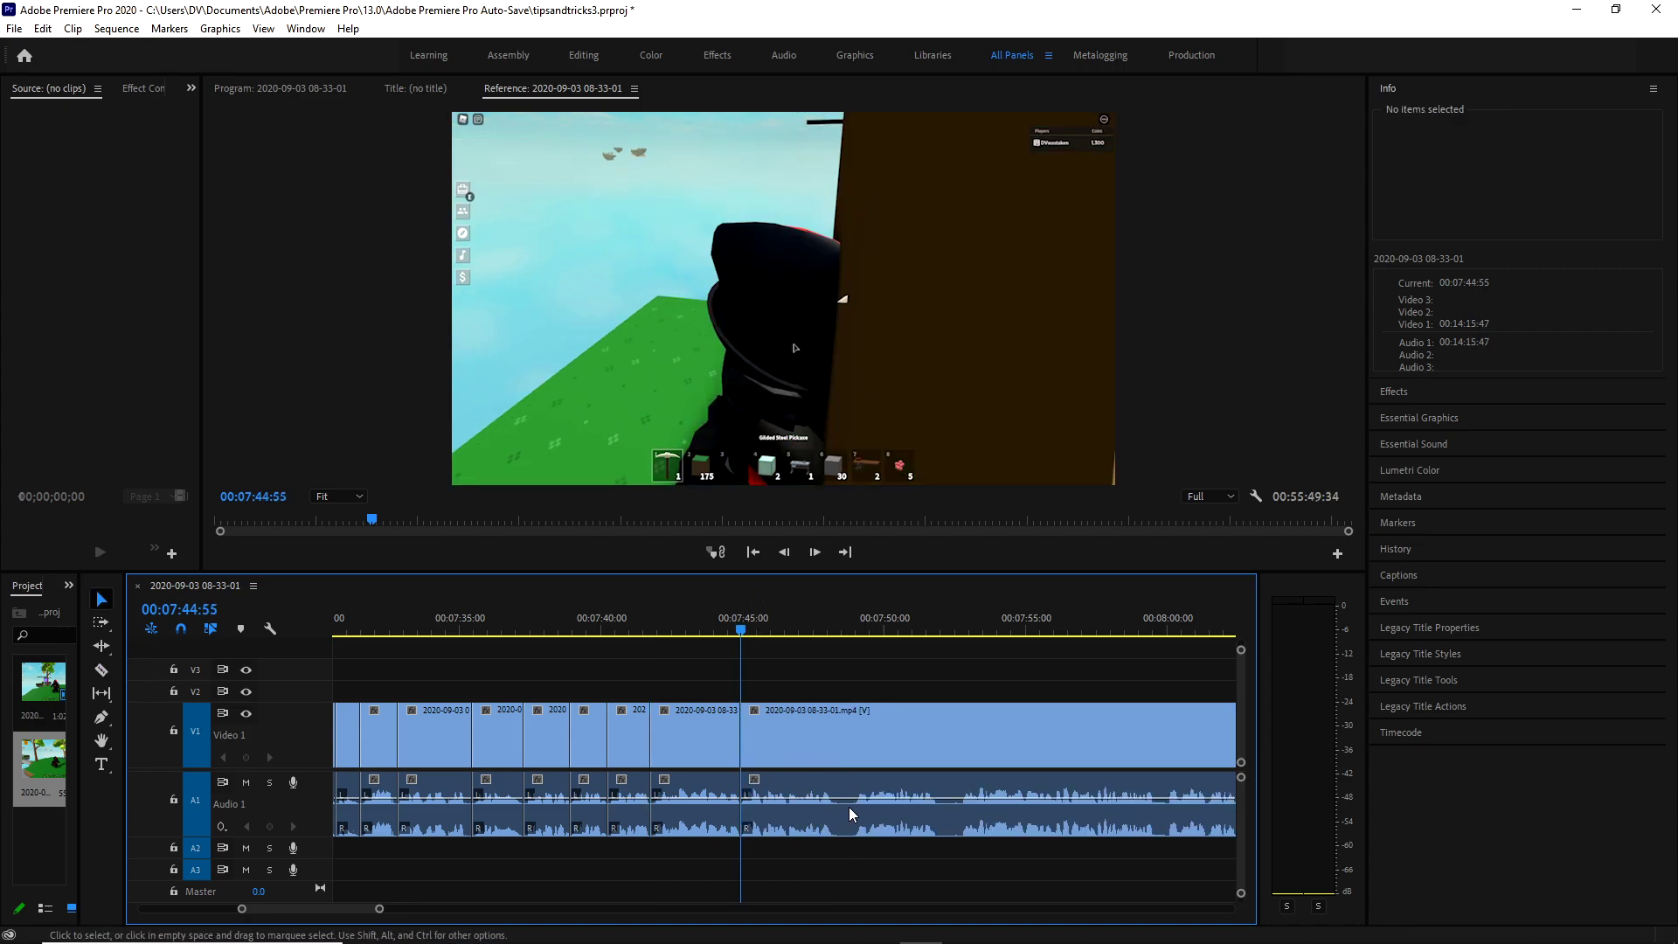
Cut out the short silent part from 00:07:48:13 to about 00:07:48:52 and close the gap.
key(c)
click(836, 753)
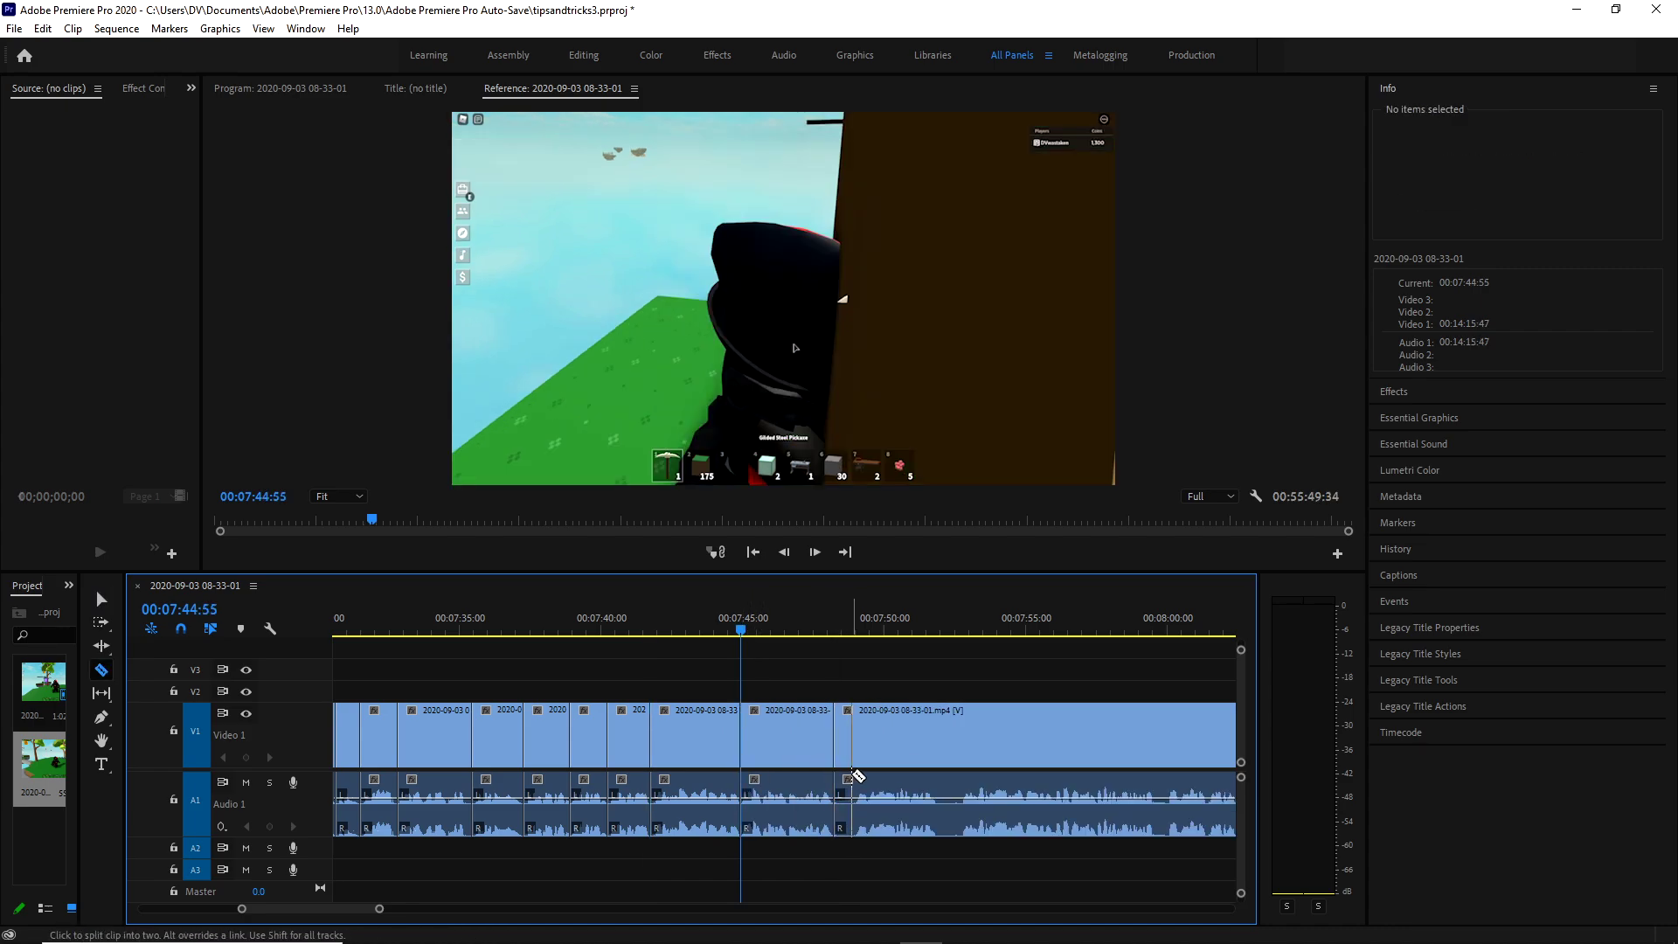
click(852, 743)
key(v)
click(842, 744)
key(shift+Delete)
key(Down)
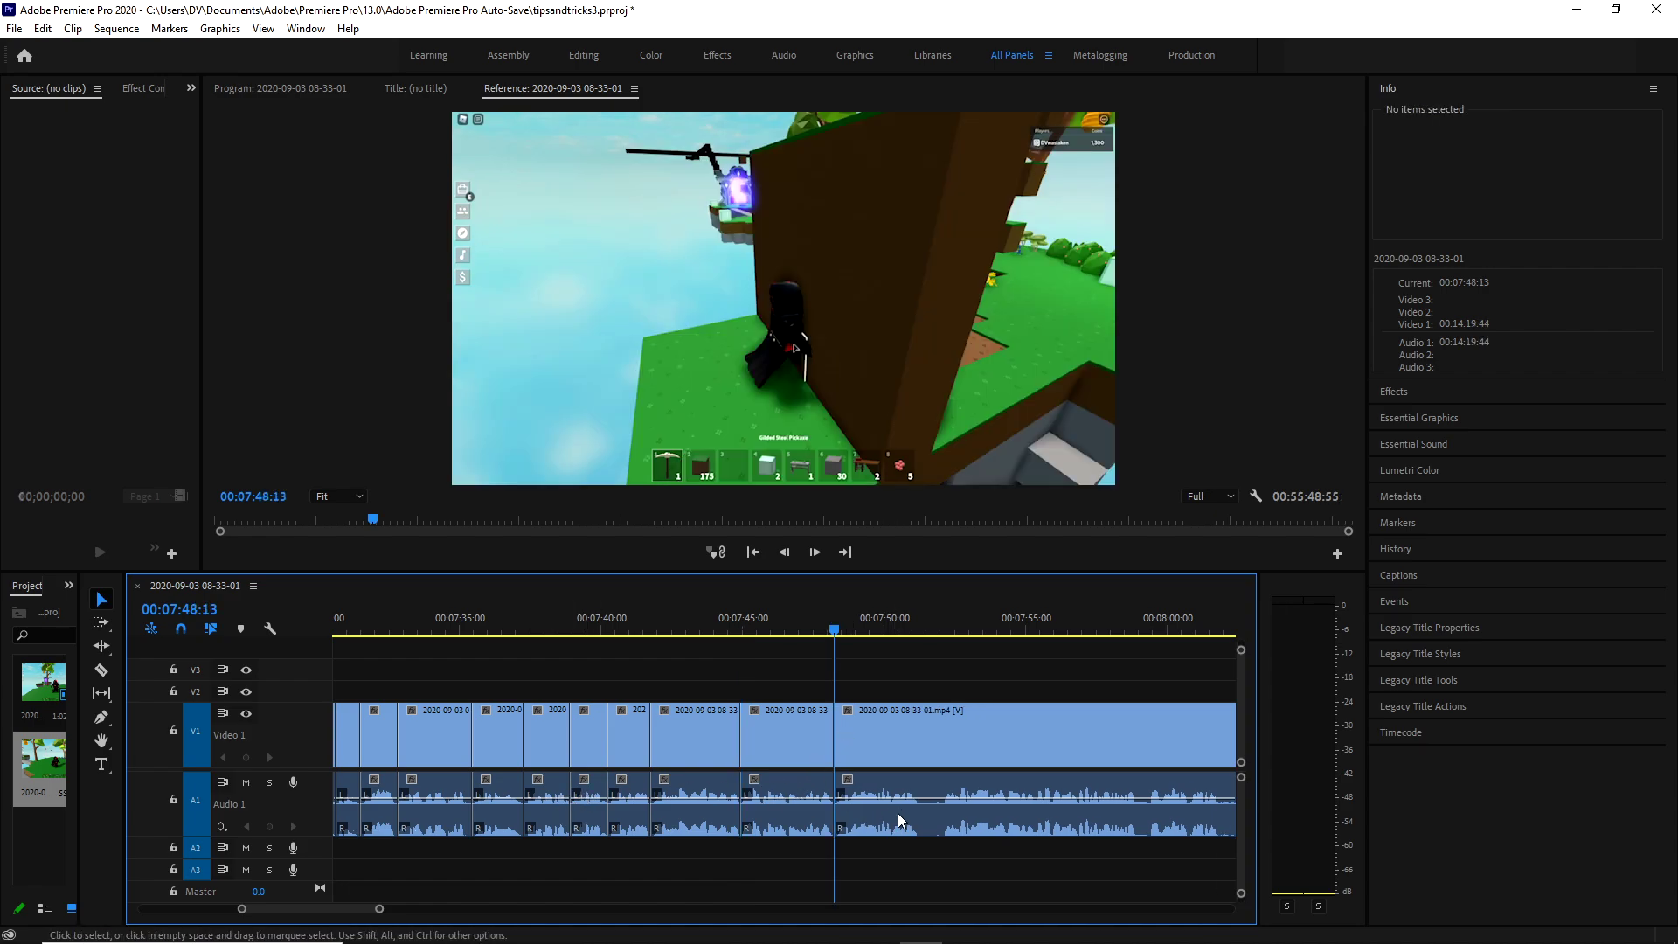
Make the Audio 1 track taller, then cut out the silent part from 00:07:51:13 to 00:07:52:03 and close the gap.
drag(319, 837, 356, 877)
scroll(832, 757, down, 2)
key(c)
click(814, 786)
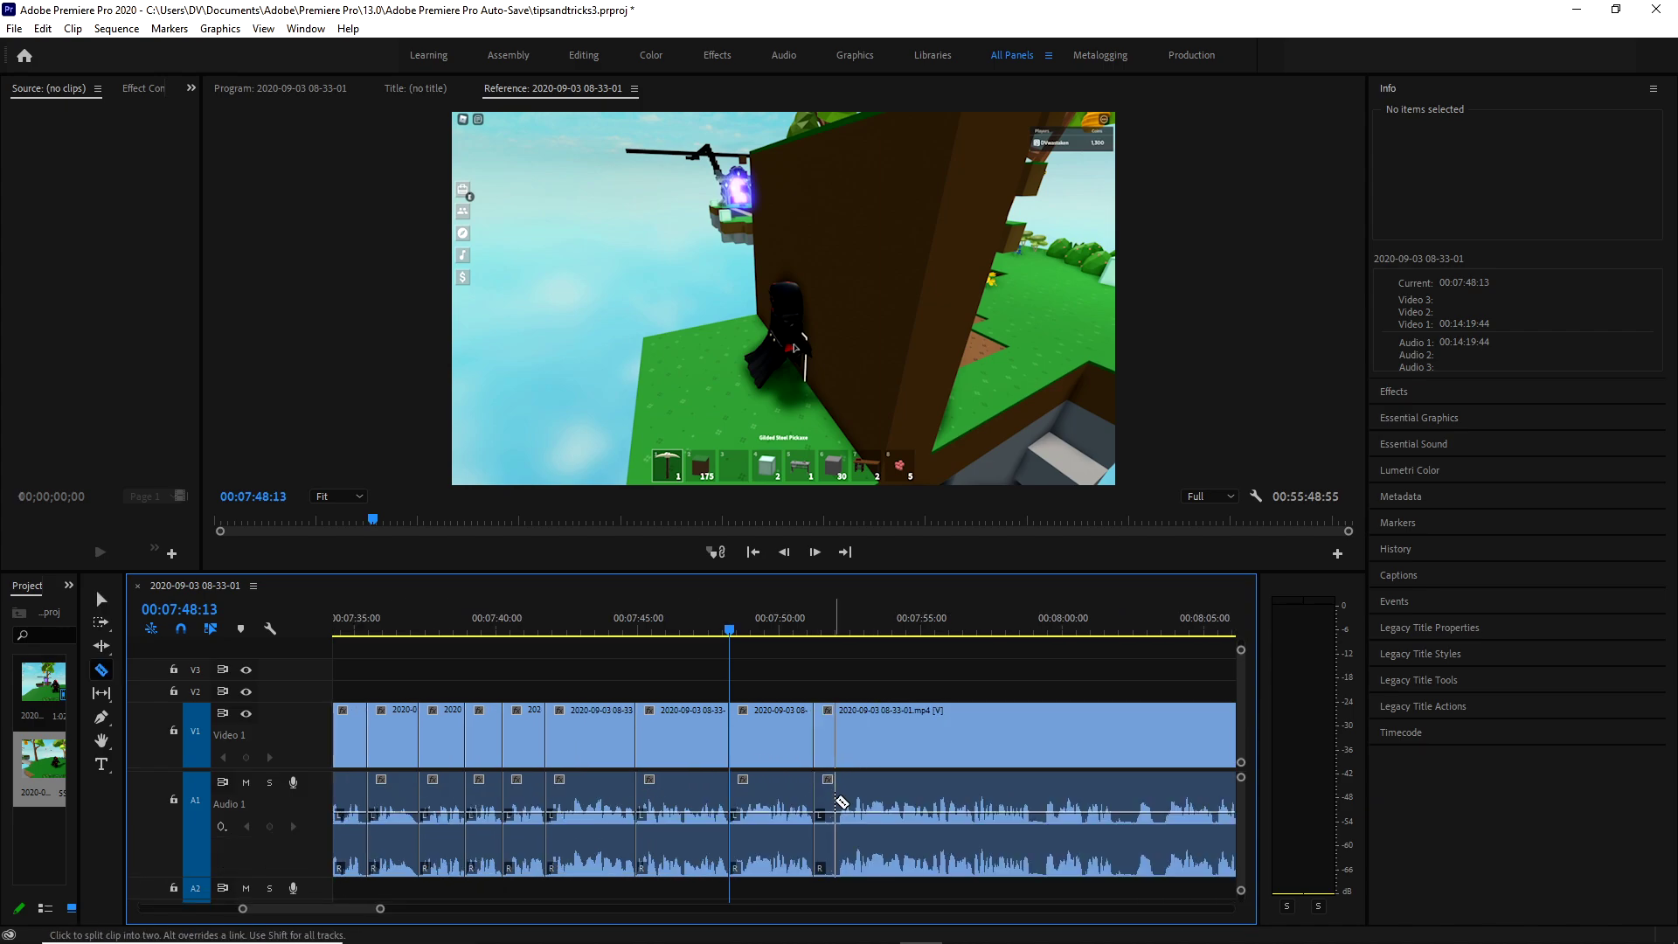
click(839, 826)
key(v)
click(828, 738)
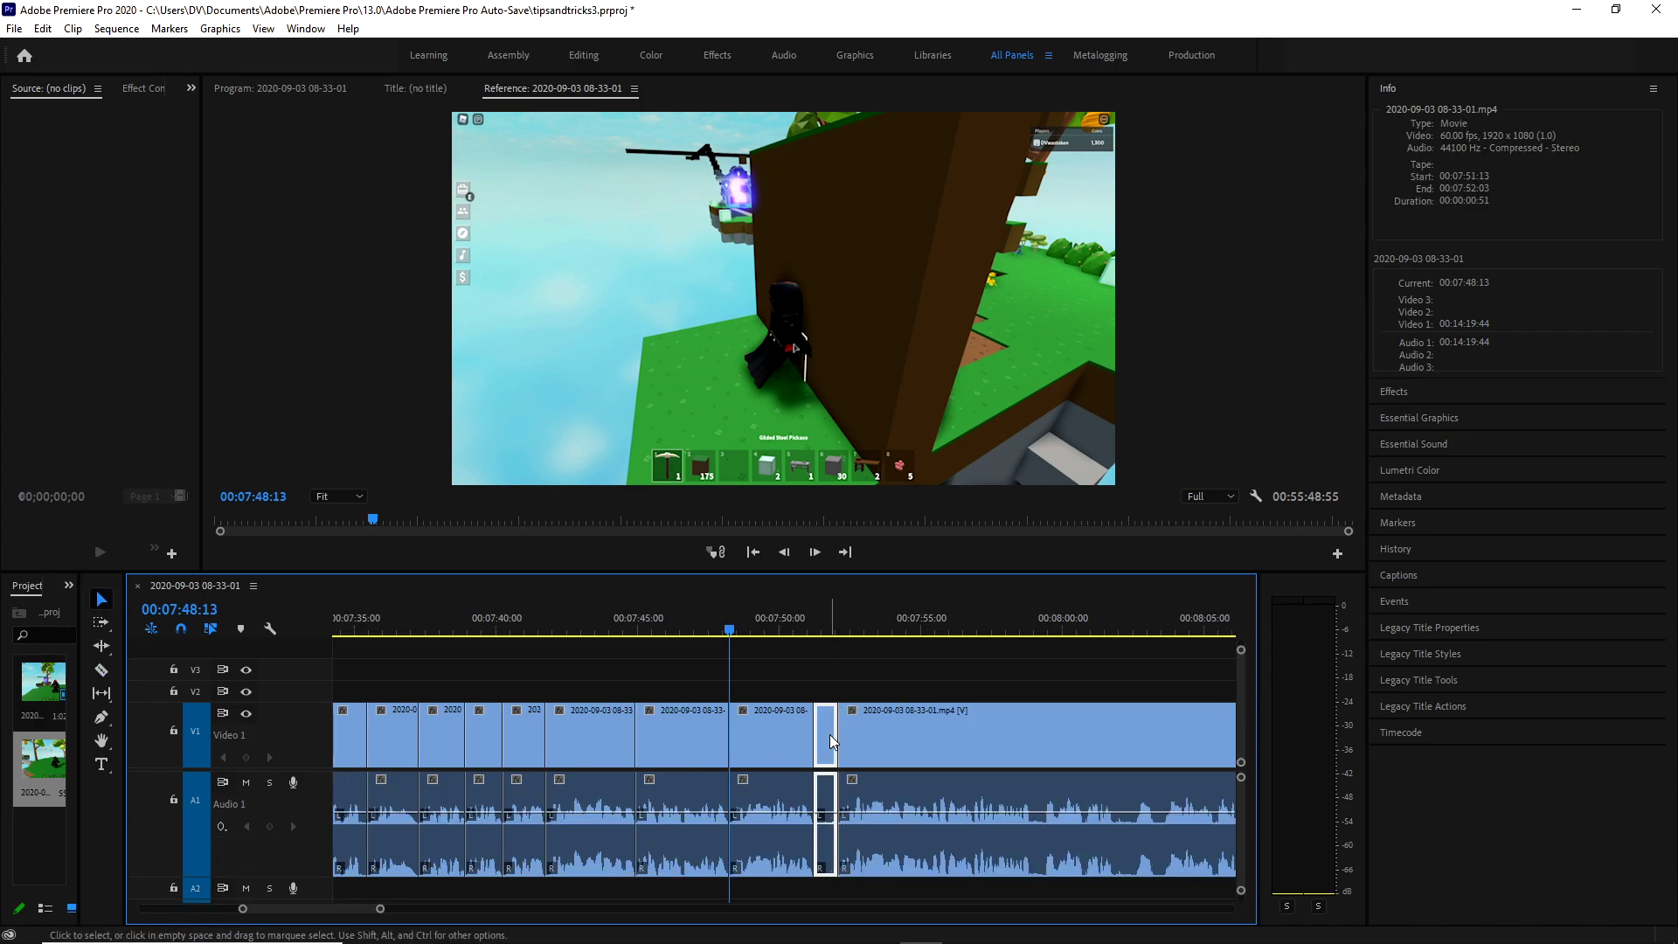
key(Down)
key(Up)
key(shift+Delete)
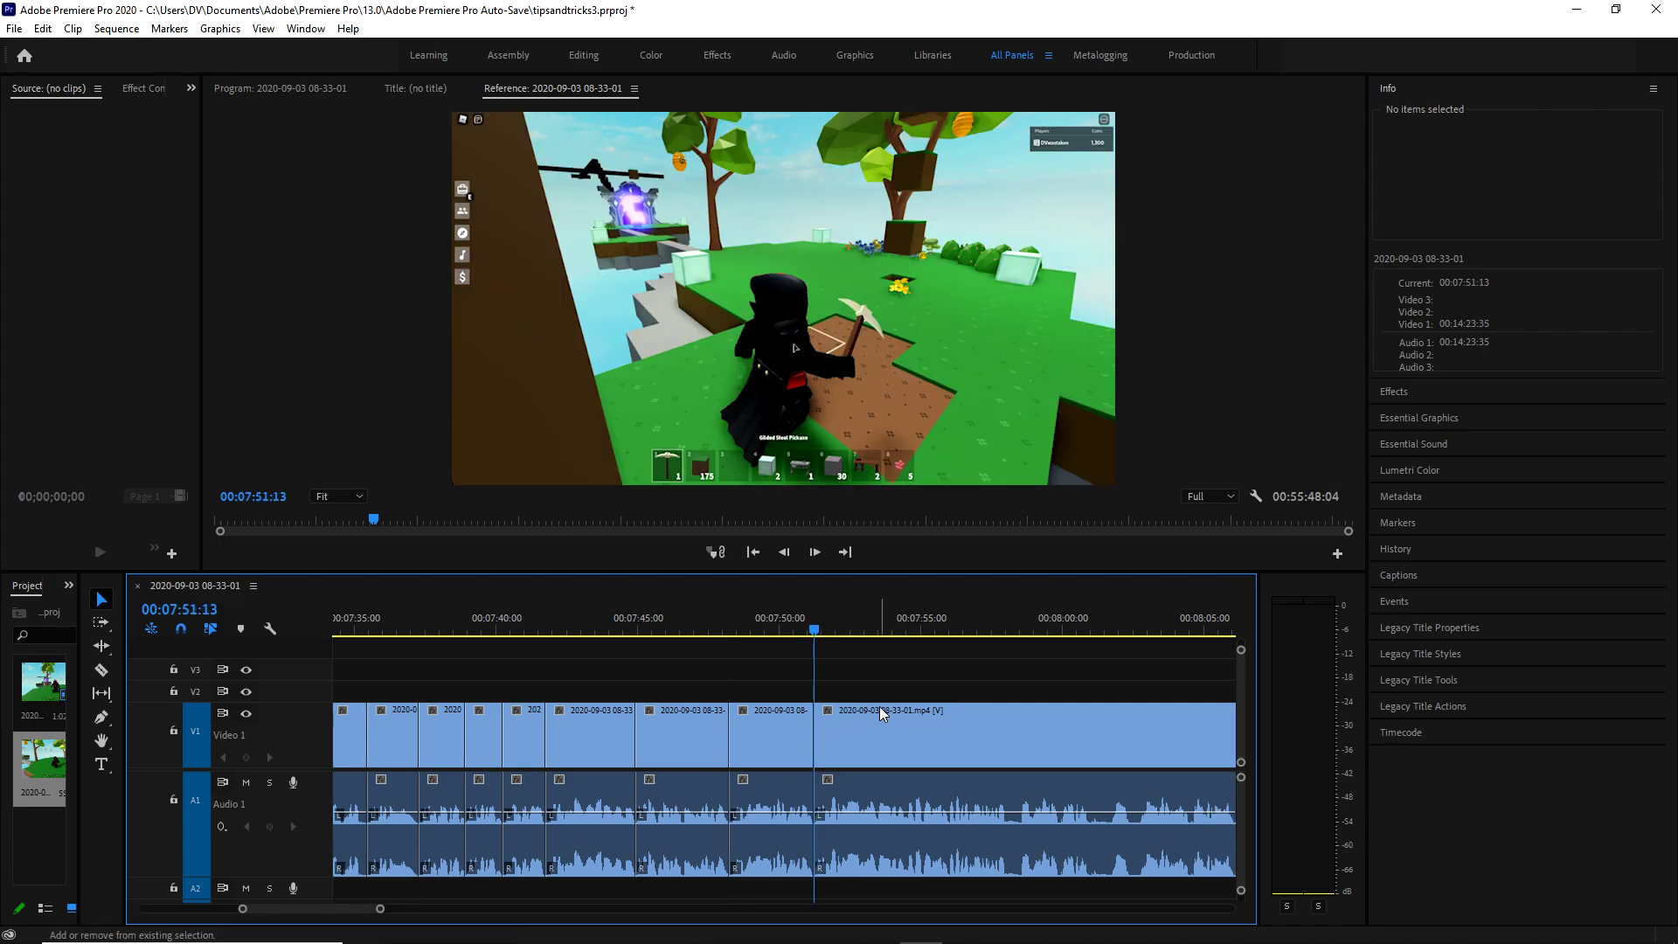
Cut out the short silent part from 00:07:57:58 to about 00:07:58:29 and close the gap.
scroll(887, 751, down, 3)
key(c)
click(885, 766)
key(Down)
scroll(825, 837, down, 5)
key(v)
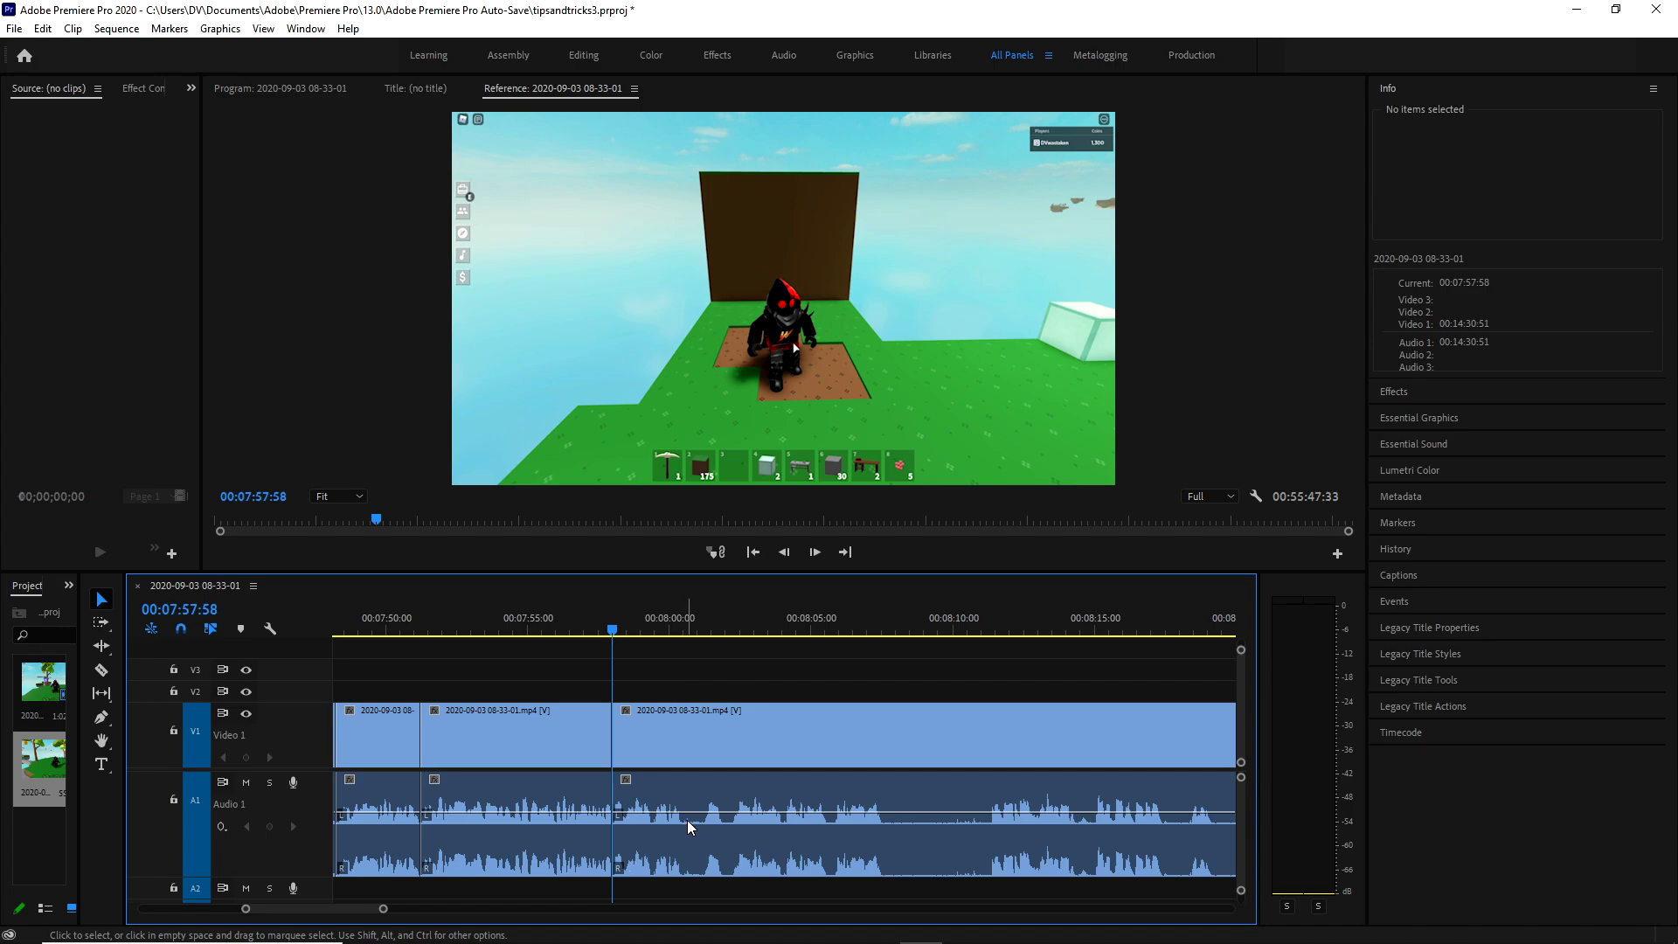
Cut out the silent parts from 00:08:00:26 to about 00:08:01:06 and from about 00:08:07:30 to 00:08:11:10, and close the gaps.
key(c)
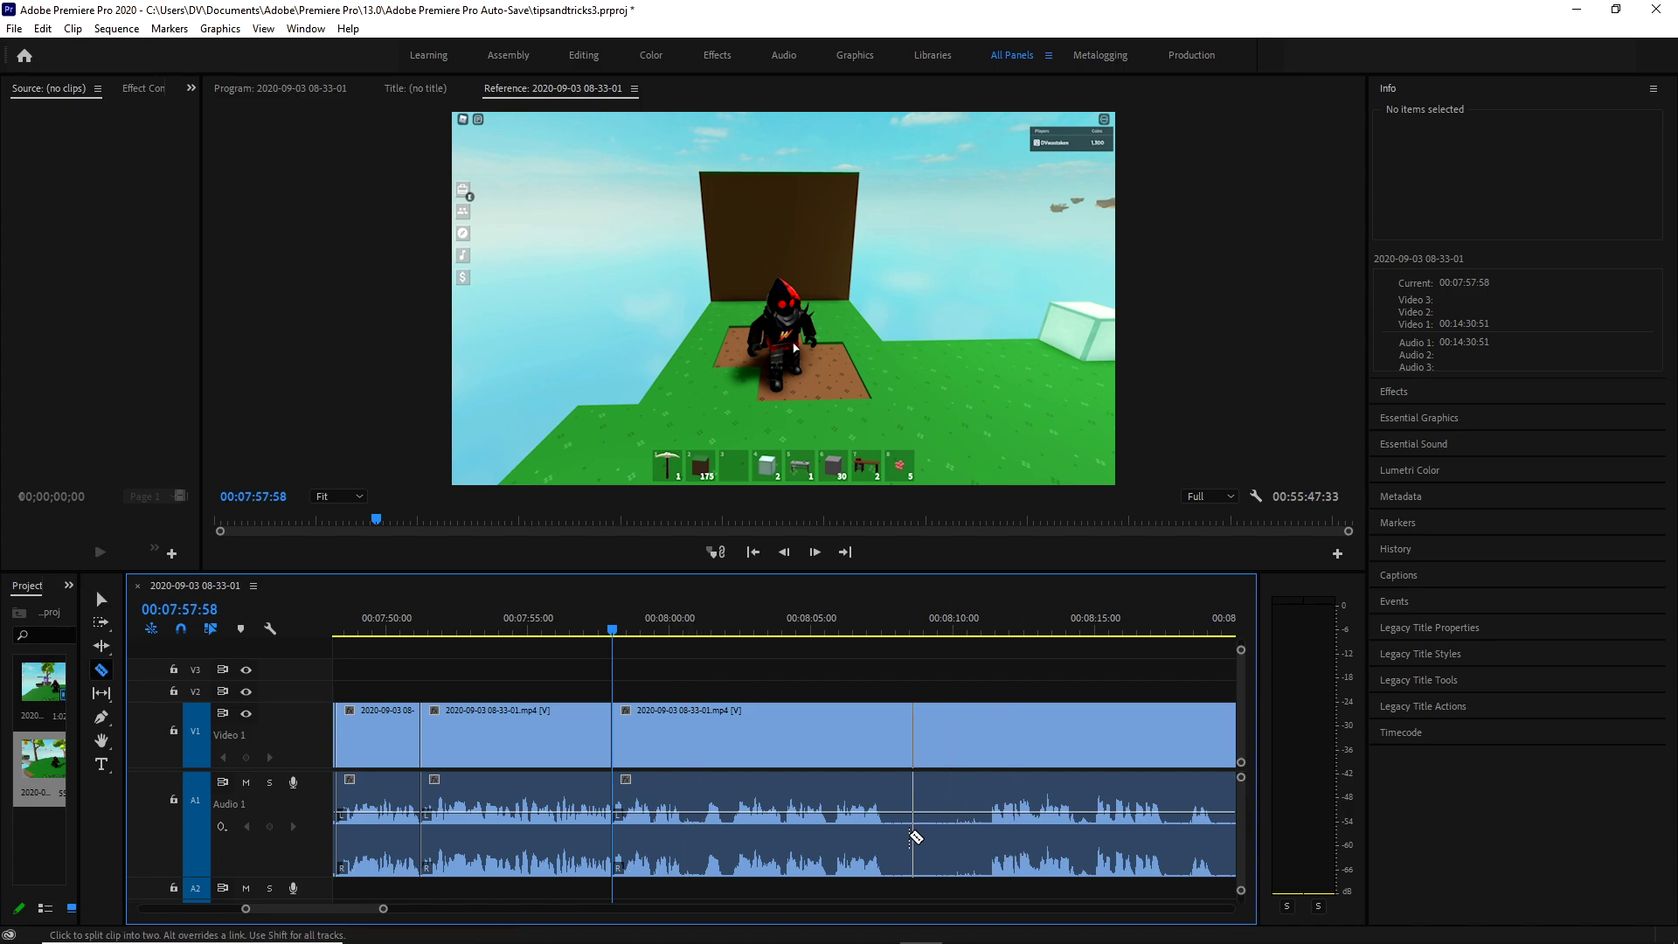
click(884, 837)
click(987, 837)
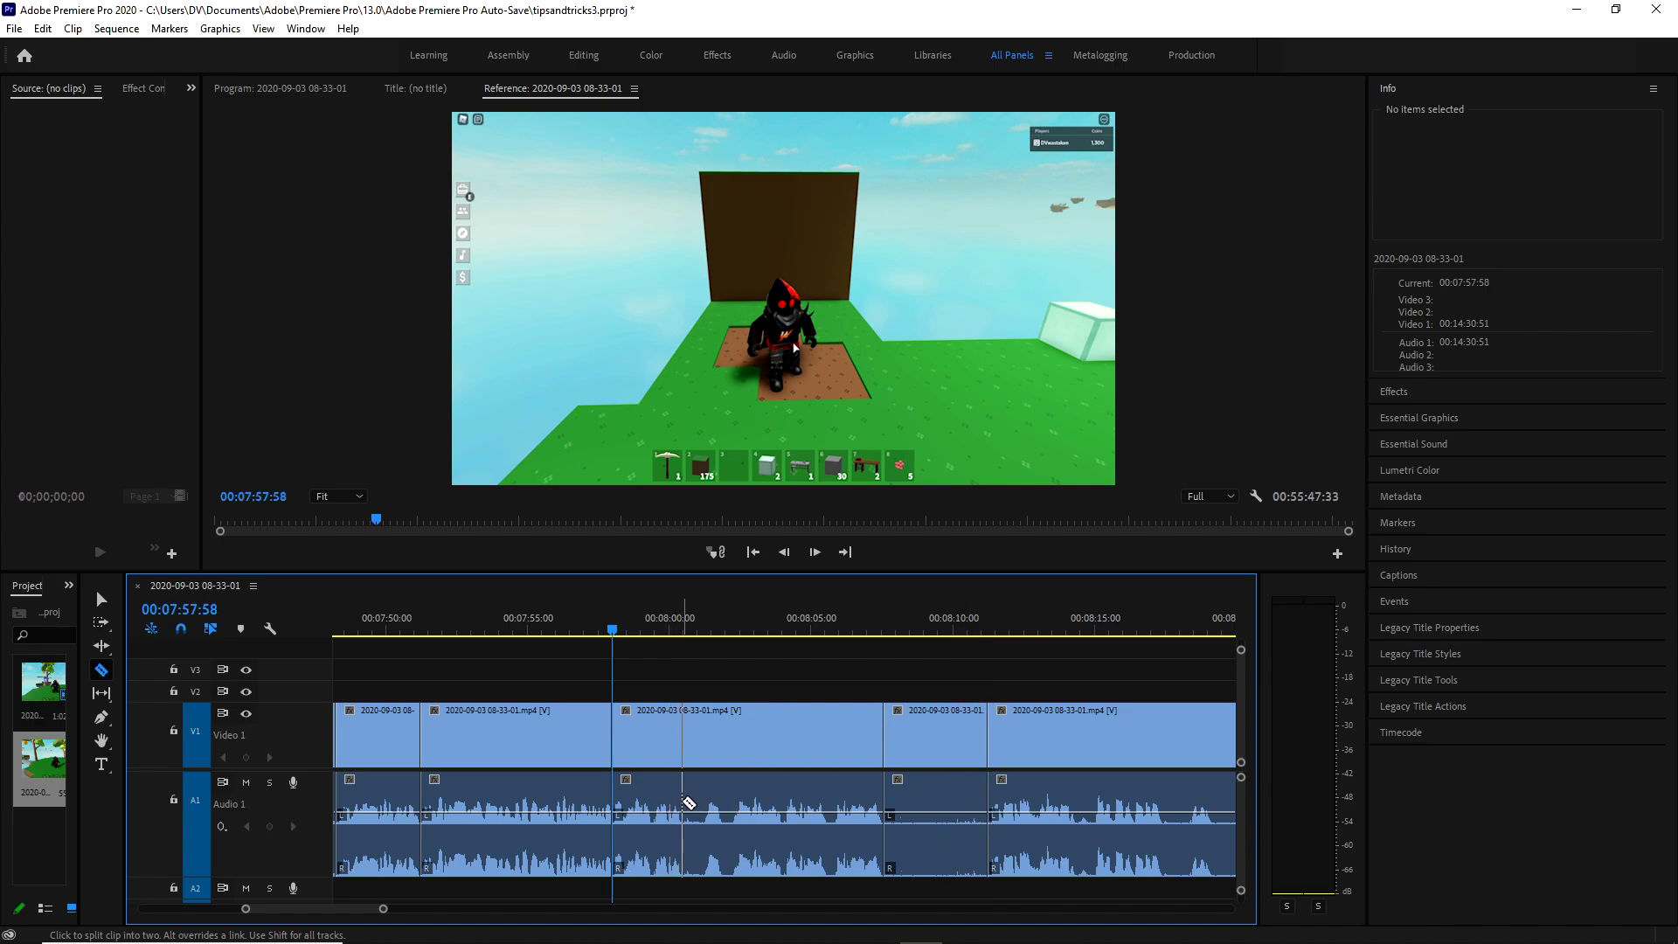
click(681, 802)
click(702, 802)
key(v)
click(692, 743)
shift+click(929, 736)
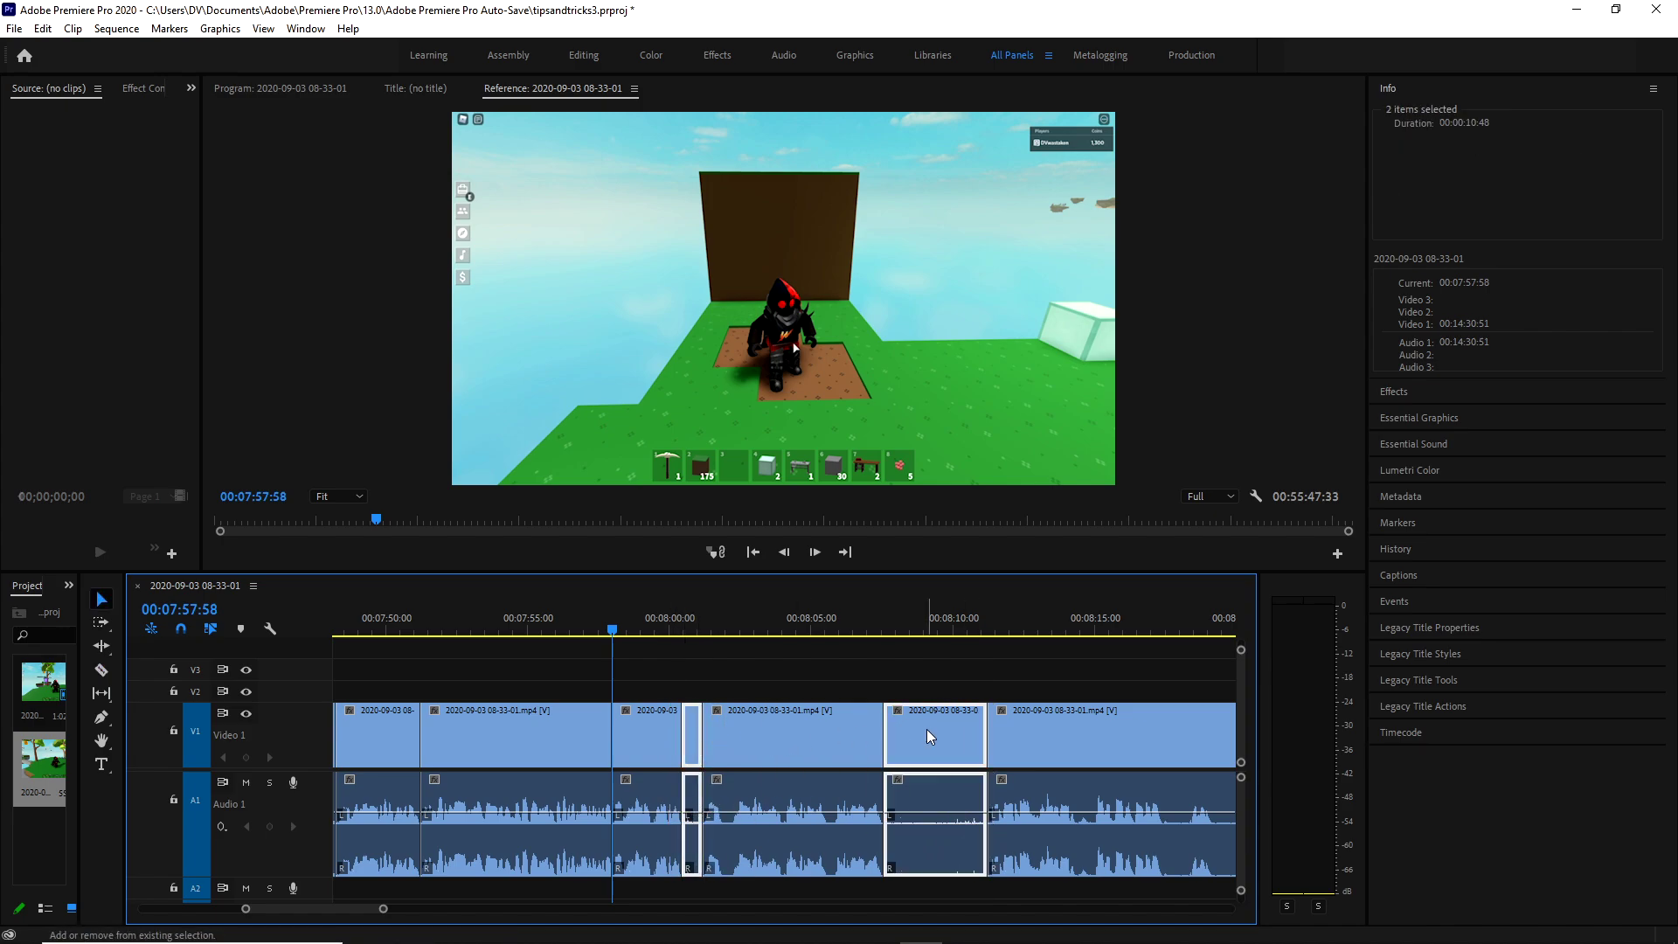
key(shift+Delete)
Cut out the short silent part from 00:08:01:05 to 00:08:01:24 and close the gap.
key(c)
click(571, 776)
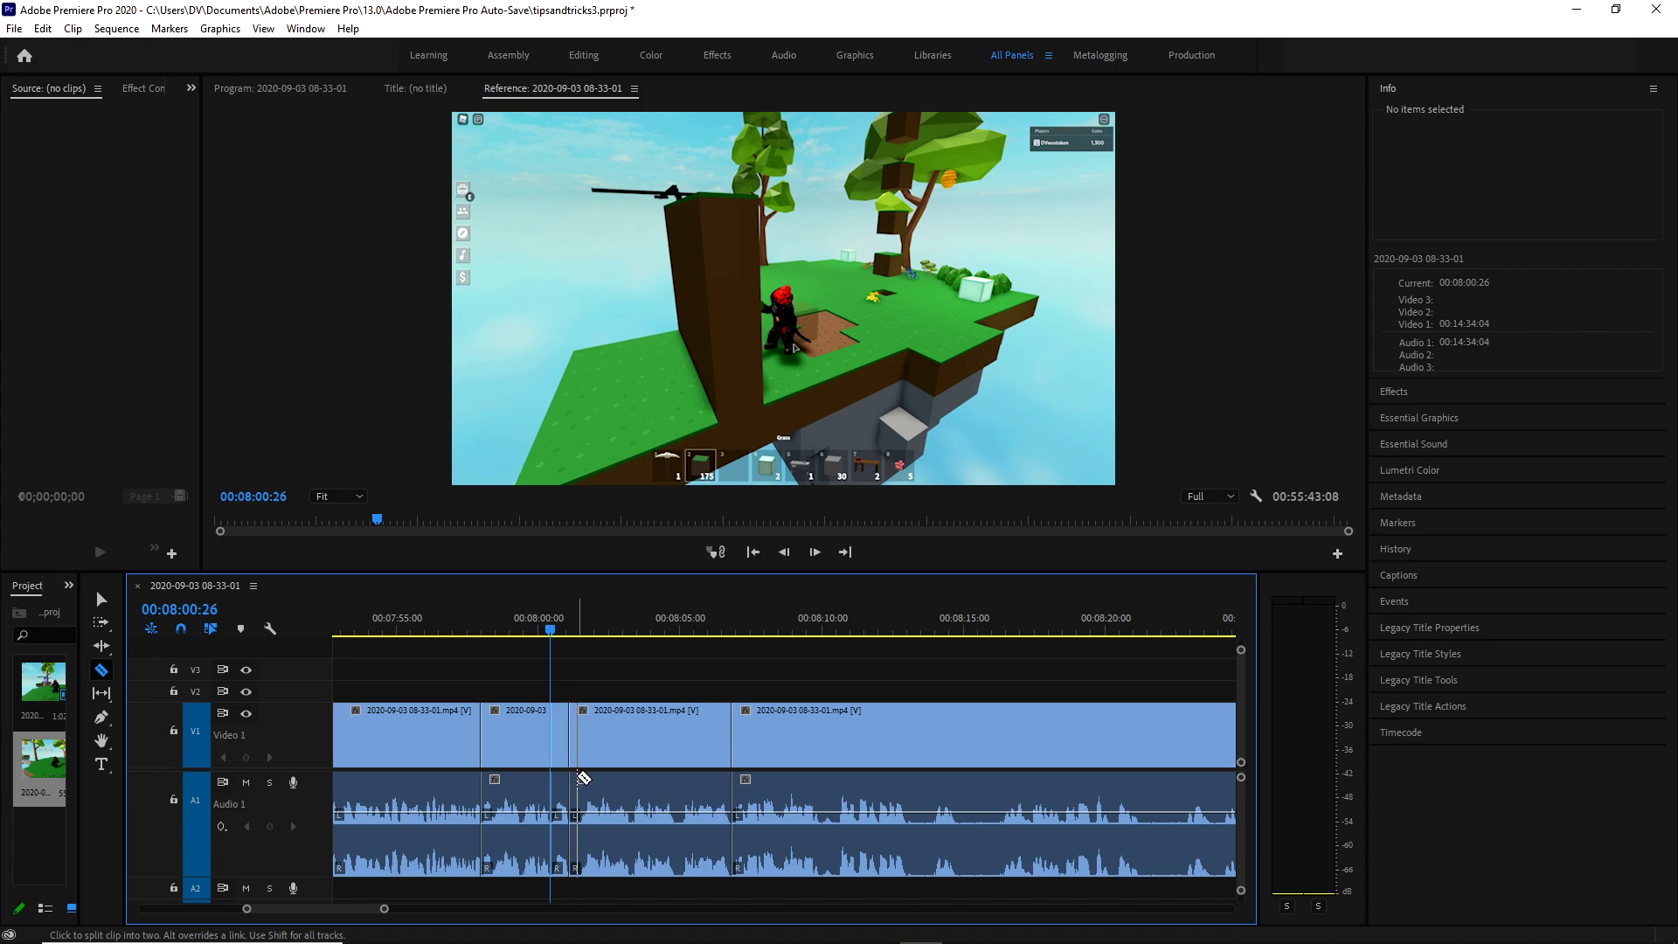
key(v)
drag(578, 754, 570, 753)
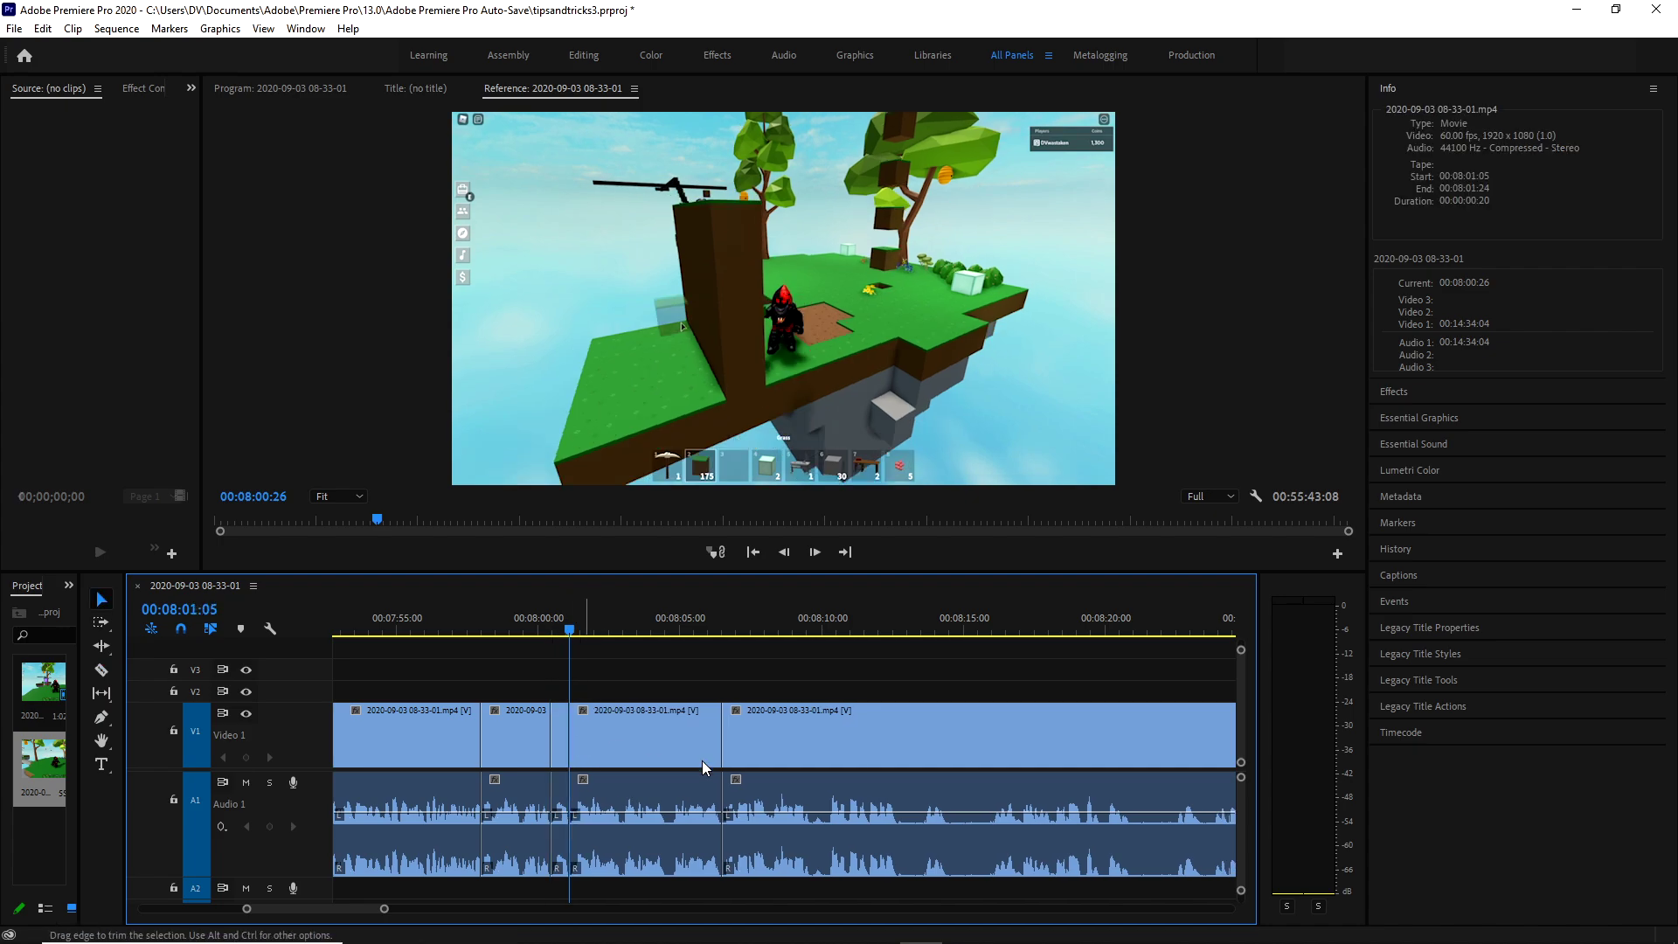
Cut out the short silent part from 00:08:09:36 to about 00:08:10:15 and close the gap.
key(c)
click(810, 819)
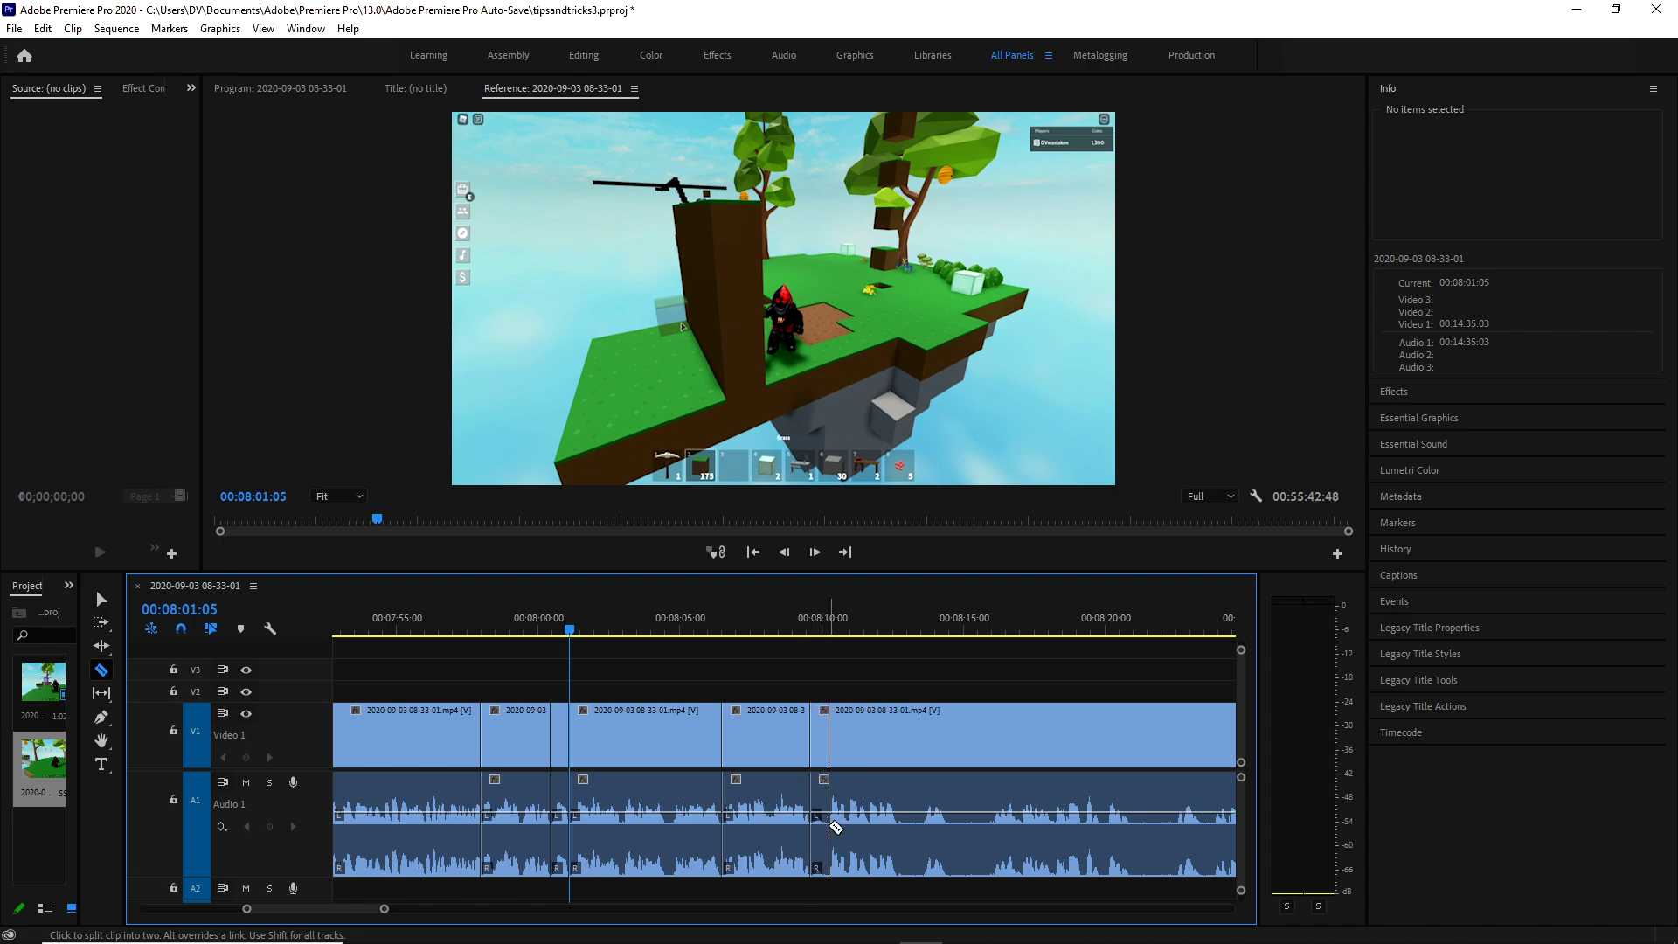
click(830, 824)
key(v)
click(818, 832)
key(shift+Delete)
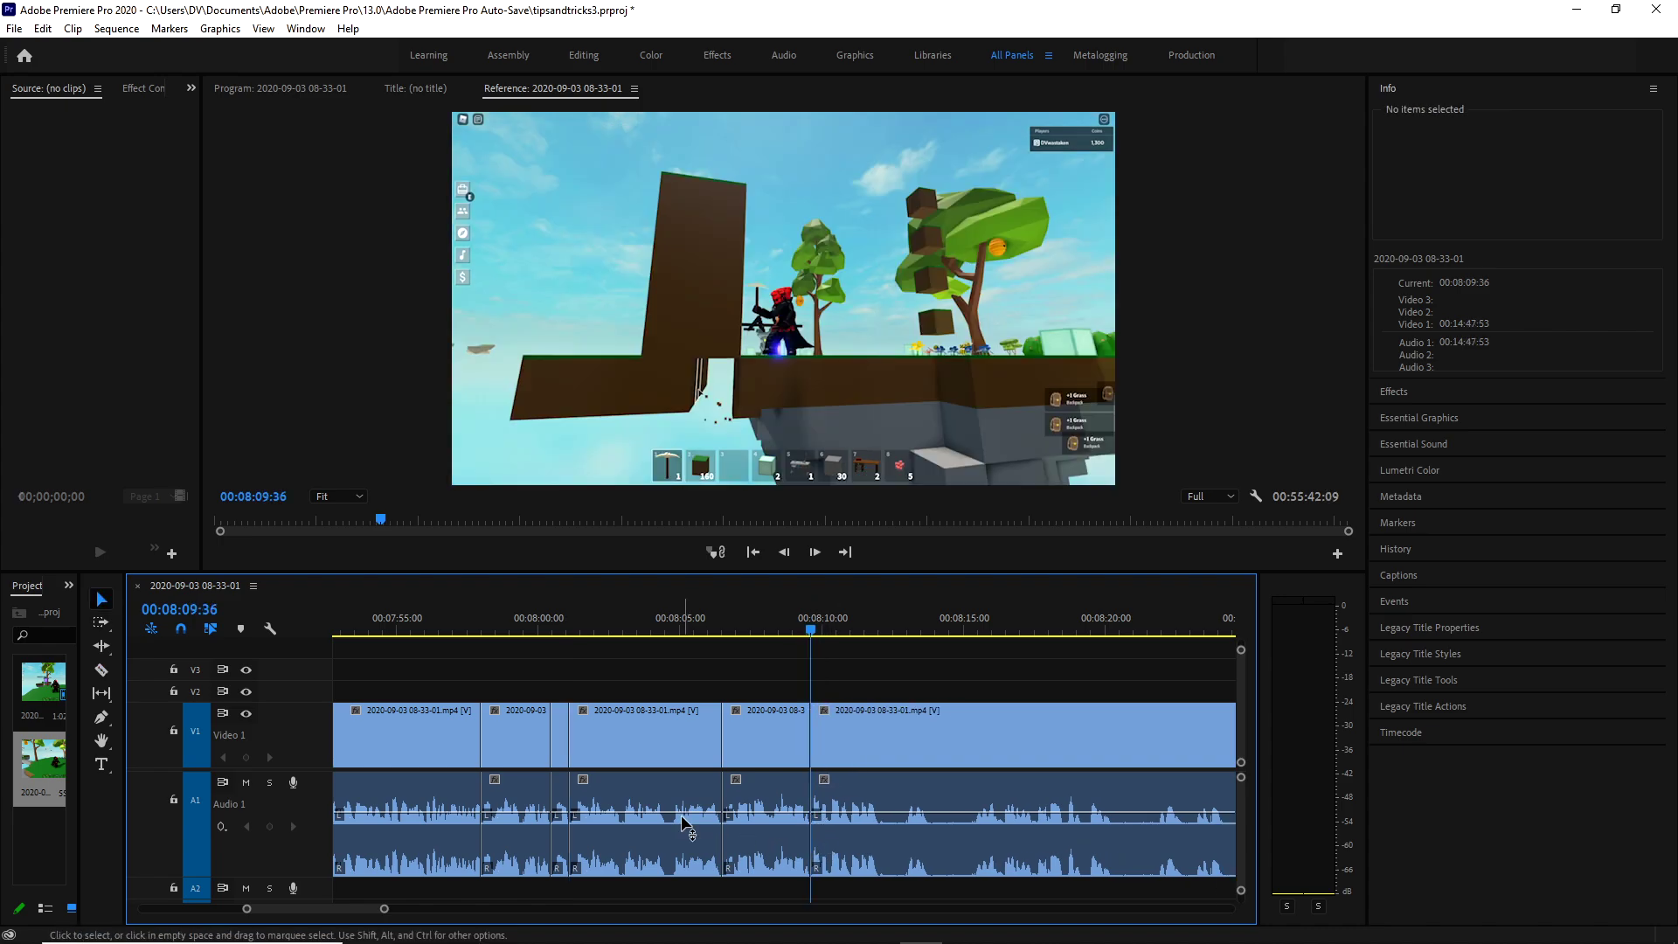
Cut out the short silent part from 00:08:04:23 to about 00:08:04:43 and close the gap.
key(c)
click(664, 781)
click(673, 781)
key(v)
click(668, 750)
key(shift+Delete)
Cut out the silent part from 00:08:11:38 to about 00:08:12:39 and close the gap.
key(c)
click(867, 781)
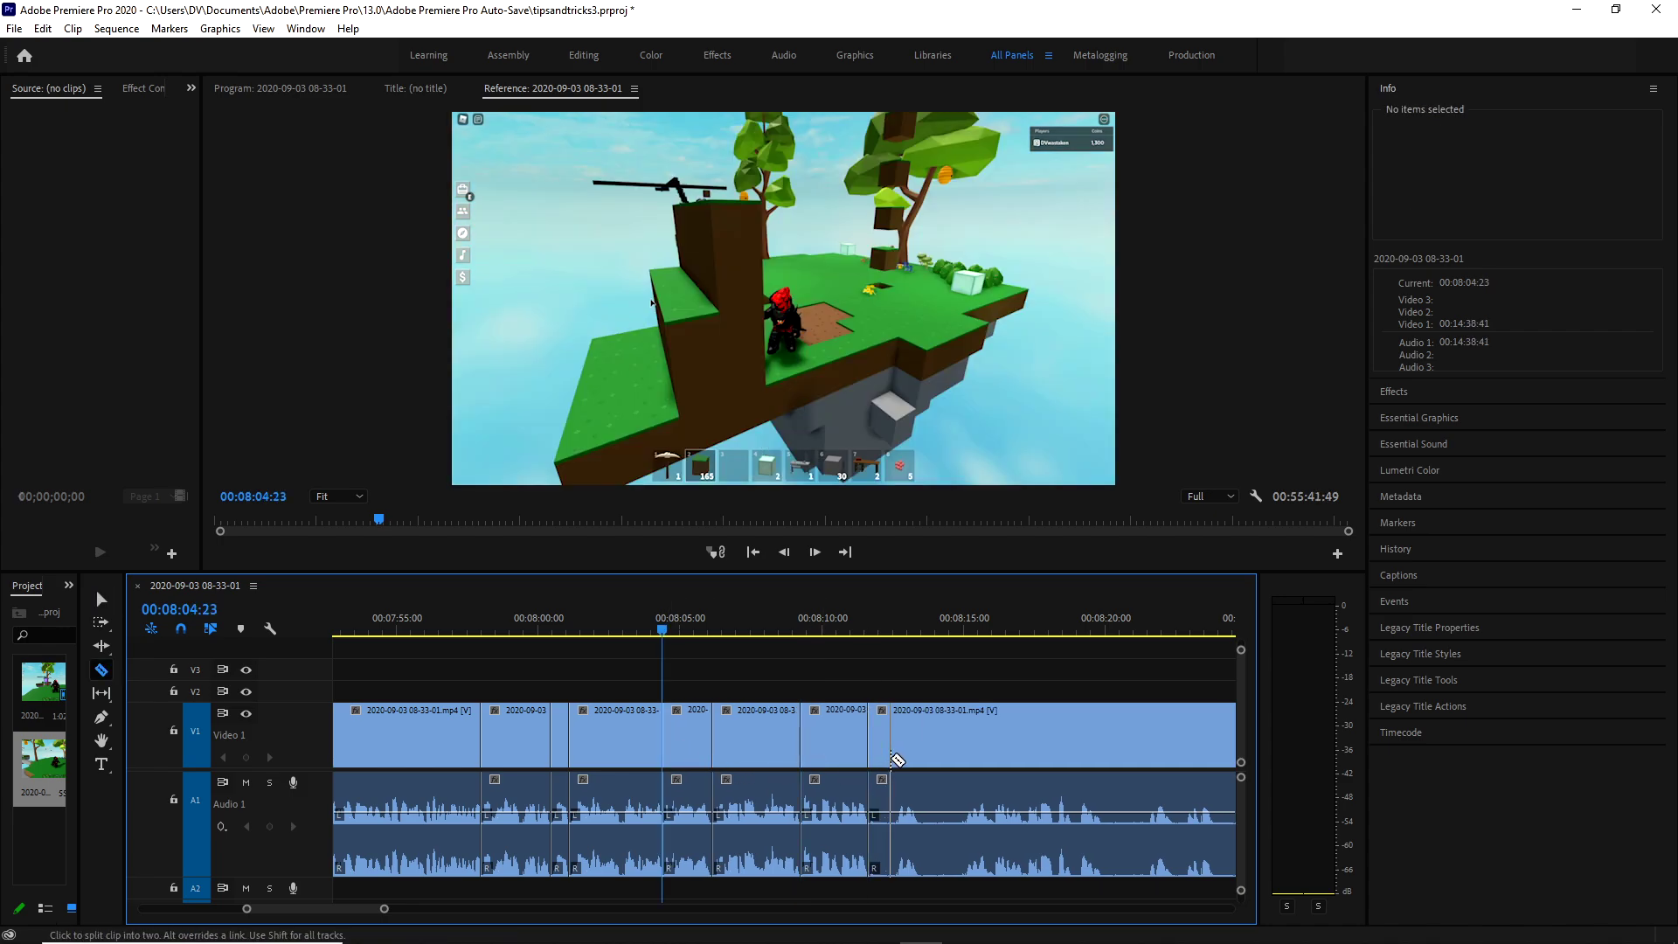
click(897, 781)
key(v)
click(883, 749)
key(shift+Delete)
Cut out the silent part from 00:08:12:23 to about 00:08:14:01 and close the gap.
key(c)
click(890, 757)
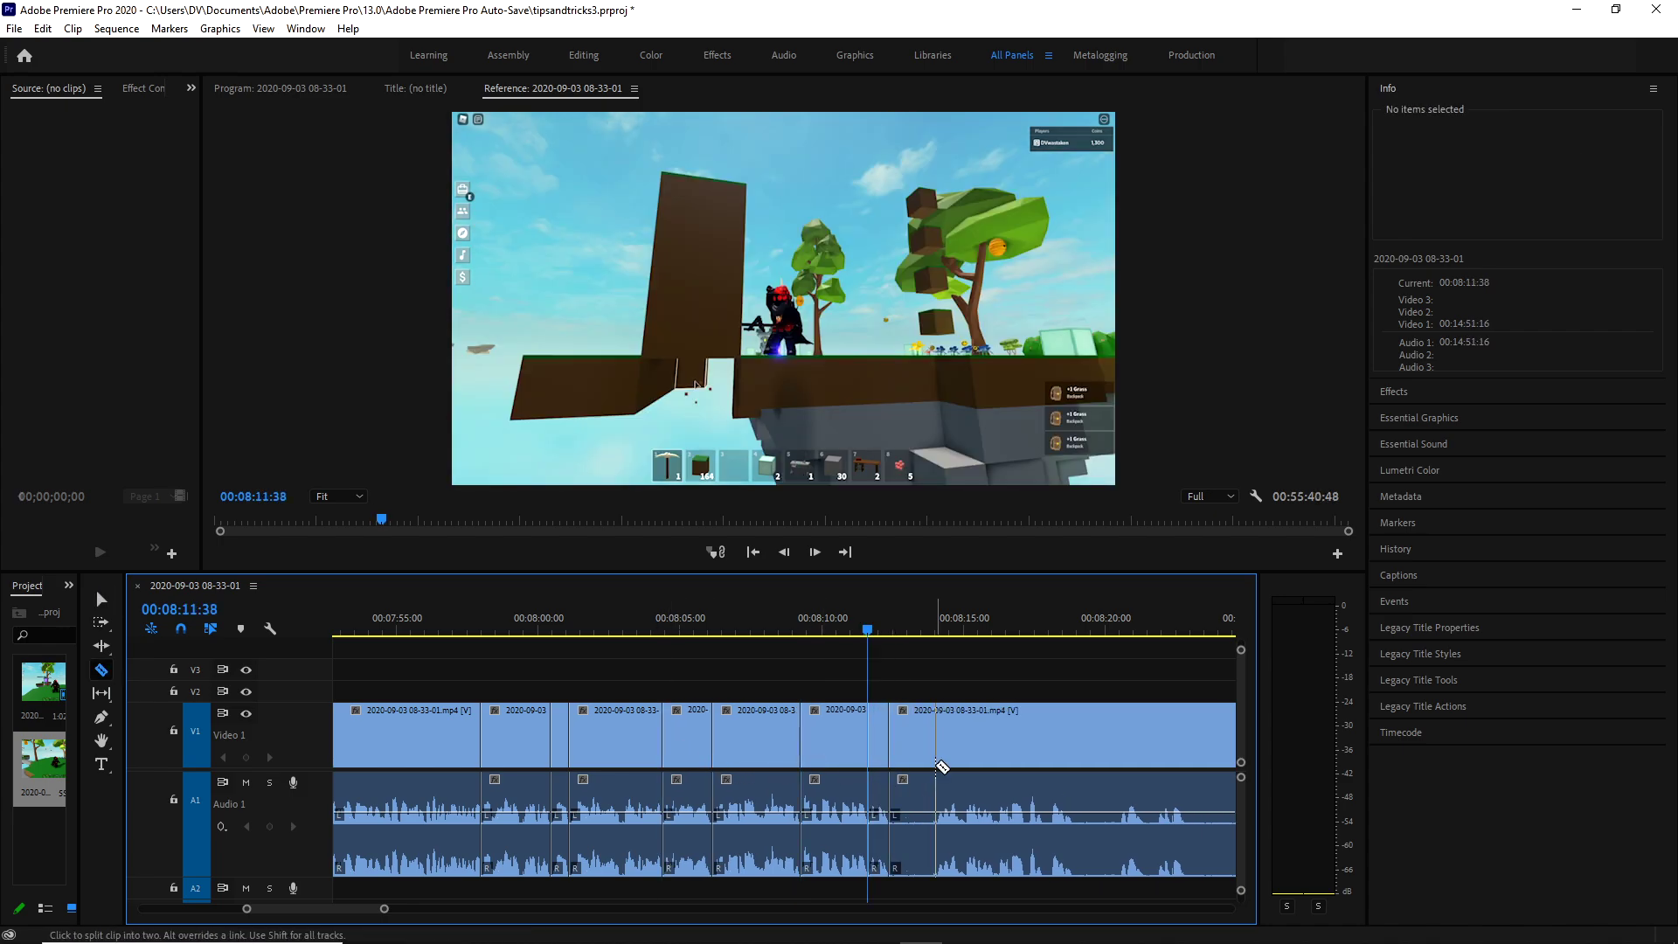
click(936, 763)
key(v)
click(916, 739)
key(shift+Delete)
Cut out the silent part from about 00:08:17:15 to 00:08:18:55 and close the gap.
key(c)
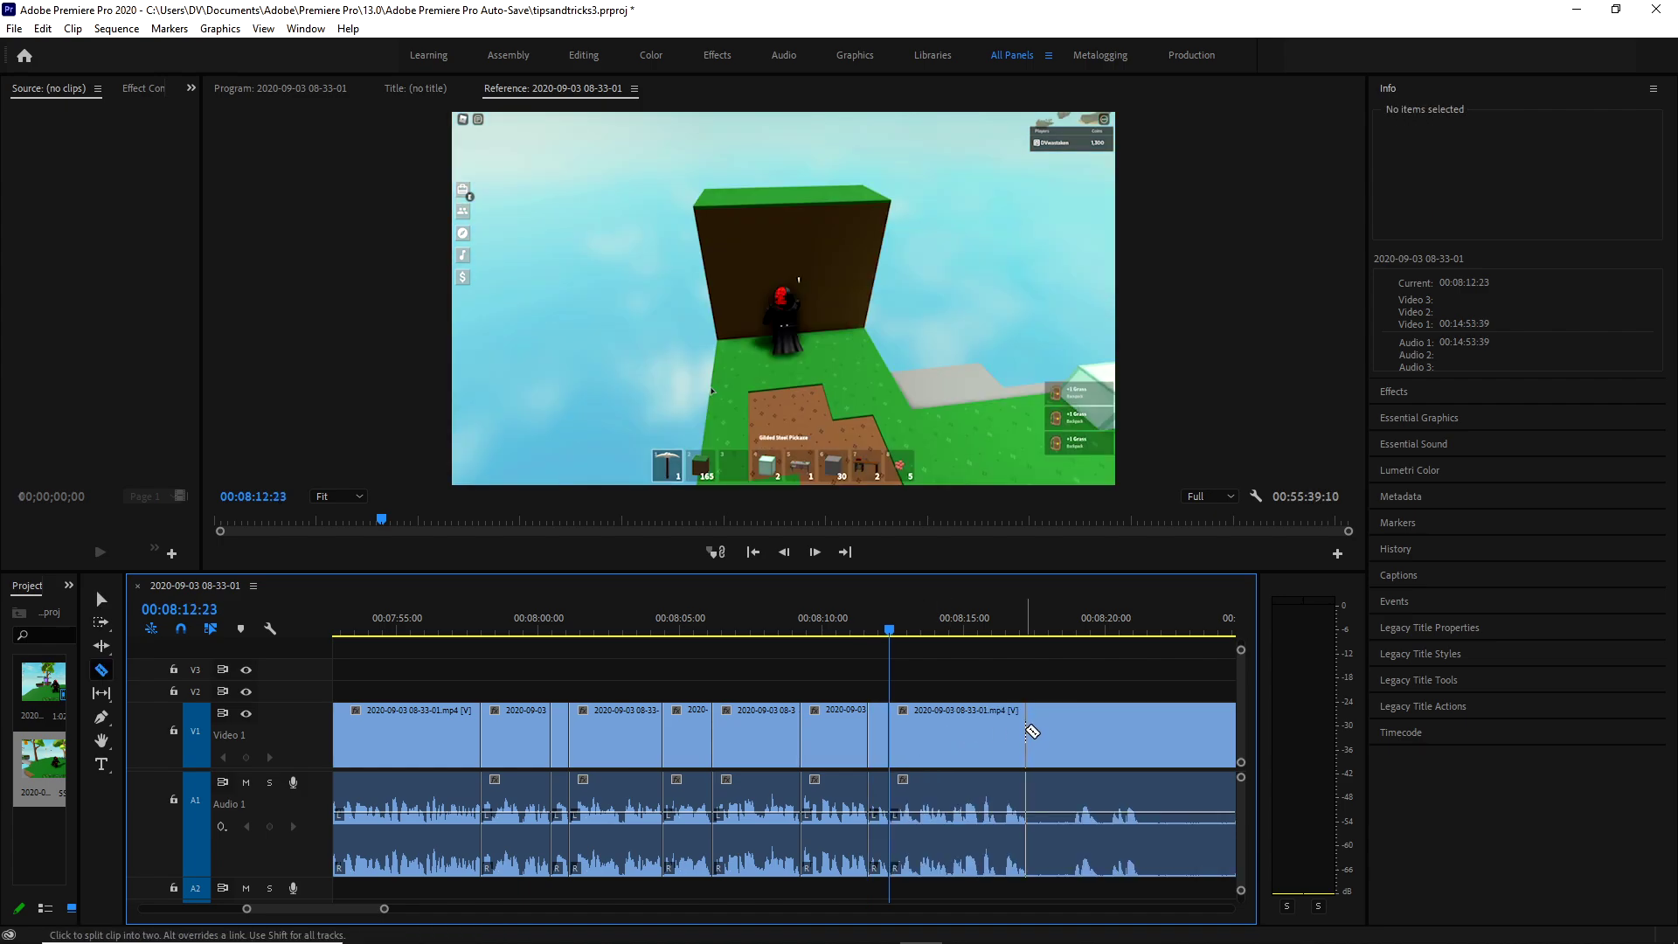
click(1027, 739)
click(1075, 744)
key(v)
click(1038, 744)
key(shift+Delete)
Cut out the short silent part from 00:08:18:07 to about 00:08:18:28 and close the gap.
key(c)
click(1051, 743)
click(1061, 743)
key(v)
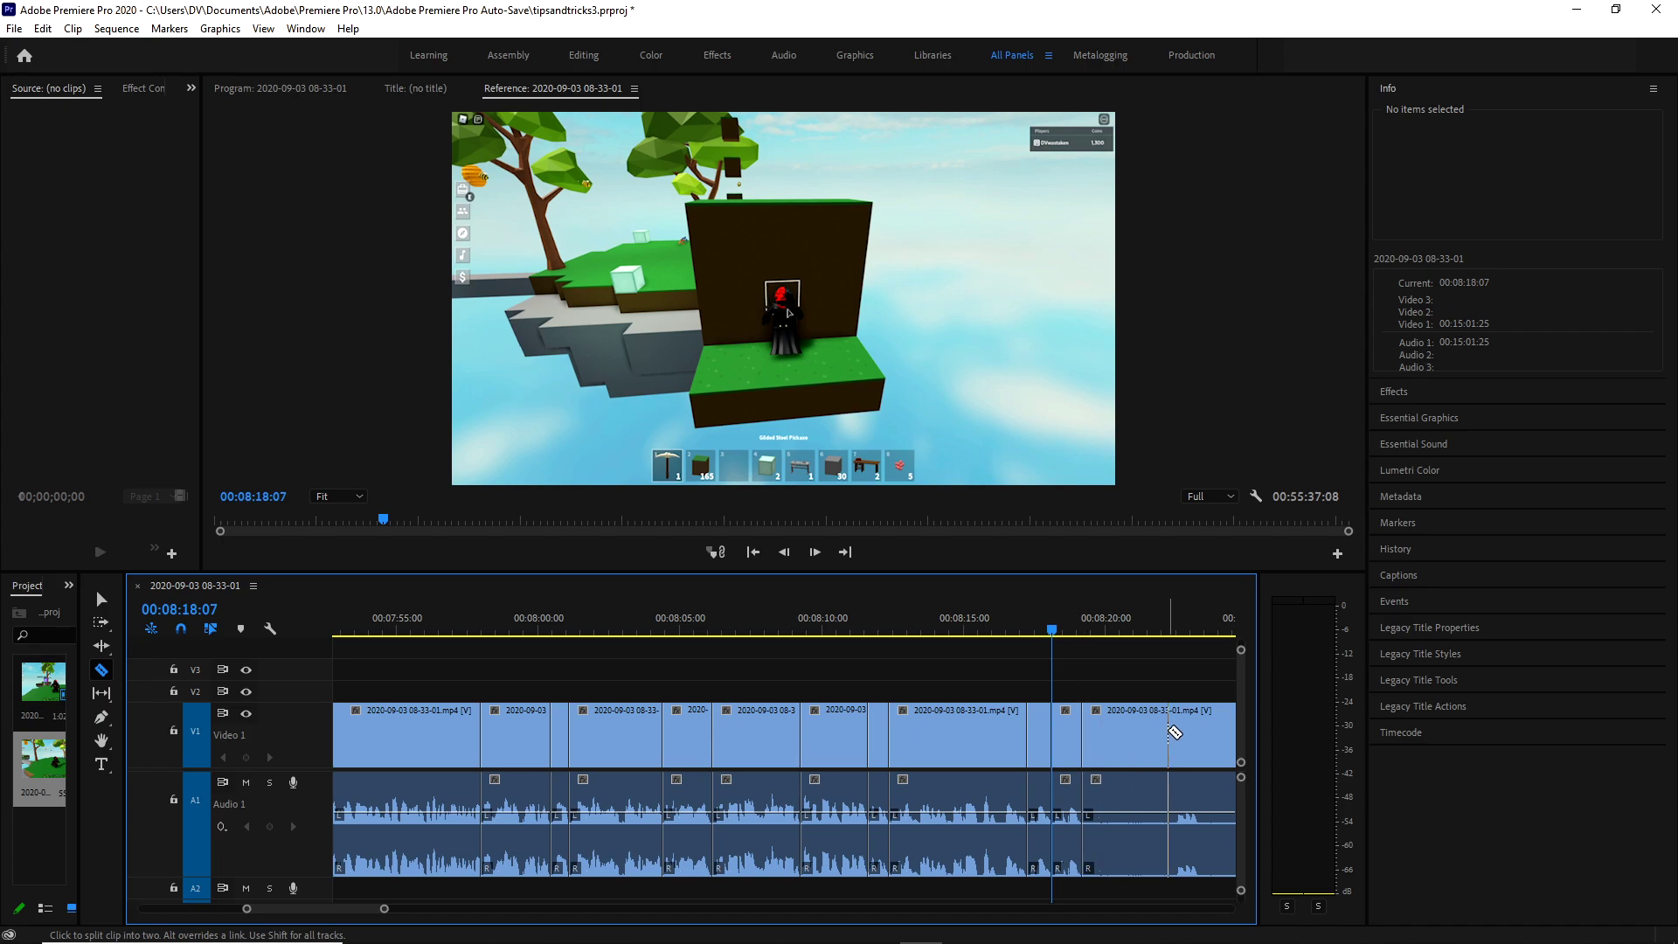
Cut out the three silent parts between 00:08:19:12 and 00:08:32:10, keeping the two short sounds between them, and close the gaps.
scroll(1162, 732, down, 3)
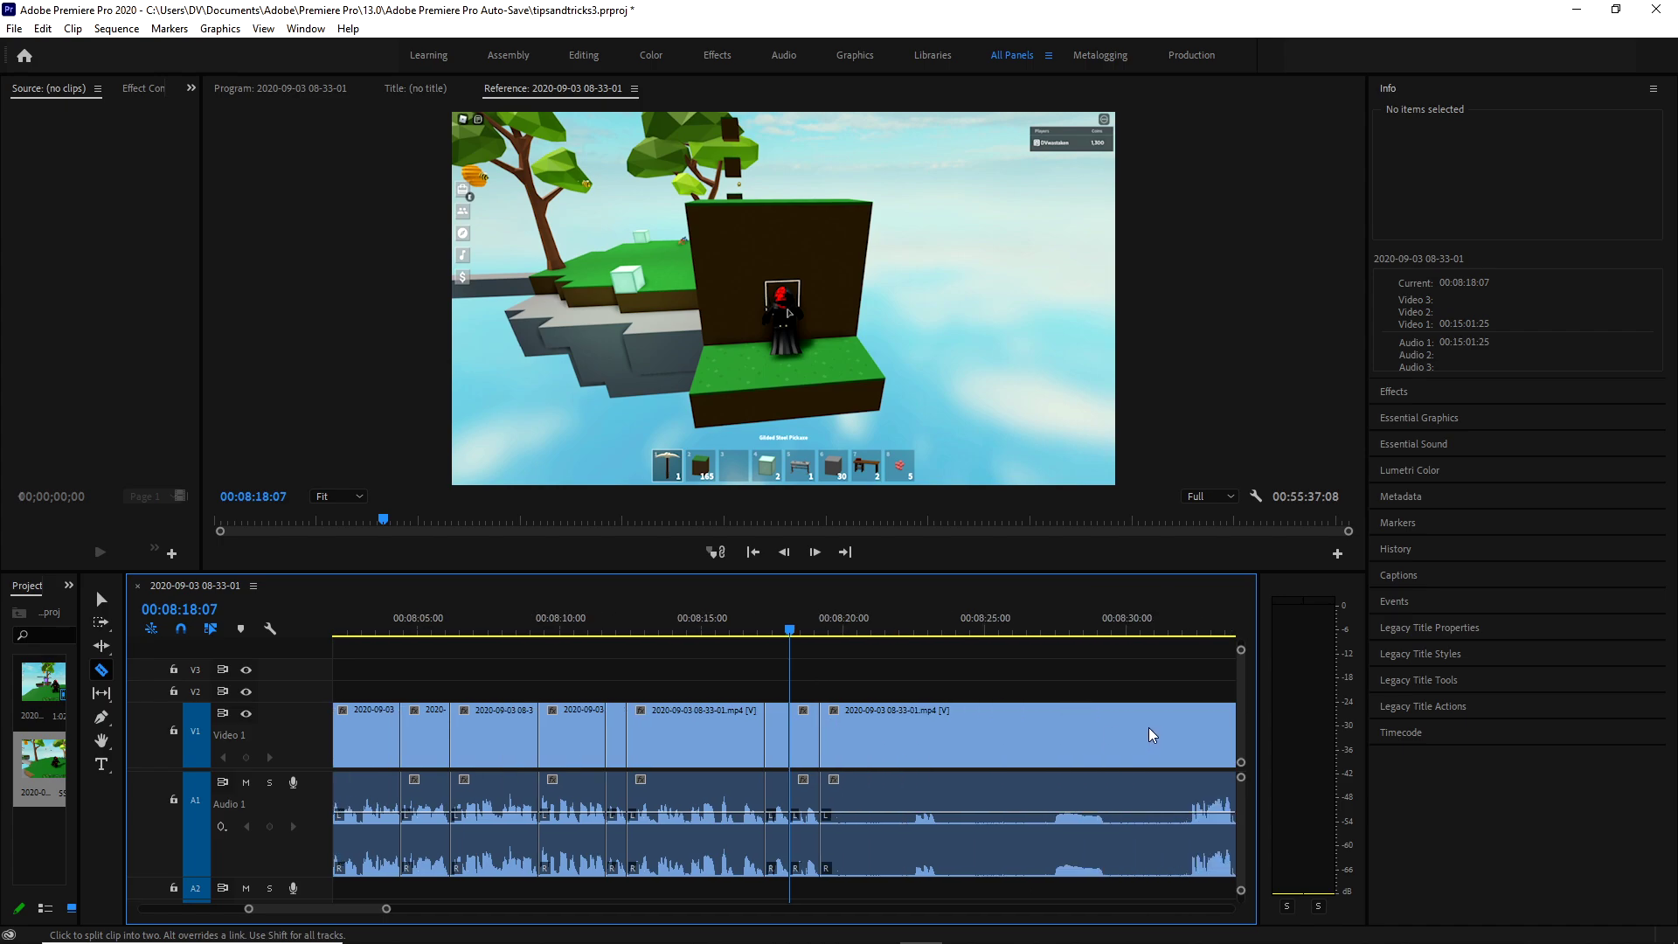
click(916, 741)
click(941, 741)
click(1057, 739)
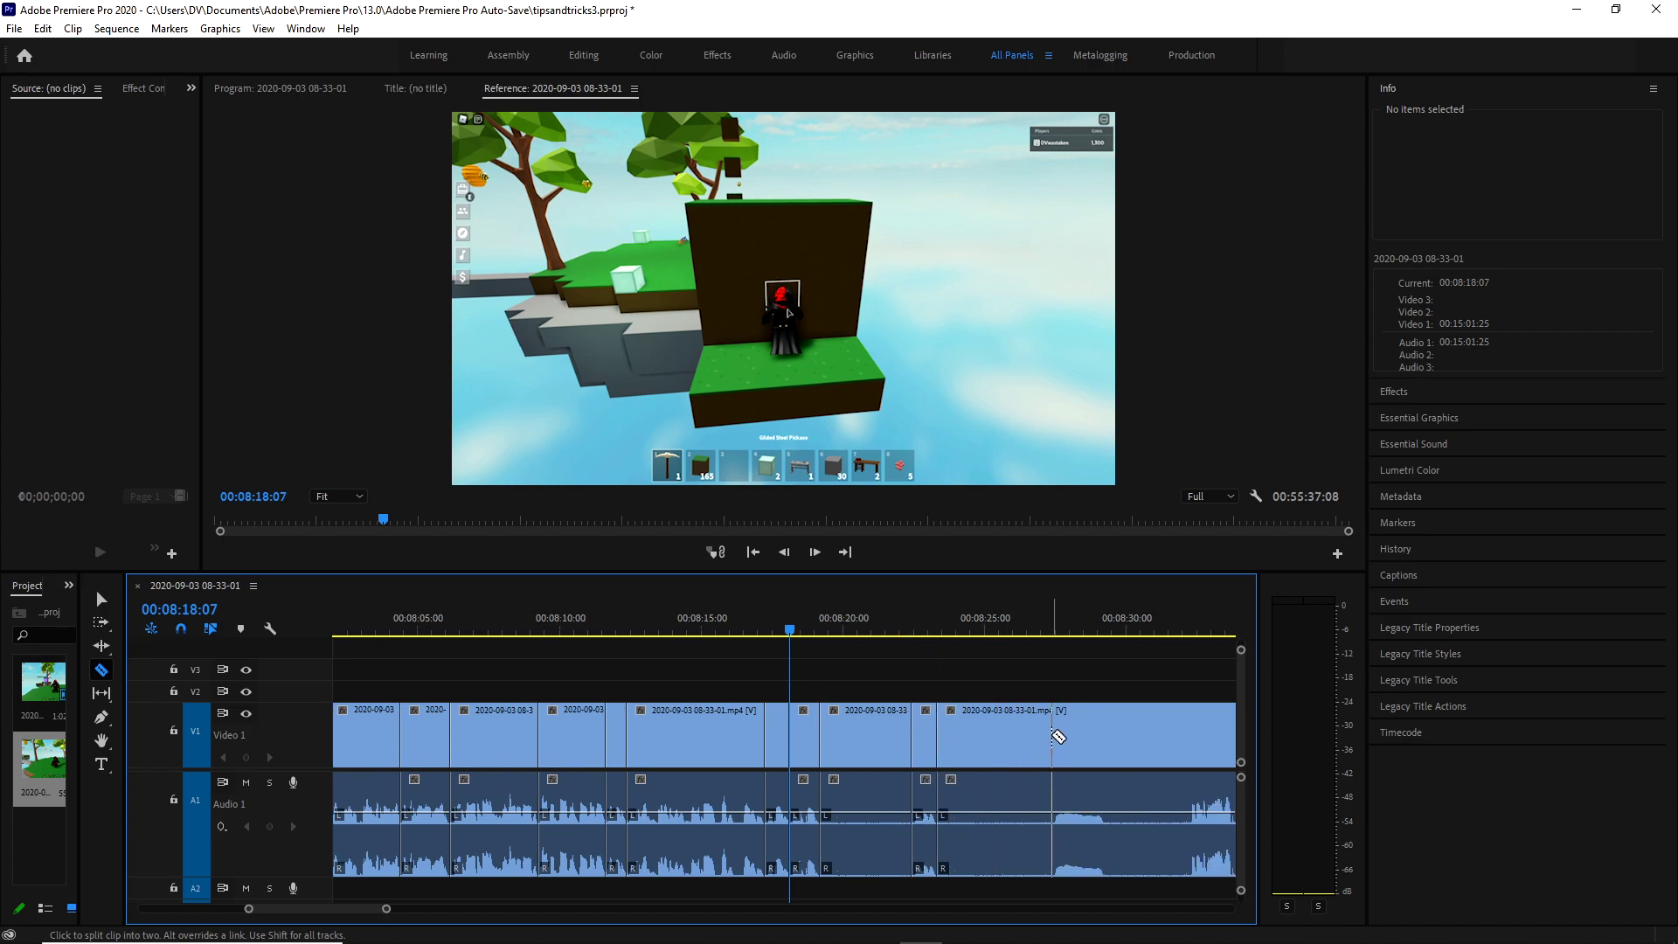
click(1109, 738)
click(1190, 734)
key(v)
click(1135, 732)
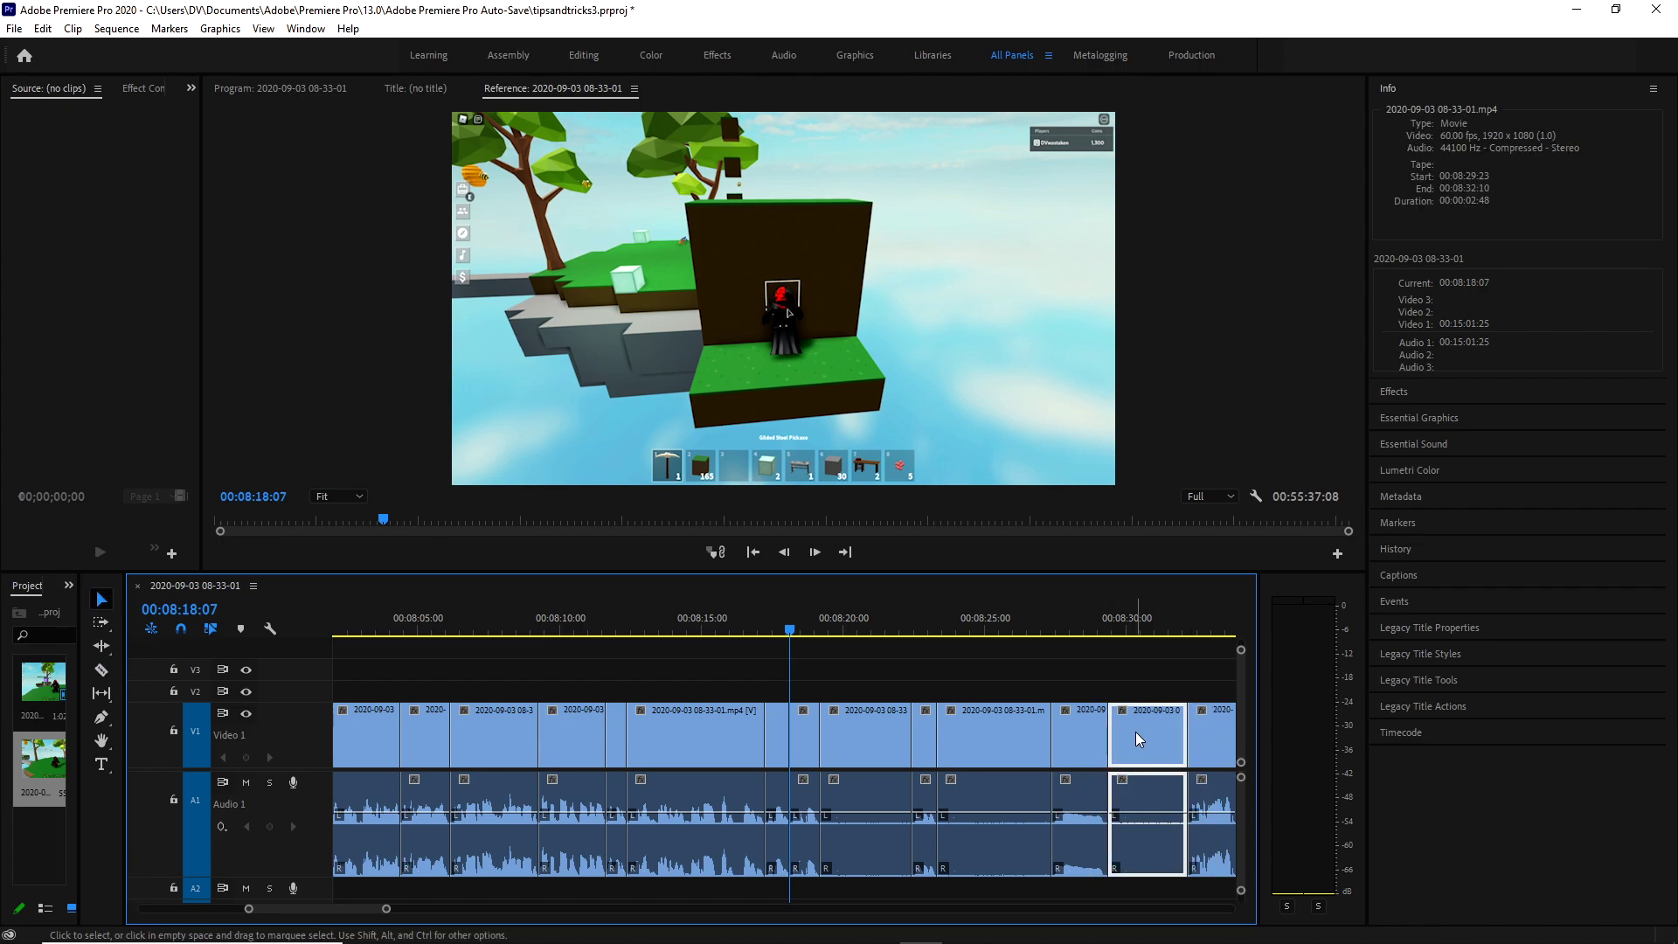
shift+click(999, 741)
shift+click(861, 741)
key(shift+Delete)
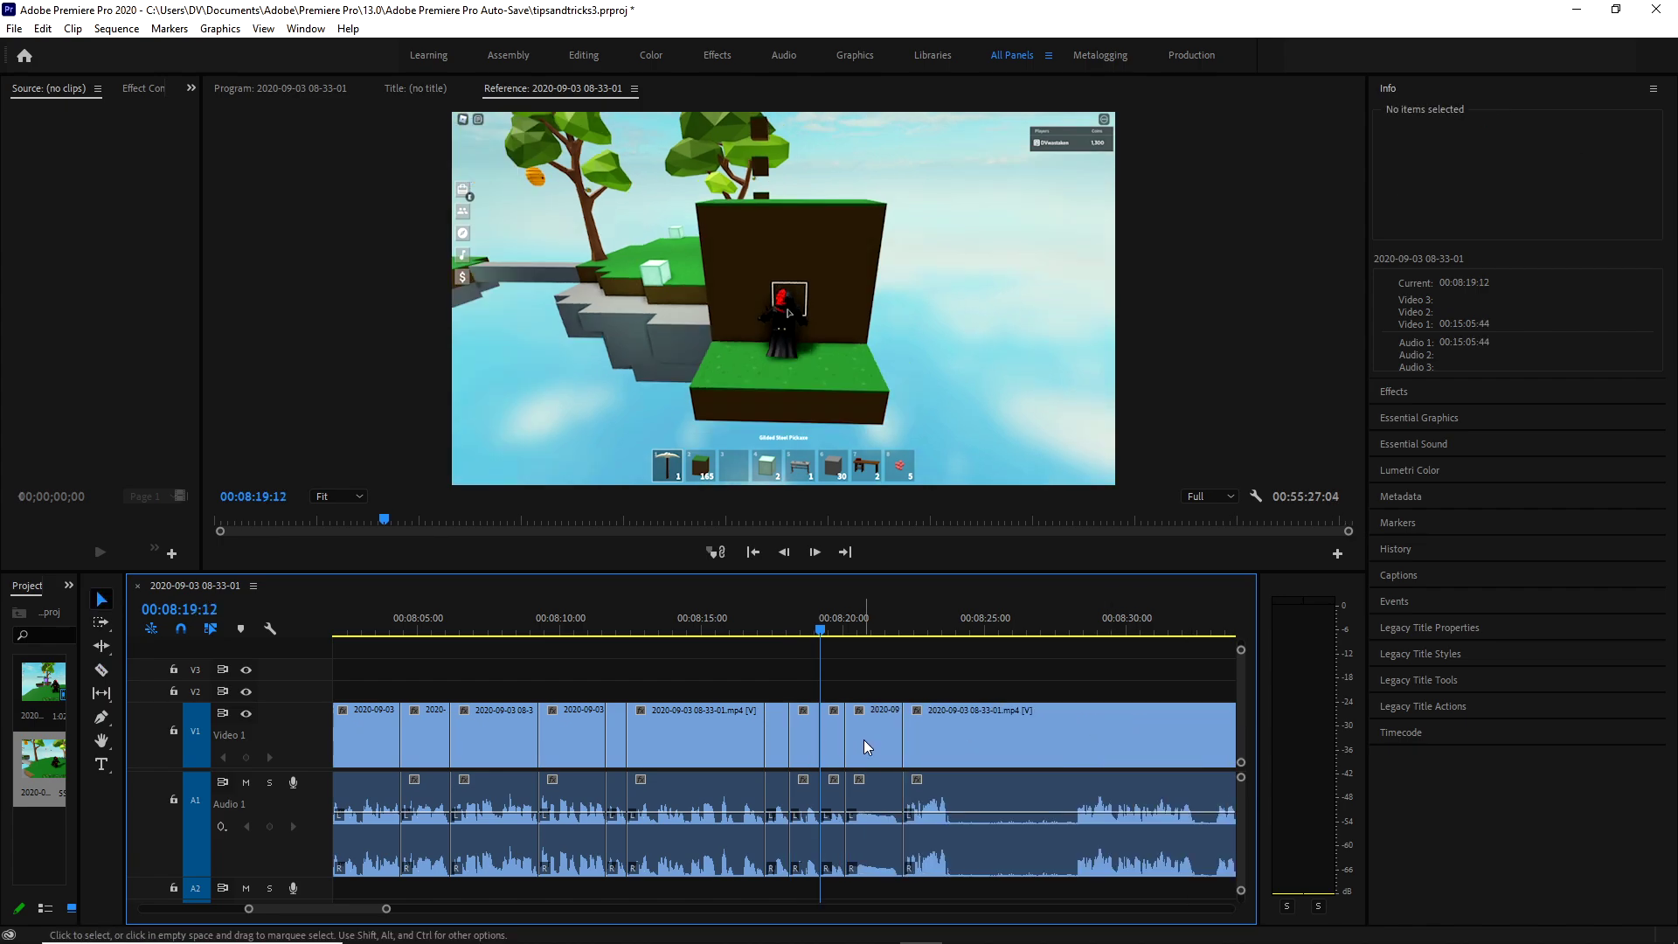
Split the clip at both ends of the silent part from about 00:08:23:50 to 00:08:28:10.
key(c)
click(1074, 723)
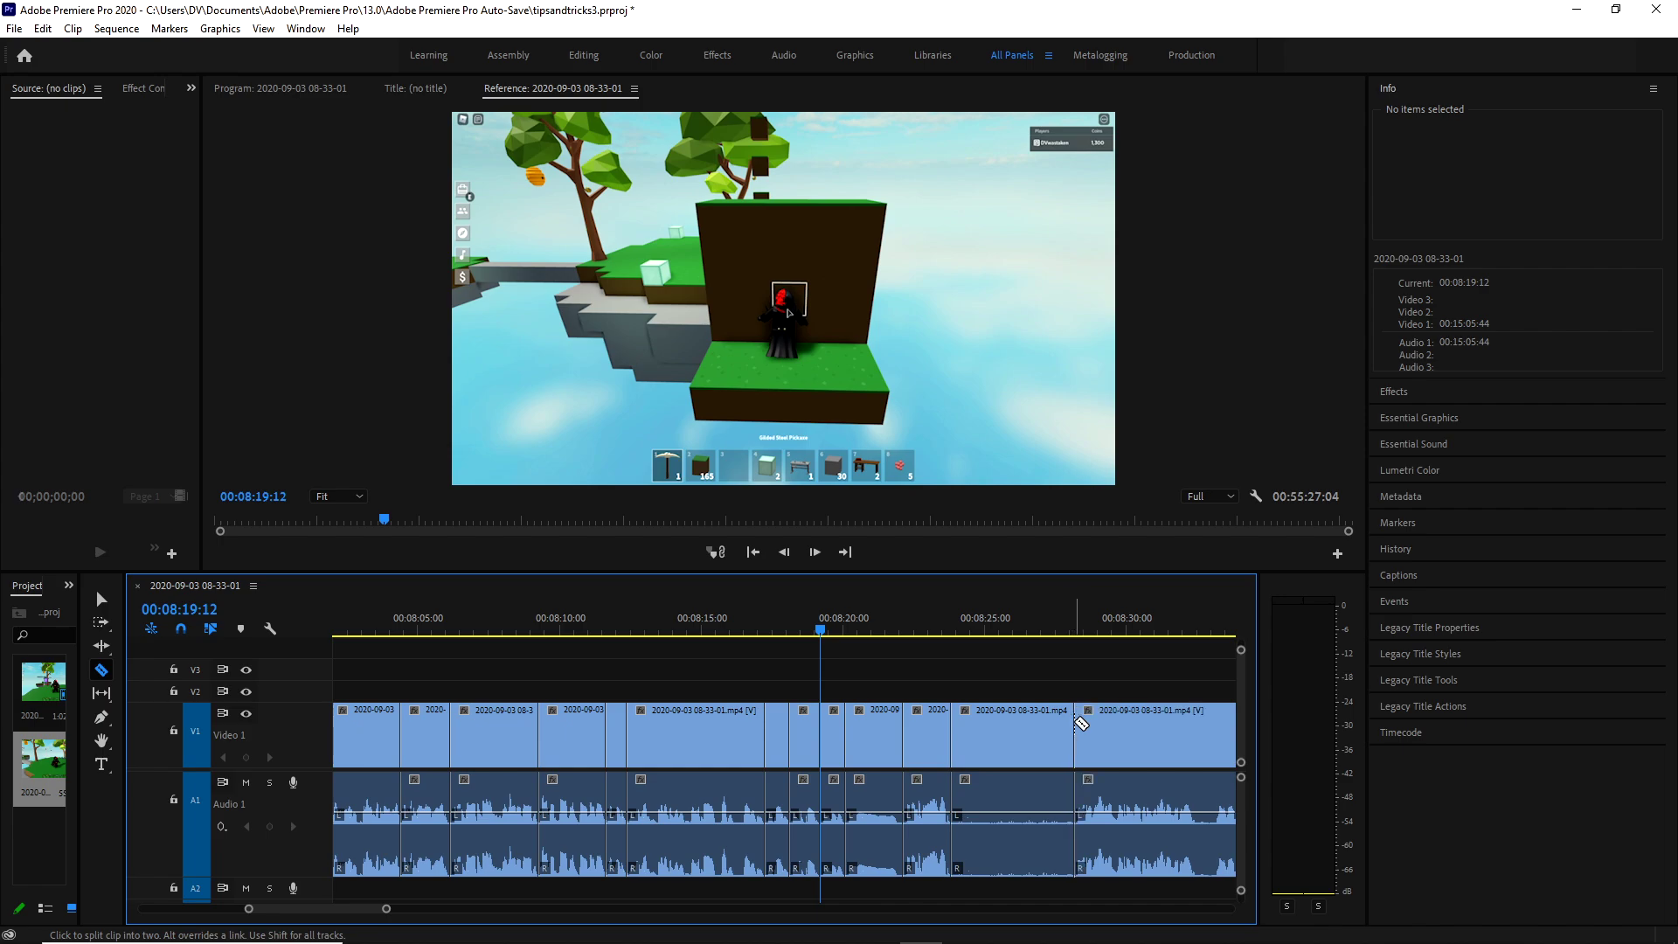
key(v)
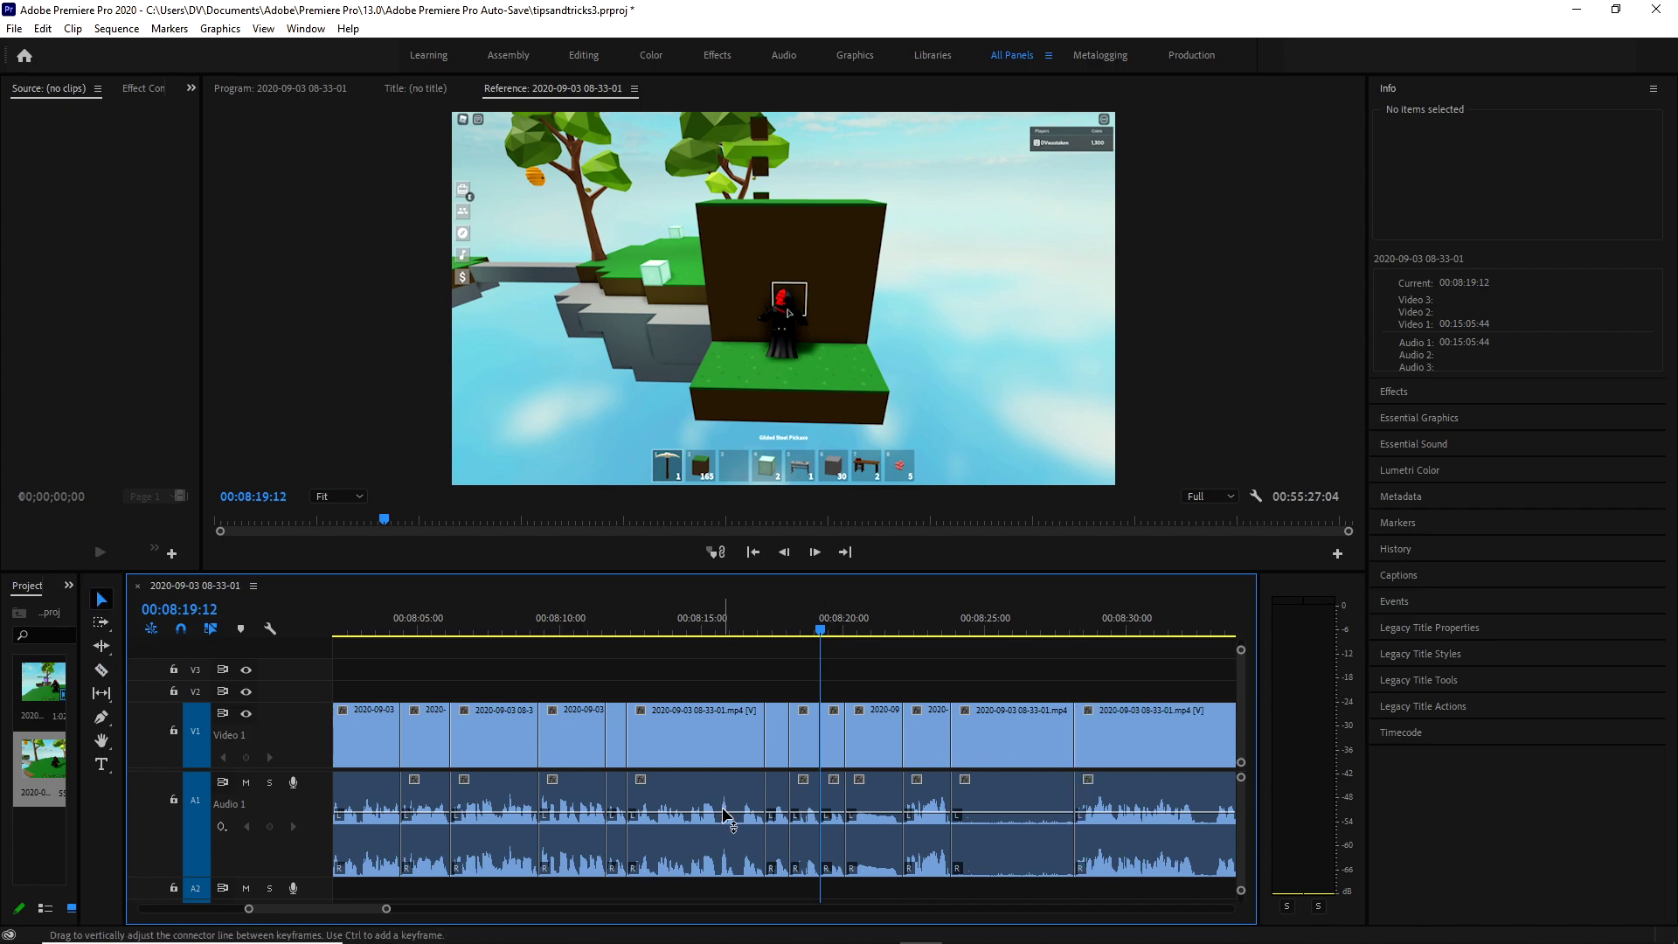
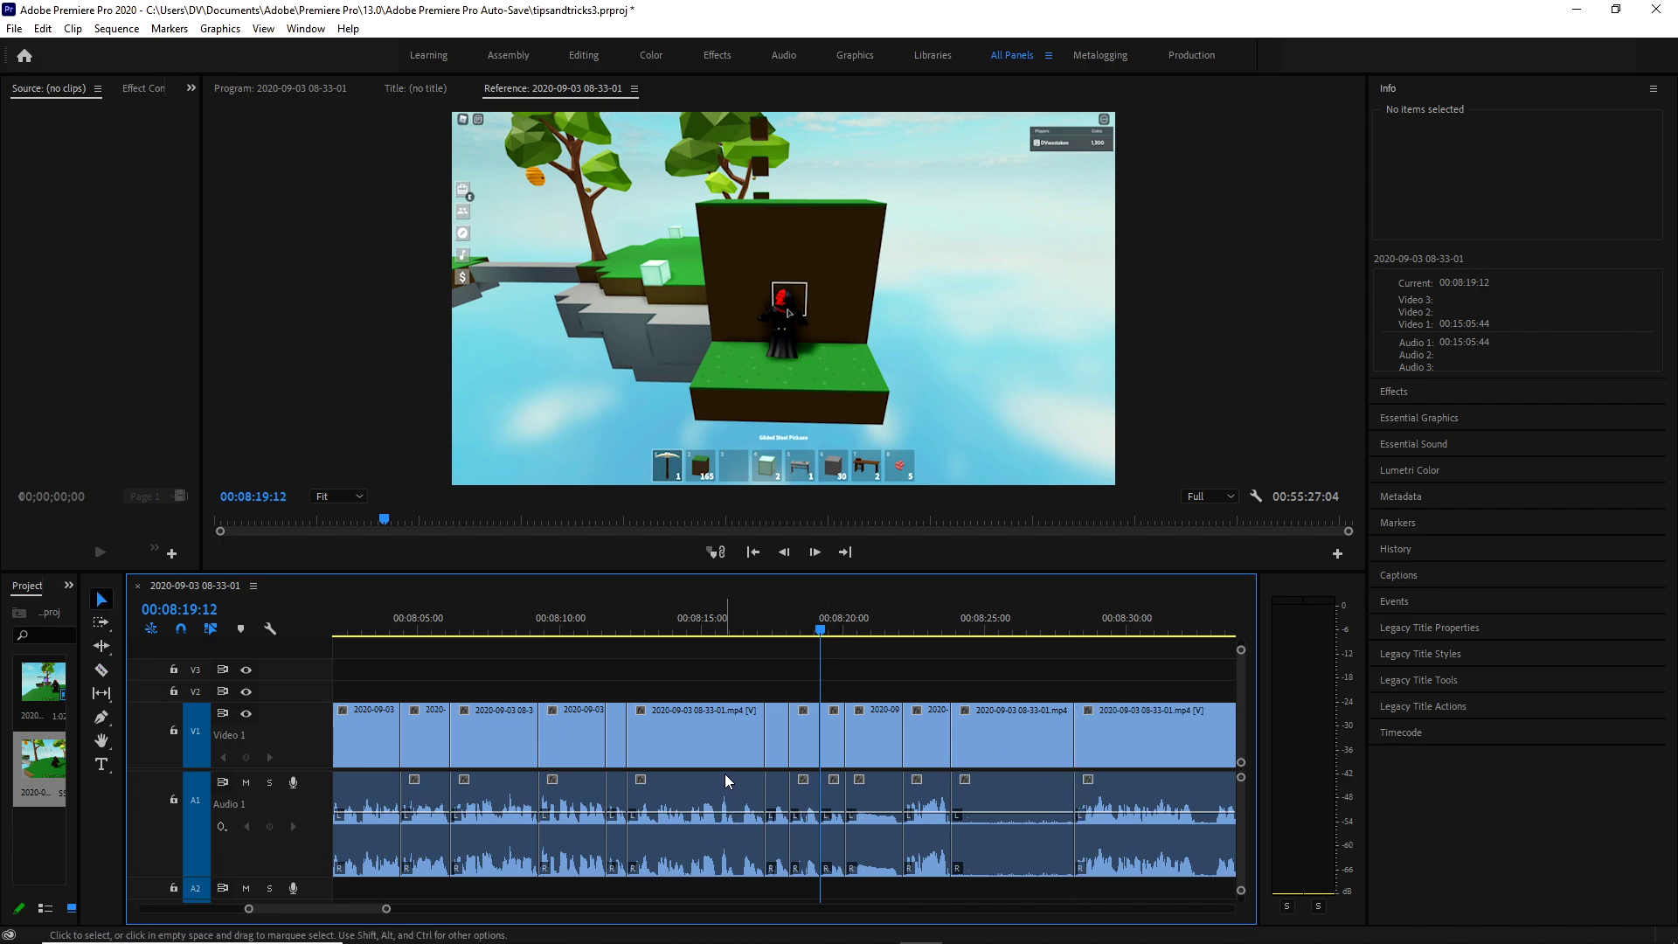
Ripple-delete the silent part from 00:08:23:49 to 00:08:28:09, and cut out the short silence at 00:08:28:07 and close its gap.
click(1014, 749)
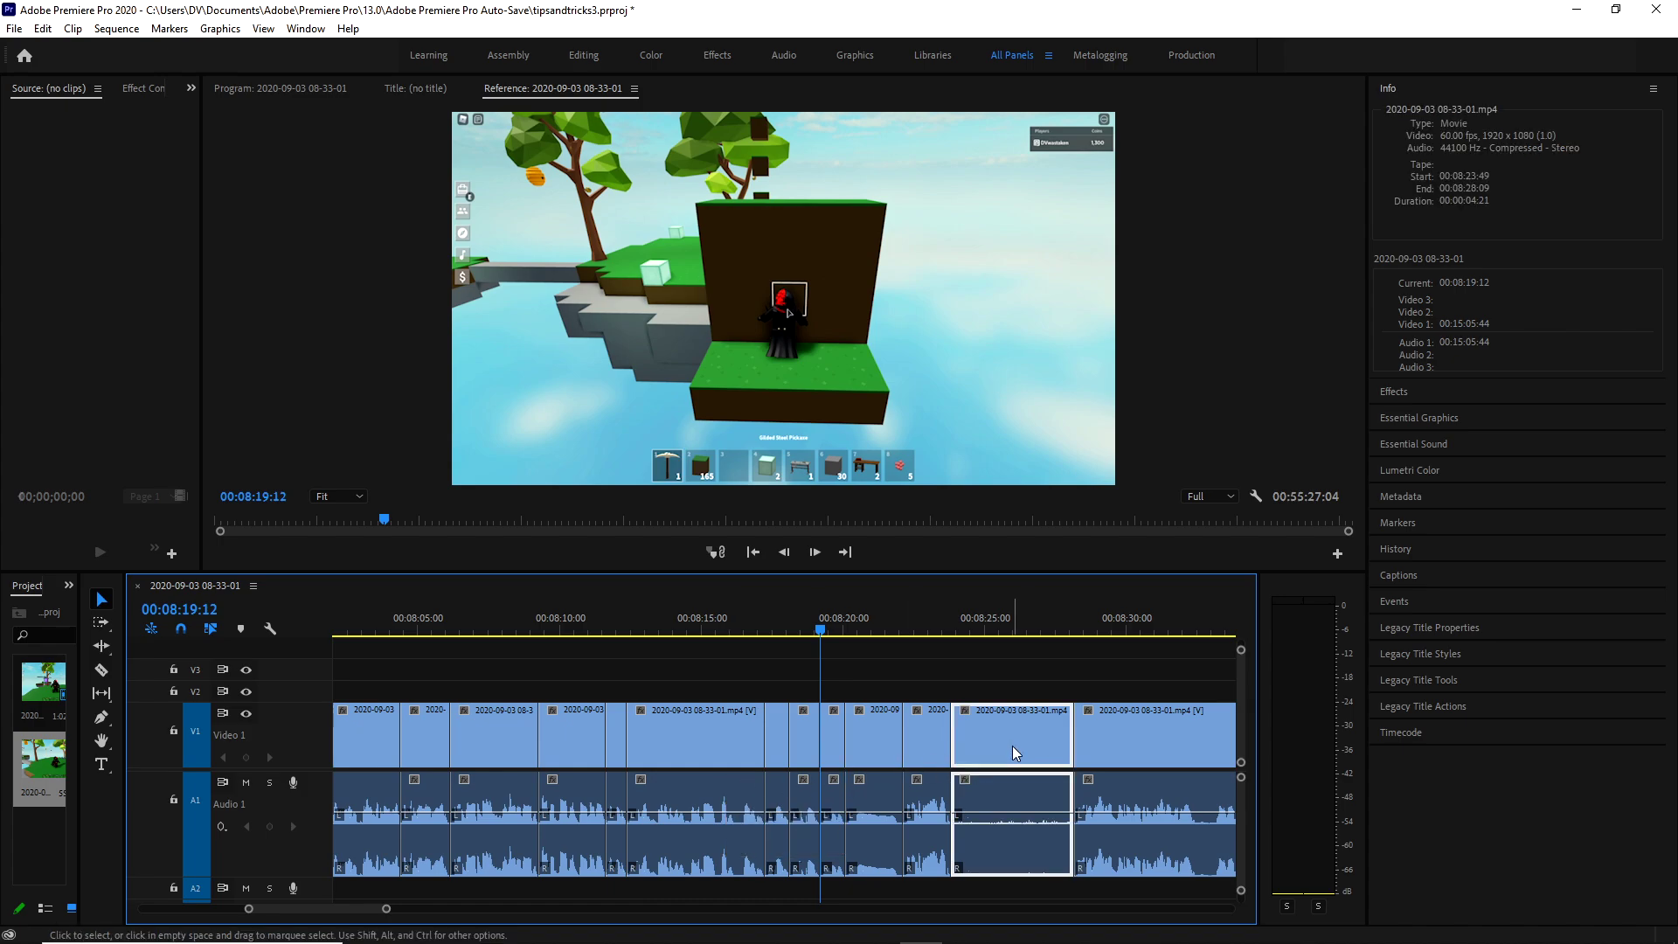
key(shift+Delete)
key(c)
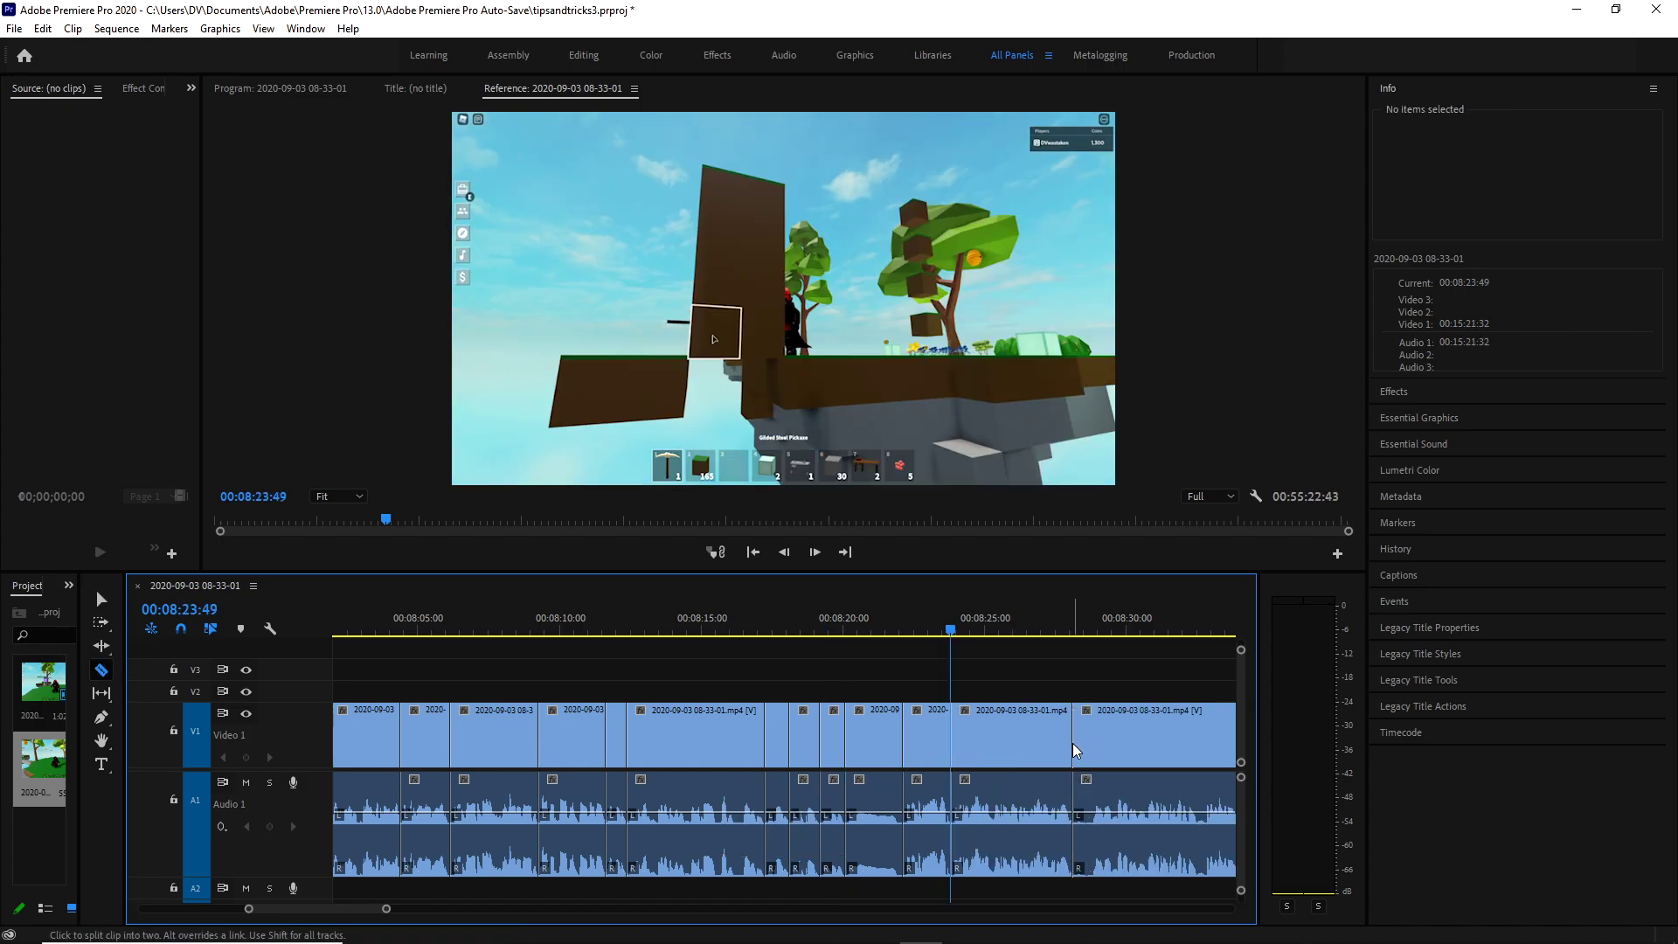
click(1092, 742)
key(v)
click(1084, 746)
key(shift+Delete)
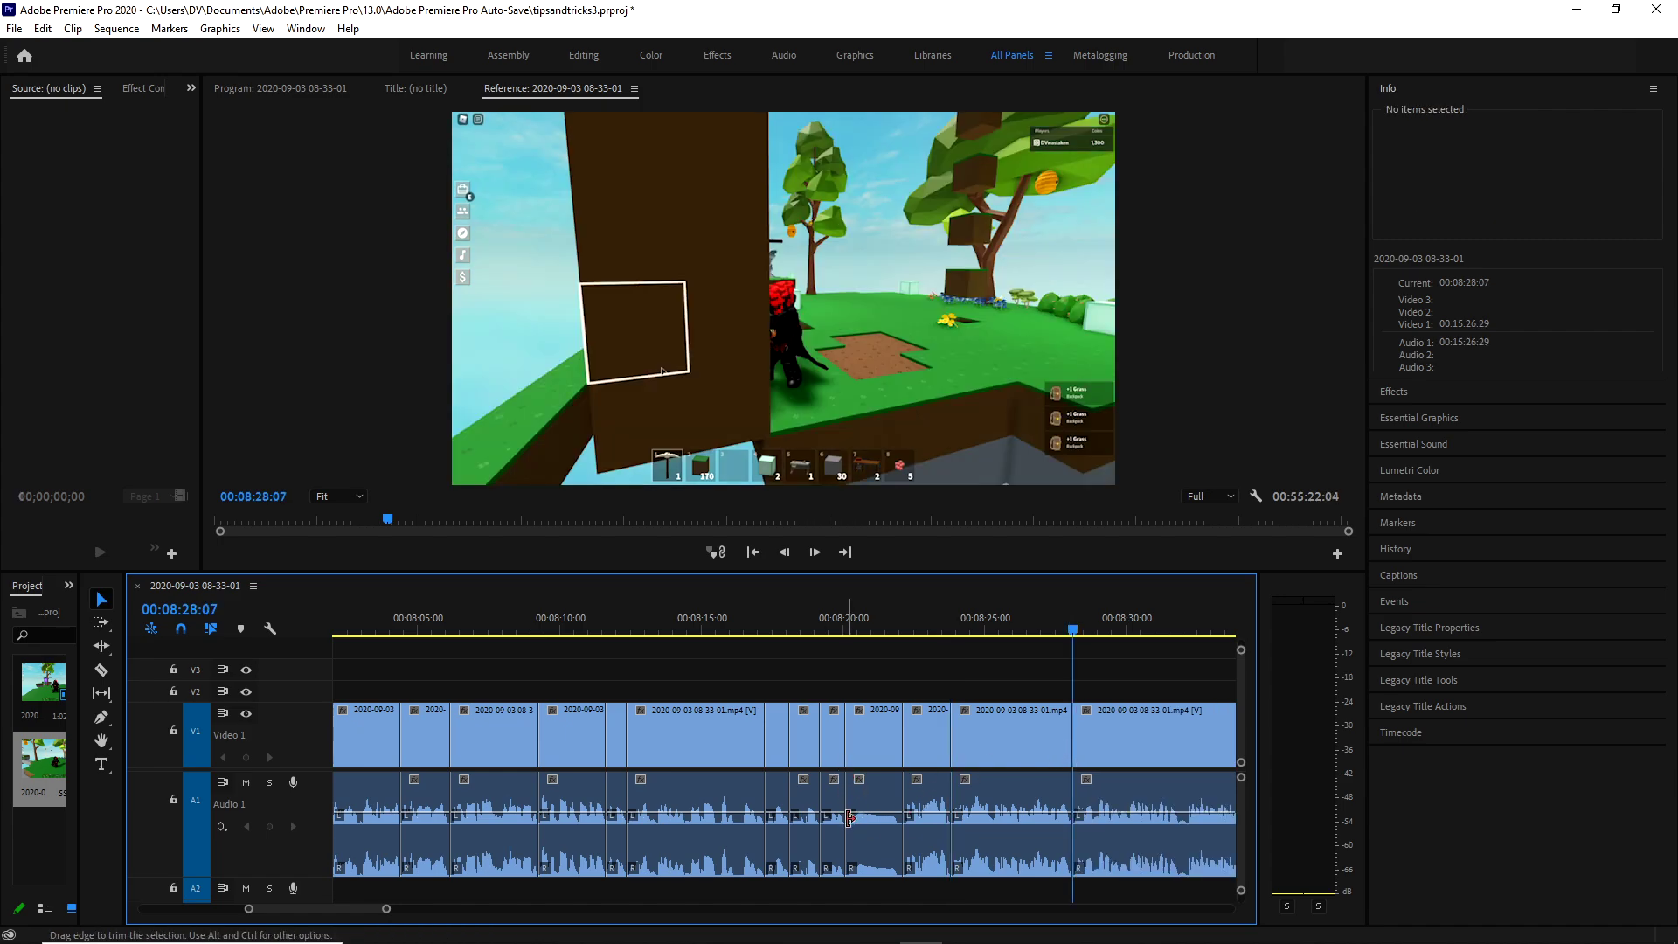
Cut out the short silent part from 00:08:41:14 to about 00:08:41:52 and close the gap.
scroll(1117, 748, down, 5)
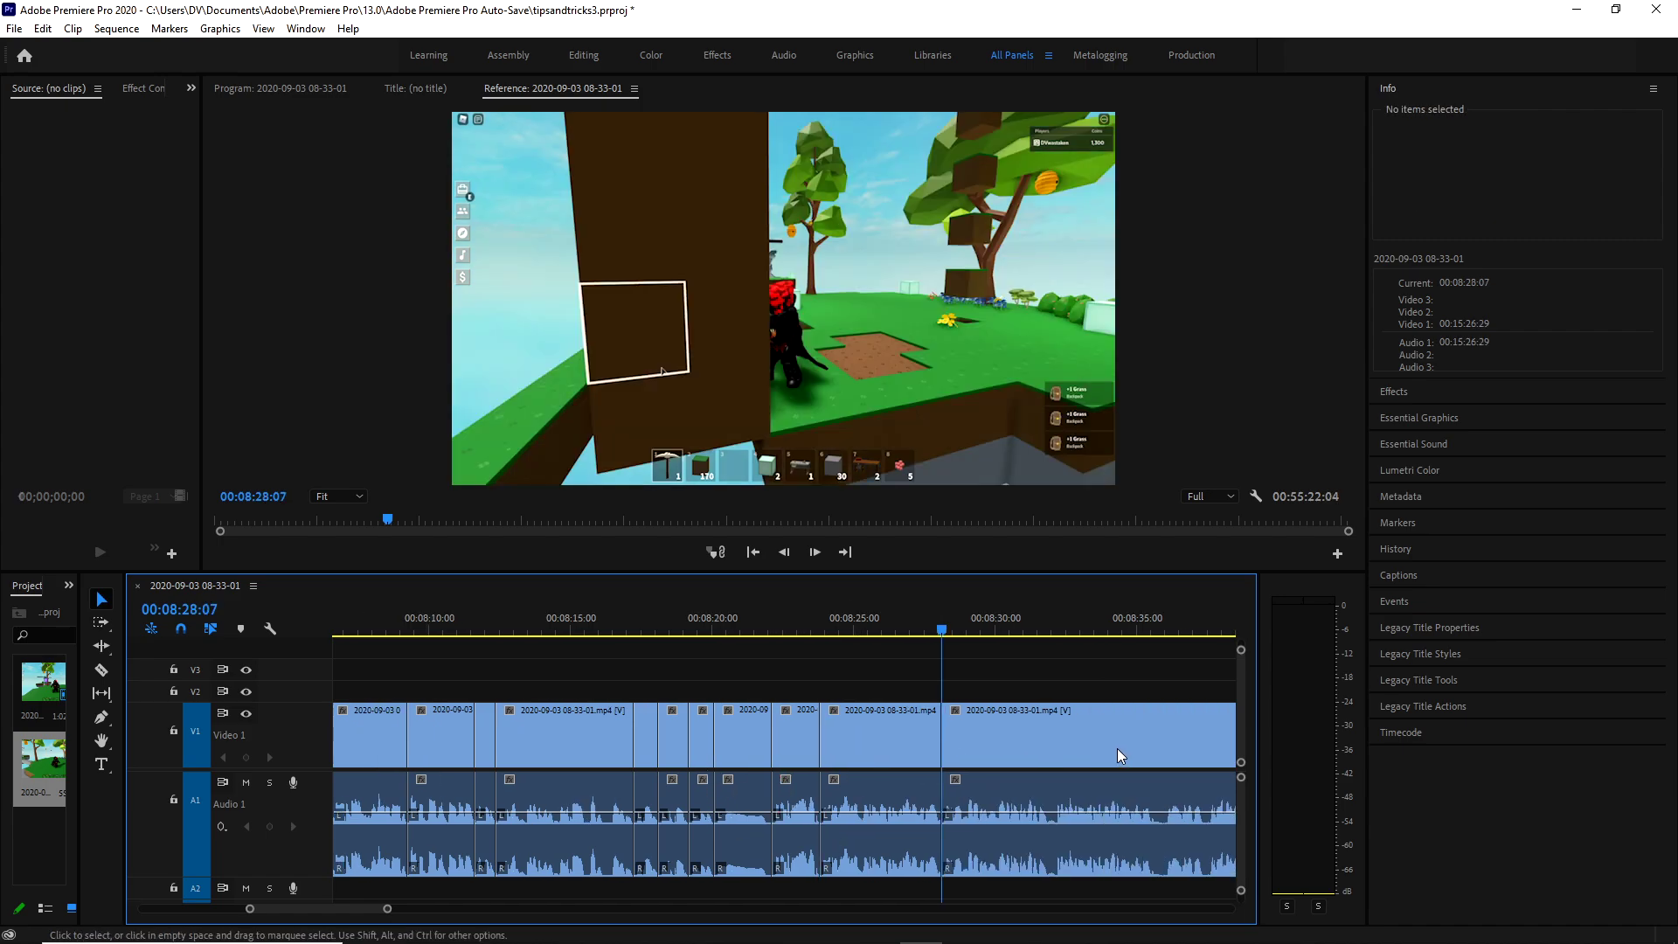
click(1025, 772)
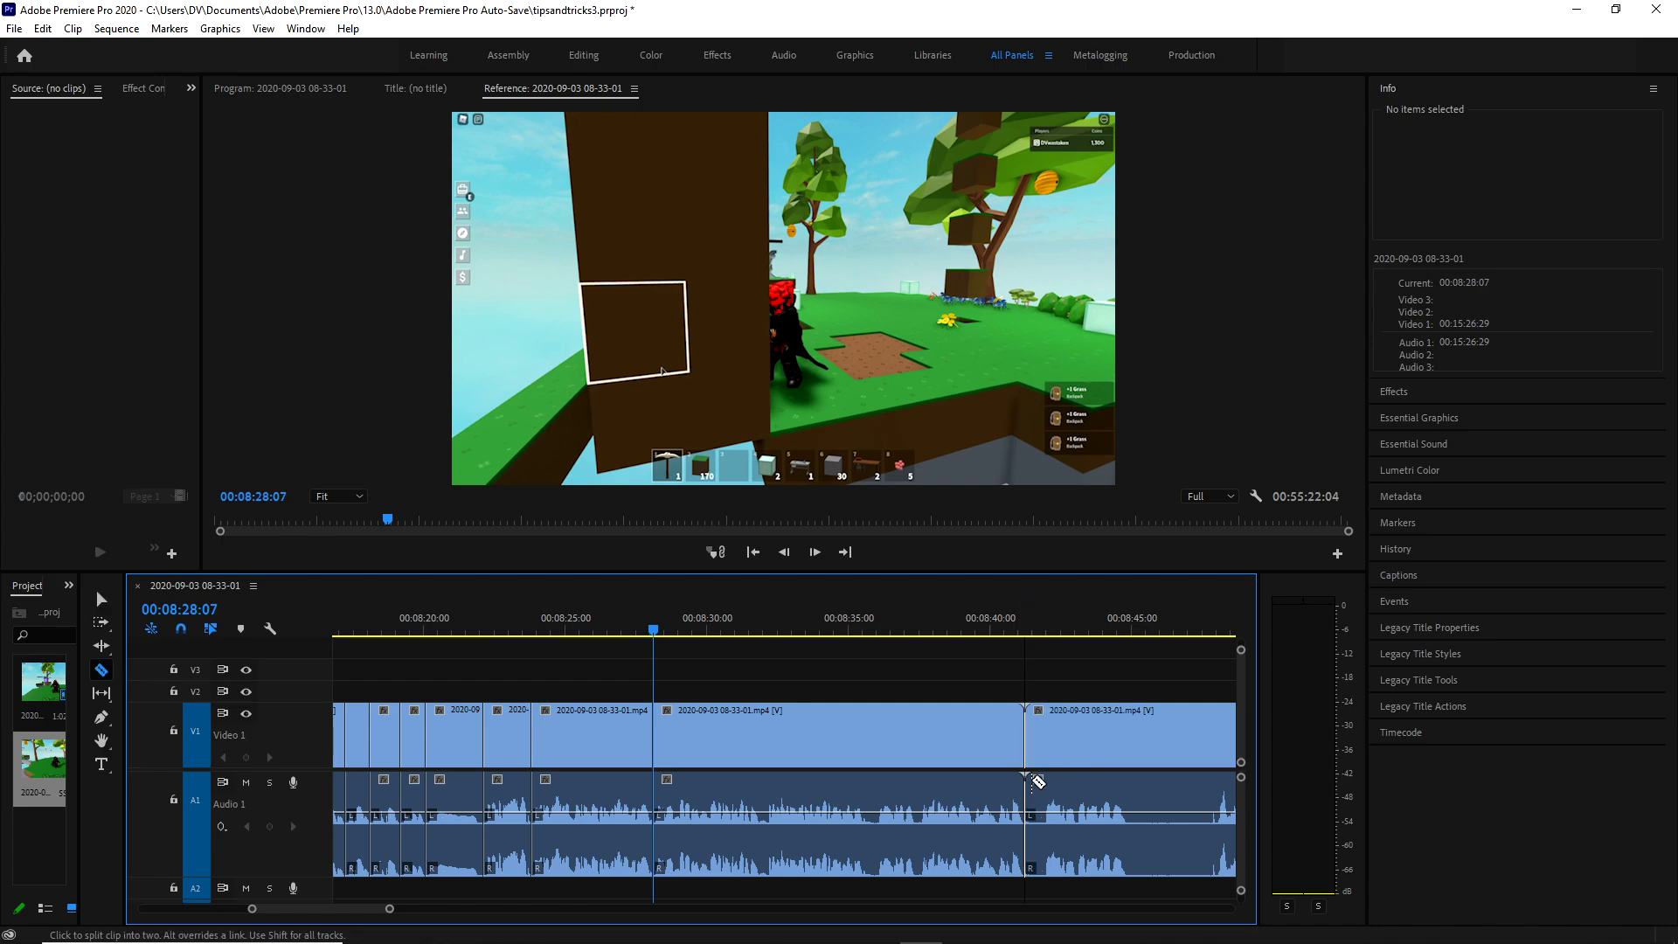
key(Down)
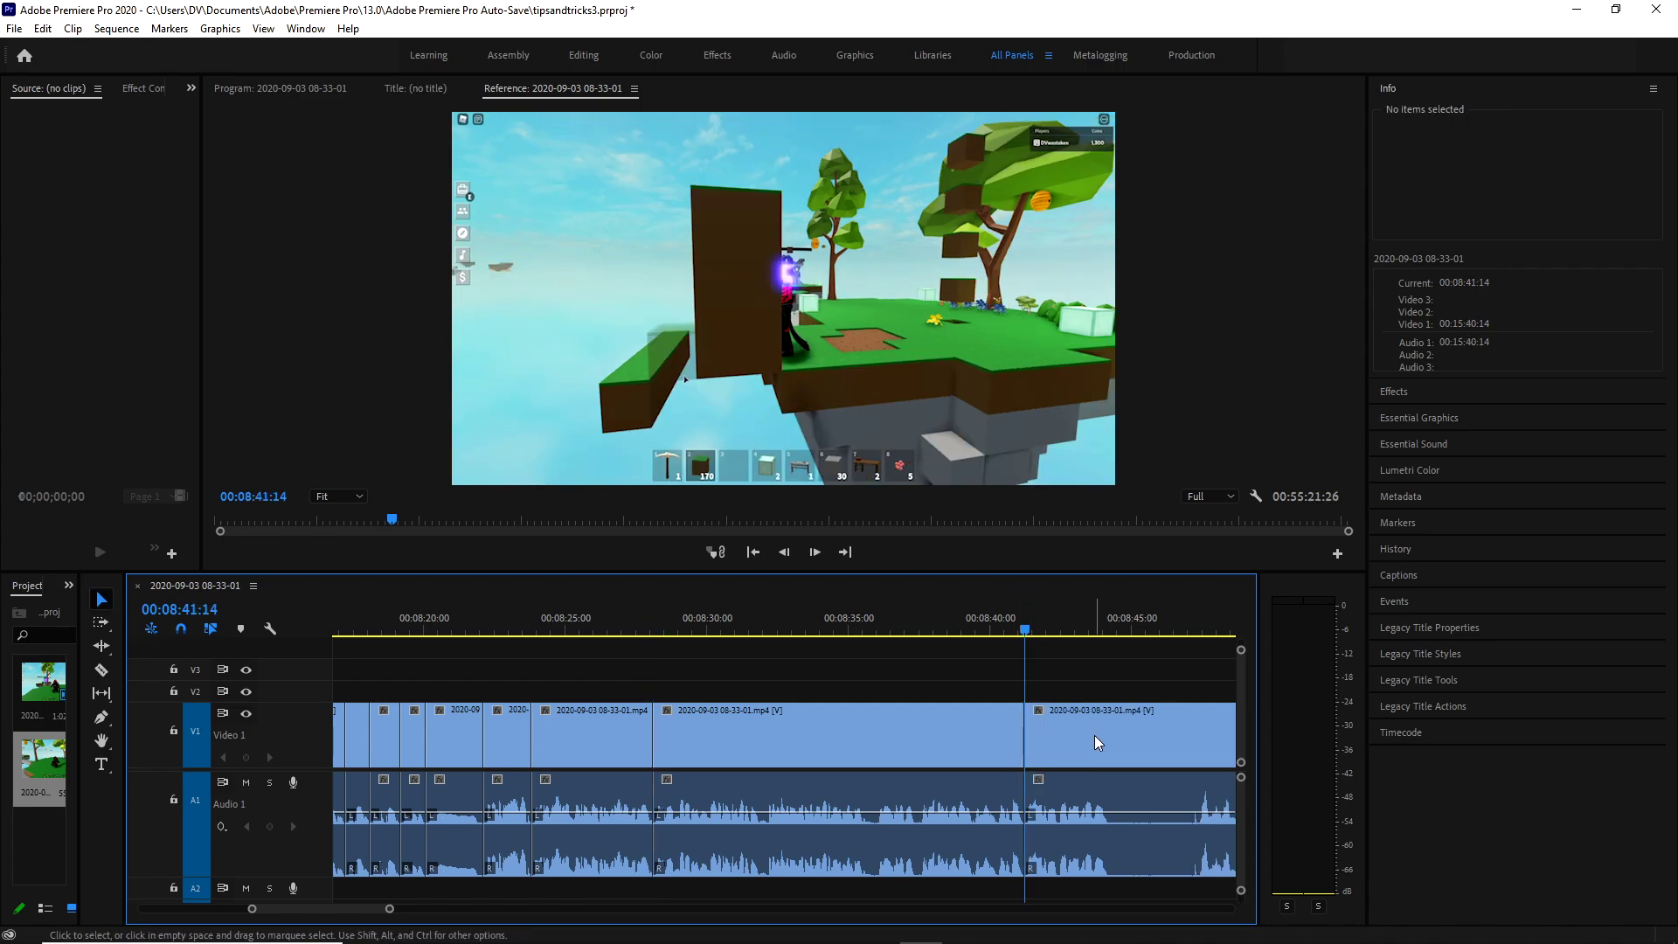
Cut out the silent part from 00:08:44:17 to about 00:08:47:22 and close the gap.
scroll(1048, 742, down, 2)
key(v)
click(980, 760)
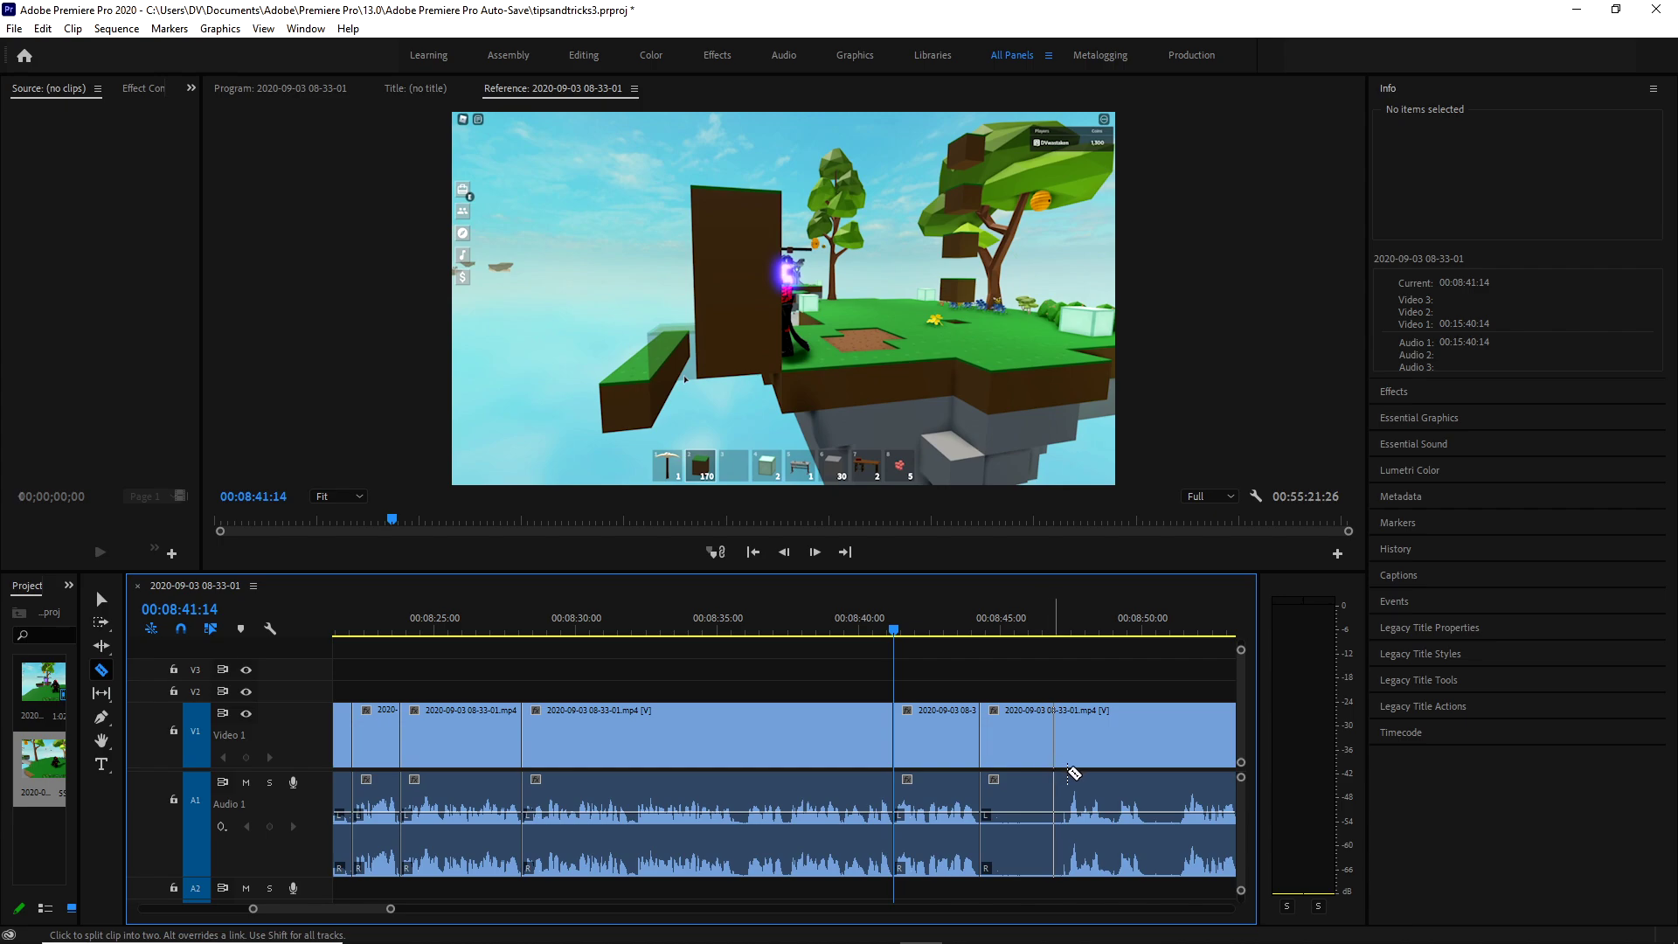
click(1066, 761)
key(v)
click(1019, 759)
key(Down)
key(shift+Delete)
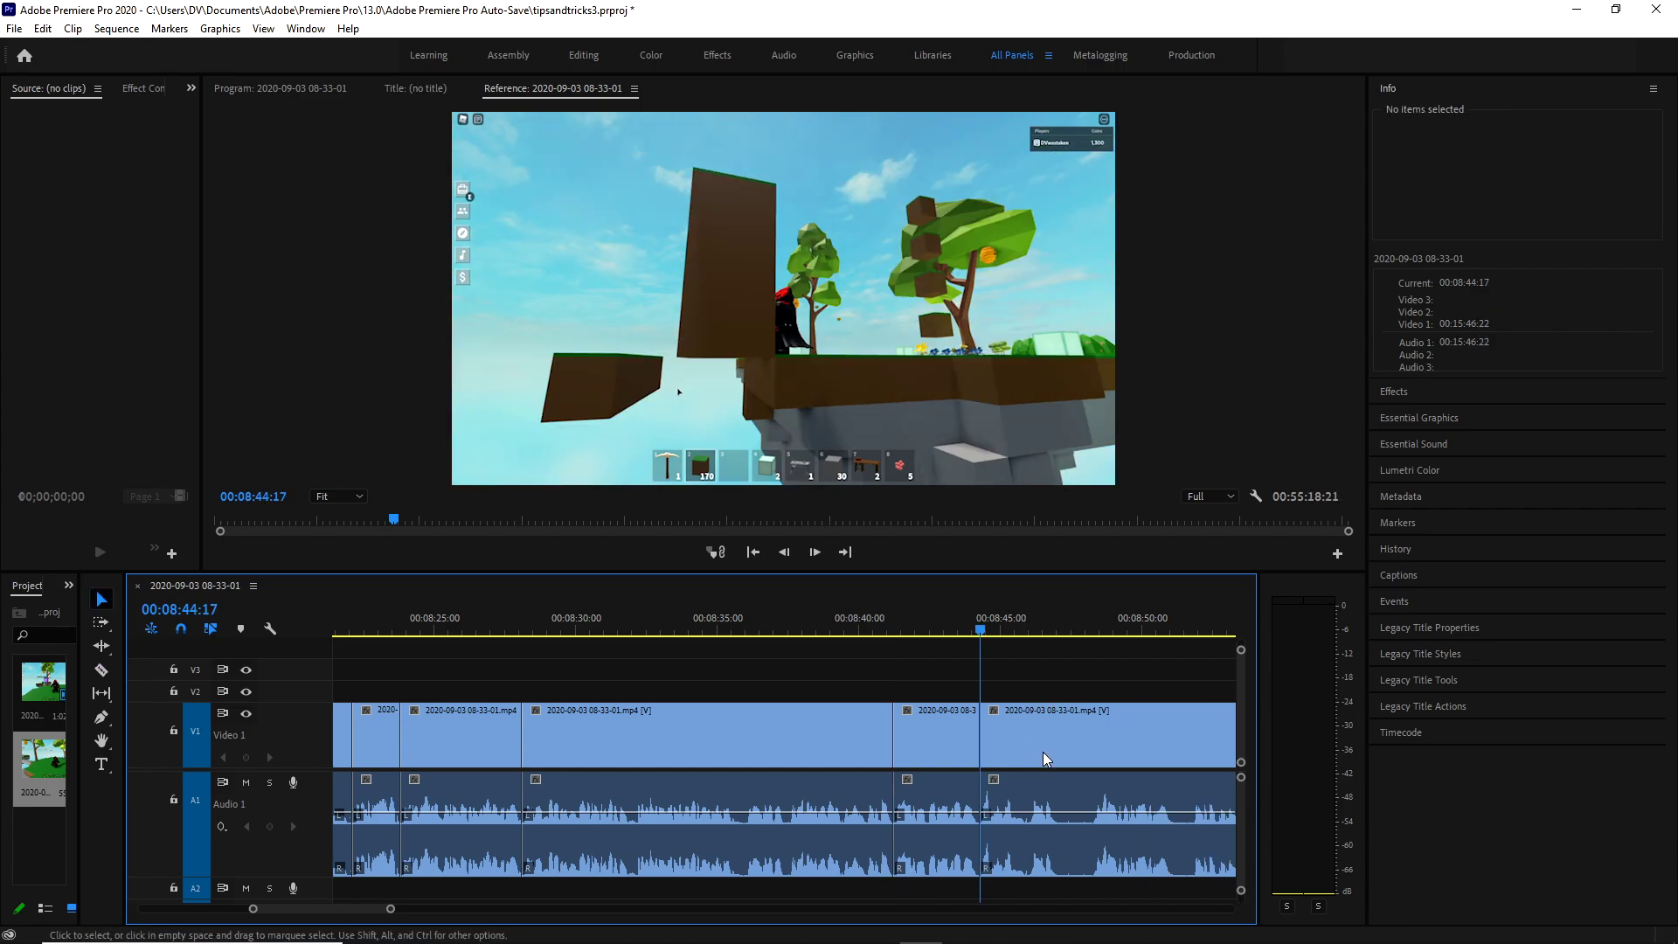
Cut out the silent part from 00:08:47:02 to about 00:08:48:14 and close the gap.
key(c)
click(1058, 759)
click(1093, 760)
key(v)
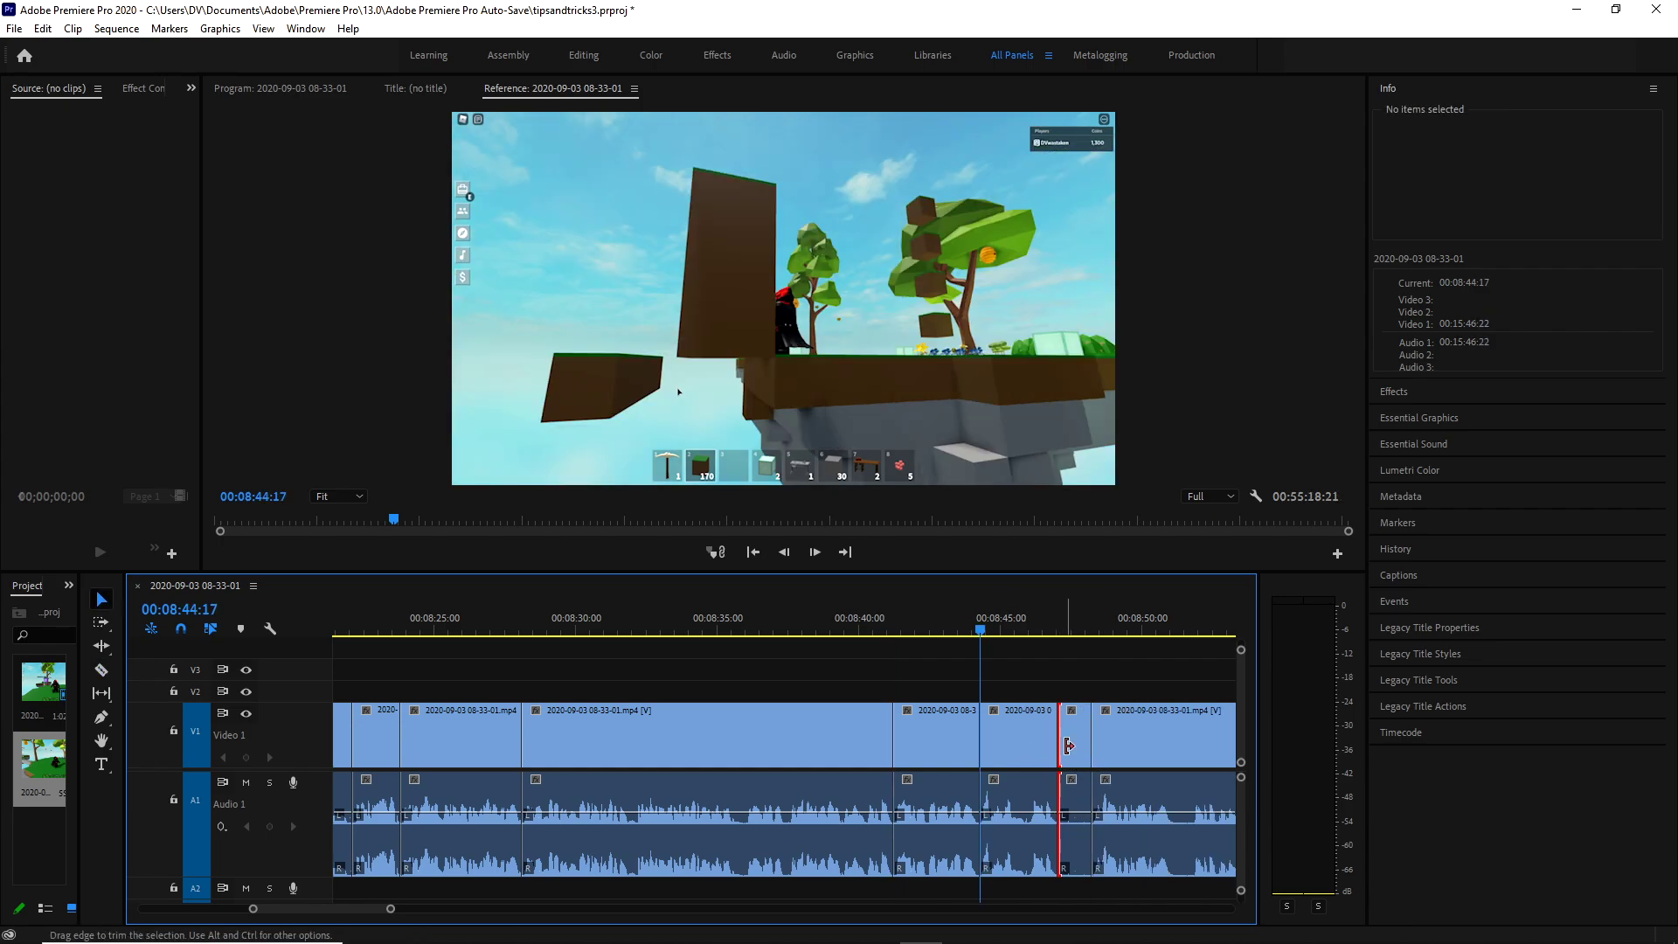
click(1073, 746)
key(shift+Delete)
Cut out the short silent part from 00:08:49:50 to about 00:08:50:38 and close the gap.
scroll(1104, 735, down, 3)
key(c)
click(980, 753)
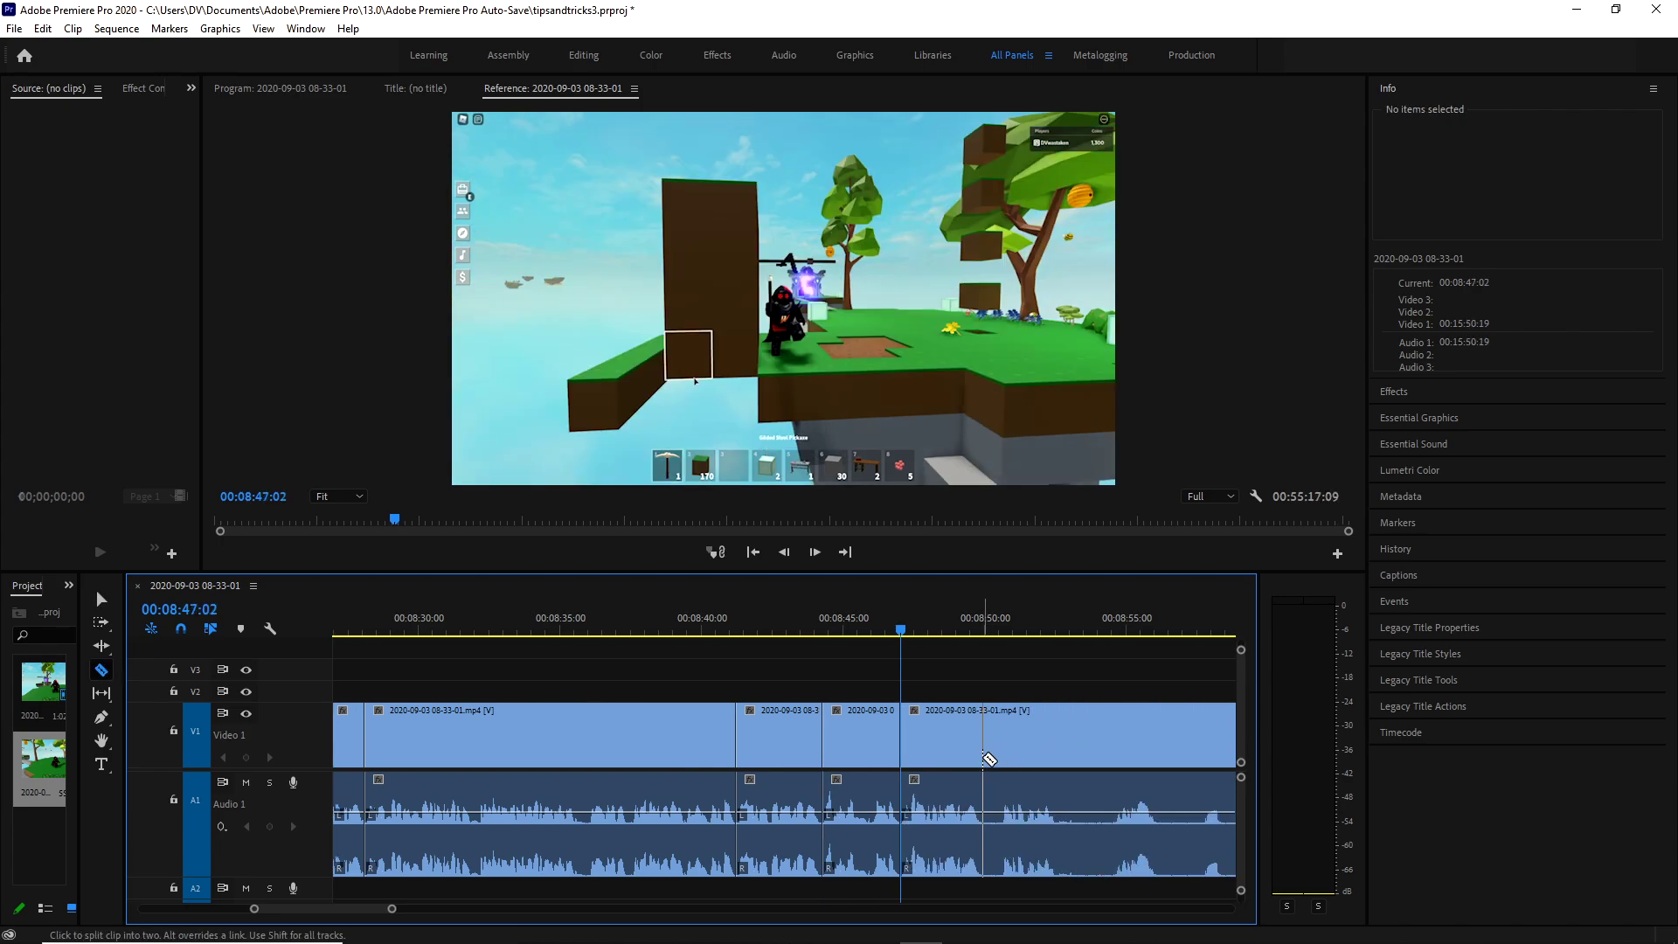
click(1005, 757)
key(v)
click(993, 753)
key(shift+Delete)
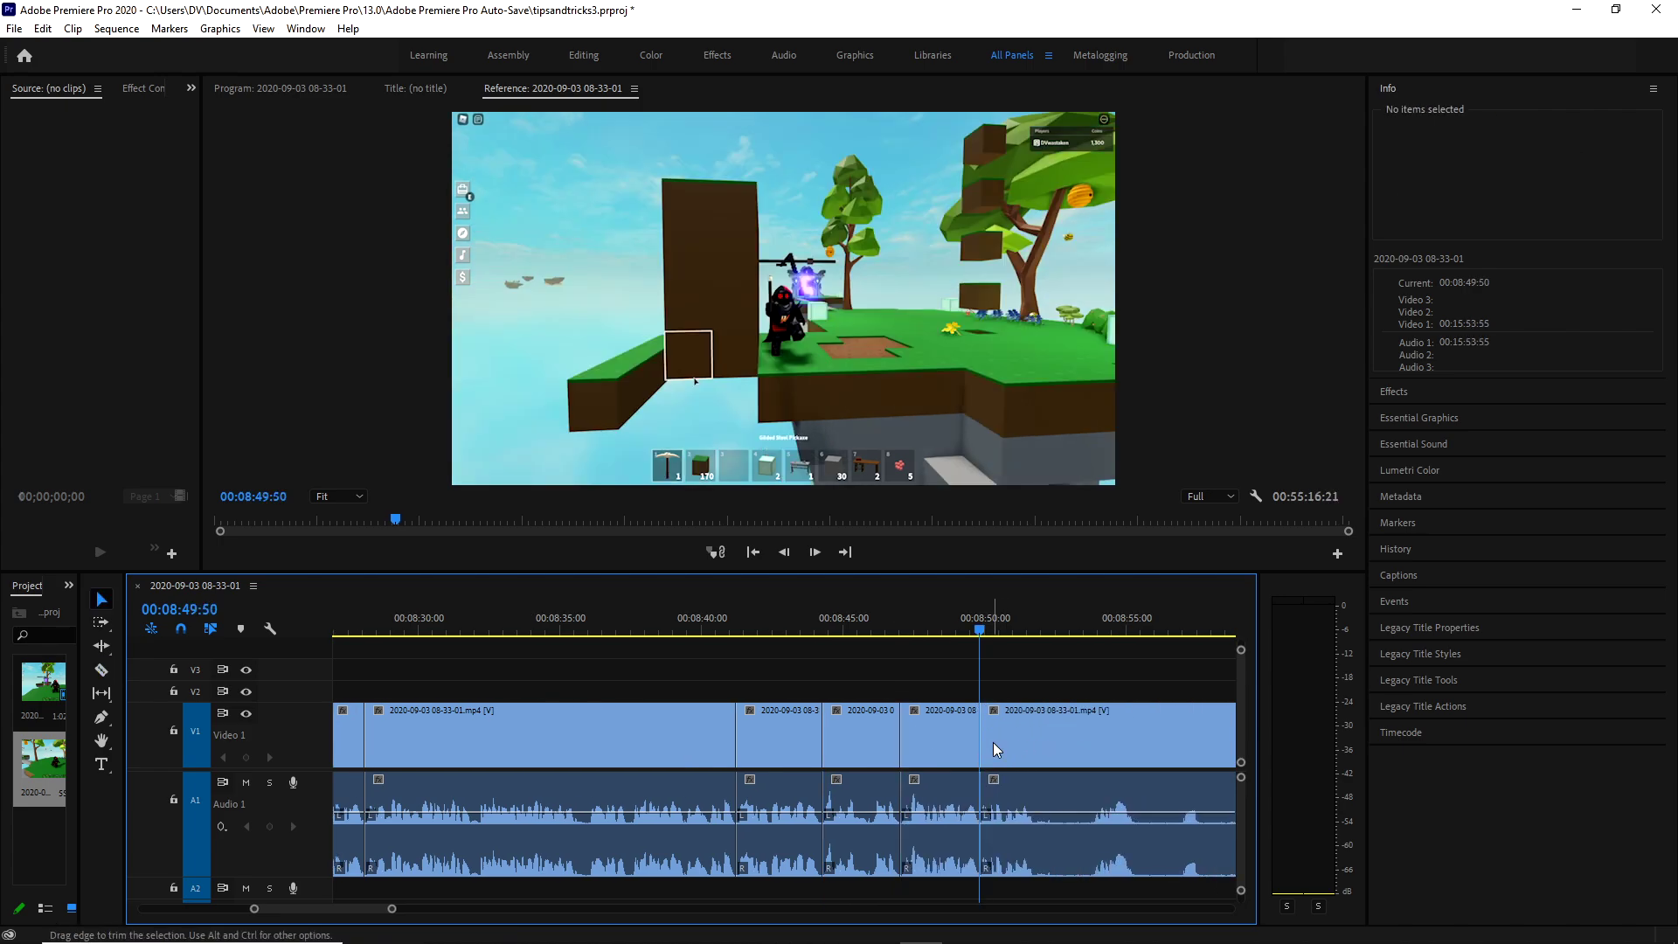
Split the clip at both ends of the three silent parts between 00:08:51:47 and about 00:09:02:30.
key(c)
click(1035, 758)
click(1092, 768)
click(1136, 773)
scroll(1145, 776, down, 3)
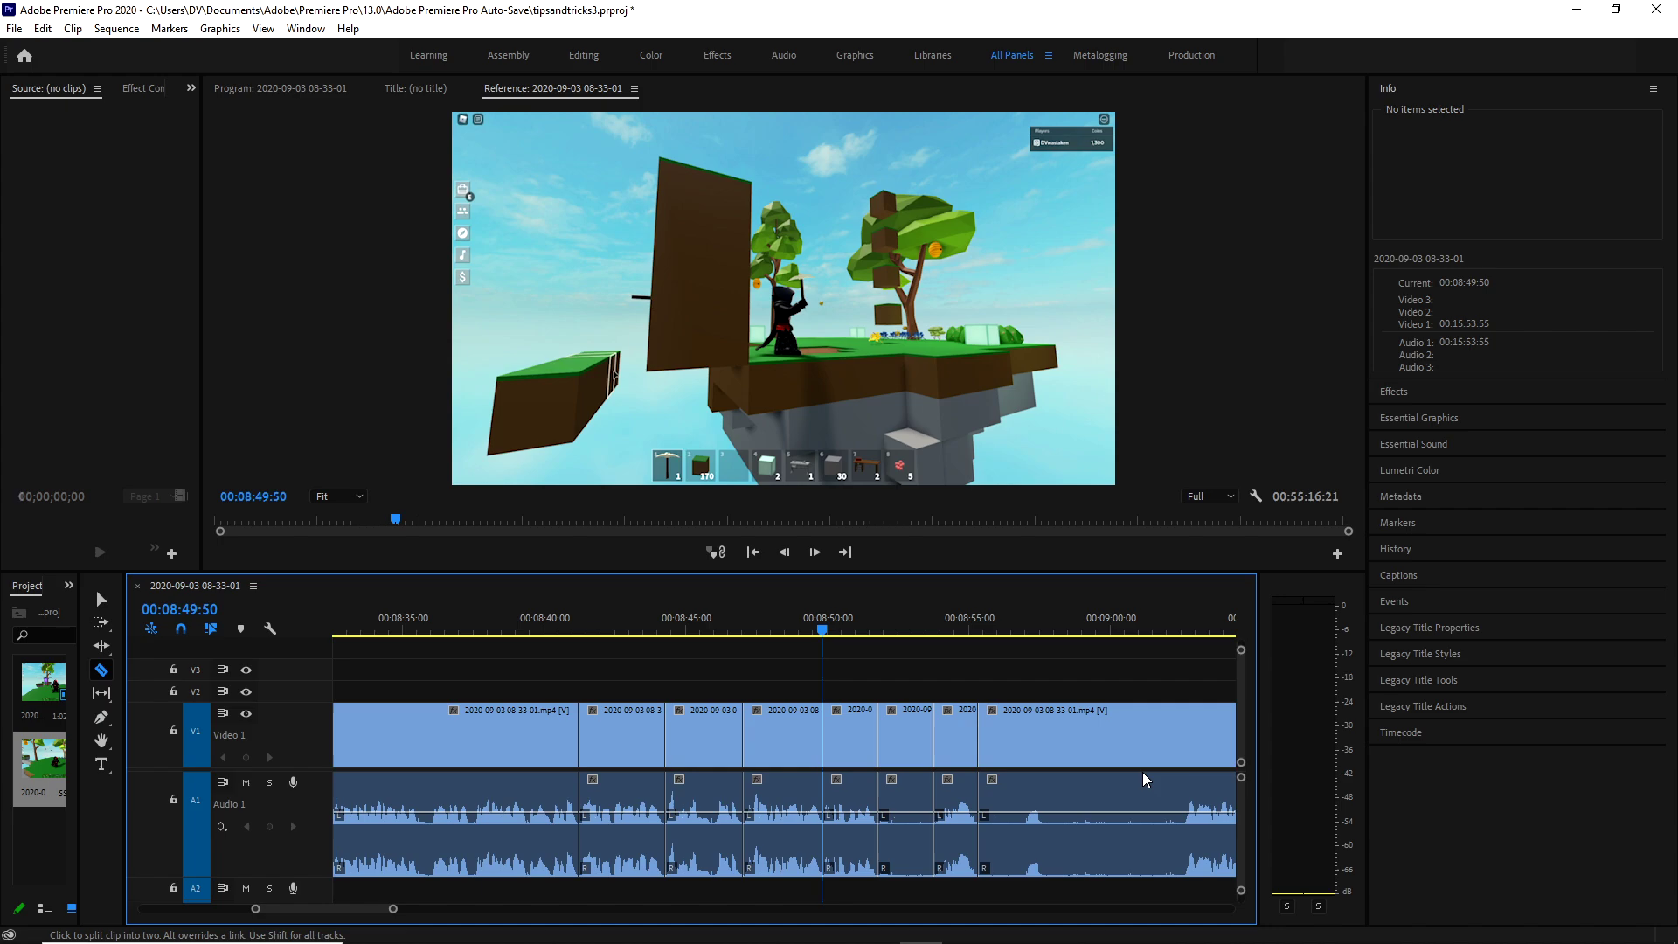
click(1027, 766)
click(1041, 766)
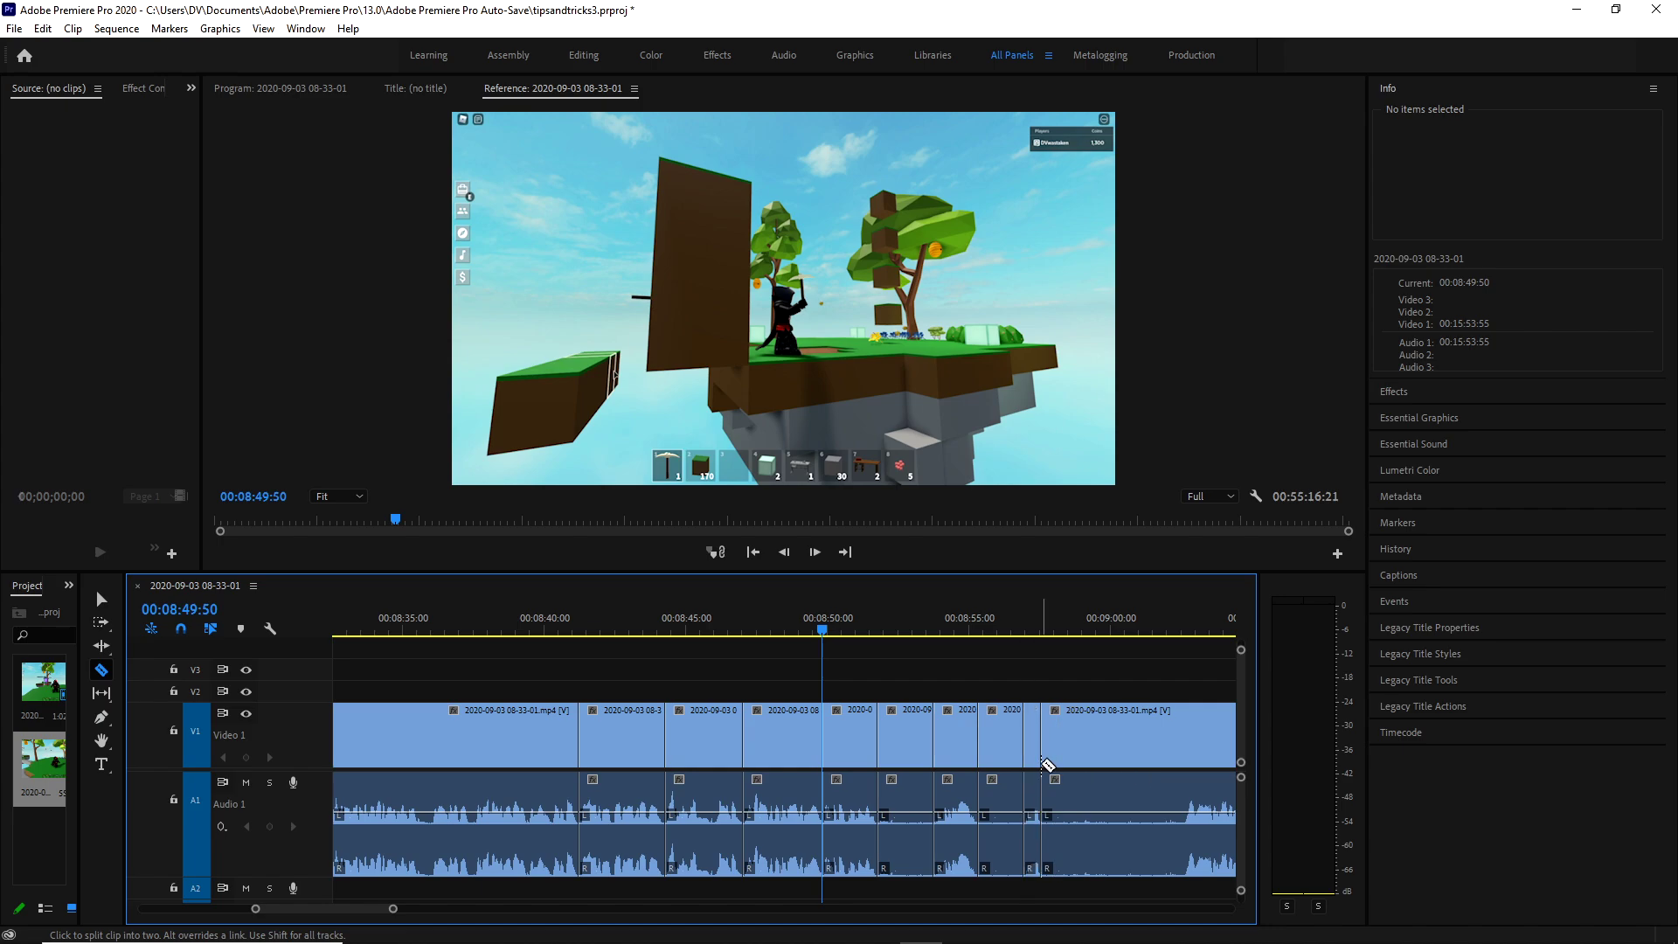
click(1183, 763)
Ripple-delete the three silent pieces after 00:08:51:47, keeping the two short sounds between them.
key(v)
click(1123, 762)
shift+click(1002, 743)
shift+click(913, 735)
key(shift+Delete)
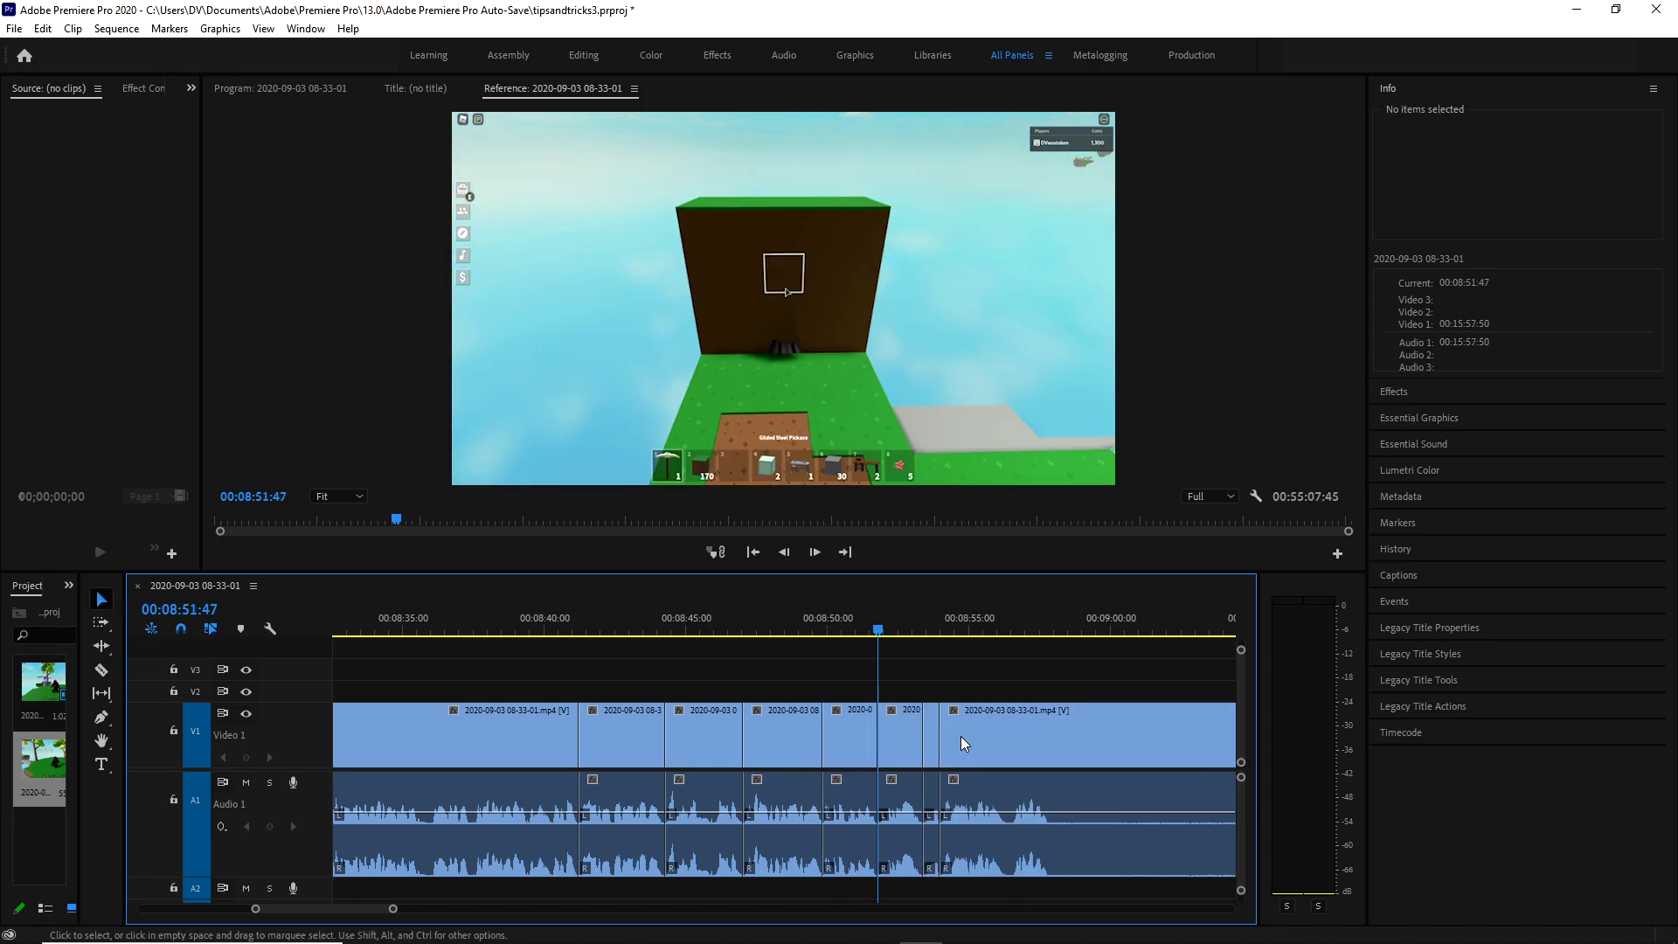
Cut out the very short silent part from 00:08:56:15 to about 00:08:56:30 and close the gap.
scroll(962, 743, down, 3)
key(c)
click(848, 739)
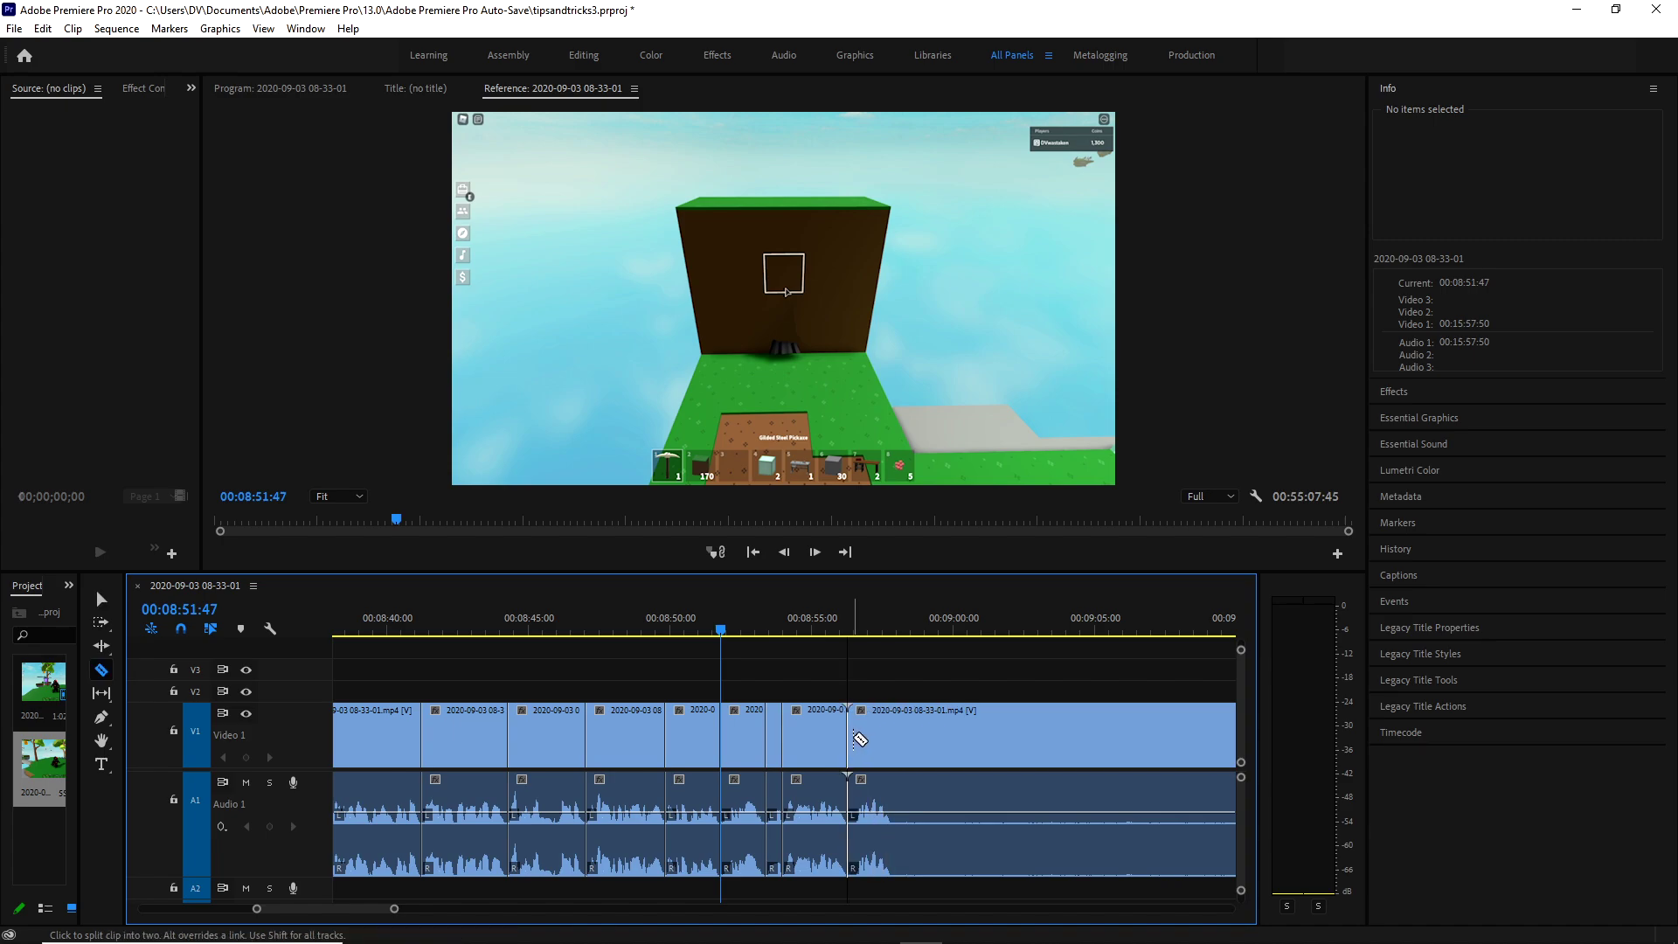
click(856, 739)
key(v)
click(849, 736)
key(shift+Delete)
Cut out the silent part from 00:10:02:15 to 00:10:03:30 and close the gap.
key(c)
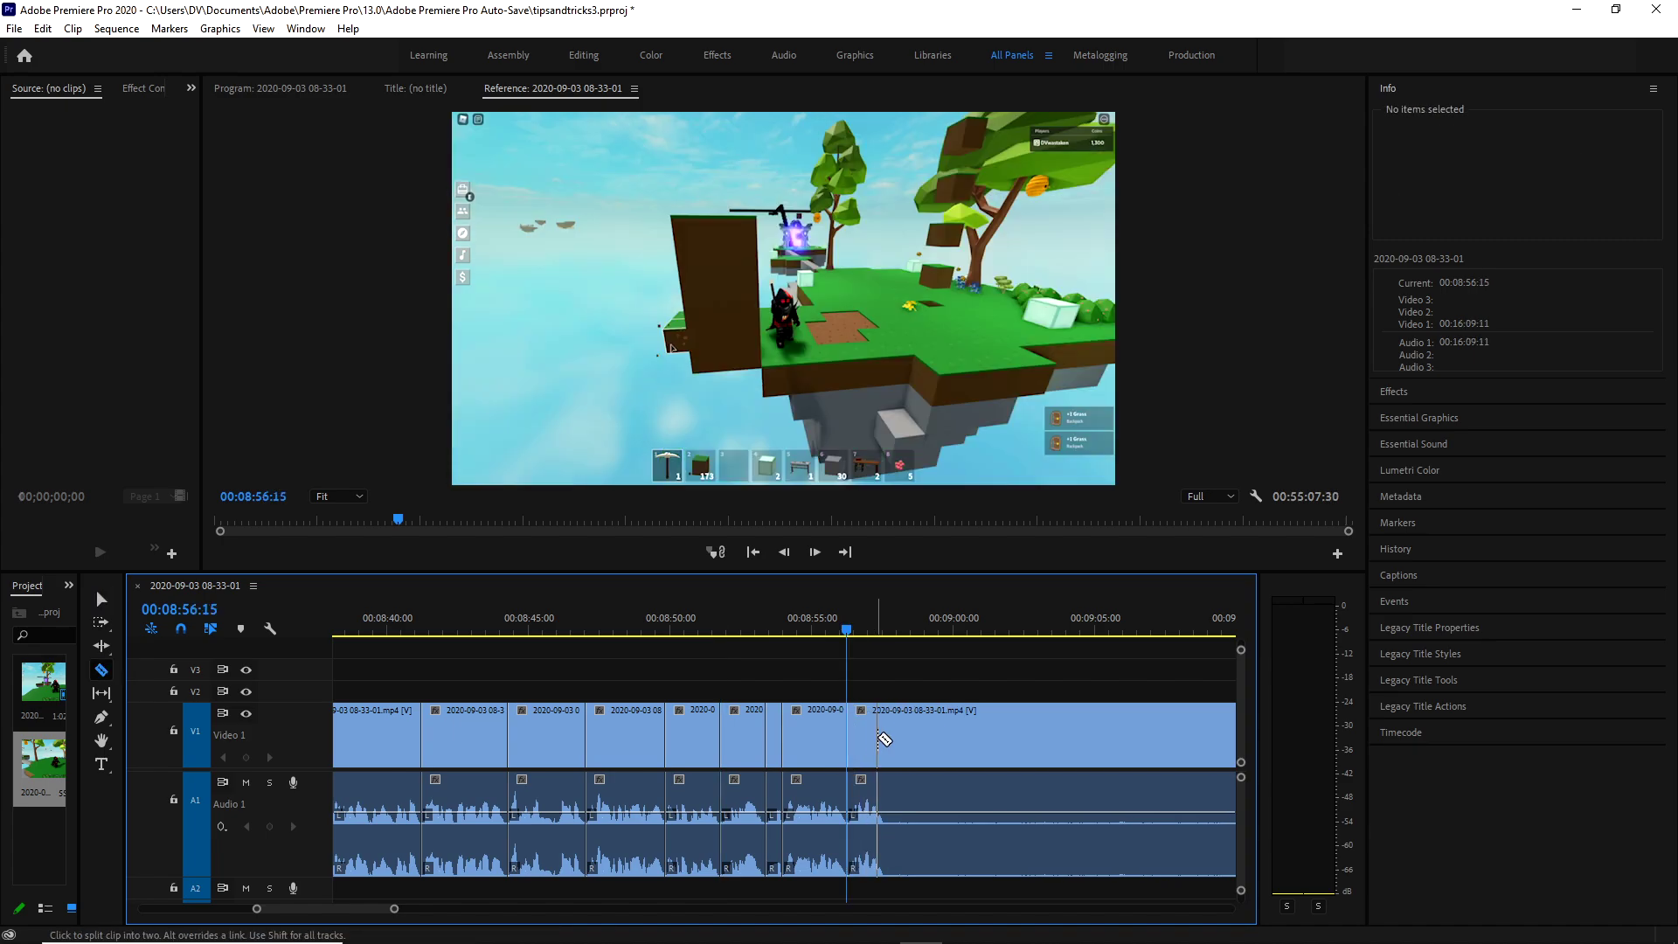
scroll(1032, 720, down, 20)
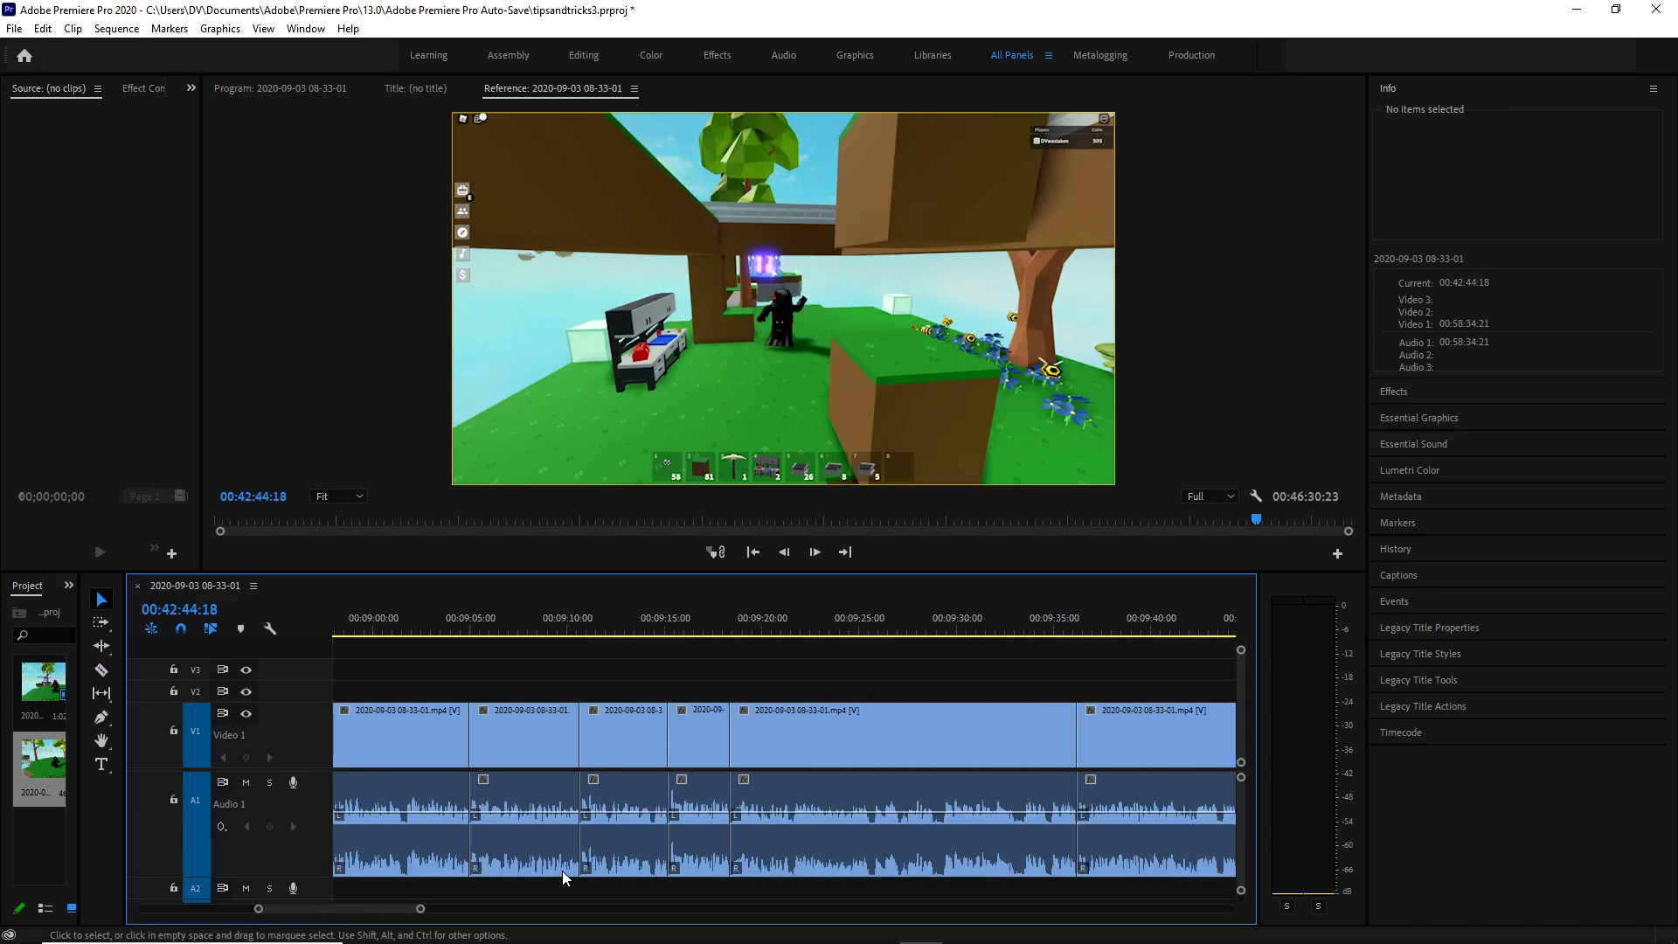
scroll(568, 868, down, 10)
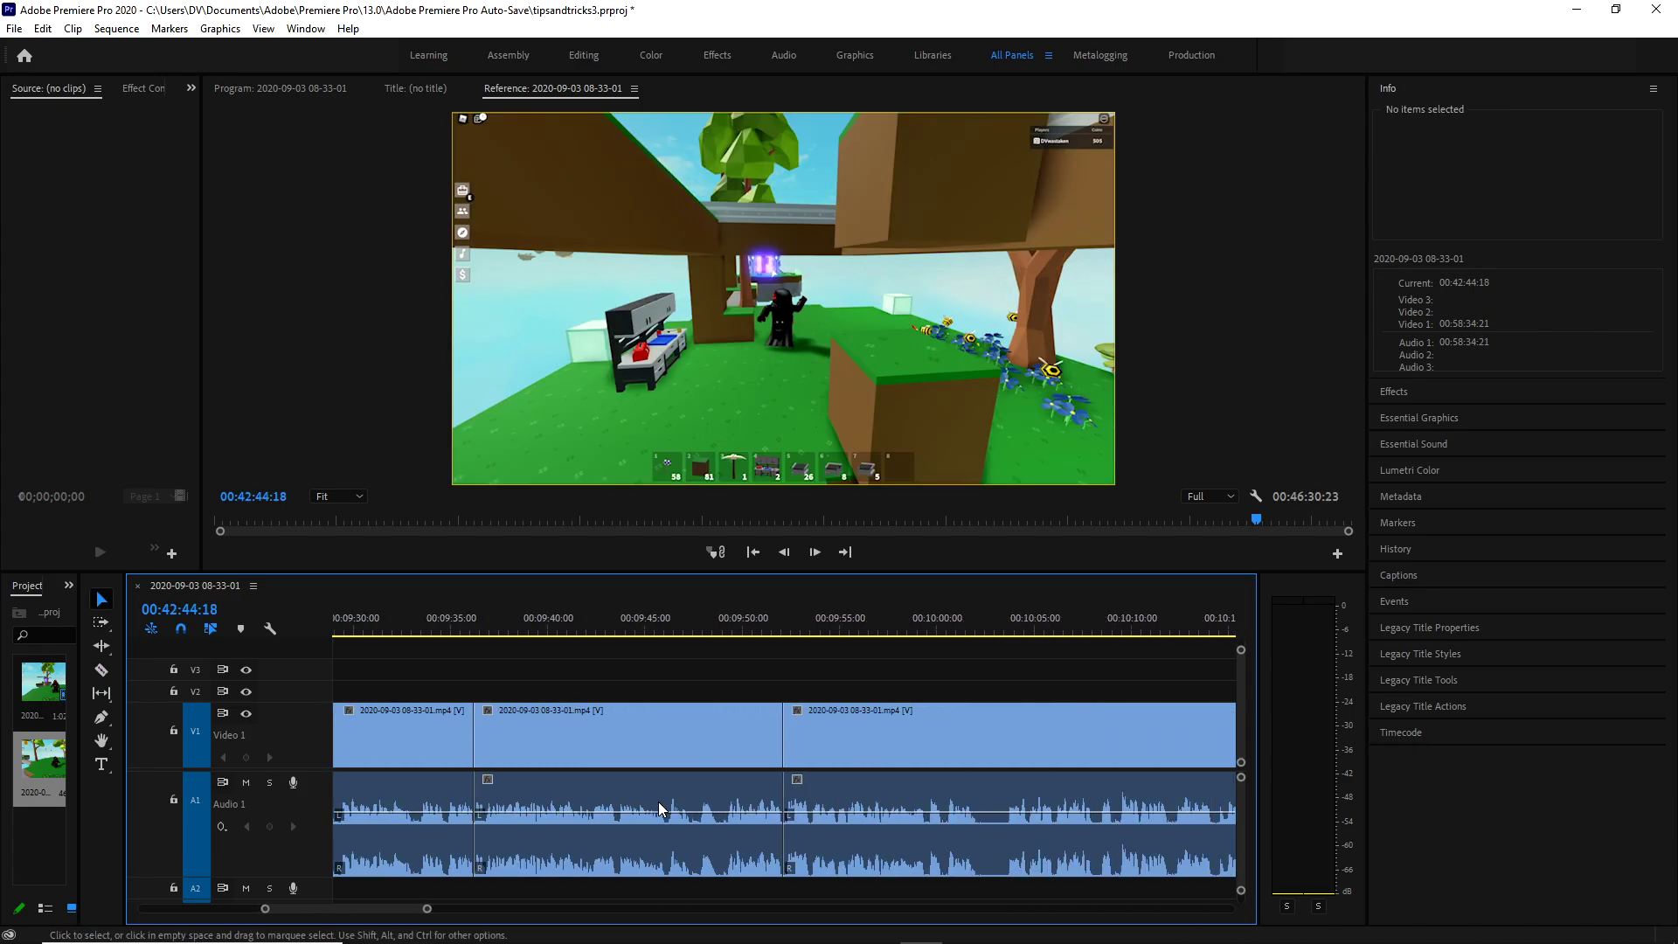
scroll(653, 802, down, 2)
key(c)
click(745, 744)
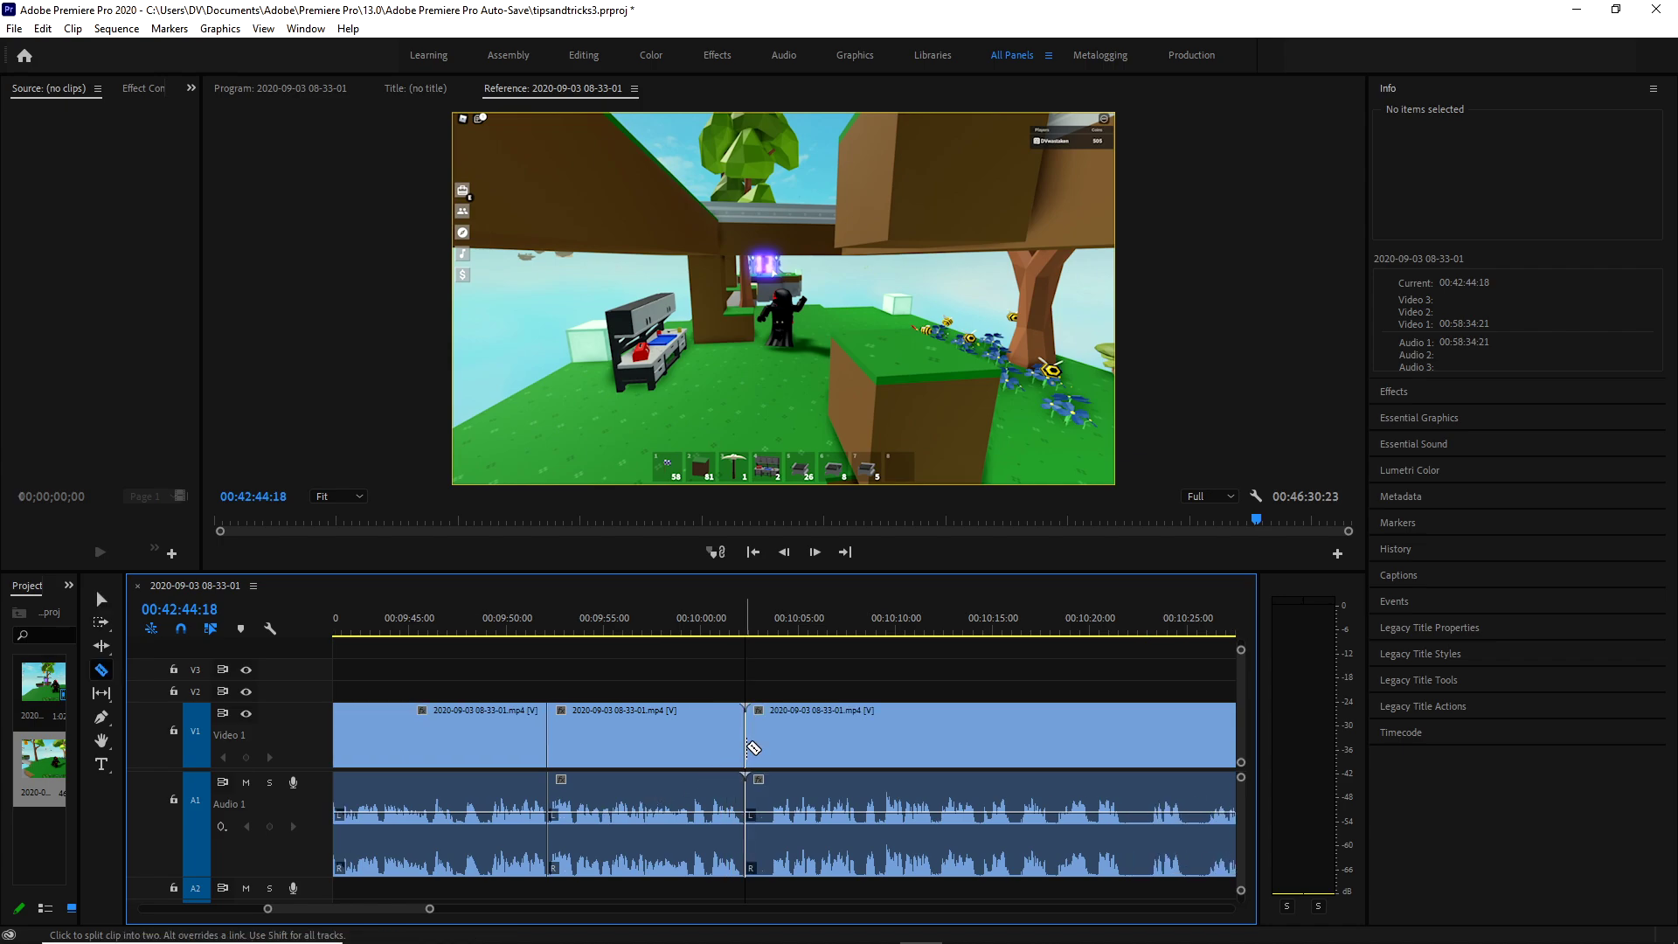
click(773, 748)
key(v)
click(753, 737)
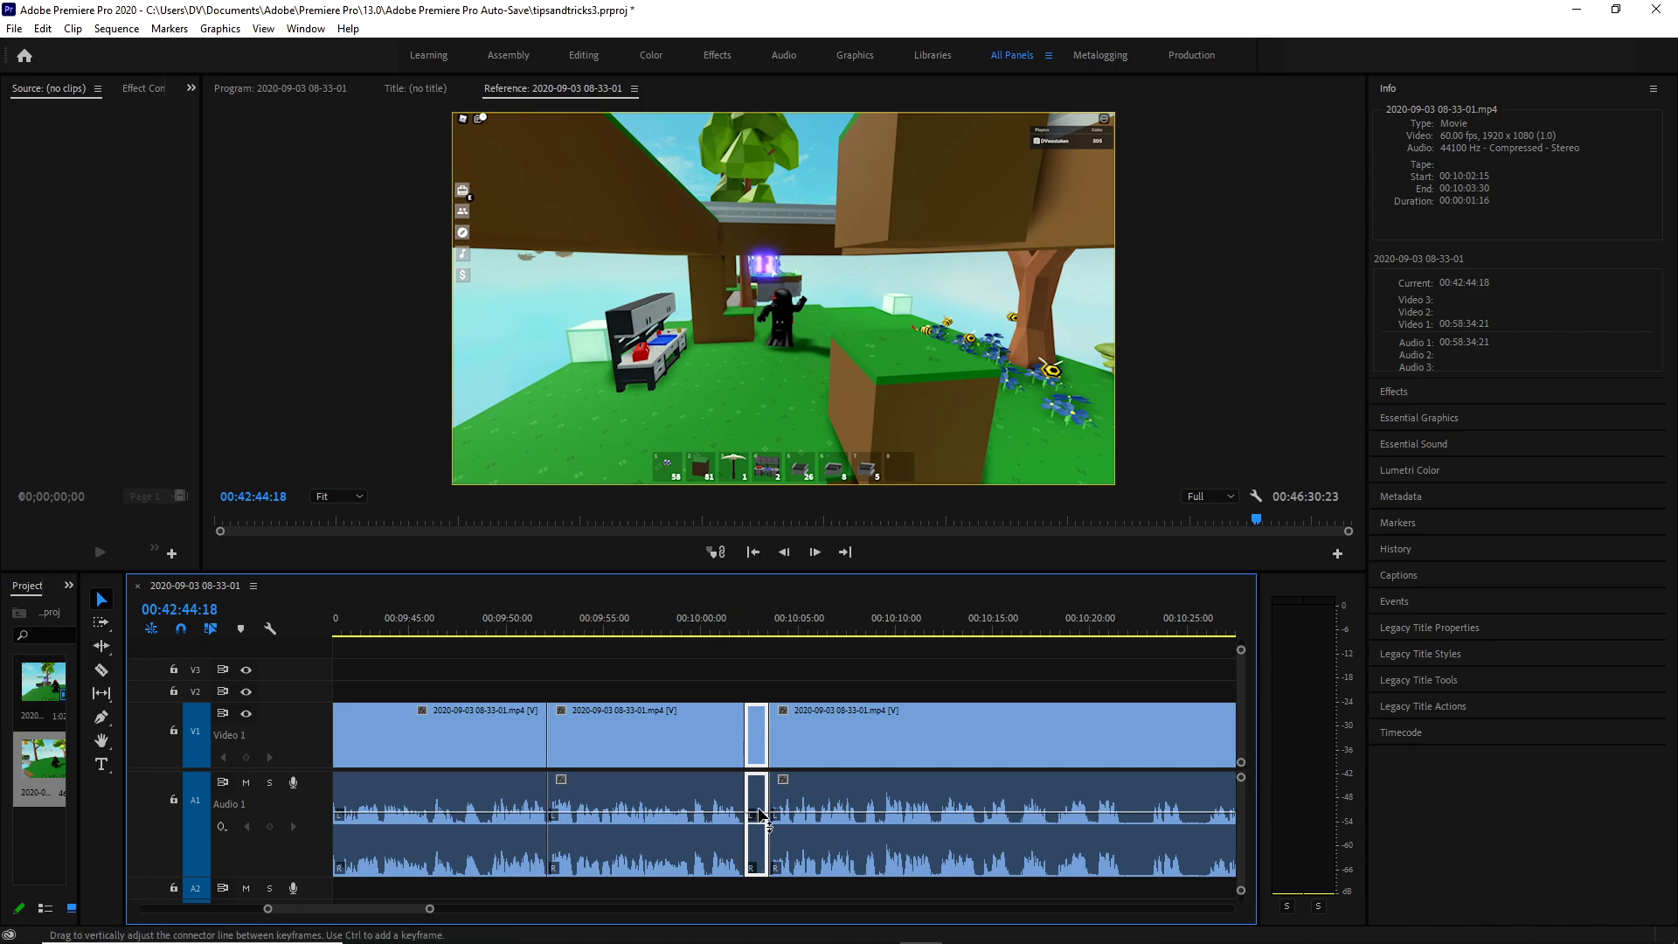
key(shift+Delete)
Cut out the silent part from 00:10:20:30 to about 00:10:21:48 and close the gap.
scroll(813, 798, down, 2)
key(c)
click(915, 762)
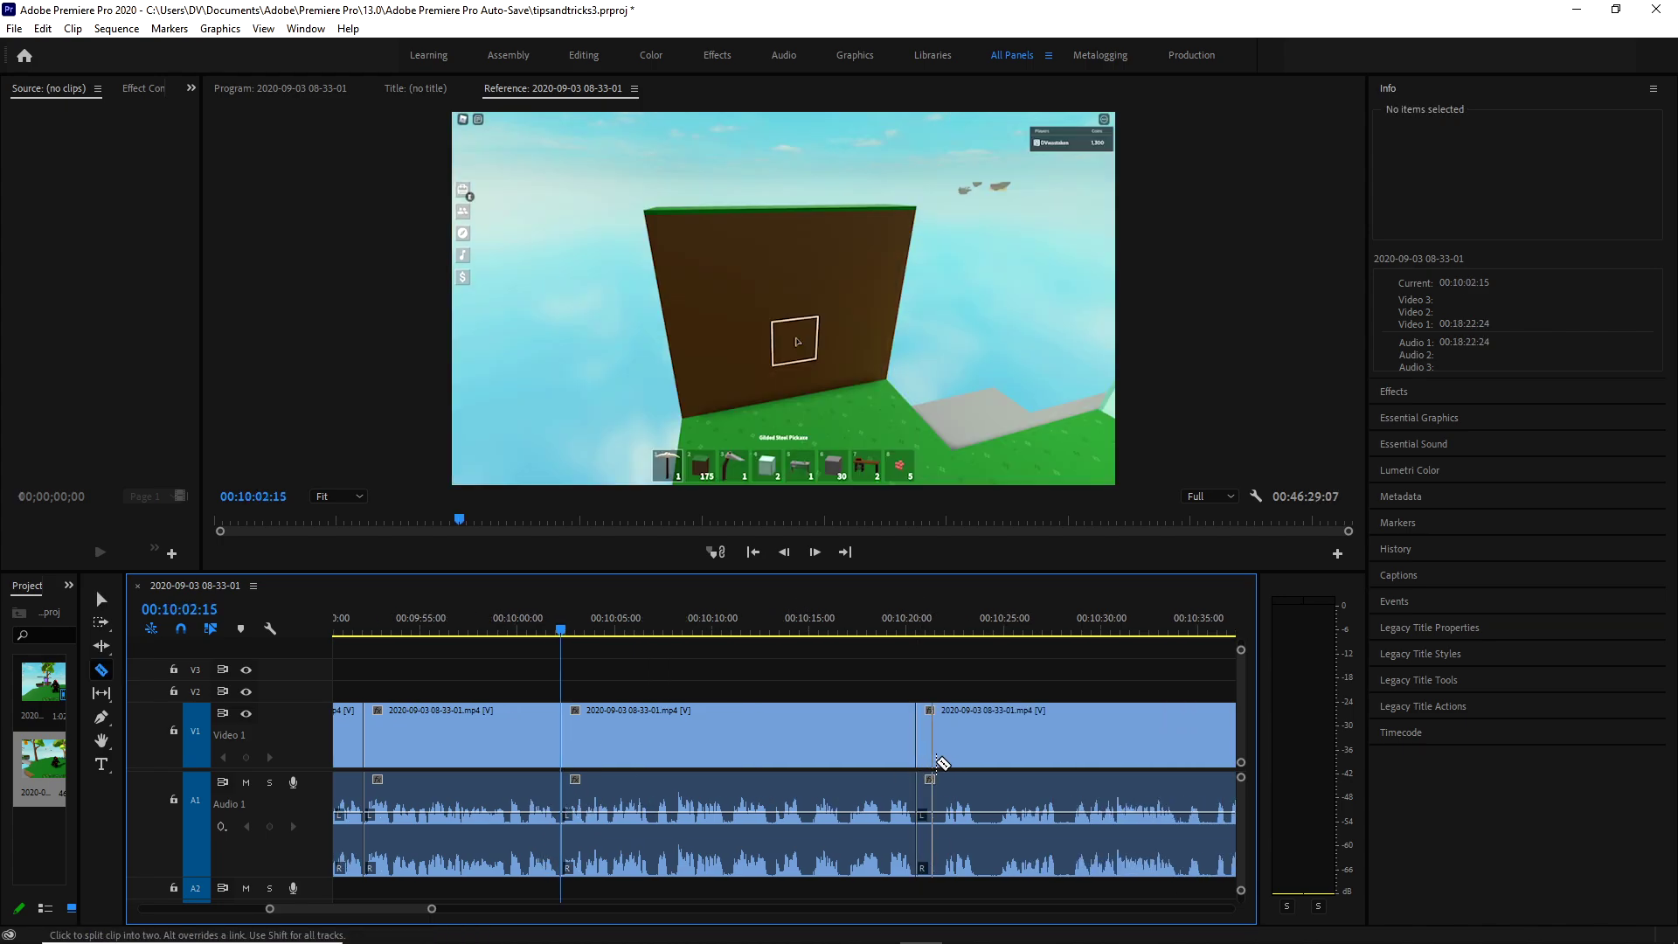
click(941, 762)
key(v)
click(926, 737)
key(shift+Delete)
Cut out the silent part from 00:10:22:23 to about 00:10:23:23 and close the gap.
key(c)
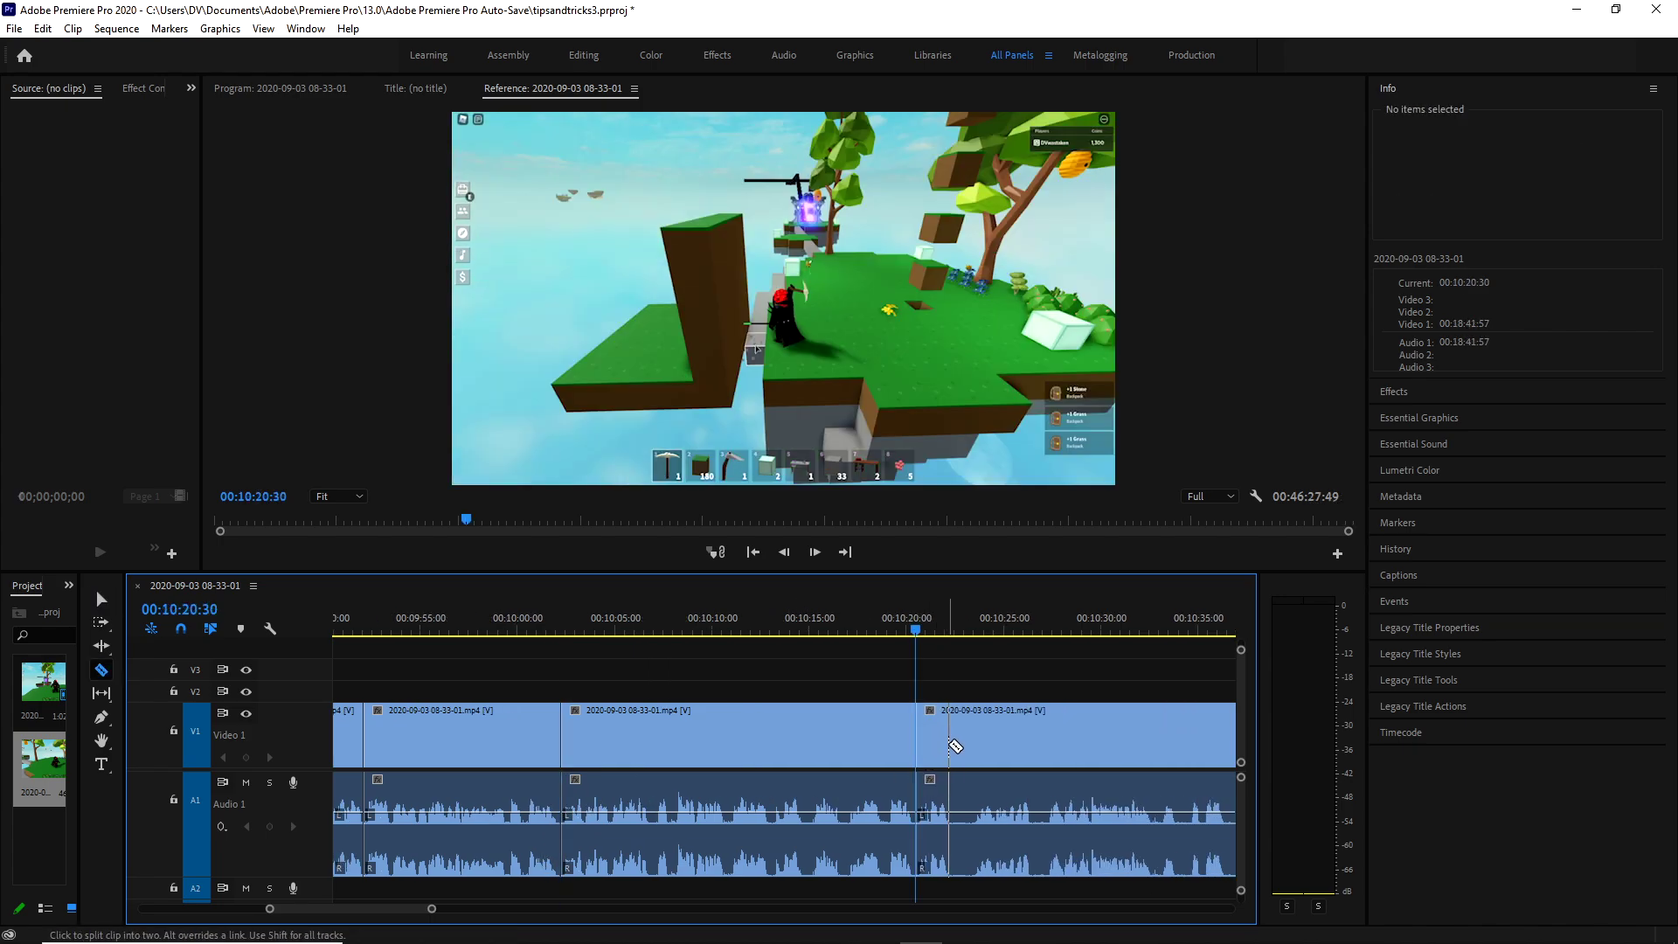
click(953, 747)
click(972, 749)
key(v)
click(963, 750)
key(shift+Delete)
Cut out the short silent part from 00:10:25:24 to 00:10:26:06 and close the gap.
scroll(998, 757, down, 2)
key(c)
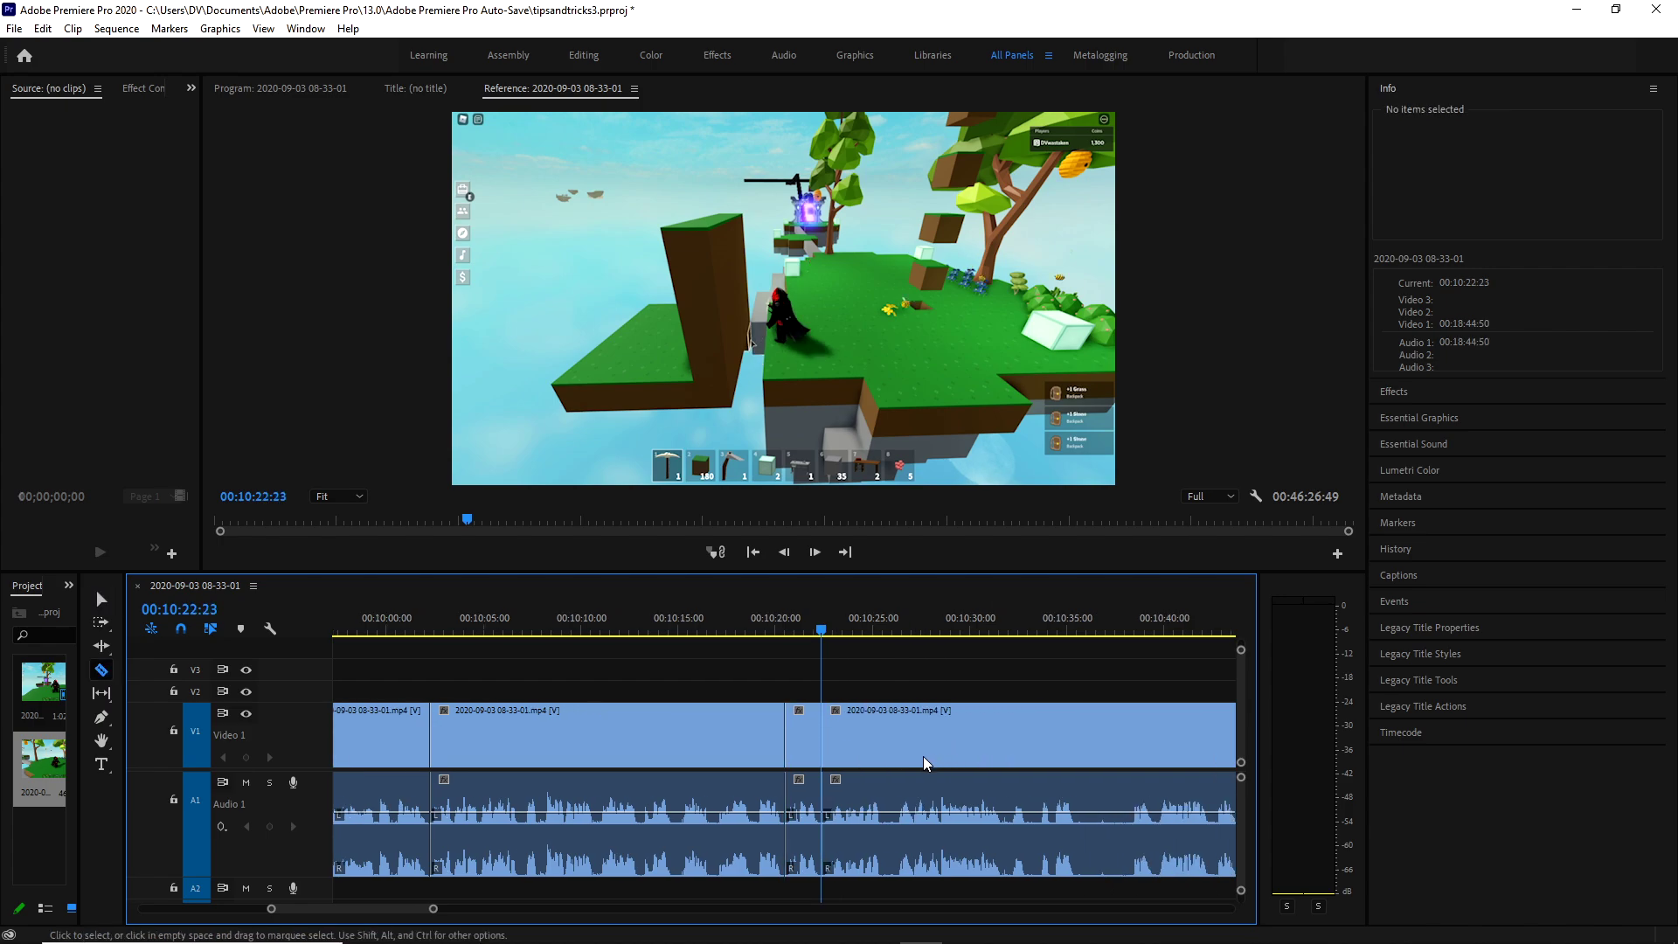
click(881, 753)
key(v)
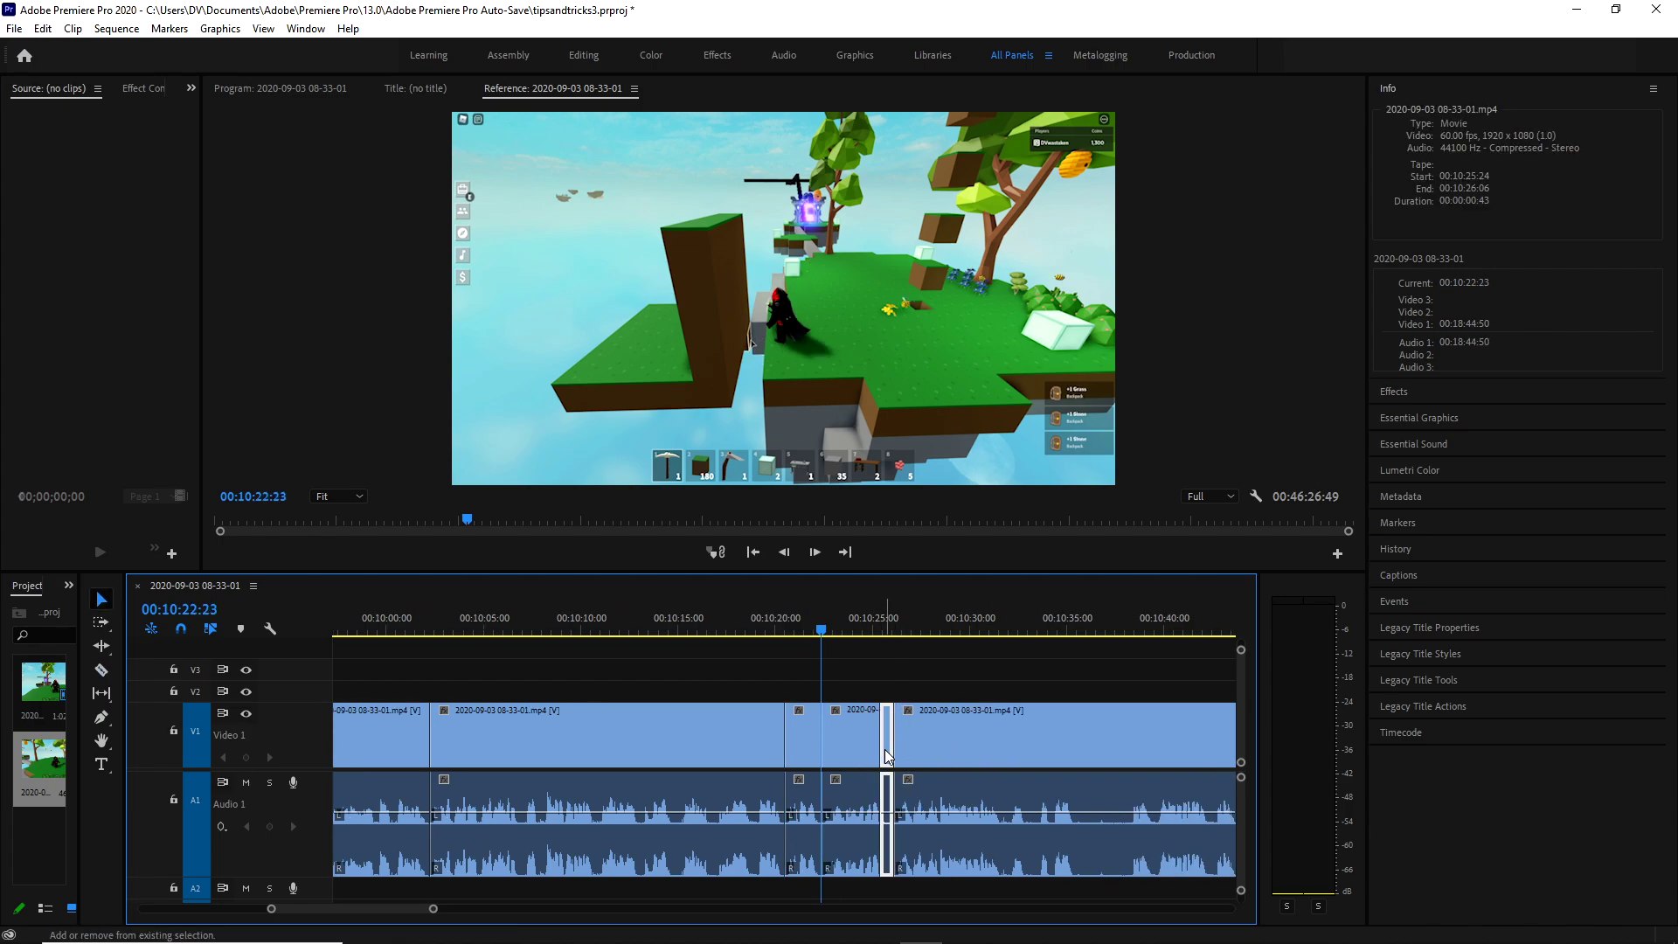
key(Down)
Cut out the short silent part from 00:10:32:08 to about 00:10:32:43 and close the gap.
scroll(991, 741, down, 1)
key(c)
click(962, 747)
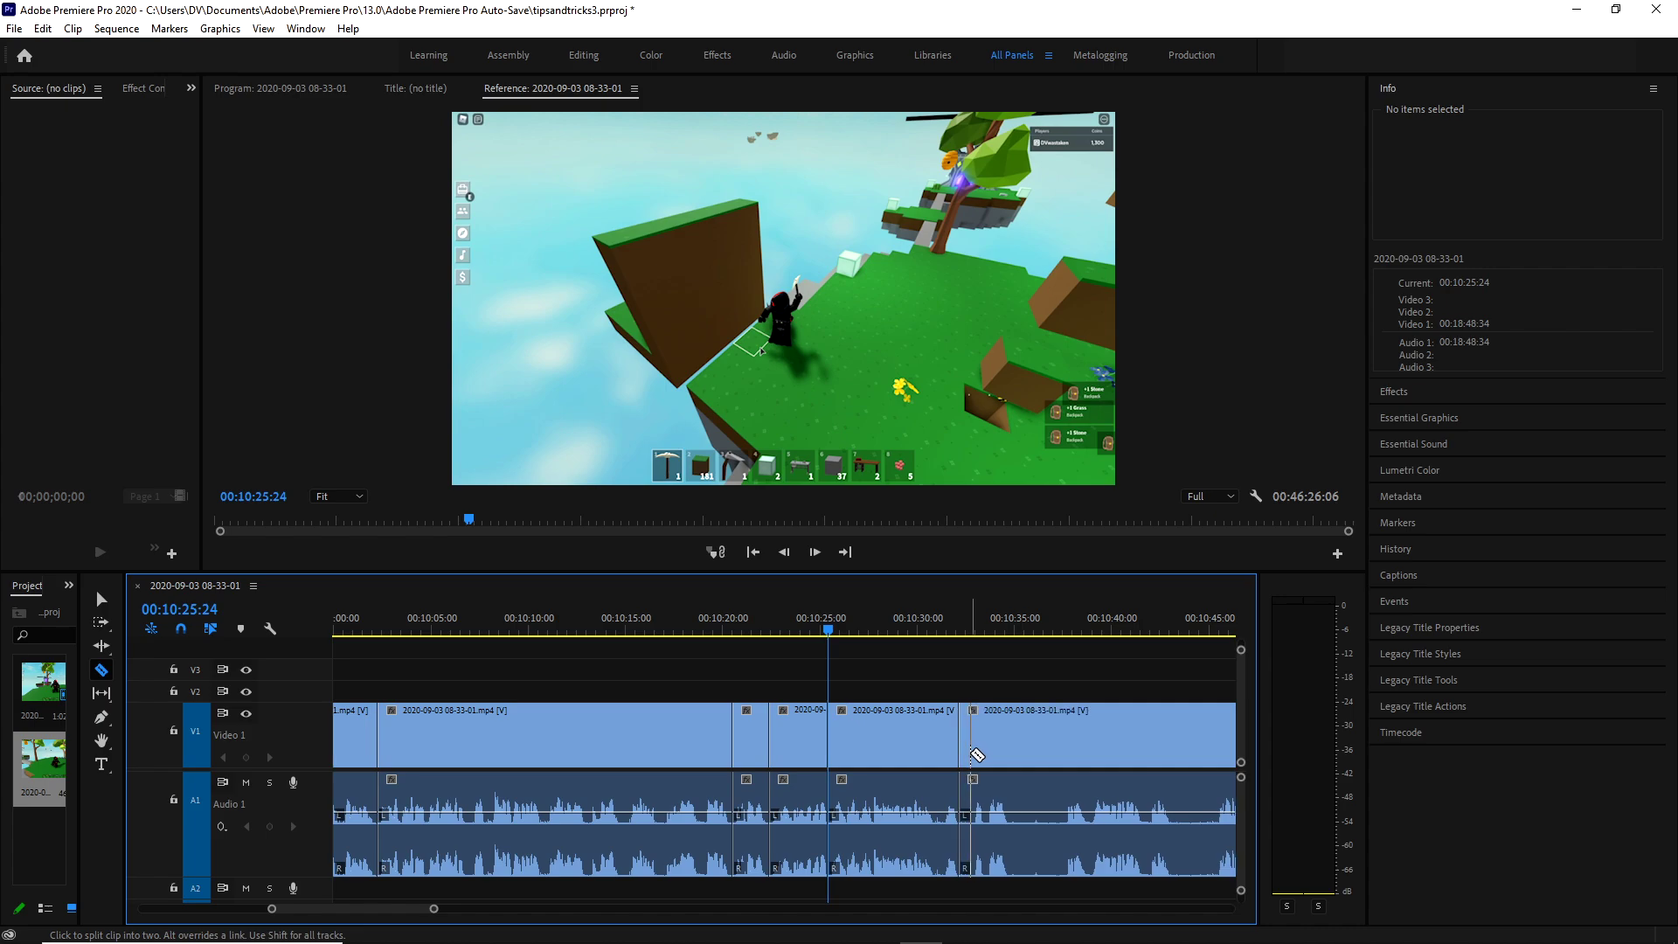
key(v)
key(Down)
Cut out the silent parts from 00:10:34:10 to about 00:10:36:49 and from 00:10:42:31 to 00:10:44:42, and close both gaps.
scroll(994, 736, down, 2)
key(c)
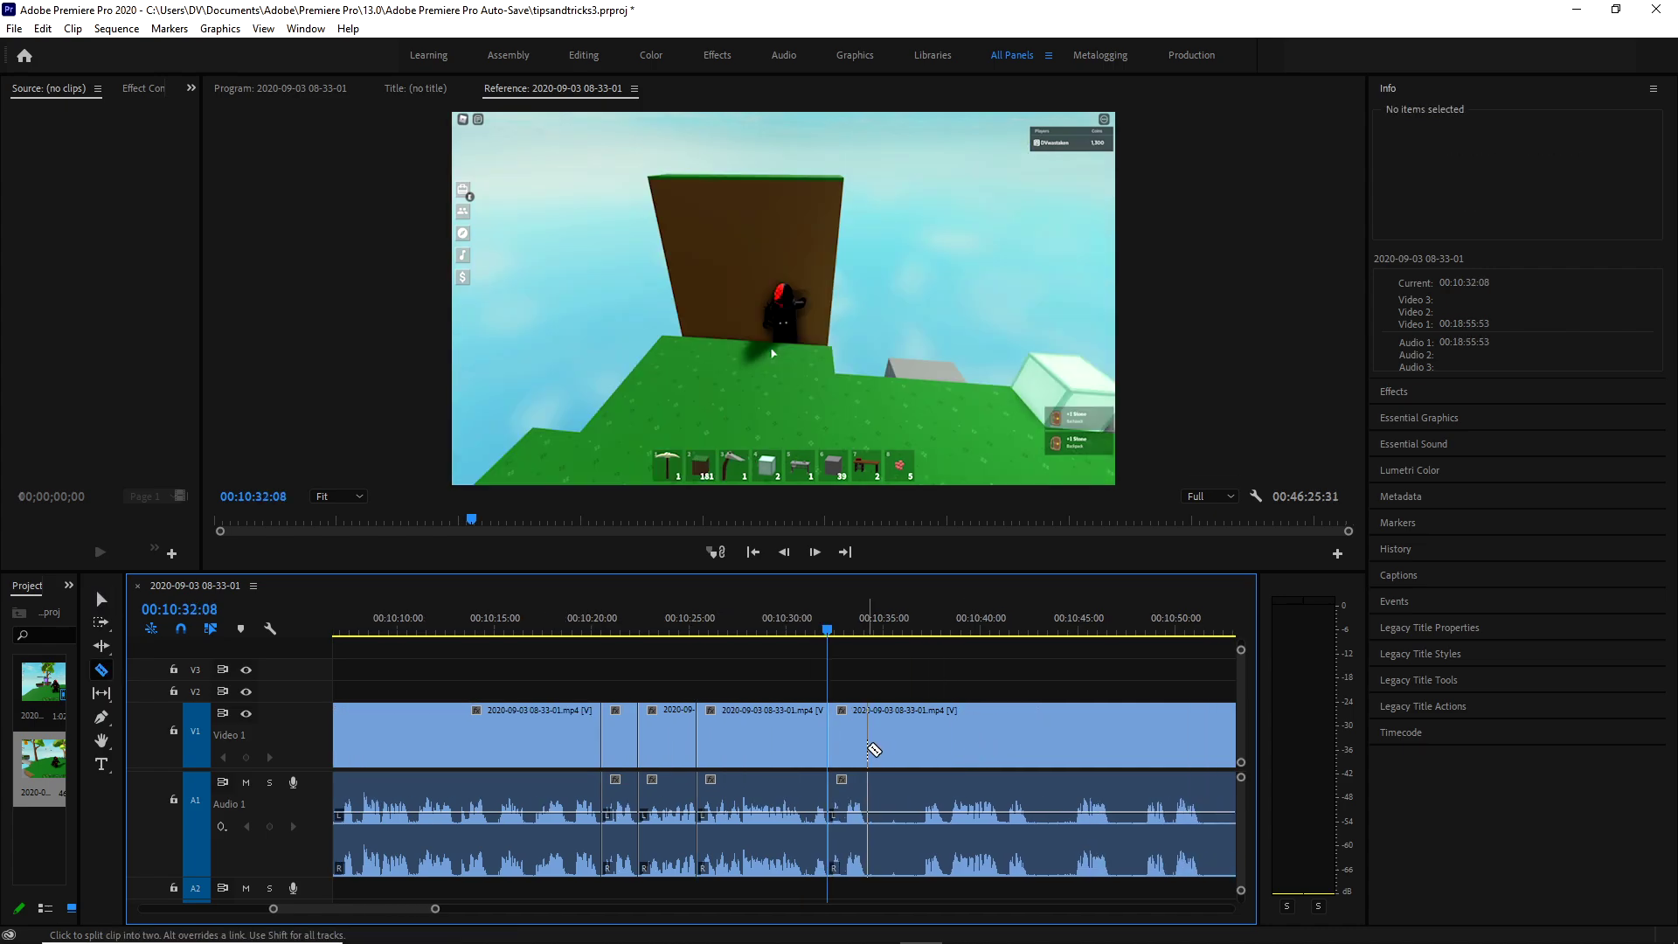
click(874, 749)
click(925, 757)
click(1036, 753)
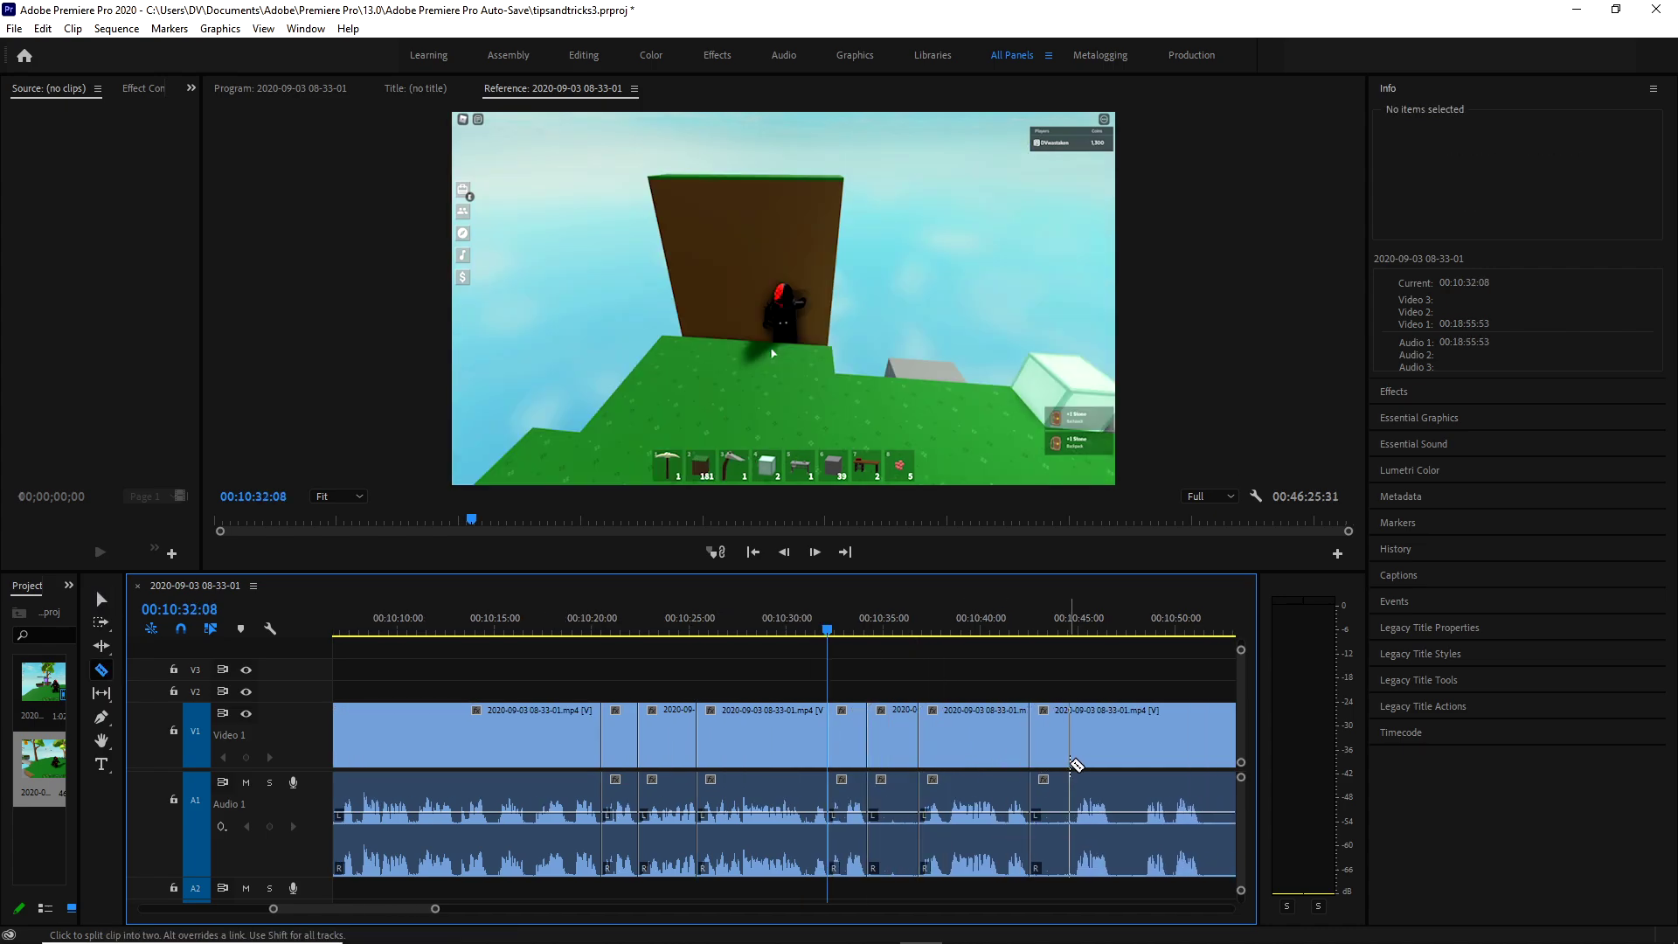
click(1078, 753)
key(v)
click(1044, 749)
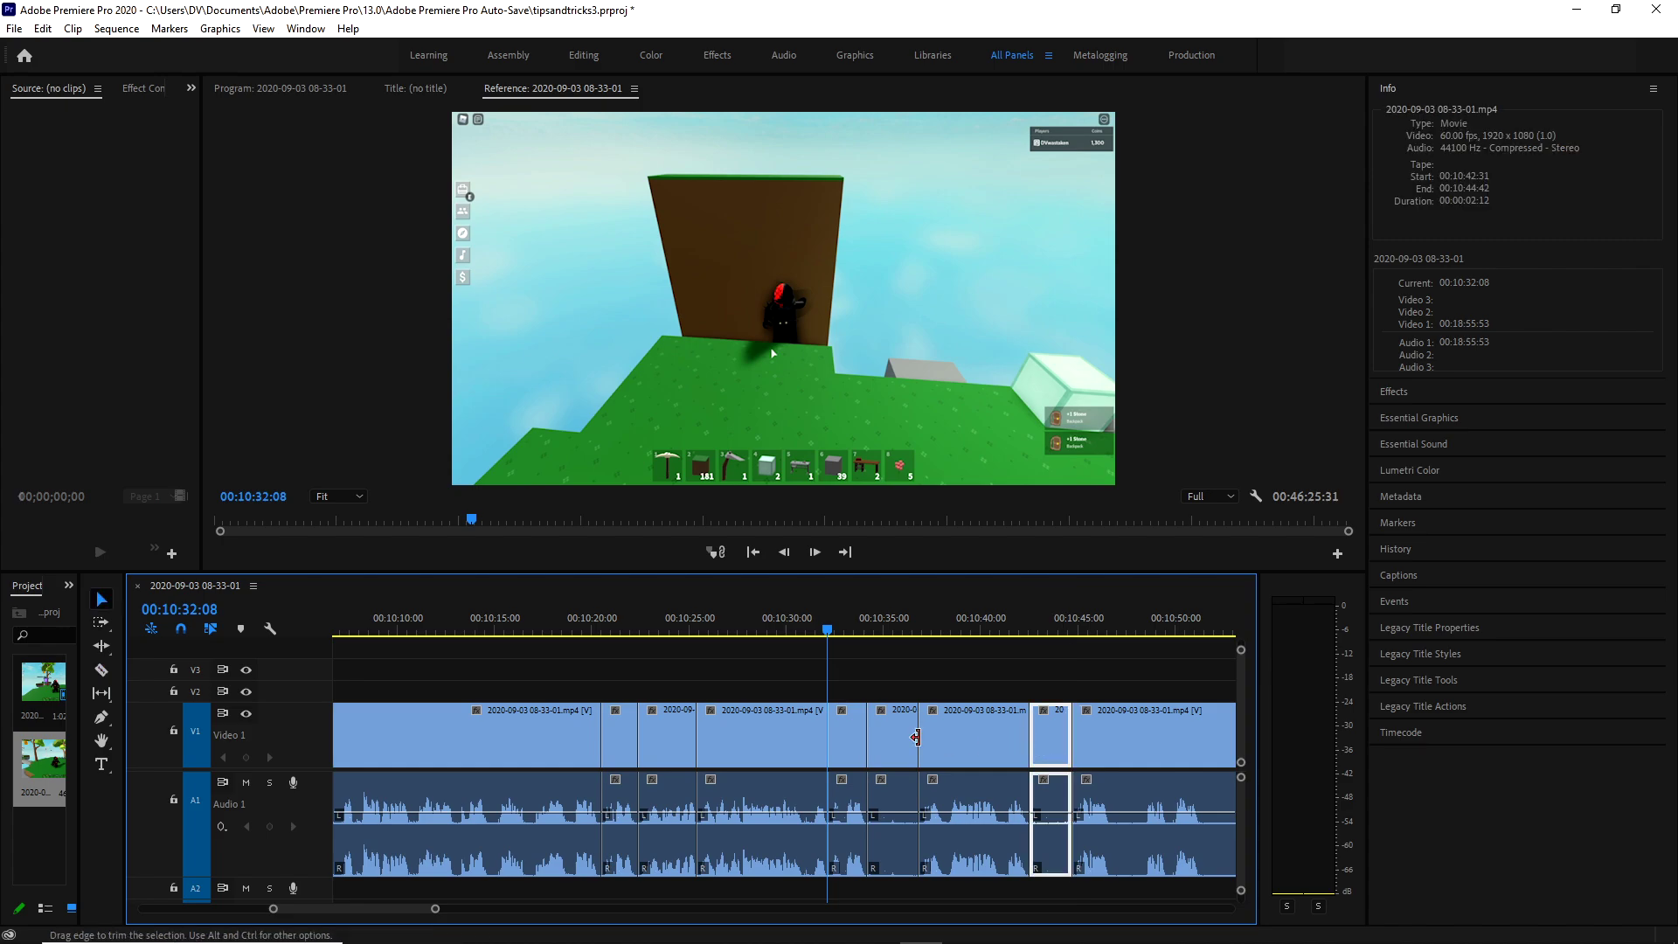
shift+click(913, 737)
key(shift+Delete)
key(Down)
Cut out the silent part from 00:10:42:01 to about 00:10:43:36 and close the gap.
scroll(909, 730, down, 2)
key(c)
click(915, 730)
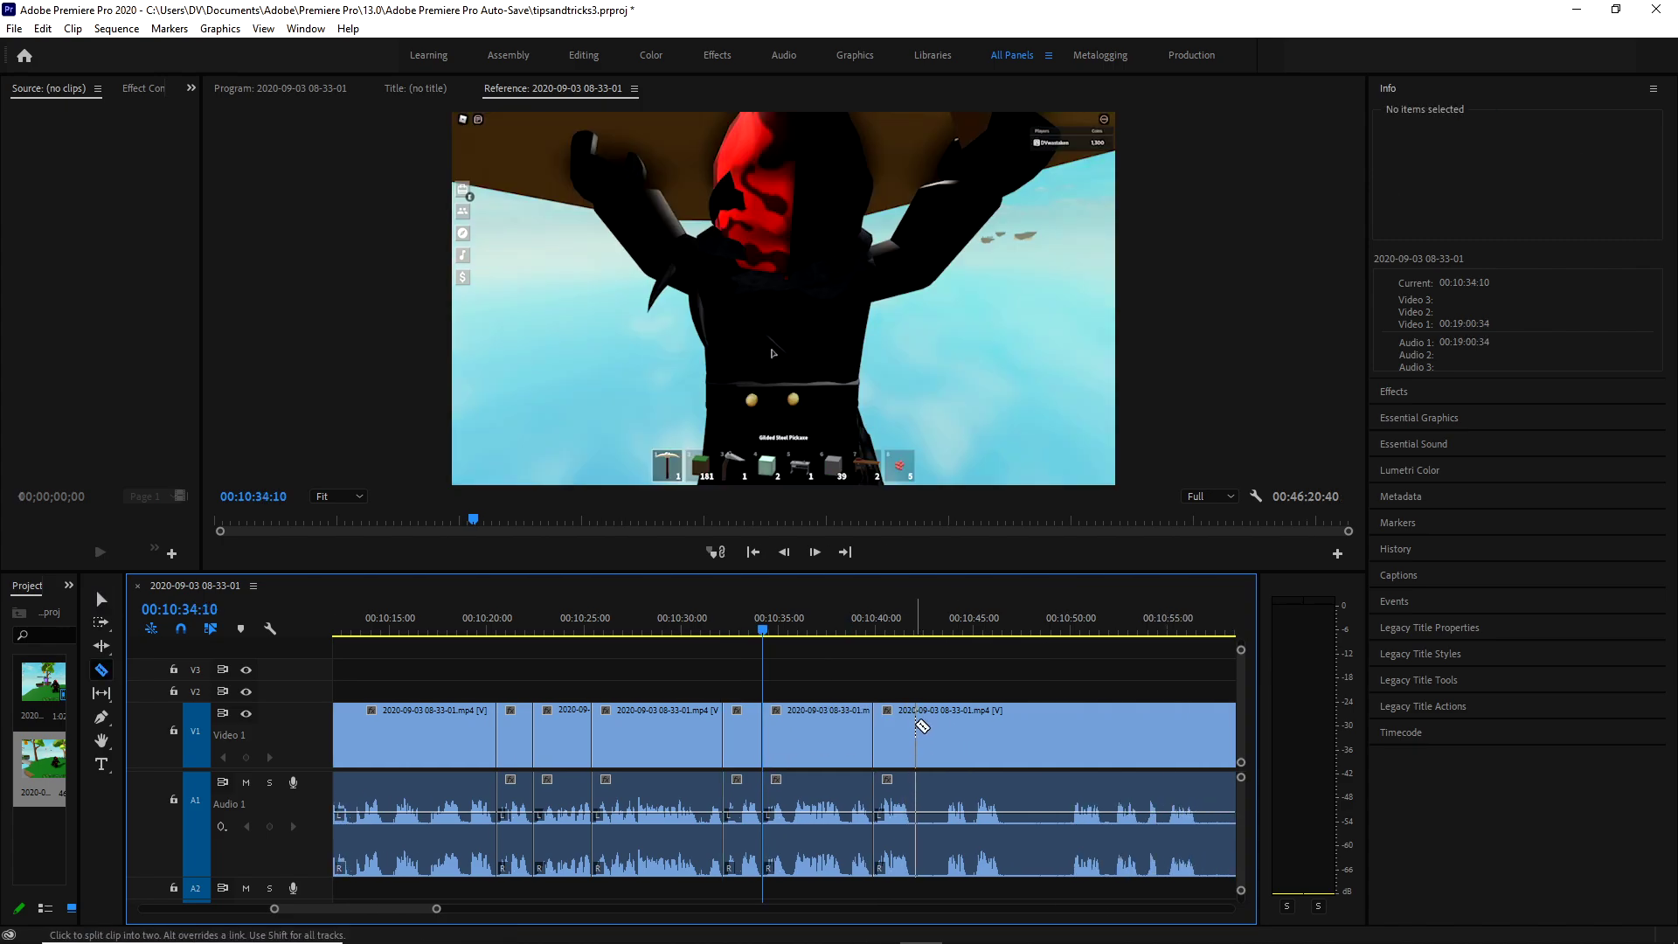
click(922, 727)
click(951, 726)
key(v)
click(934, 725)
key(shift+Delete)
key(Down)
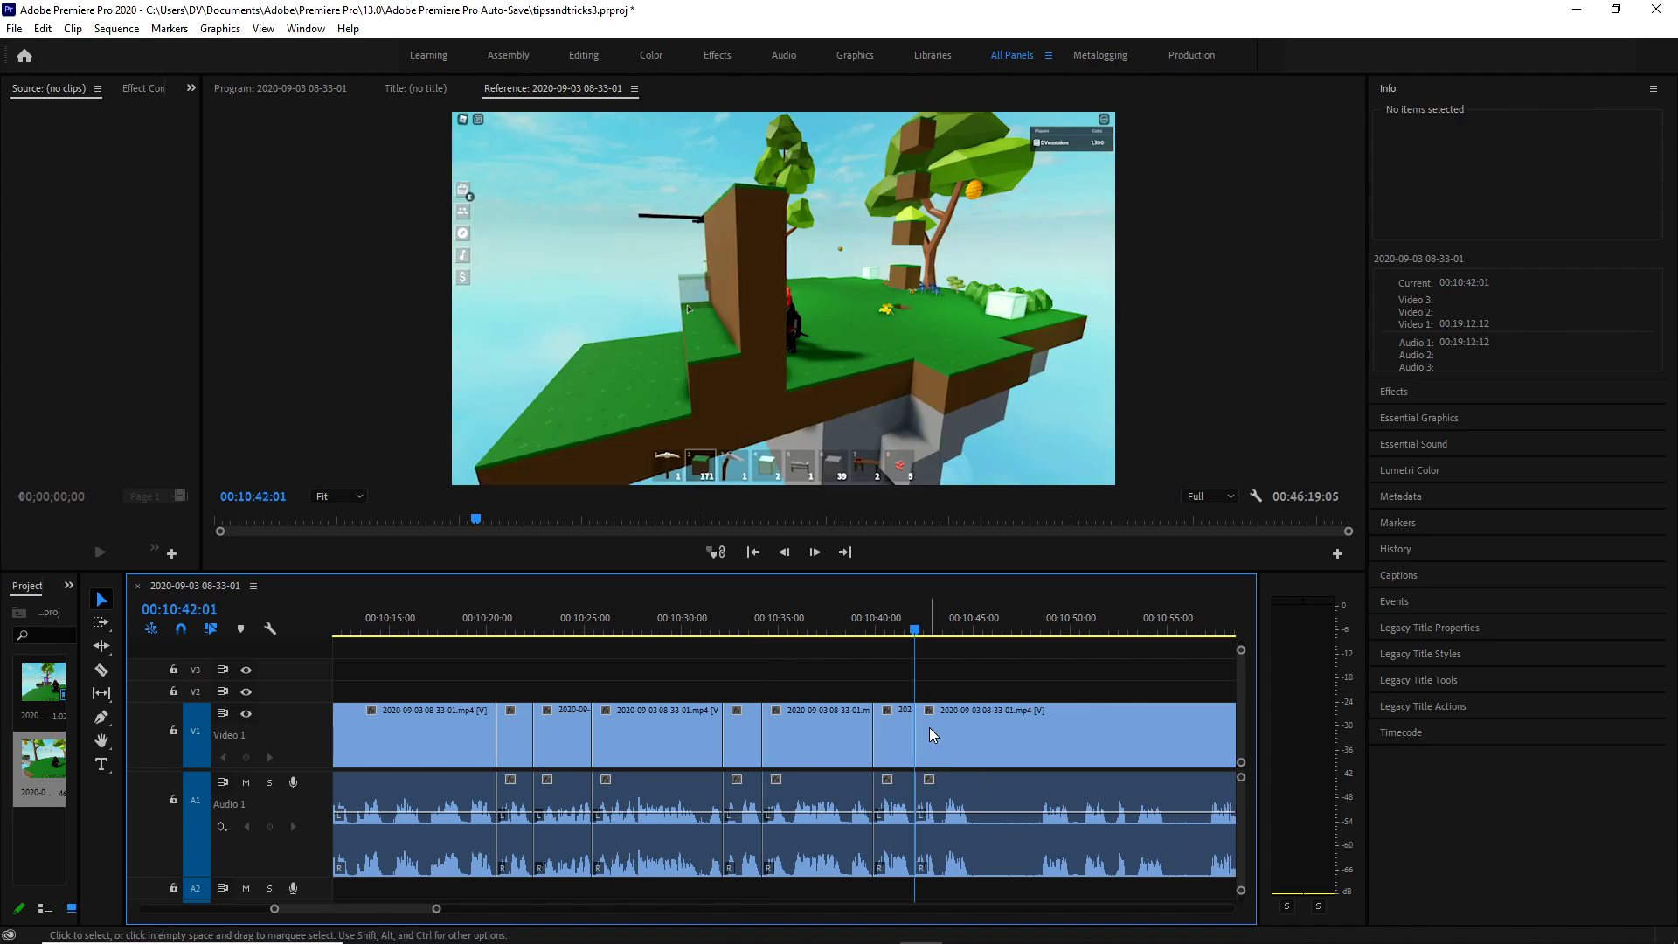
Cut out the silent part from 00:10:44:57 to about 00:10:48:27 and close the gap.
key(c)
click(972, 741)
click(1039, 738)
key(v)
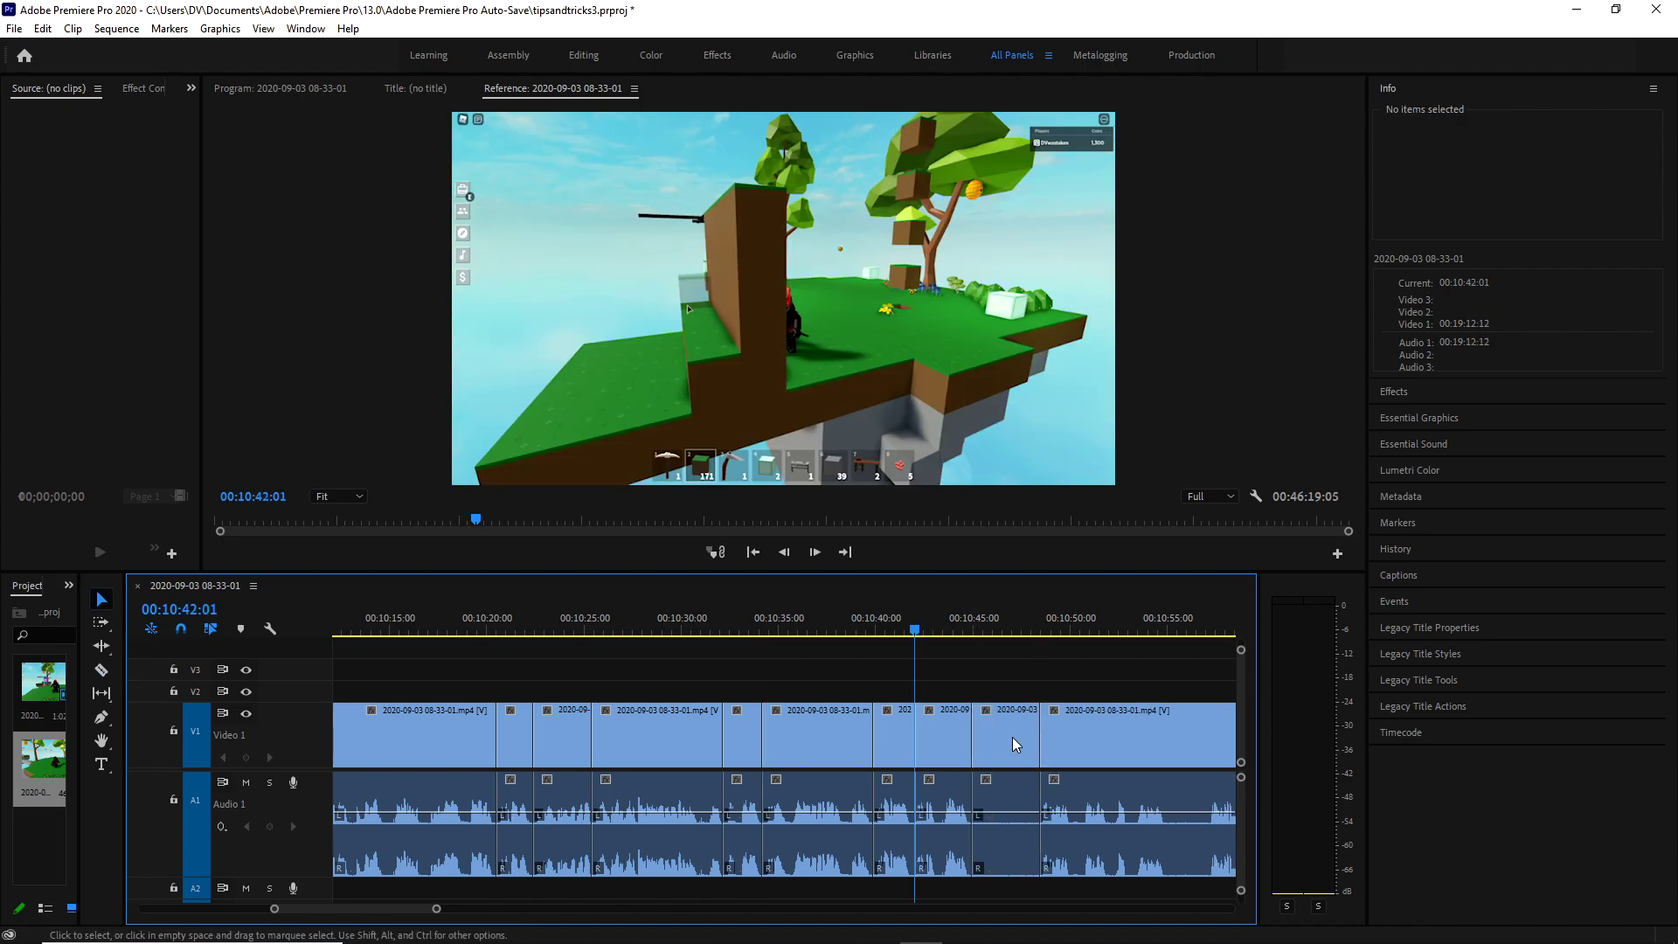
click(1010, 734)
key(shift+Delete)
key(Down)
Cut out the silent part from 00:10:51:28 to about 00:10:53:34 and close the gap.
scroll(999, 726, down, 2)
key(c)
click(967, 737)
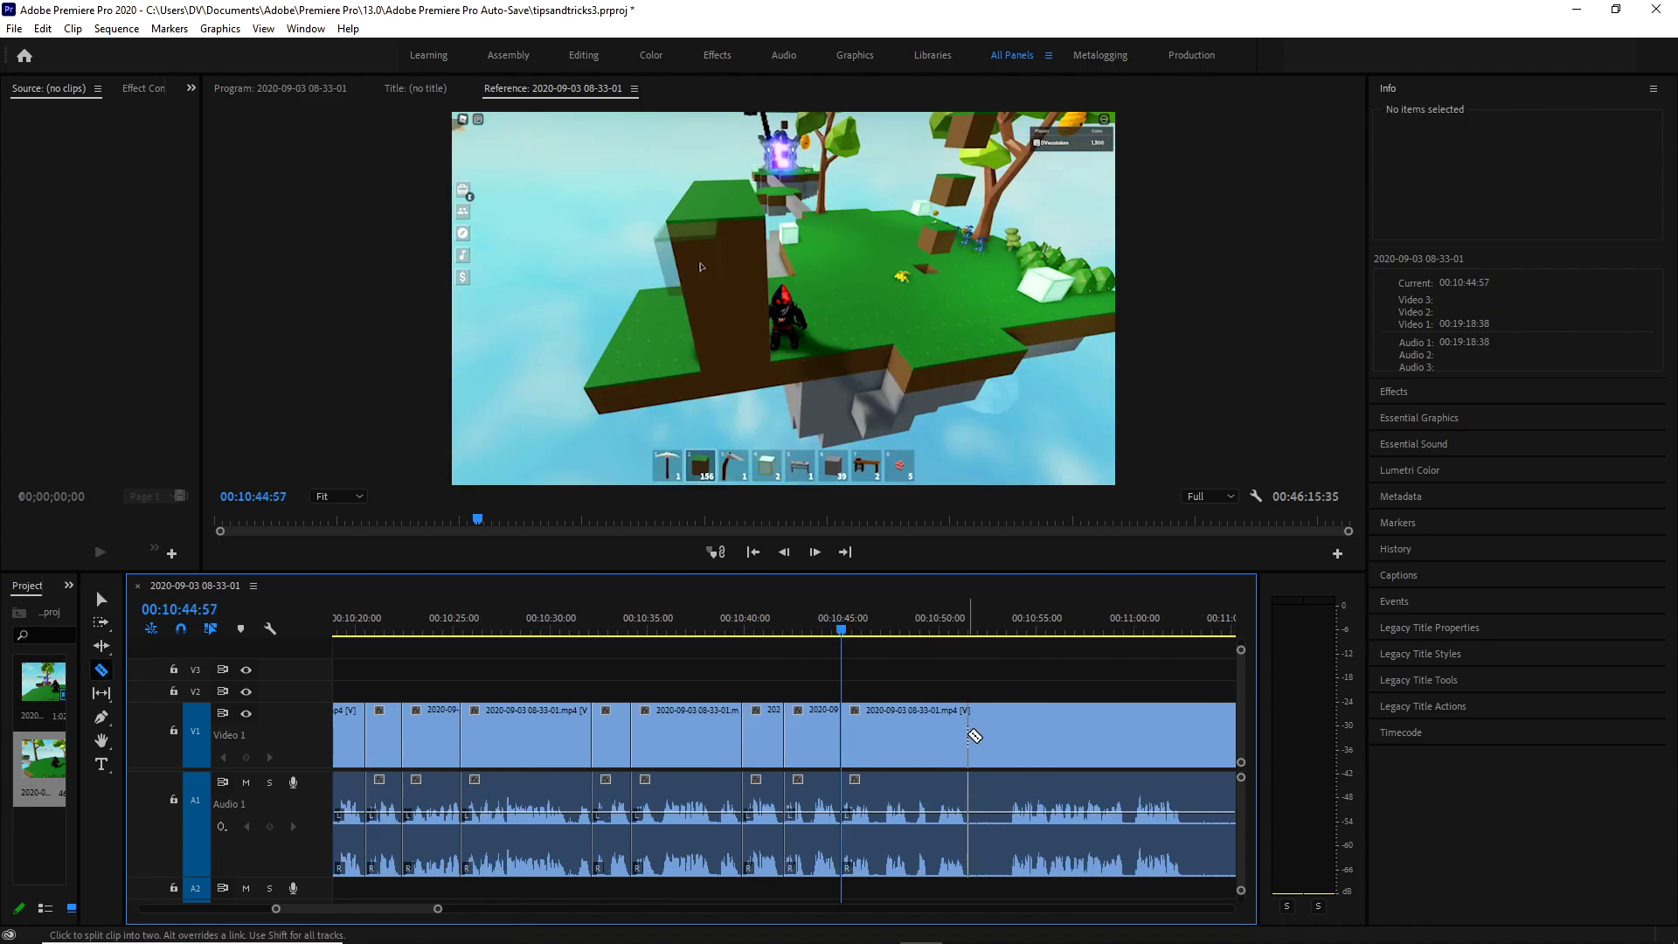
click(1005, 734)
key(v)
click(989, 726)
key(shift+Delete)
key(Down)
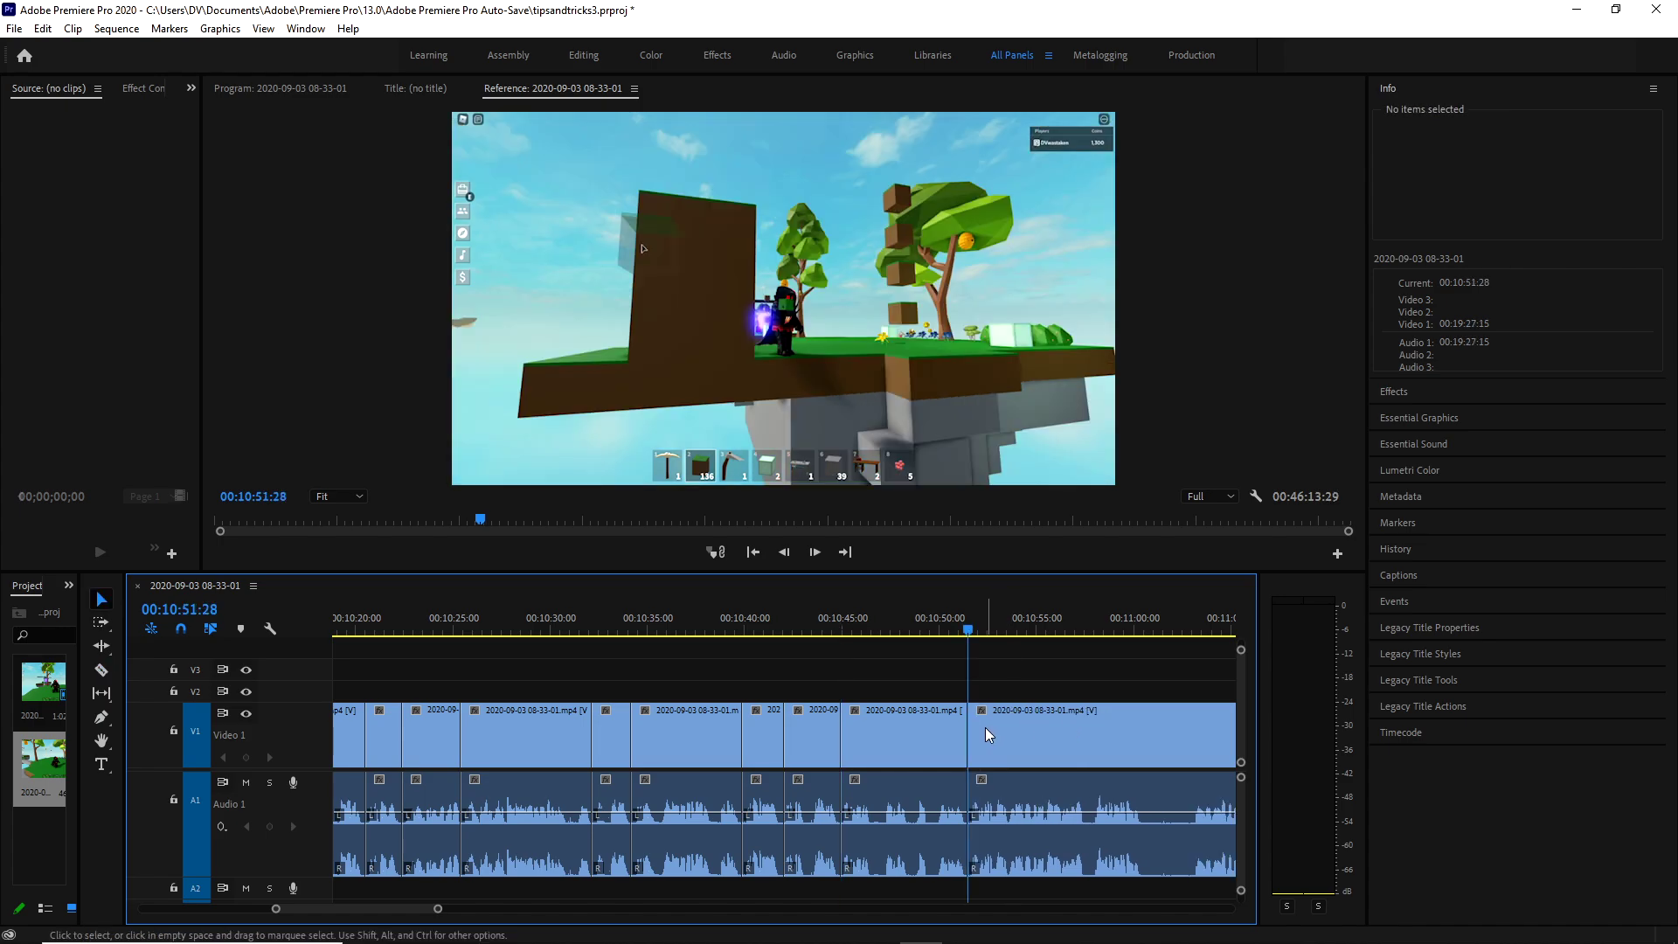
Cut out the short silent part from 00:10:46:31 to about 00:10:47:06 and close the gap.
scroll(984, 727, down, 2)
key(c)
click(767, 739)
key(v)
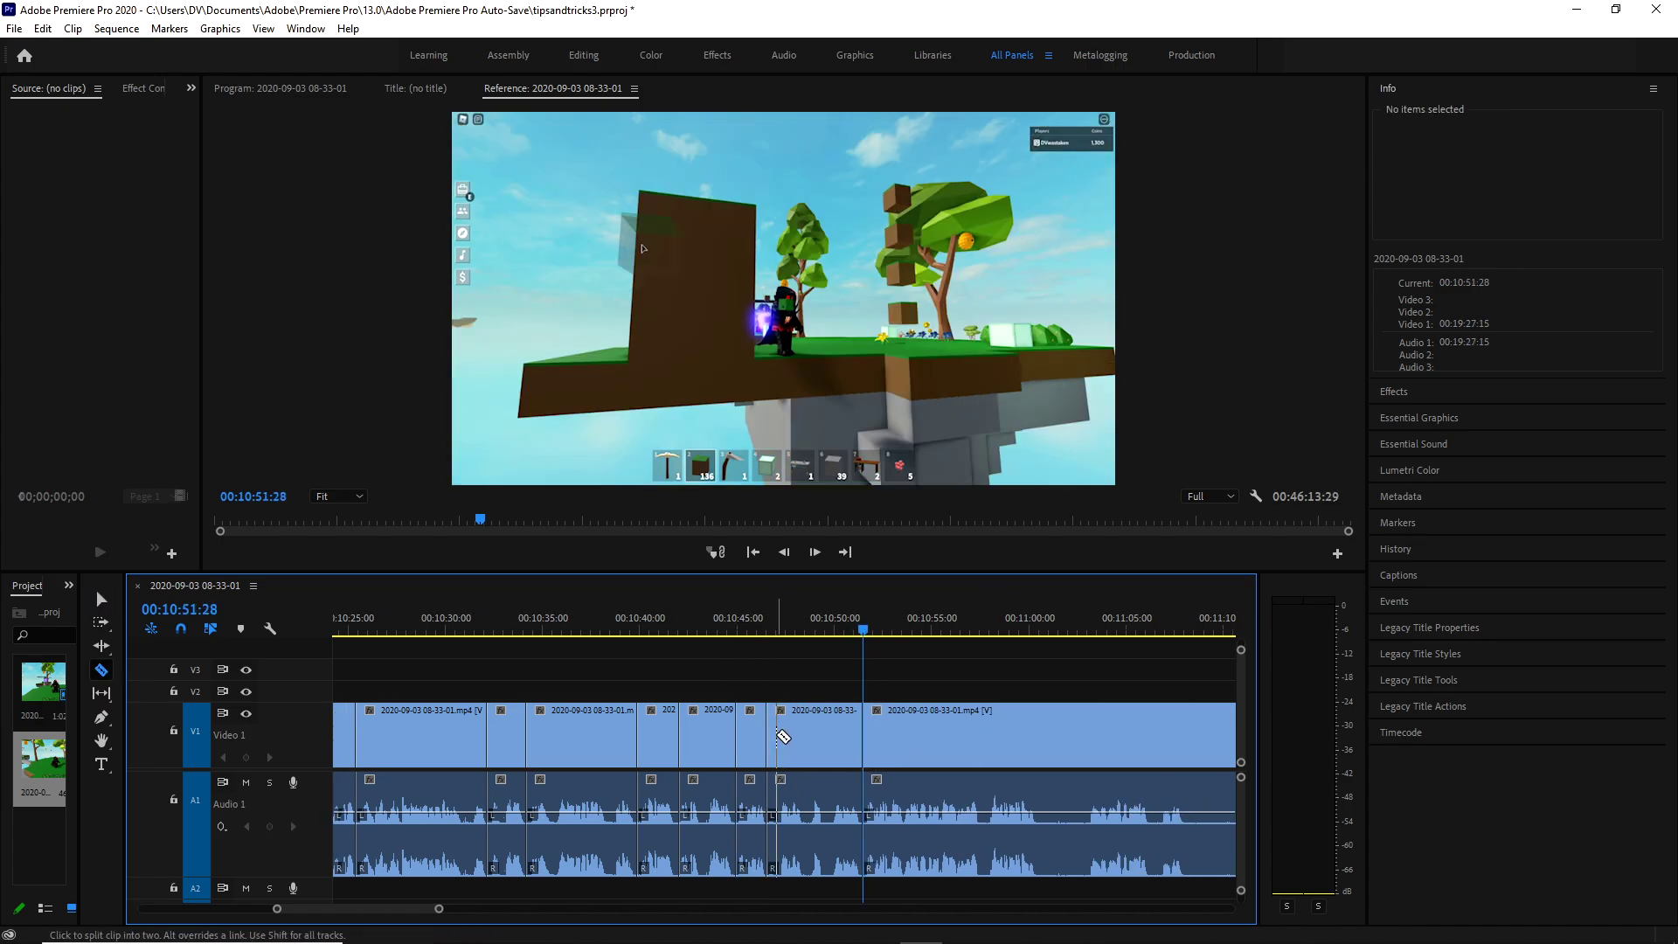
click(772, 730)
key(shift+Delete)
key(Up)
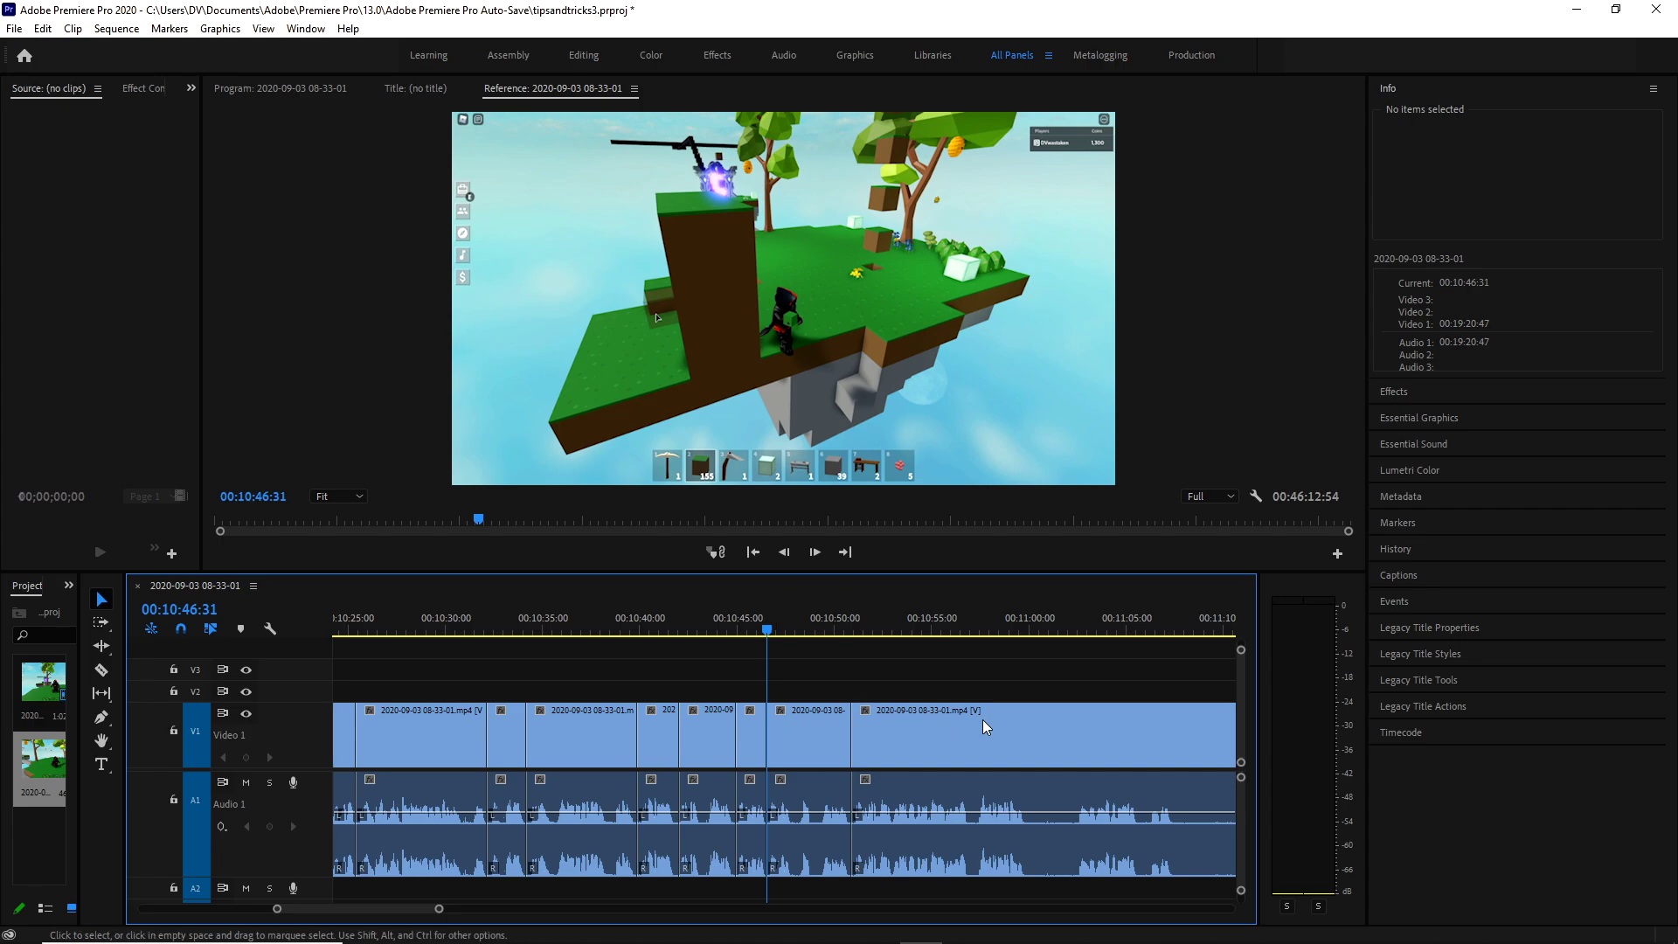
Cut out the silent part from 00:10:59:54 to about 00:11:02:23 and close the gap.
key(c)
click(1028, 734)
click(1075, 739)
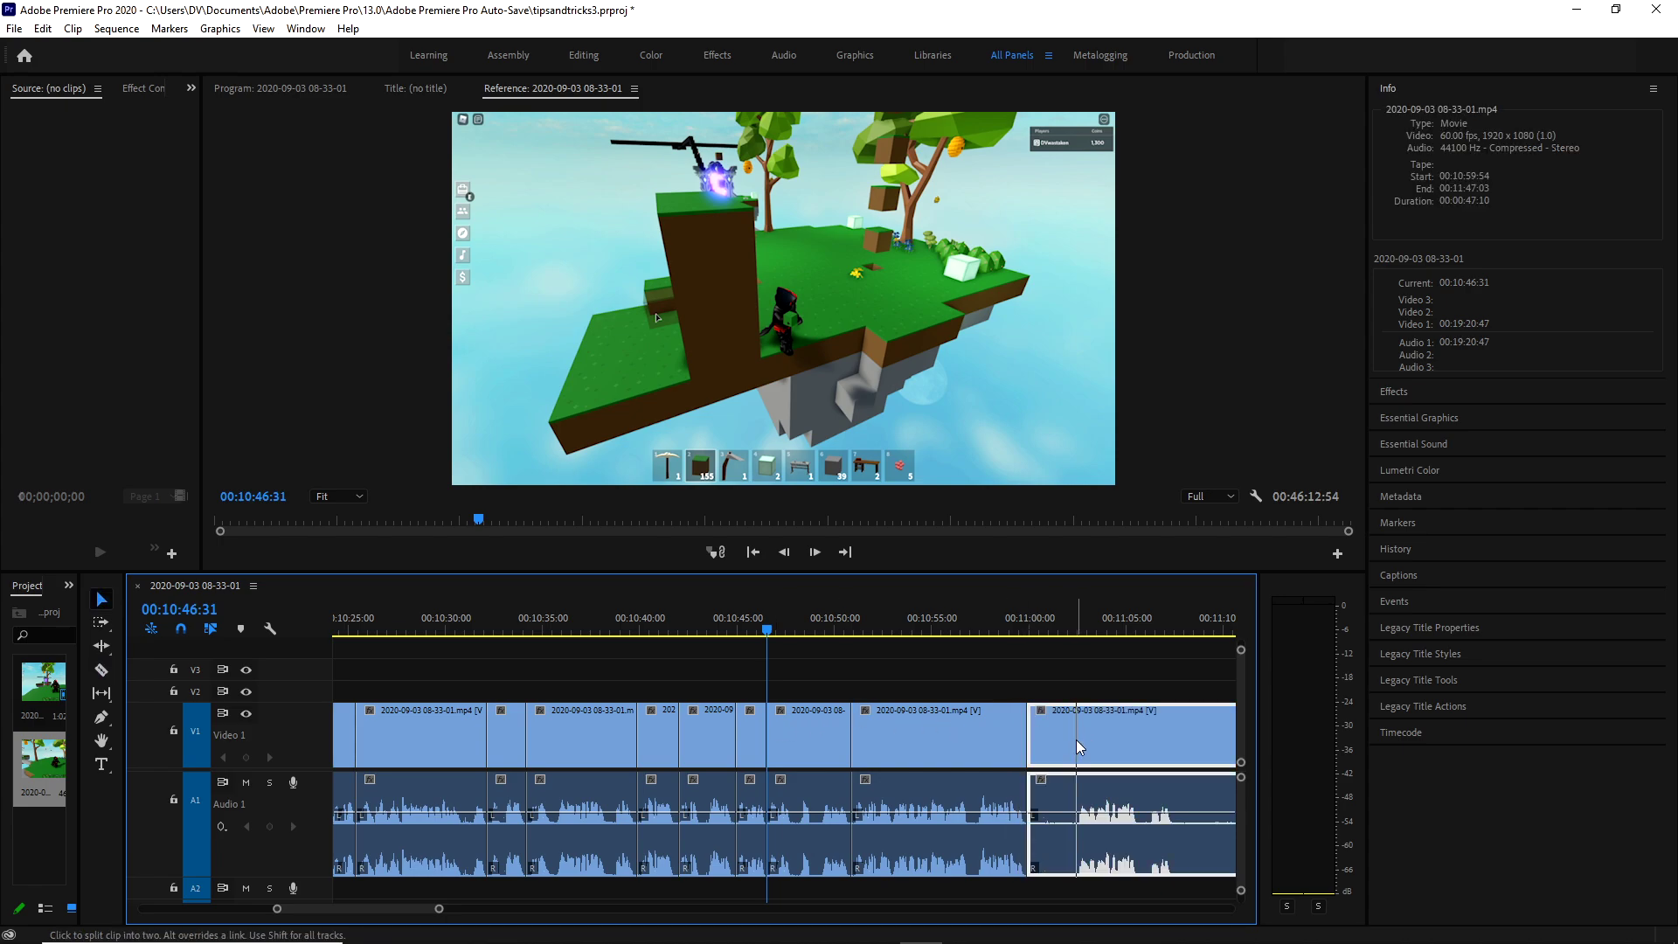
key(v)
click(1061, 734)
key(shift+Delete)
key(Down)
key(Down)
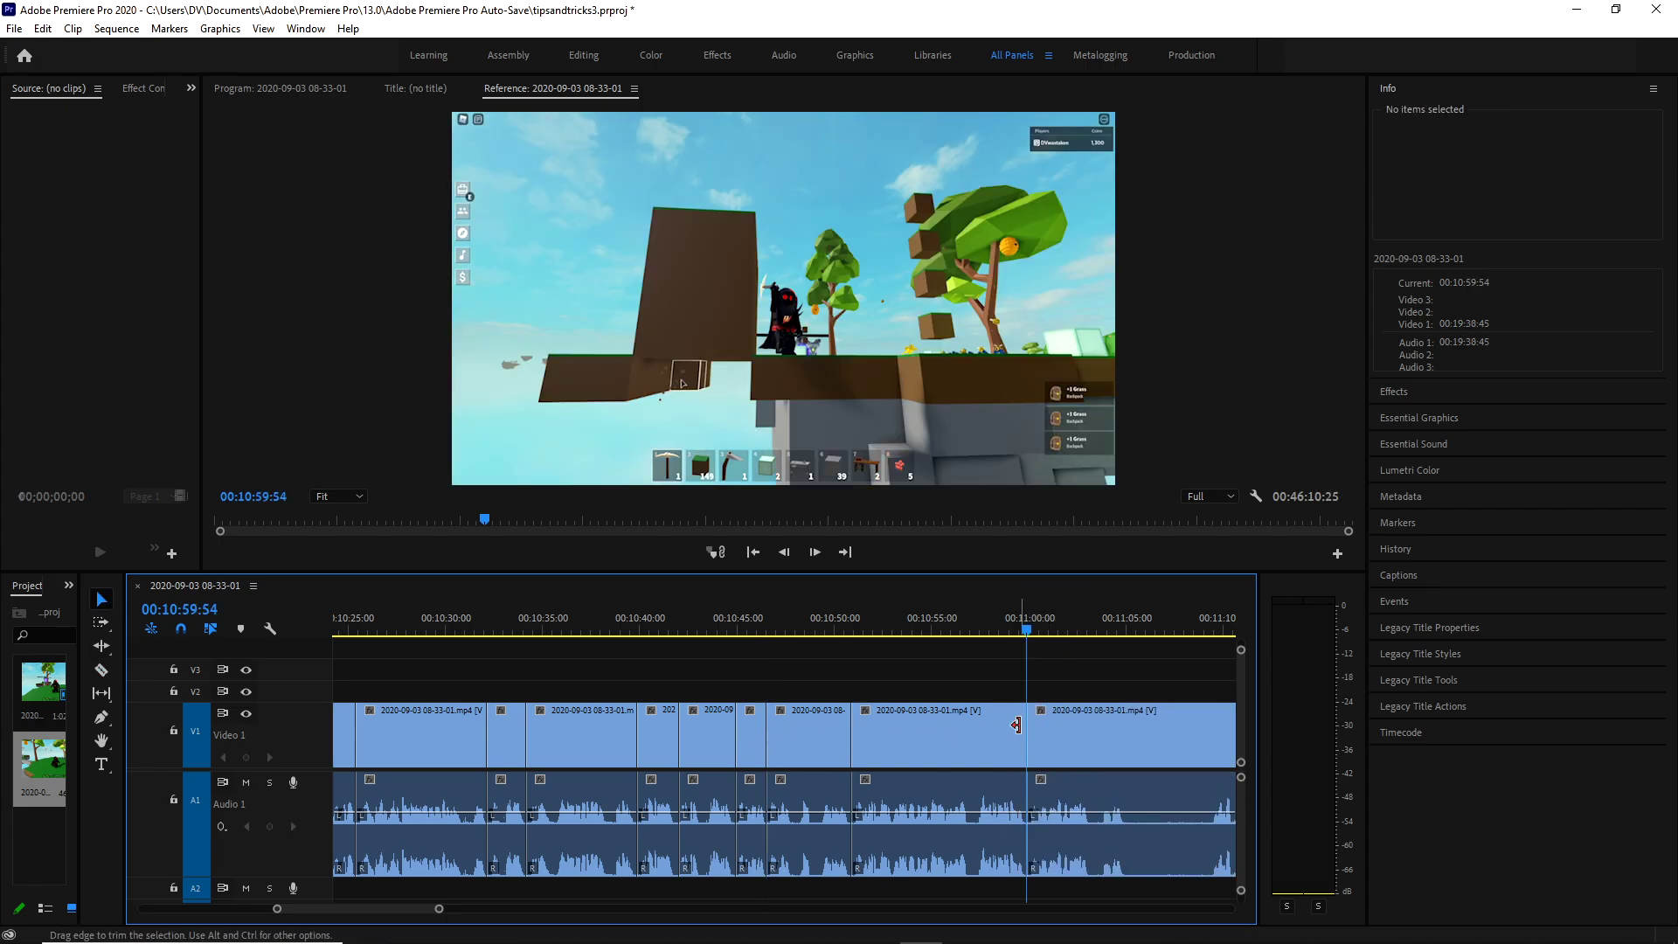
Cut out the silent part from 00:11:04:54 to 00:11:09:17 and close the gap.
scroll(1047, 732, down, 3)
key(c)
click(996, 738)
click(1079, 739)
key(v)
click(1058, 741)
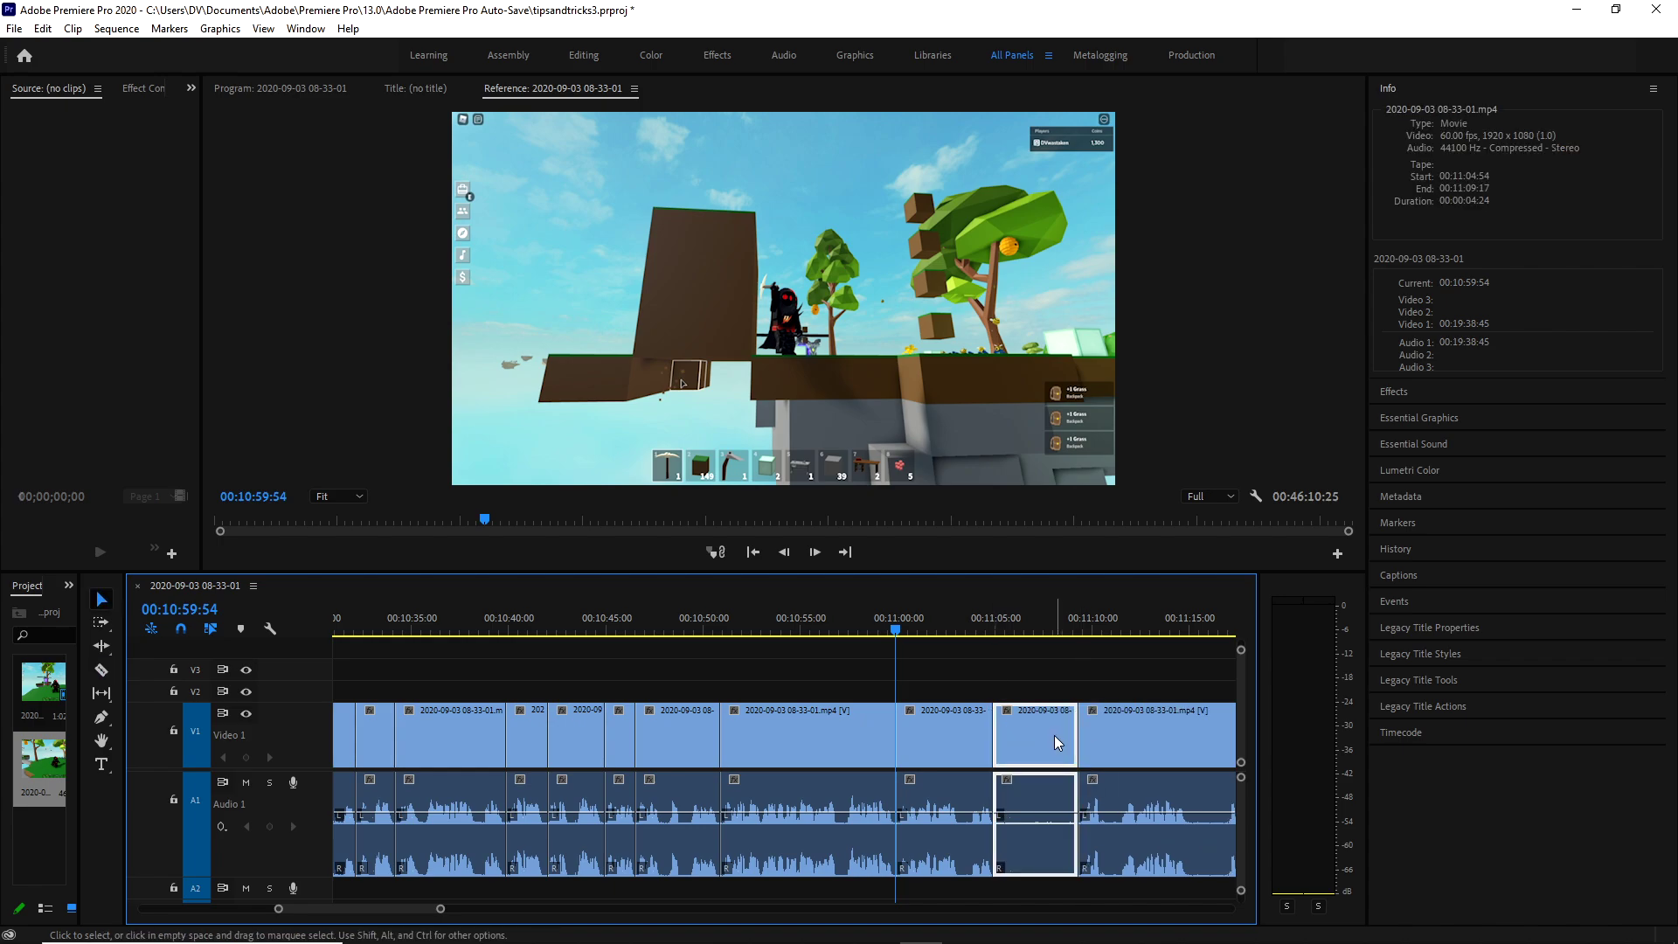
key(shift+Delete)
key(Down)
Cut out the silent part from 00:11:10:33 to about 00:11:12:27 and close the gap.
scroll(1020, 752, down, 3)
key(c)
click(922, 745)
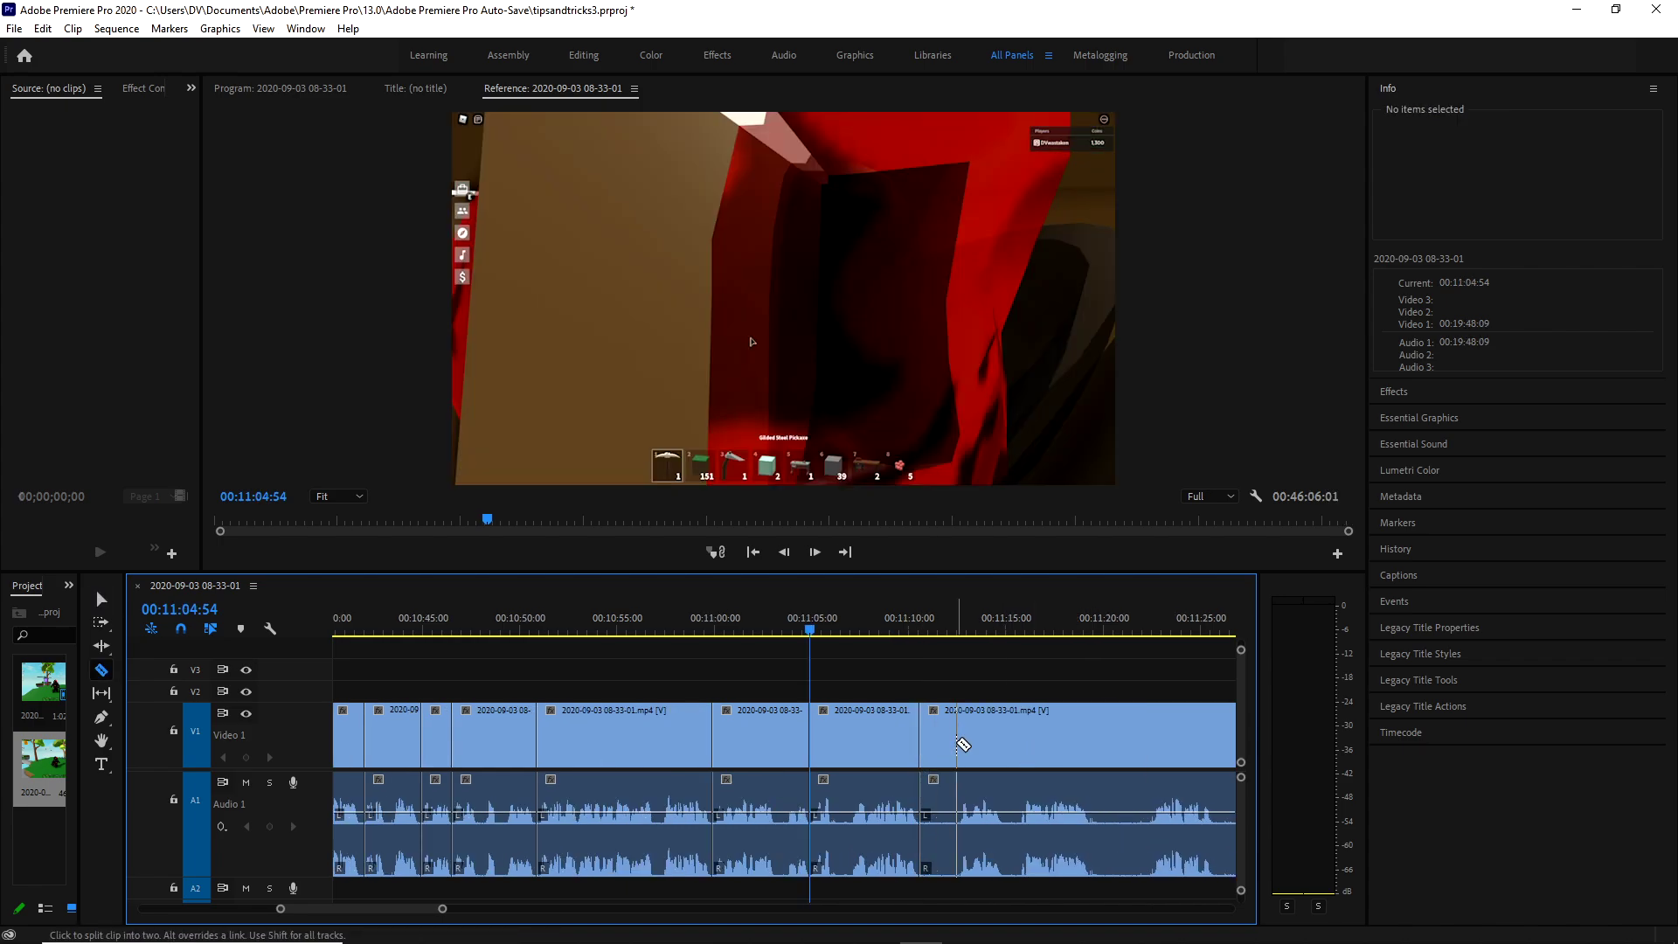
click(958, 741)
key(v)
click(938, 738)
key(shift+Delete)
key(Down)
Cut out the short silent part from 00:11:06:04 to about 00:11:07:03 and close the gap.
key(c)
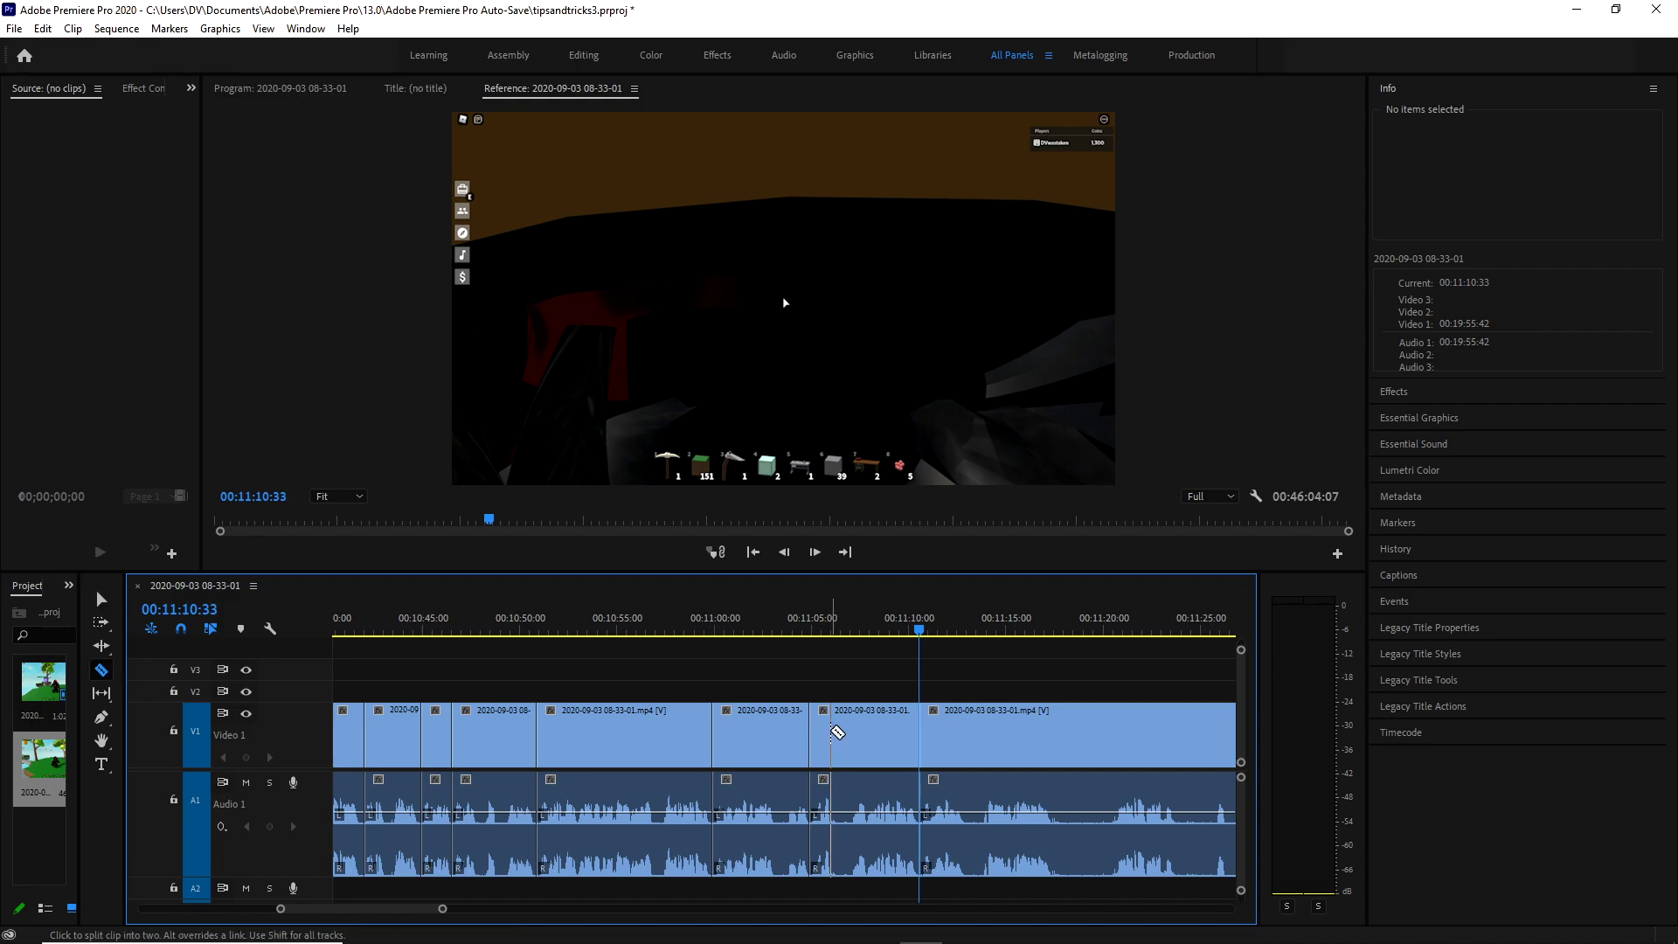
click(832, 734)
click(850, 734)
key(v)
click(840, 738)
key(shift+Delete)
key(Up)
key(Up)
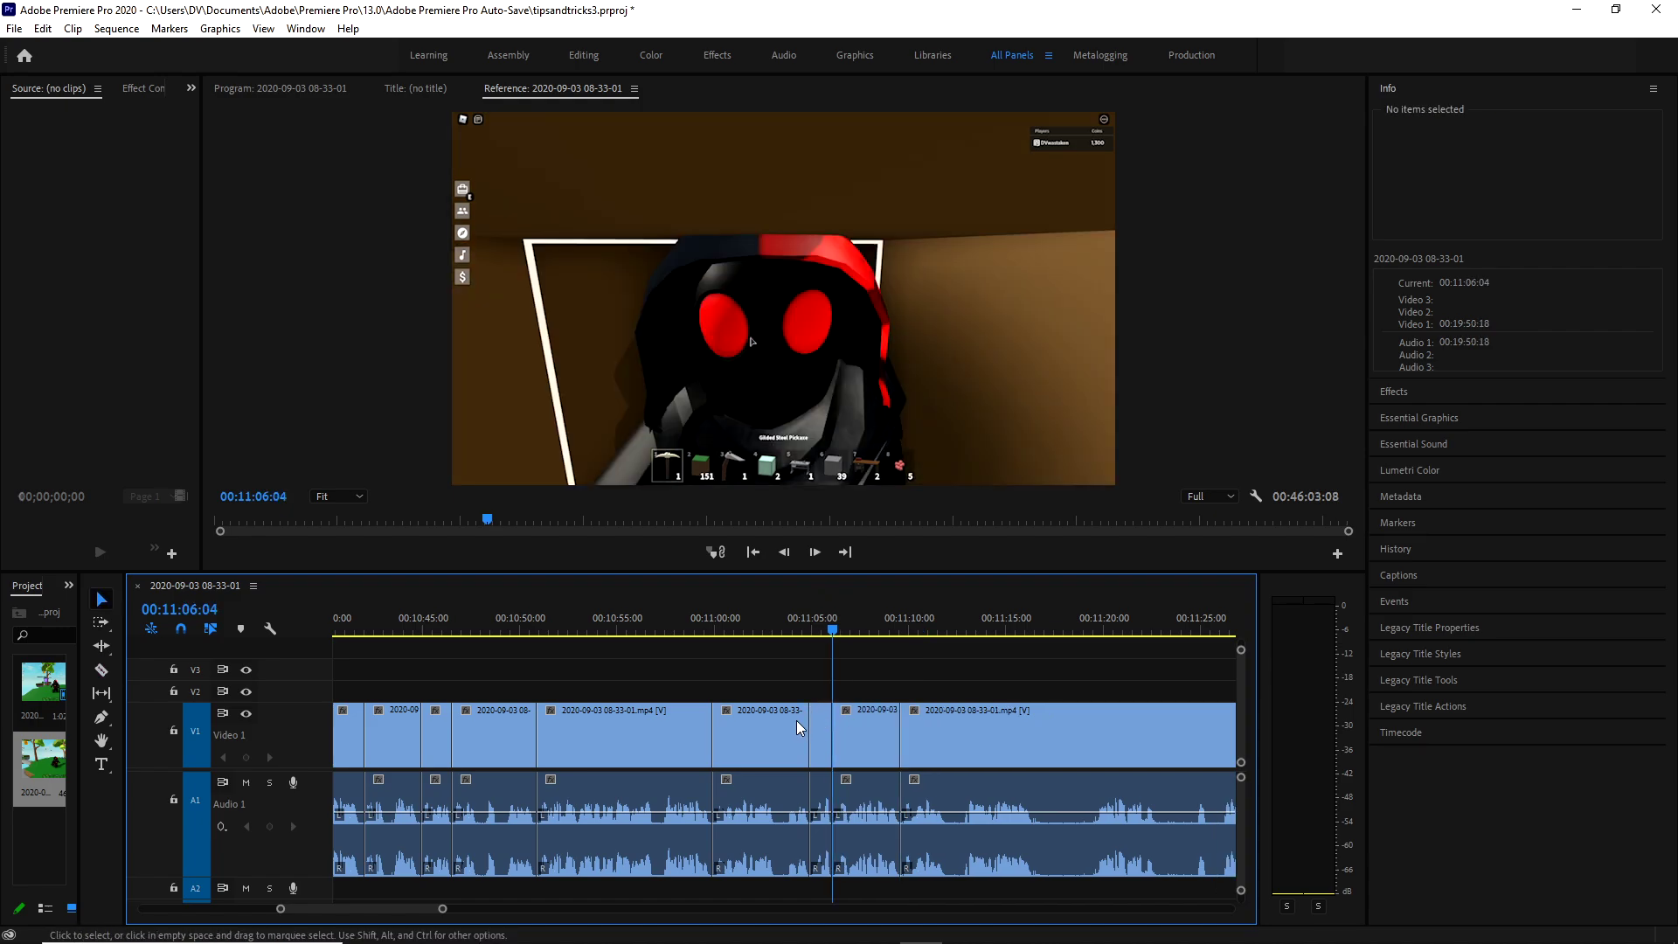
Cut out the short silent part from 00:11:03:06 to about 00:11:03:44 and close the gap.
key(c)
click(774, 718)
click(786, 719)
key(v)
click(783, 720)
key(shift+Delete)
key(Up)
key(Up)
key(Up)
Cut out the short silent part from 00:11:11:19 to 00:11:12:04 and close the gap.
key(c)
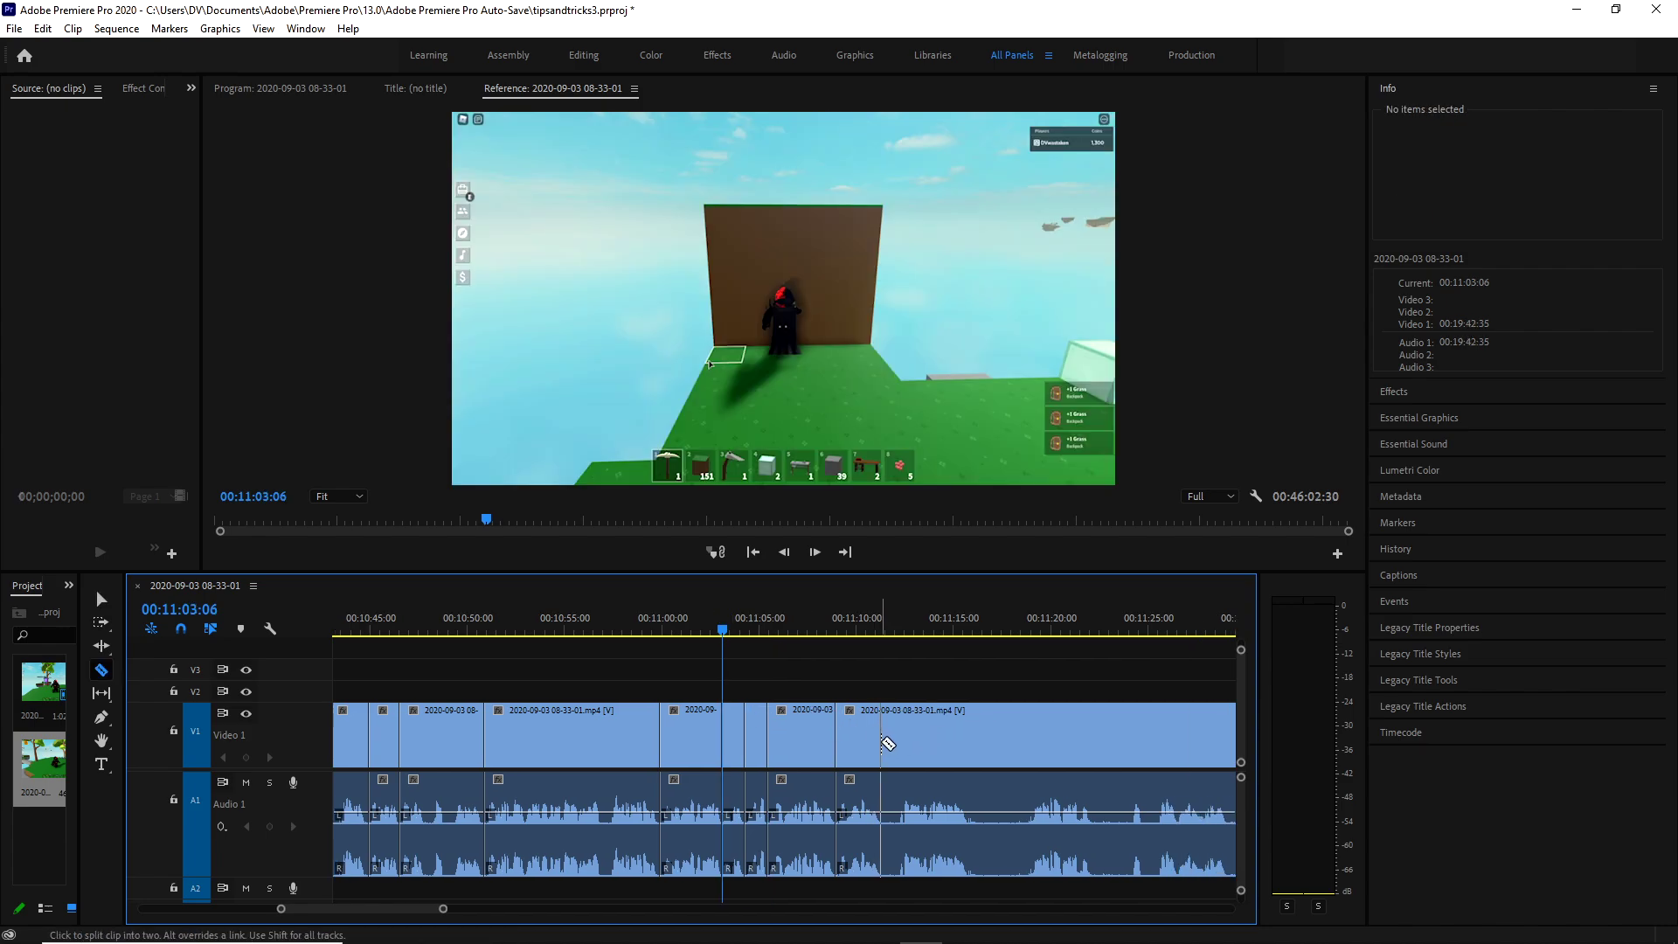
click(882, 743)
click(897, 741)
key(v)
click(888, 741)
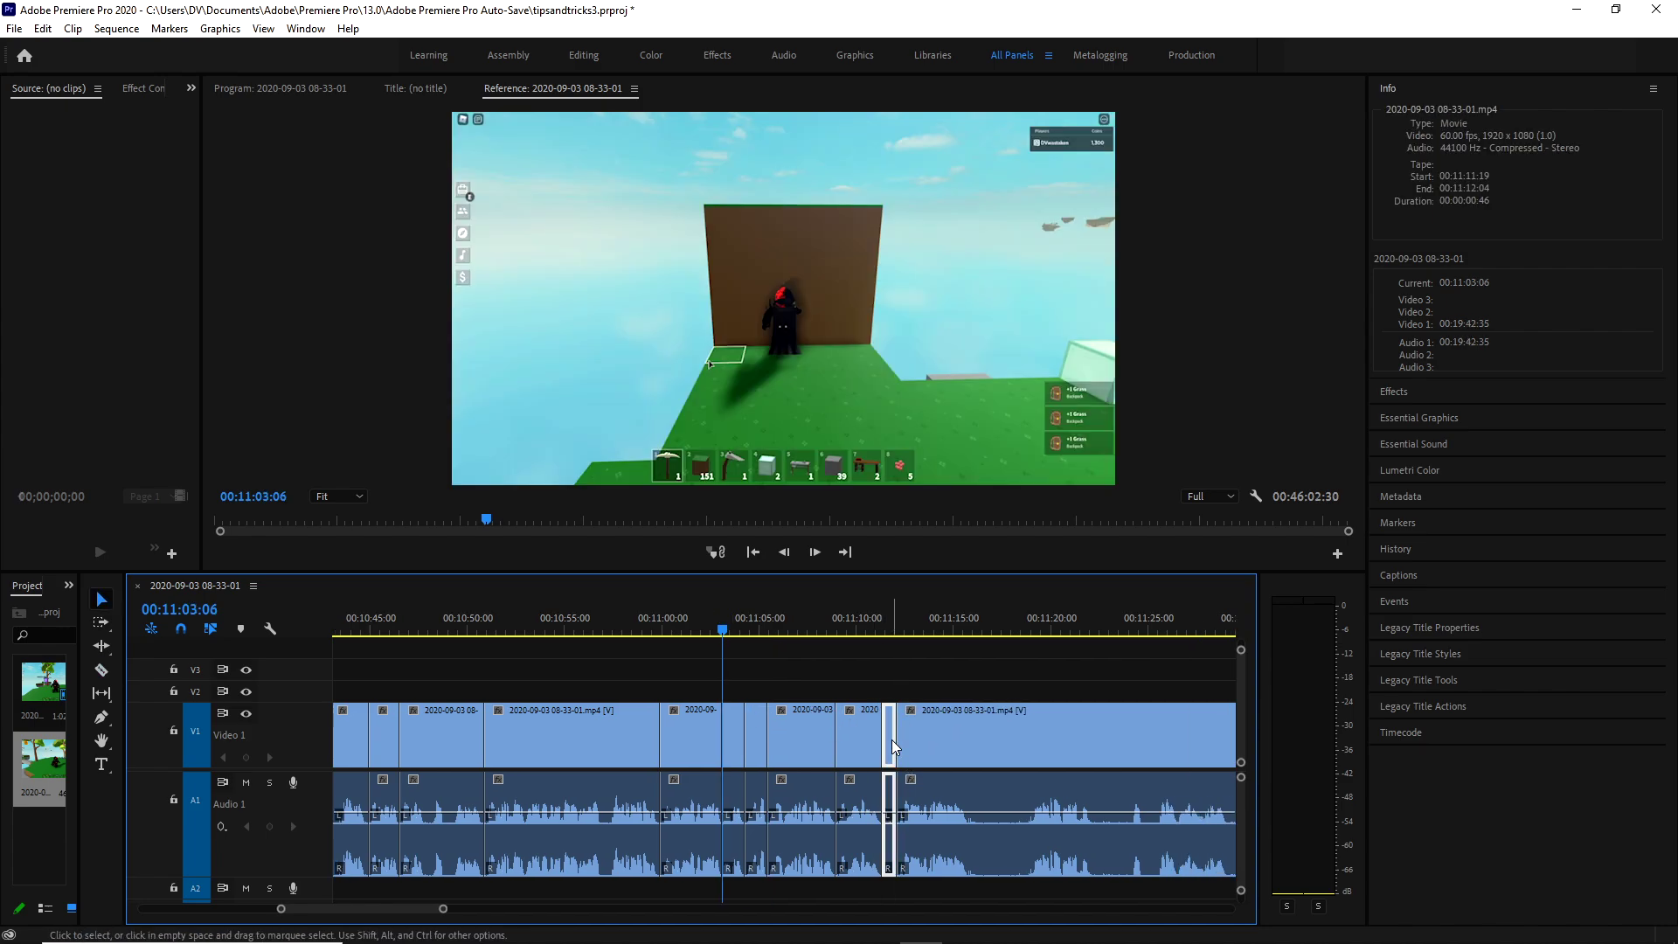
key(shift+Delete)
key(Down)
key(Down)
key(Down)
key(Down)
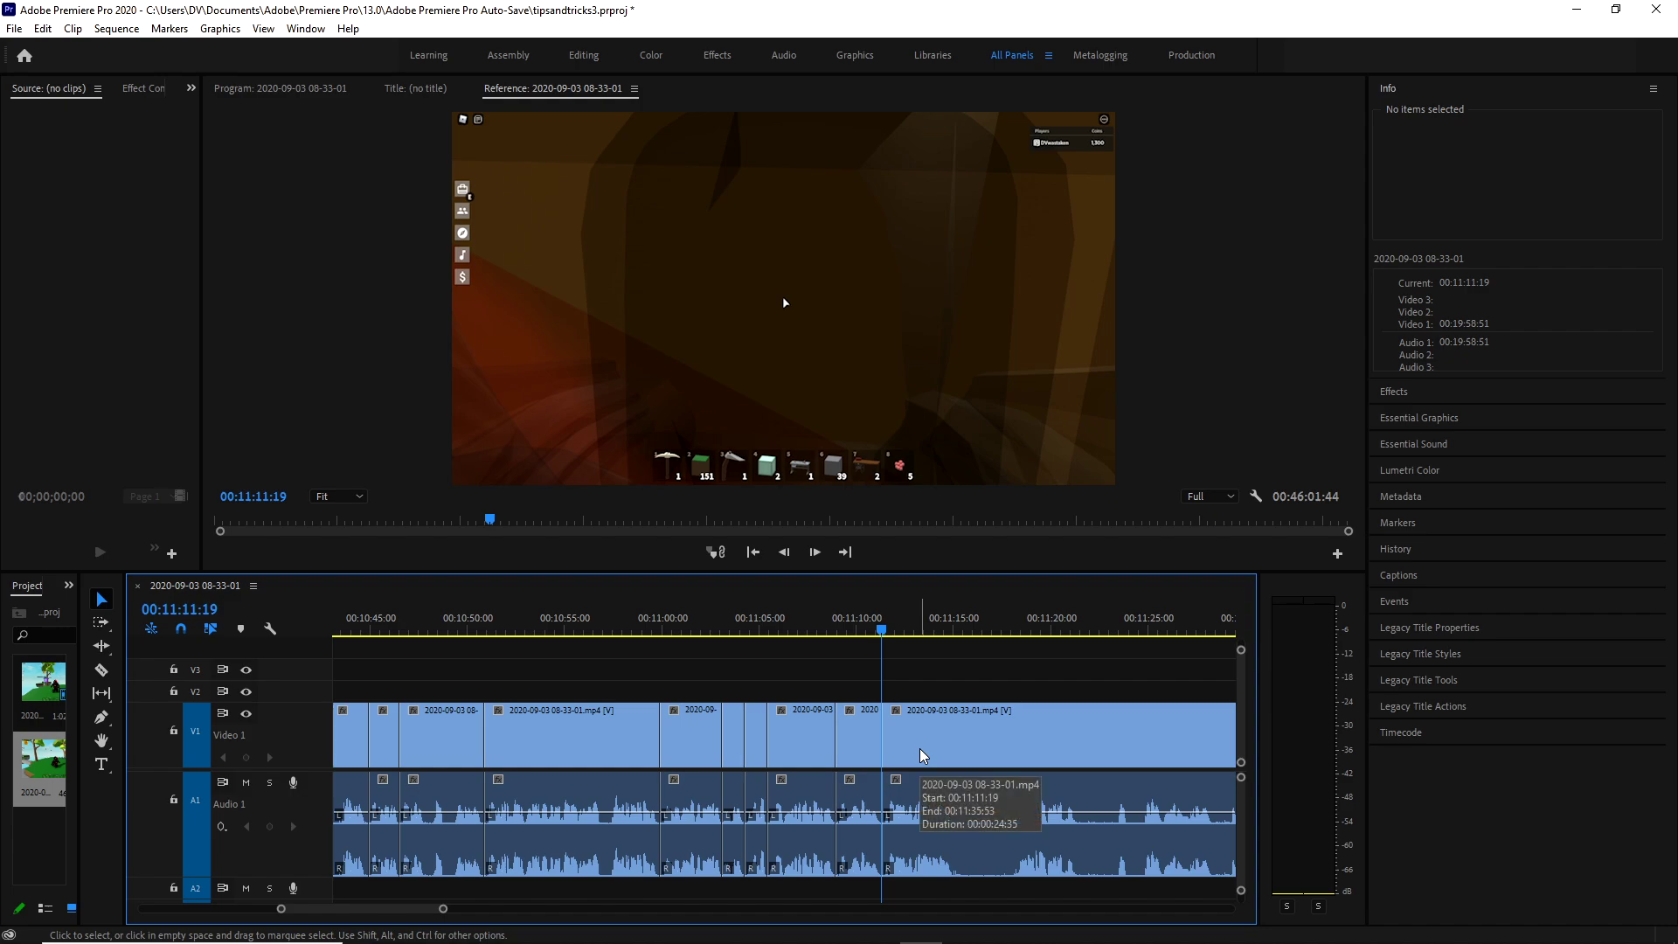
Cut out the silent part from 00:11:14:57 to about 00:11:18:09 and close the gap.
key(c)
click(953, 725)
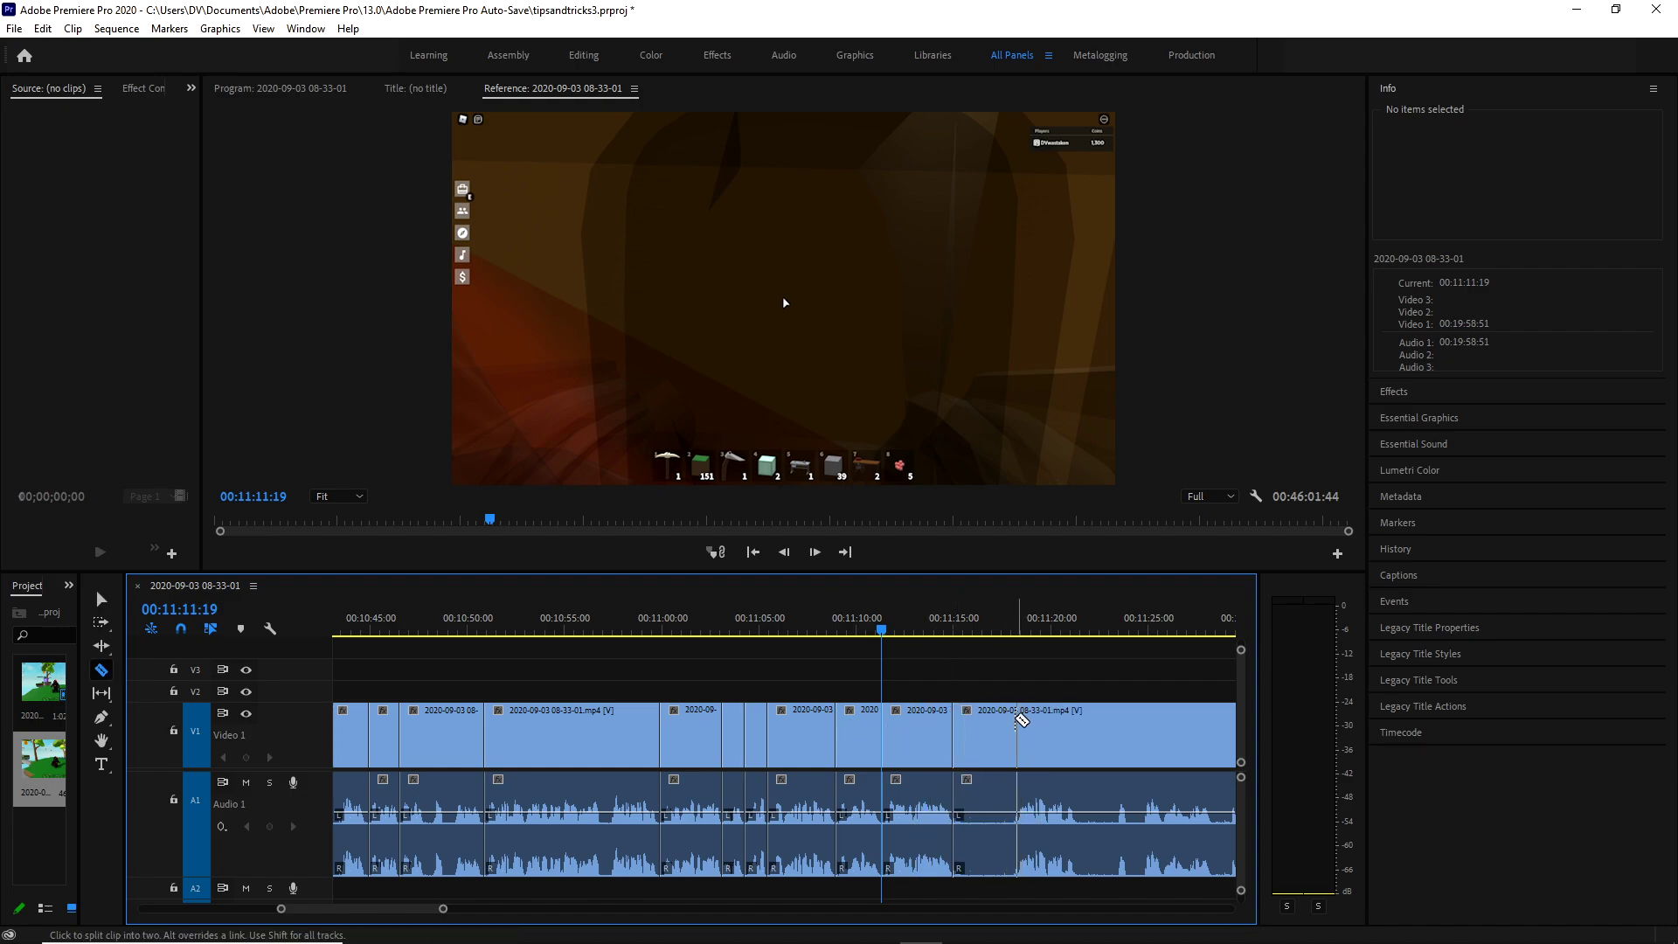
click(1017, 725)
key(v)
click(988, 725)
key(shift+Delete)
scroll(979, 727, down, 5)
Cut out the two silent parts between 00:11:18:22 and about 00:11:21:31, keeping the short speech between them, and close the gaps.
key(c)
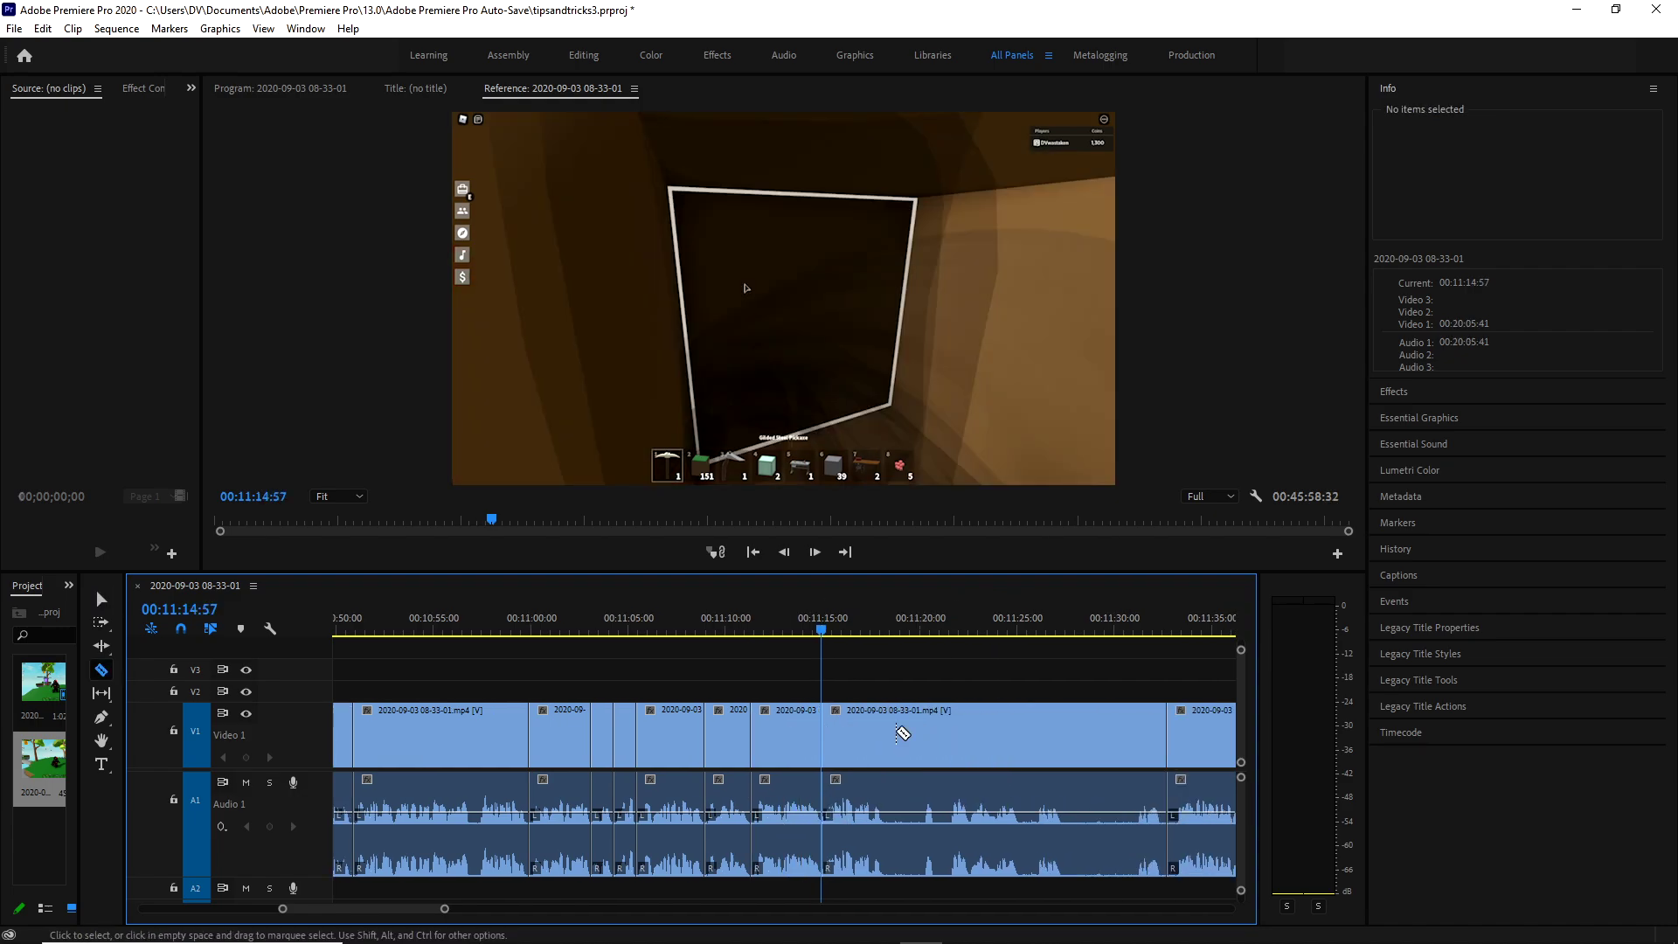
click(888, 738)
click(921, 741)
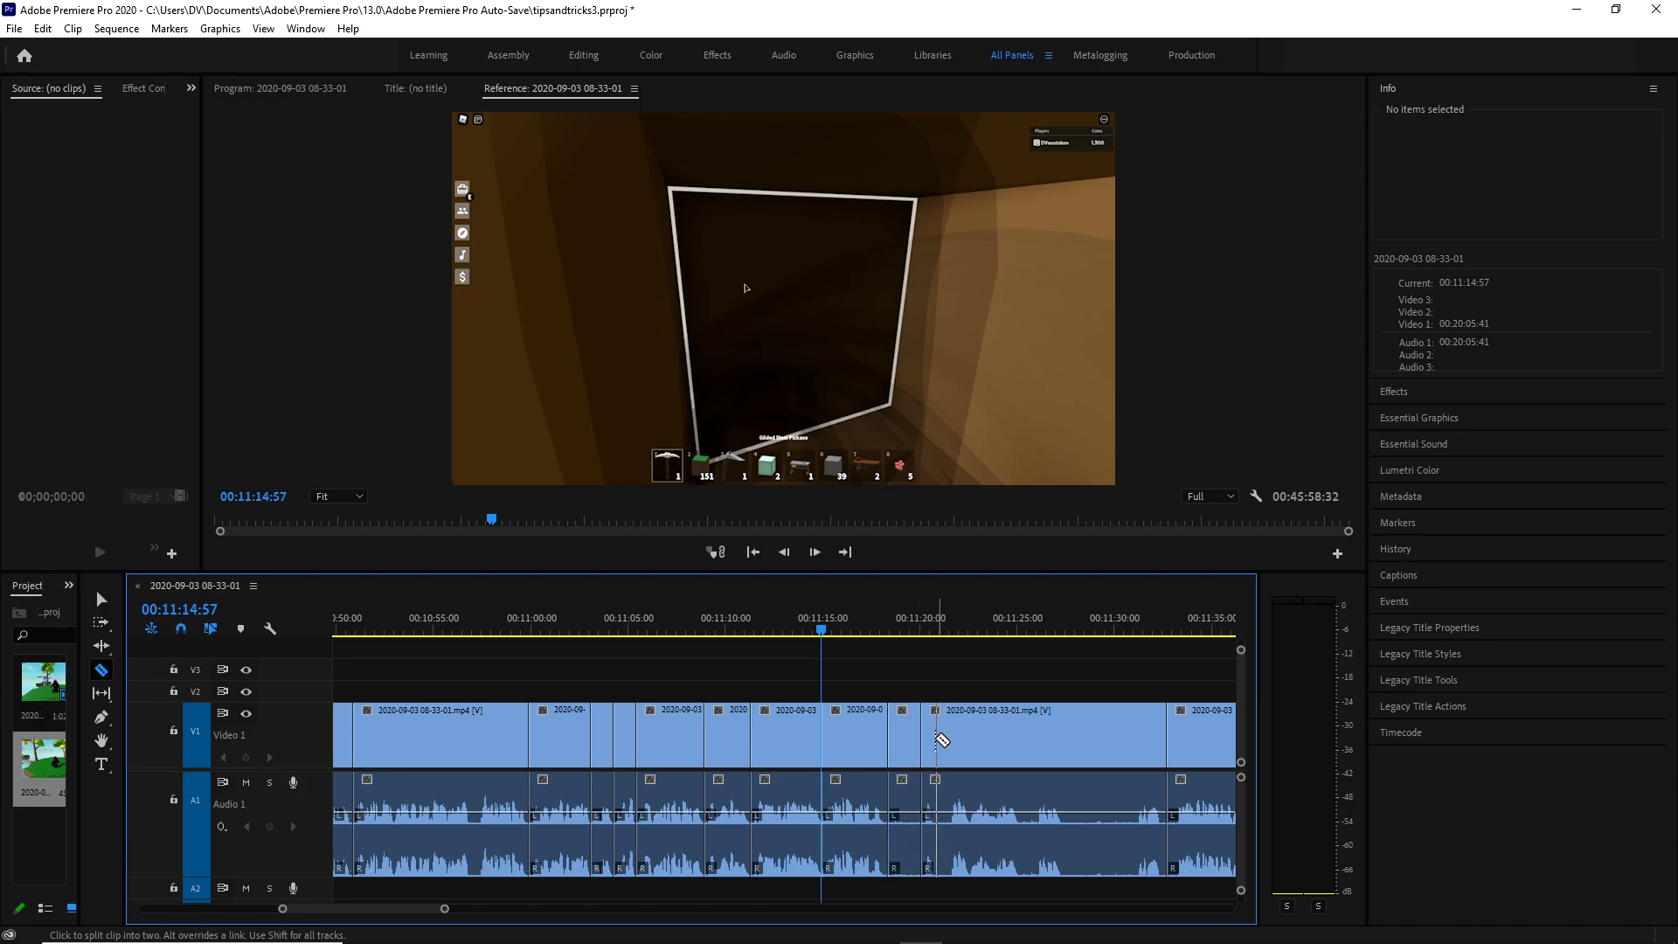
click(950, 738)
key(v)
click(939, 734)
shift+click(897, 739)
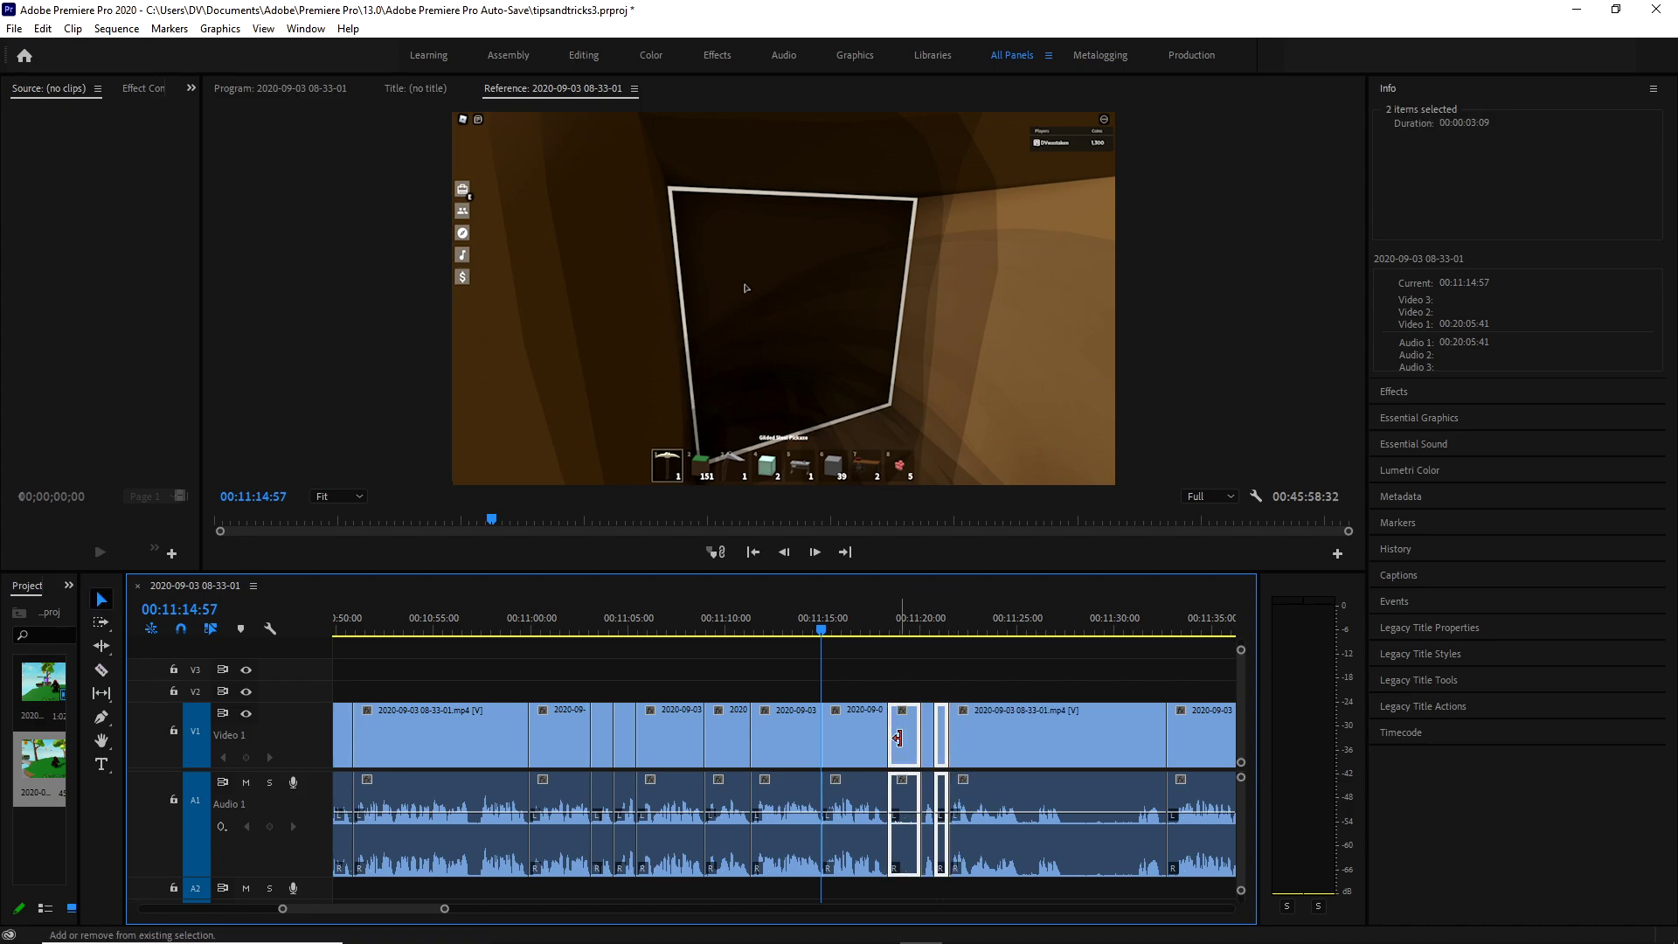
key(shift+Delete)
key(Down)
Cut out the short silent part at 00:11:22:38 and the longer one from about 00:11:25:00 to 00:11:28:45, closing both gaps.
key(c)
click(971, 734)
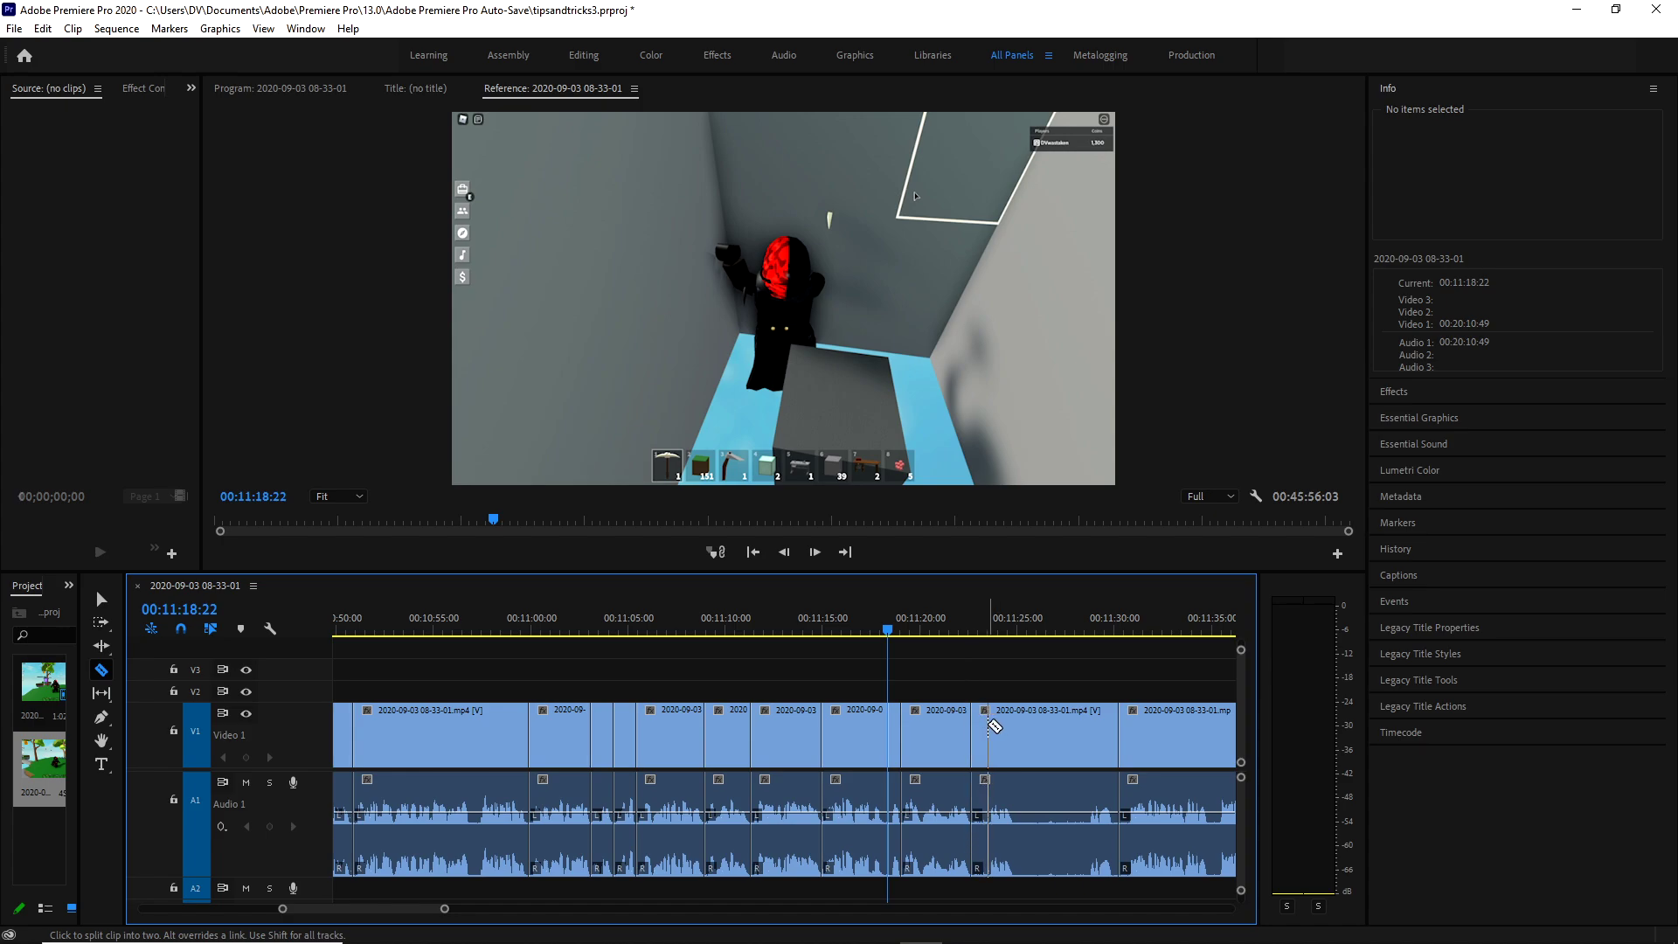
click(988, 734)
click(1016, 734)
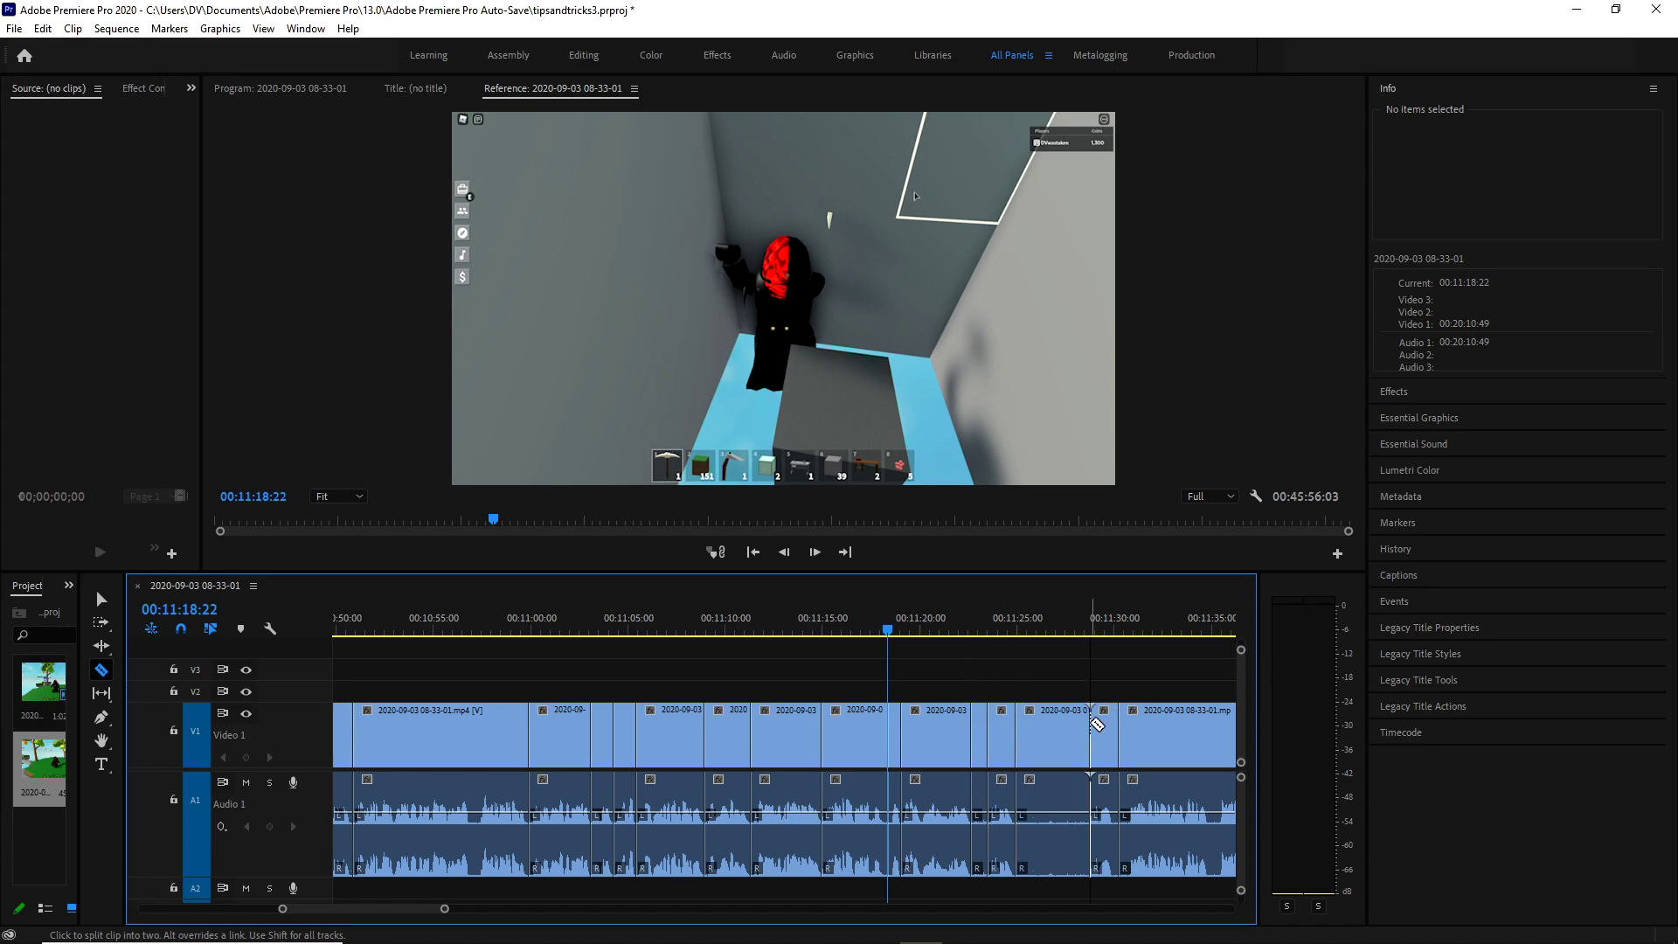
key(v)
click(1075, 724)
shift+click(980, 727)
key(shift+Delete)
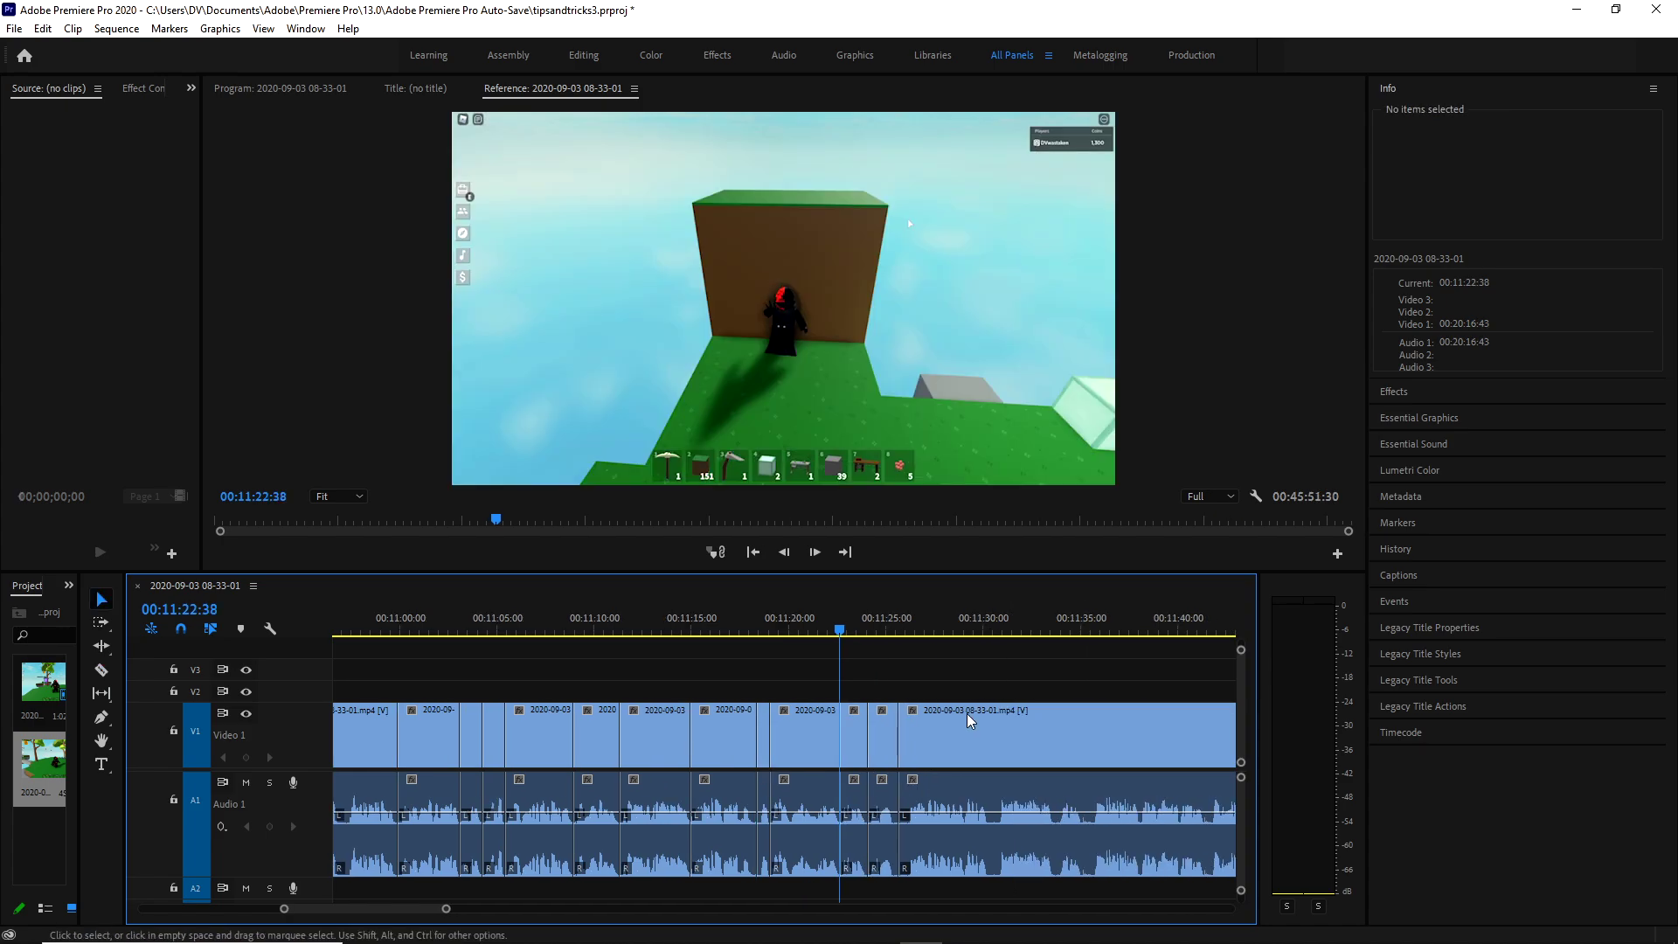
Cut out the short silent parts starting at 00:11:30:11 and 00:11:34:30 and close both gaps.
key(c)
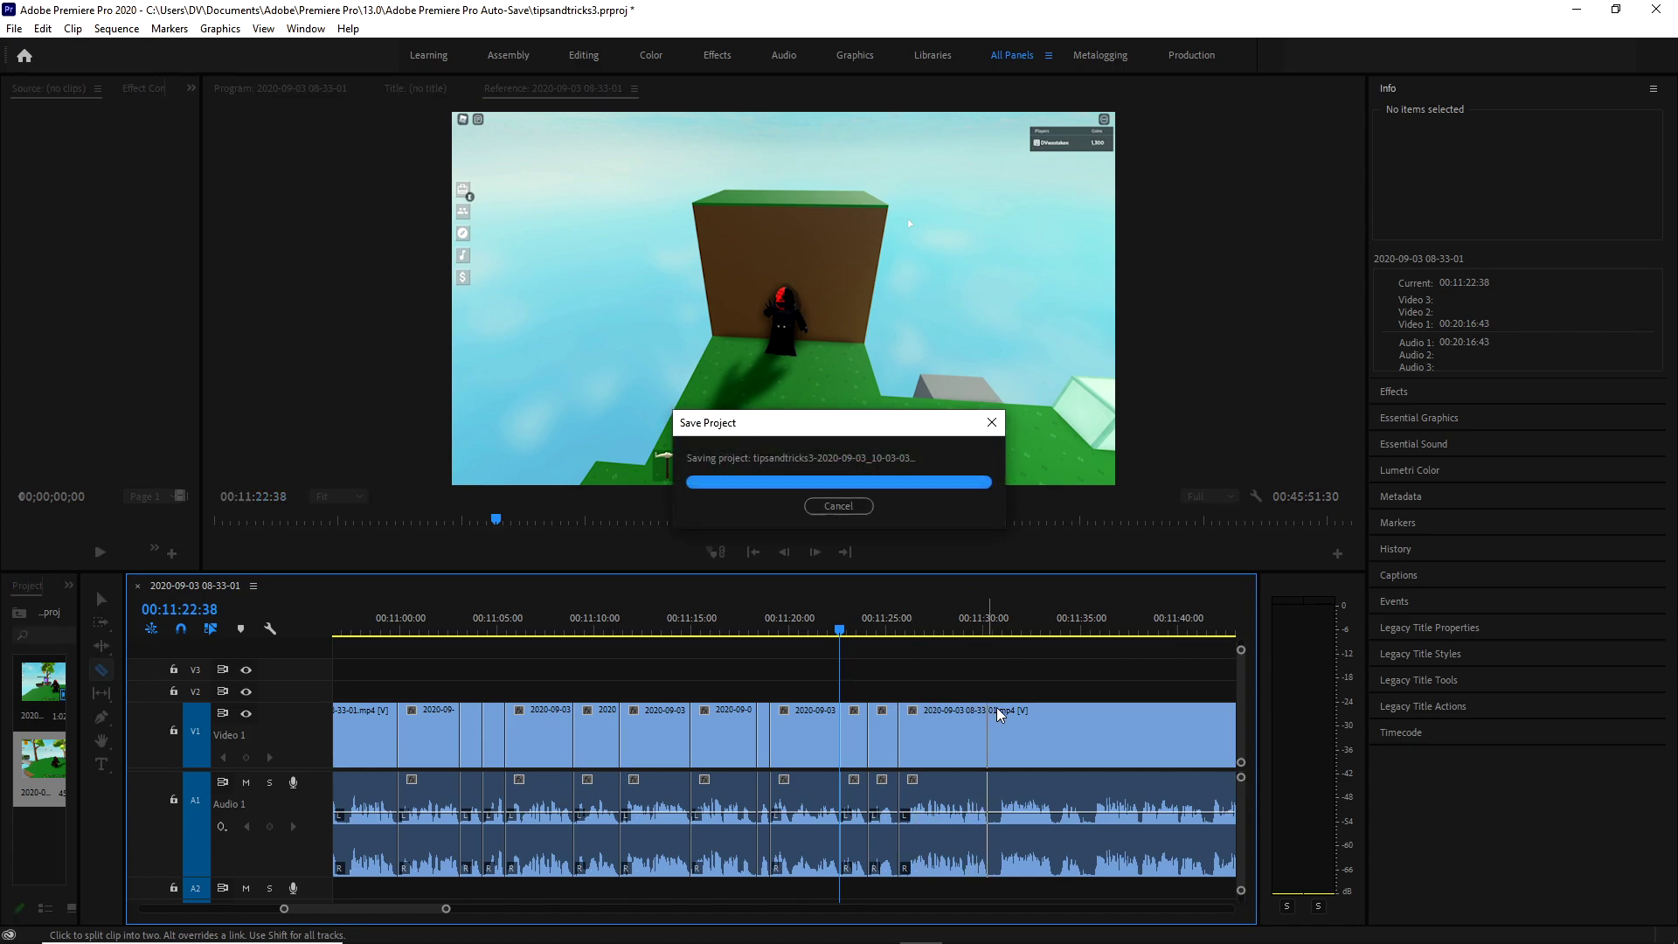
click(999, 710)
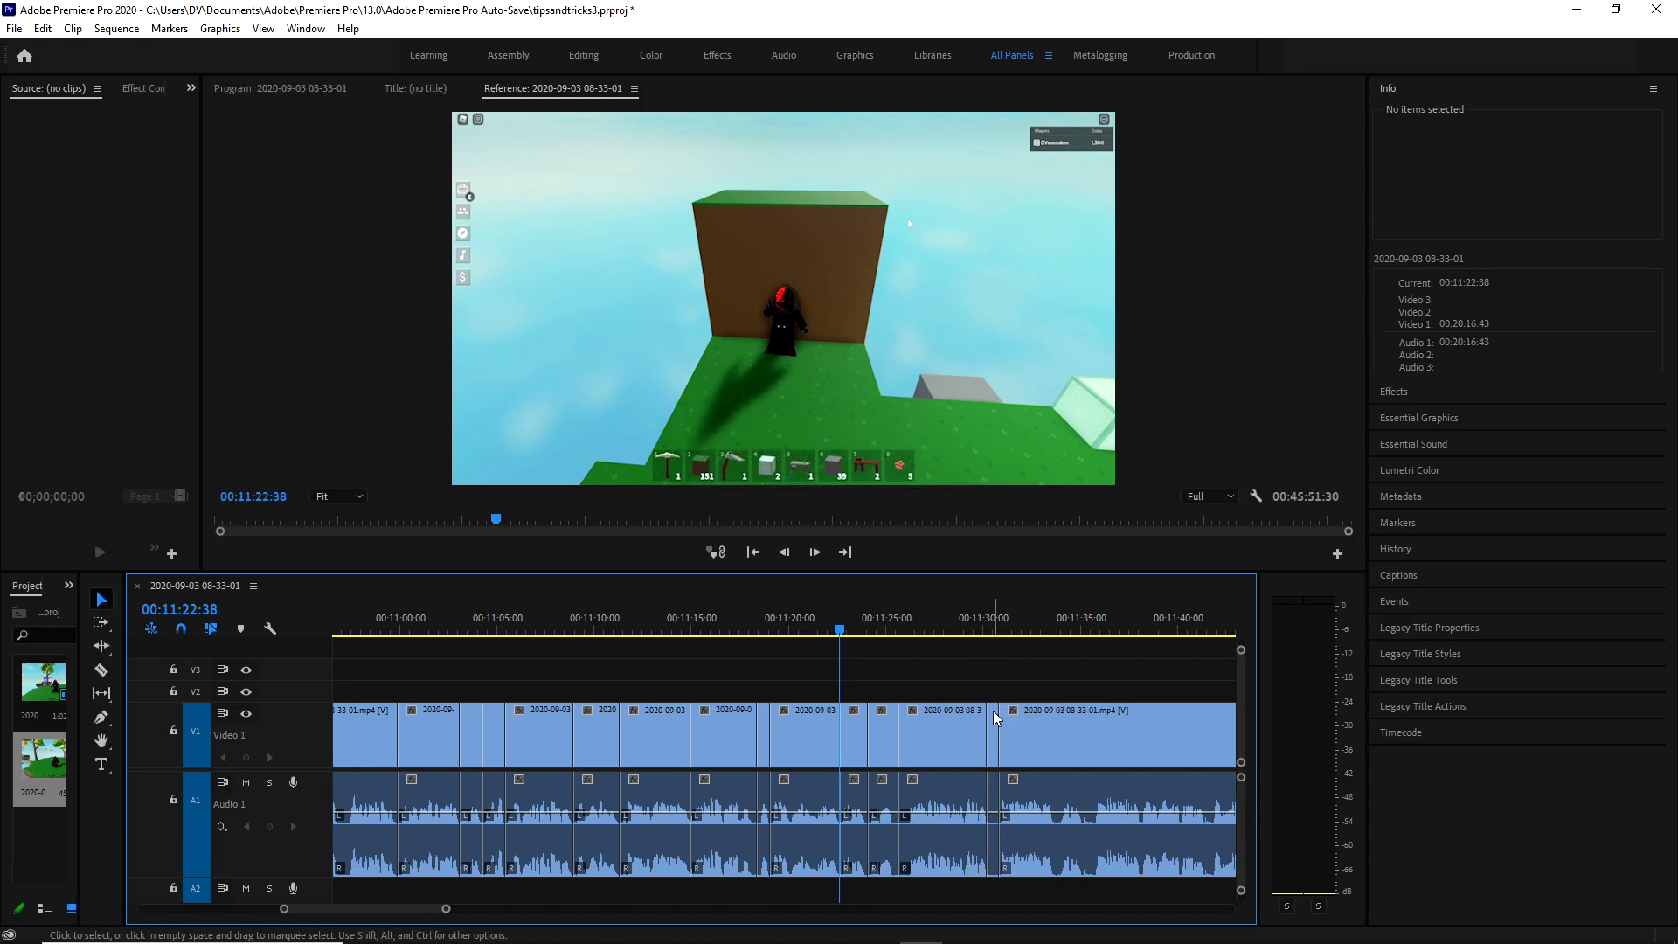
key(Down)
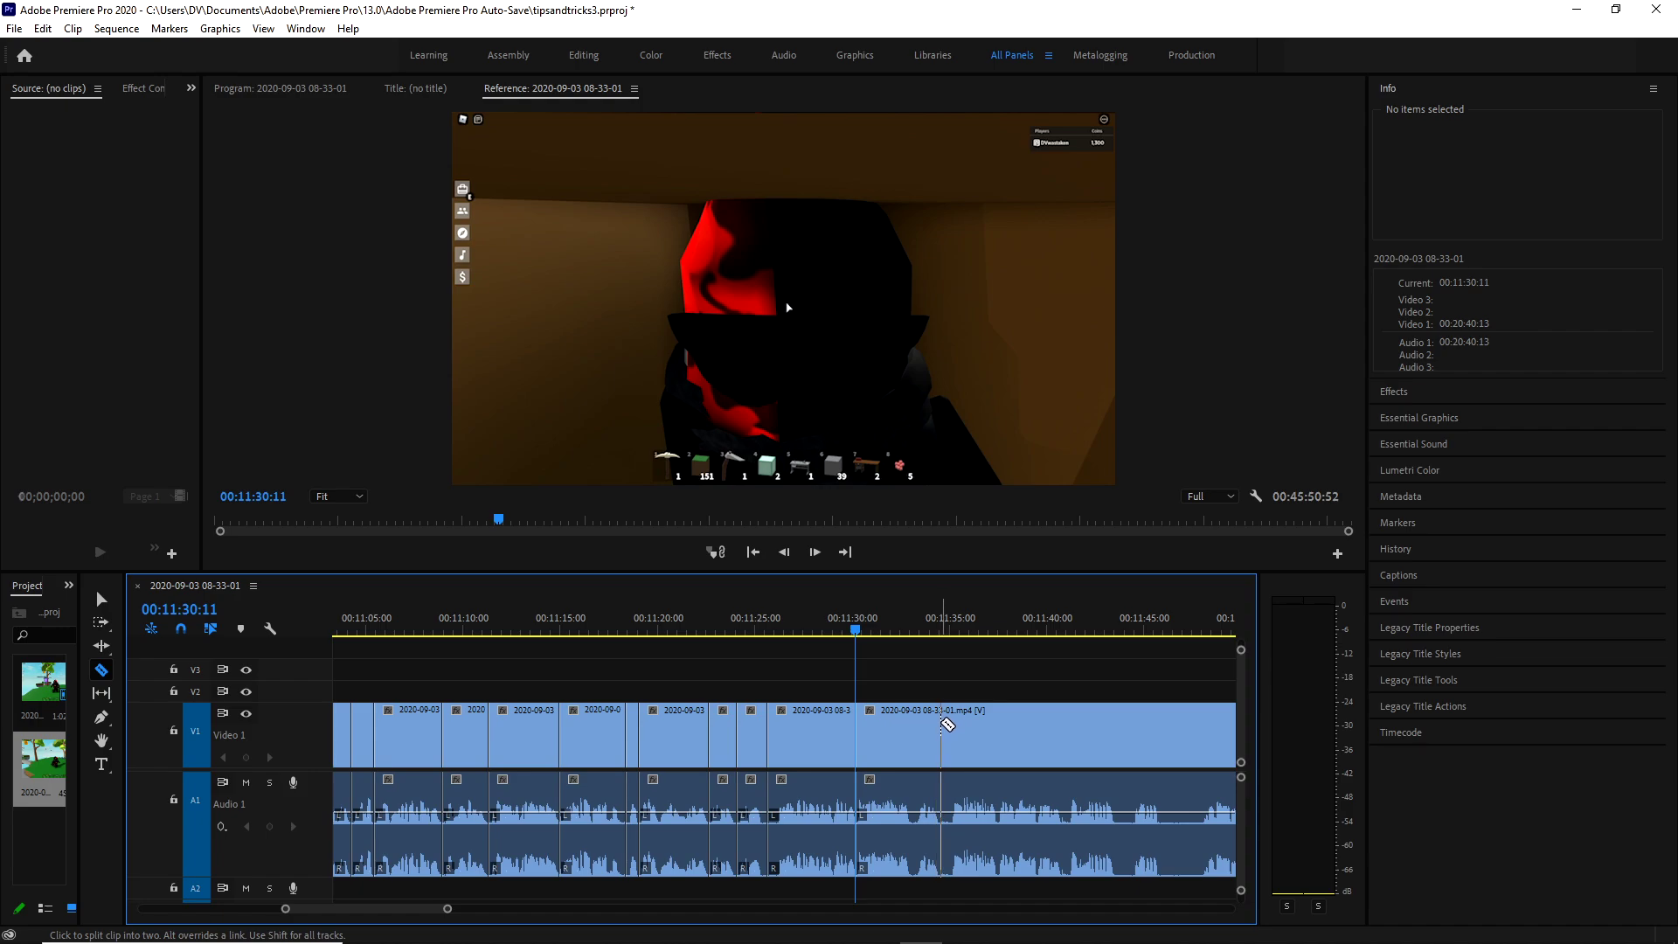
click(942, 723)
key(v)
key(Down)
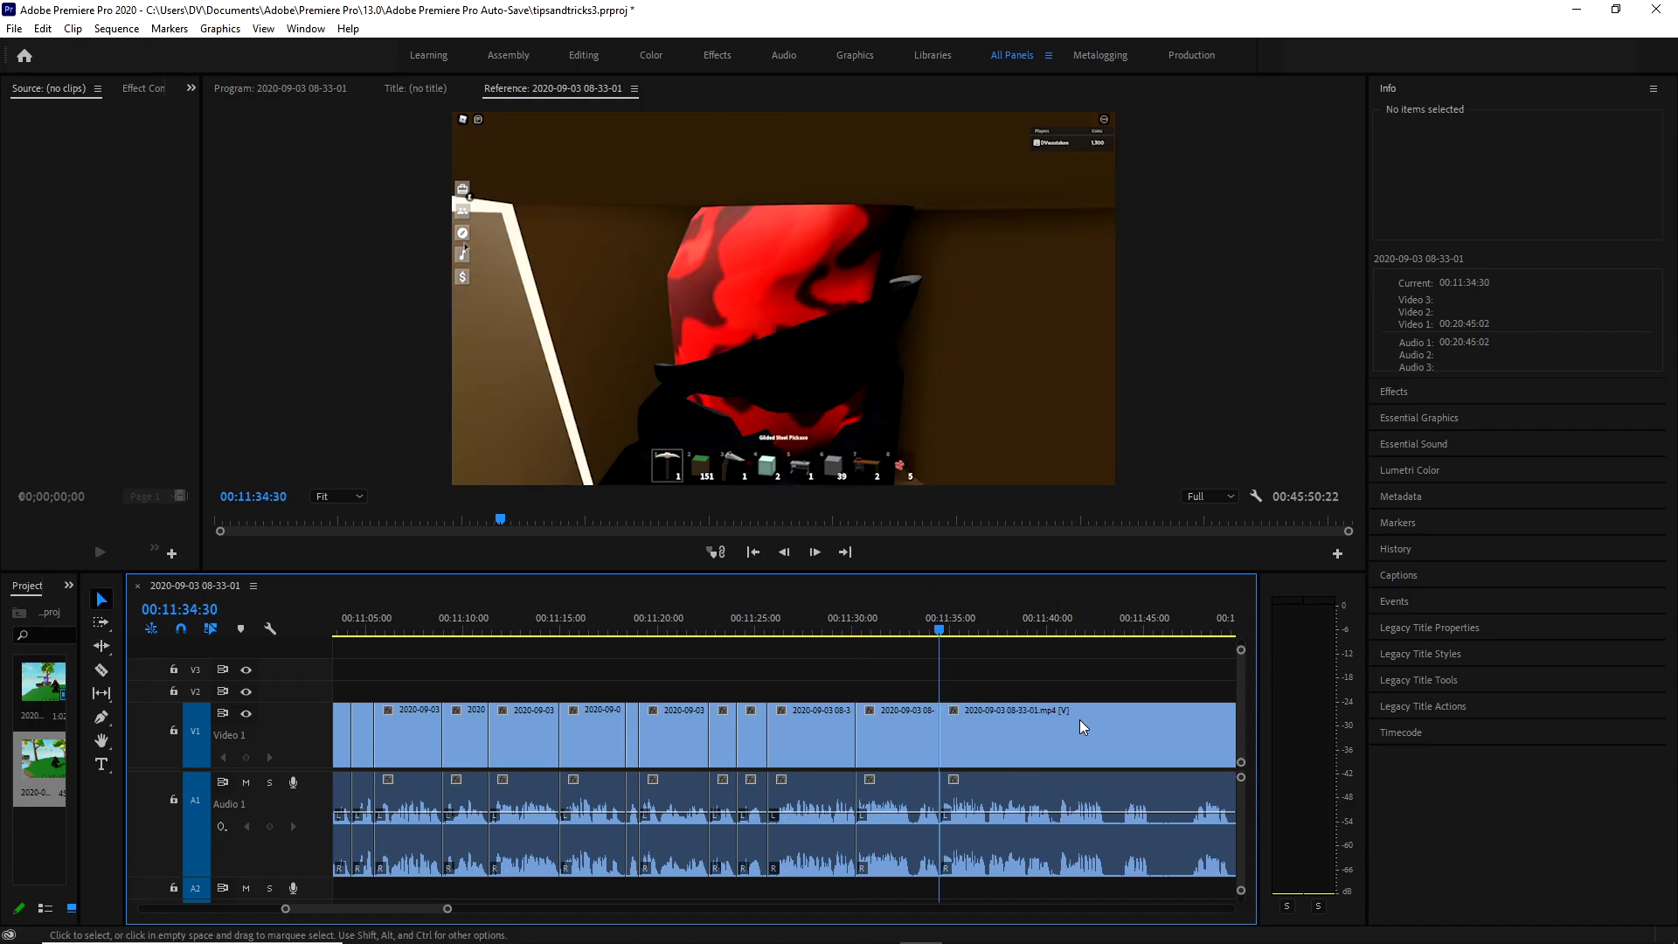
Cut out the silent part from 00:11:42:57 to 00:11:43:53 and close the gap.
key(c)
click(1104, 731)
click(1121, 733)
key(v)
click(1112, 732)
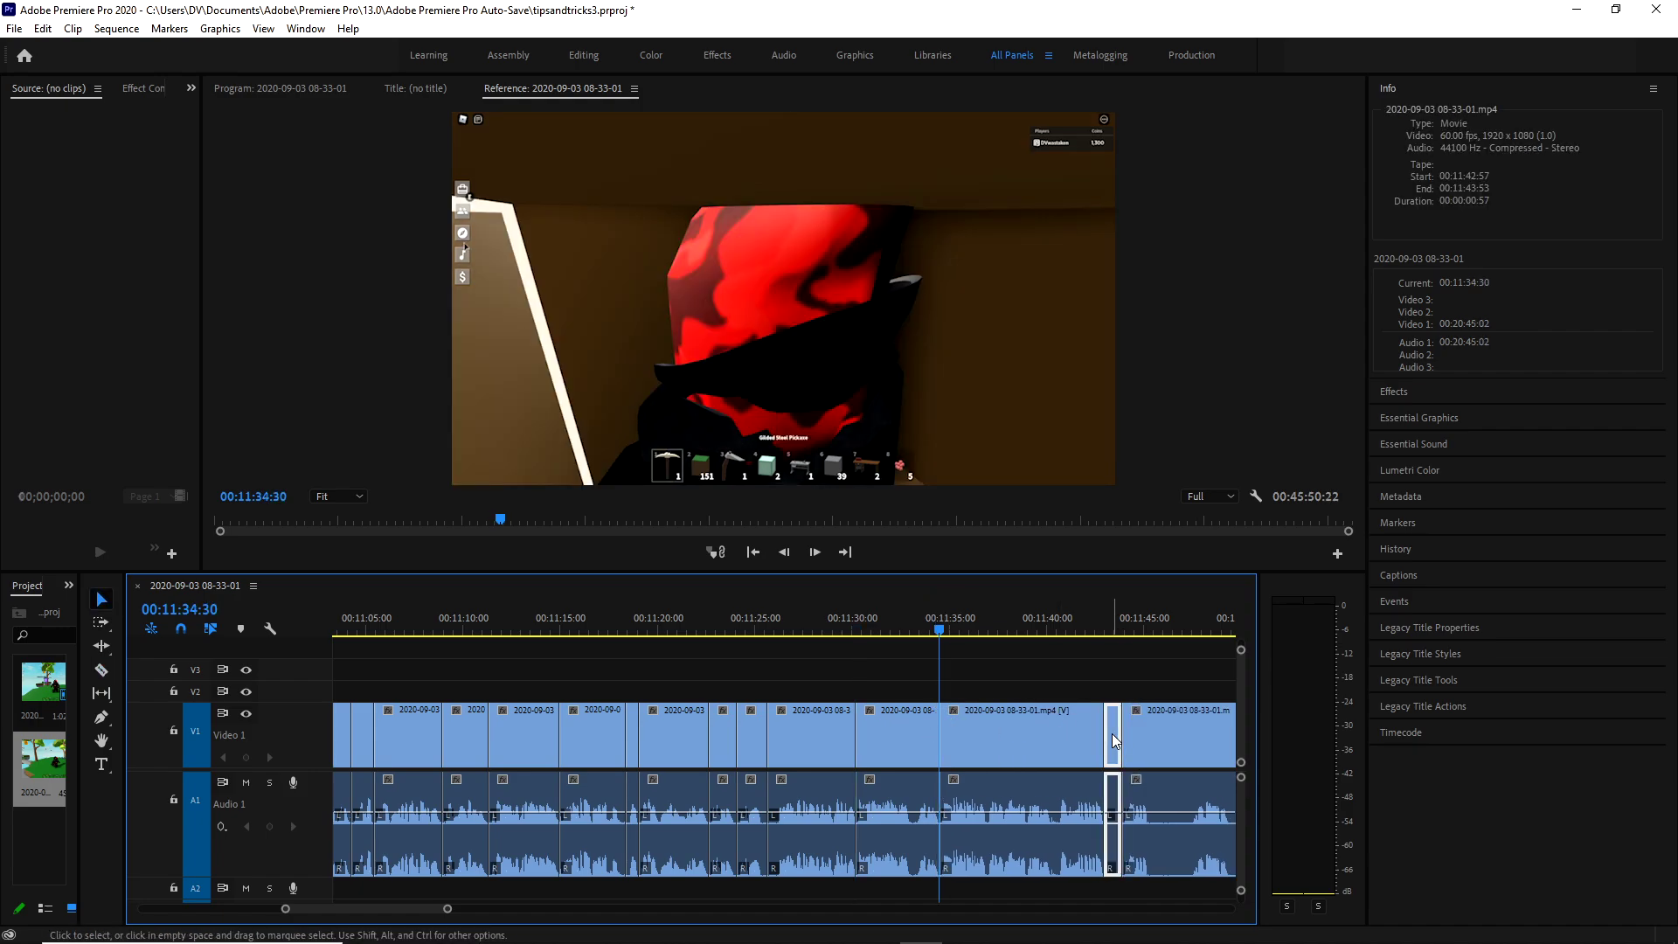
key(shift+Delete)
key(Down)
Cut out the silent part from 00:11:44:21 to about 00:11:46:27 and close the gap.
key(c)
click(974, 723)
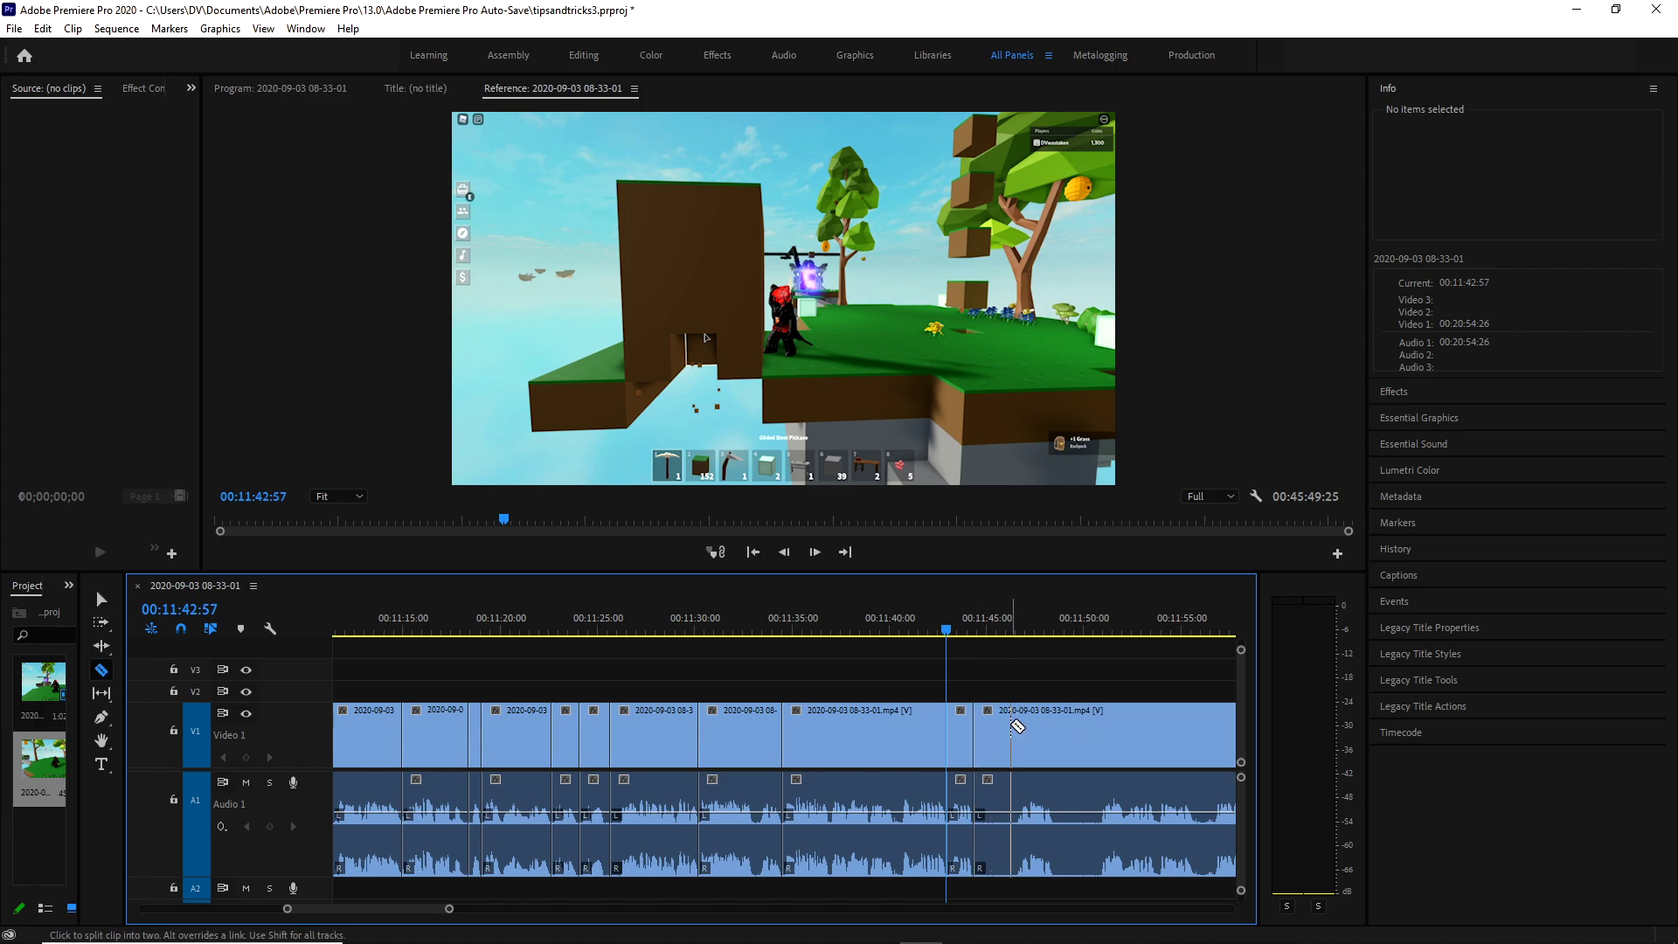
key(v)
key(Down)
Cut out the silent part from 00:11:46:22 to about 00:11:48:37 and close the gap.
scroll(999, 729, down, 5)
key(c)
click(882, 720)
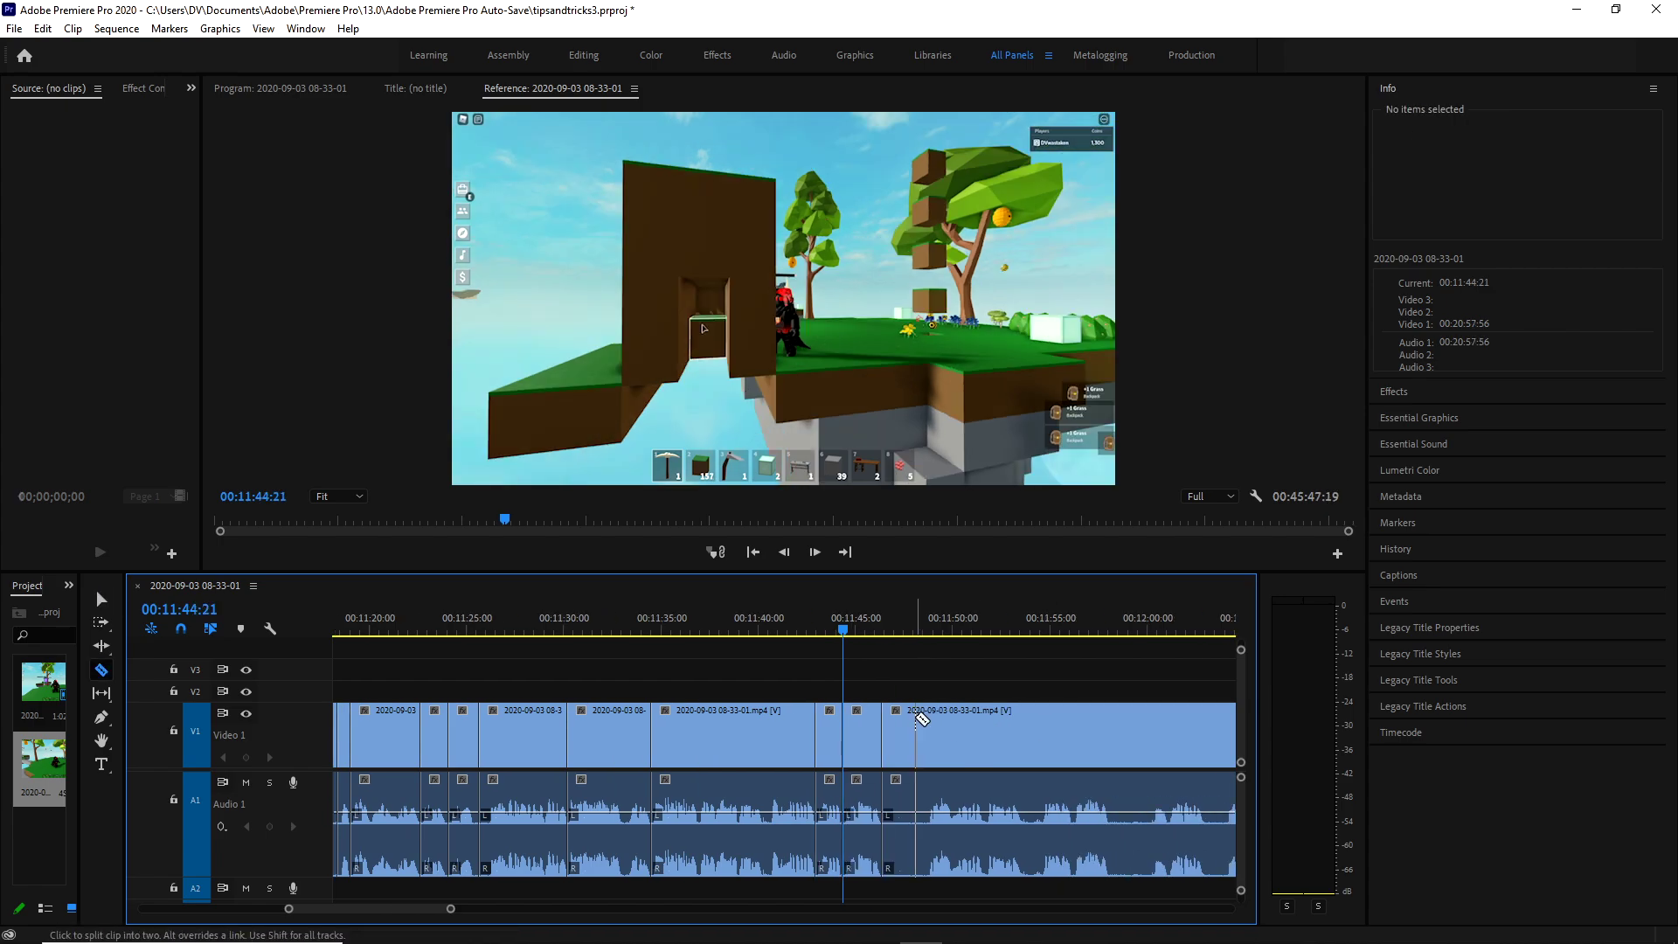
click(926, 716)
key(v)
click(911, 718)
key(shift+Delete)
key(Down)
Cut out the short silent part from 00:11:51:29 to about 00:11:52:15 and close the gap.
scroll(909, 712, down, 6)
key(c)
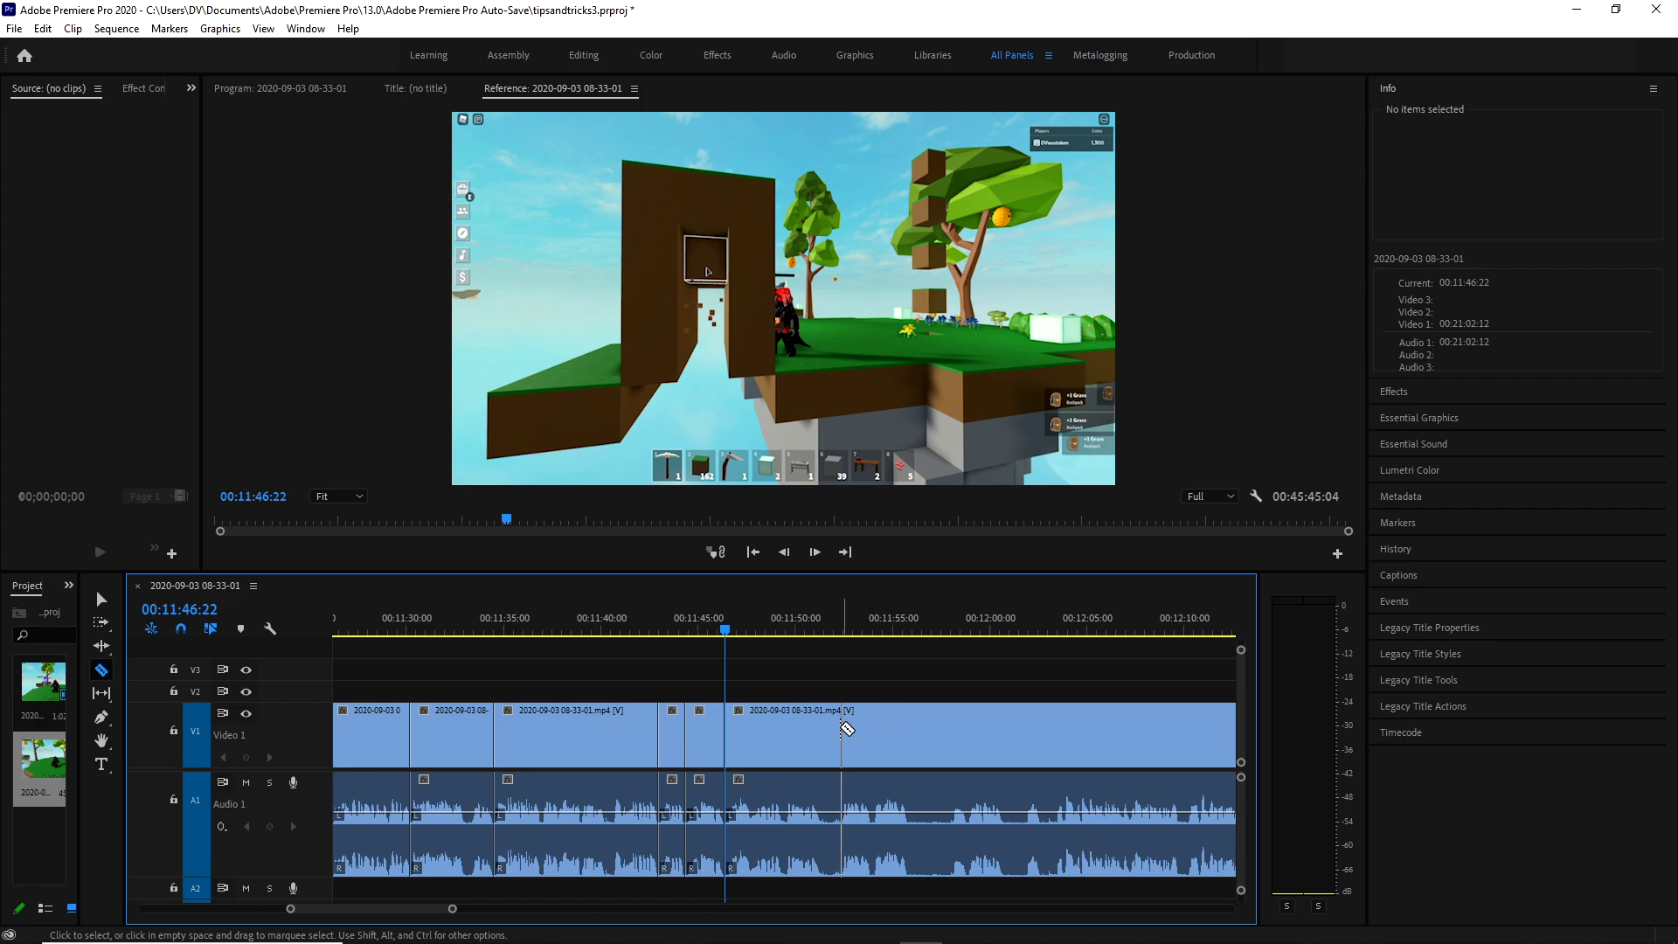
click(824, 734)
key(v)
key(Down)
Cut out the silent part from 00:11:55:02 to about 00:11:57:12 and close the gap.
key(c)
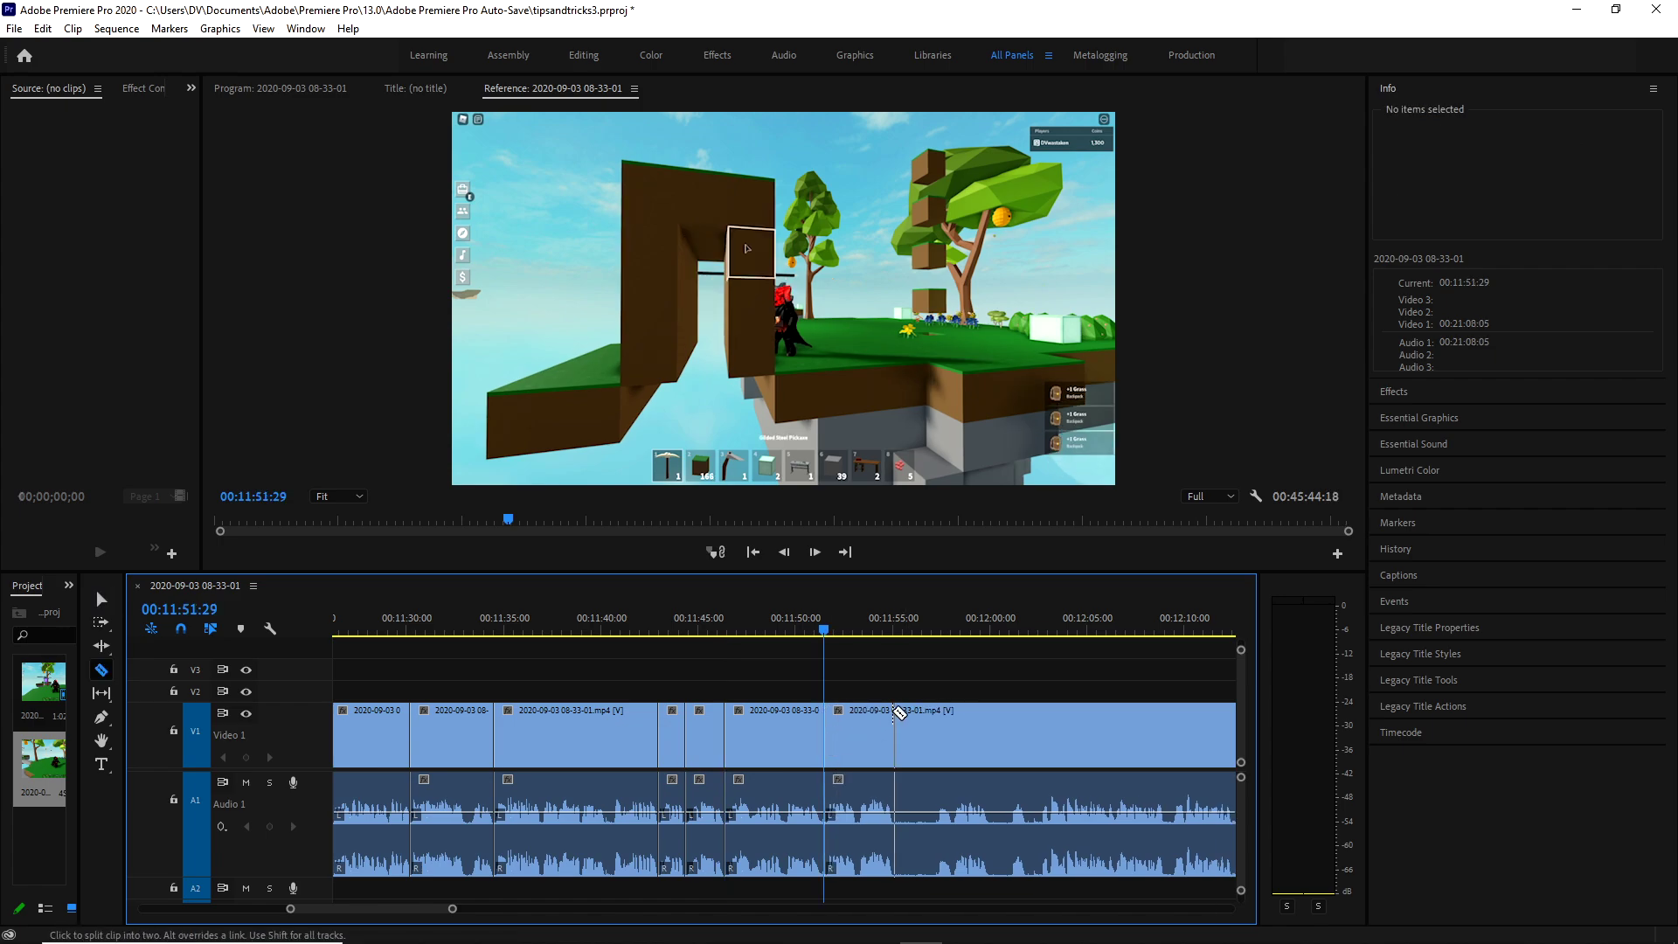
click(894, 711)
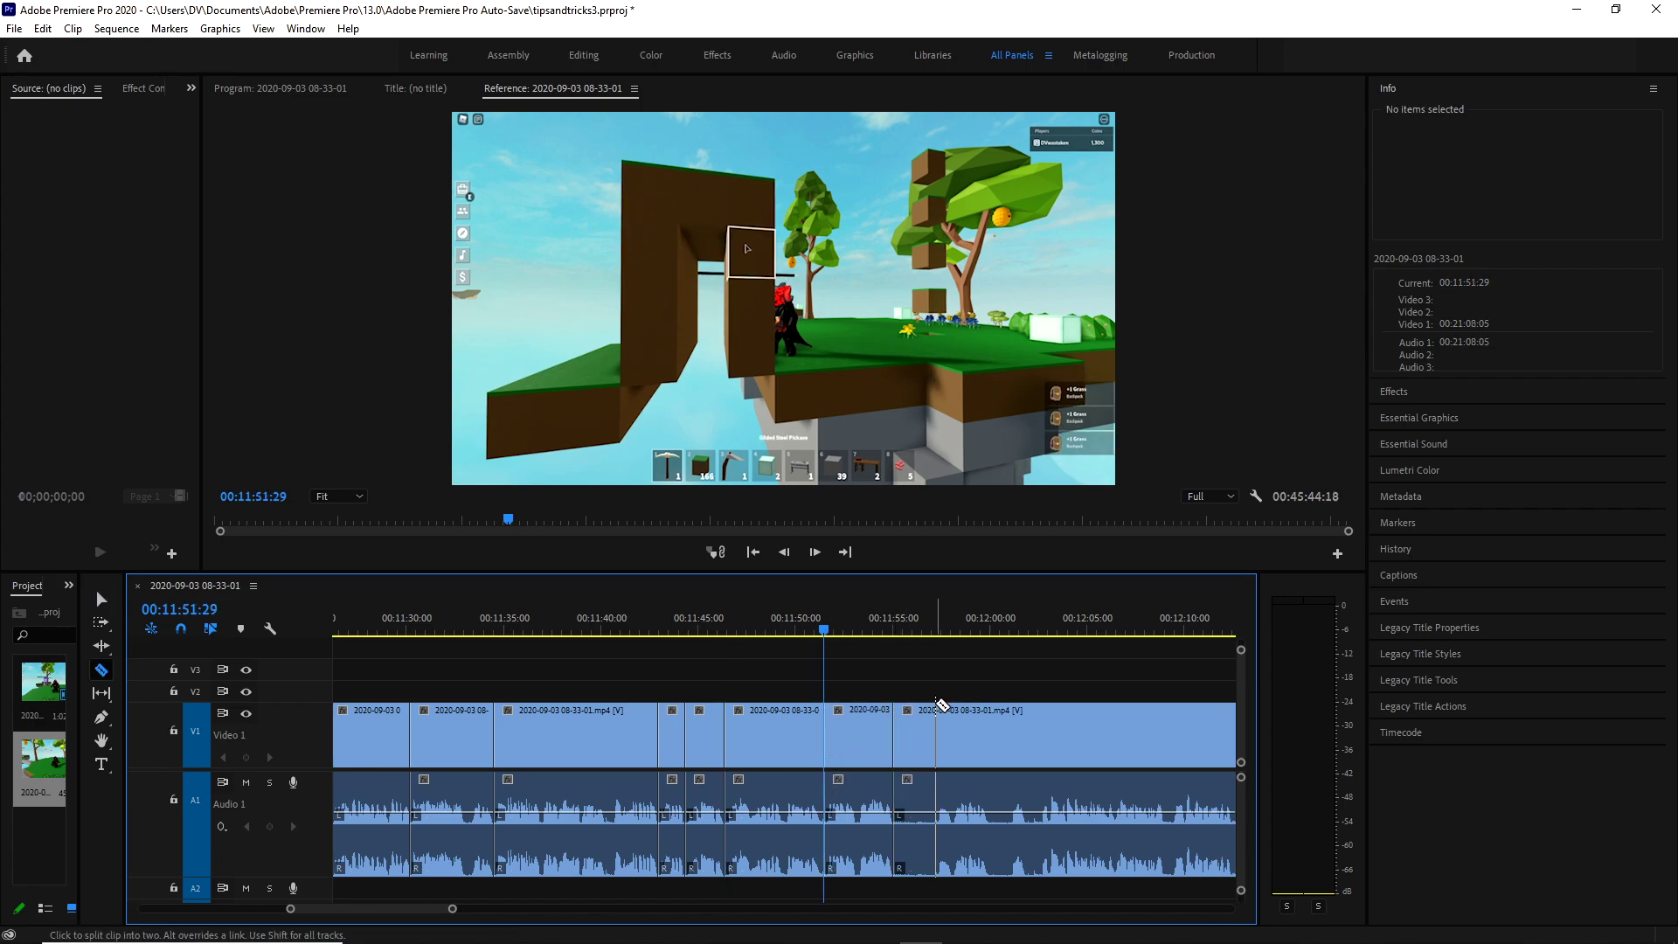
key(v)
key(Down)
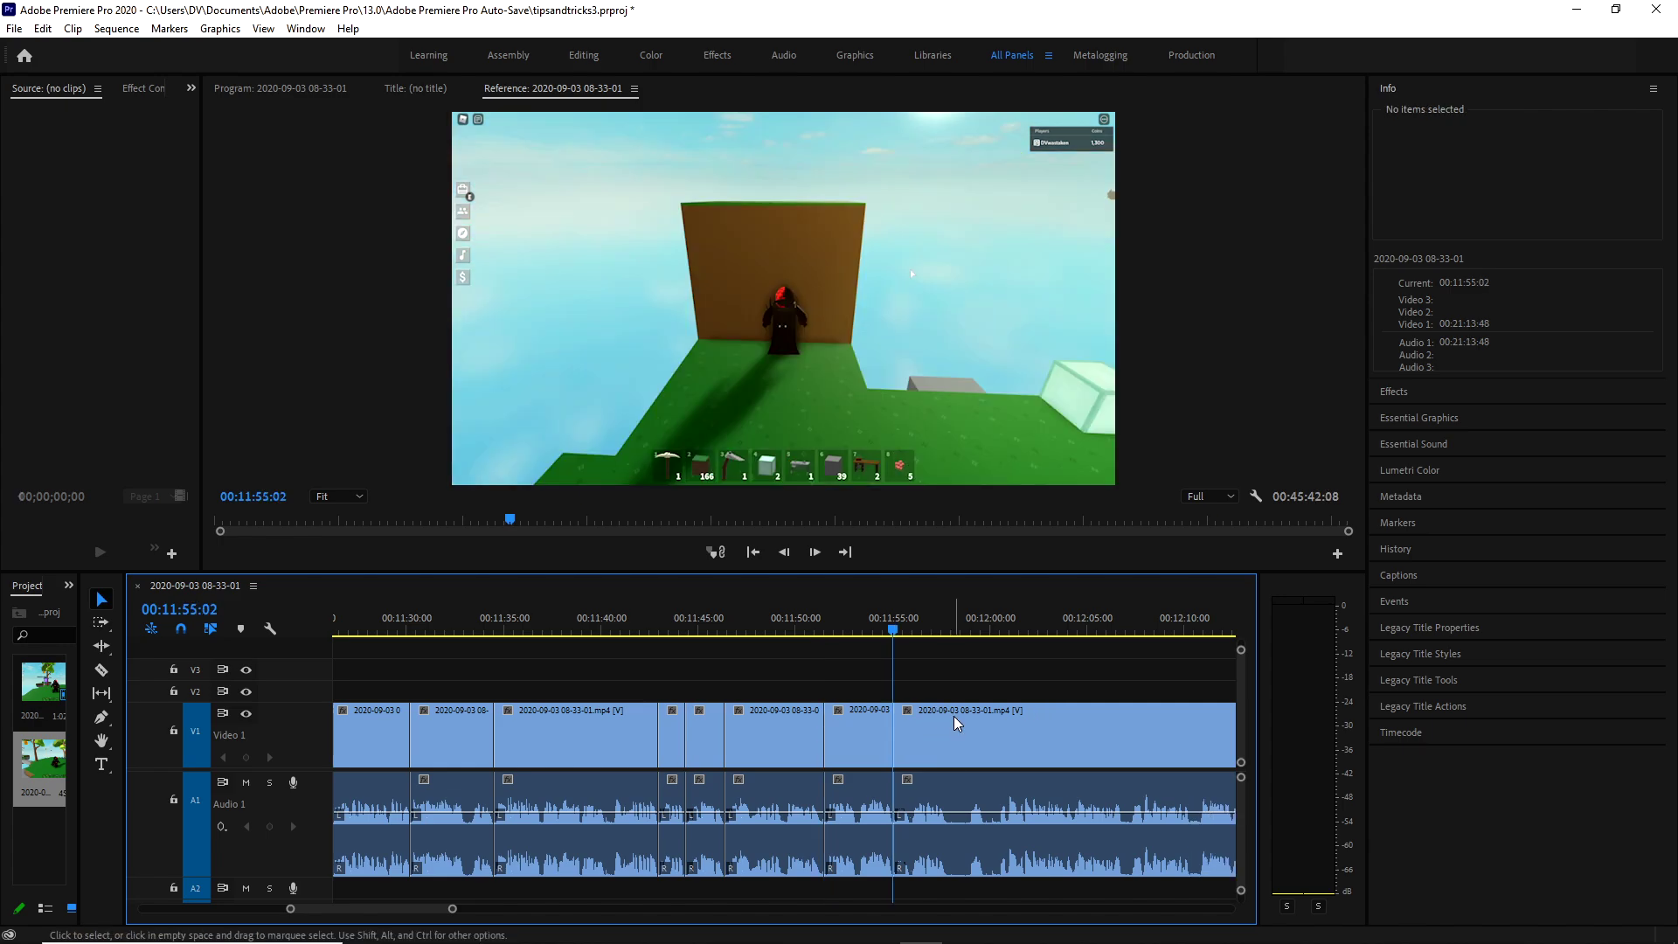
Cut out the silent part from 00:11:57:49 to about 00:11:58:49 and close the gap.
key(c)
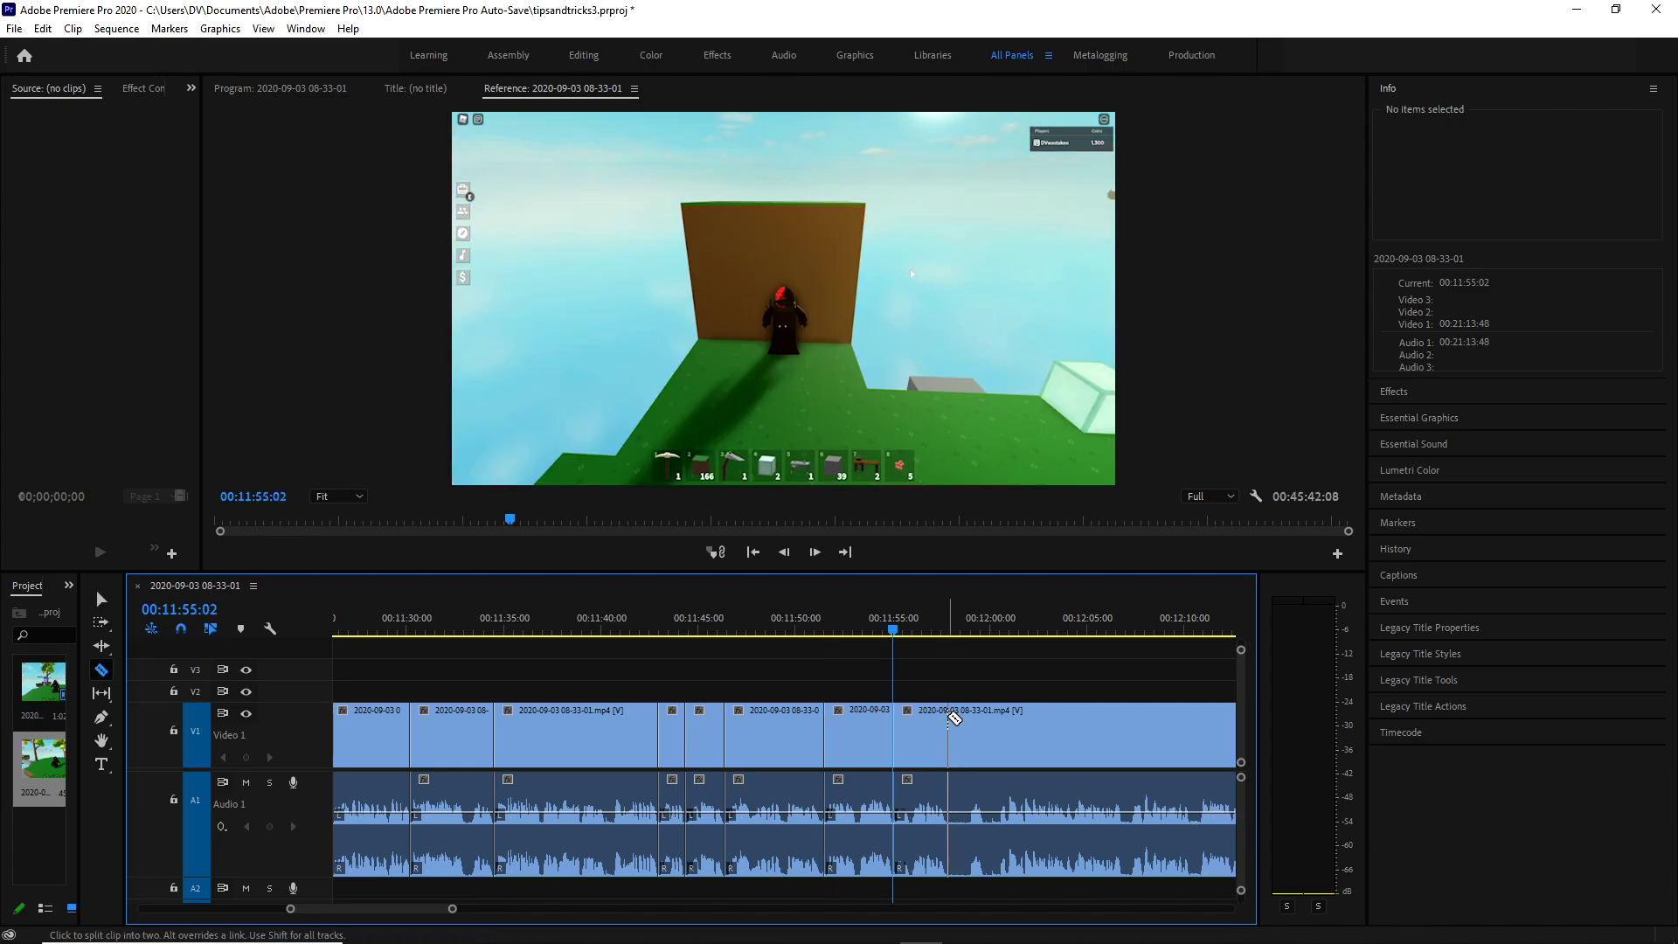
click(952, 718)
key(v)
key(Down)
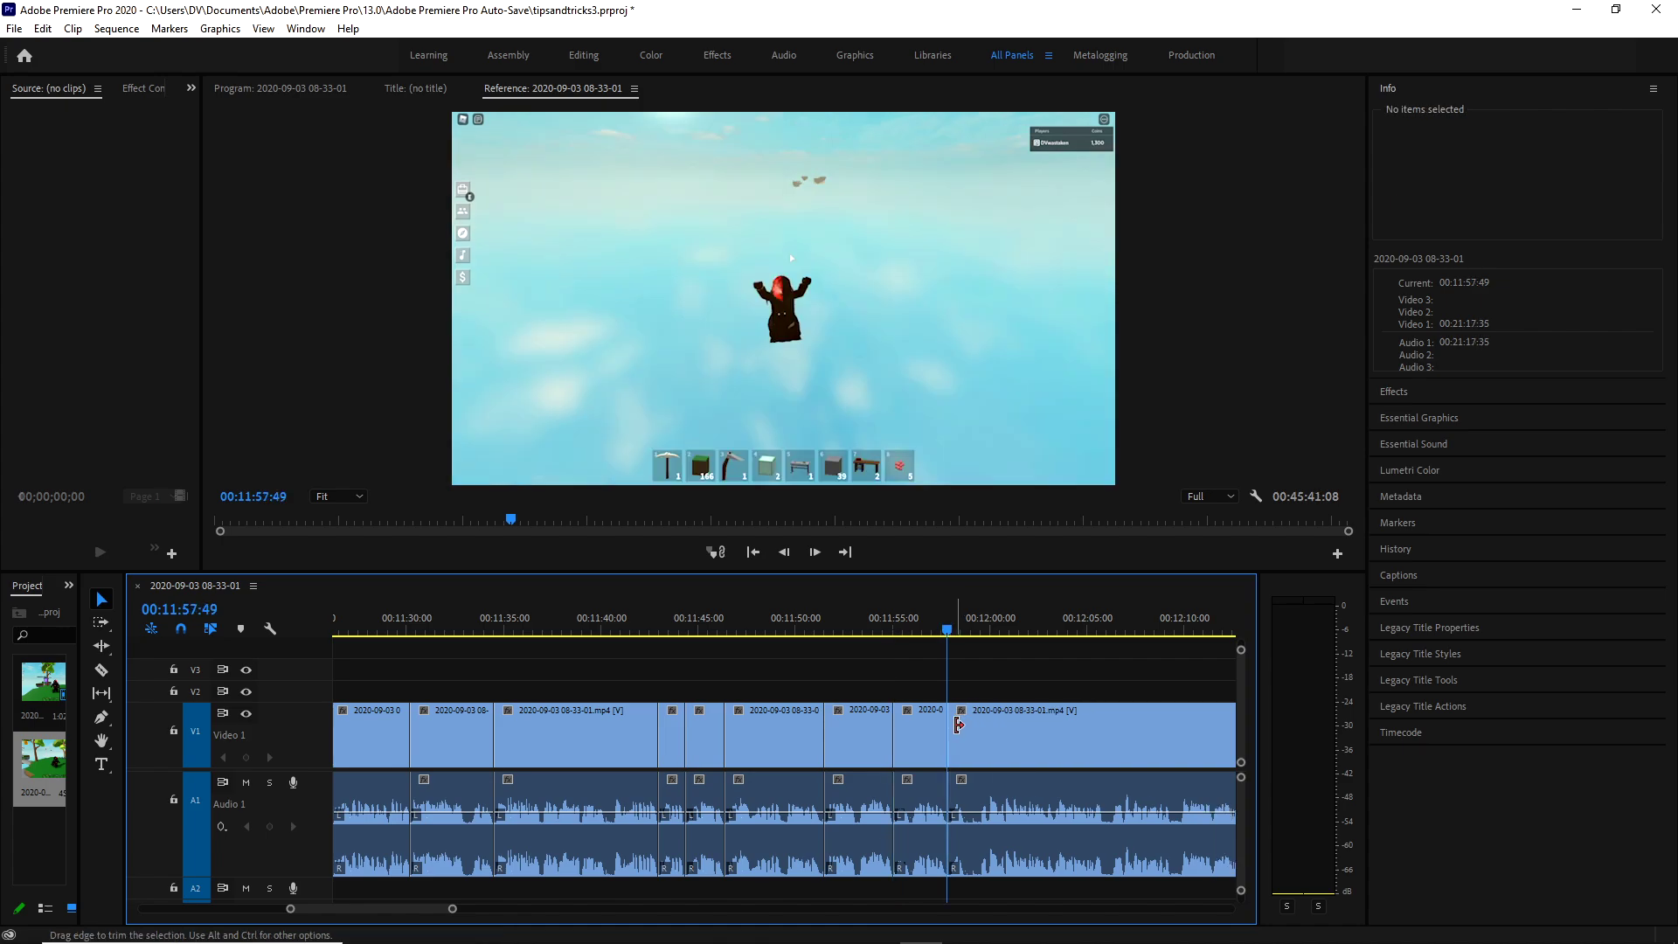
Cut out the short silent part from 00:11:58:41 to 00:11:59:23 and close the gap.
drag(957, 723, 973, 749)
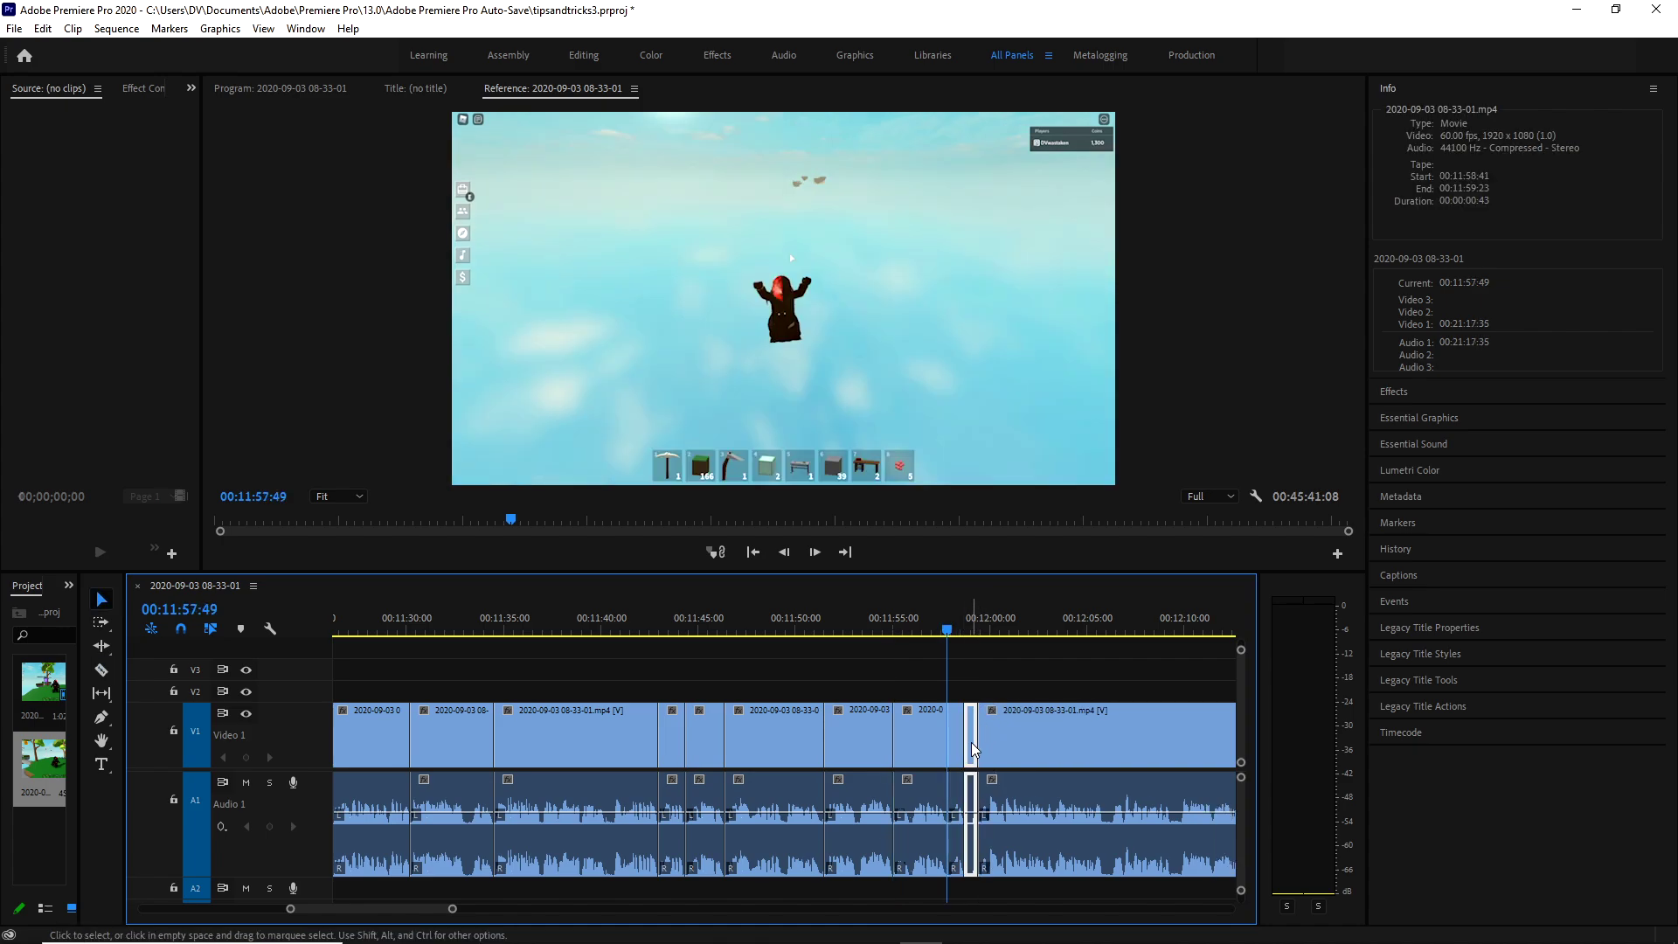
key(shift+Delete)
key(Down)
Cut out the silent part from 00:12:32:01 to about 00:12:34:02 and close the gap.
scroll(978, 746, down, 5)
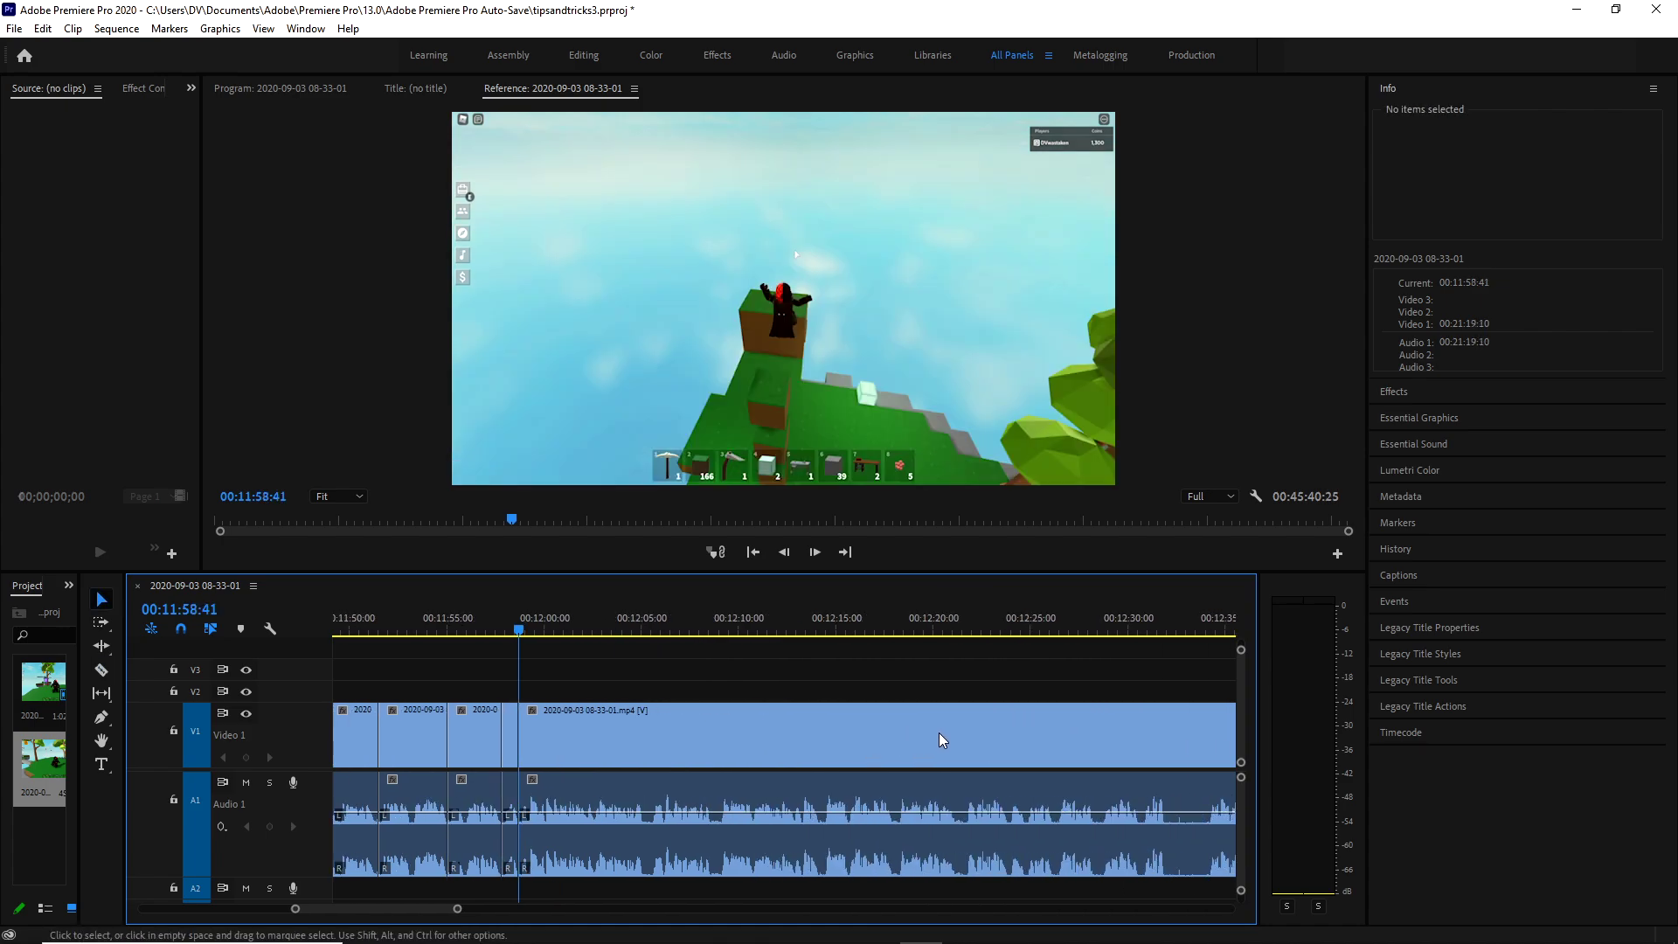
scroll(938, 732, down, 3)
key(c)
click(1009, 730)
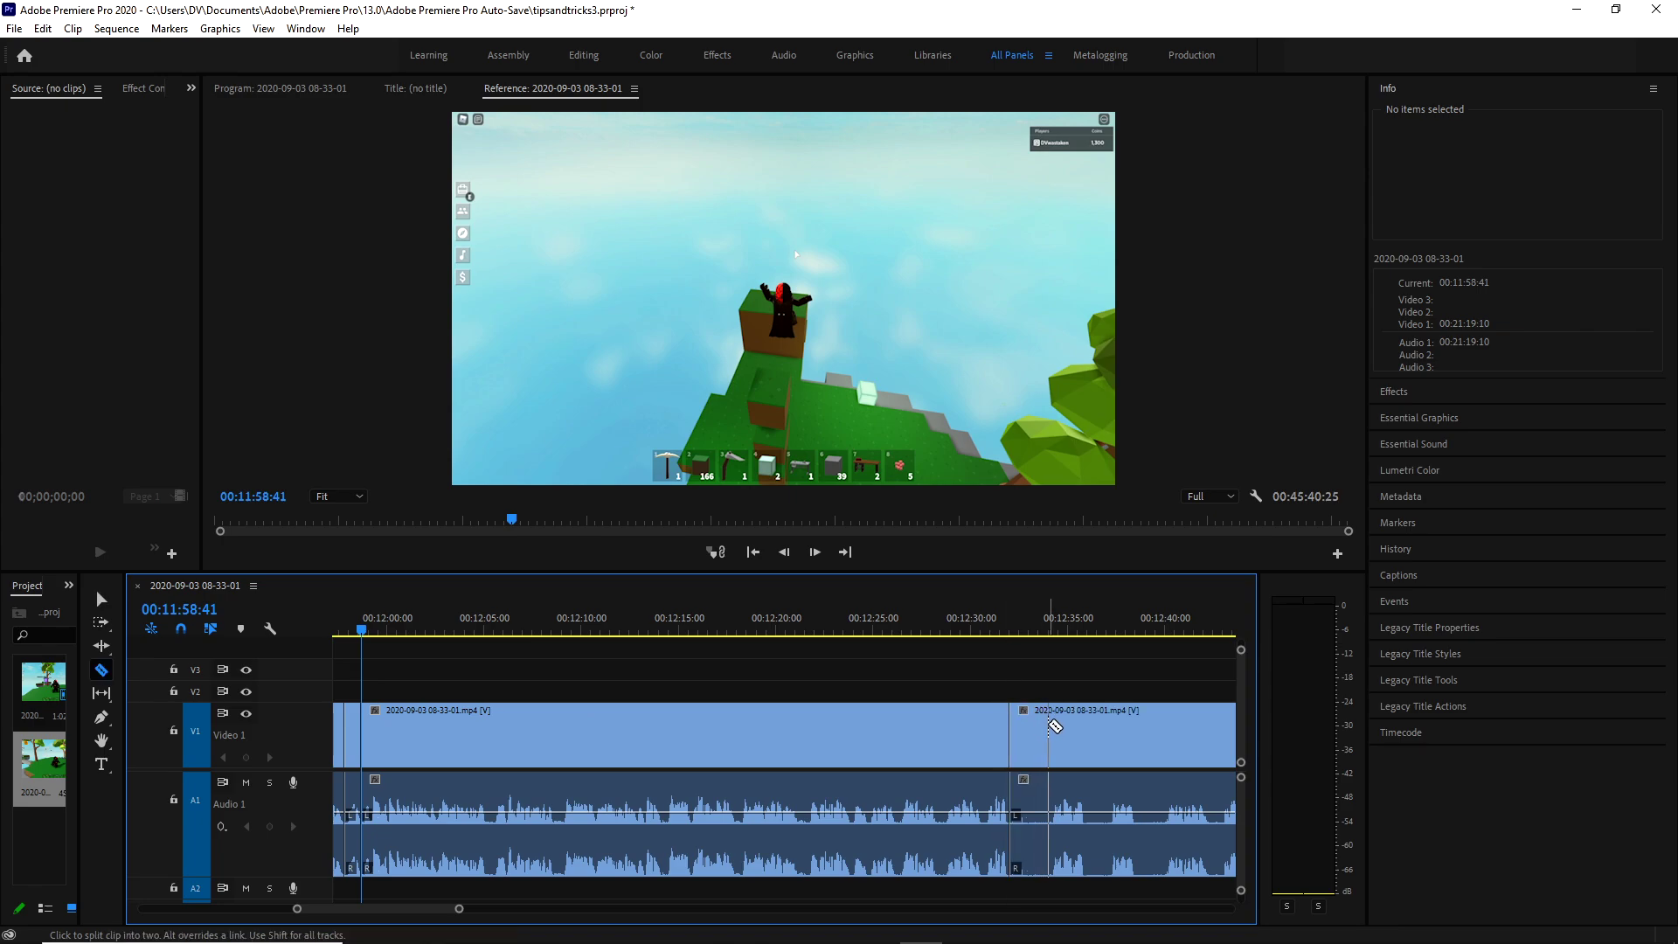
click(1048, 724)
key(v)
click(1038, 724)
key(shift+Delete)
Cut out the silent part from 00:12:34:00 to 00:12:35:03 and close the gap.
scroll(1014, 713, down, 3)
key(c)
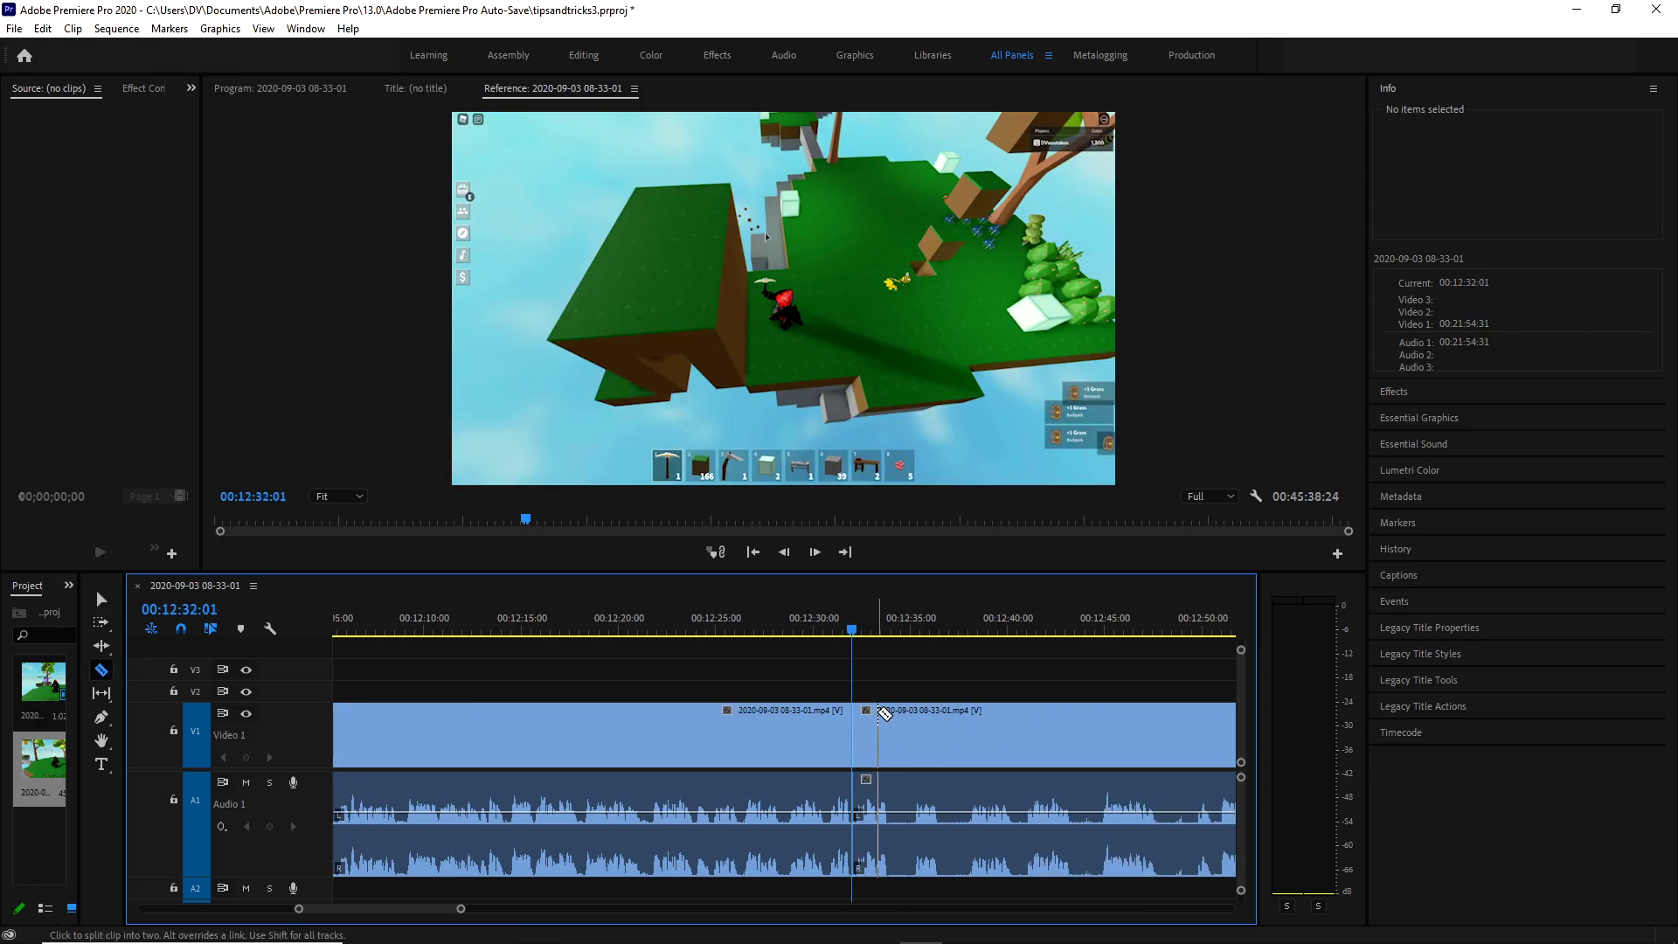
click(890, 717)
key(v)
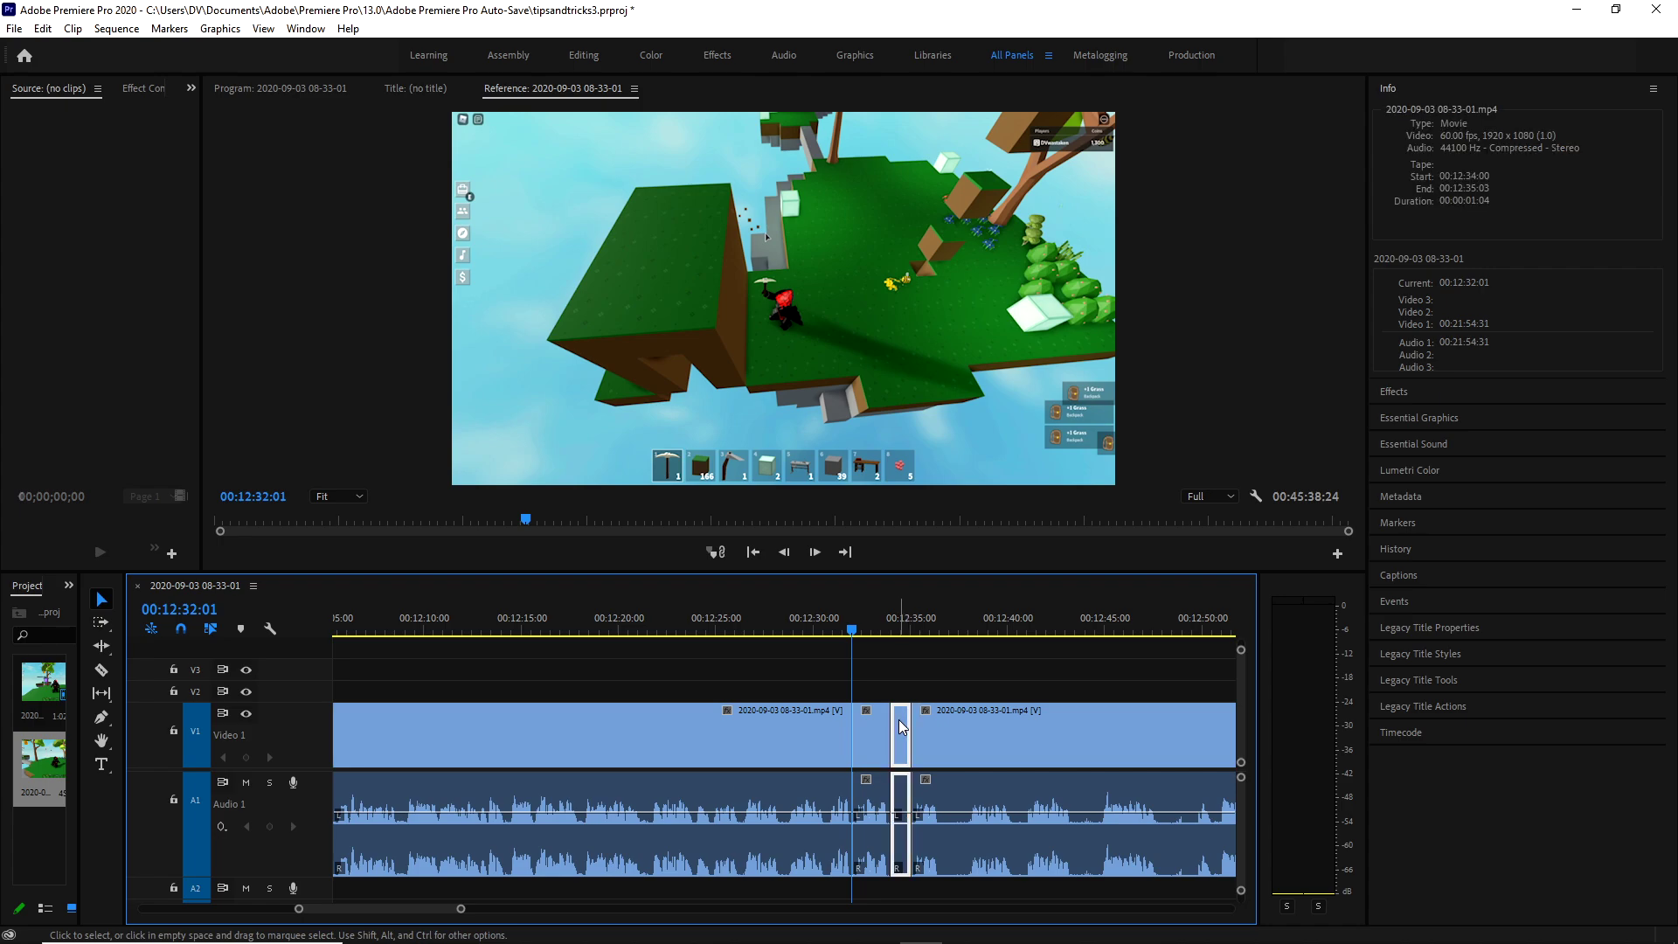
key(Down)
Cut out the silent part from 00:12:35:26 to about 00:12:36:49 and close the gap.
key(c)
click(918, 730)
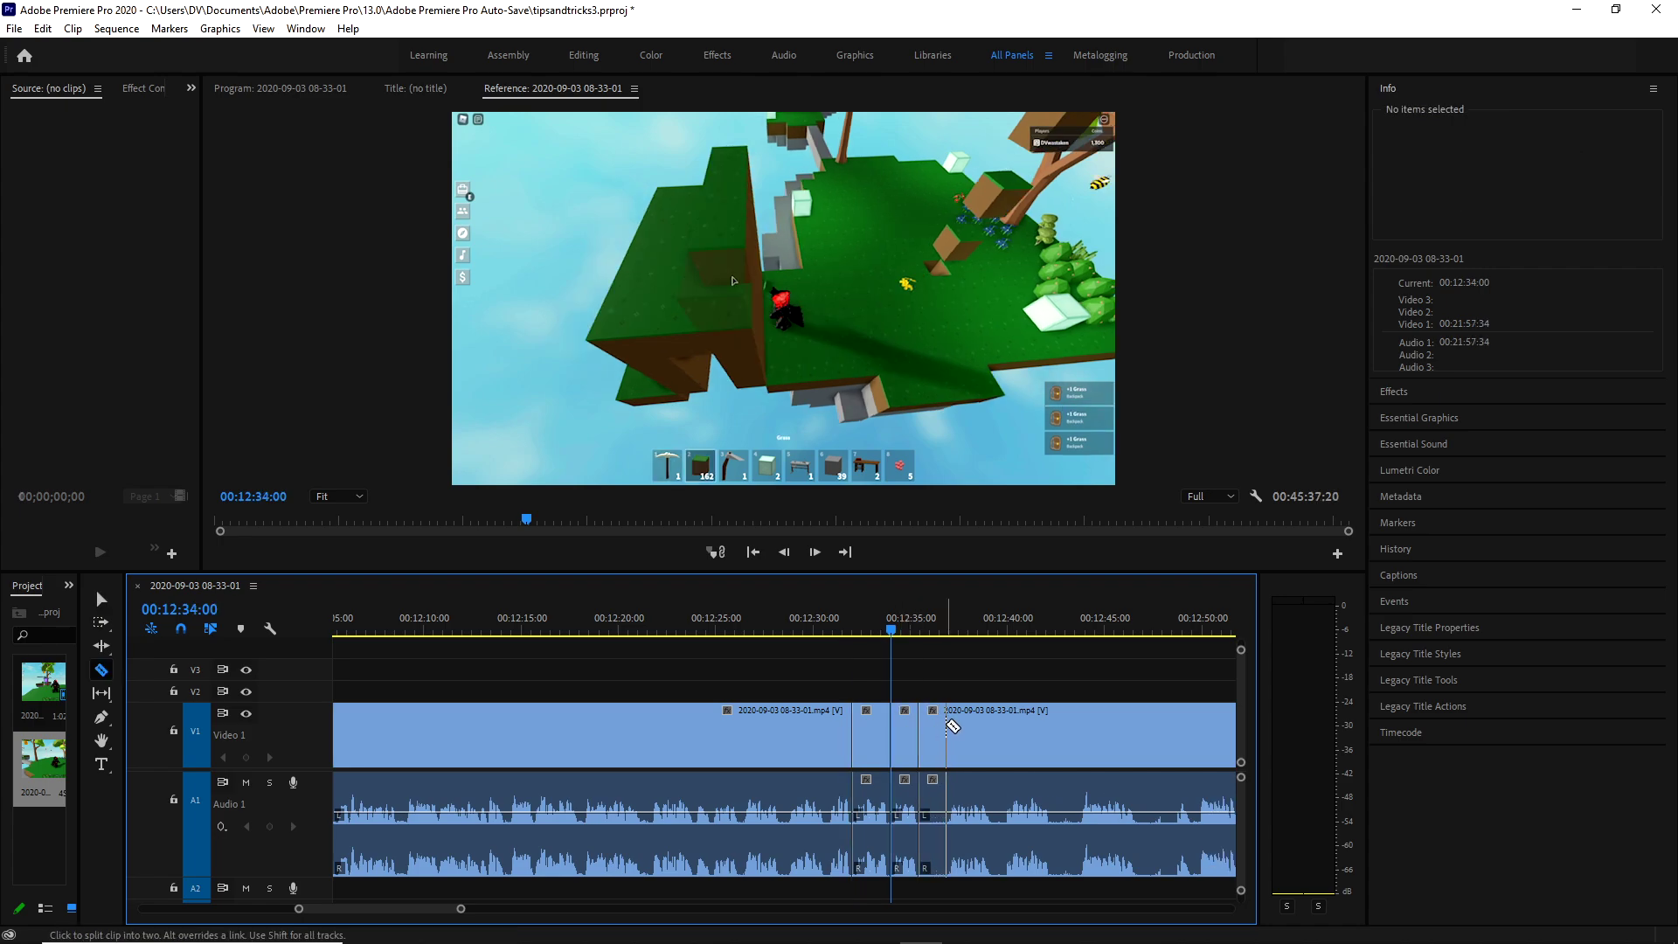
key(Down)
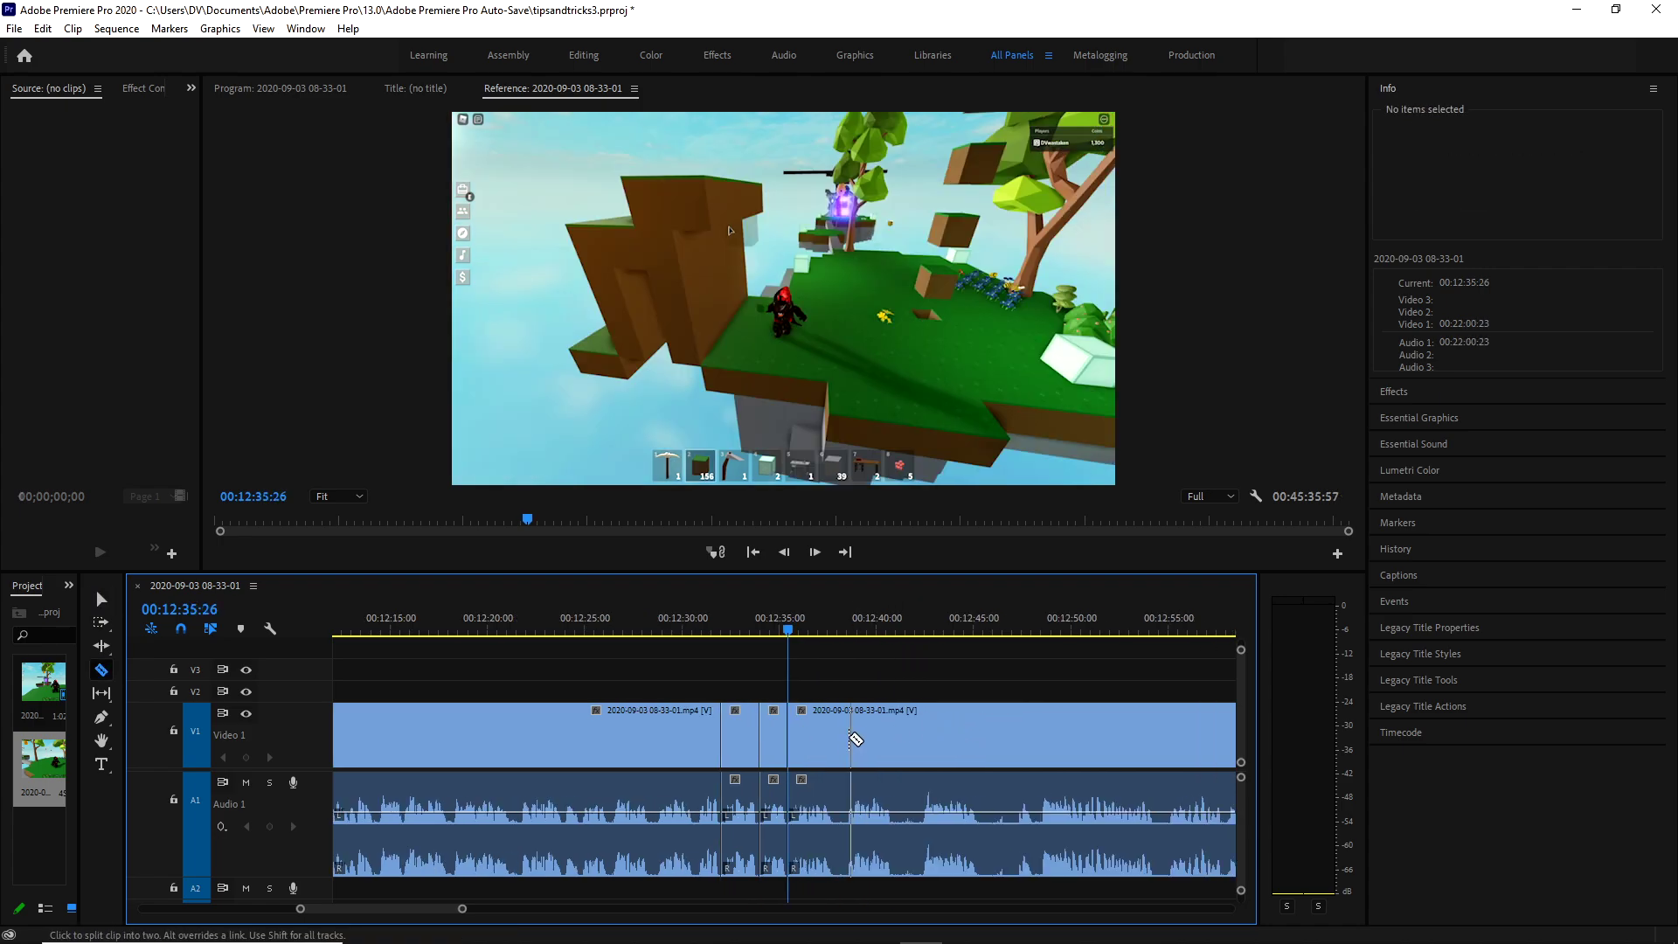
Cut out the silent parts at 00:12:37:41 and from about 00:12:41 to 00:12:42, closing both gaps.
click(832, 739)
click(844, 739)
click(894, 739)
click(917, 738)
key(v)
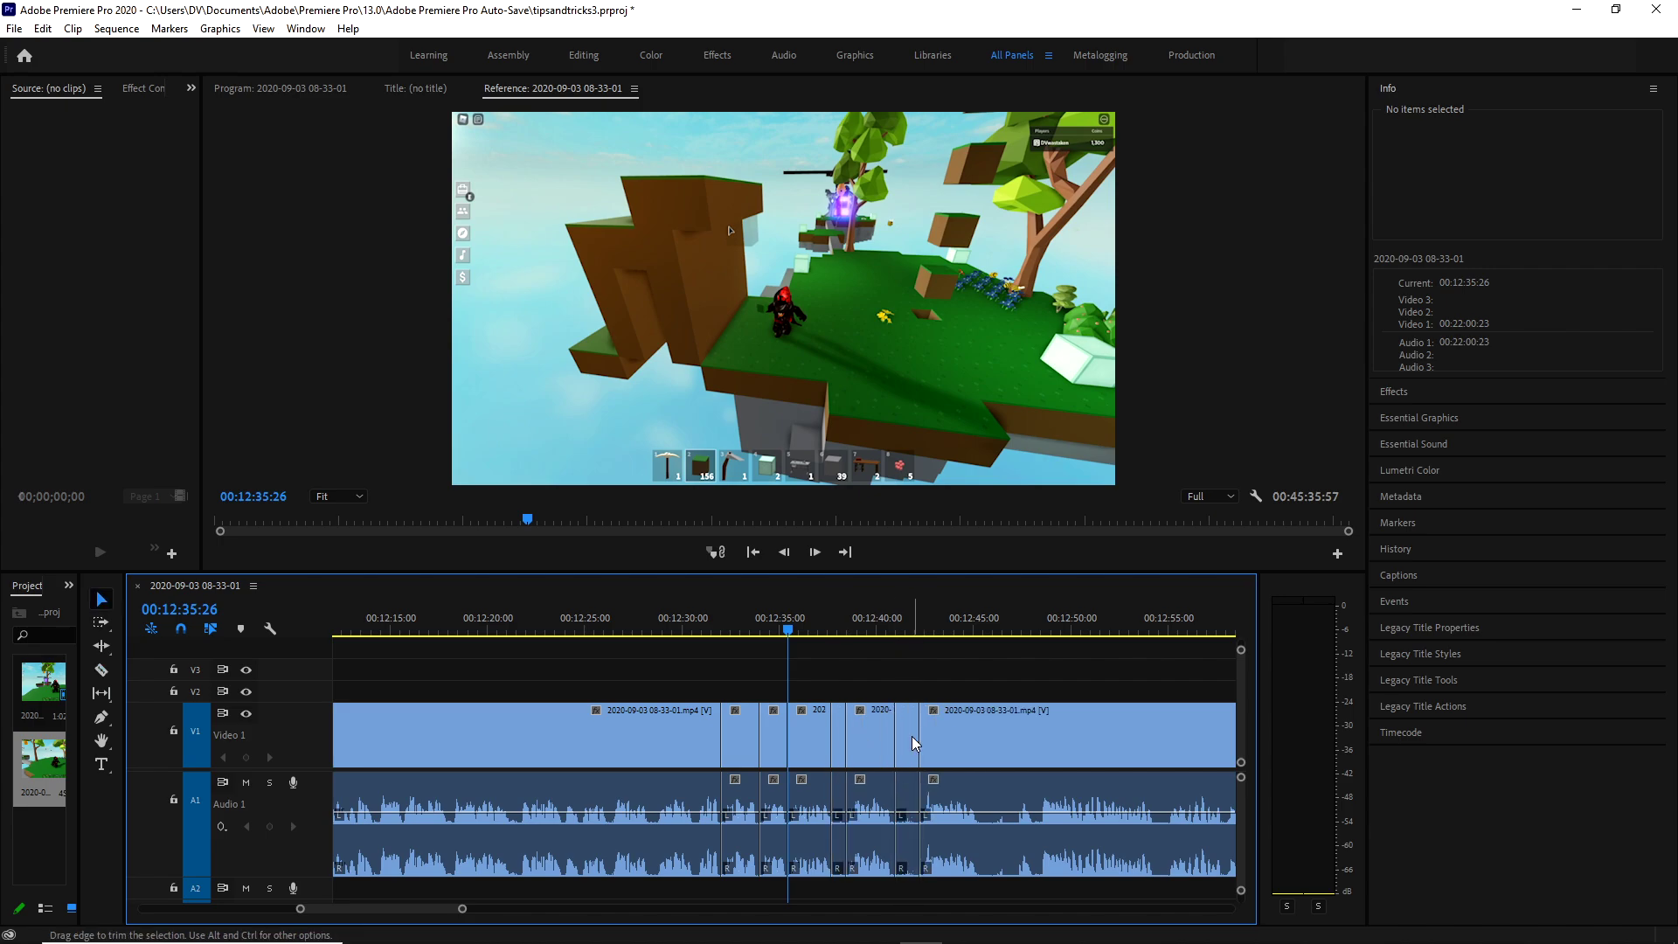
click(906, 737)
shift+click(839, 739)
key(shift+Delete)
key(Down)
Cut out the silent part from 00:12:43:20 to about 00:12:45:16 and close the gap.
key(c)
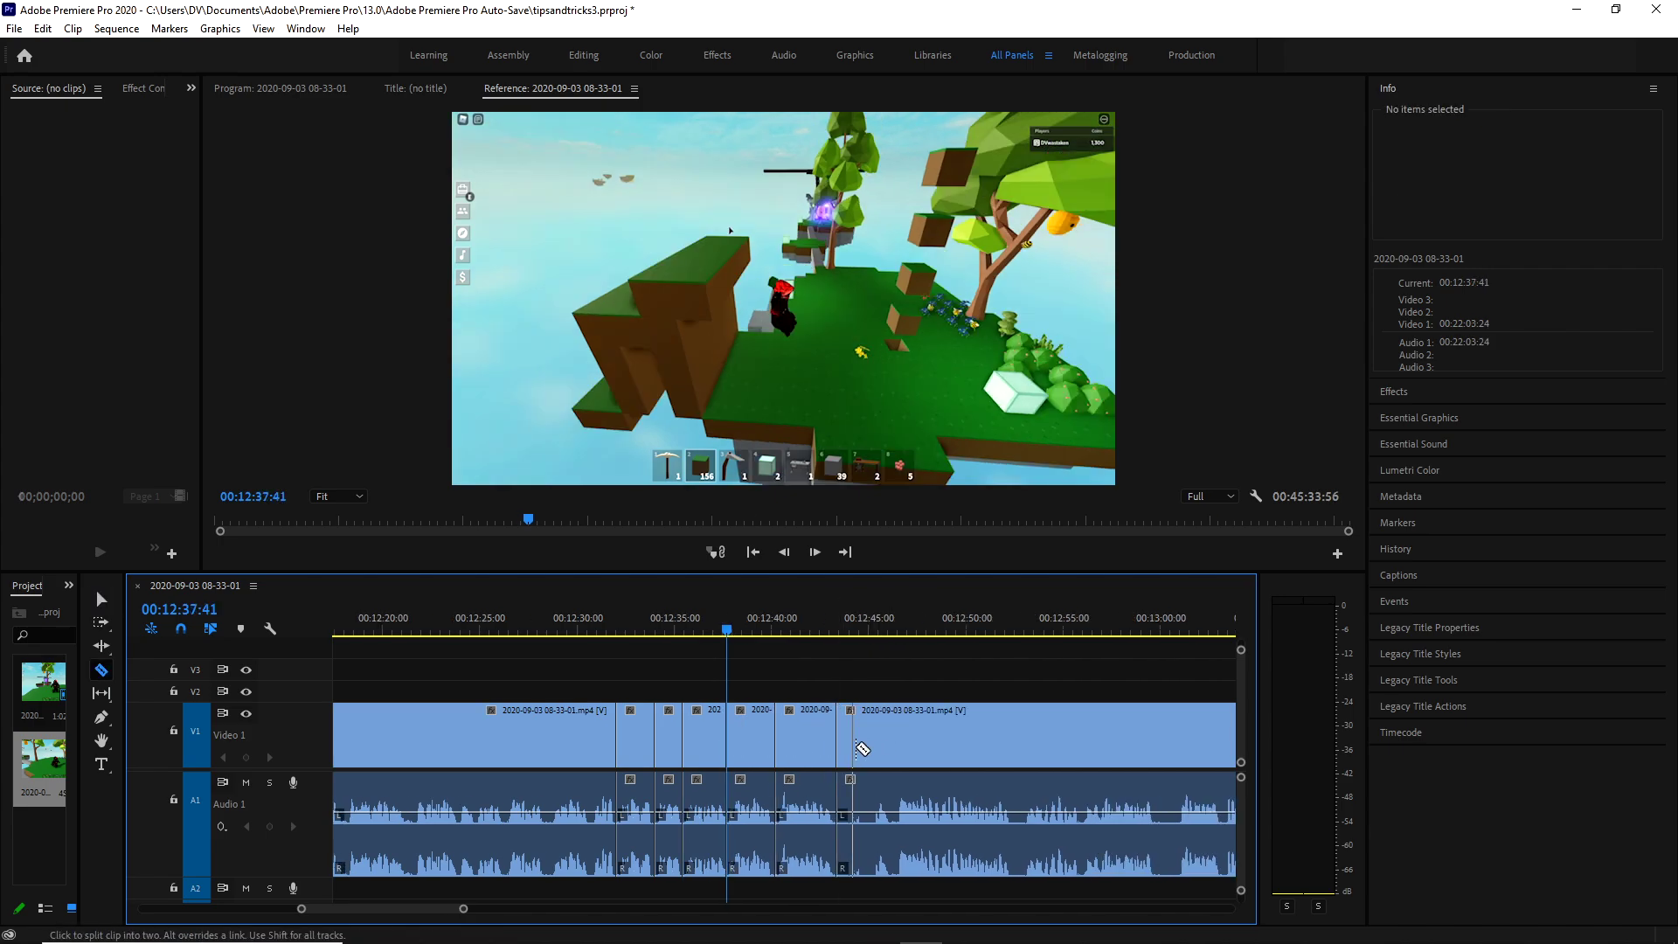
click(875, 748)
key(v)
click(861, 752)
key(shift+Delete)
Cut out the short silent parts starting at 00:12:50:21 and 00:12:56:57 and close the gaps.
key(c)
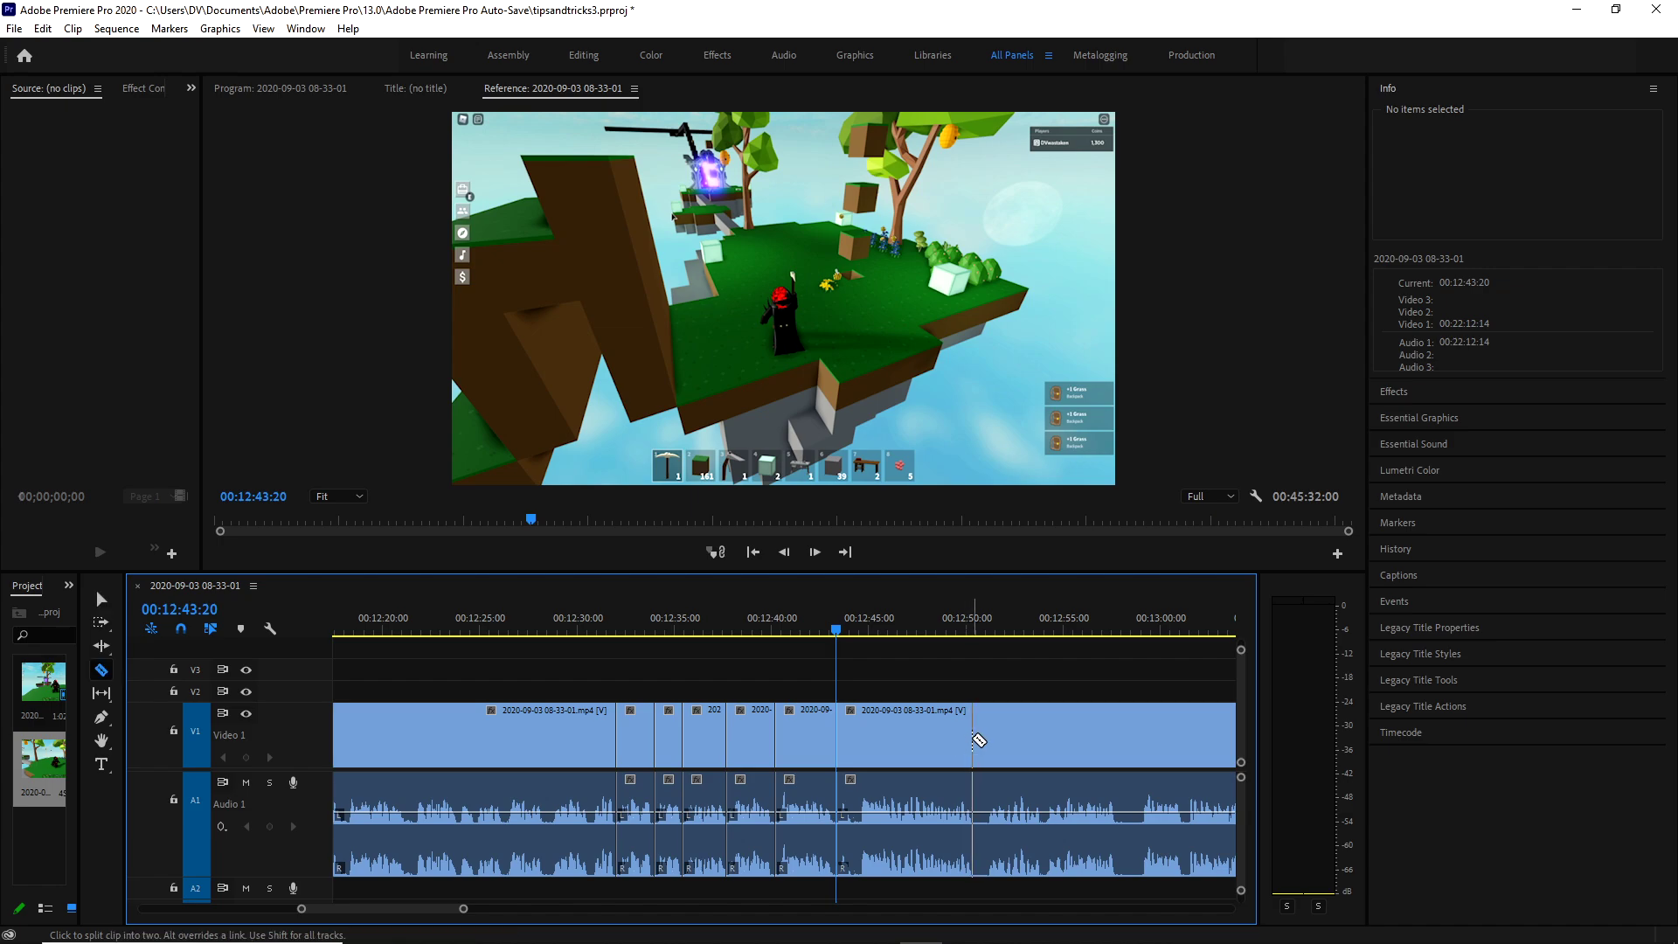
click(973, 740)
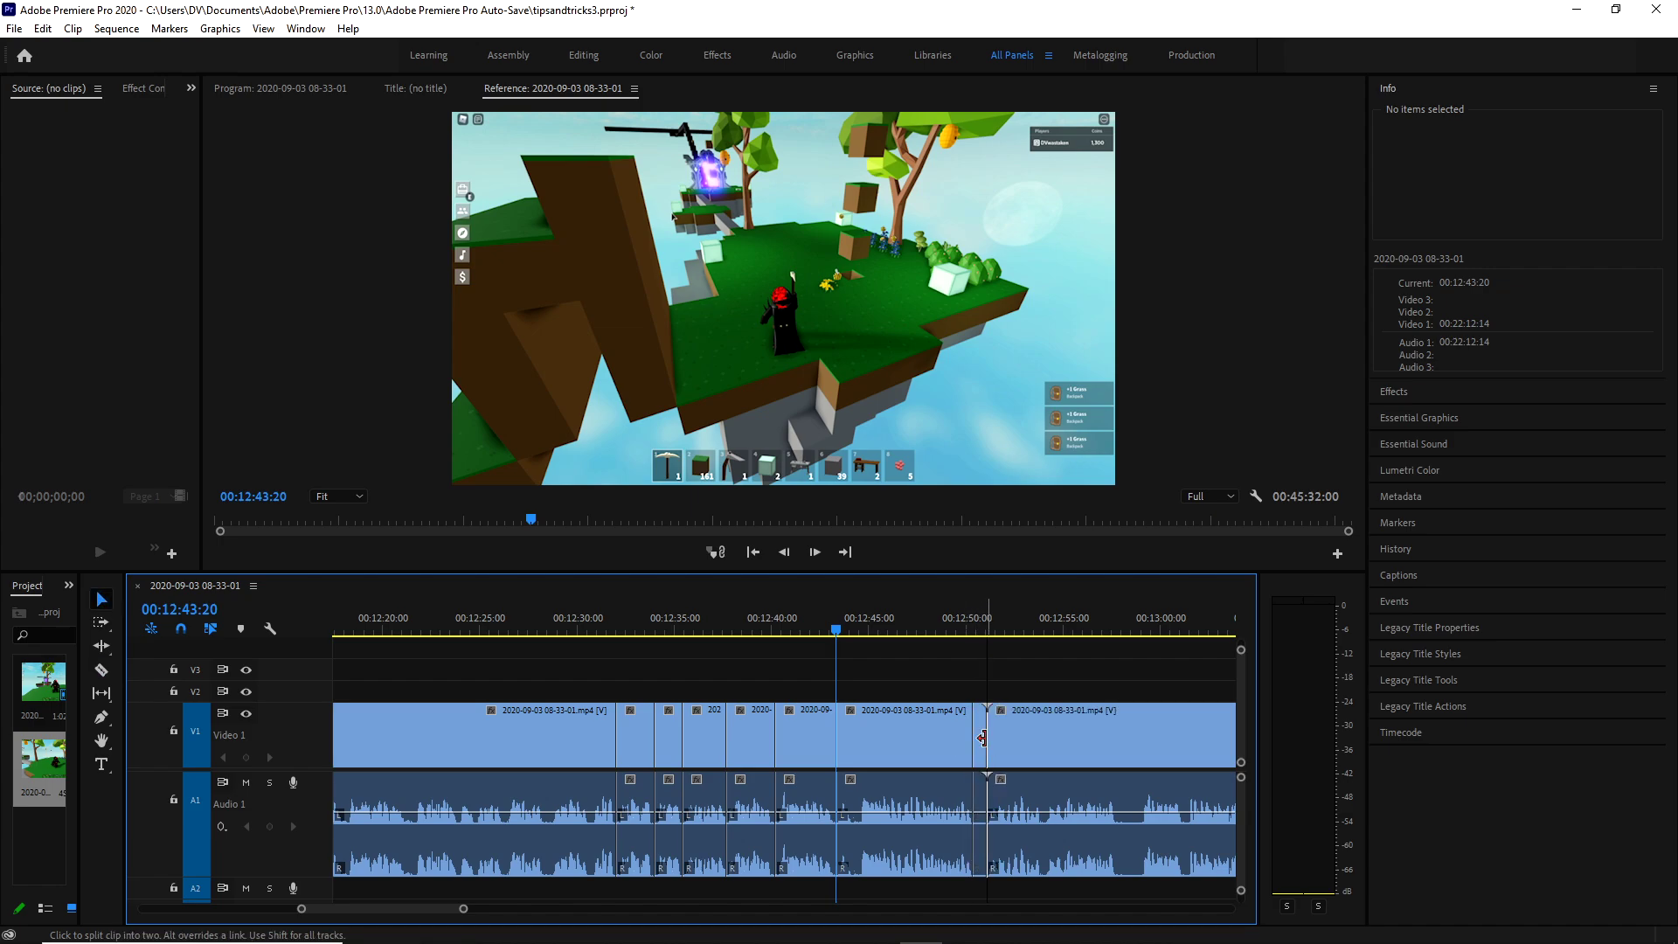
key(Down)
click(1102, 736)
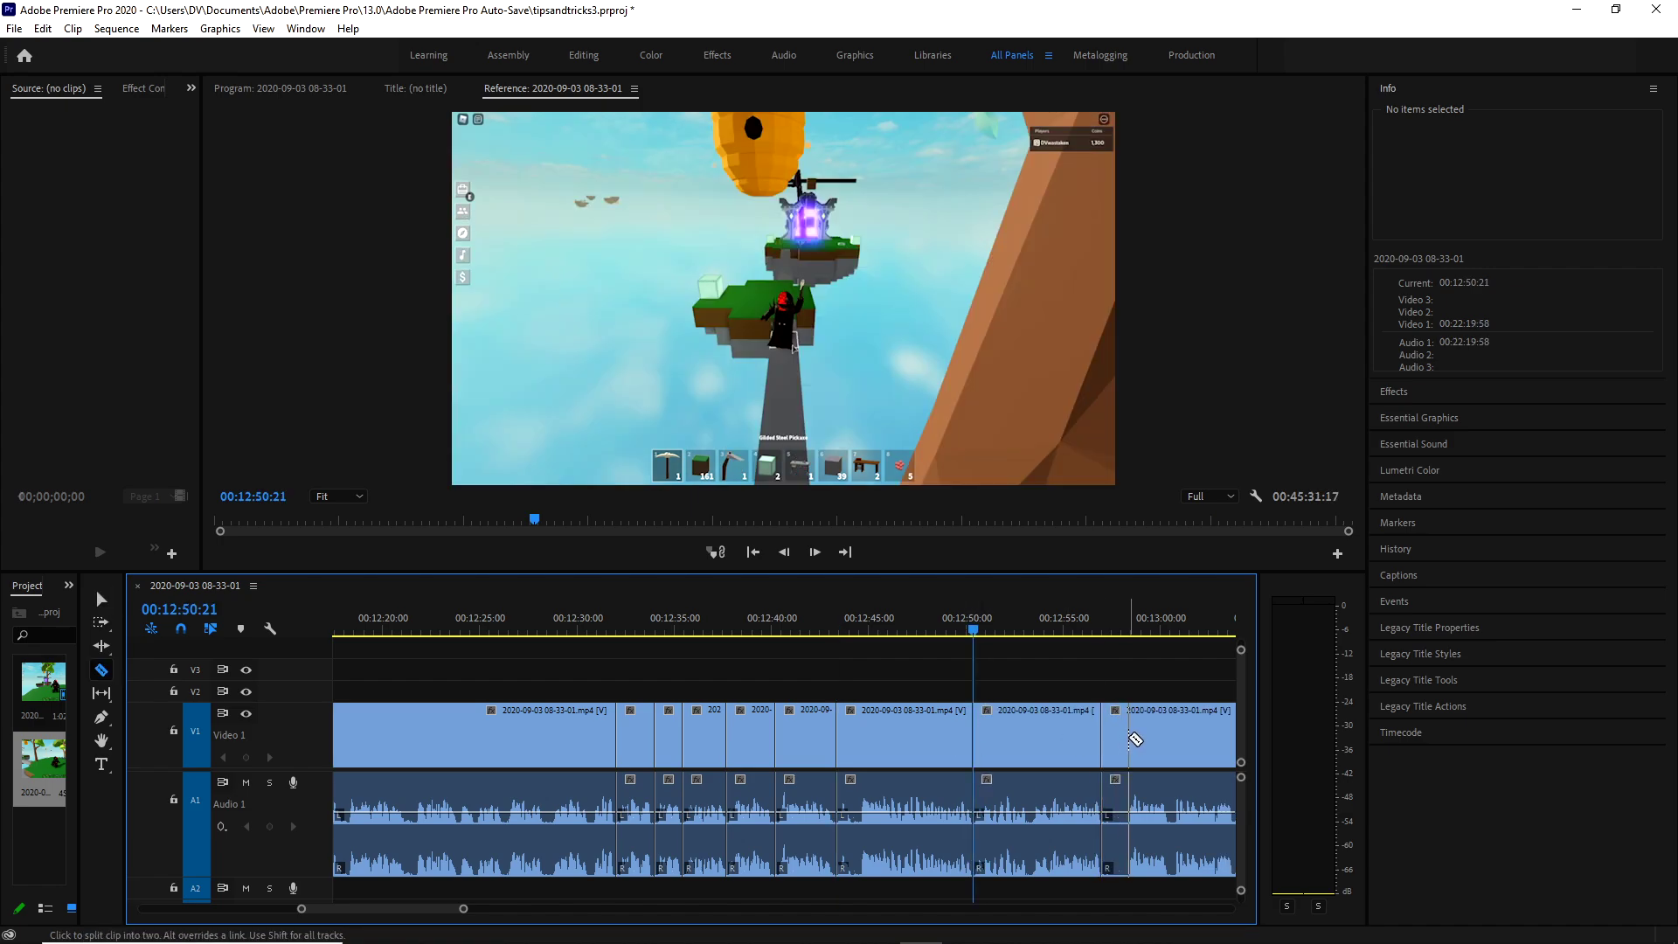
key(Down)
Cut out the silent part from 00:13:12:19 to about 00:13:15:09 and close the gap.
scroll(1136, 738, down, 8)
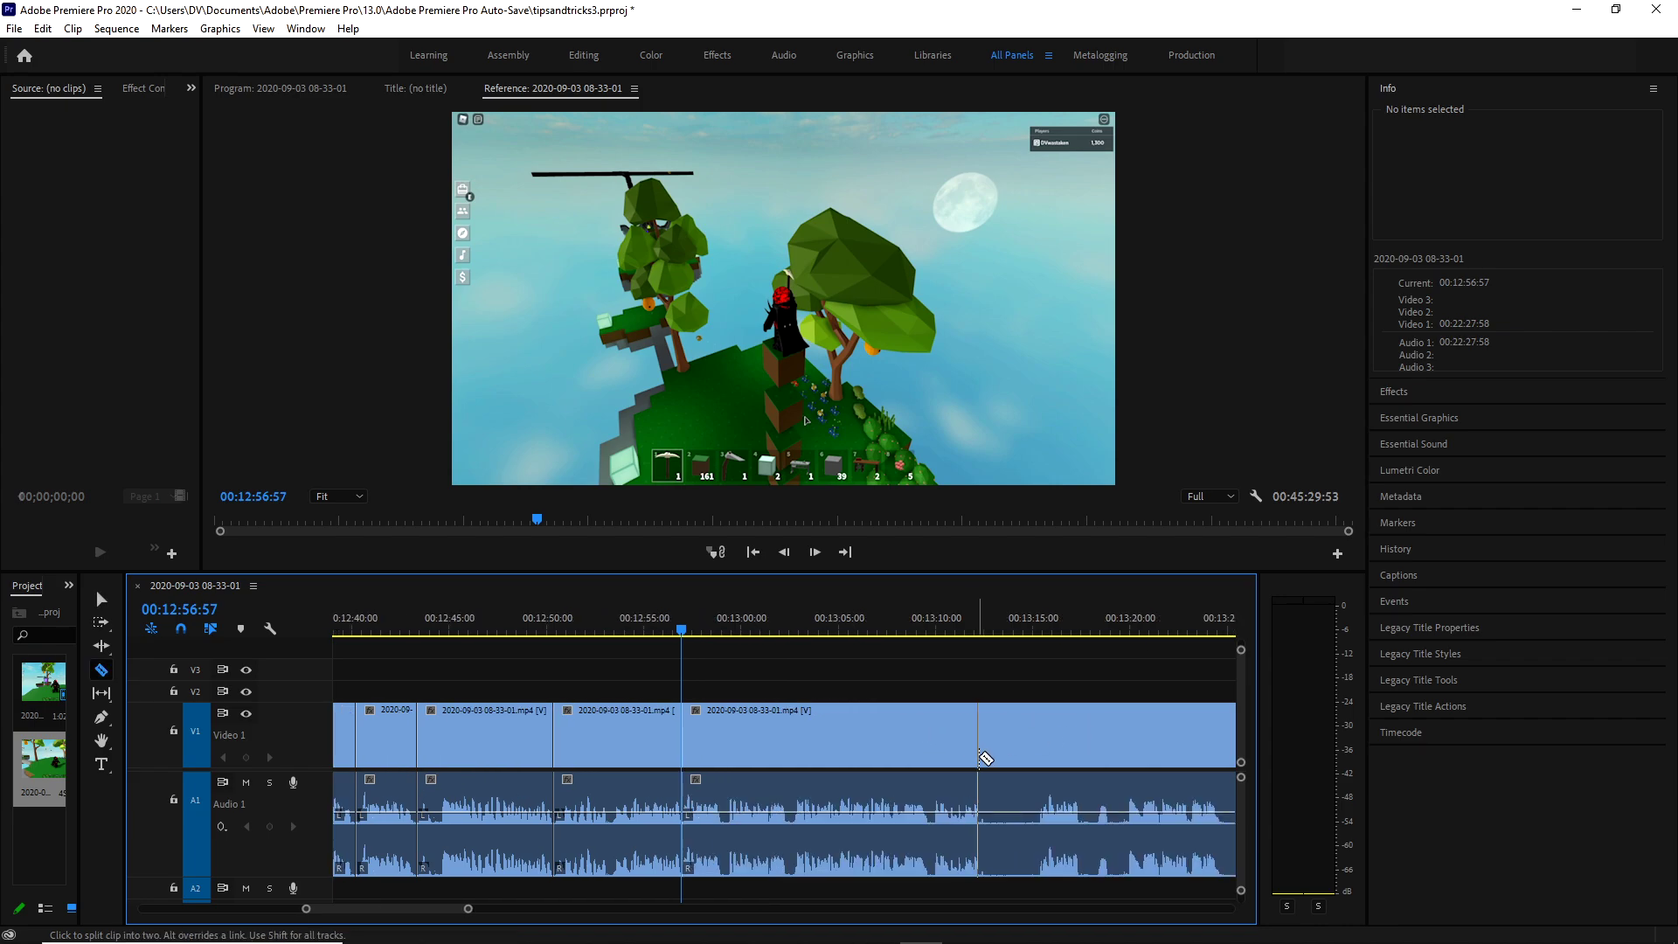
click(981, 759)
click(1036, 758)
key(v)
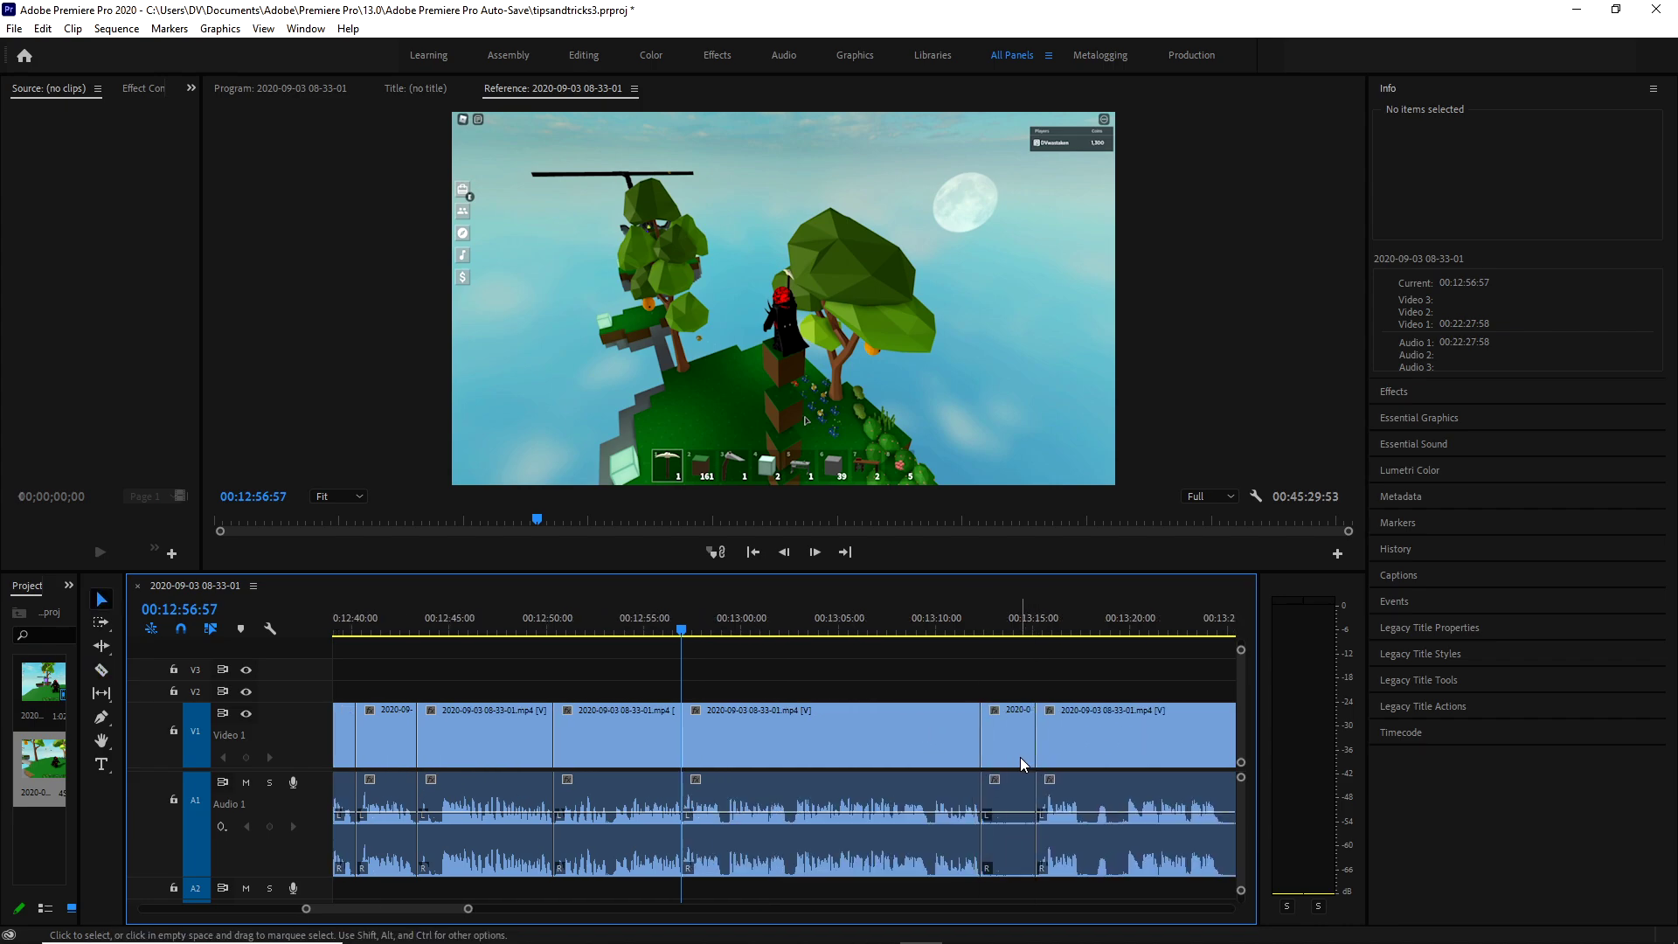
click(1022, 758)
key(shift+Delete)
key(Down)
Cut out the silent part from 00:13:14:39 to about 00:13:16 and close the gap.
scroll(1009, 751, down, 3)
key(c)
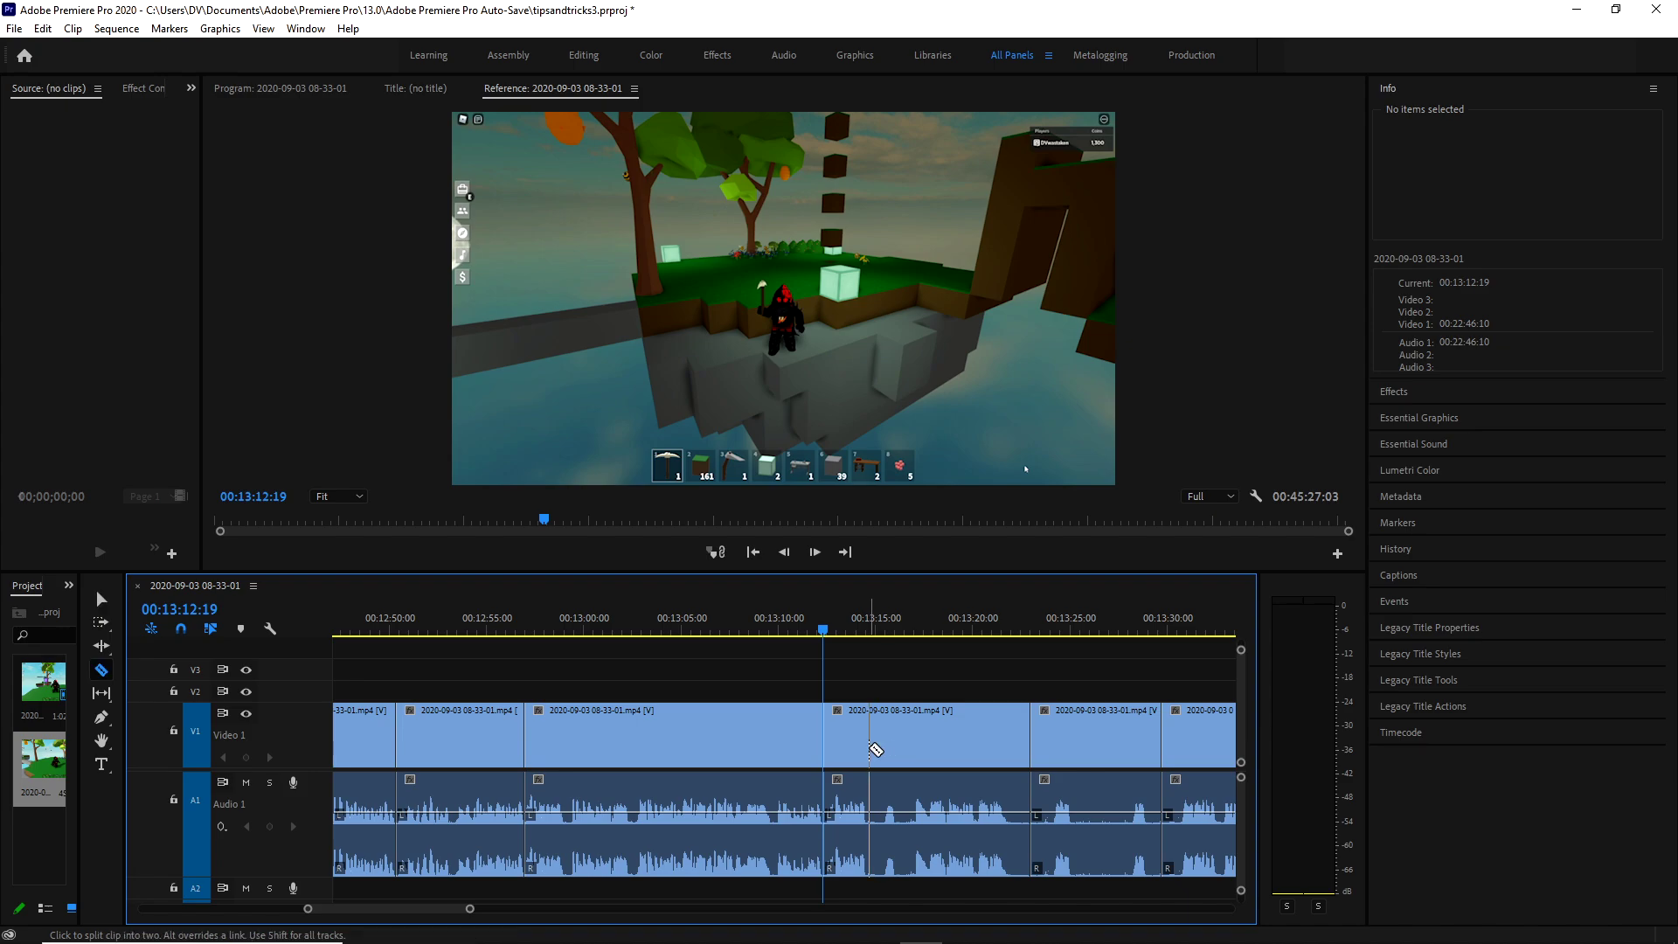
click(870, 749)
key(c)
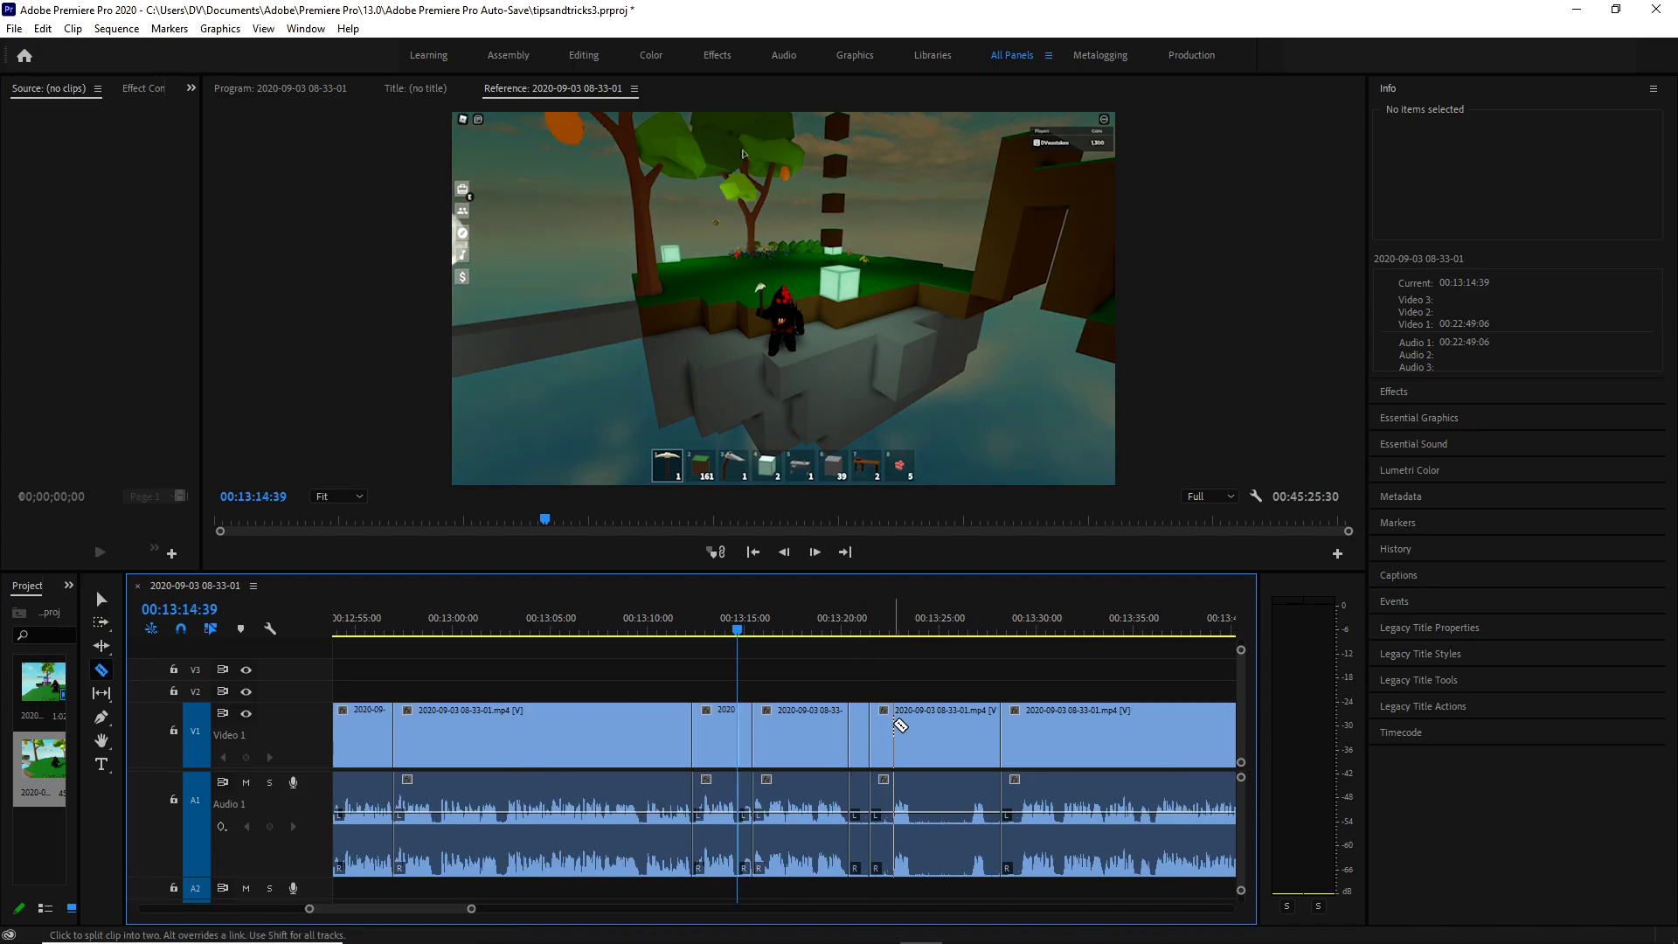
click(893, 726)
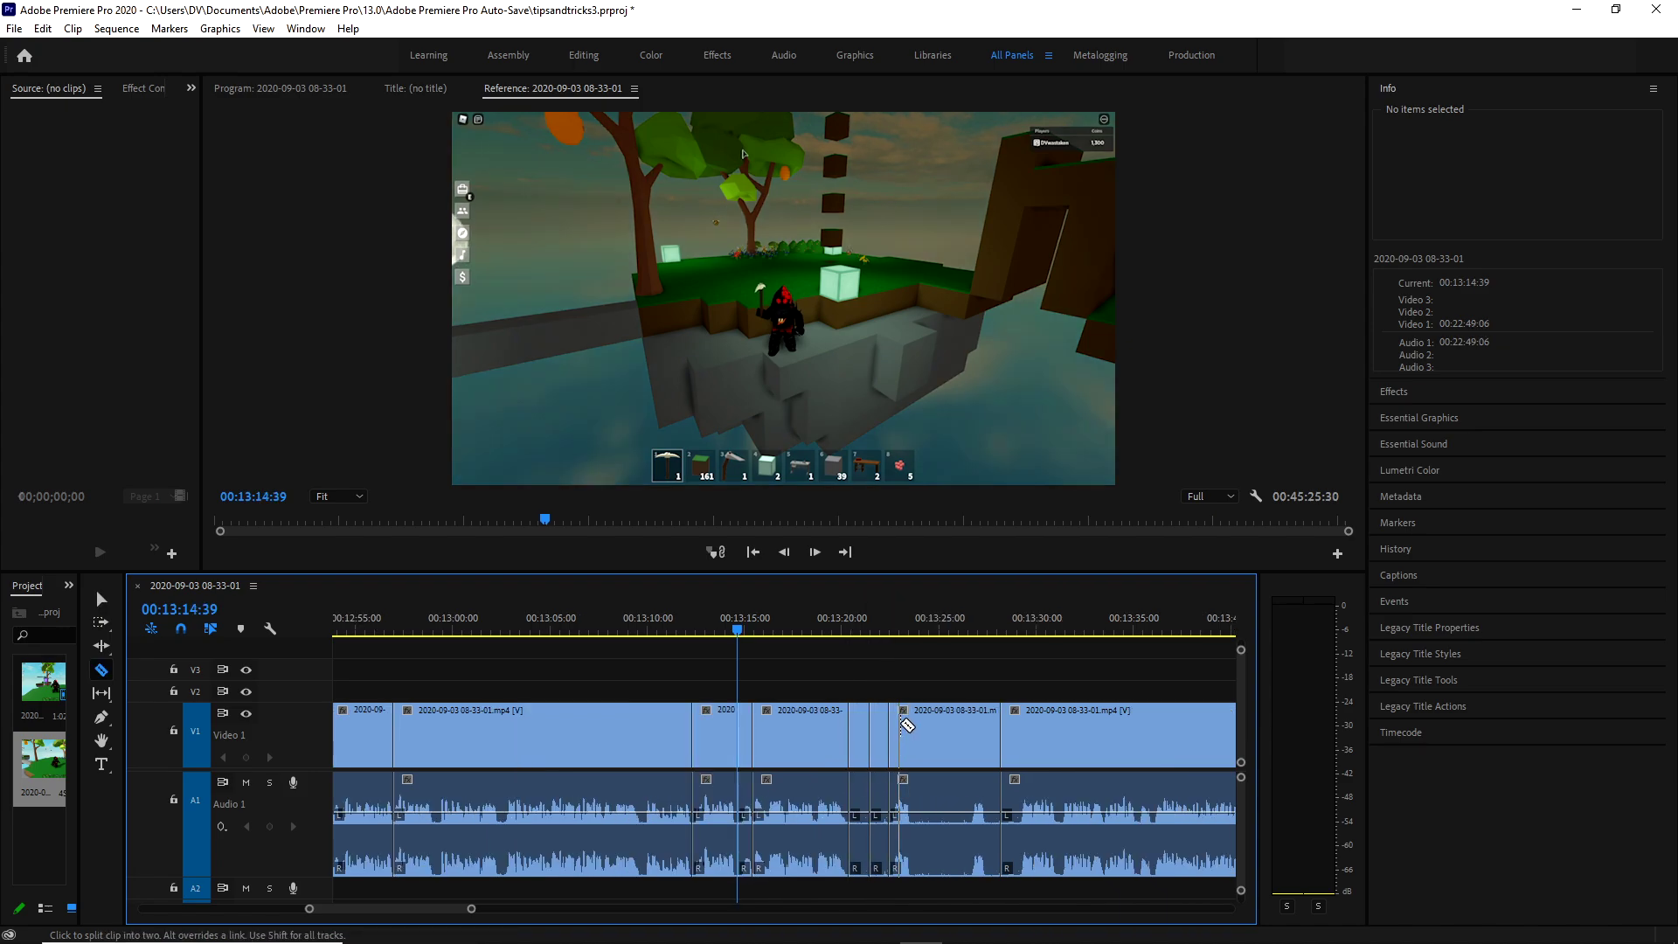
Split off and select the silent parts between about 00:13:20 and 00:13:29 for removal.
click(915, 724)
click(966, 716)
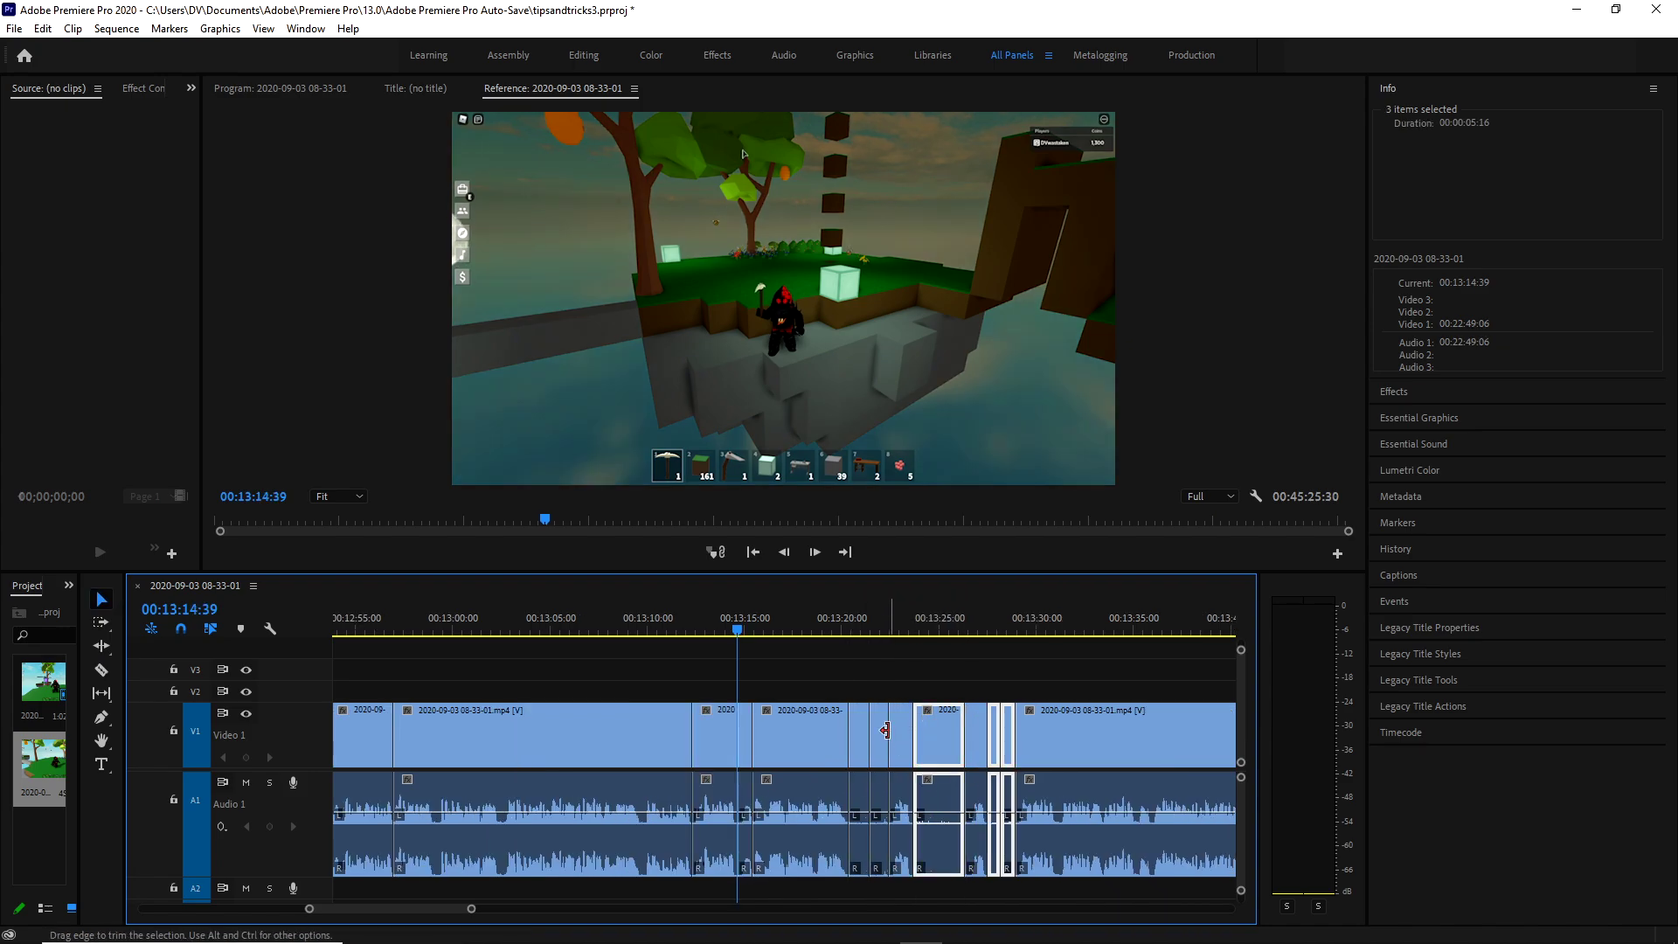
shift+click(879, 732)
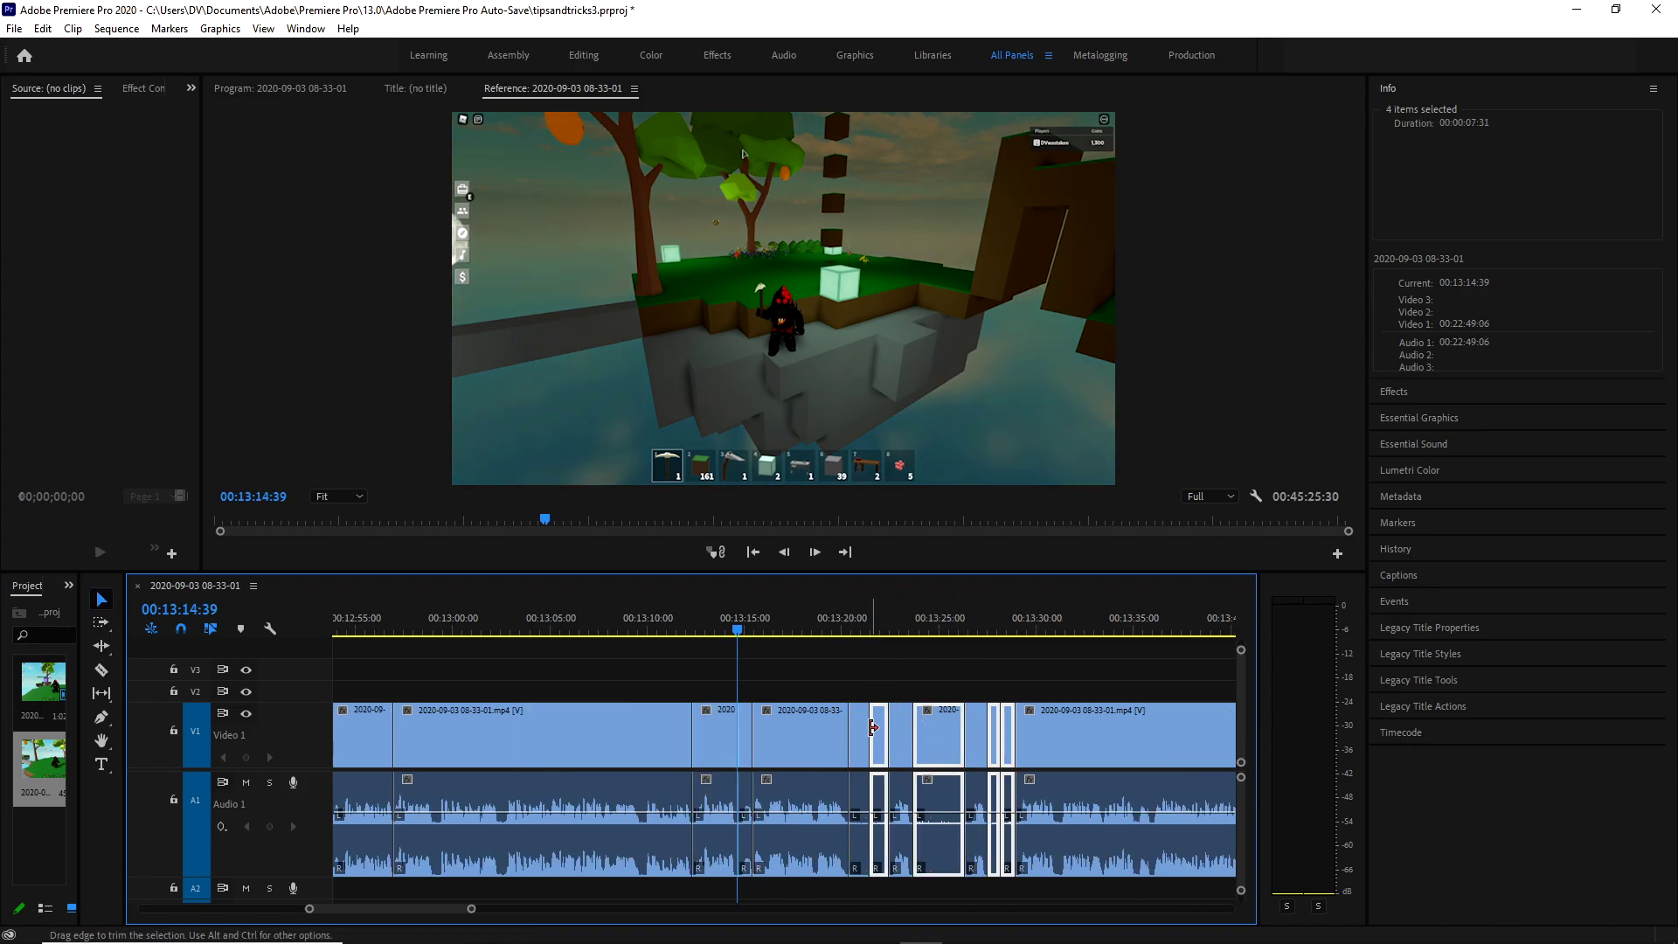
shift+click(860, 736)
Return to the start of the sequence, show the whole edited timeline and play the opening.
drag(782, 908, 254, 931)
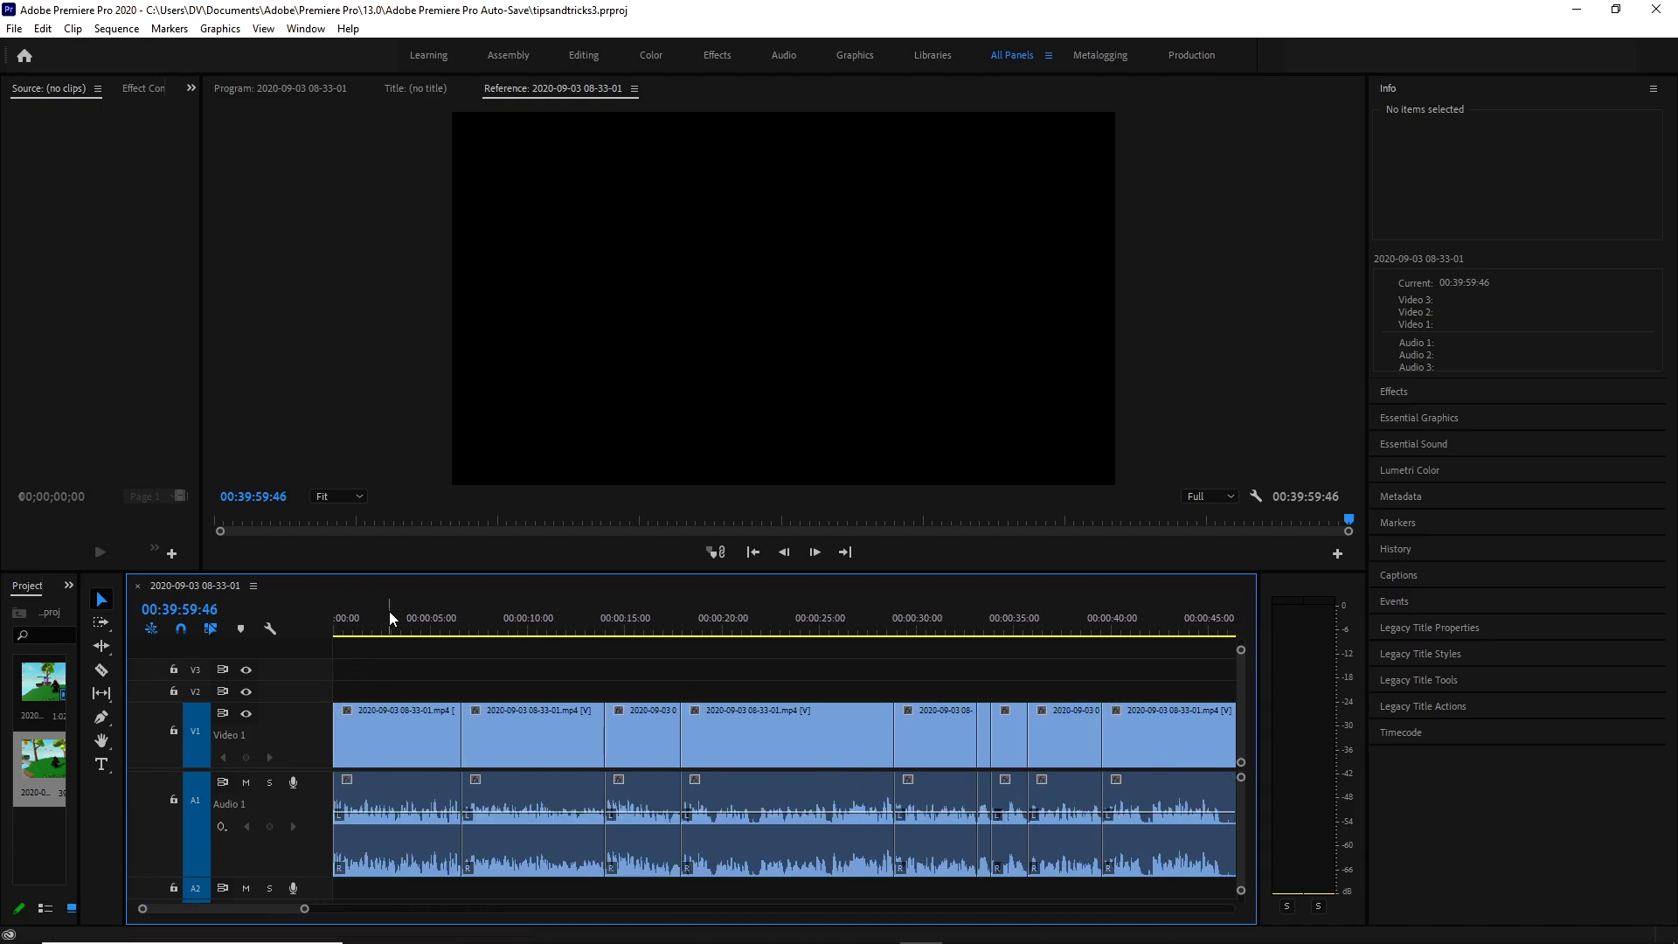
key(Home)
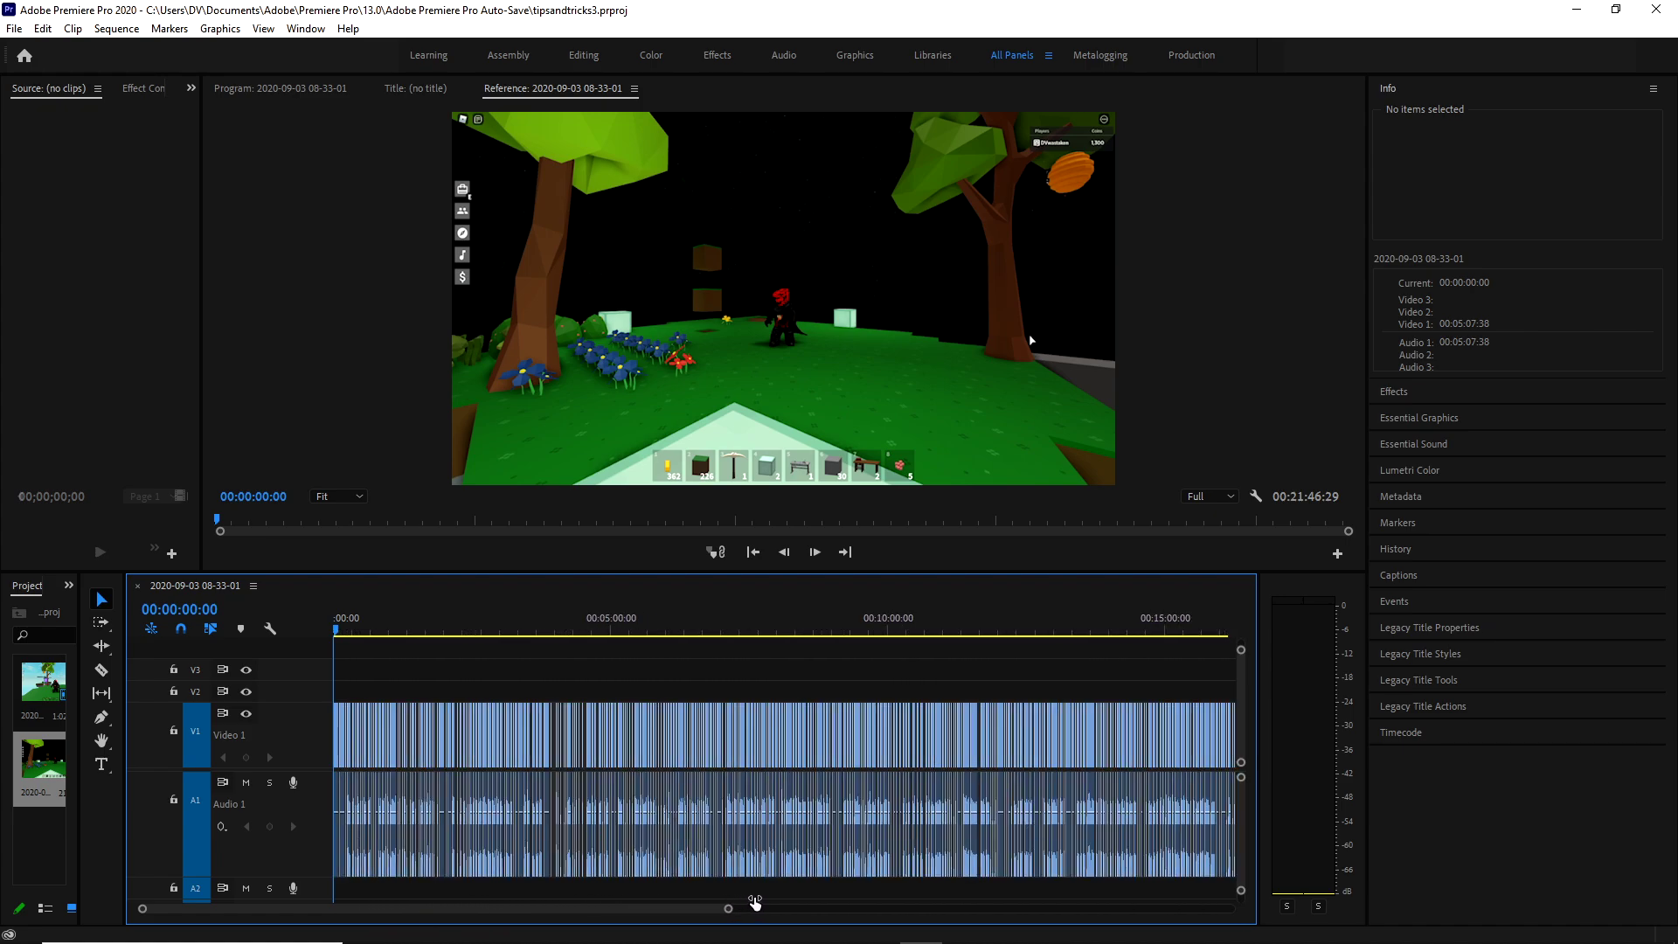
drag(755, 902, 1142, 899)
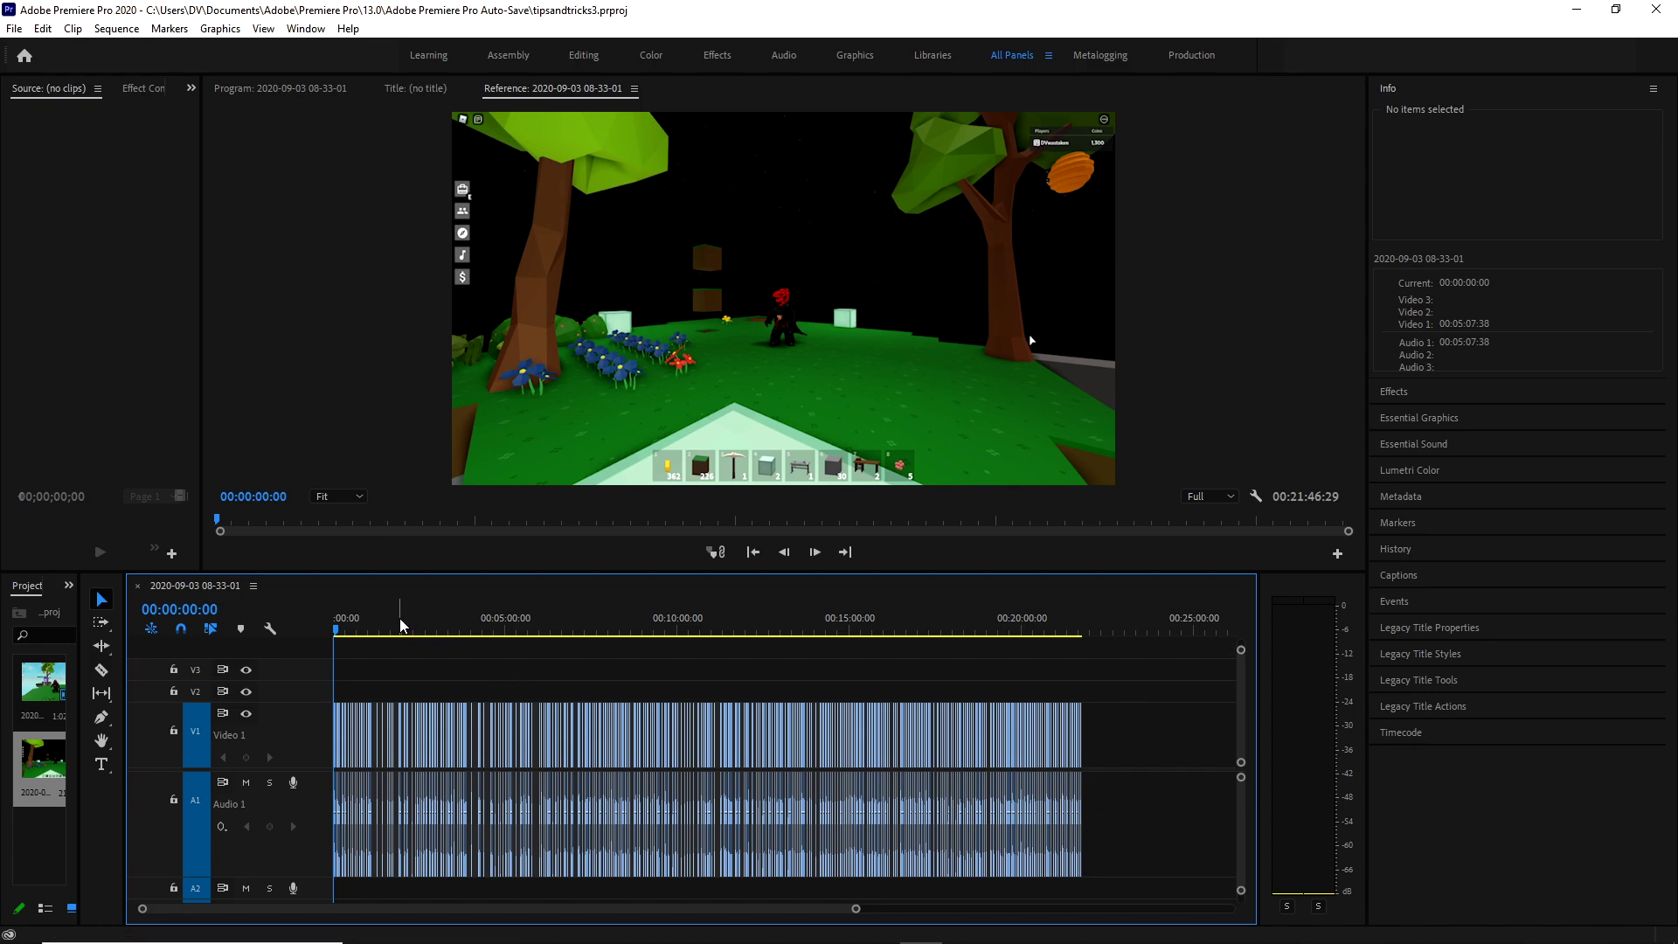
key(space)
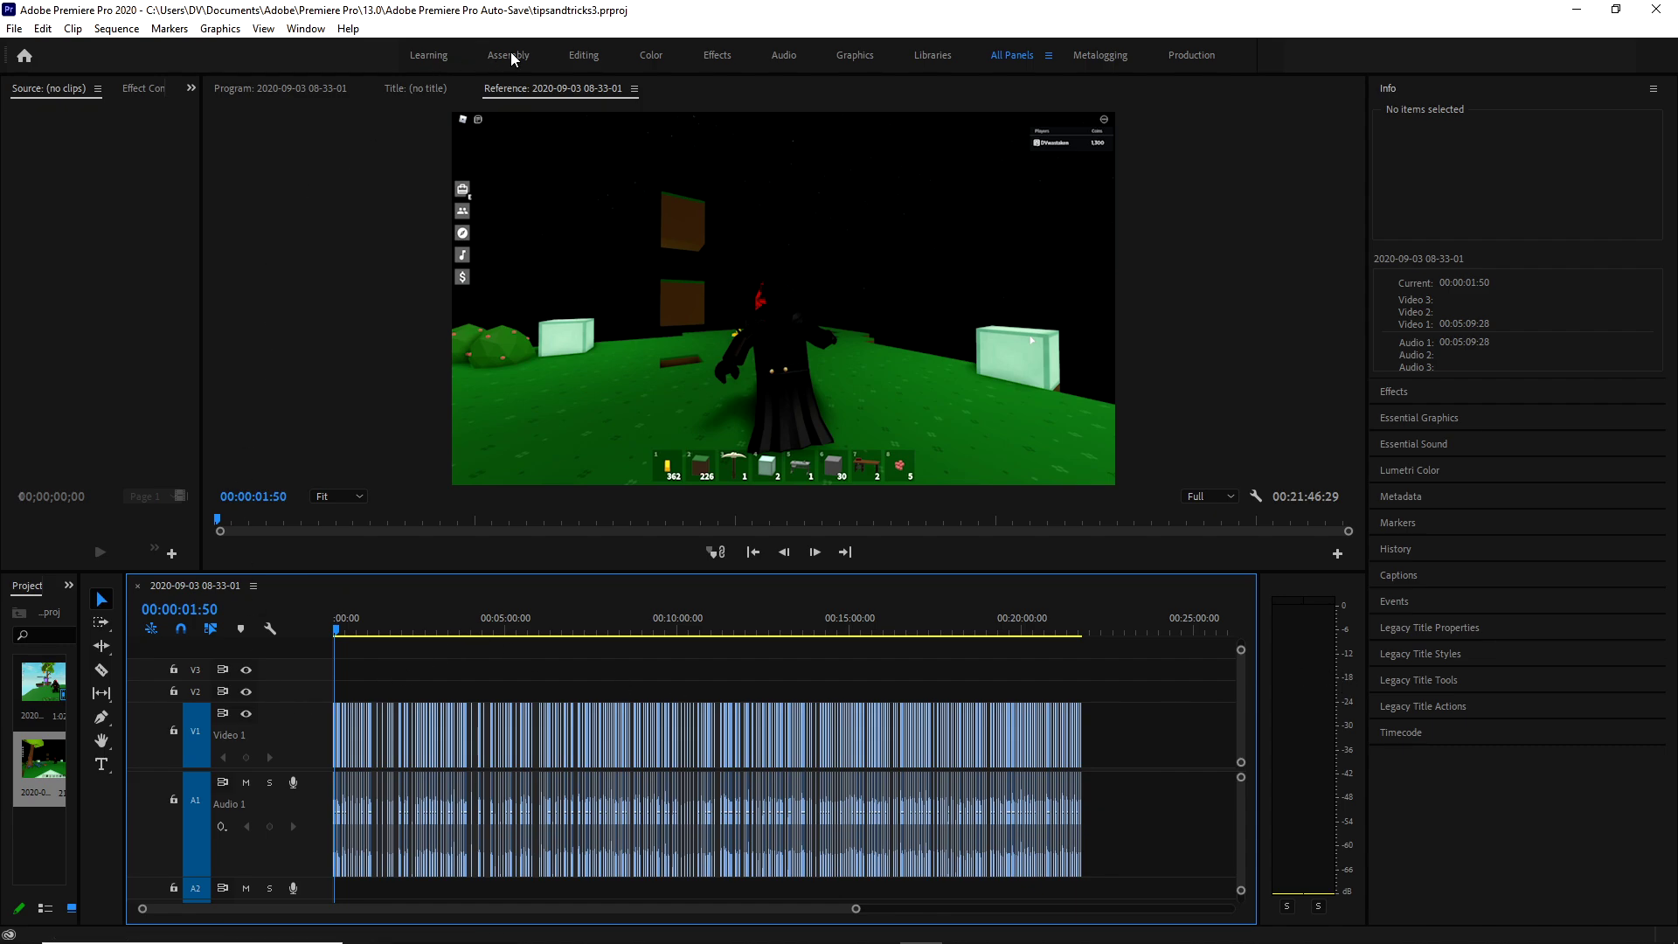
Switch to the Audio workspace and enlarge the Audio Track Mixer until its volume faders show.
click(783, 56)
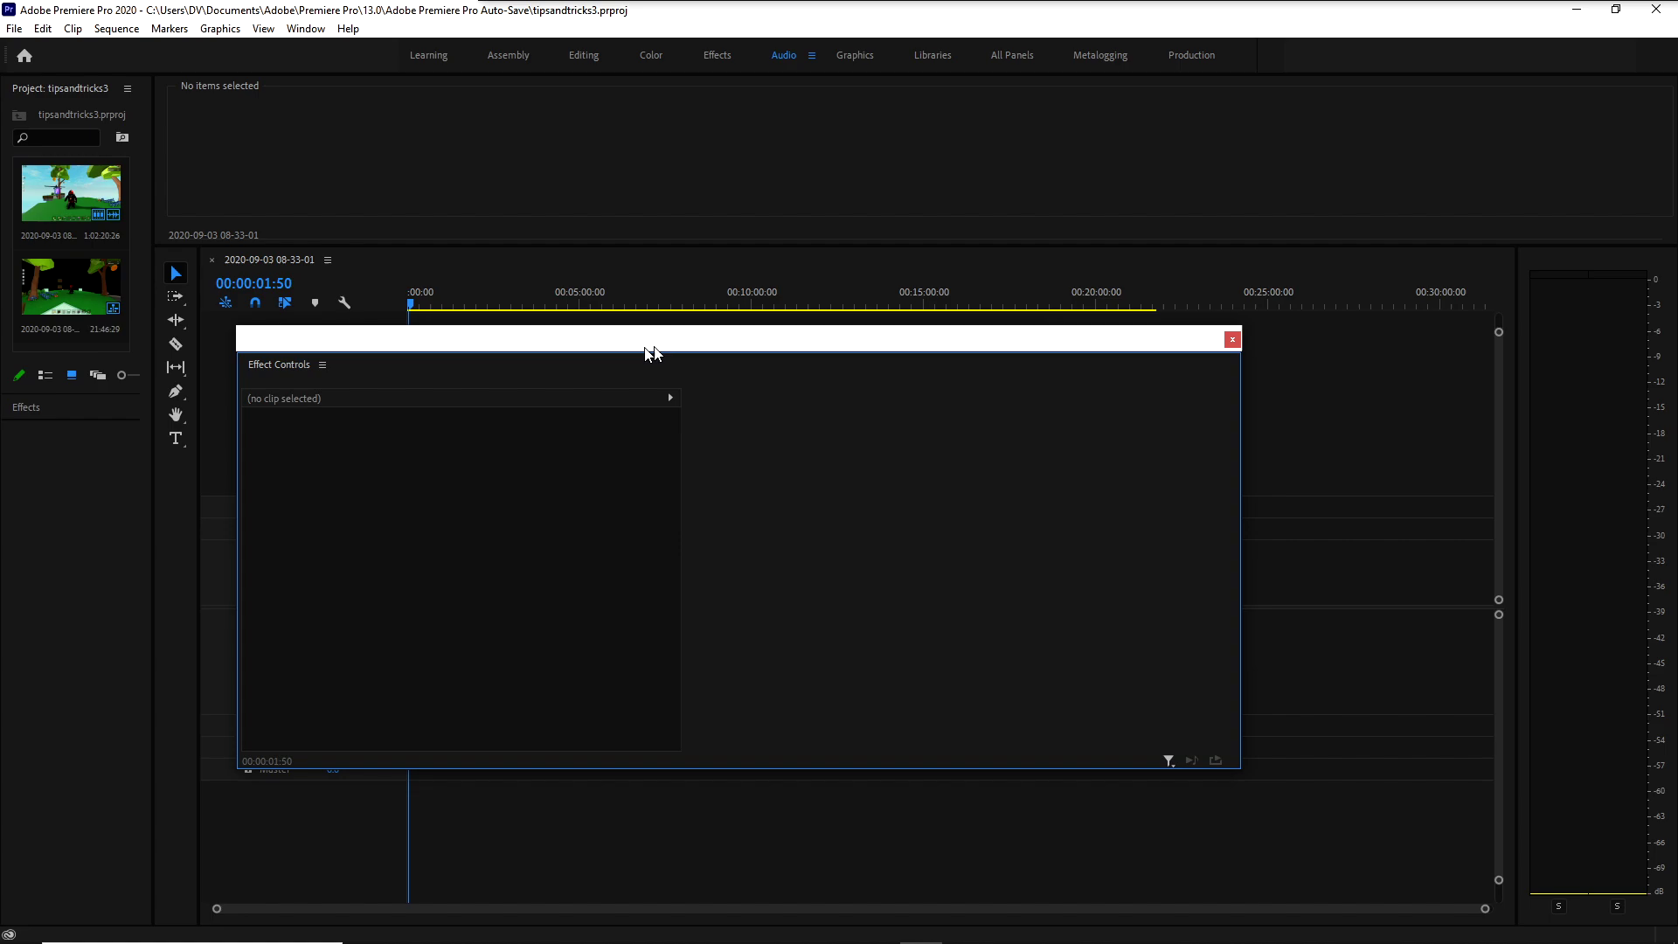
drag(649, 349, 823, 203)
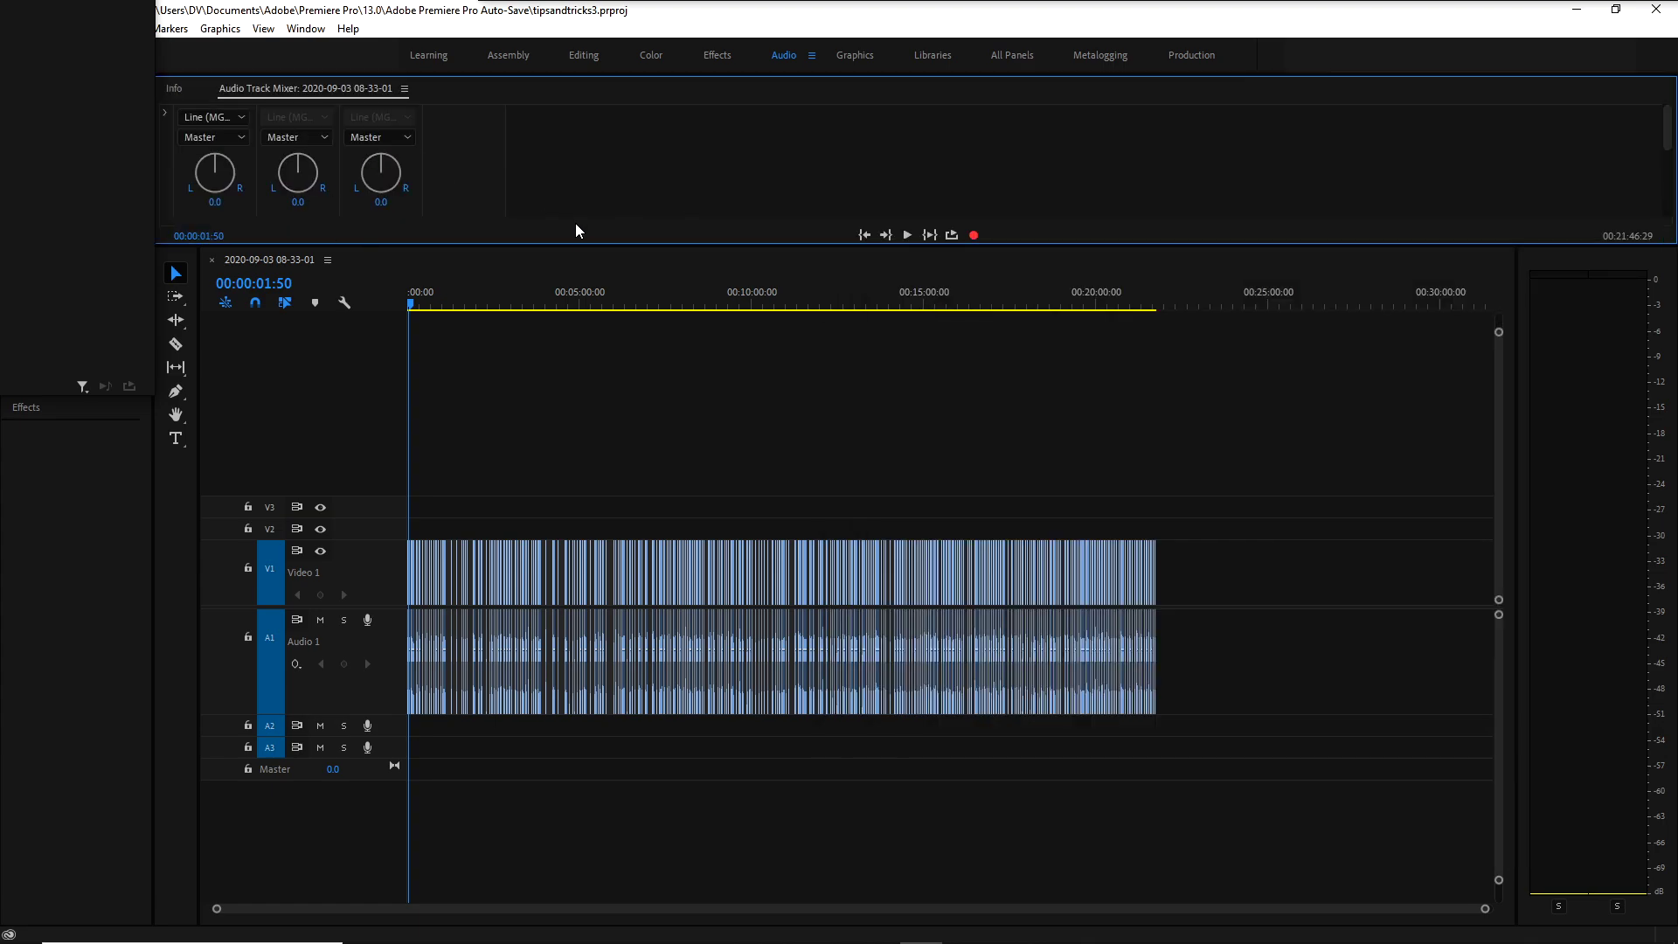
drag(585, 245, 600, 475)
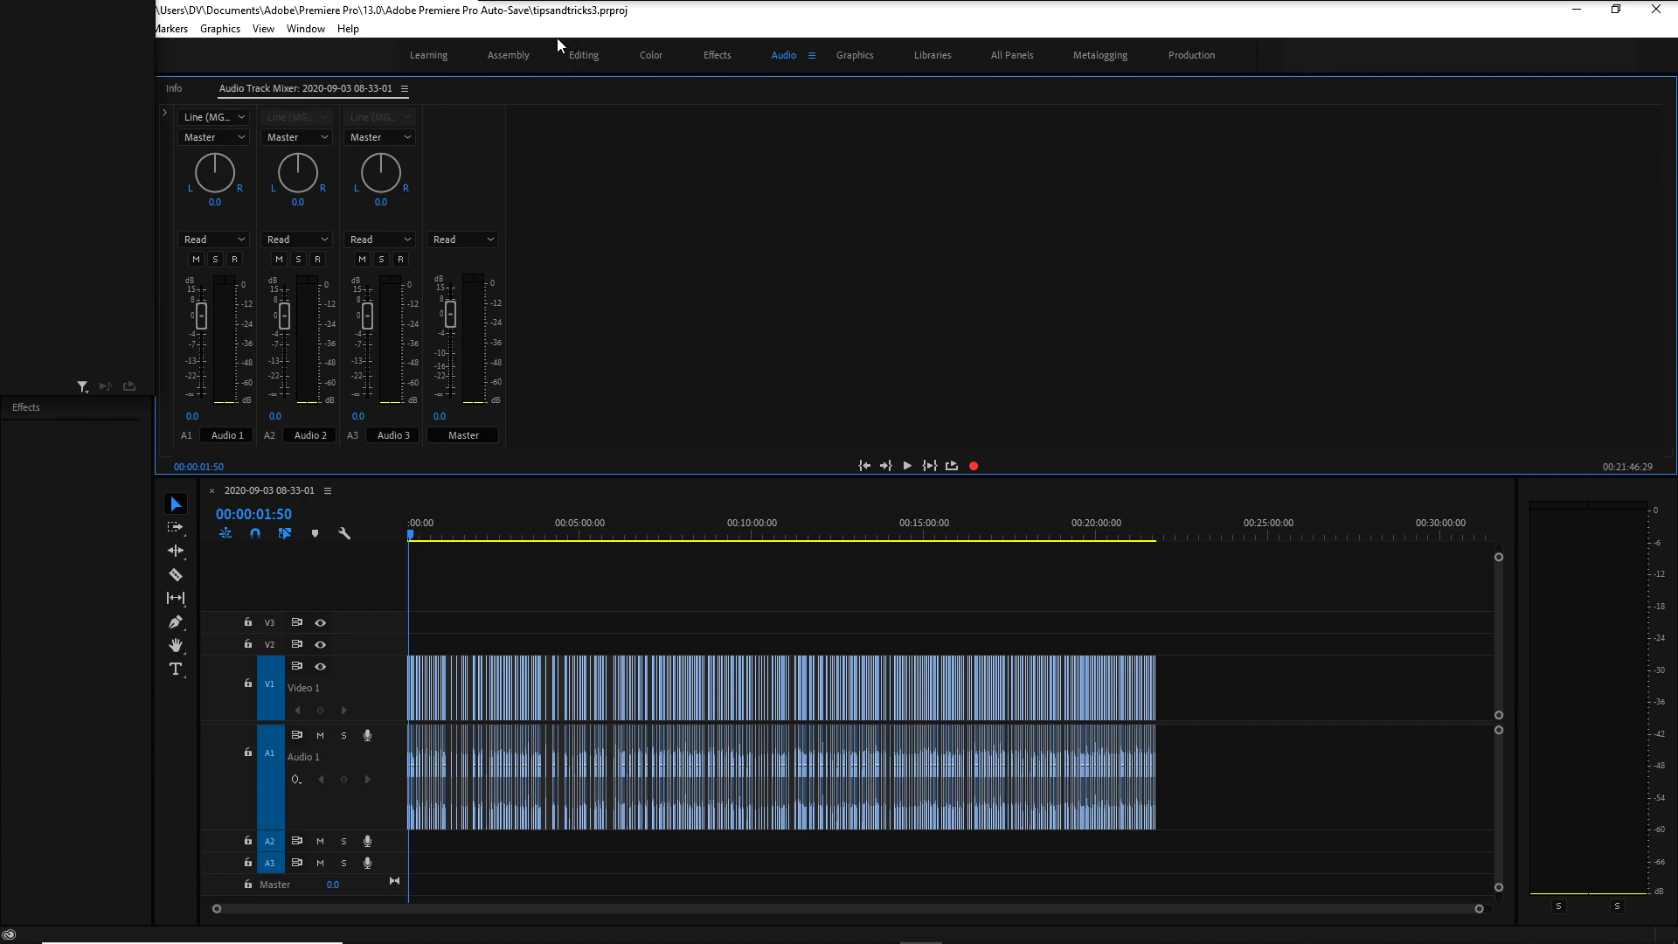
Dock the Audio Track Mixer beside the timeline and narrow it to give the timeline more room.
click(306, 29)
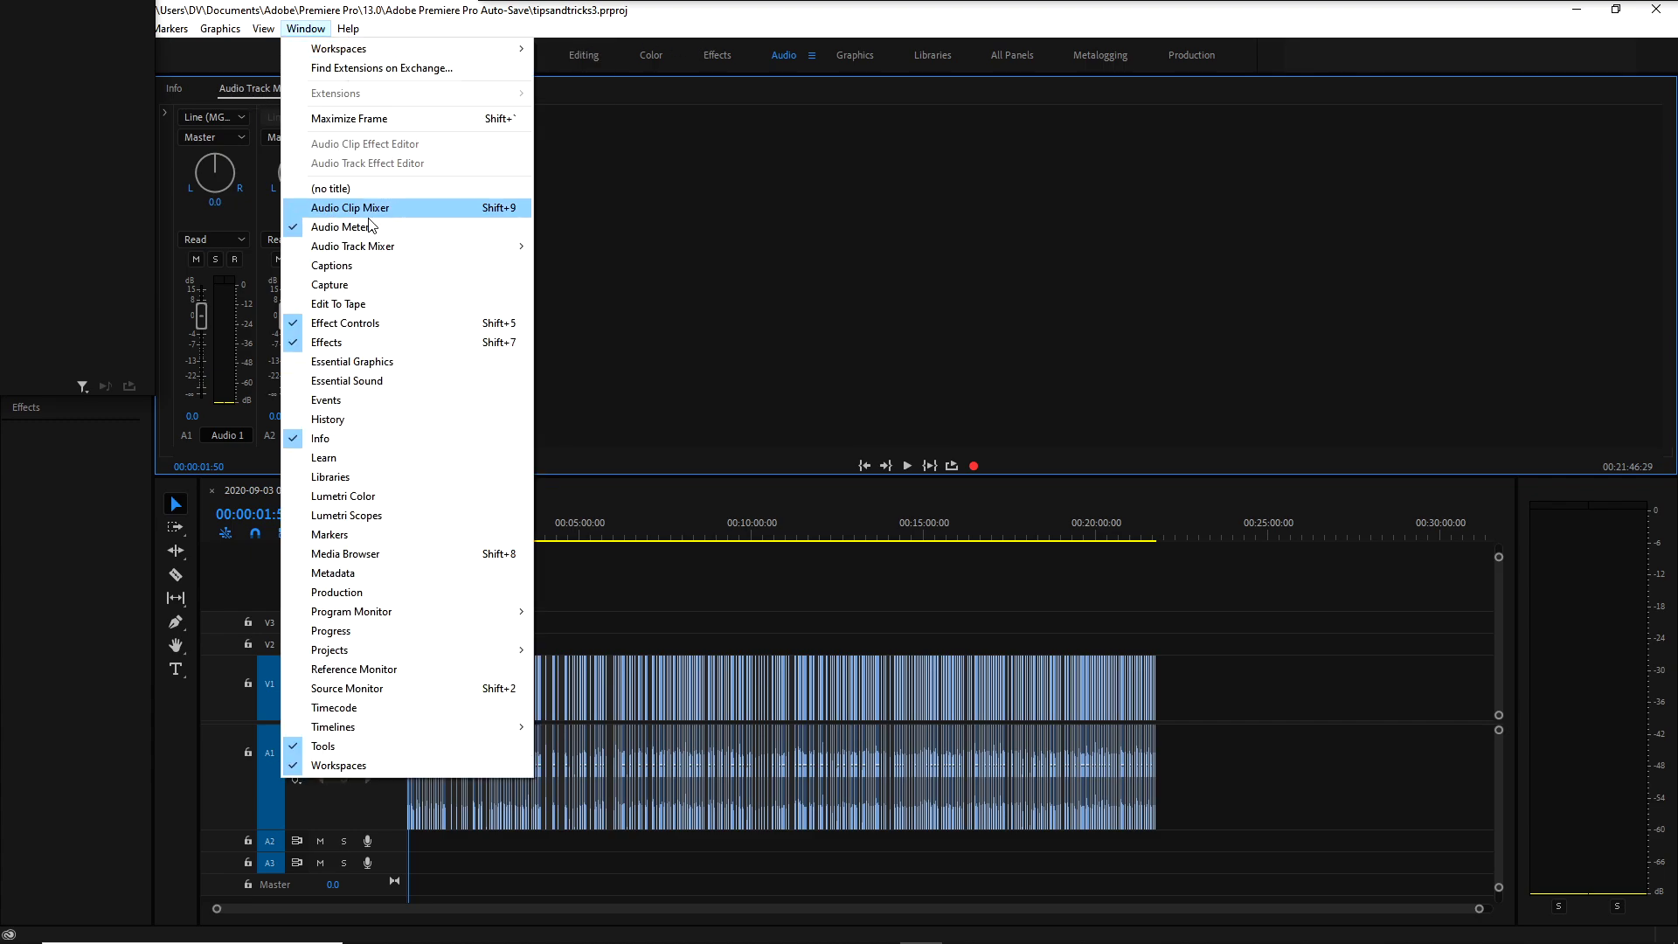
mouse_move(352, 254)
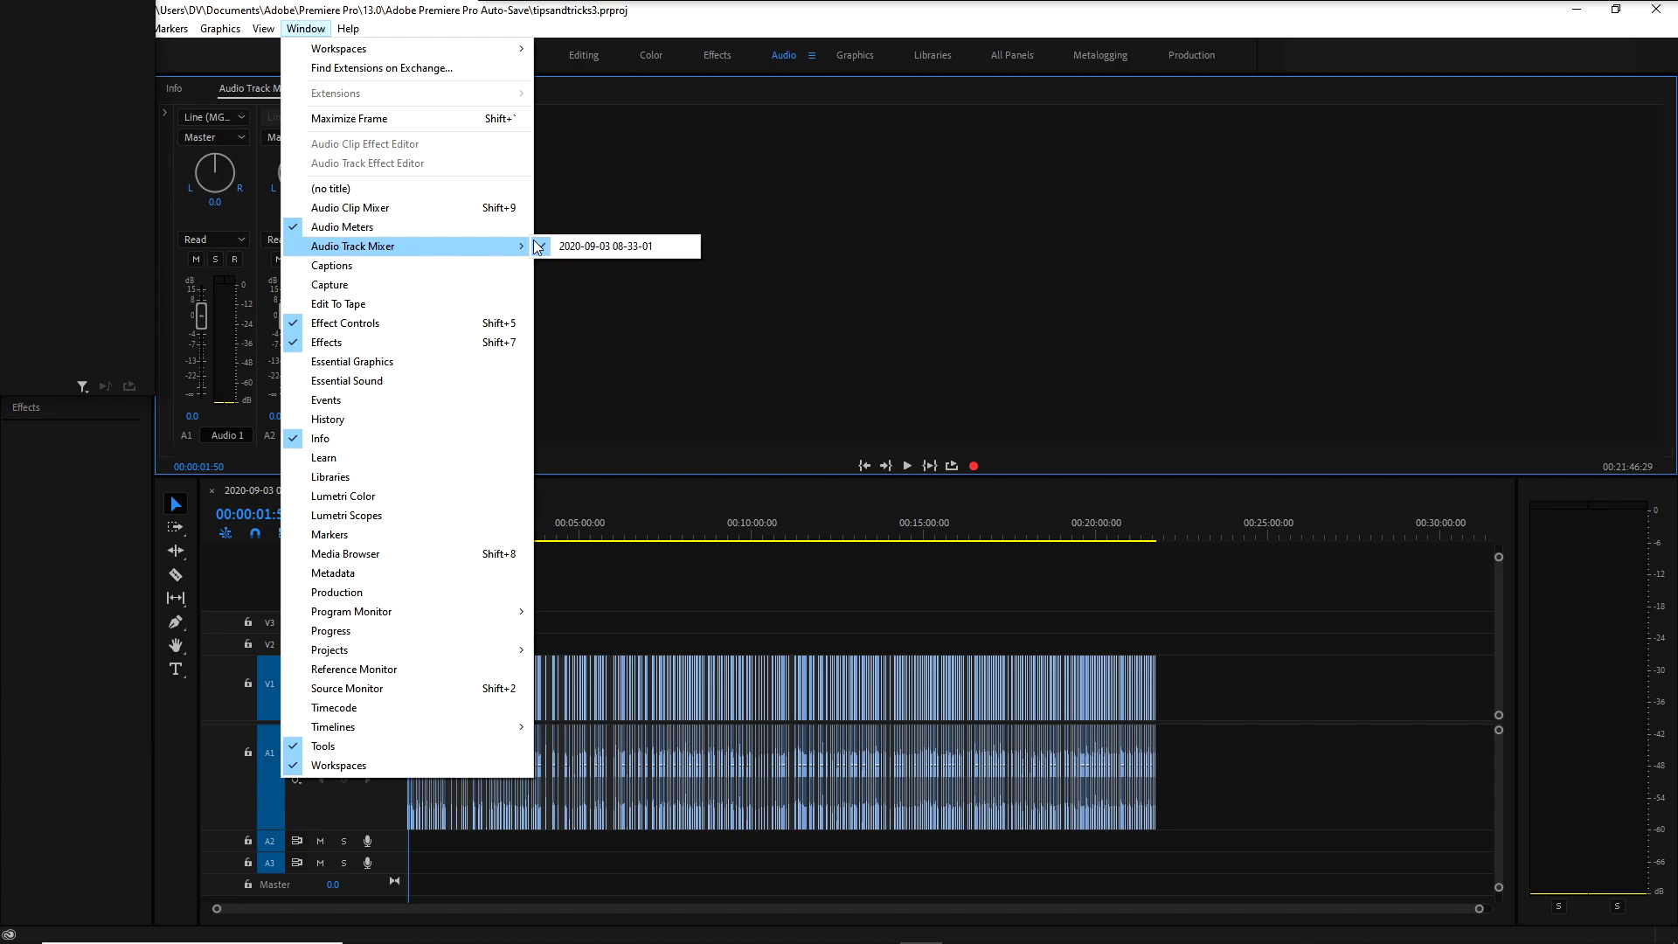
click(921, 247)
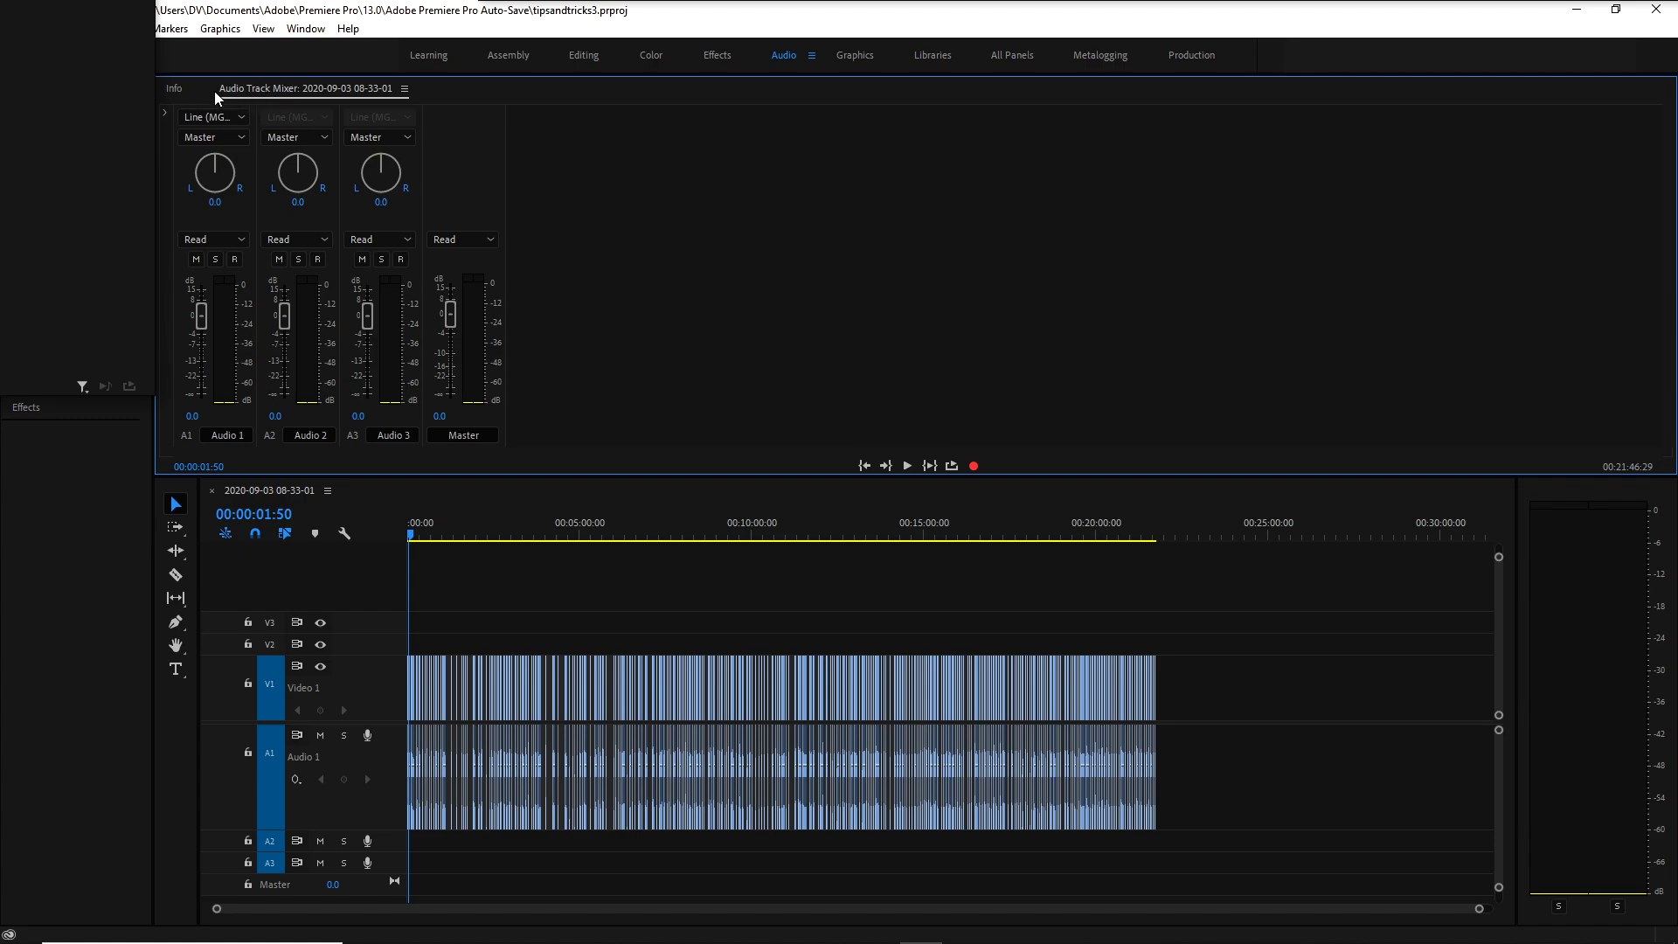
drag(215, 93, 1502, 532)
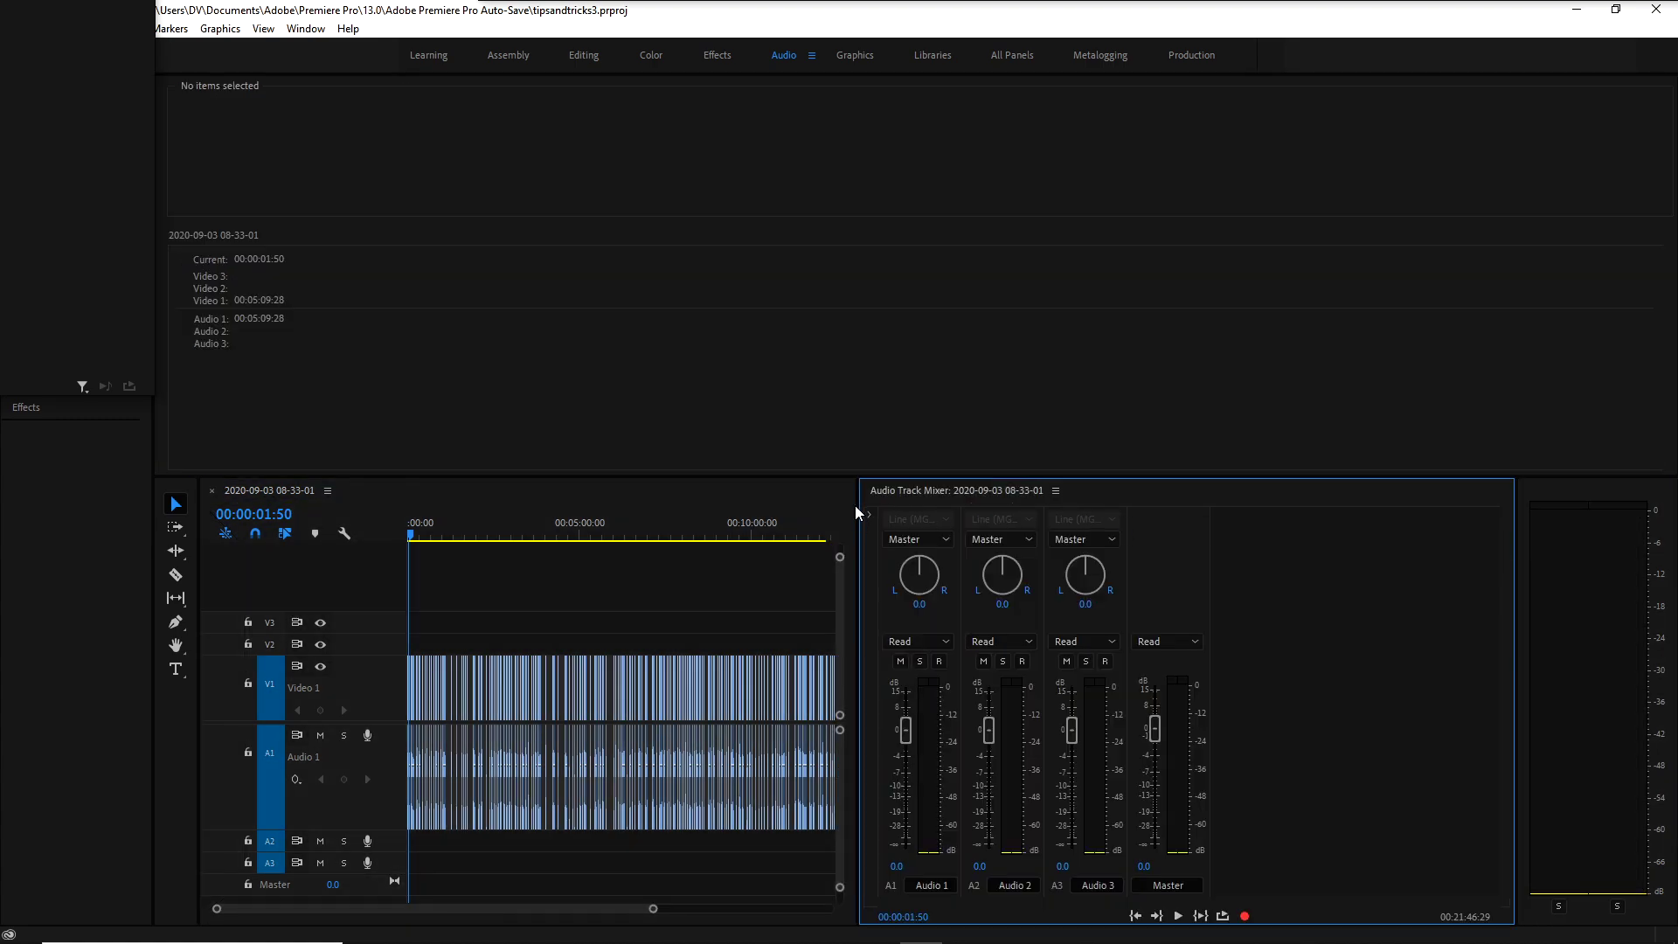
drag(855, 507, 1143, 525)
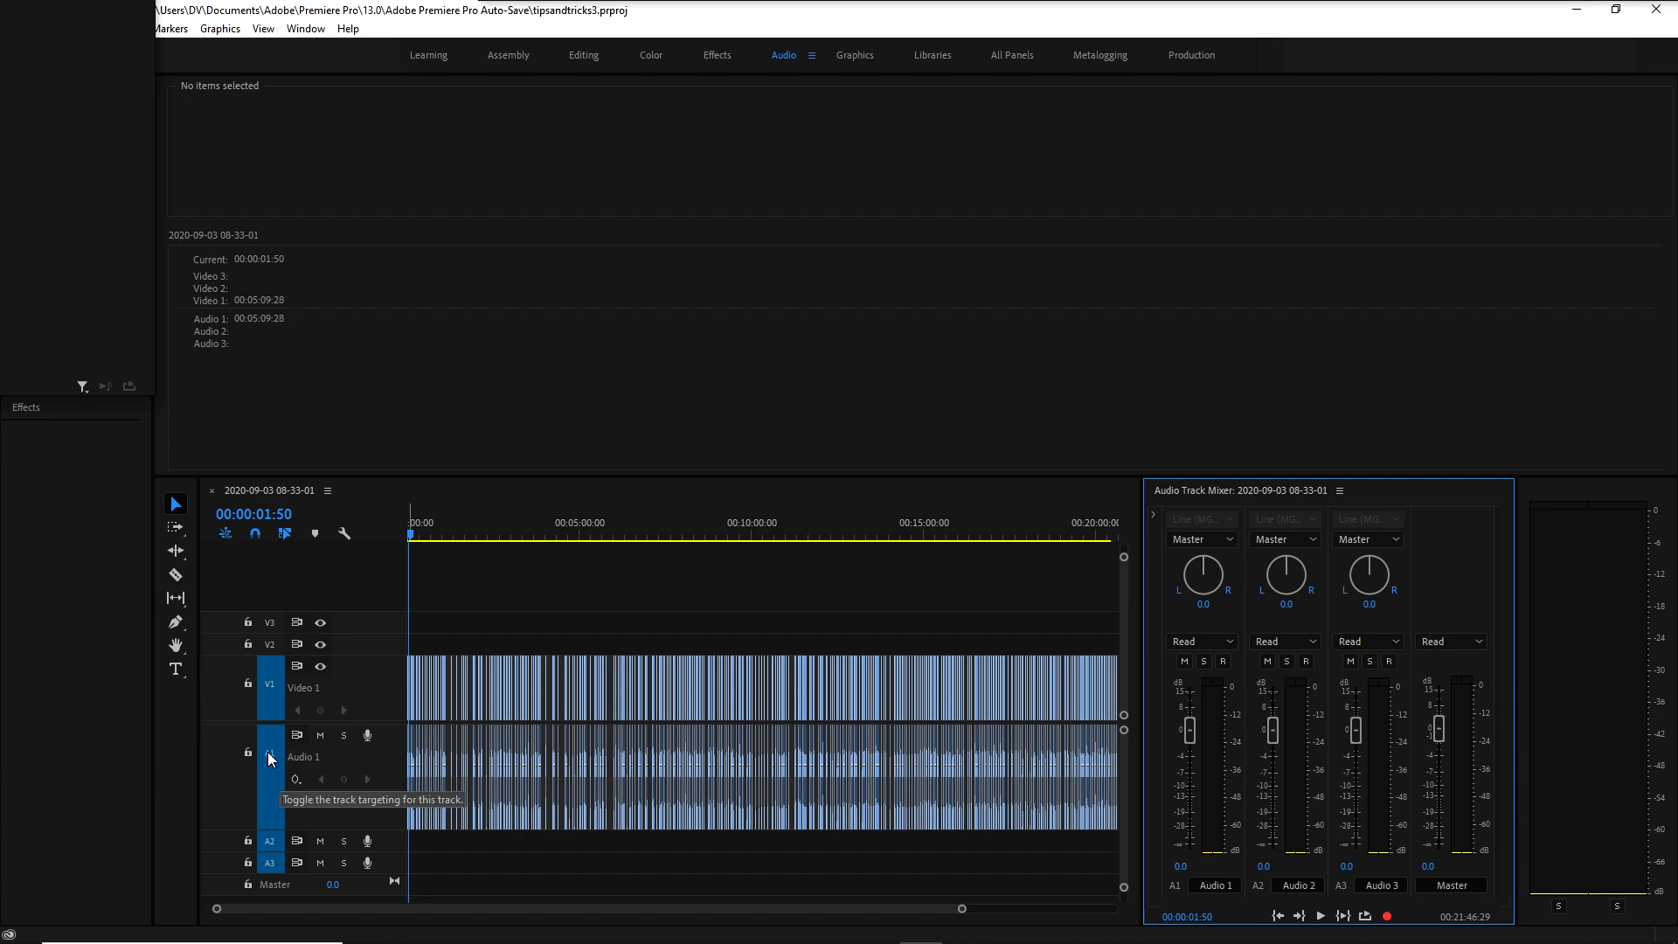
Raise the Audio 1 track volume to 15 dB and play the sequence from the start.
click(506, 863)
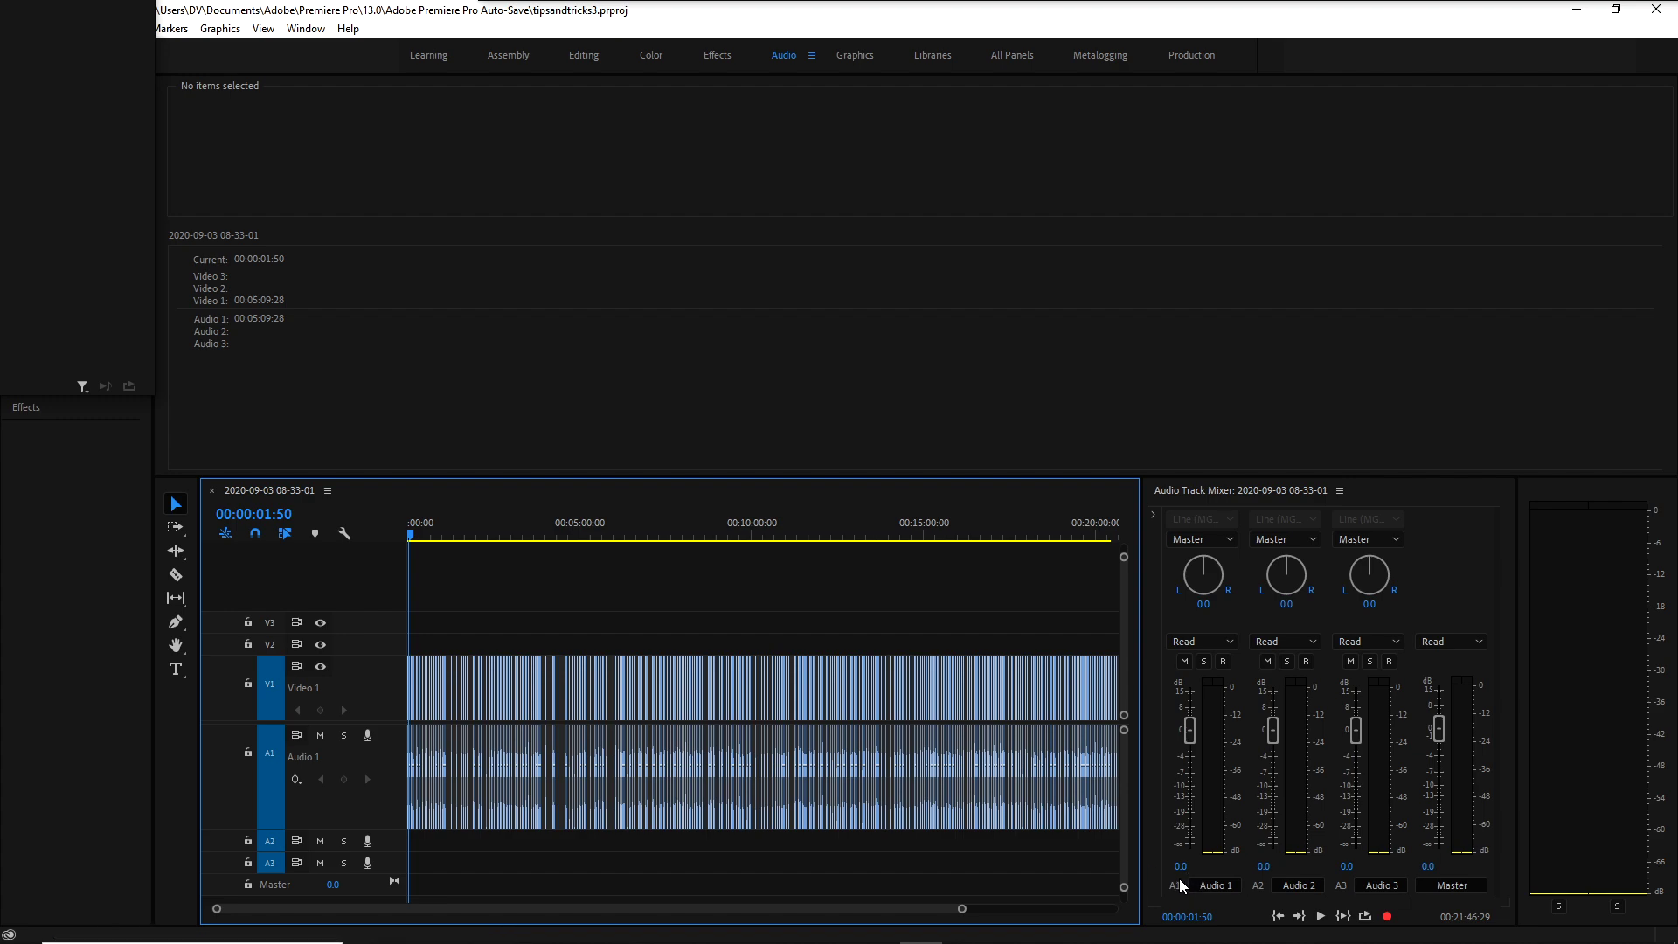
drag(1196, 741, 1203, 692)
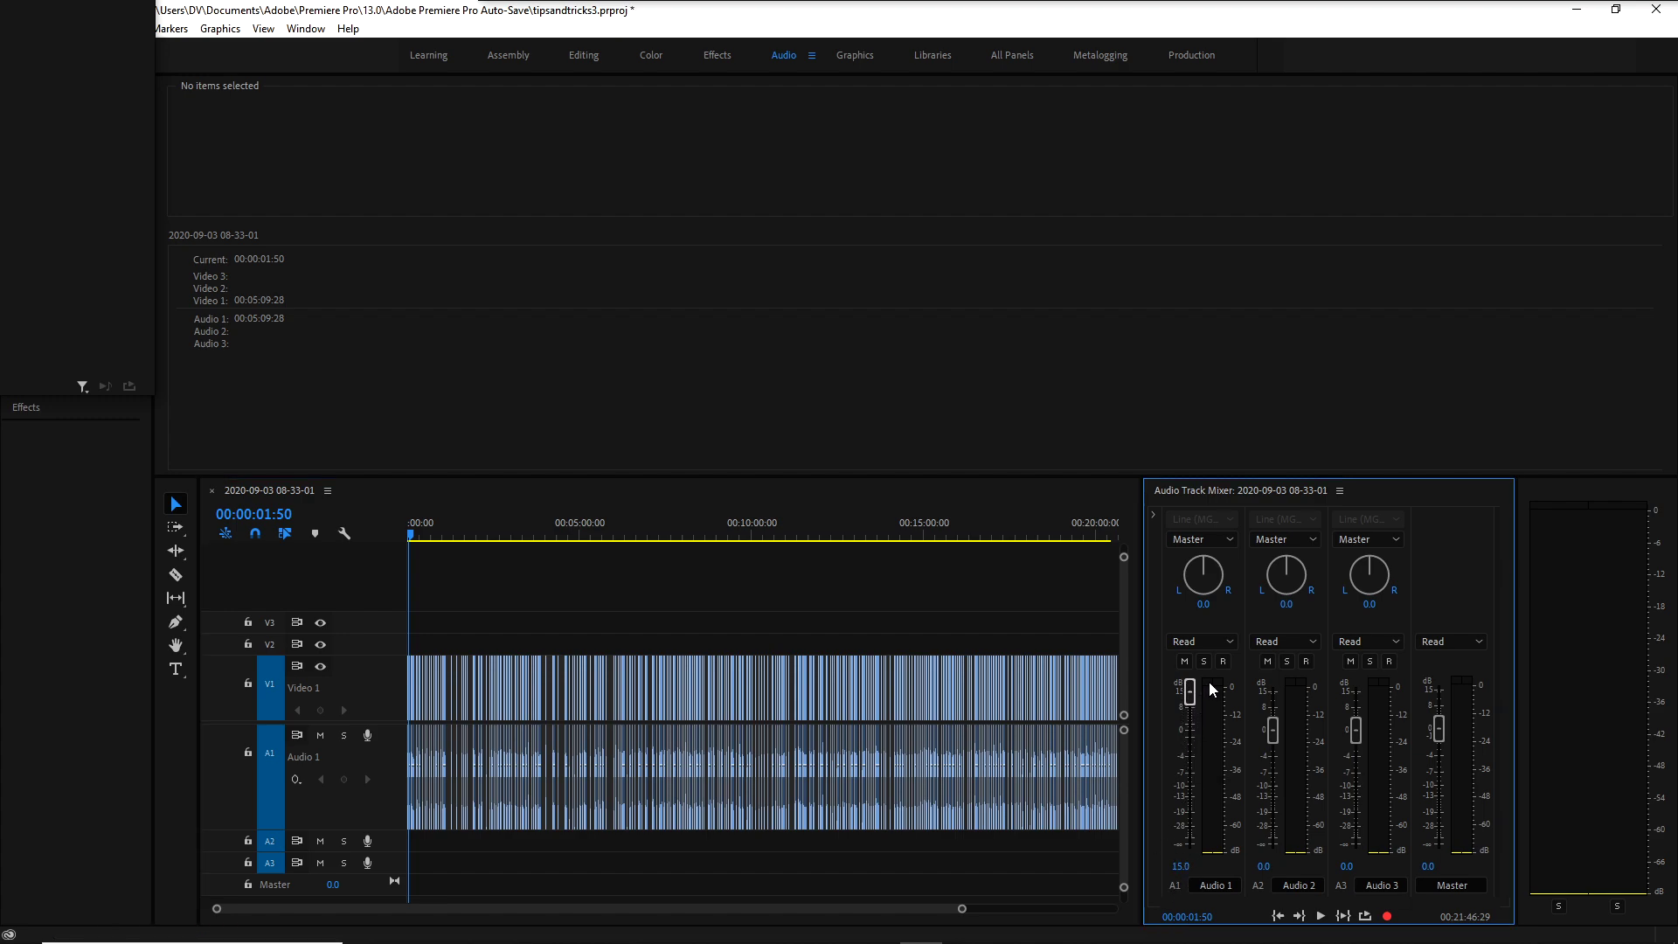
click(403, 529)
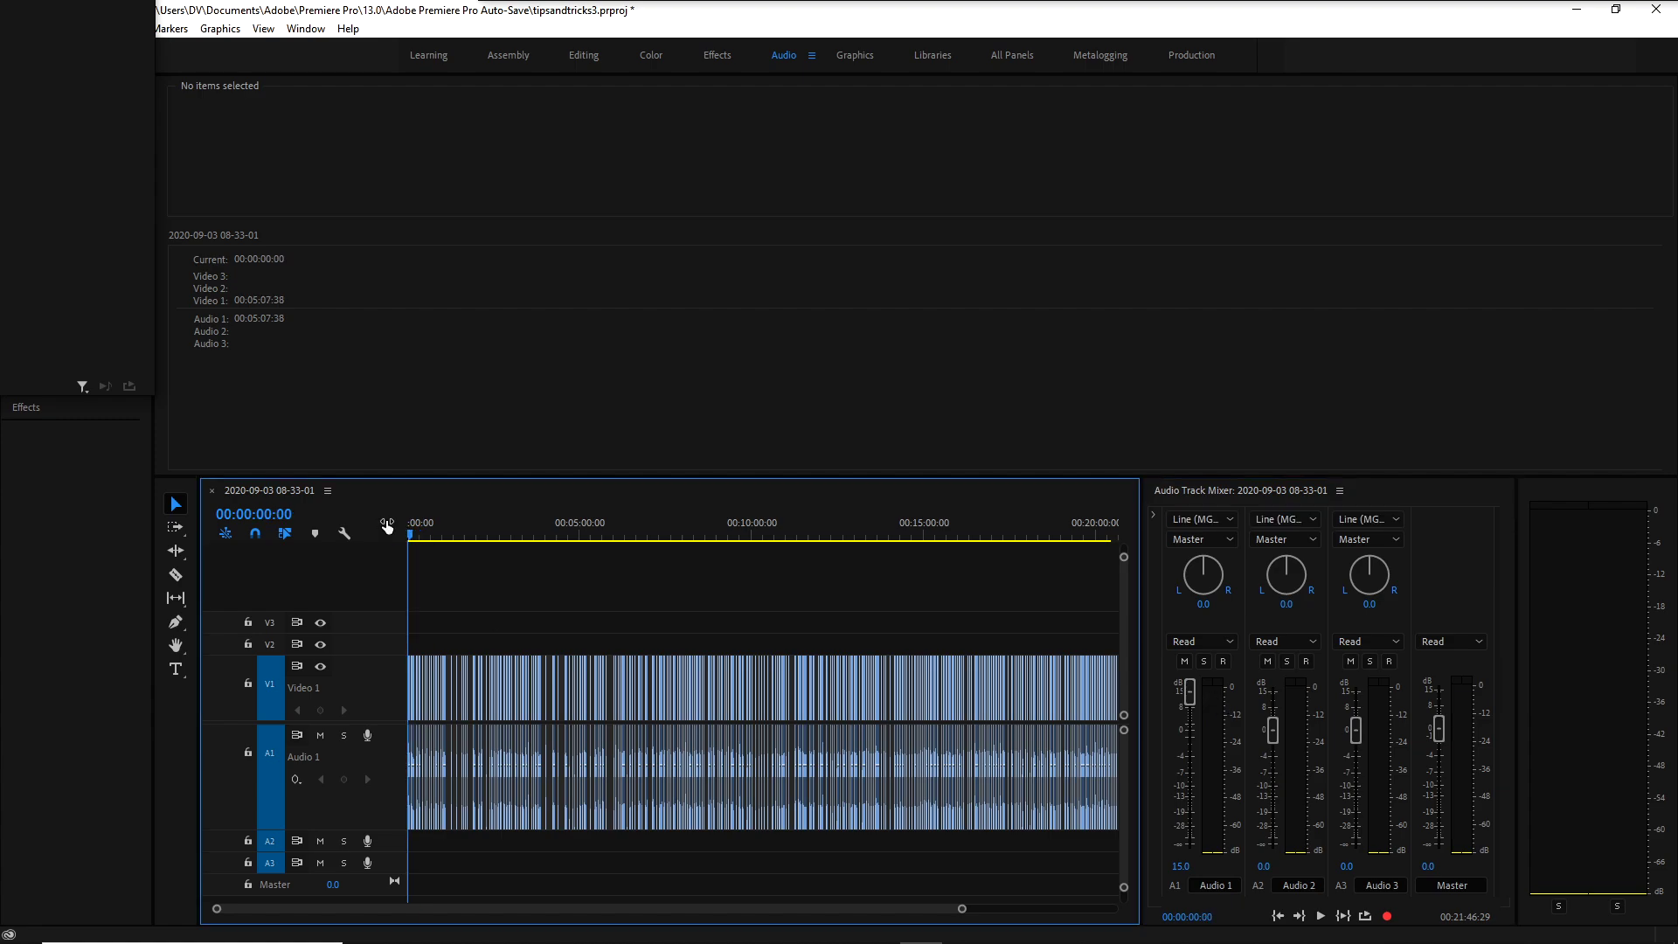
key(space)
key(space)
key(space)
key(space)
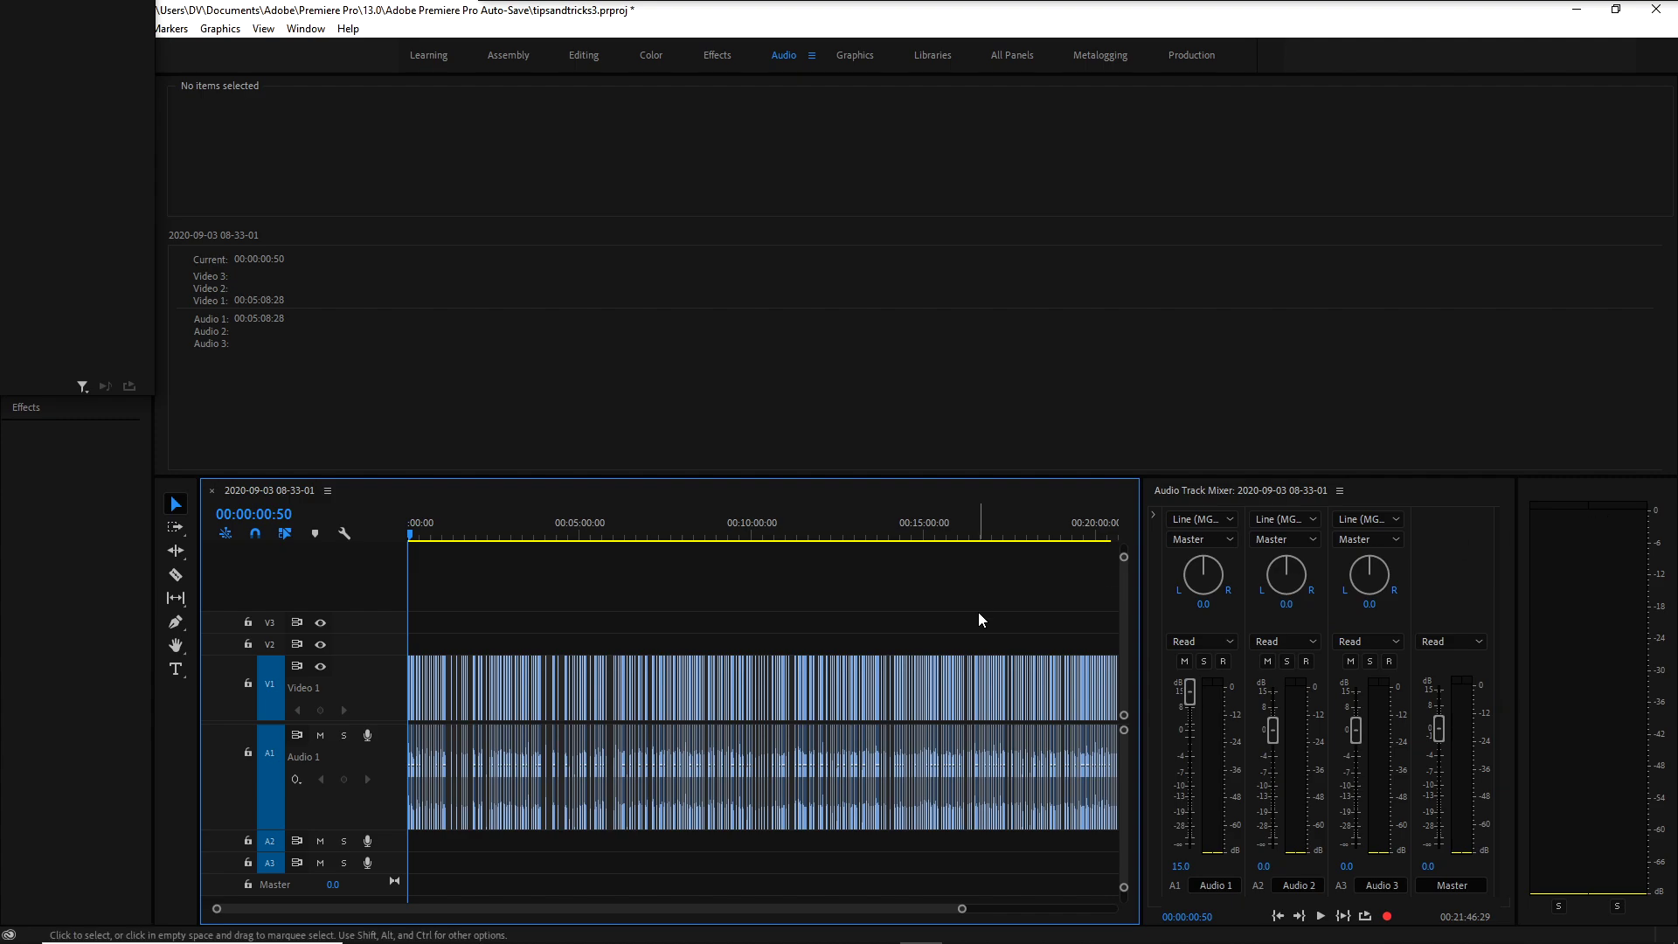
Lower the Audio 1 track volume to 7 dB and replay the opening while checking the audio meters.
drag(1189, 691, 1192, 702)
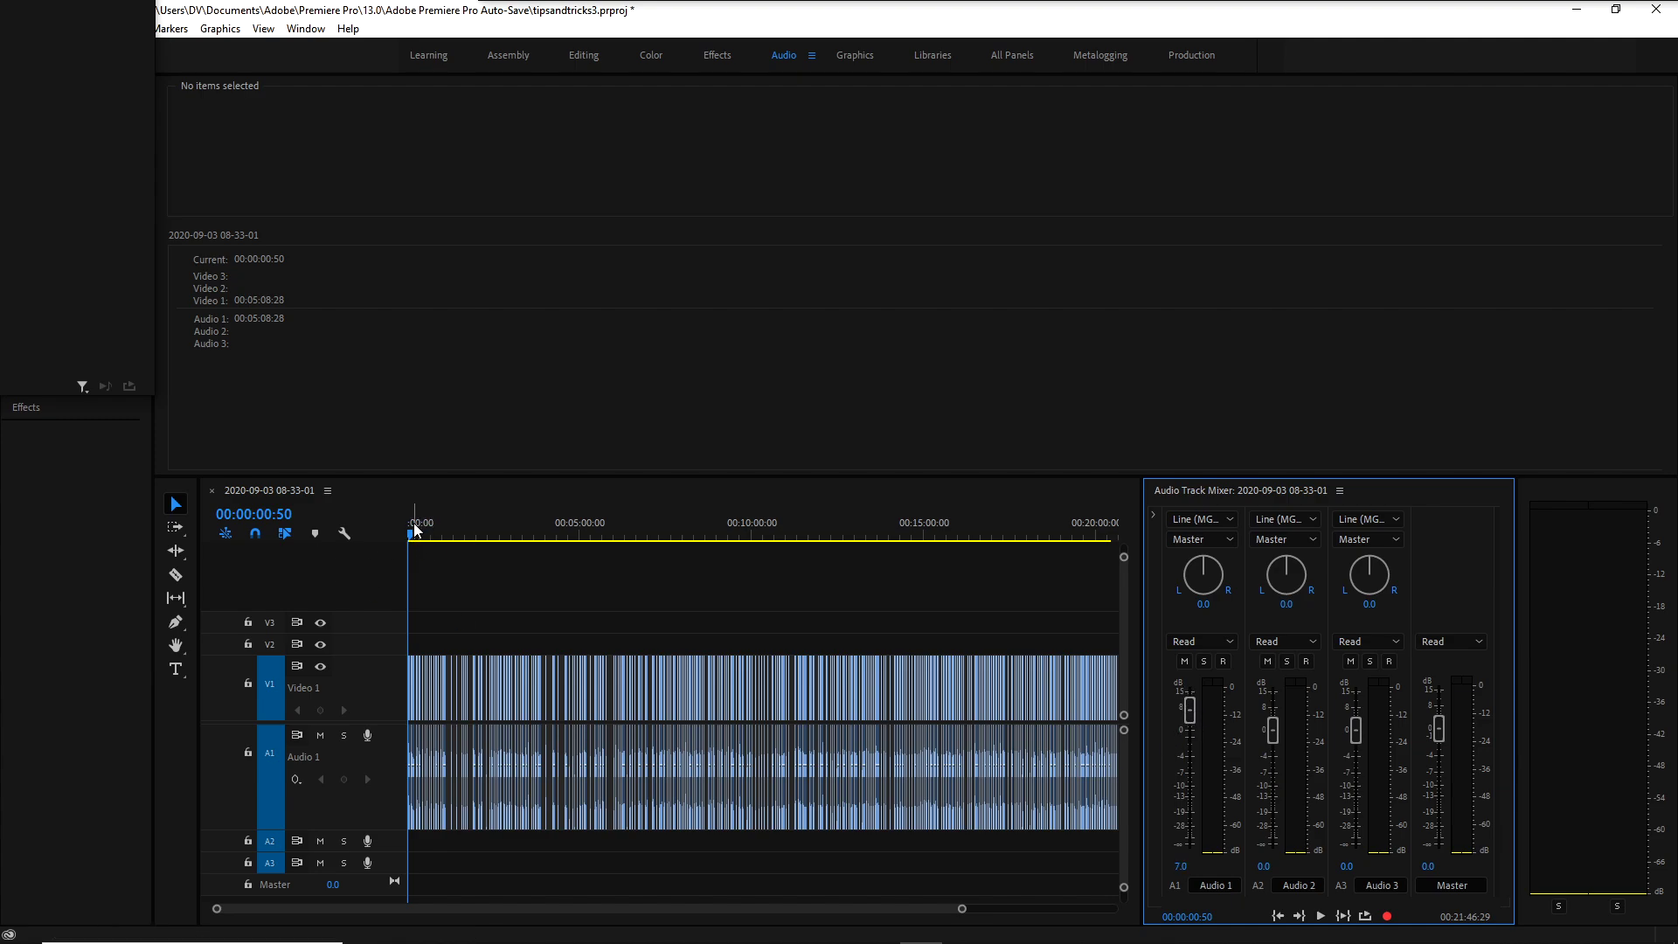
click(408, 537)
key(space)
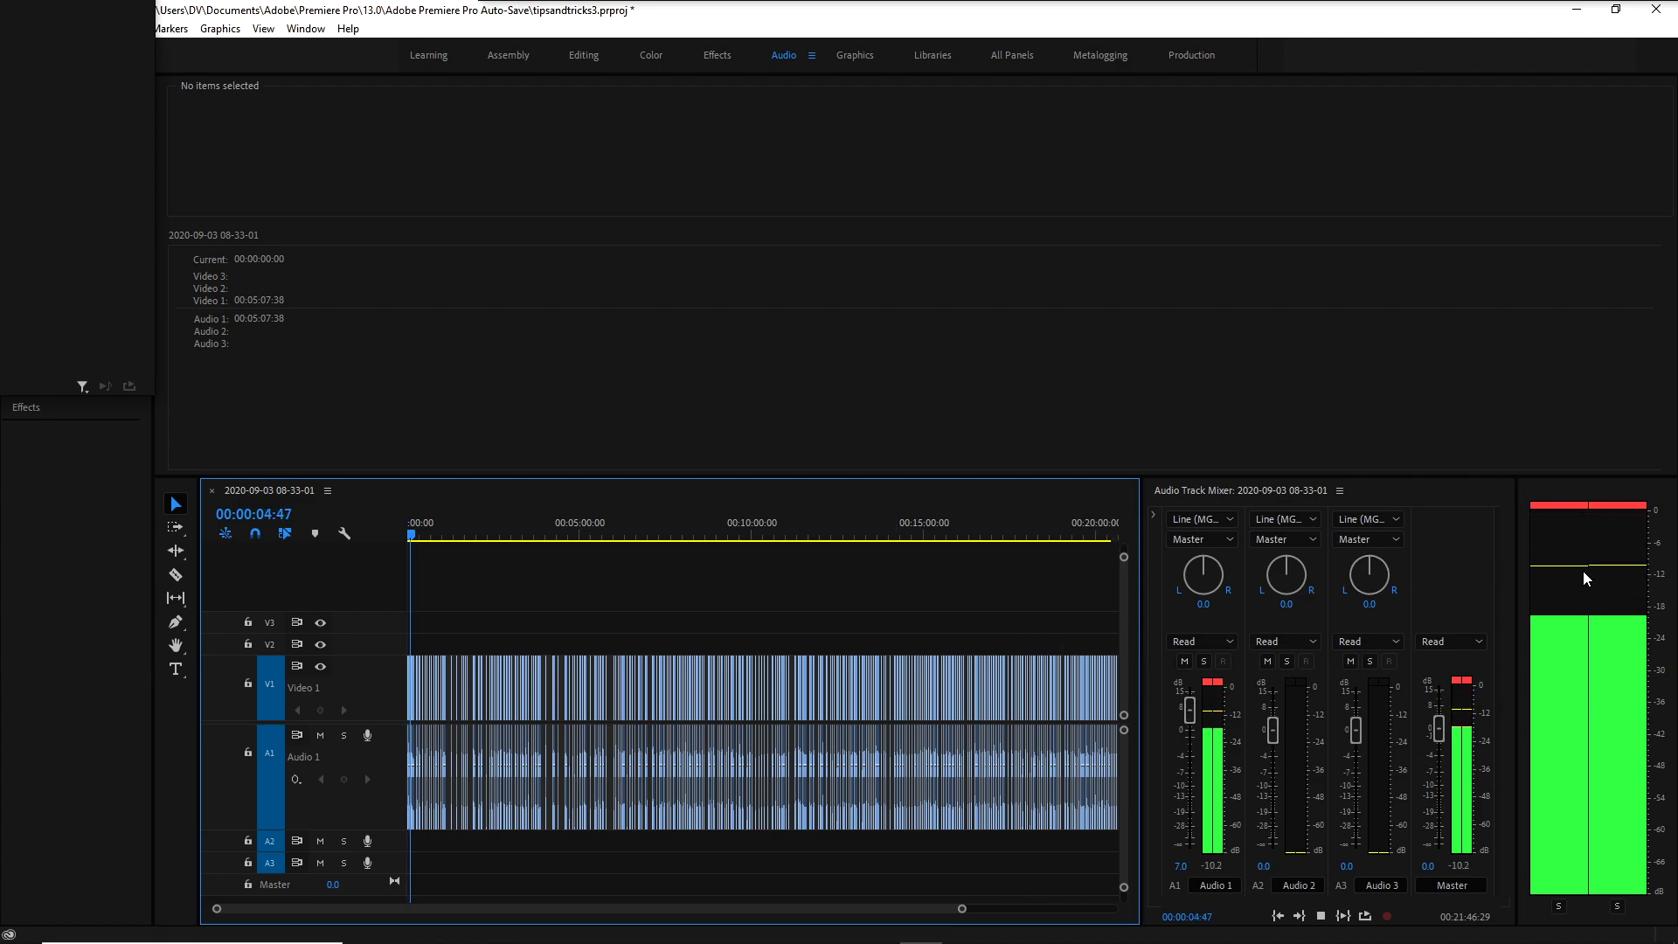
key(space)
key(space)
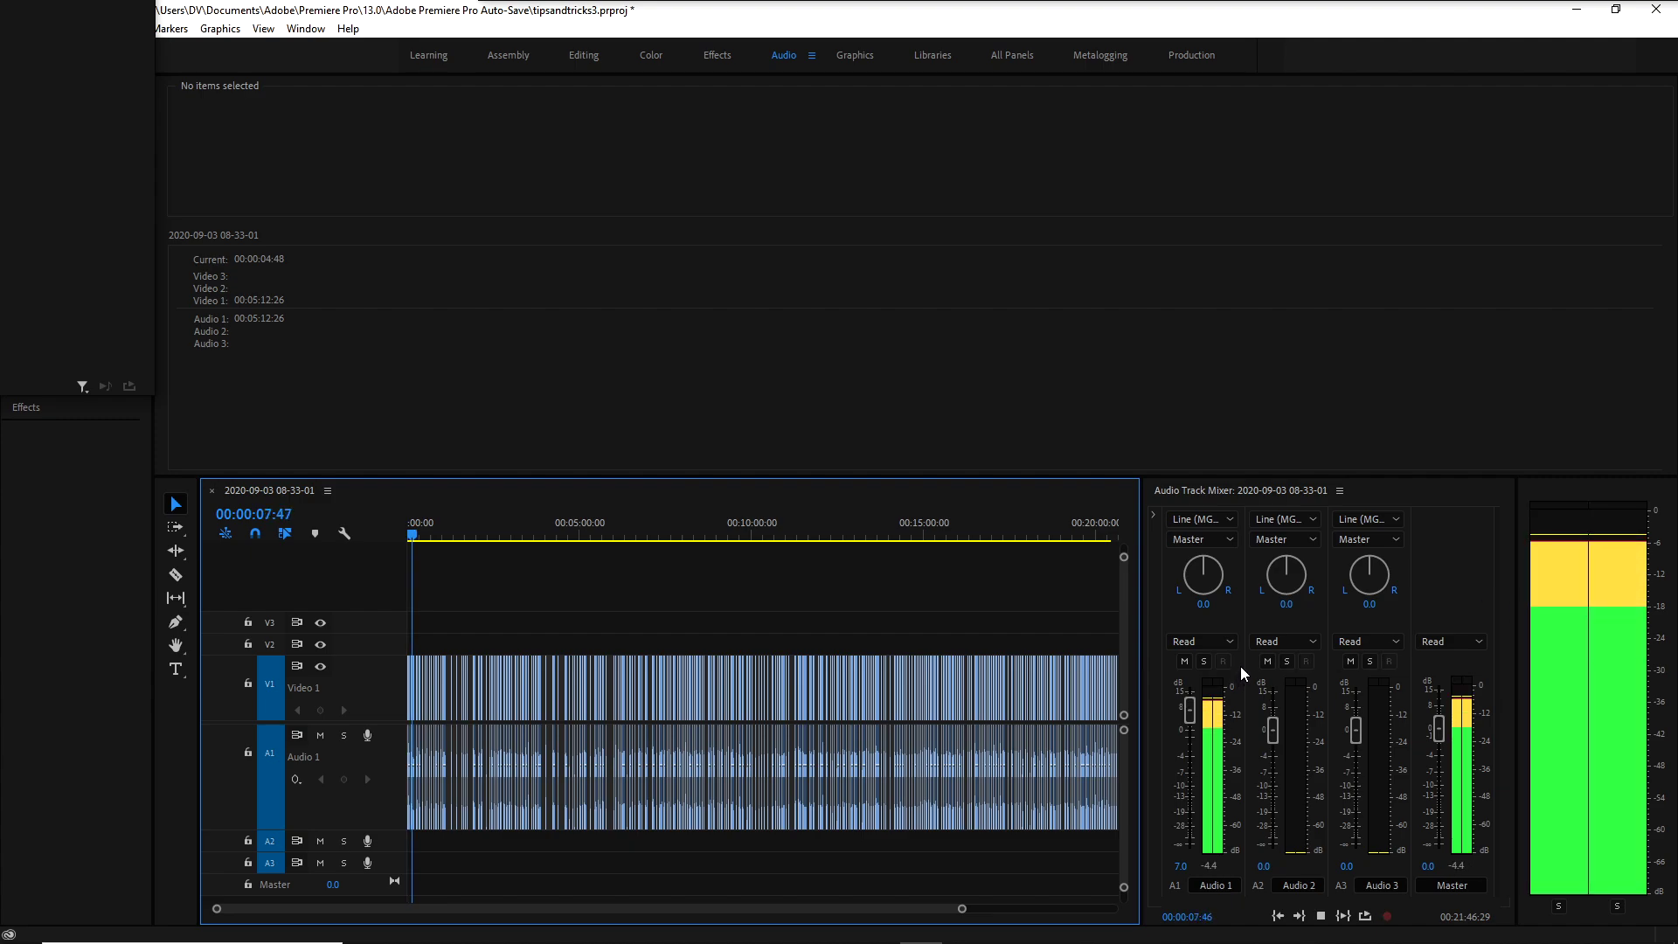
key(space)
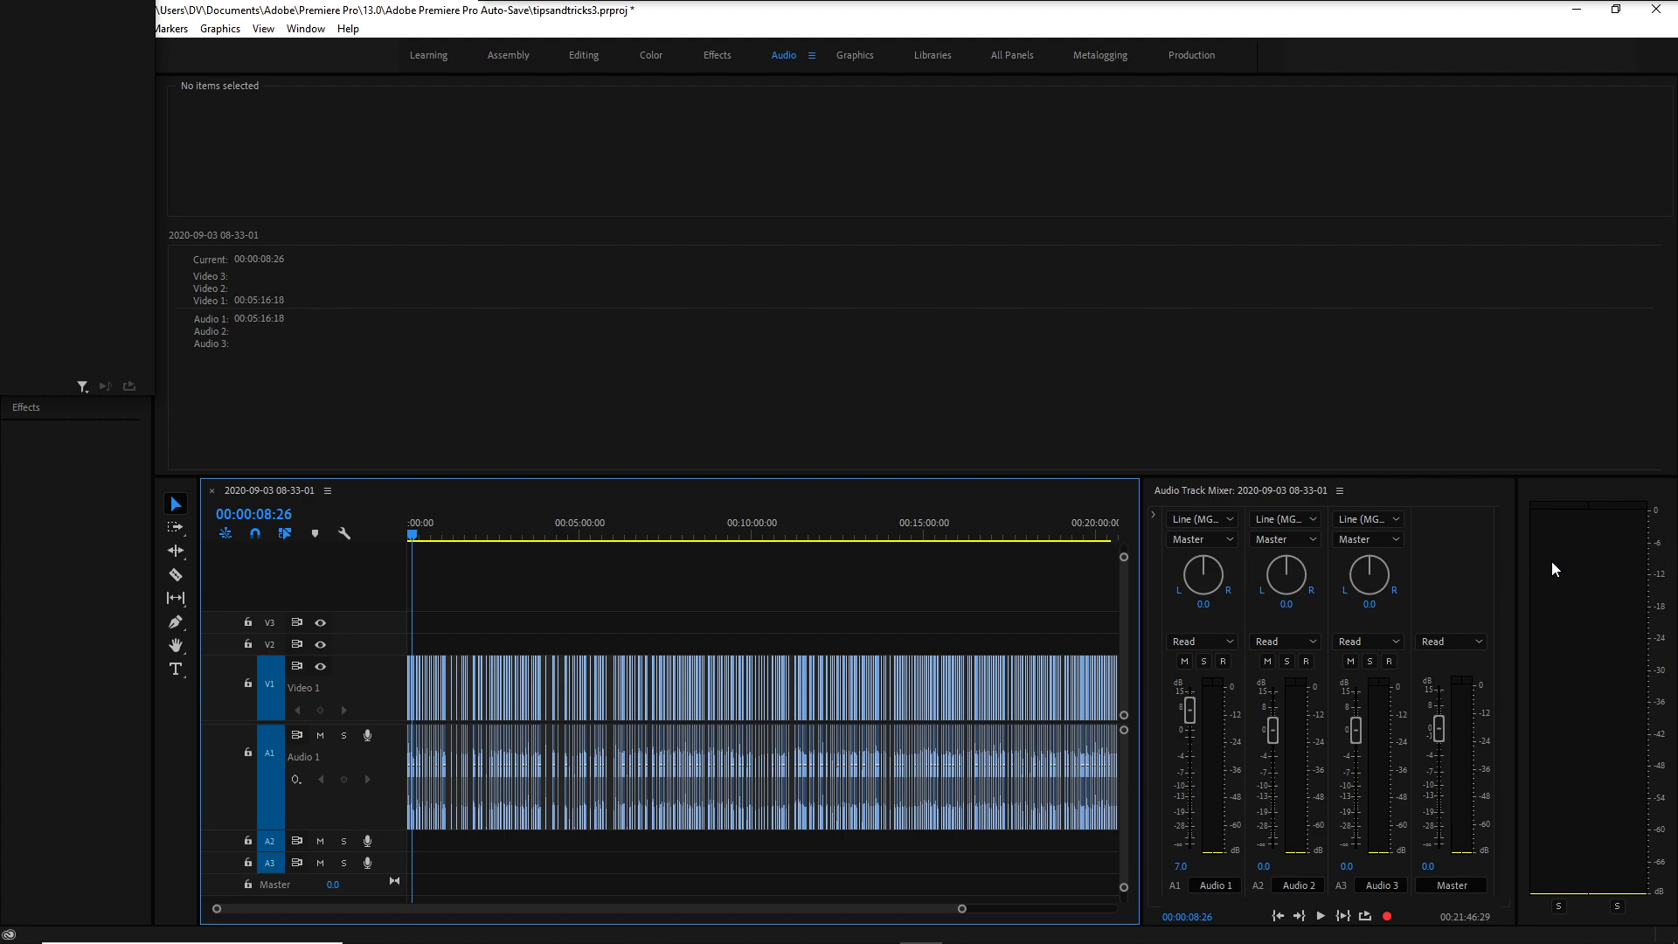
key(space)
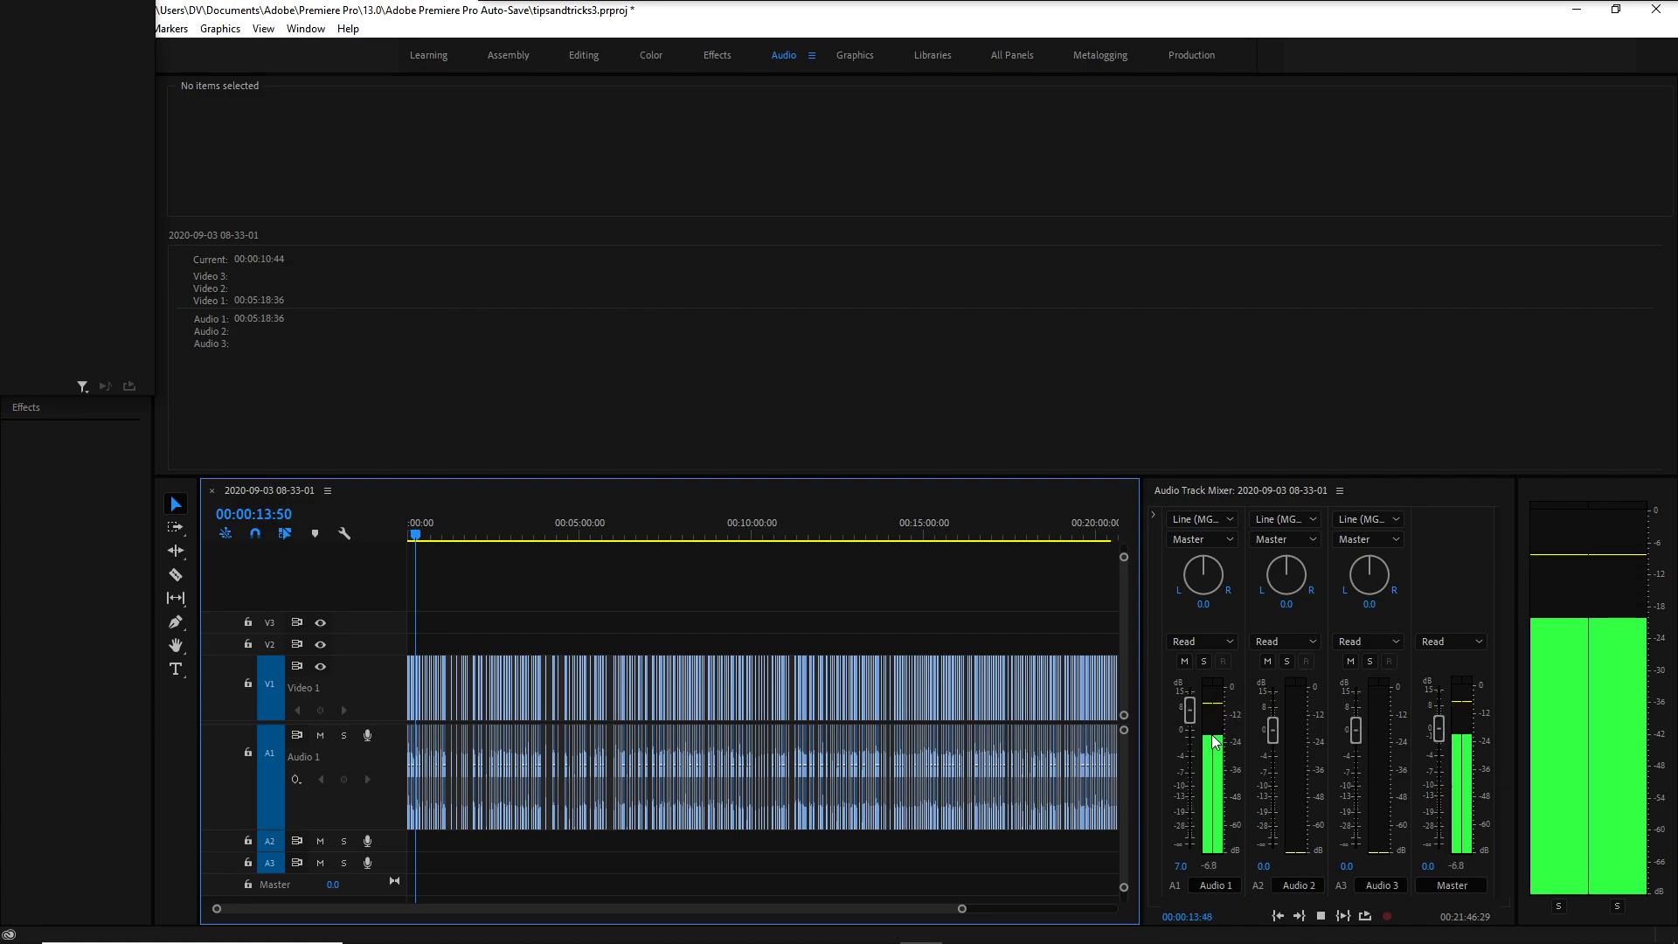
key(space)
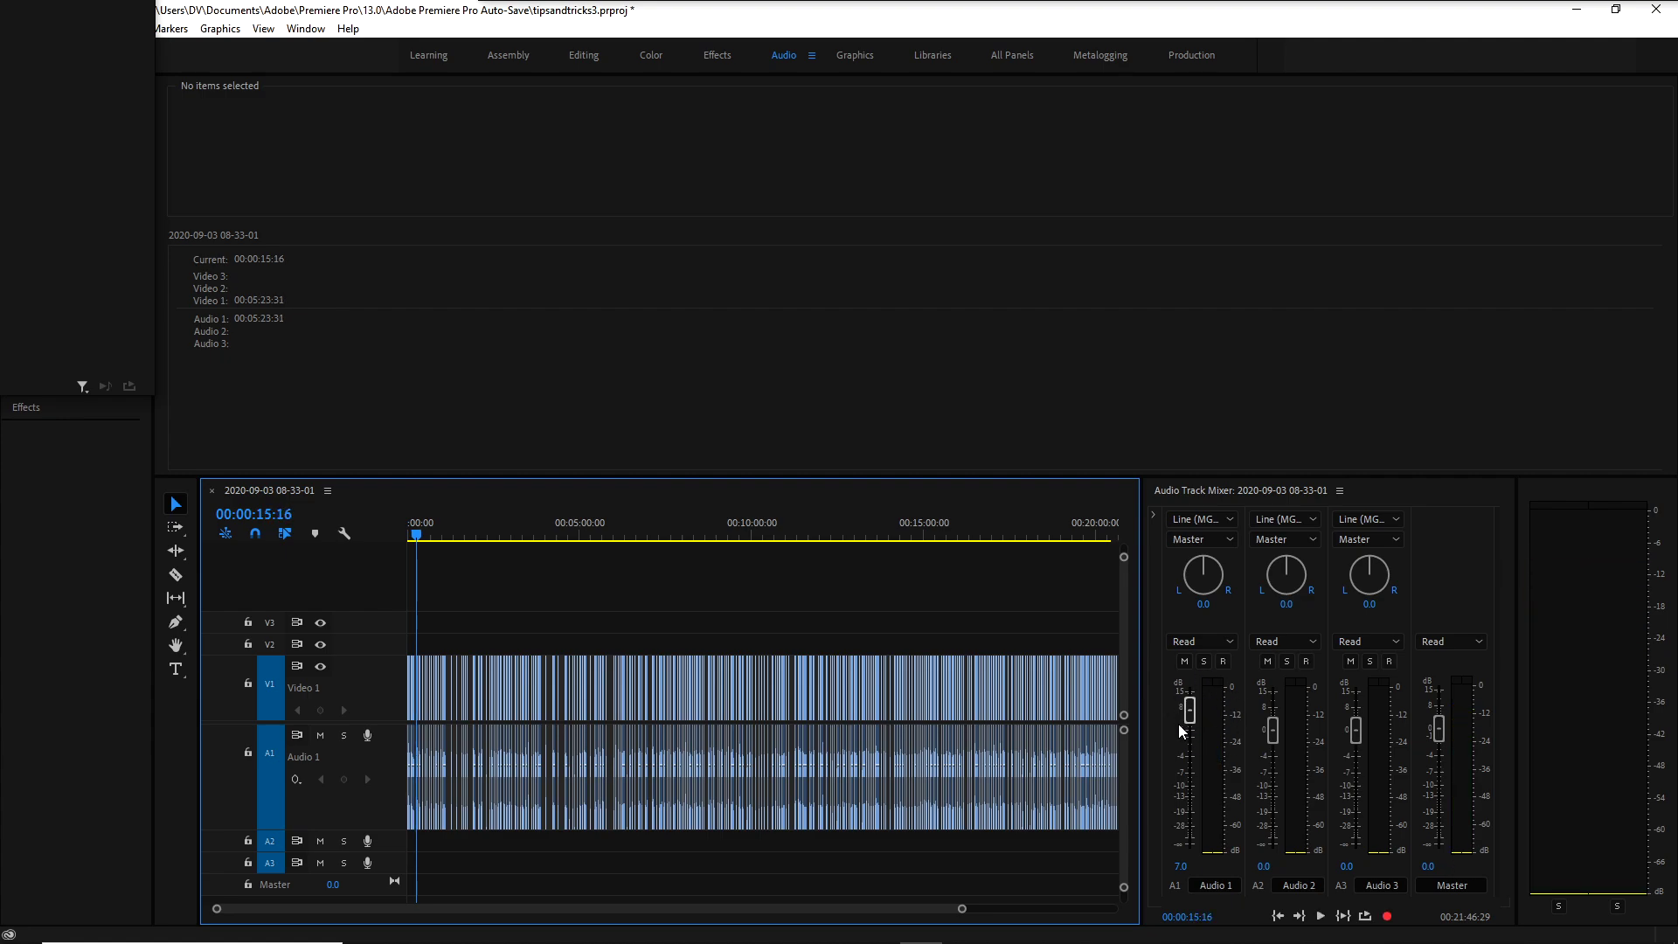
Set the Audio 1 track volume to 9.9 dB and play on from 00:00:15:16 to check the level.
drag(1192, 700, 1197, 705)
key(space)
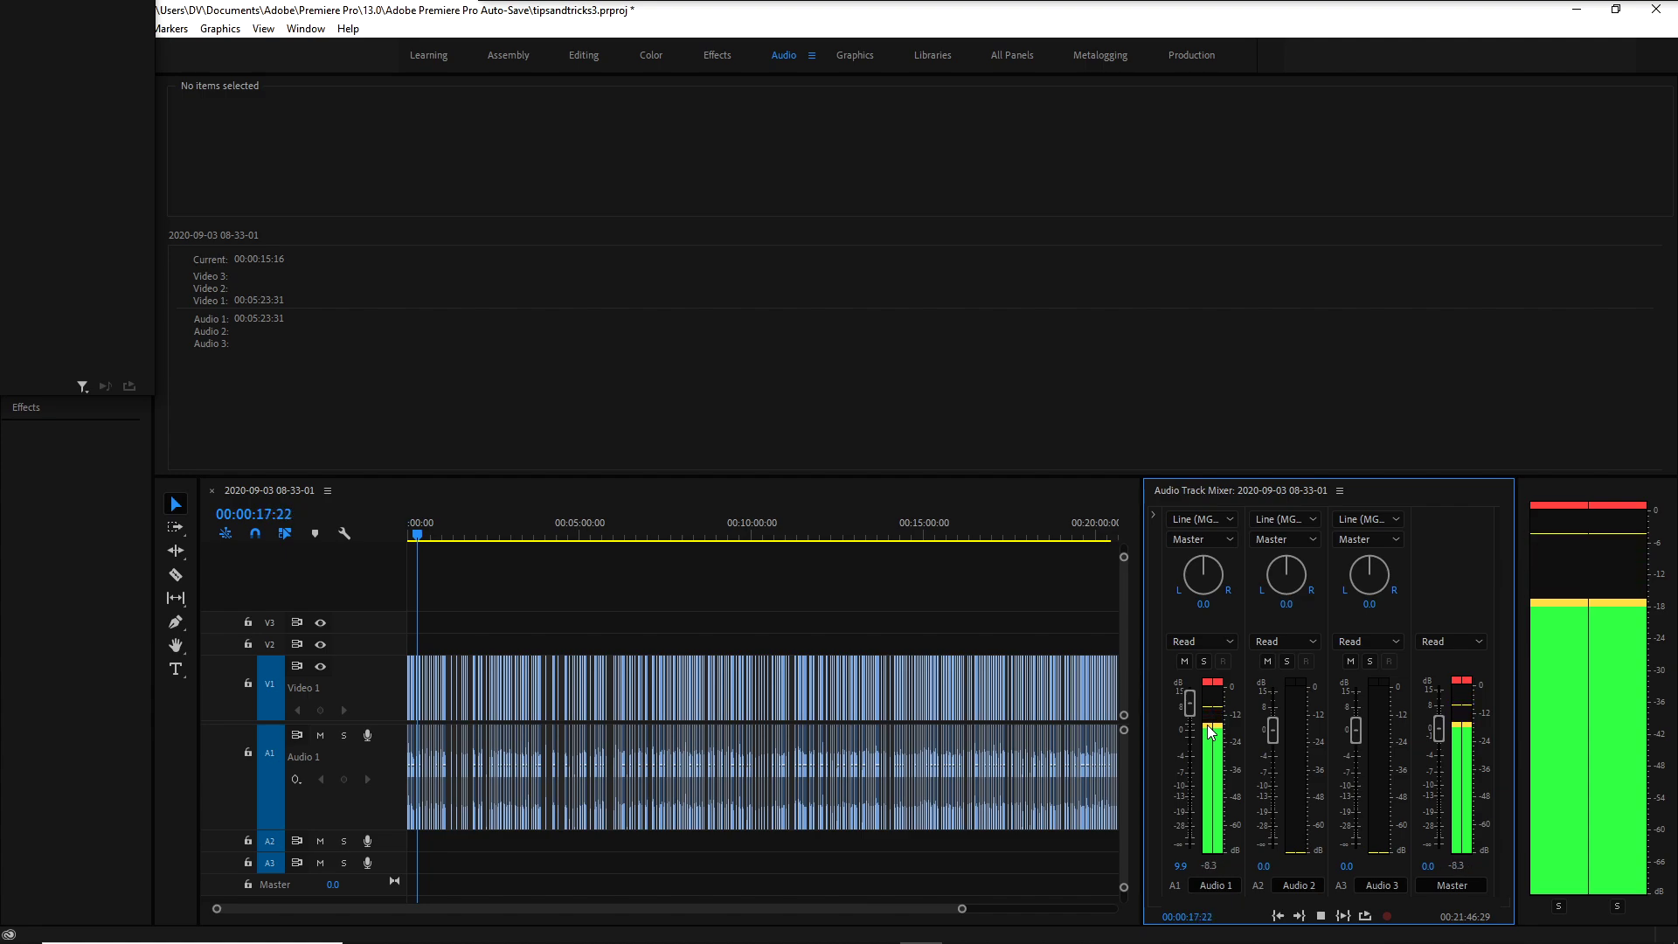
Stop playback and lower the Audio 2 track volume to -30.9 dB.
key(space)
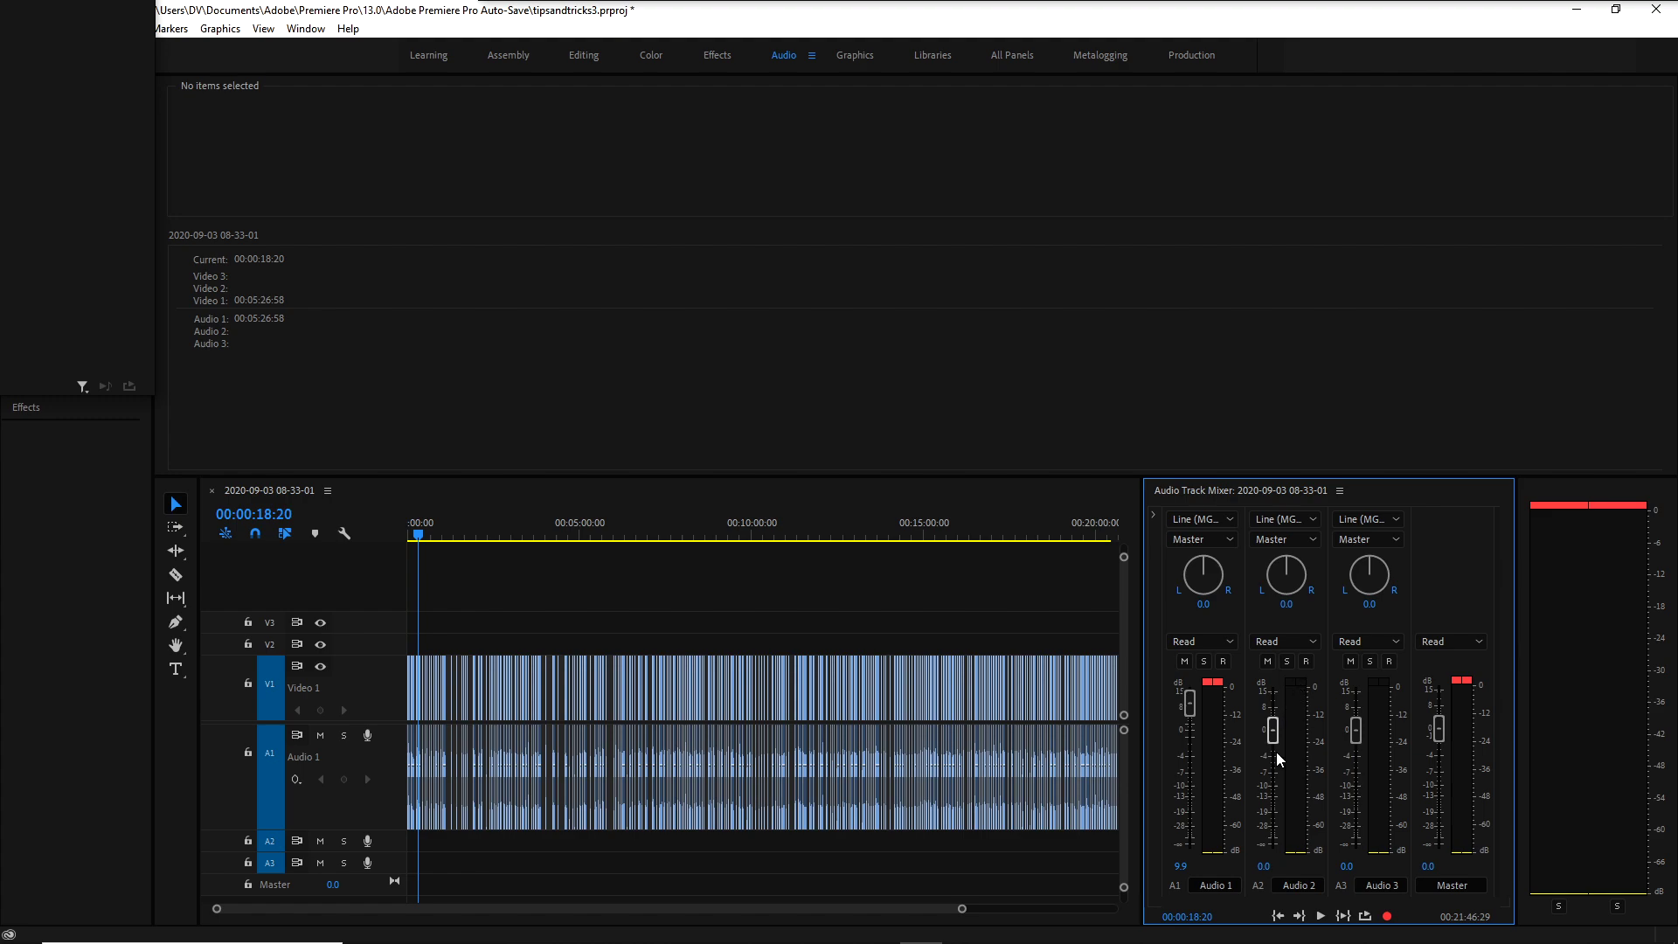
drag(1272, 729, 1298, 837)
Try changing the volume of only the second Audio 1 clip with its volume line, with the playhead at 00:00:07:16.
drag(961, 908, 304, 912)
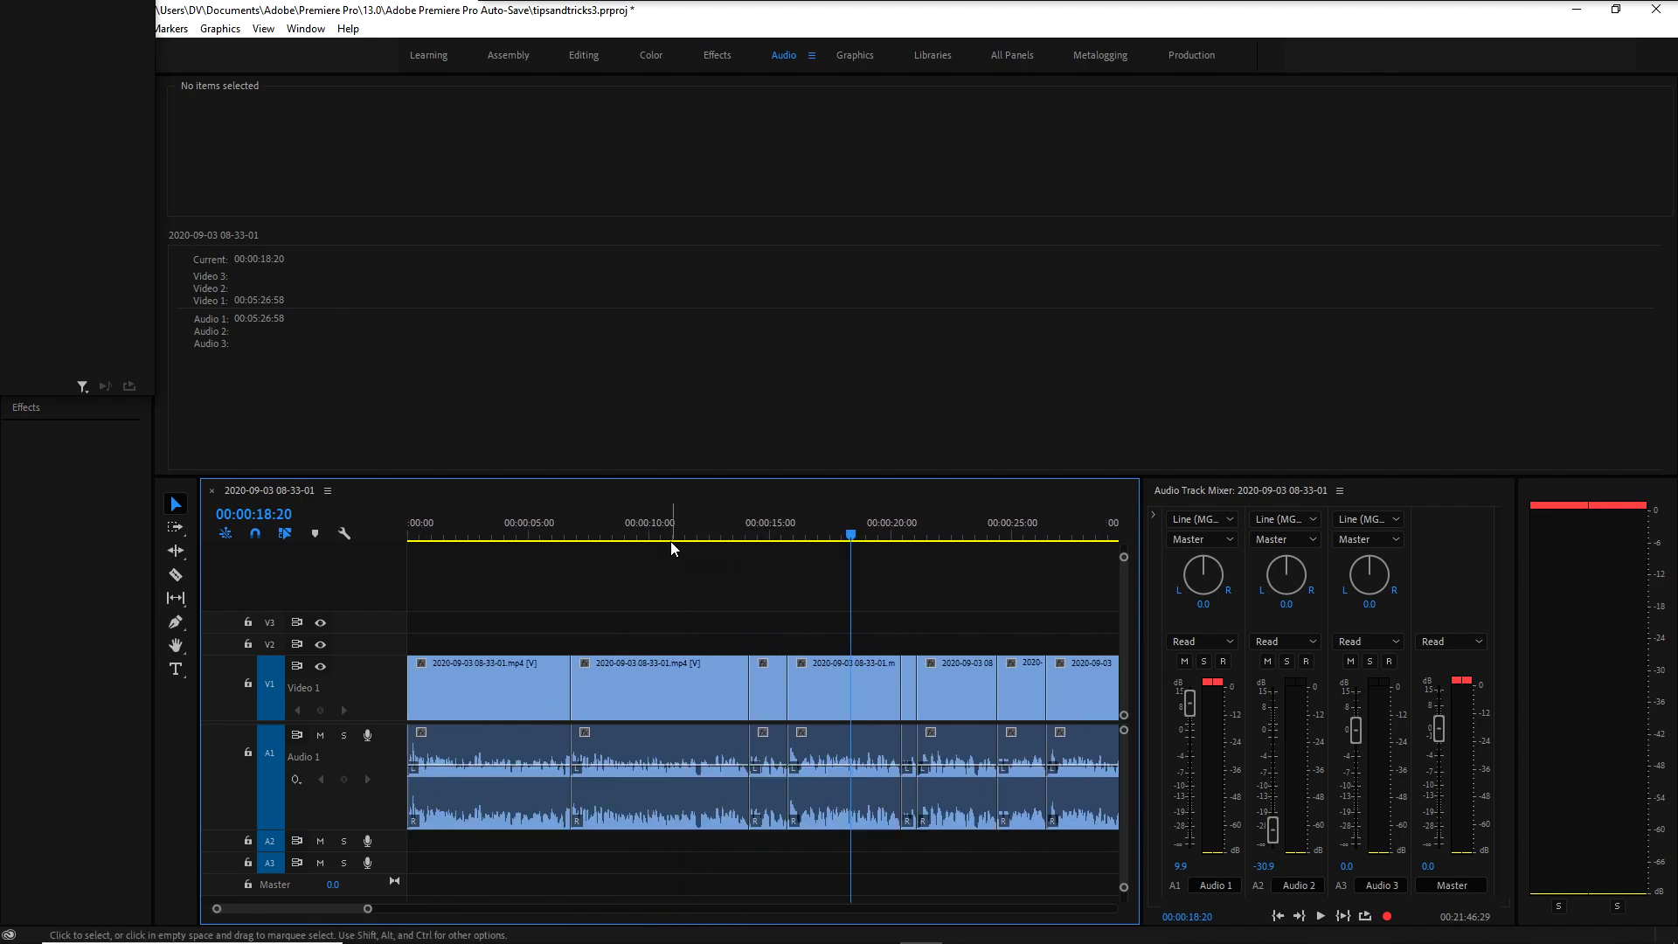
drag(670, 542, 584, 545)
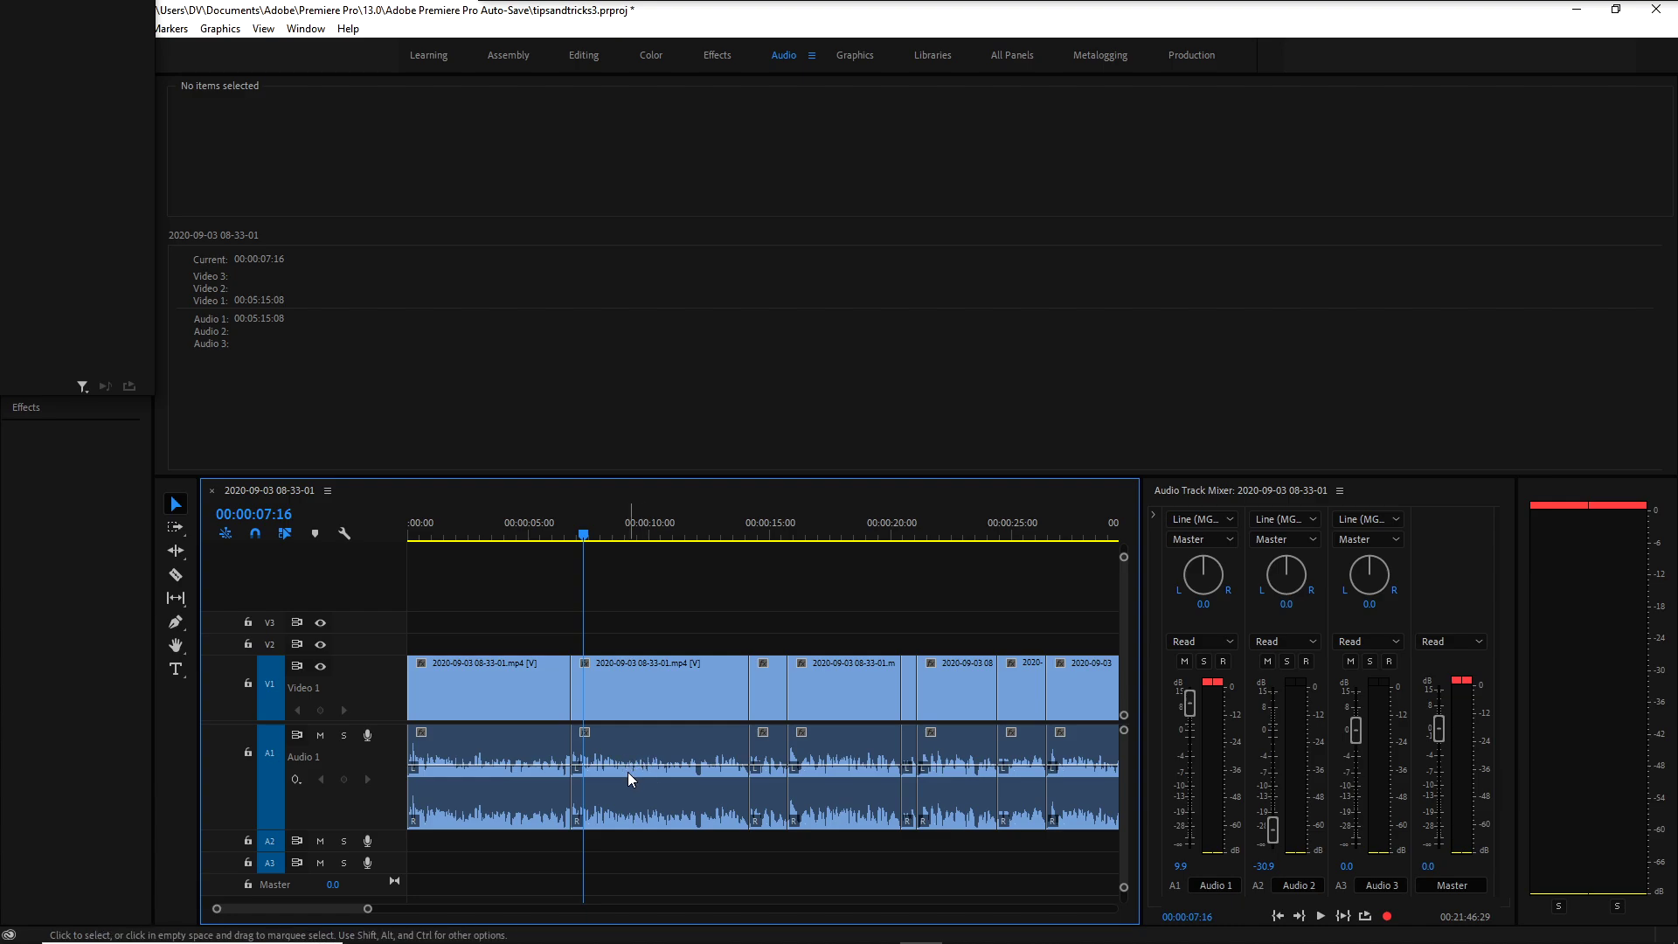
mouse_move(633, 764)
mouse_down()
mouse_move(633, 744)
mouse_move(638, 765)
mouse_move(663, 732)
mouse_move(647, 755)
mouse_move(626, 734)
mouse_up()
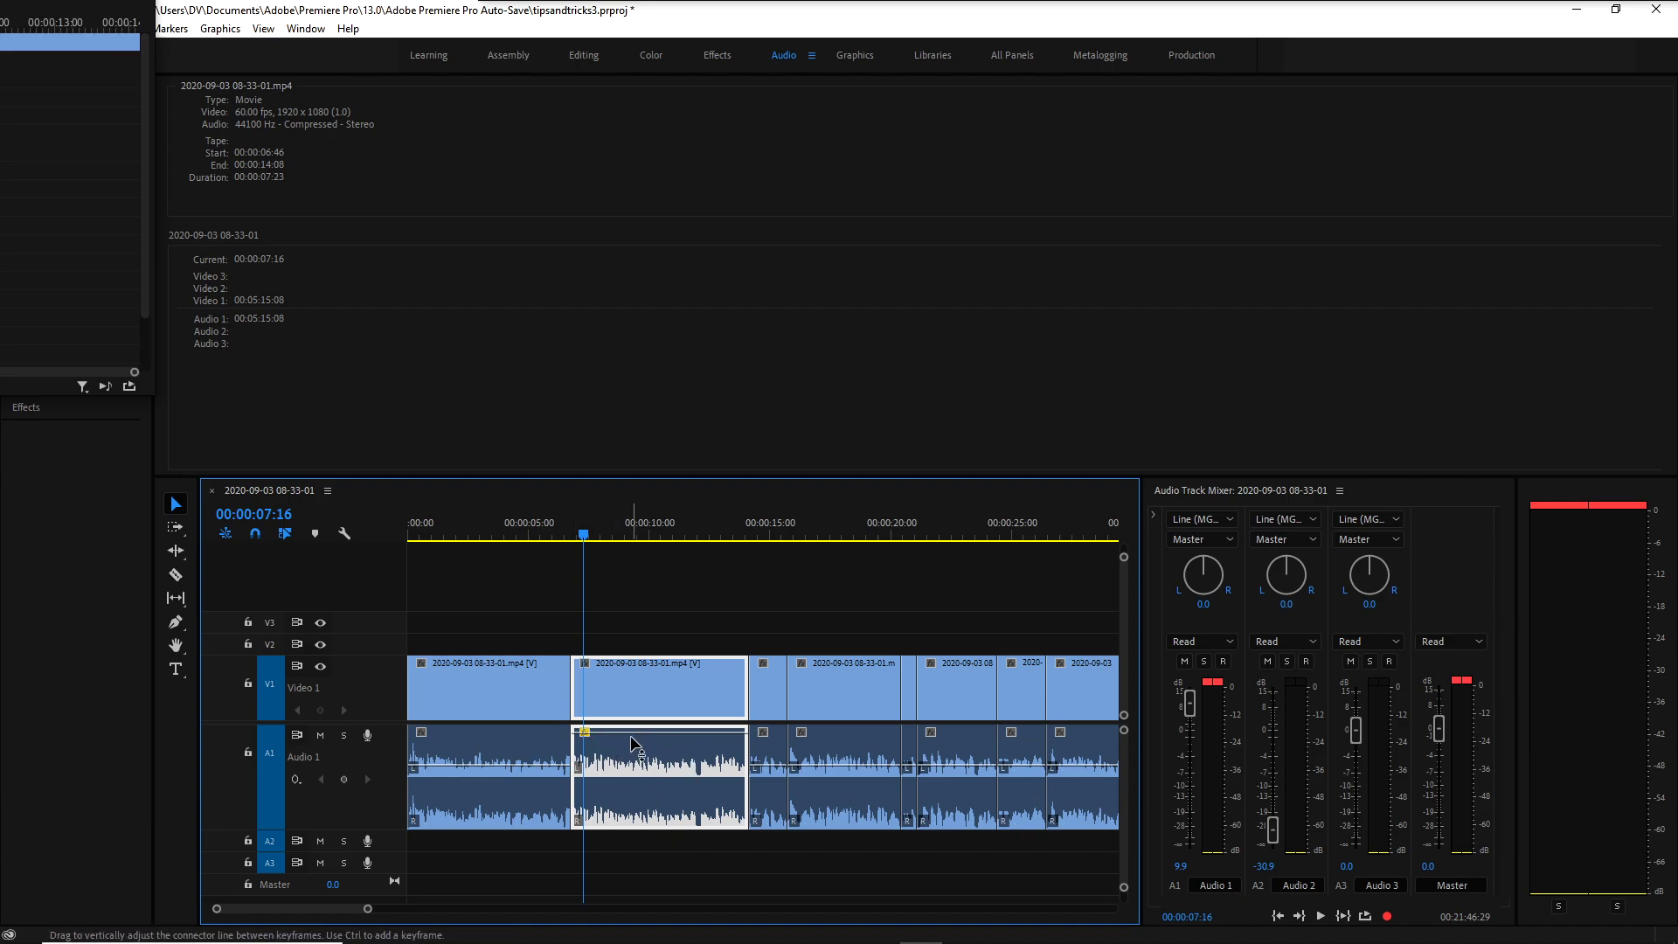
drag(639, 745, 638, 734)
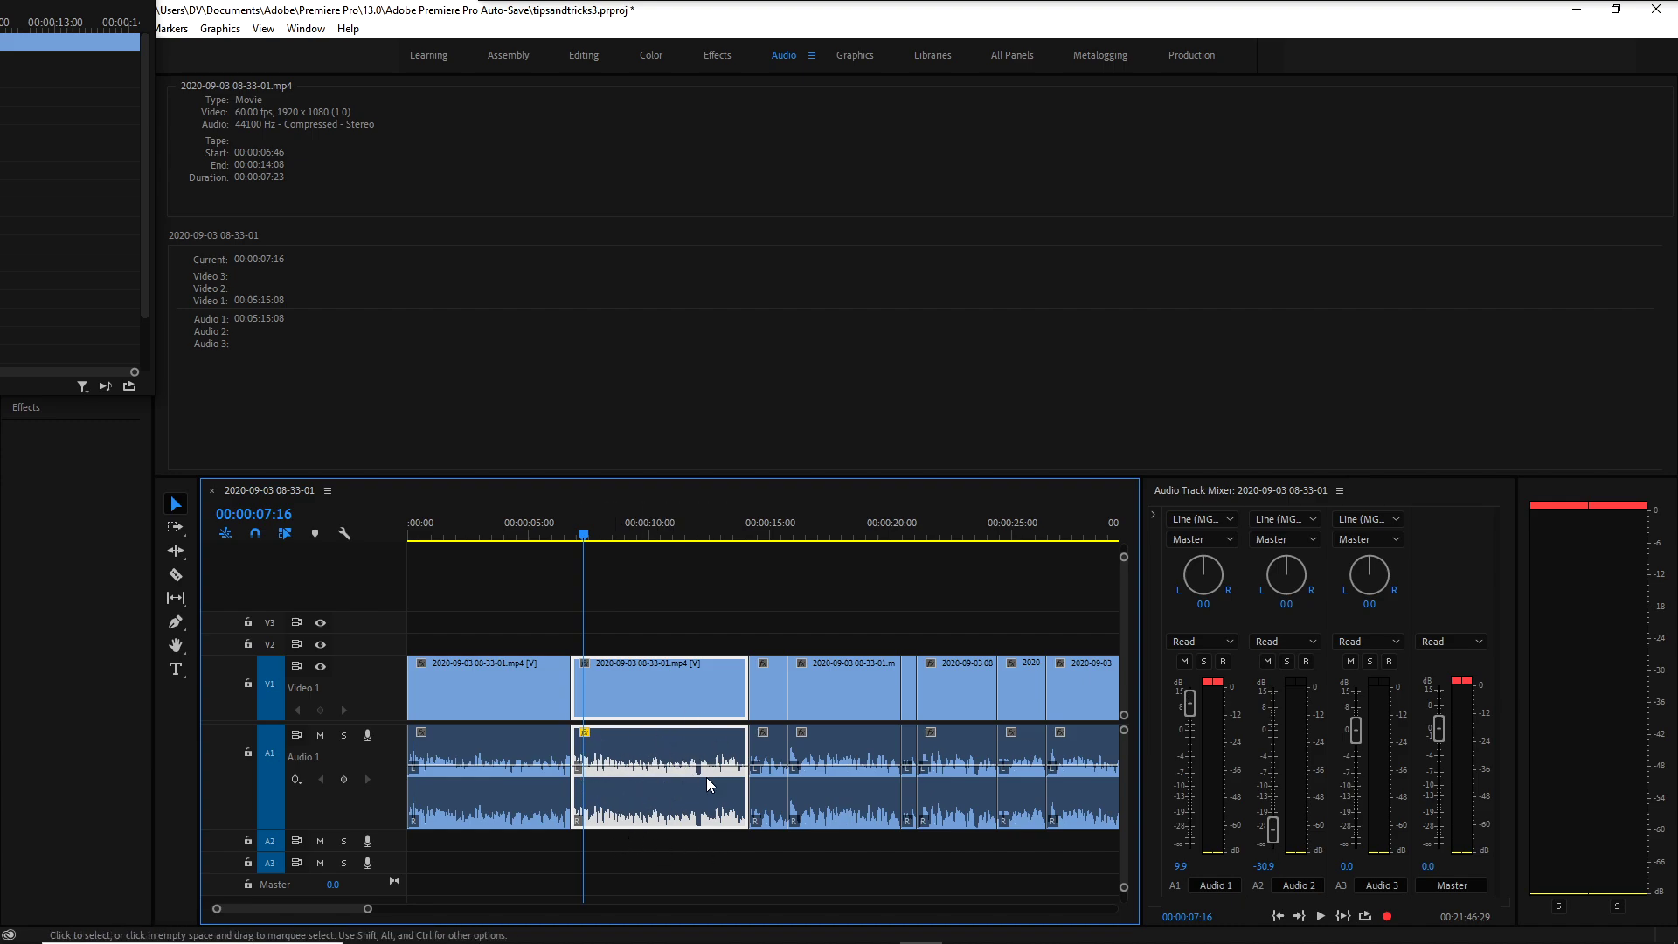
drag(673, 767, 722, 666)
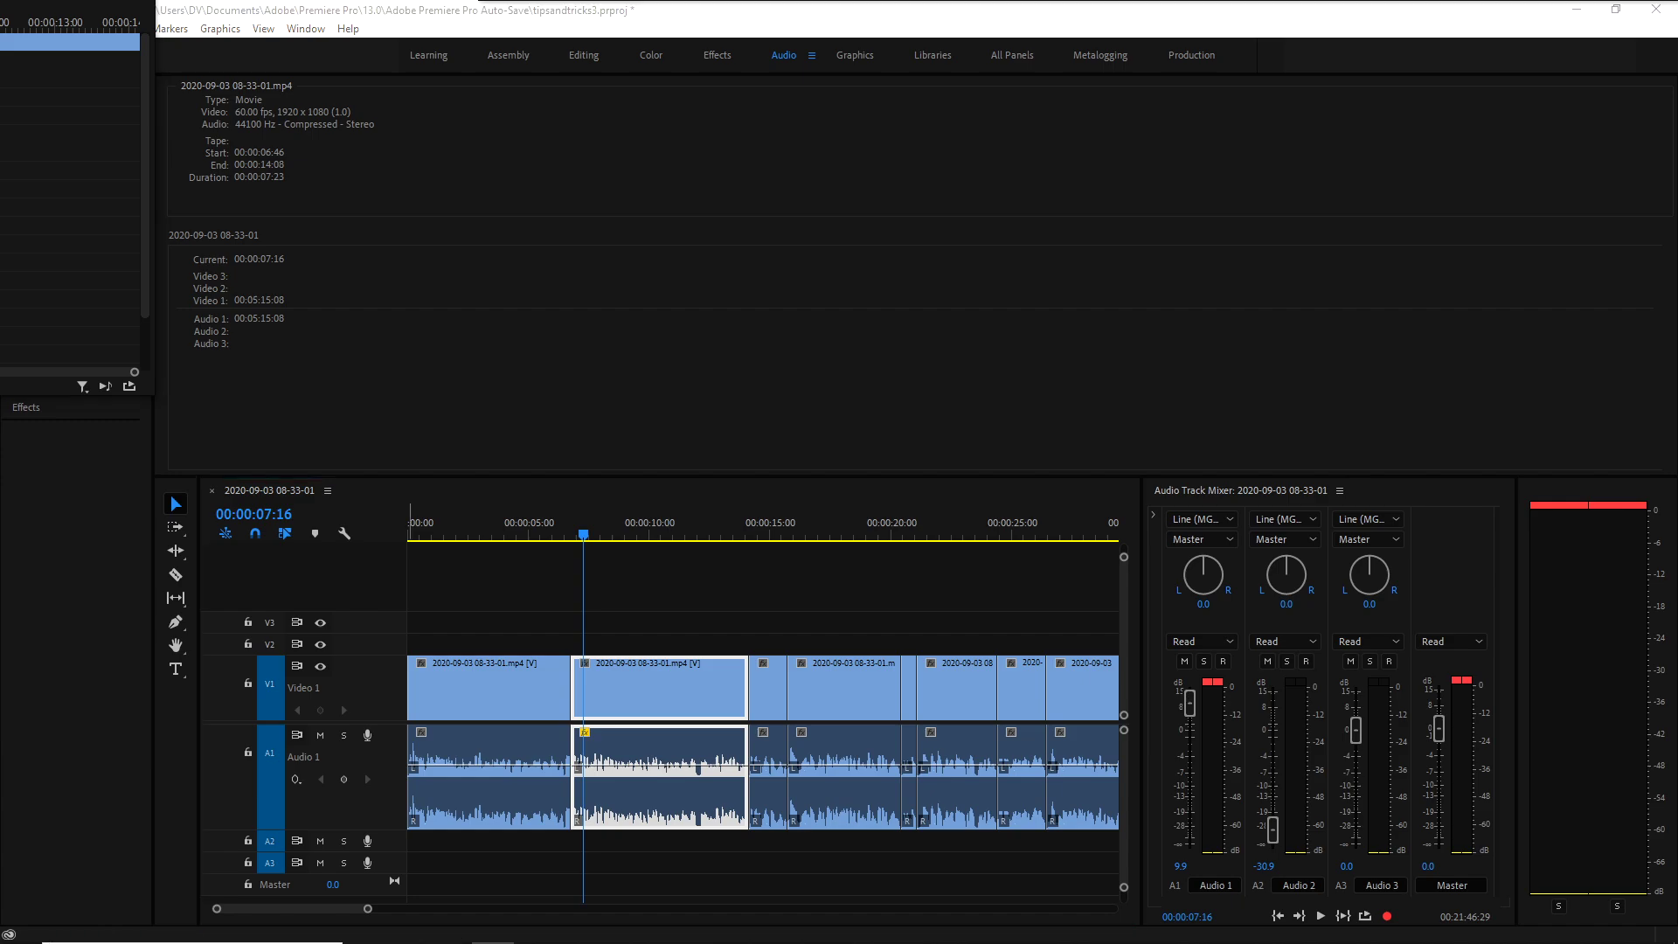
Place the ES_Don't Need It music clip on Audio 2 at the sequence start and expand that track to show its waveform.
drag(403, 601, 416, 849)
drag(367, 909, 307, 909)
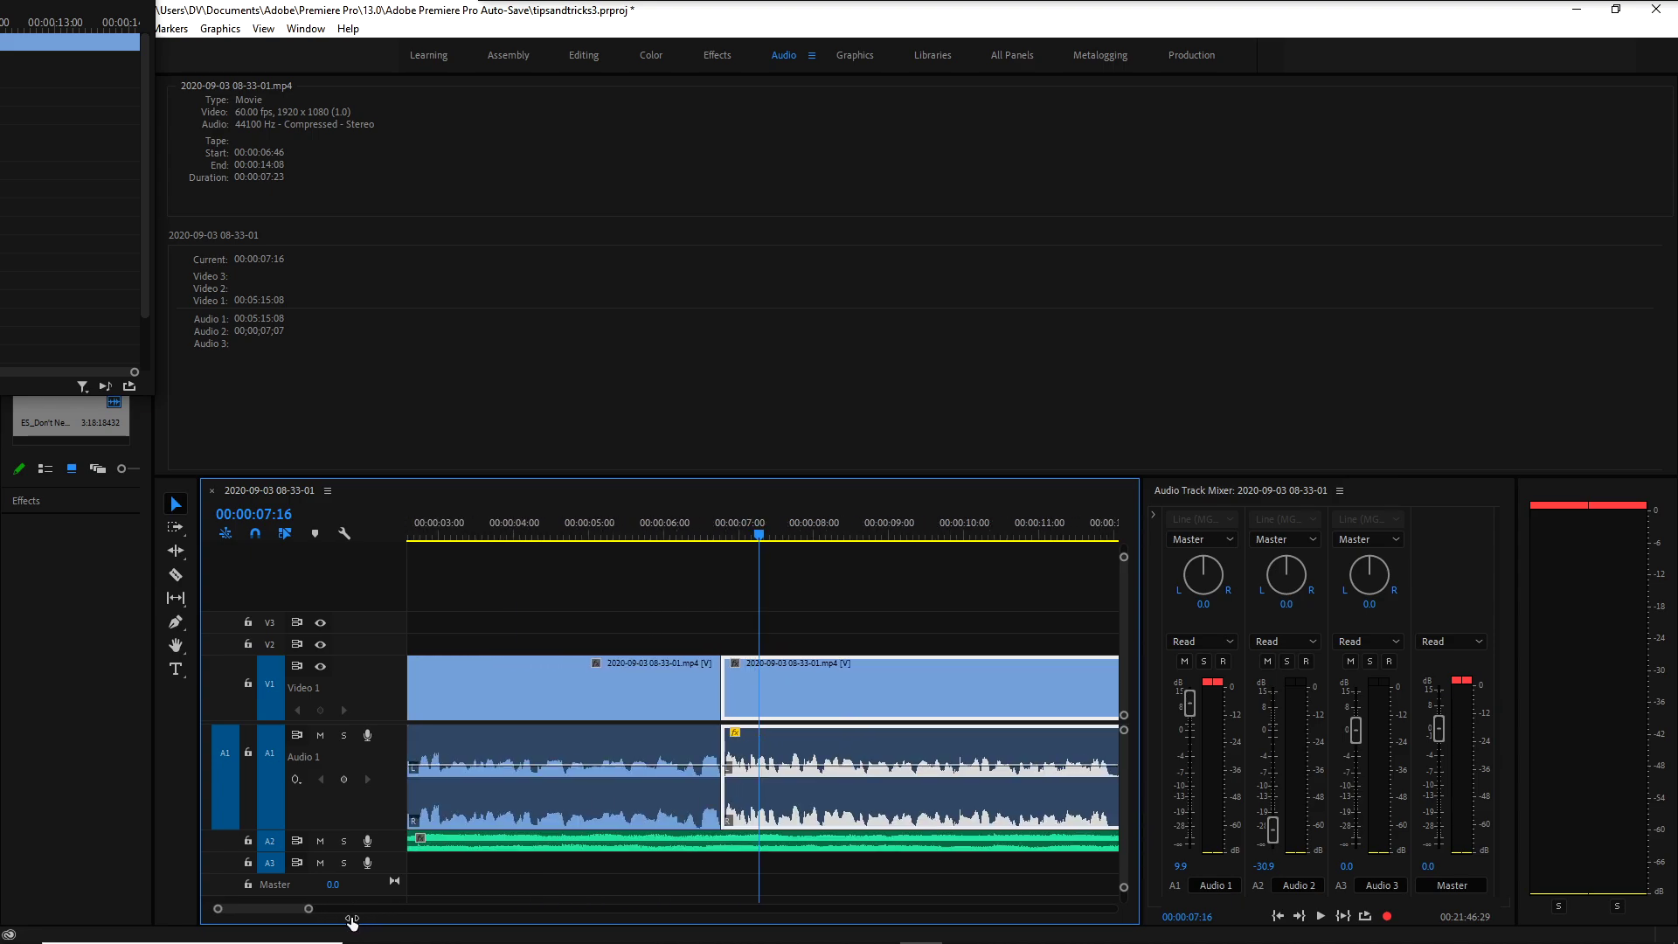
double_click(390, 841)
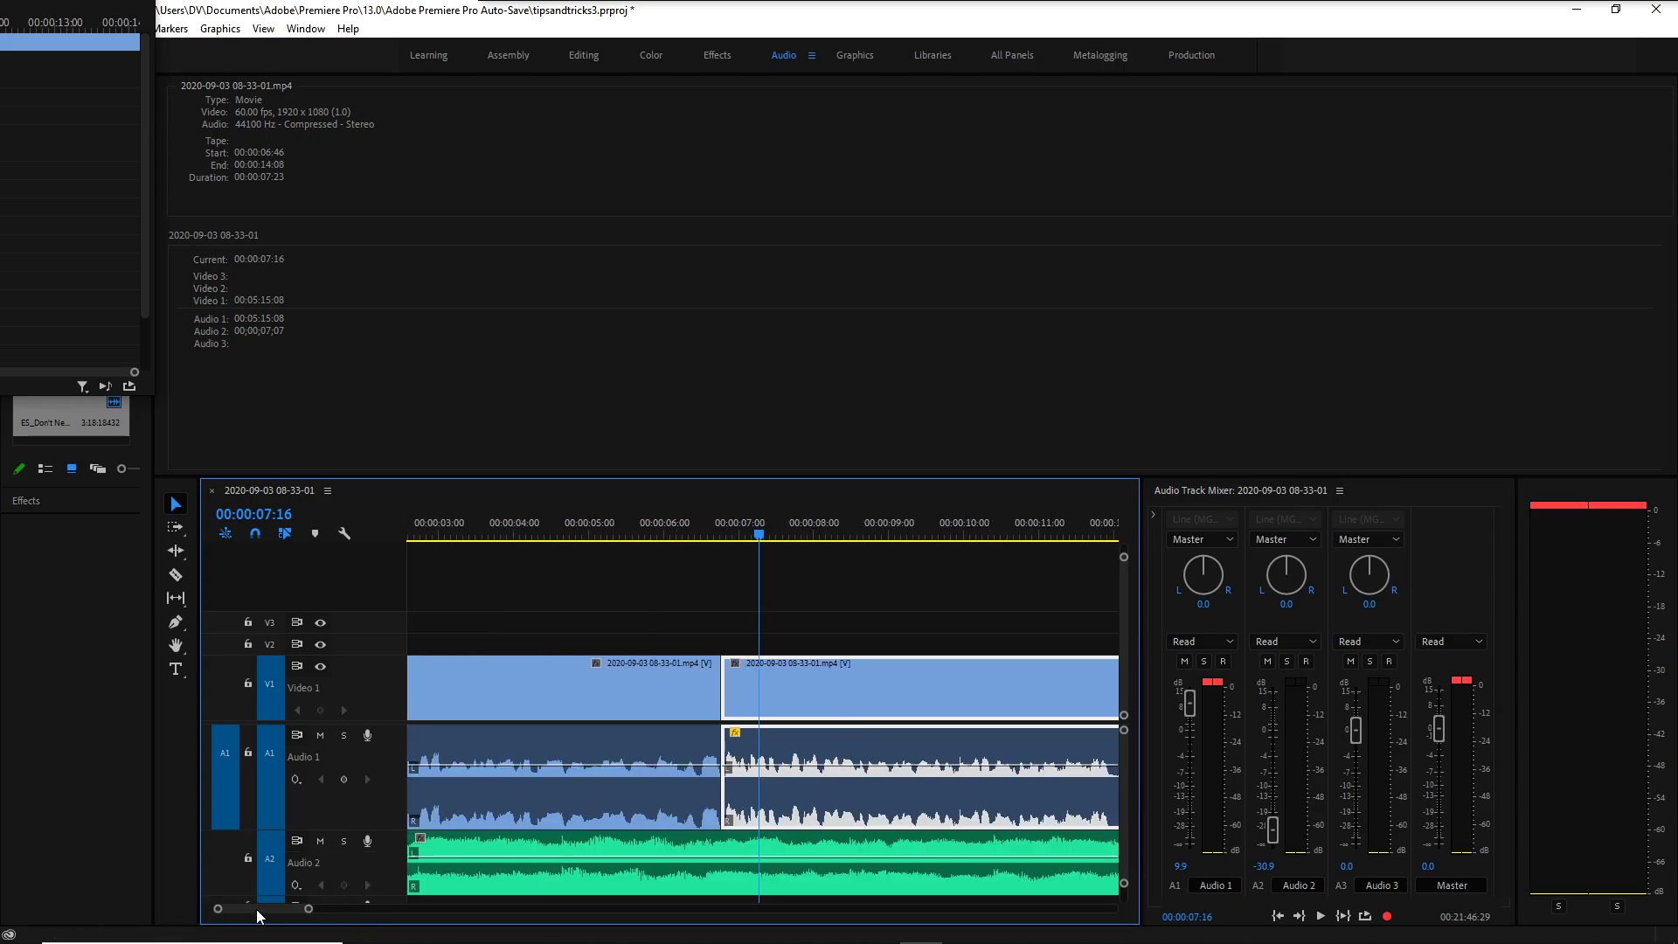
Cut off and delete the silent first 47 frames of the music clip, and move the rest to the sequence start.
scroll(259, 915, up, 3)
key(c)
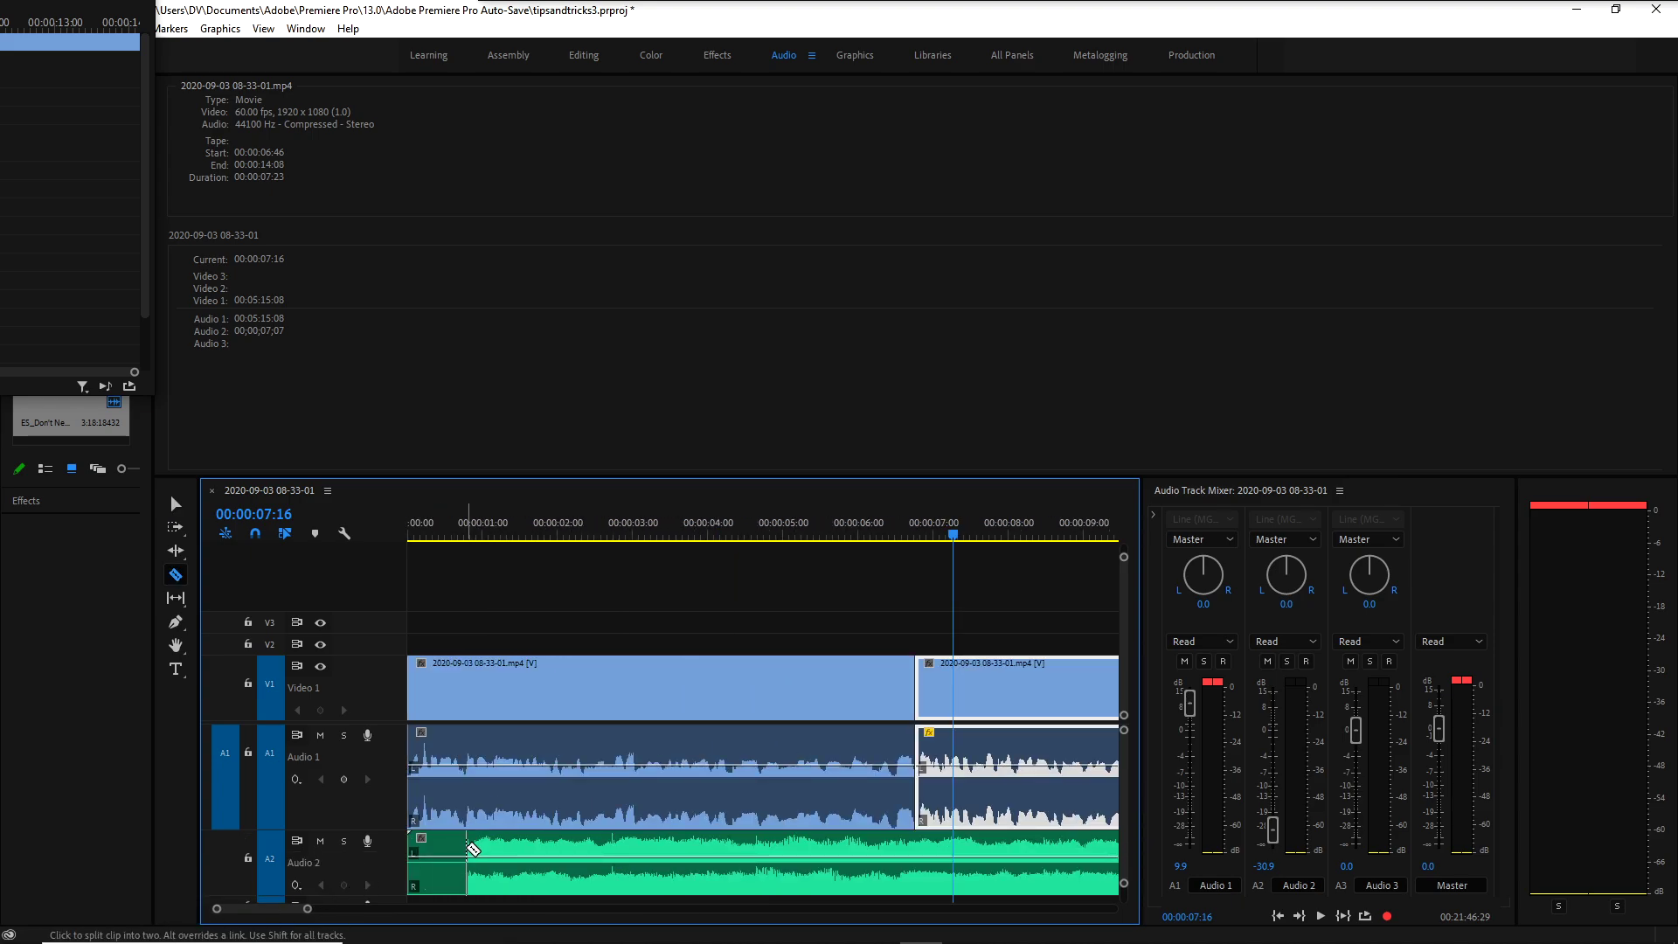
key(v)
click(437, 861)
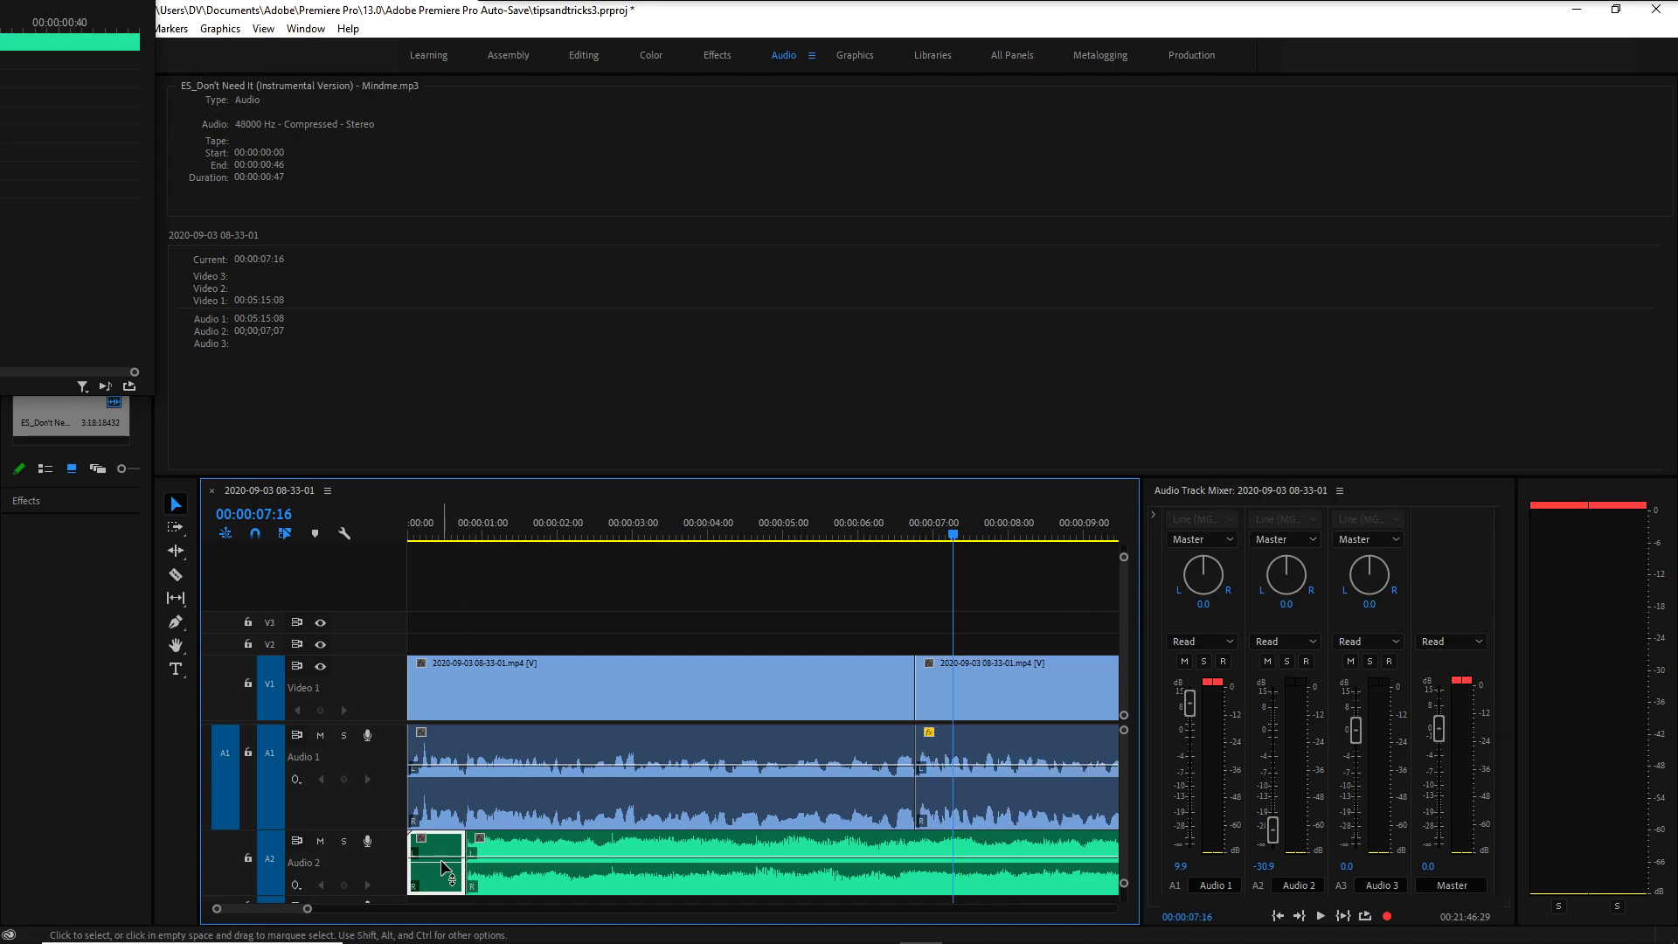
key(Delete)
drag(544, 853, 485, 854)
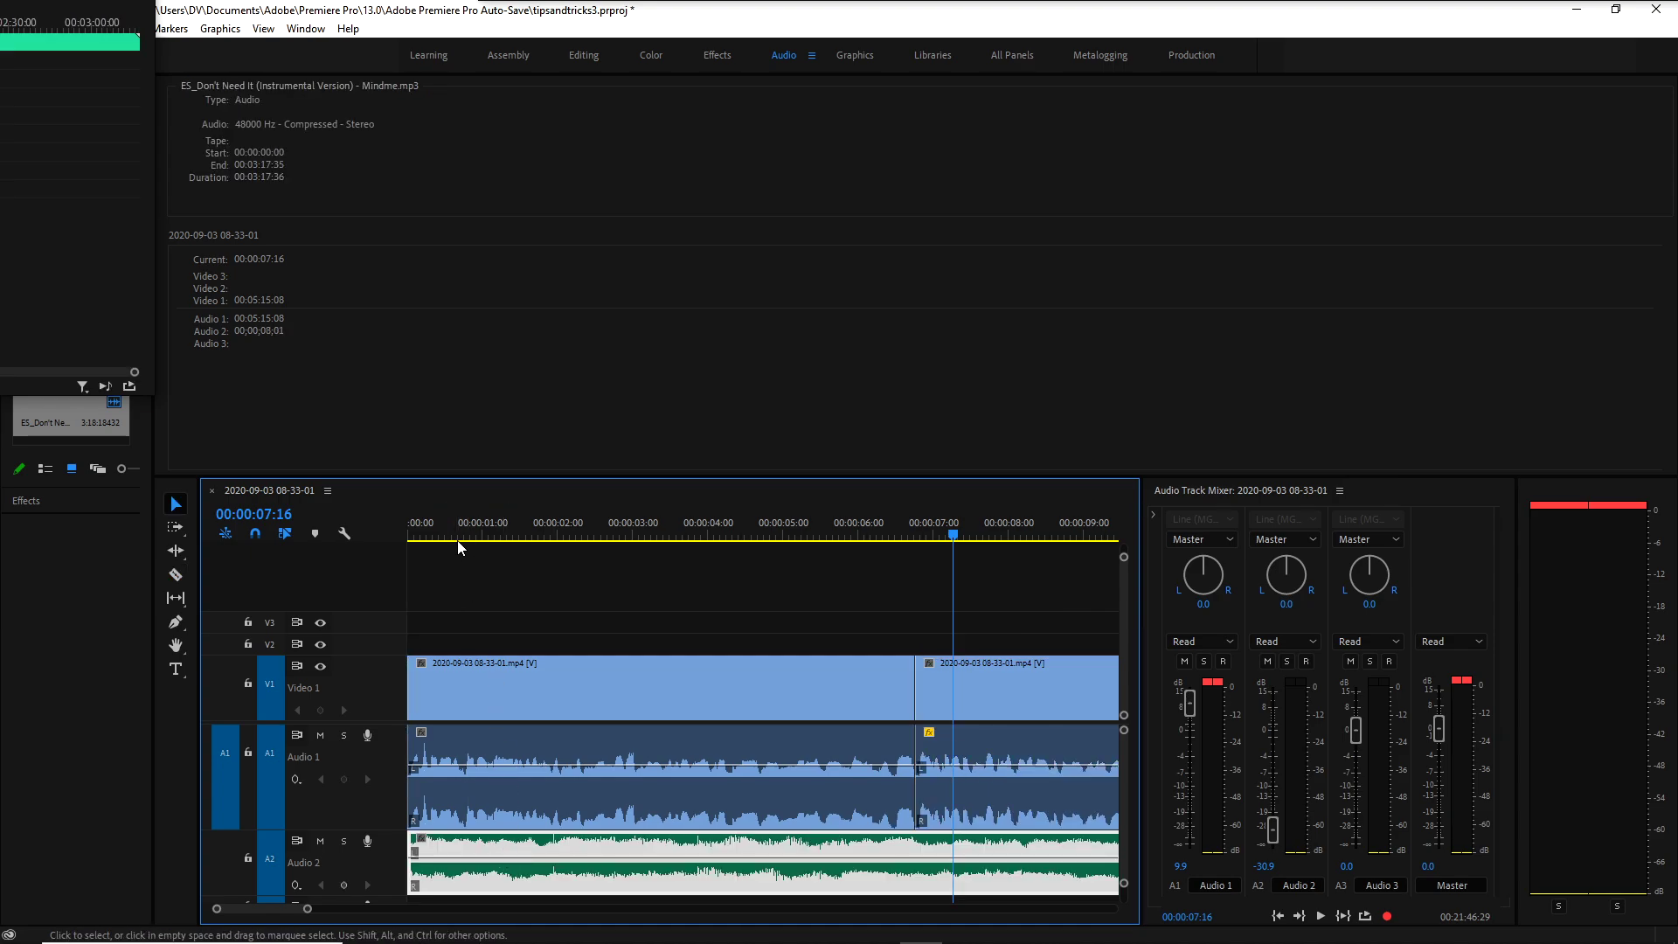
Play the sequence from the start to check the voice and music levels together.
key(Home)
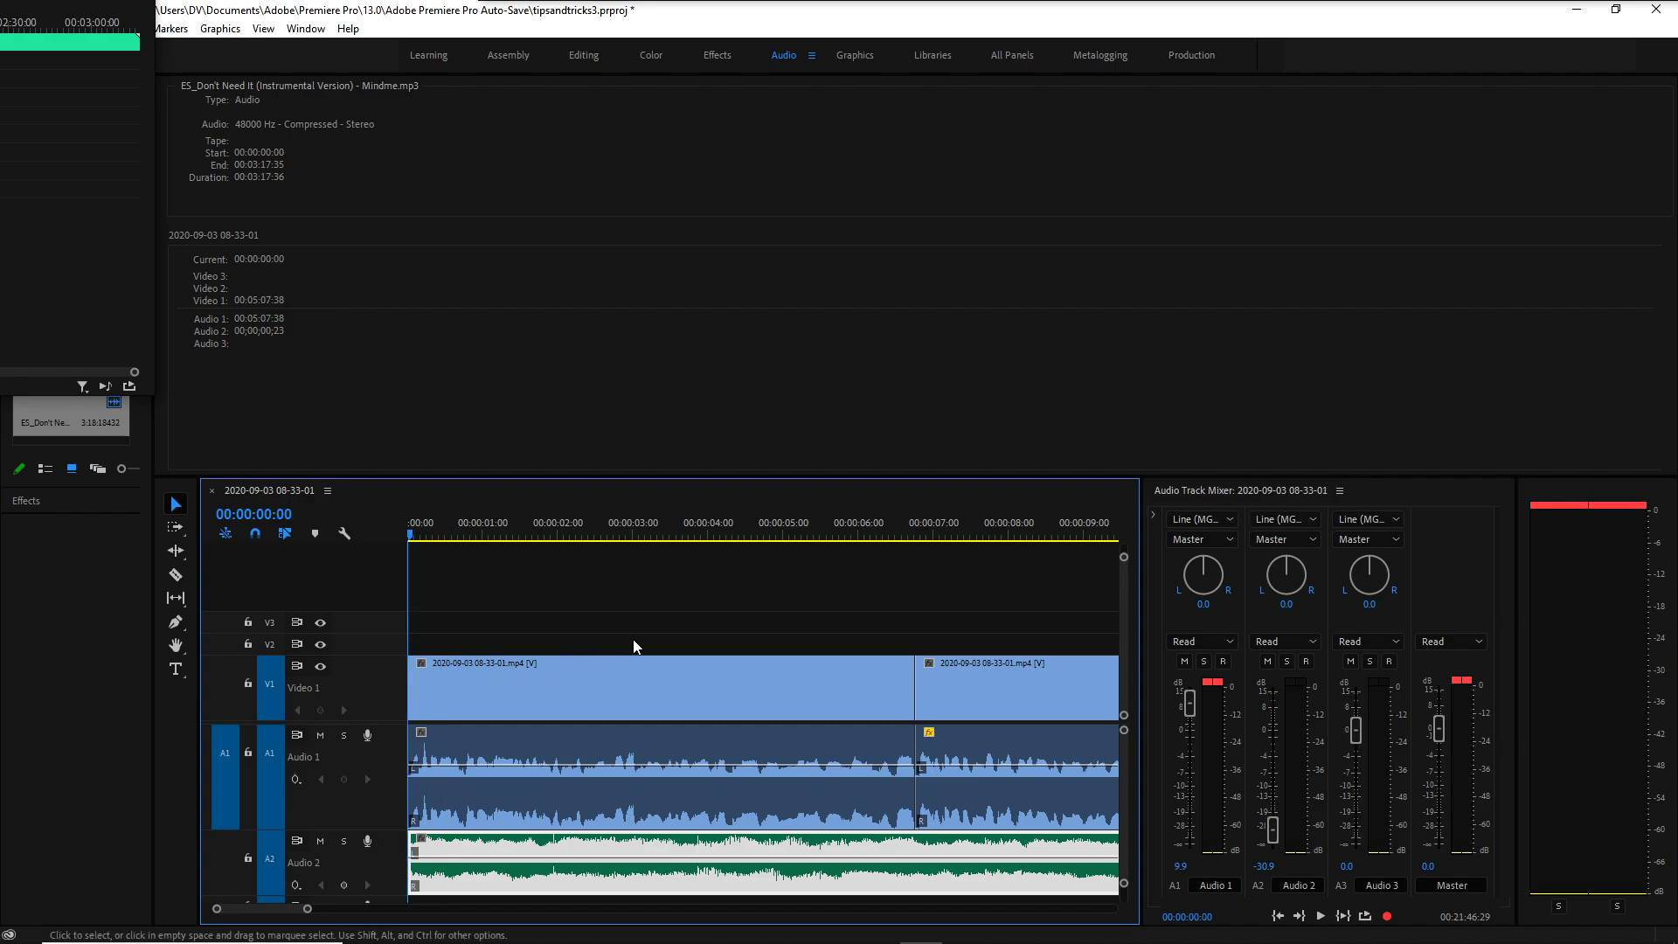
key(space)
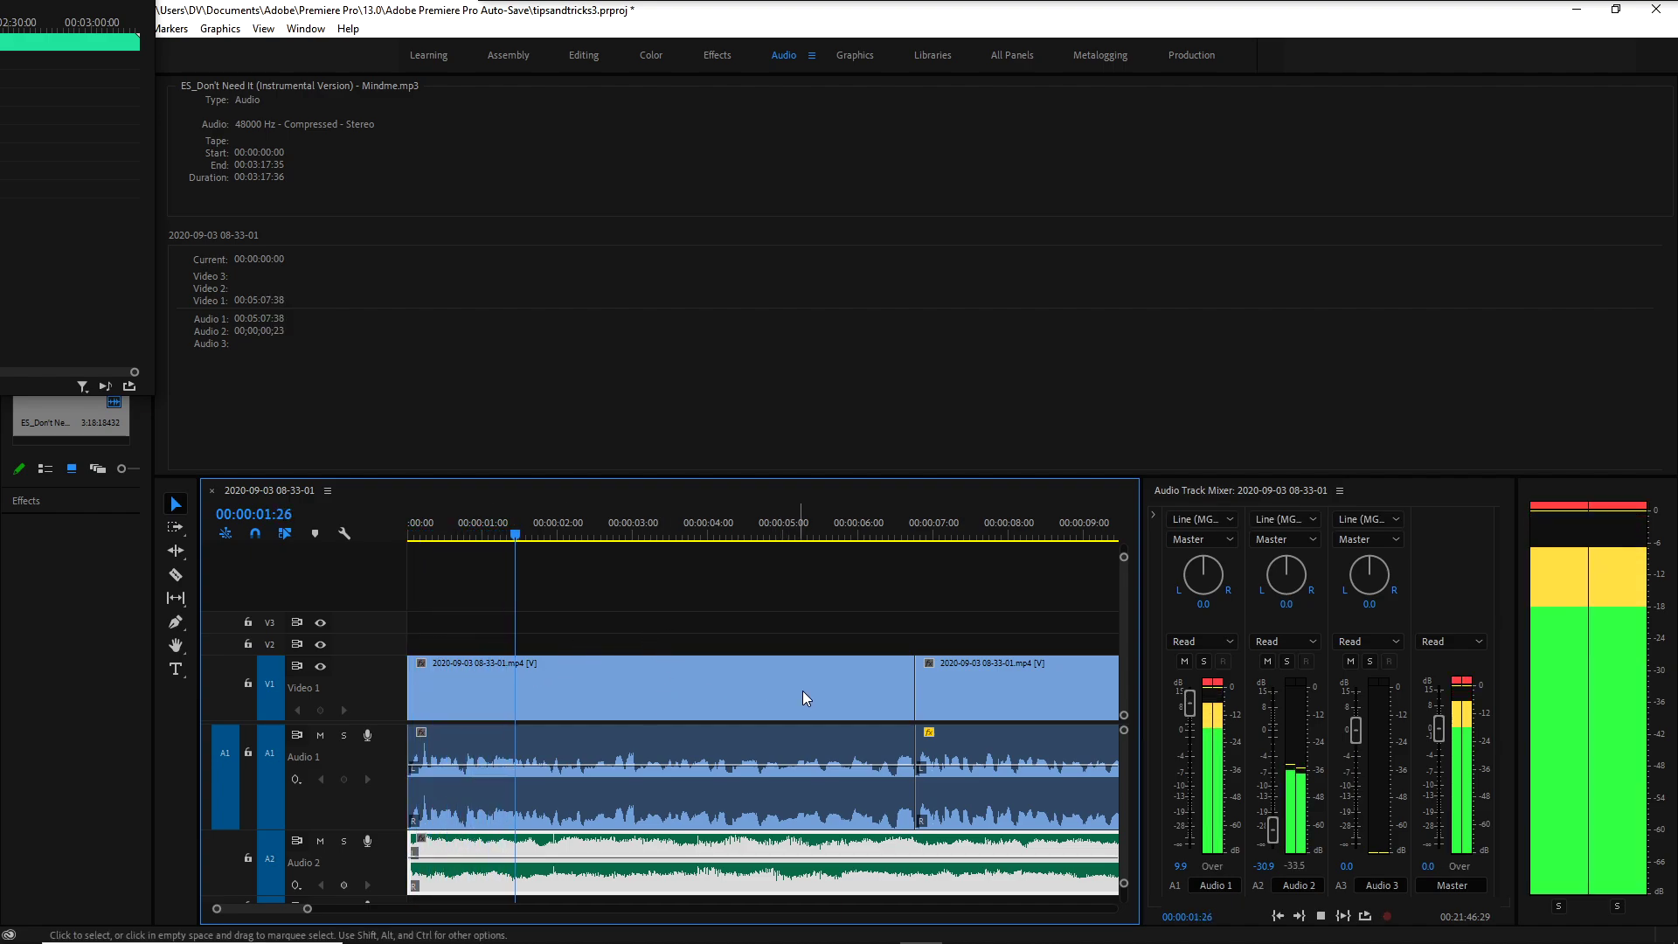
key(space)
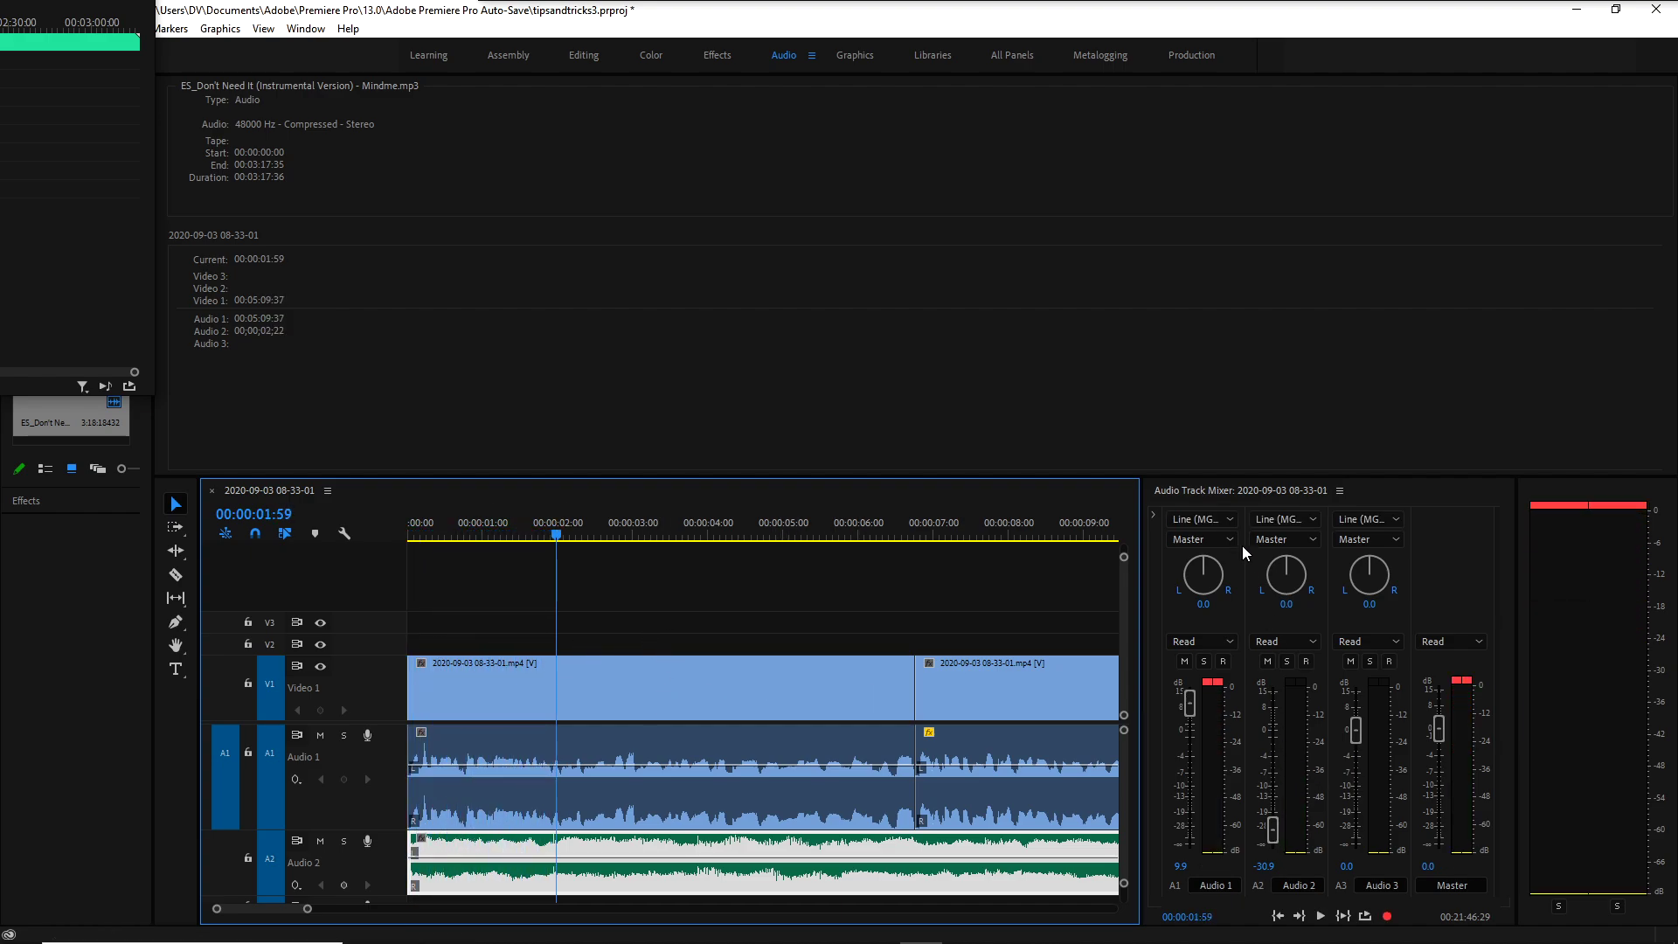
Enlarge the timeline and Audio Track Mixer upward and replay the opening while watching the track meters.
drag(1235, 479, 1235, 129)
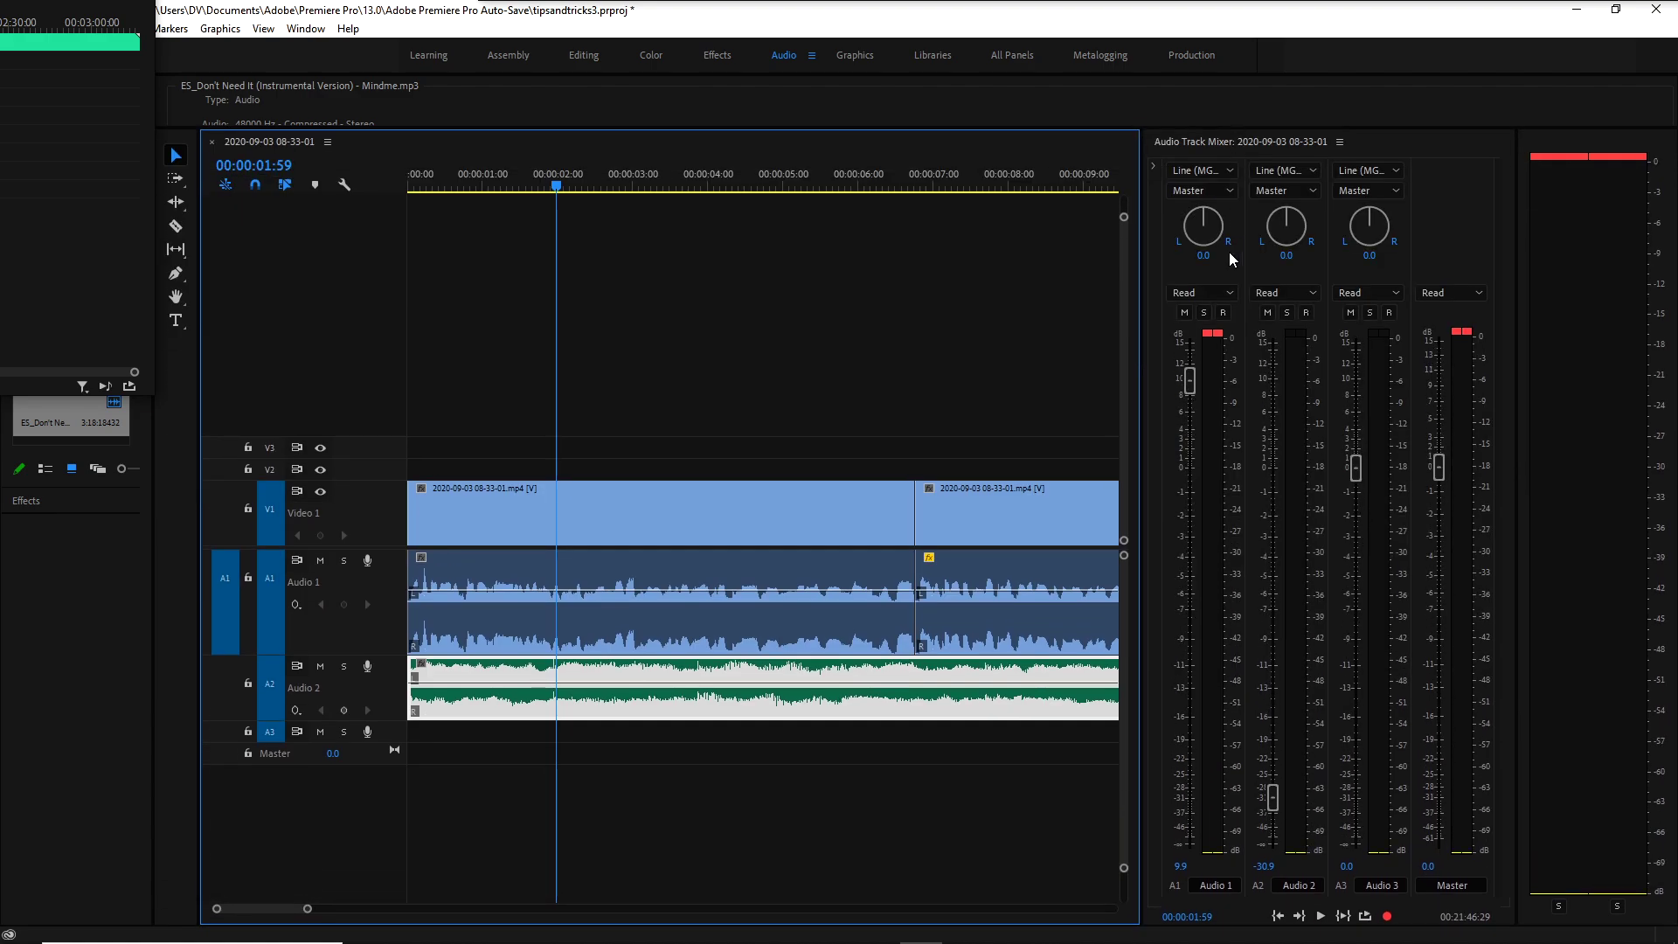
key(Home)
key(space)
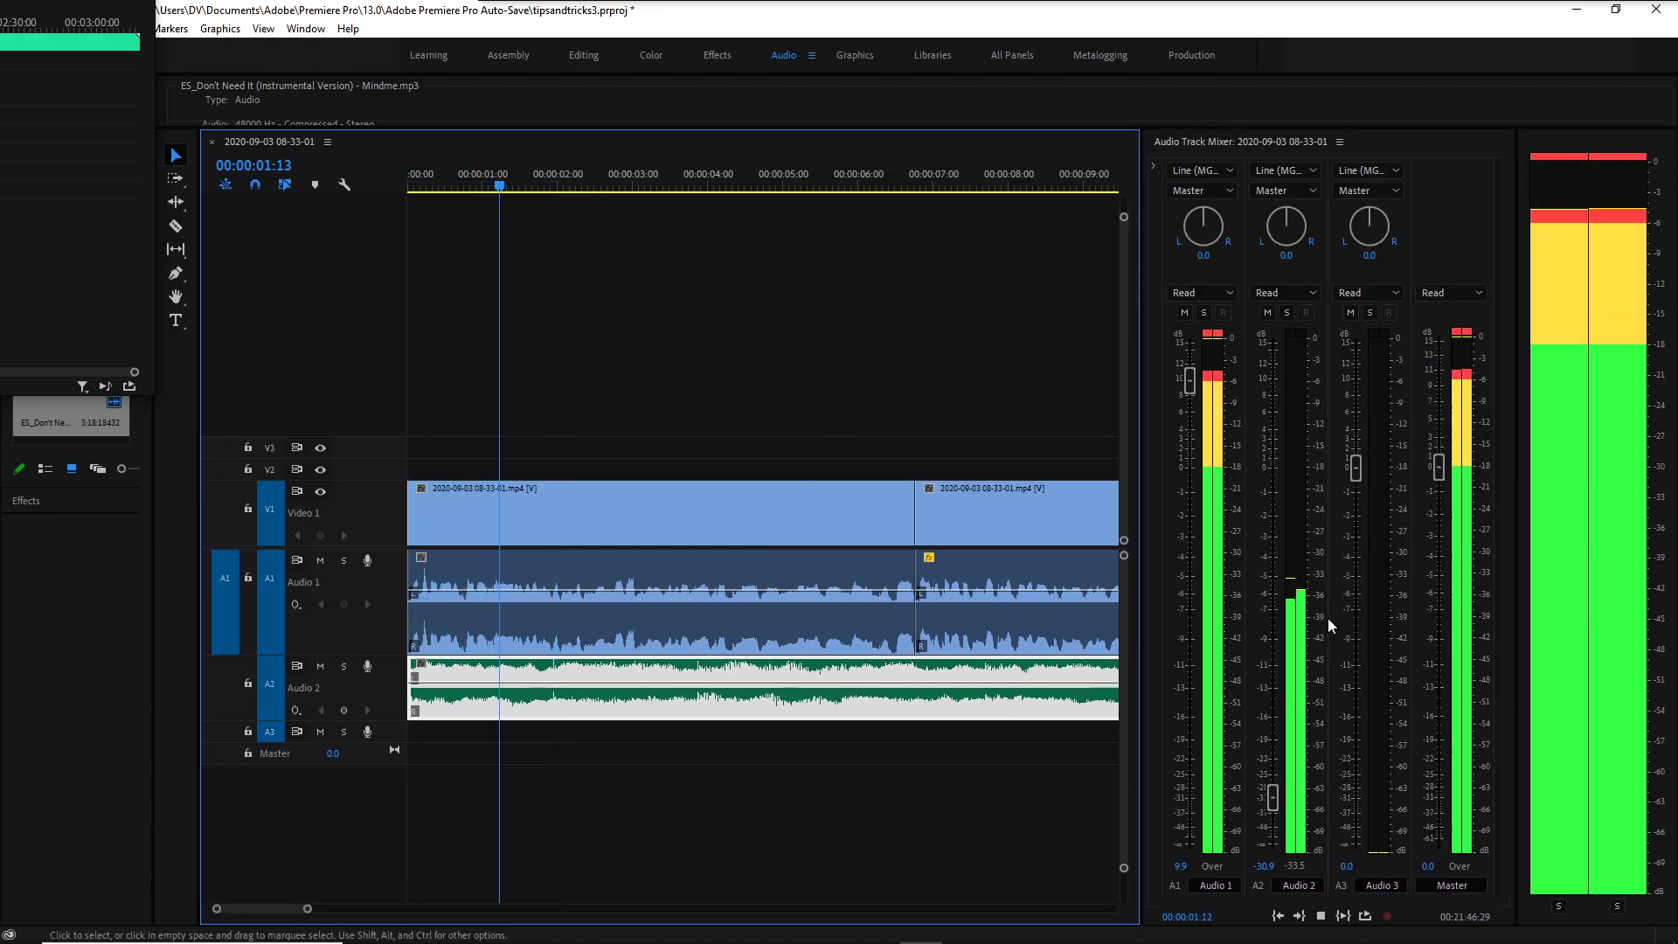
key(space)
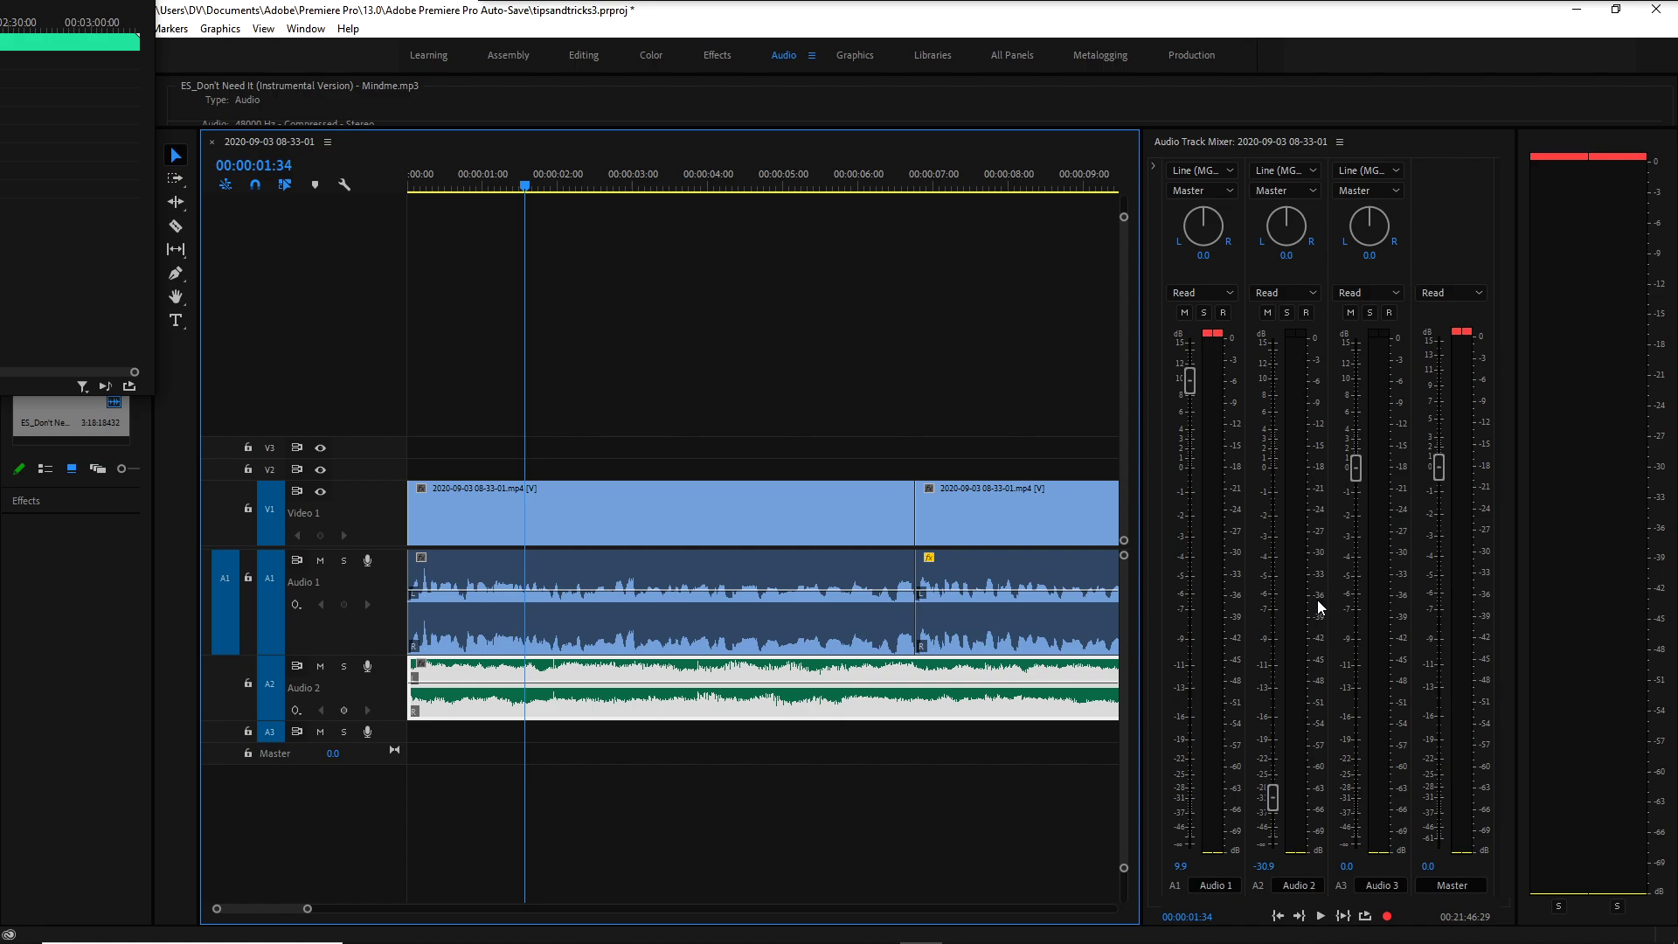
Raise the Audio 2 track volume to -26.3 dB and play on from 00:00:01:34 to check the music level.
drag(1274, 798, 1274, 781)
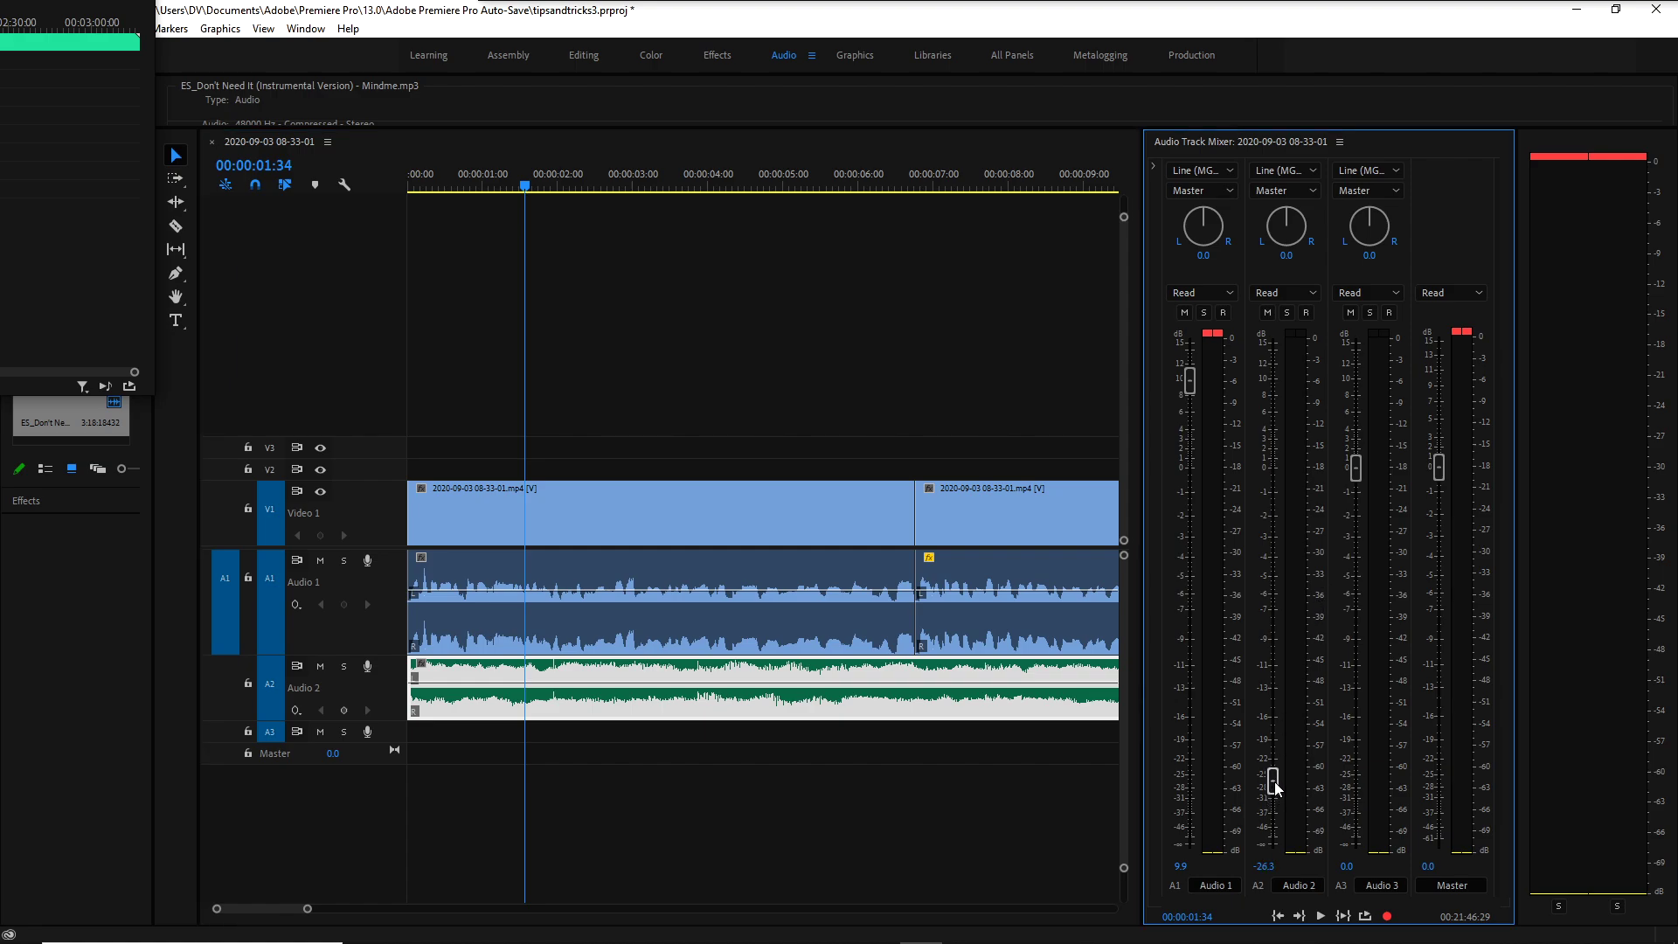
key(space)
key(space)
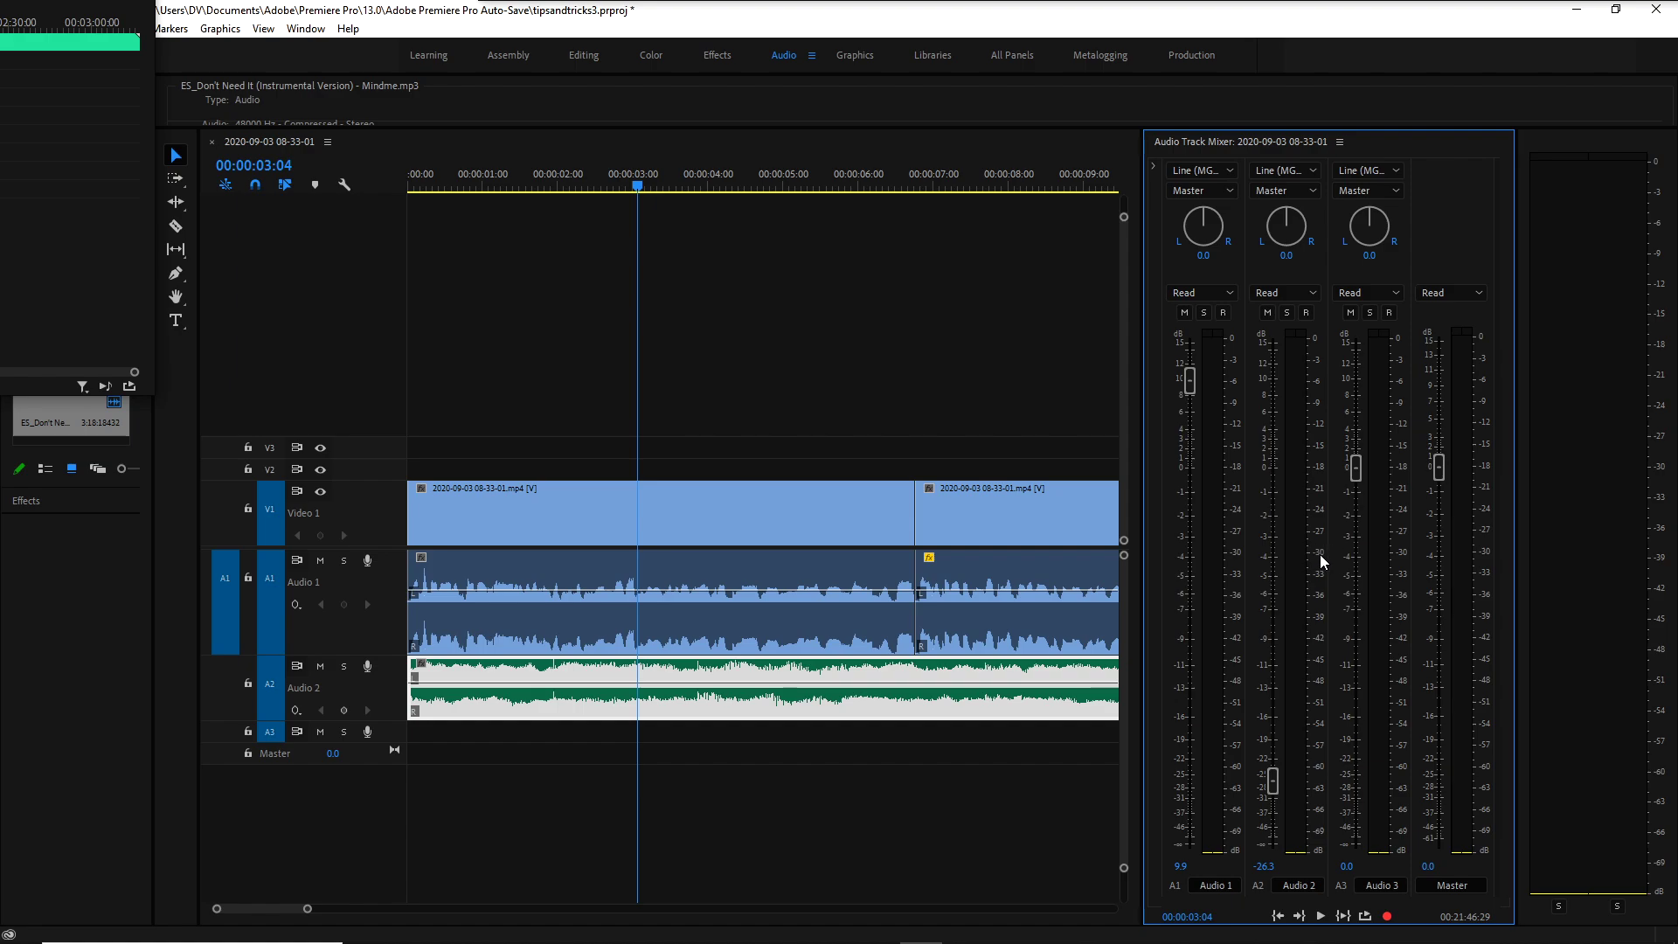
key(space)
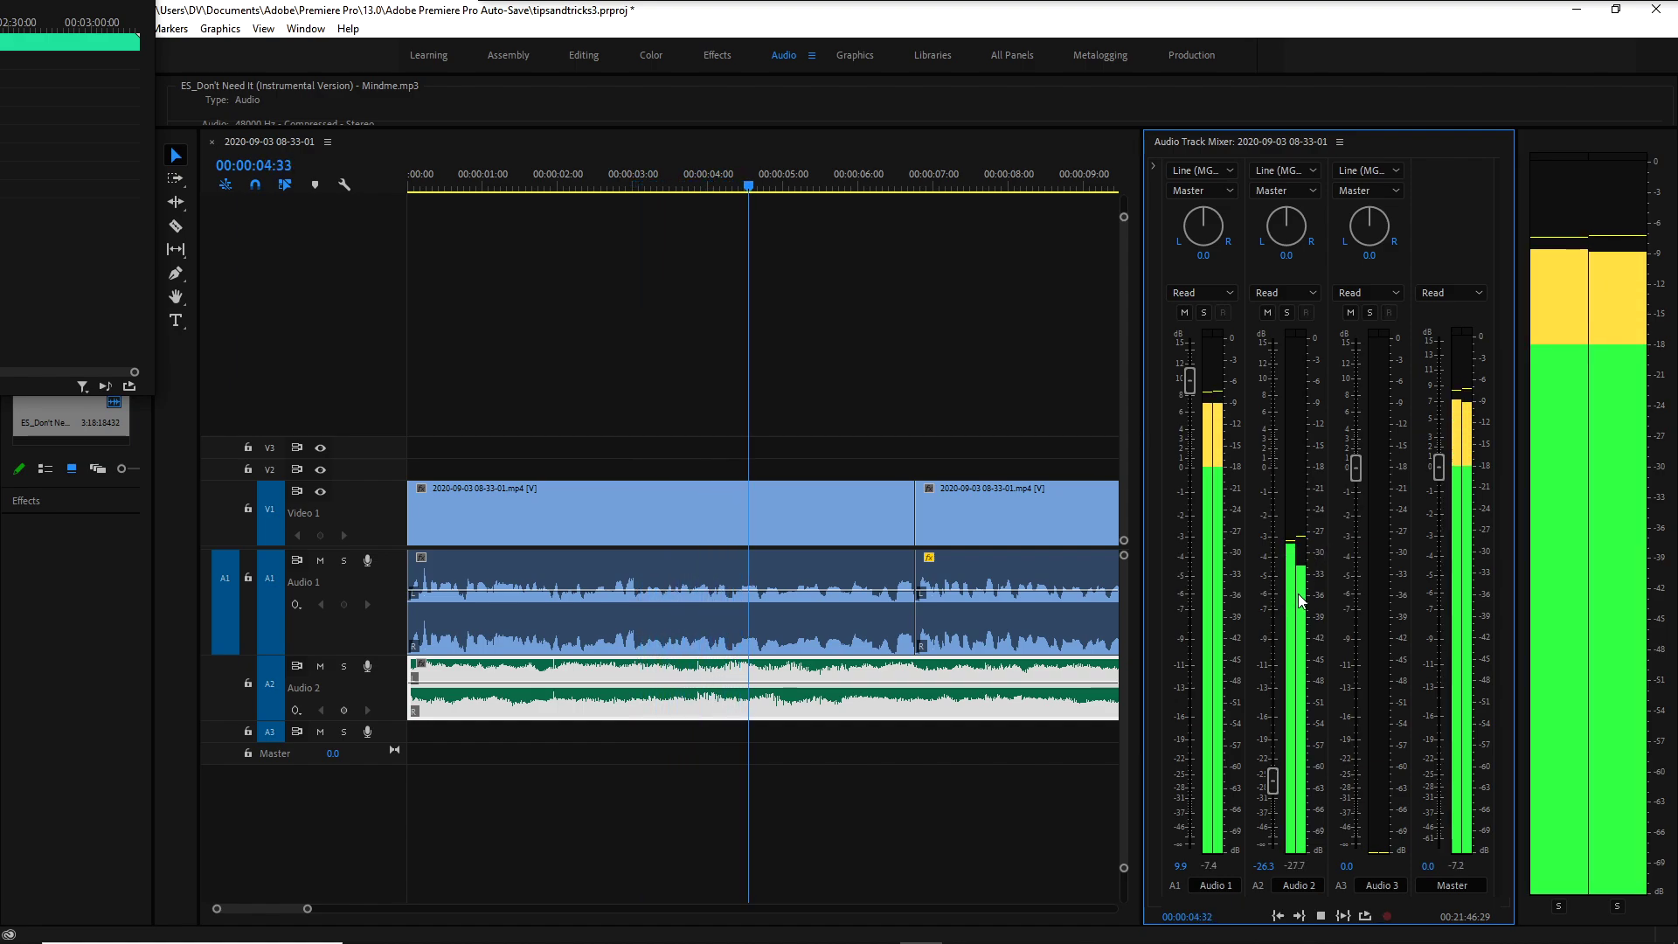
key(space)
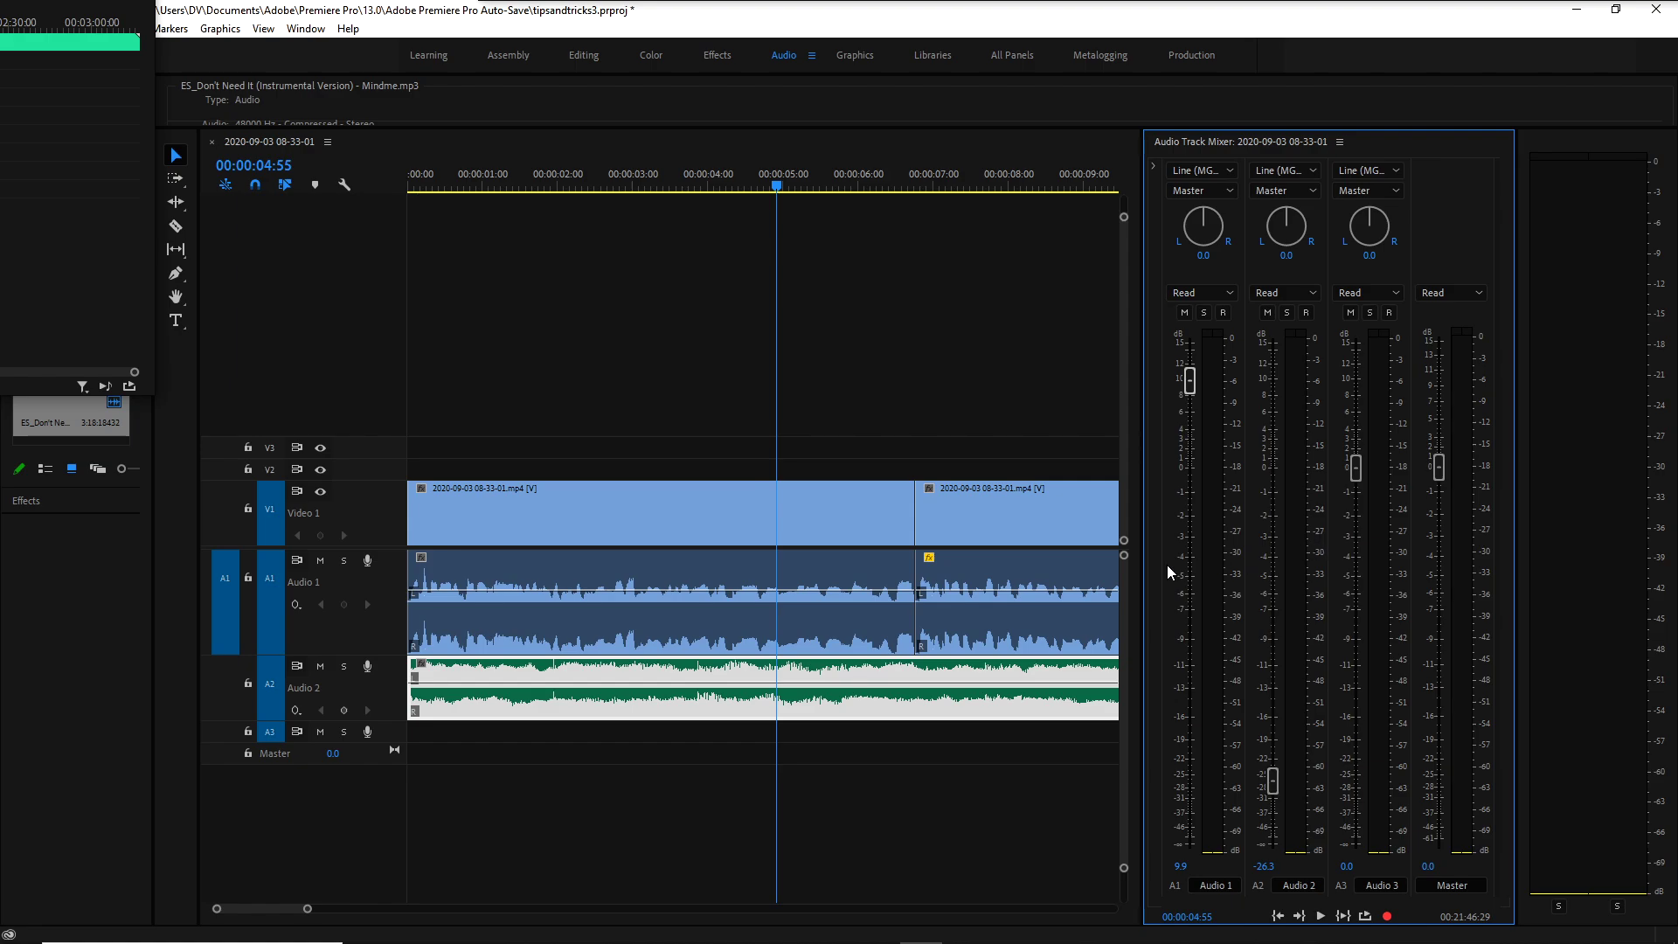
Play the stretch around 00:00:22 and the one from 00:00:44:41 to compare the music level with the voice.
drag(305, 911, 404, 917)
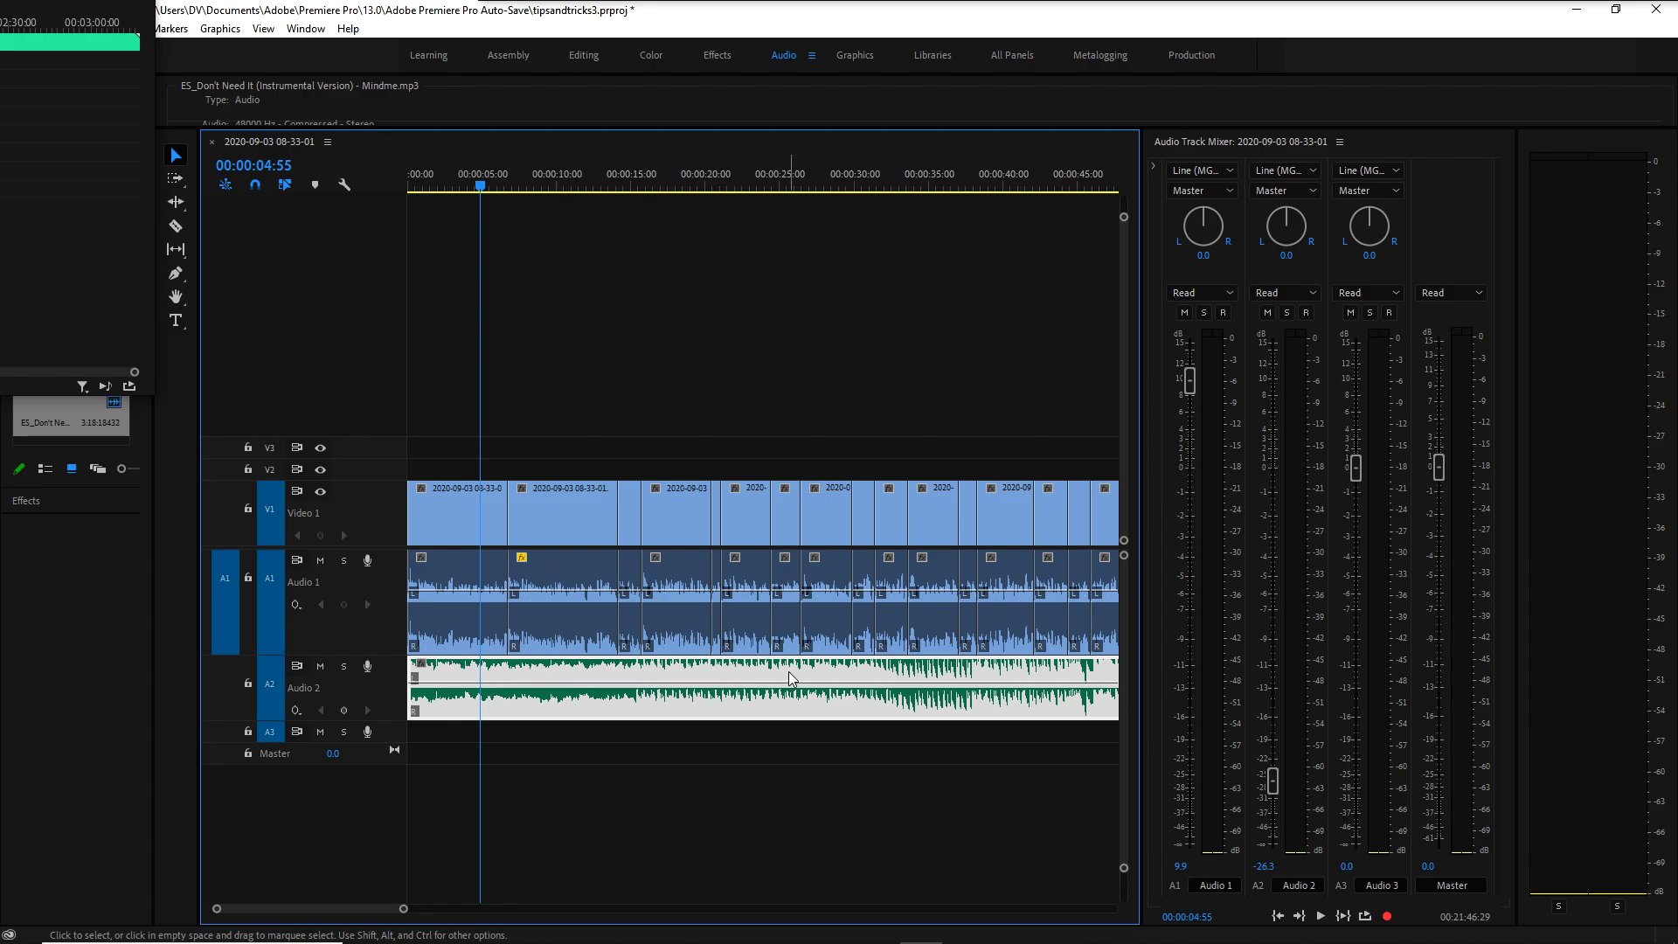
drag(678, 172, 699, 172)
key(space)
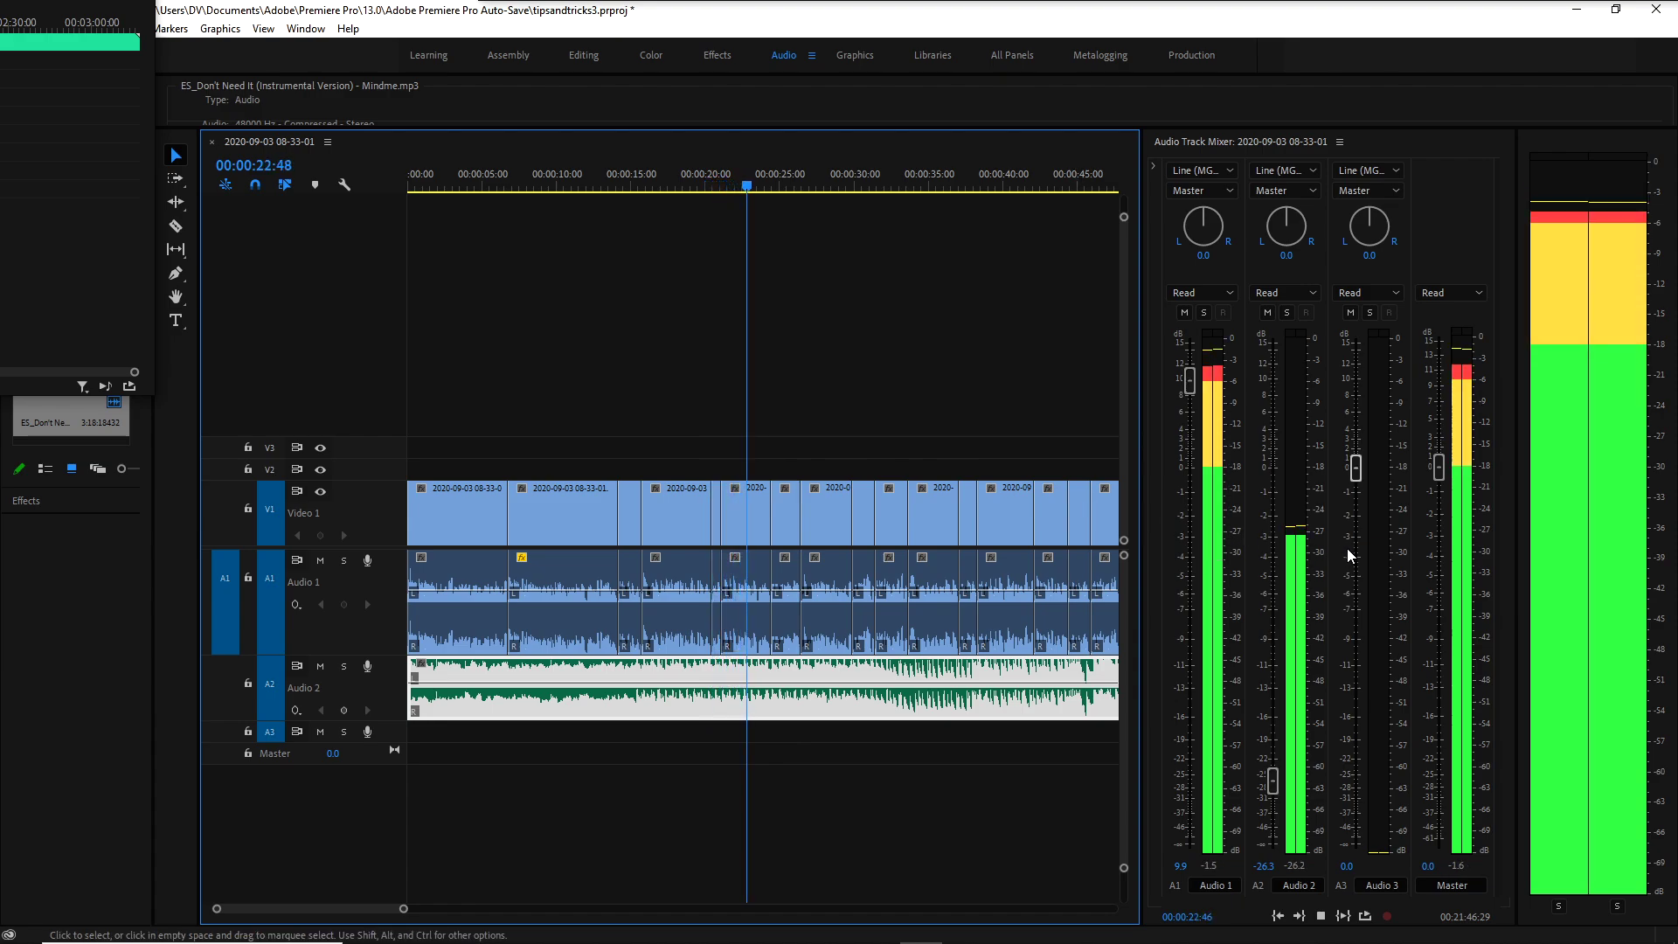
key(space)
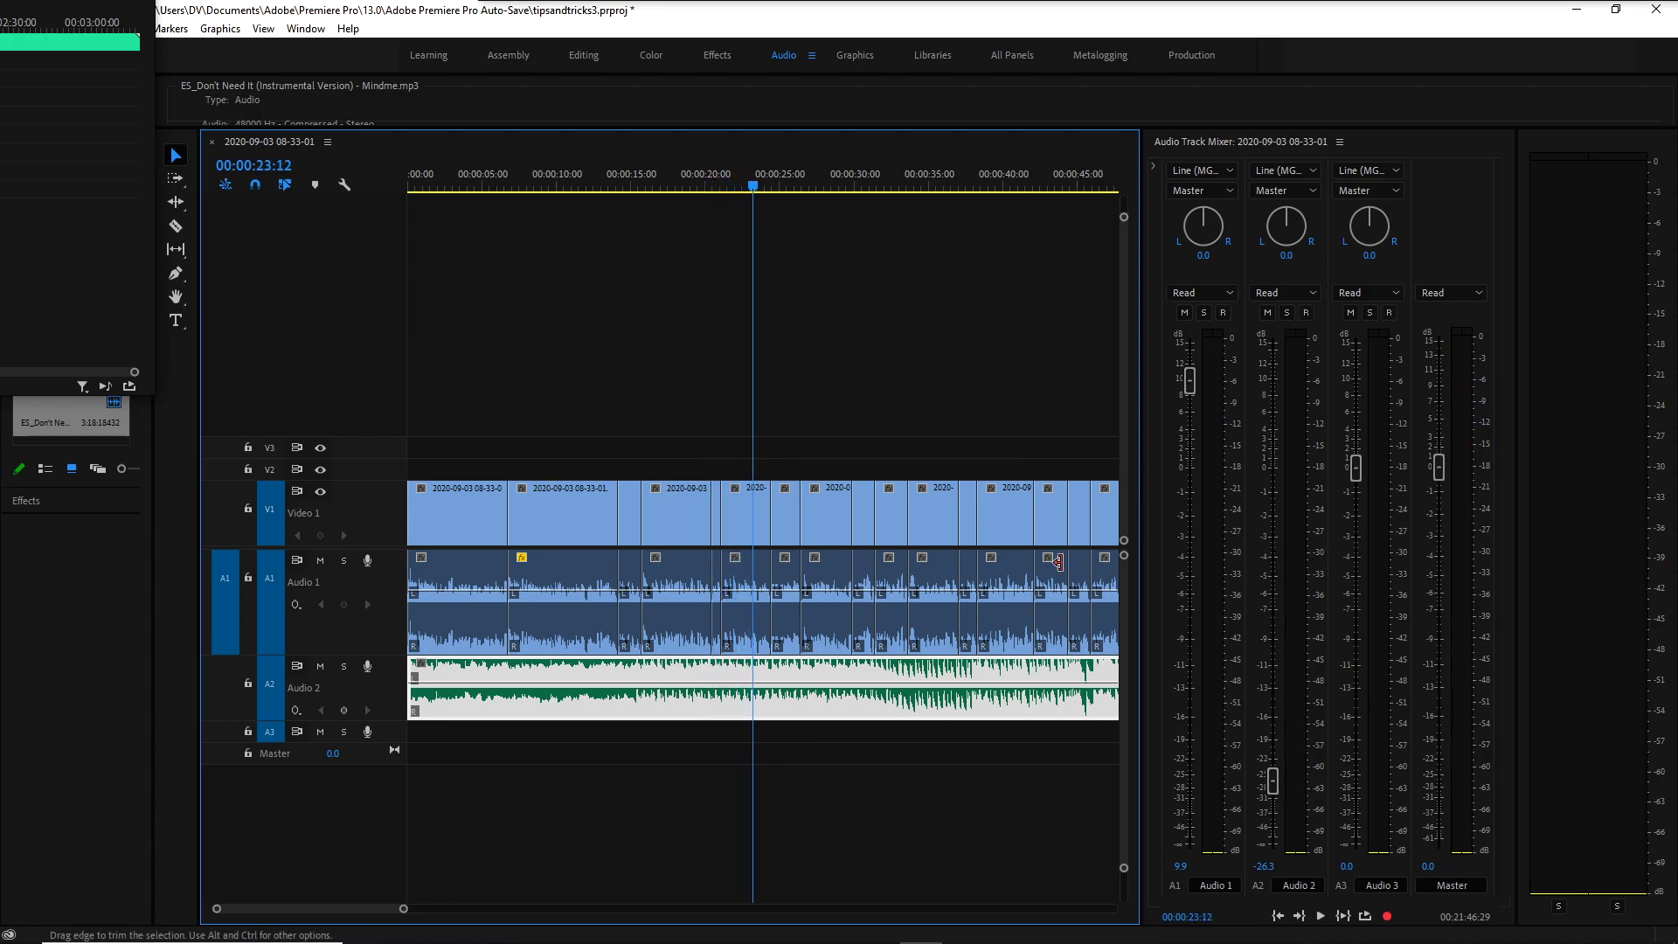
scroll(789, 595, down, 3)
click(890, 179)
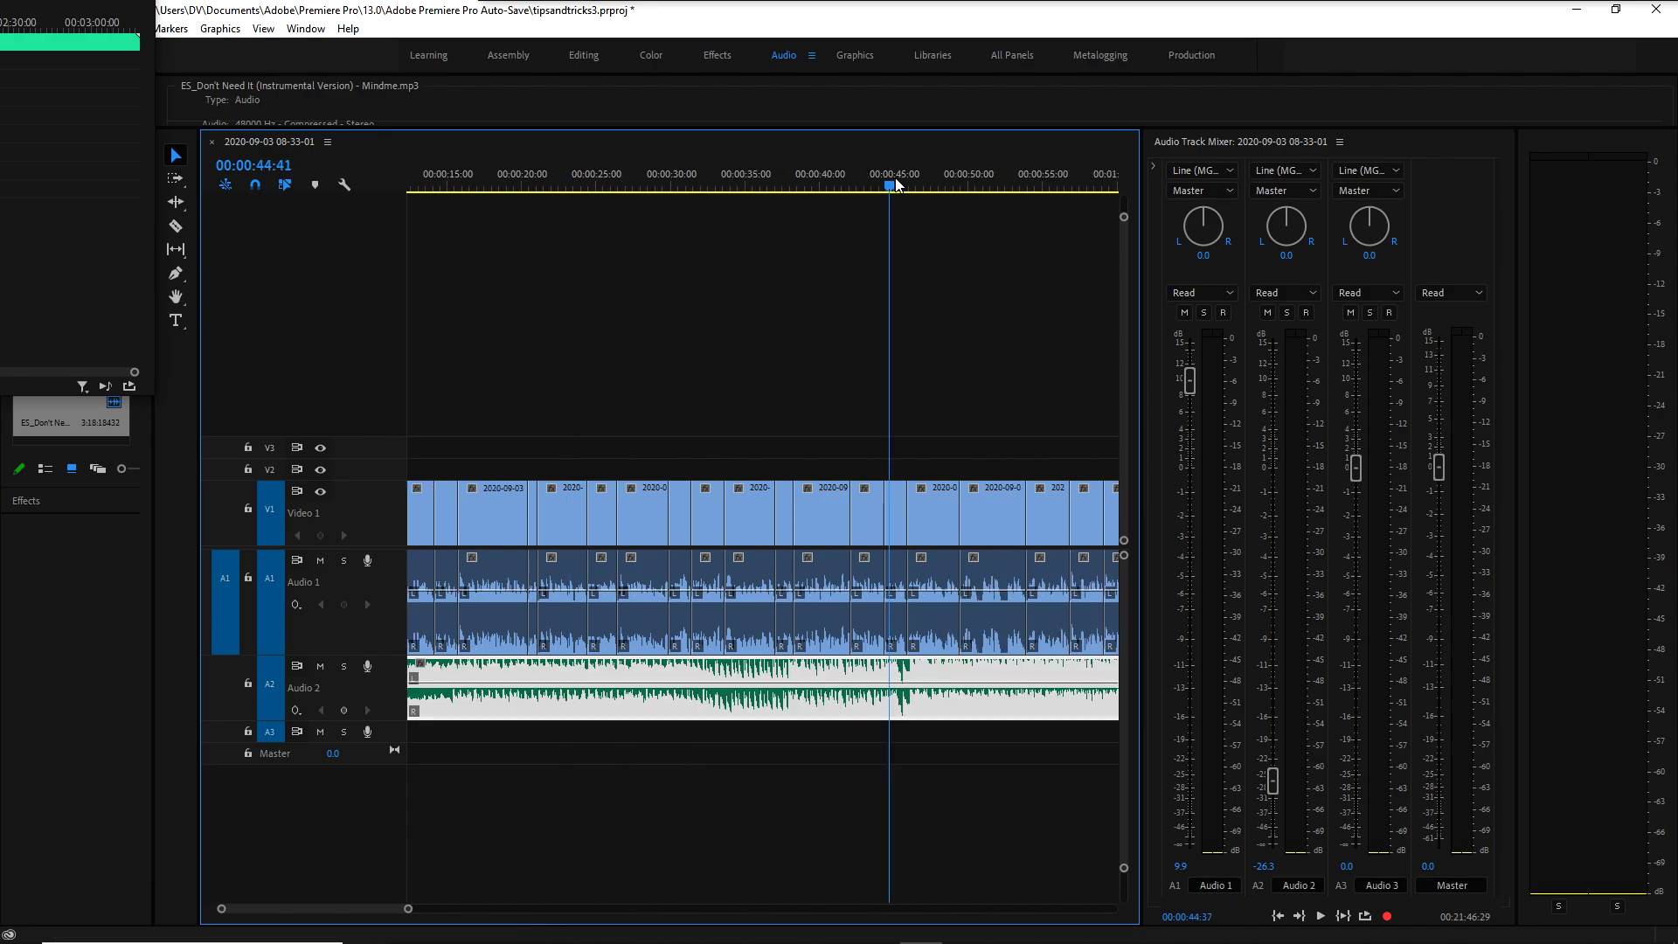
key(space)
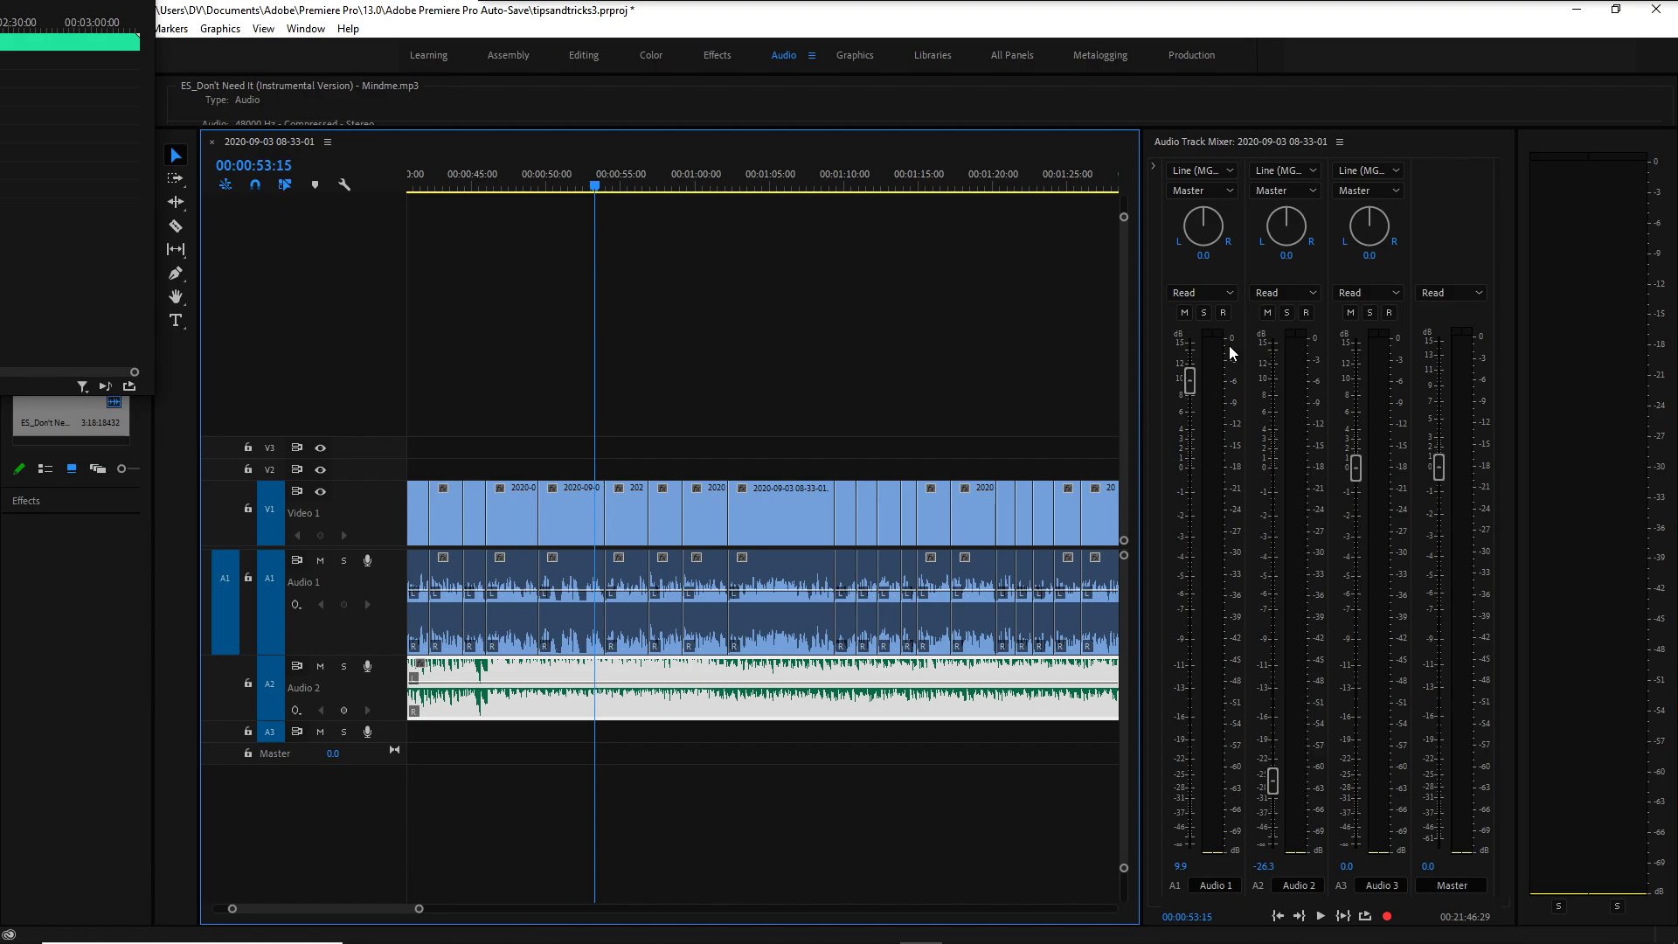
Split the music clip on Audio 2 at about 00:00:46 and again at about 00:01:09.
scroll(854, 753, down, 3)
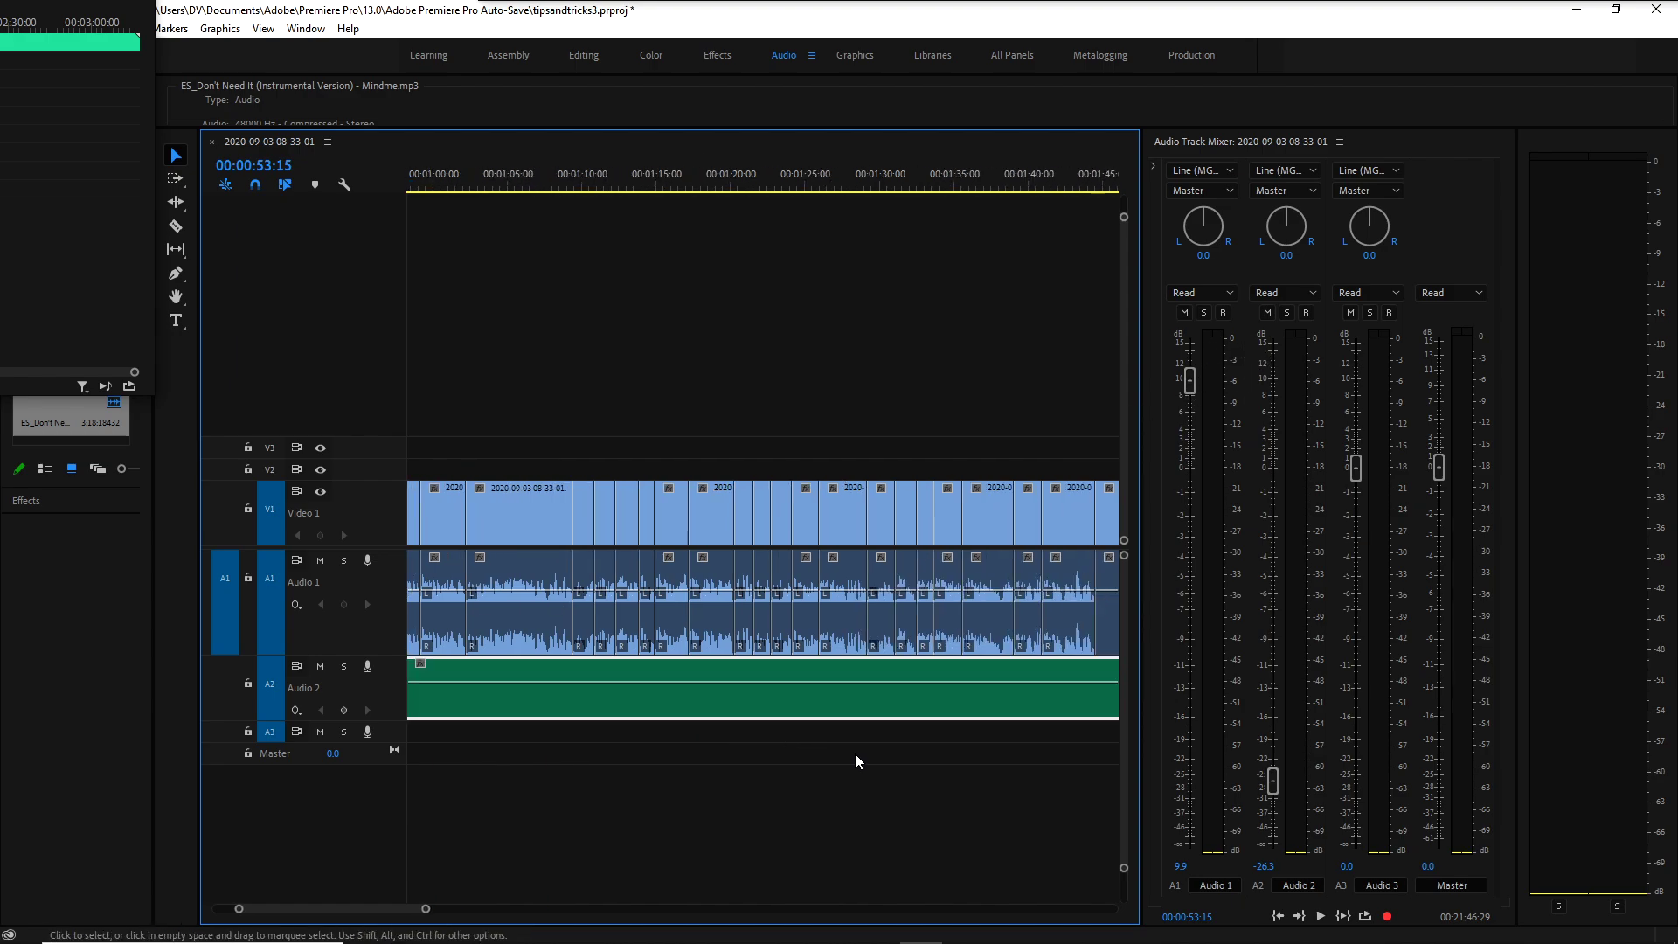
scroll(868, 755, up, 3)
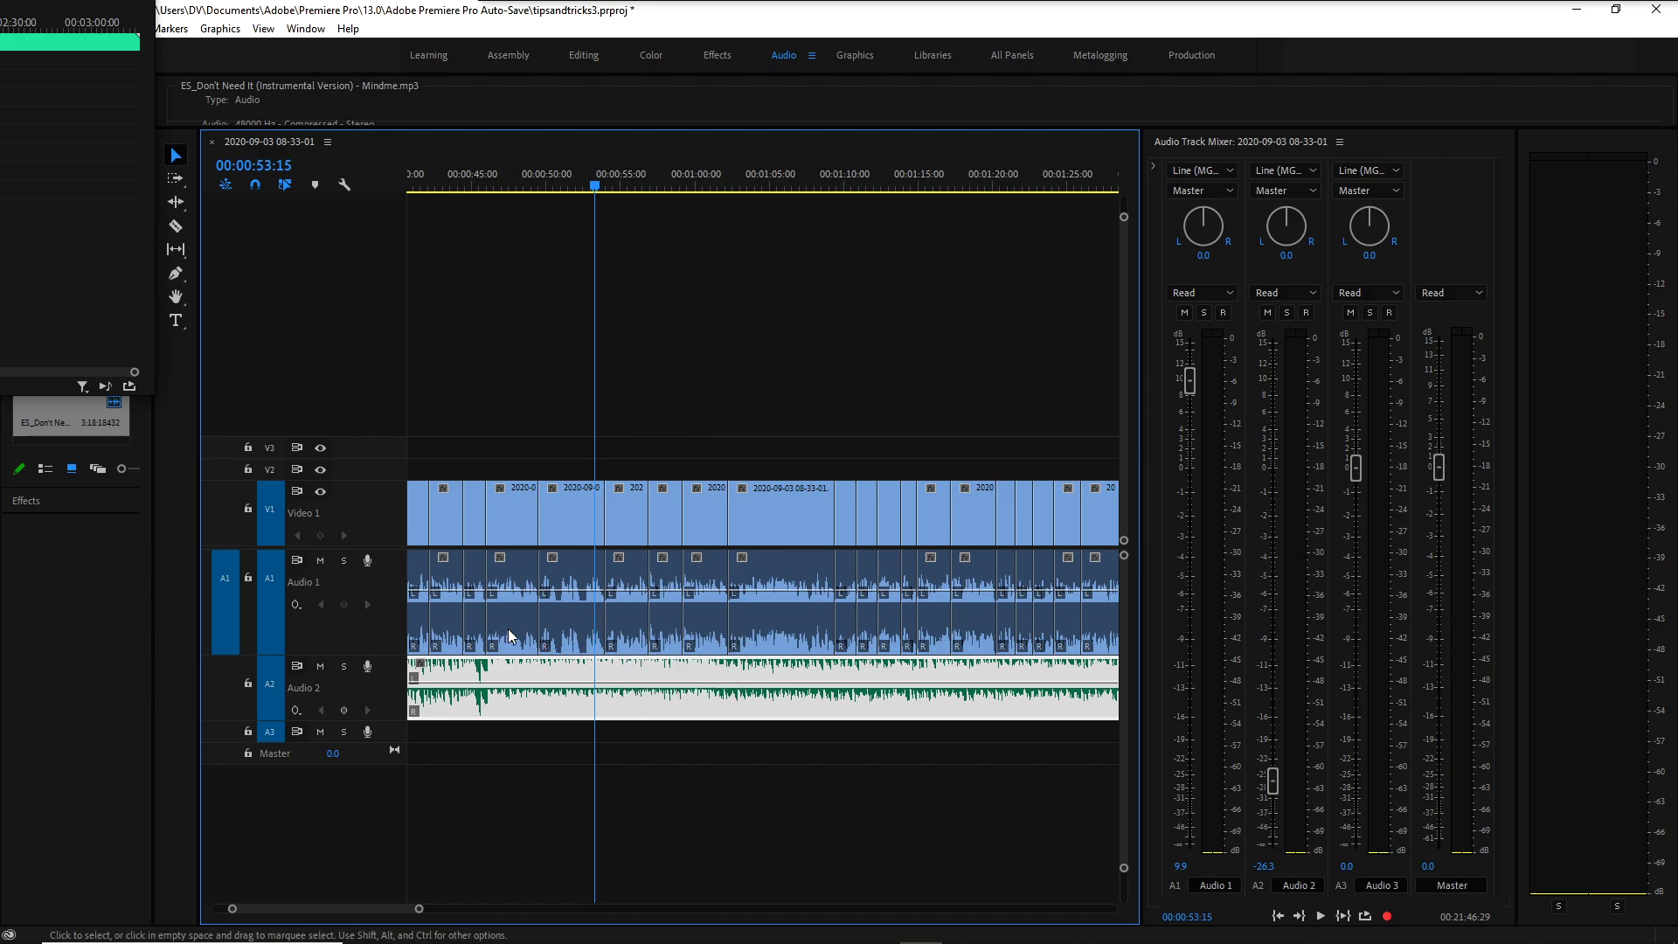
key(c)
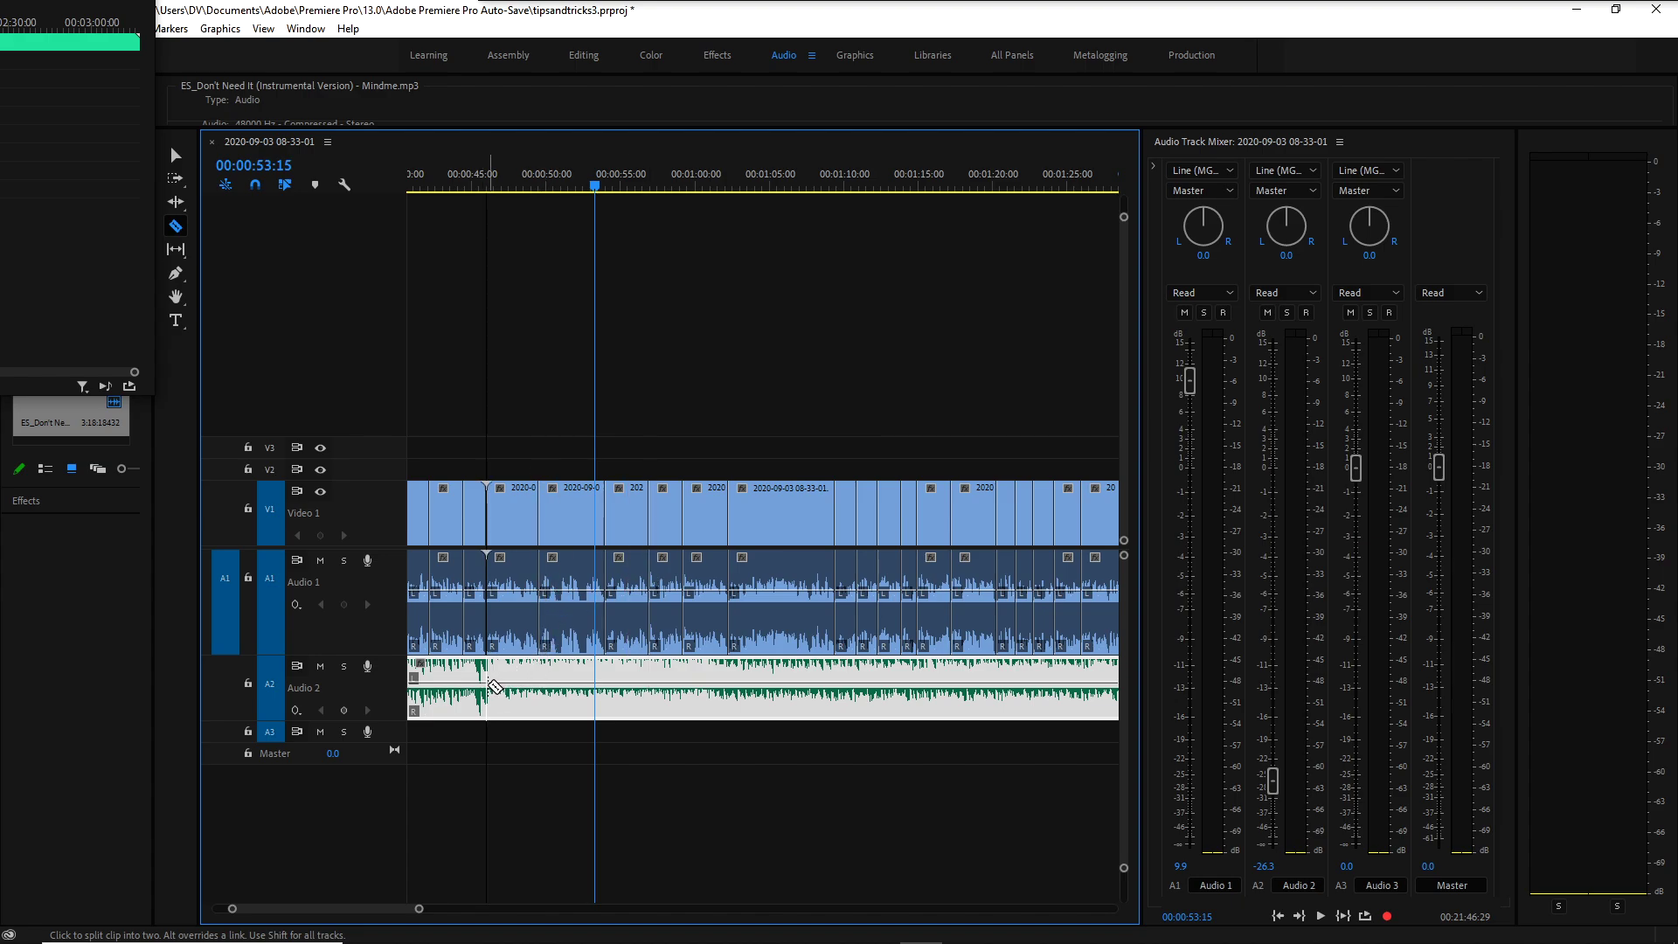
click(486, 690)
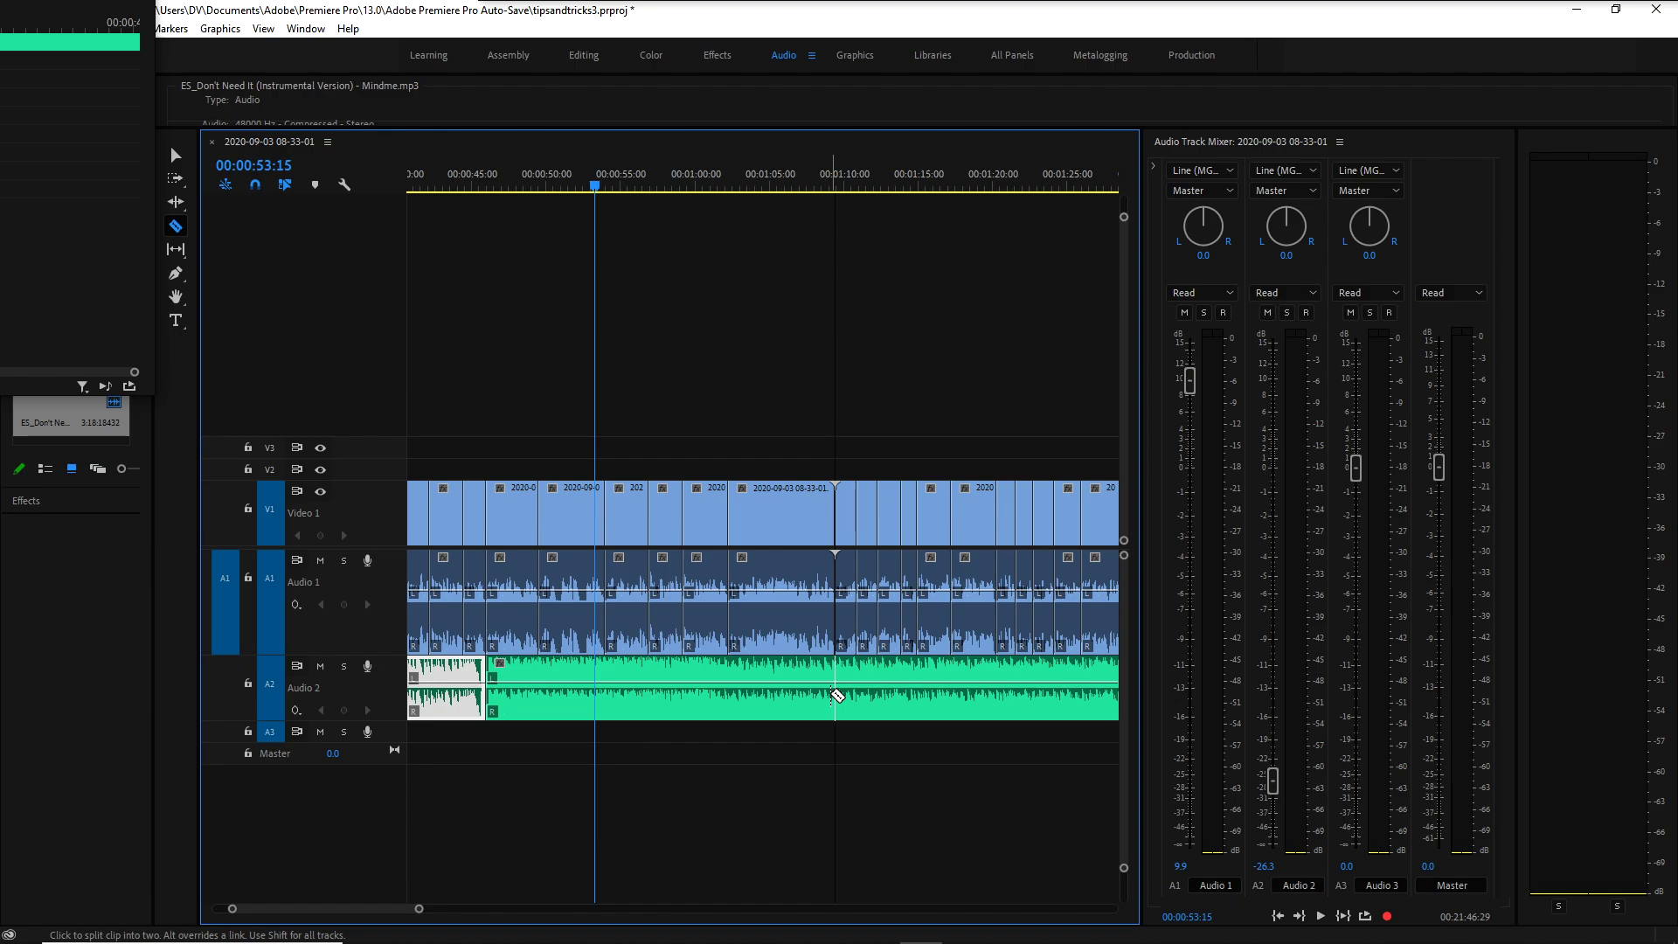
click(837, 695)
key(v)
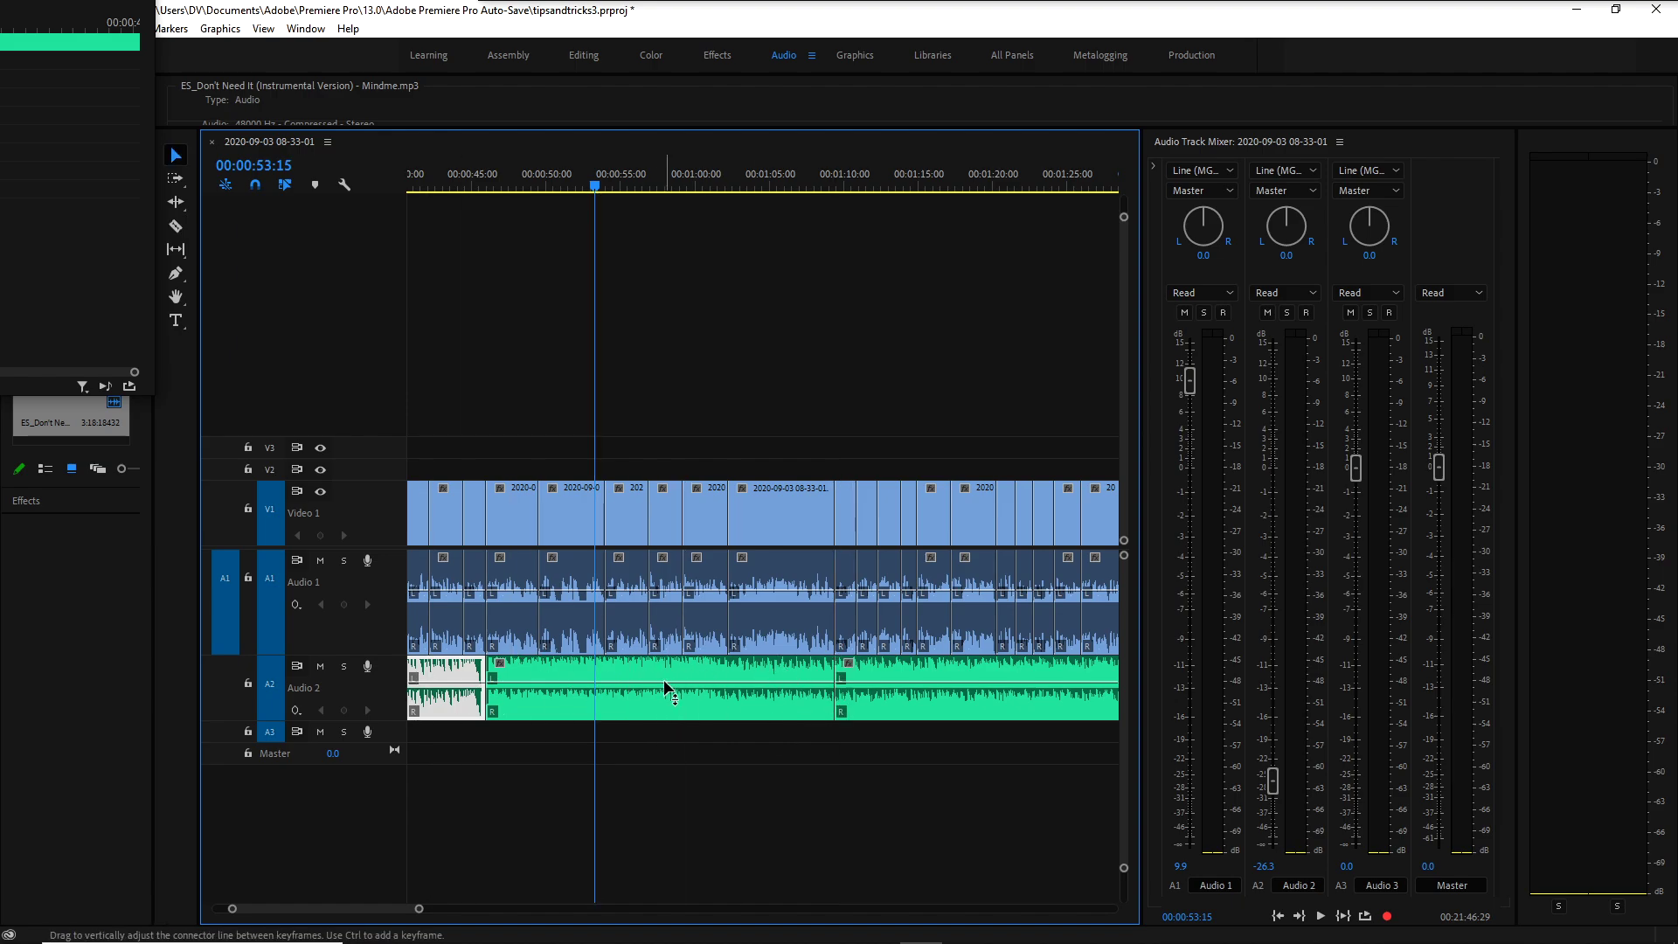
Lower the volume line of the middle music segment and play from 00:00:45:23 to hear the difference.
drag(591, 690, 591, 707)
click(479, 166)
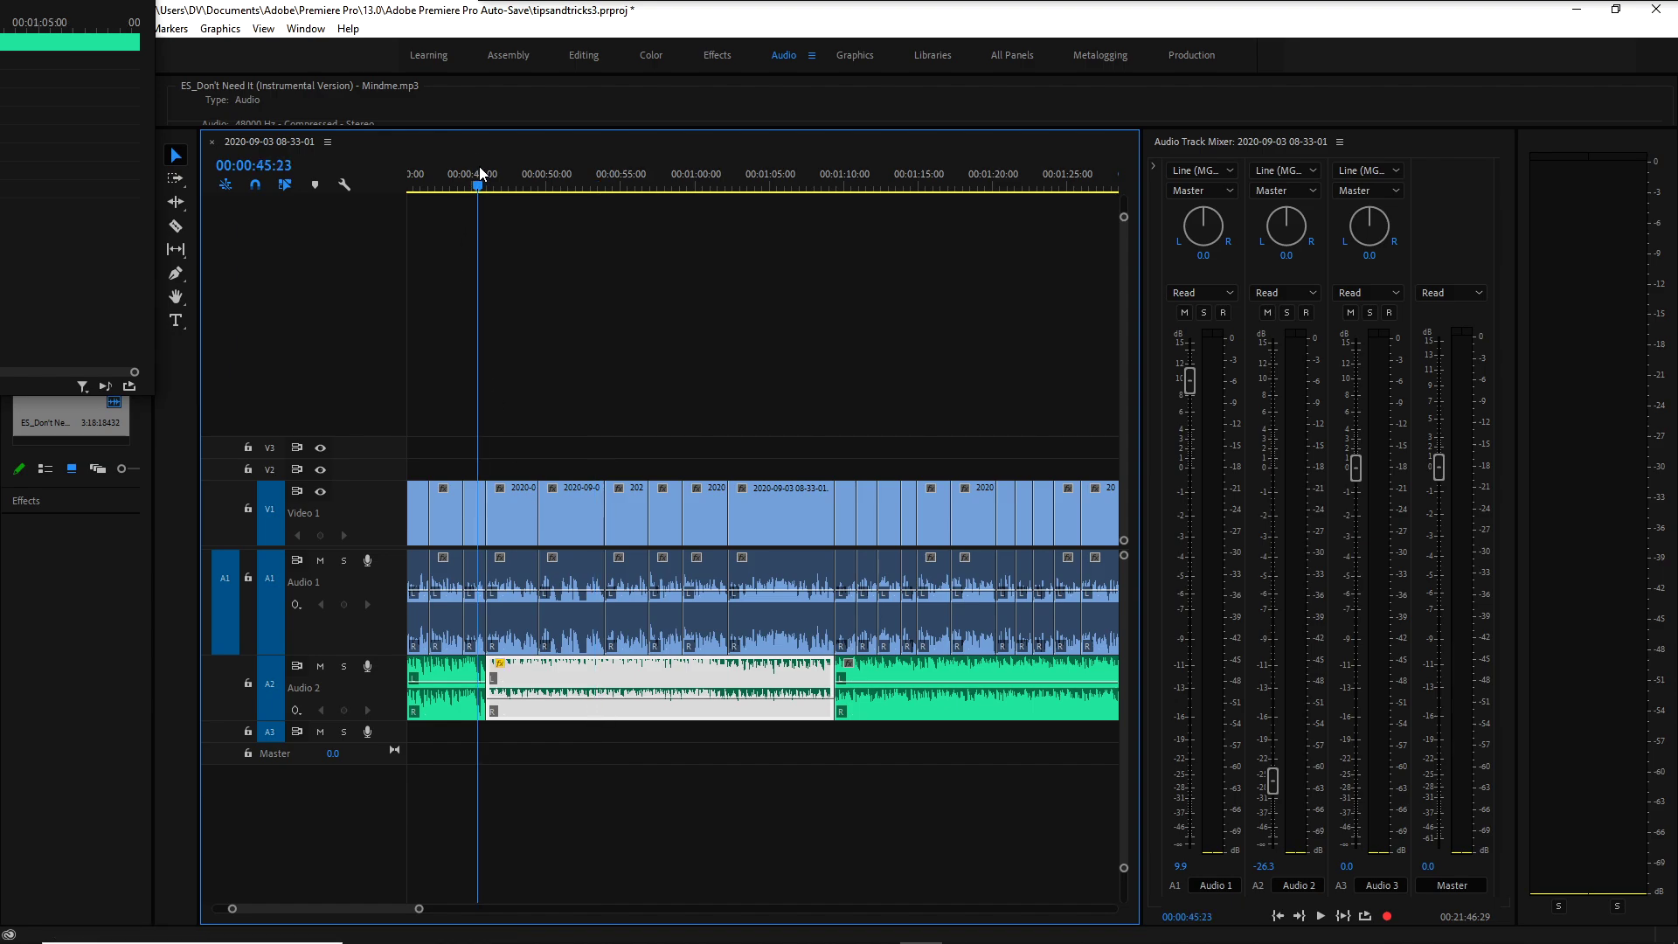
key(space)
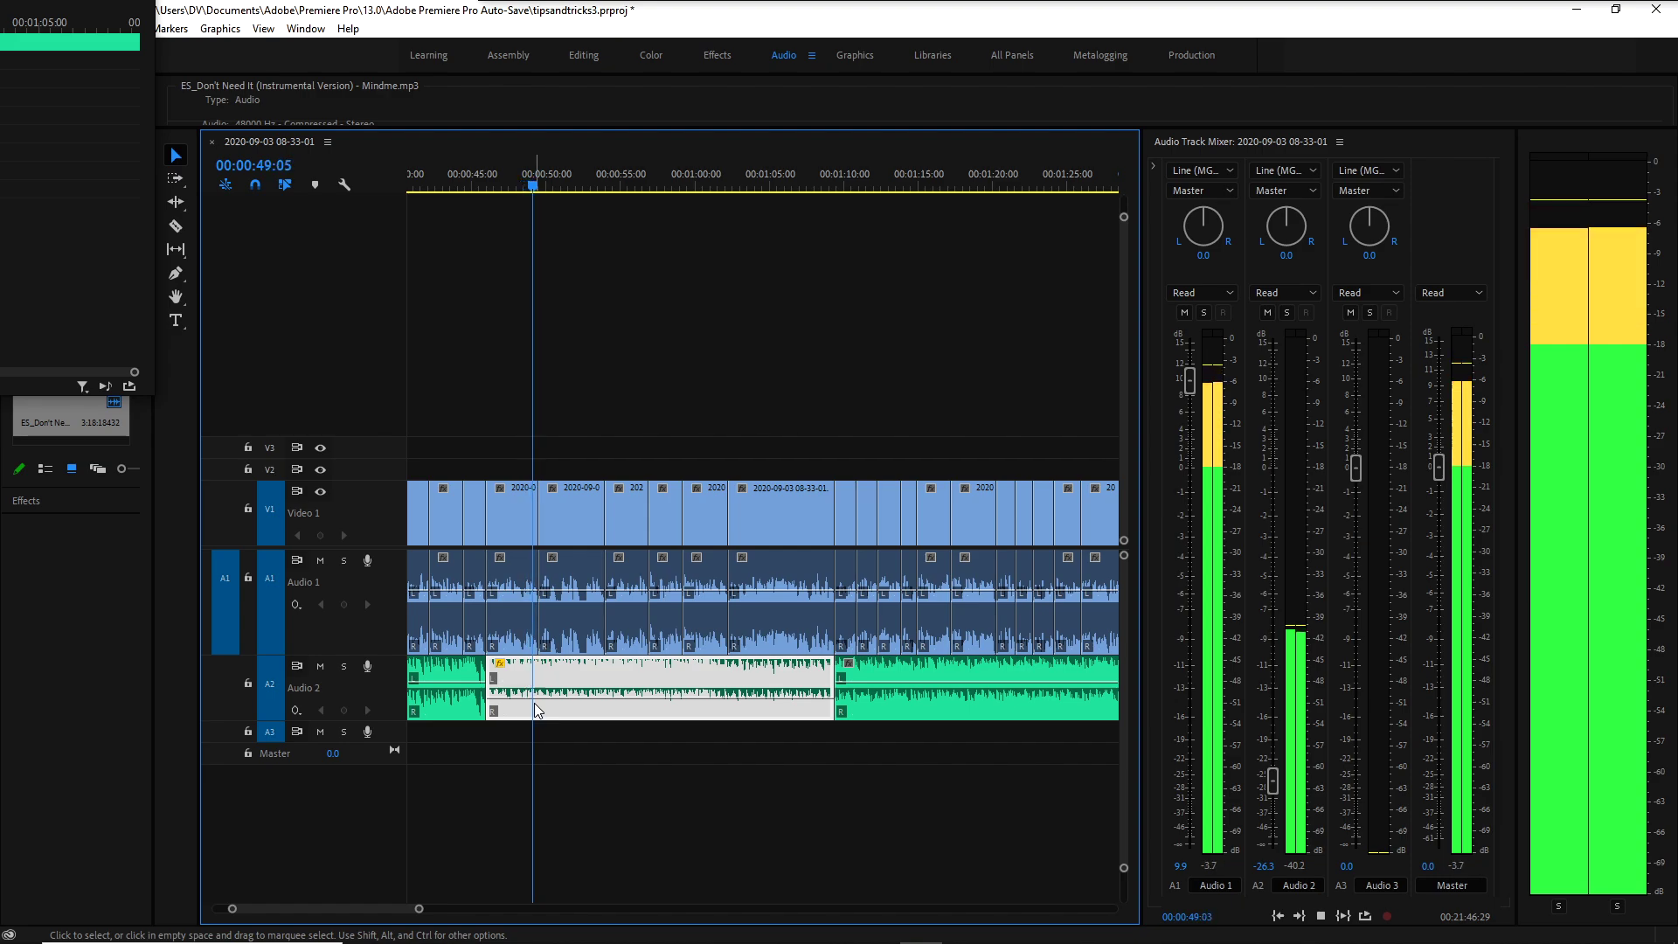
key(space)
Raise the volume line of the middle music segment and replay the transition from just before its start.
drag(537, 695, 536, 691)
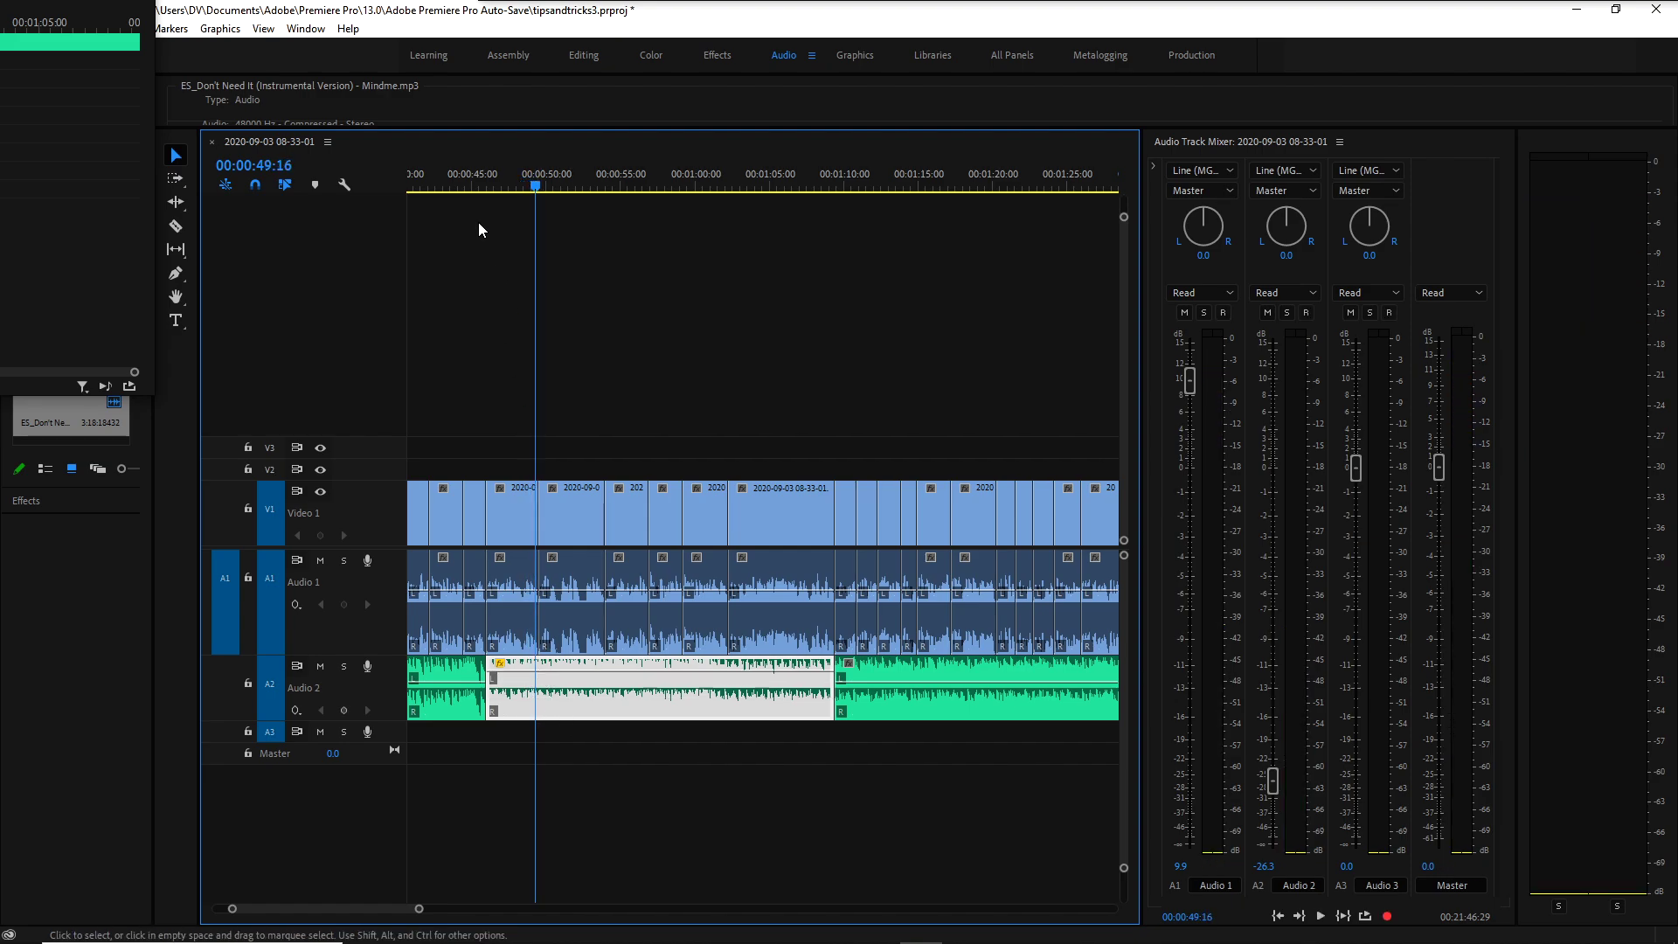
click(439, 183)
key(space)
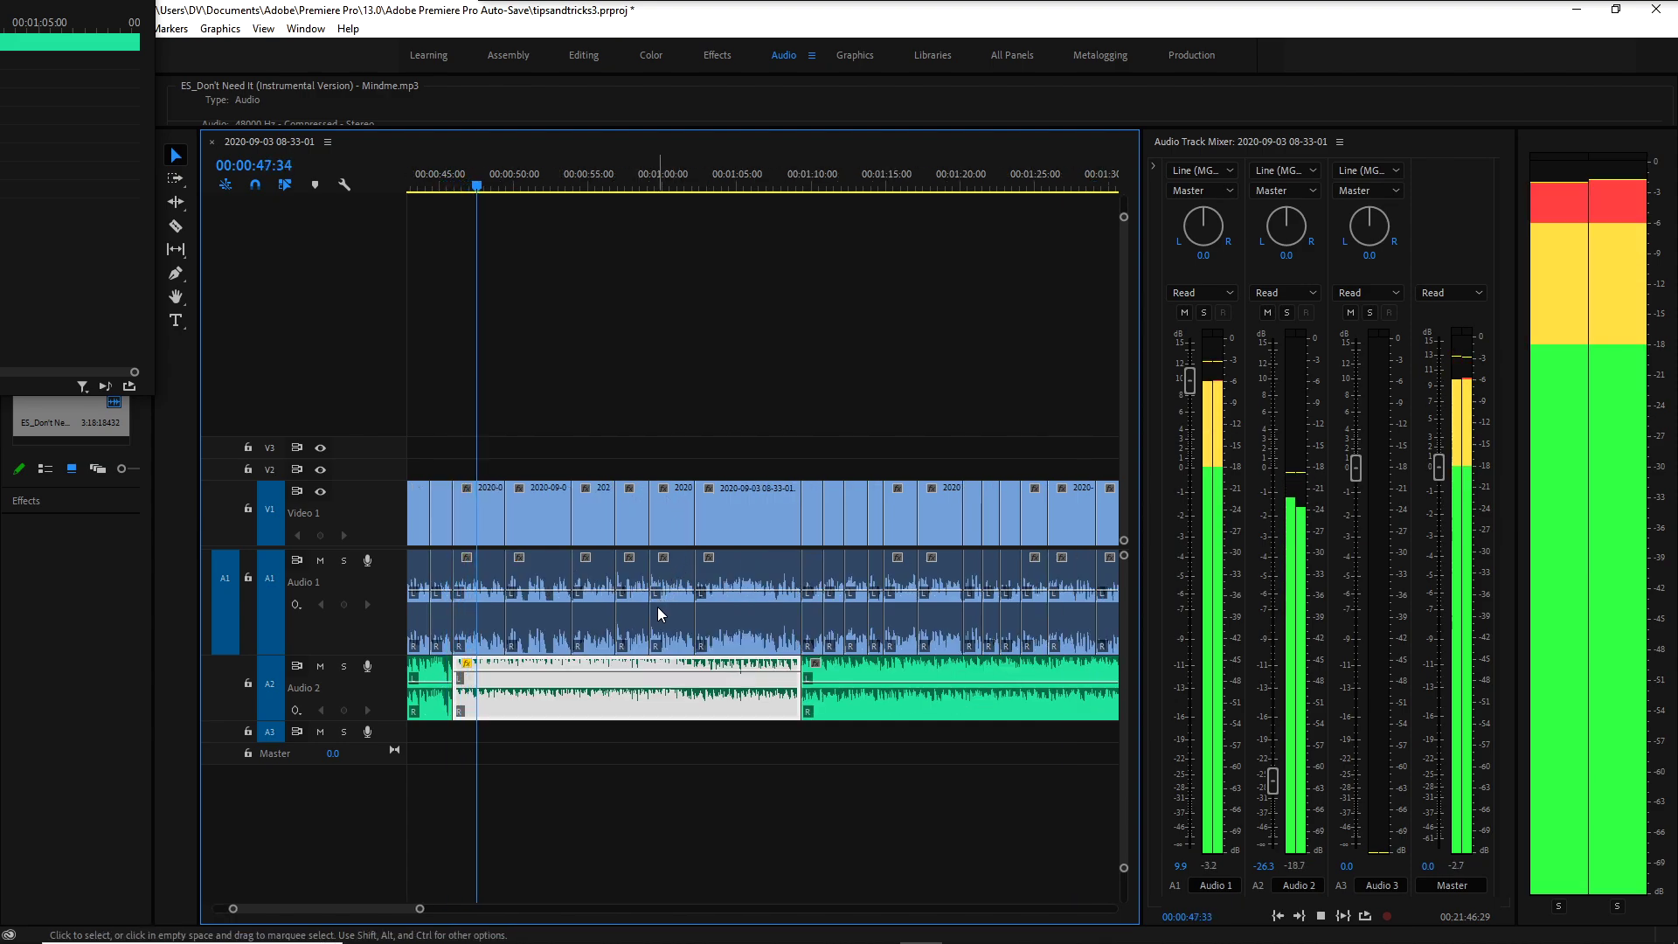
Stop playback and remove the volume, channel volume and panner attributes from the middle music segment on Audio 2.
key(space)
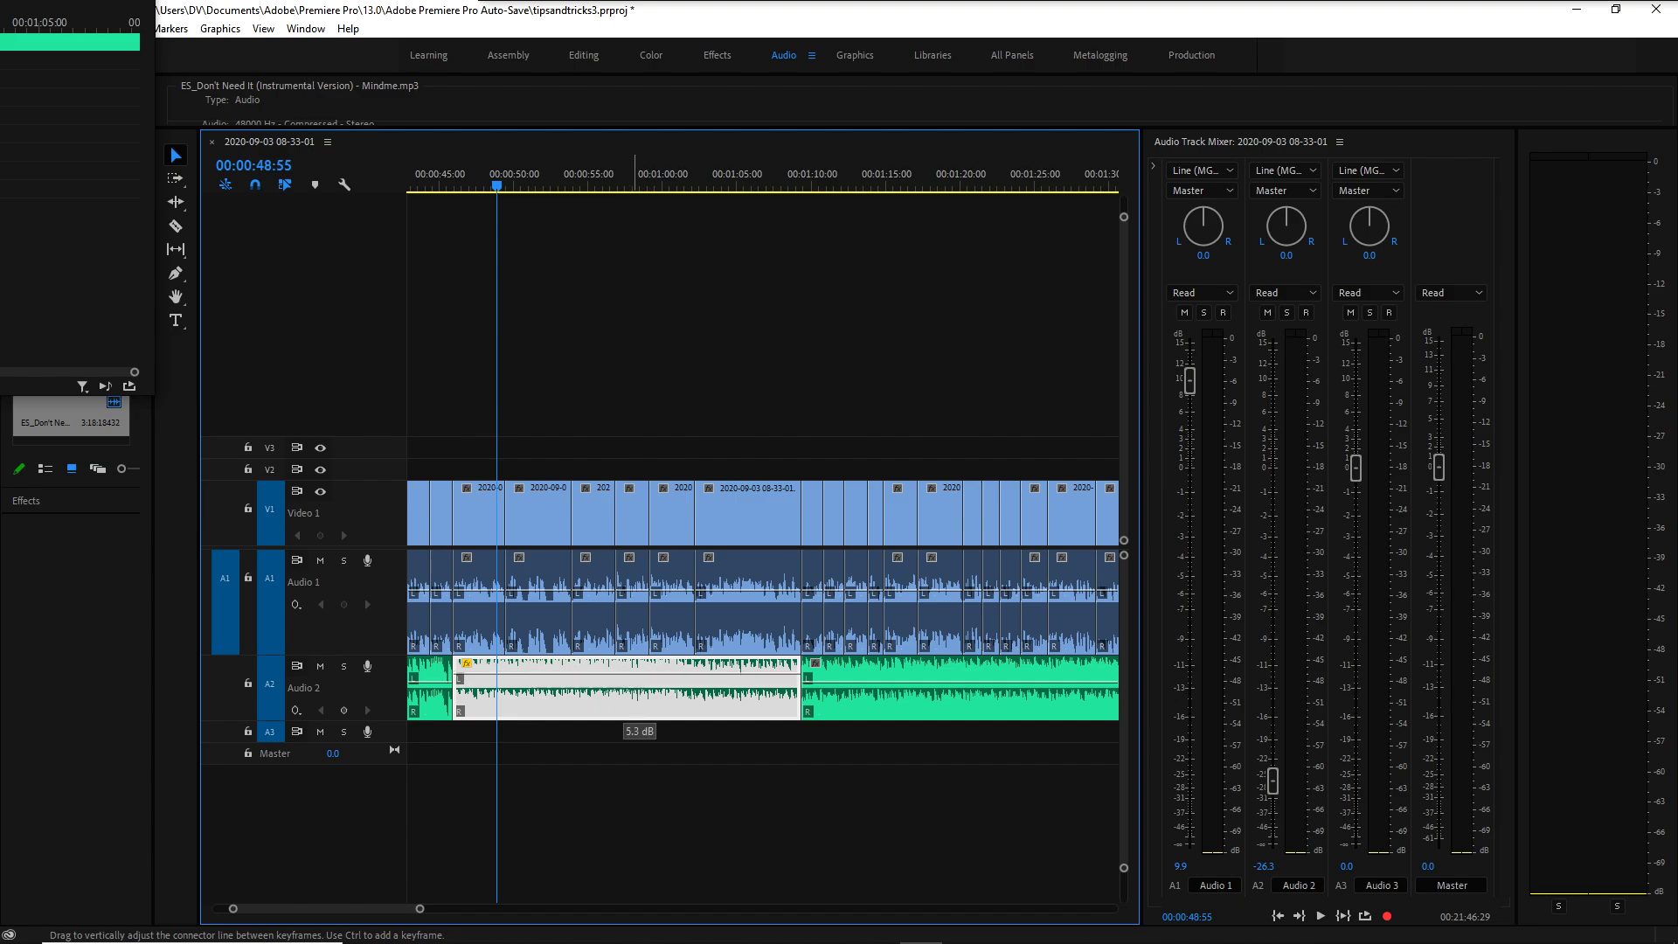
drag(476, 674, 476, 673)
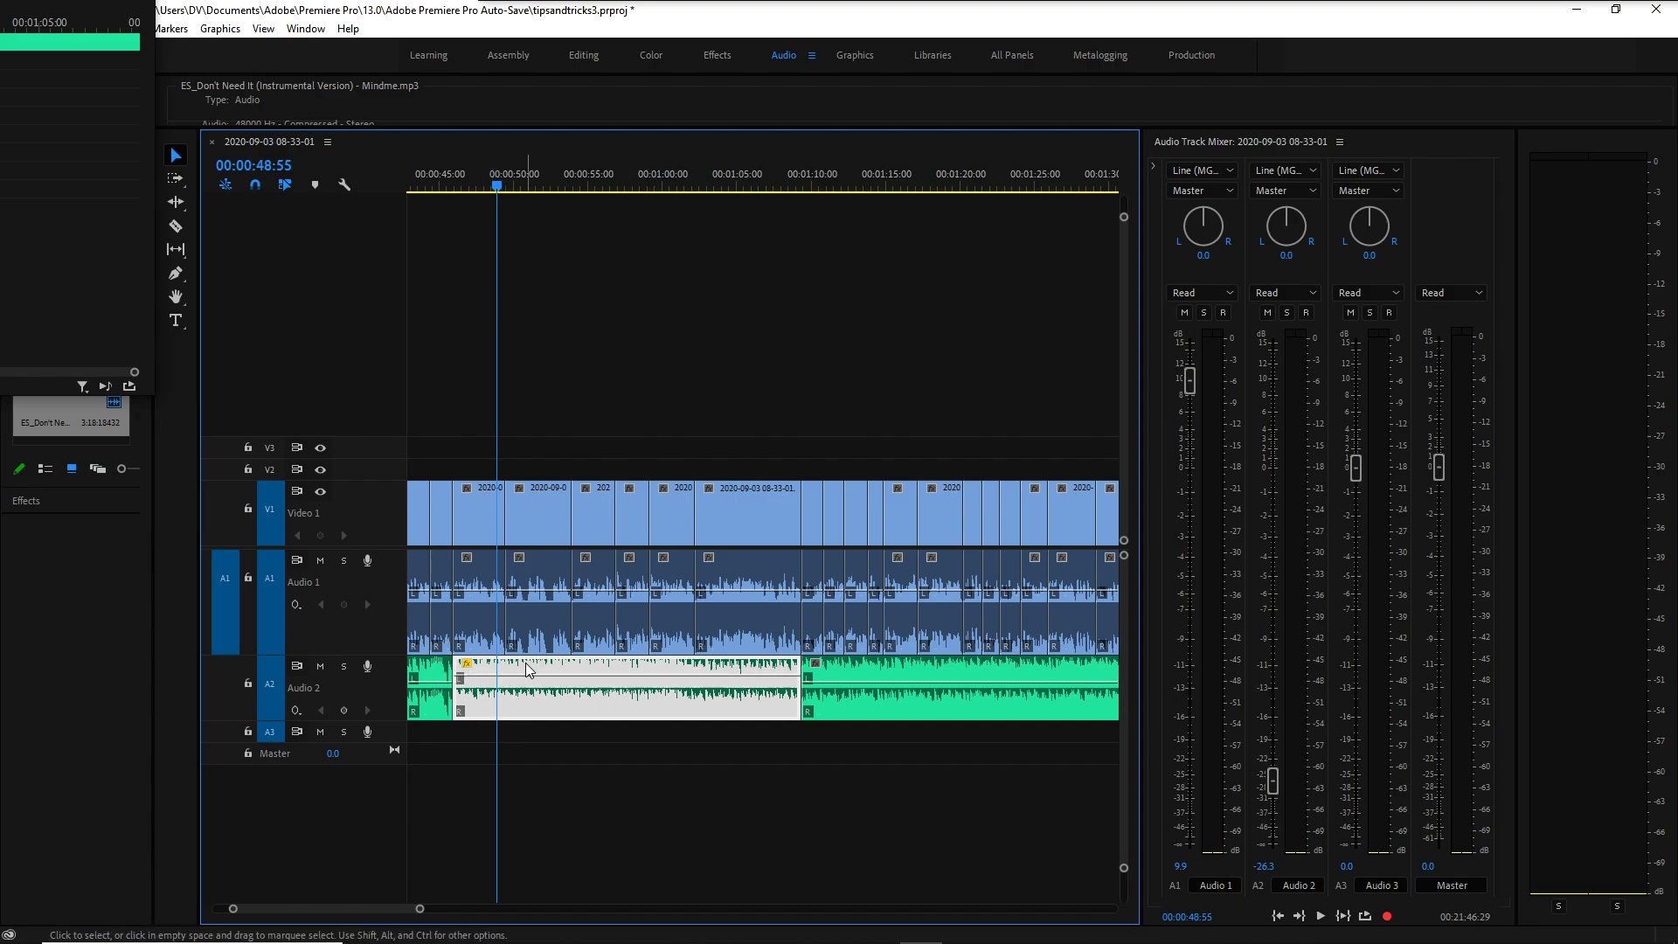
right_click(501, 681)
click(603, 299)
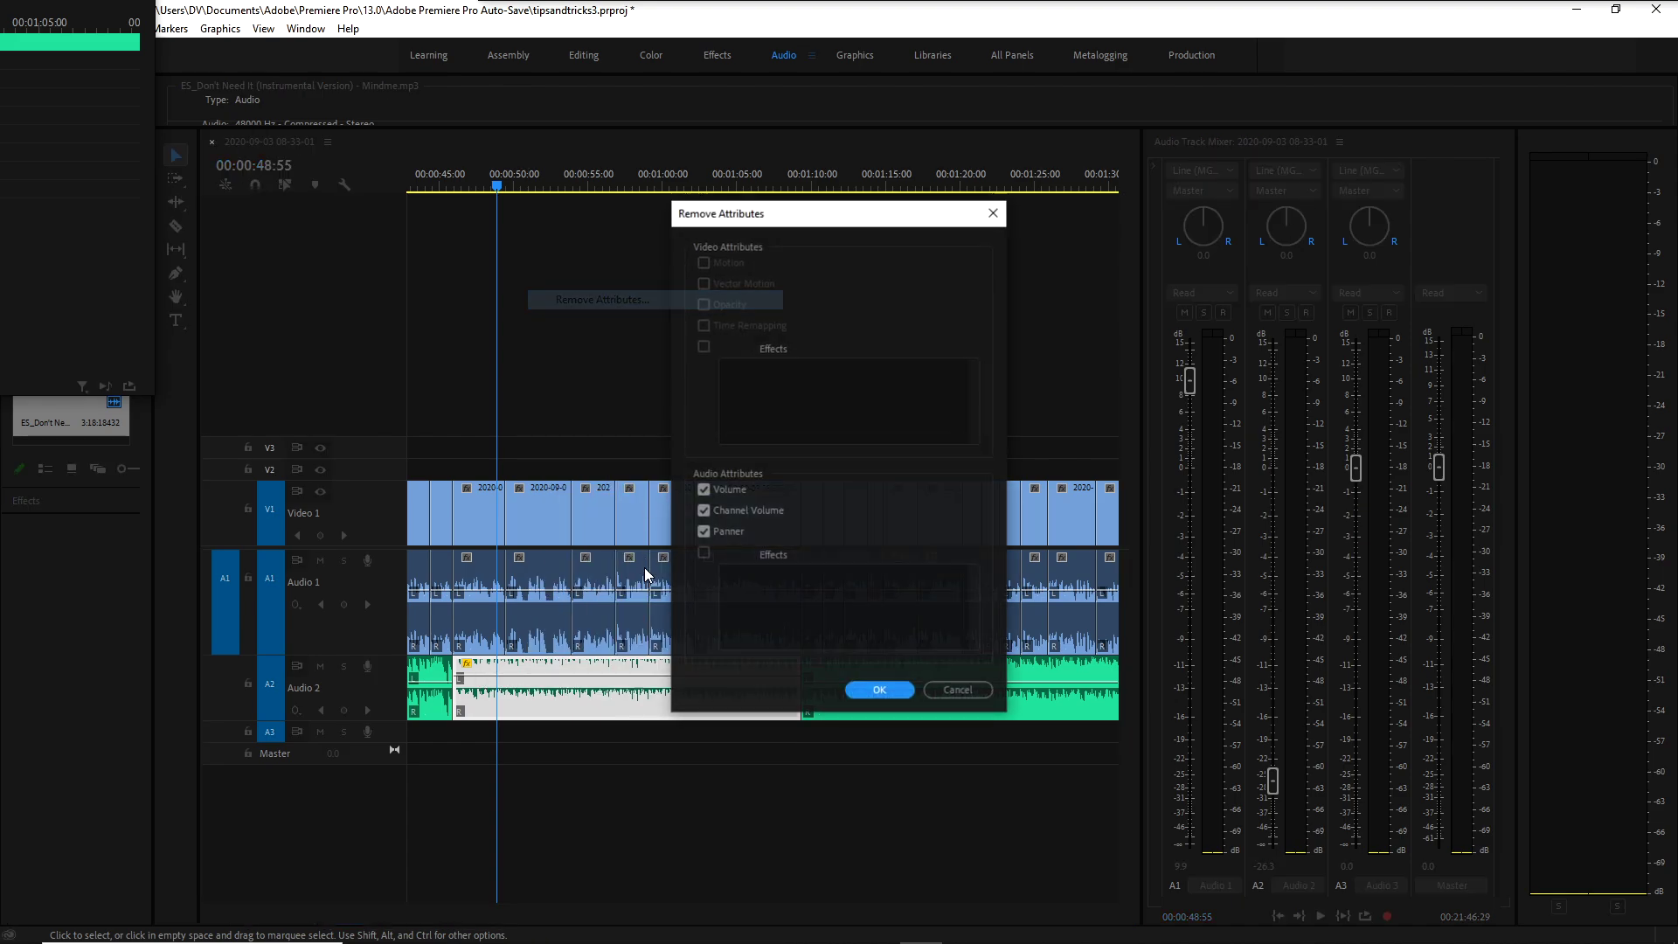
click(872, 687)
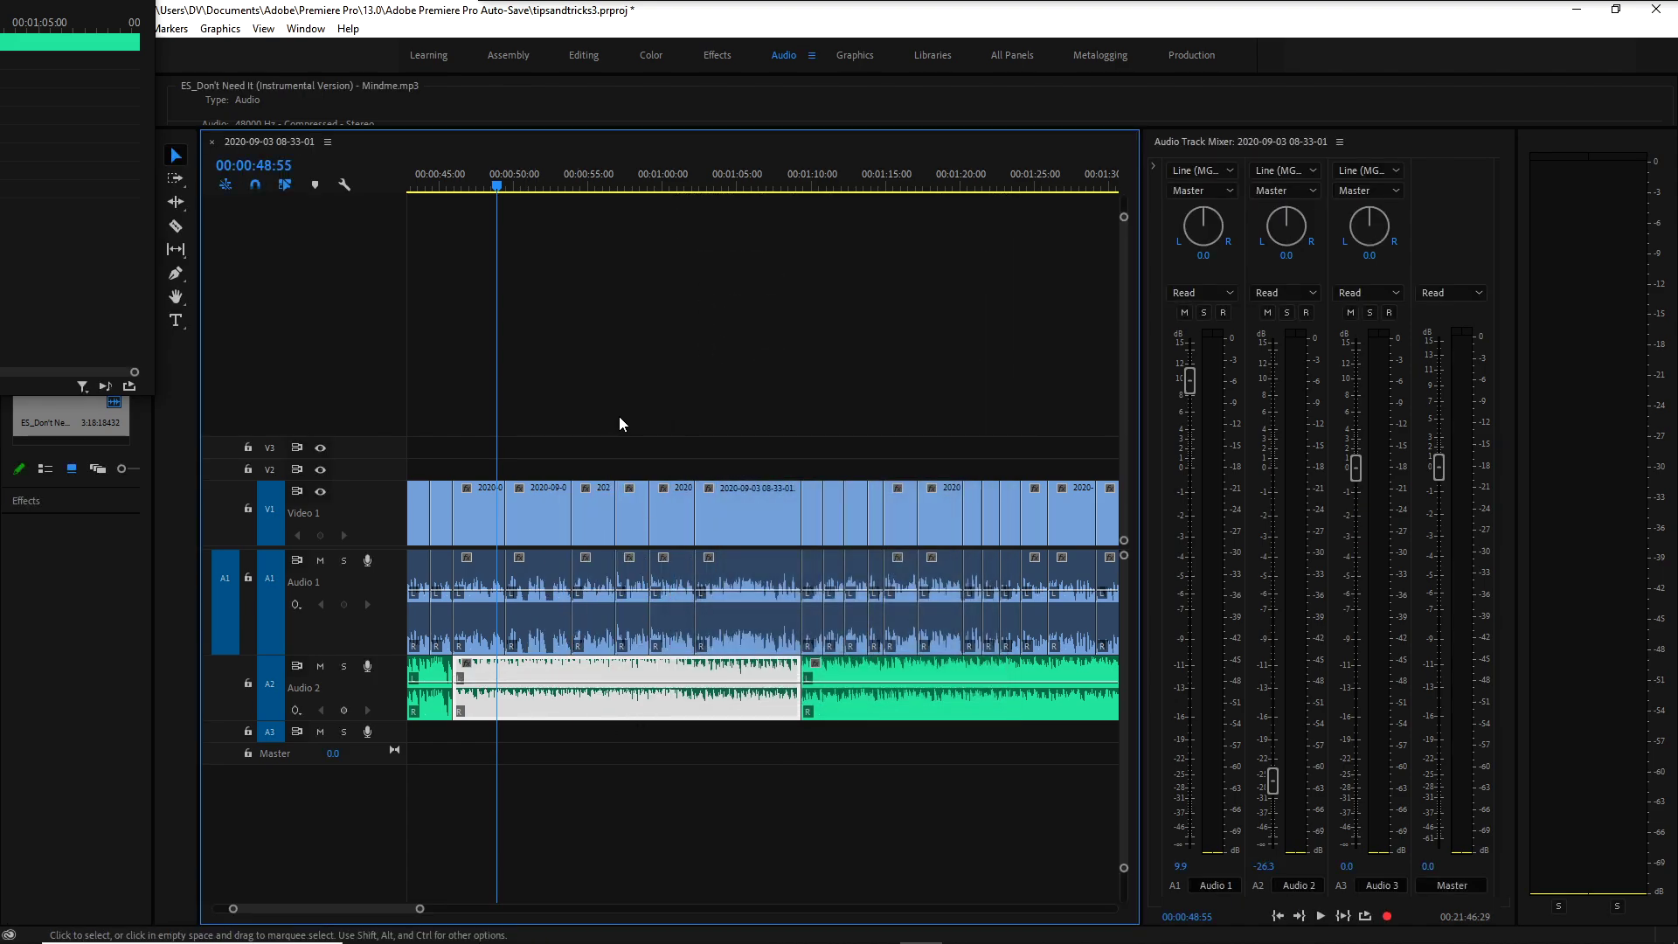
right_click(628, 680)
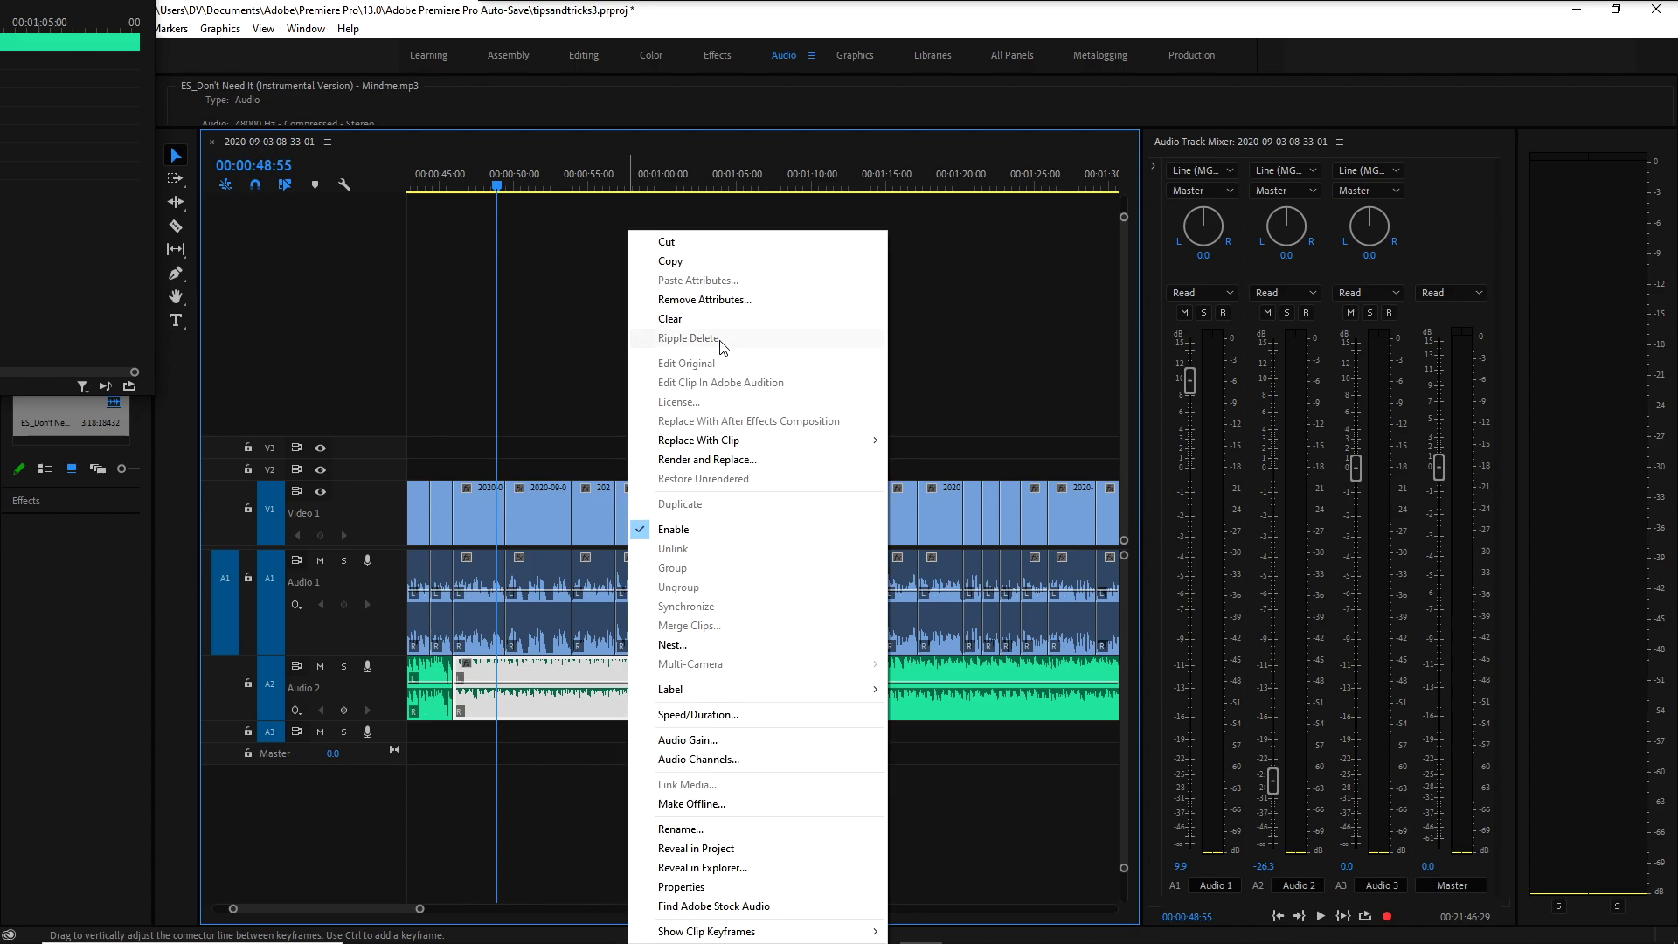
click(489, 435)
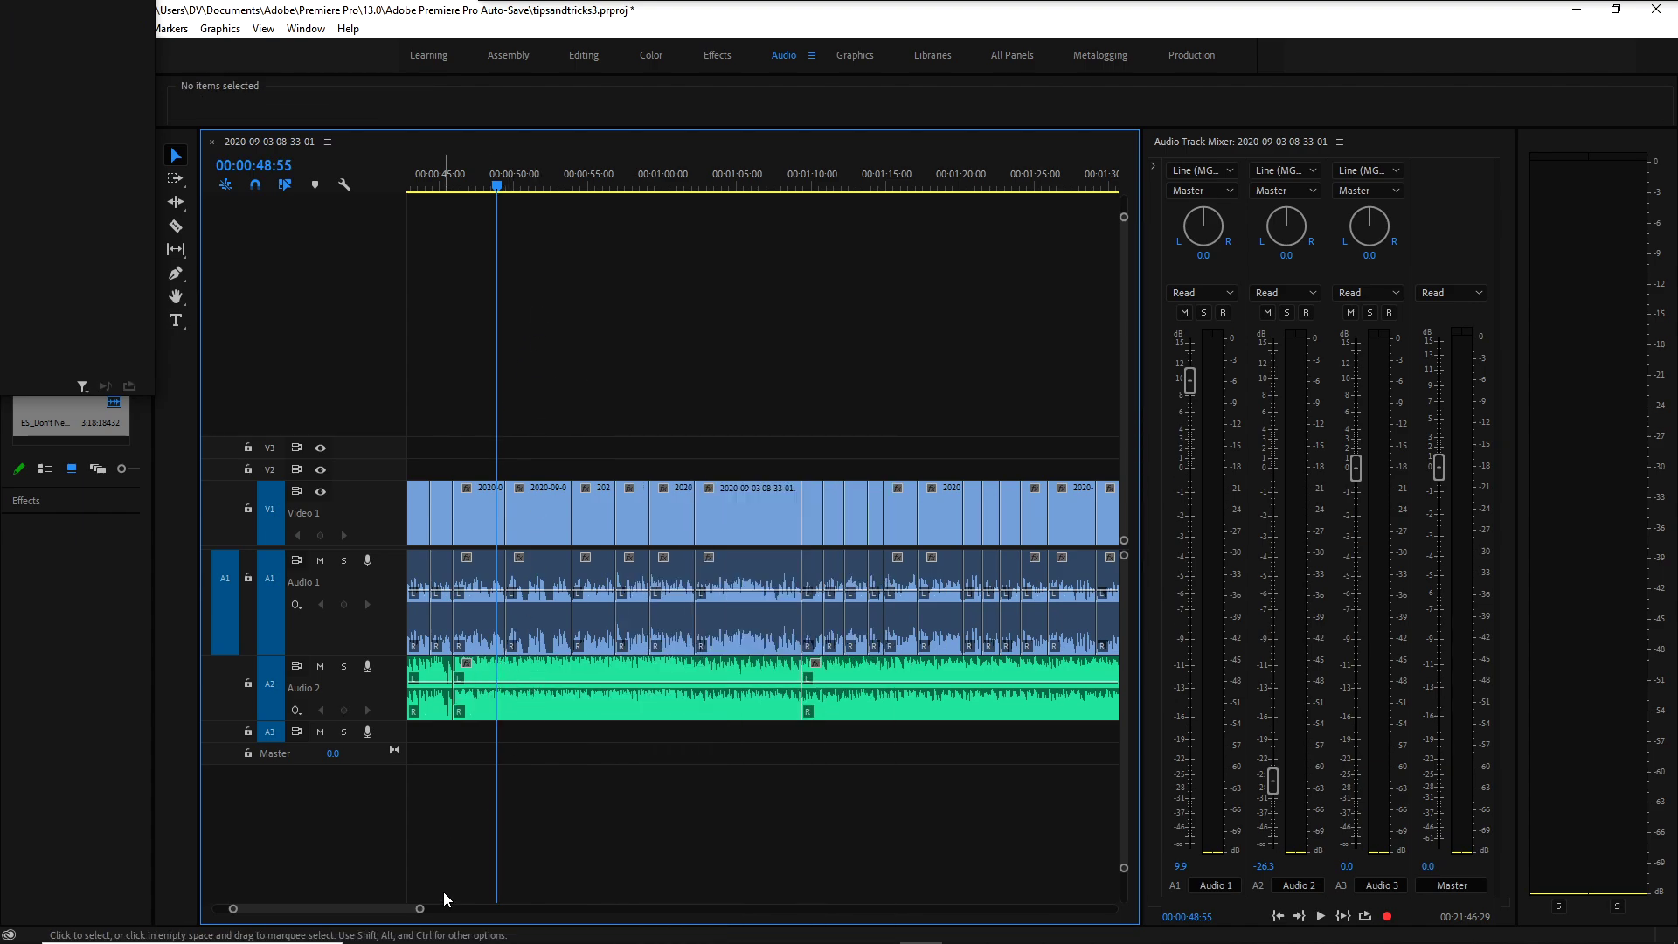
Raise the volume line of the middle music segment on Audio 2 and copy that segment.
click(499, 683)
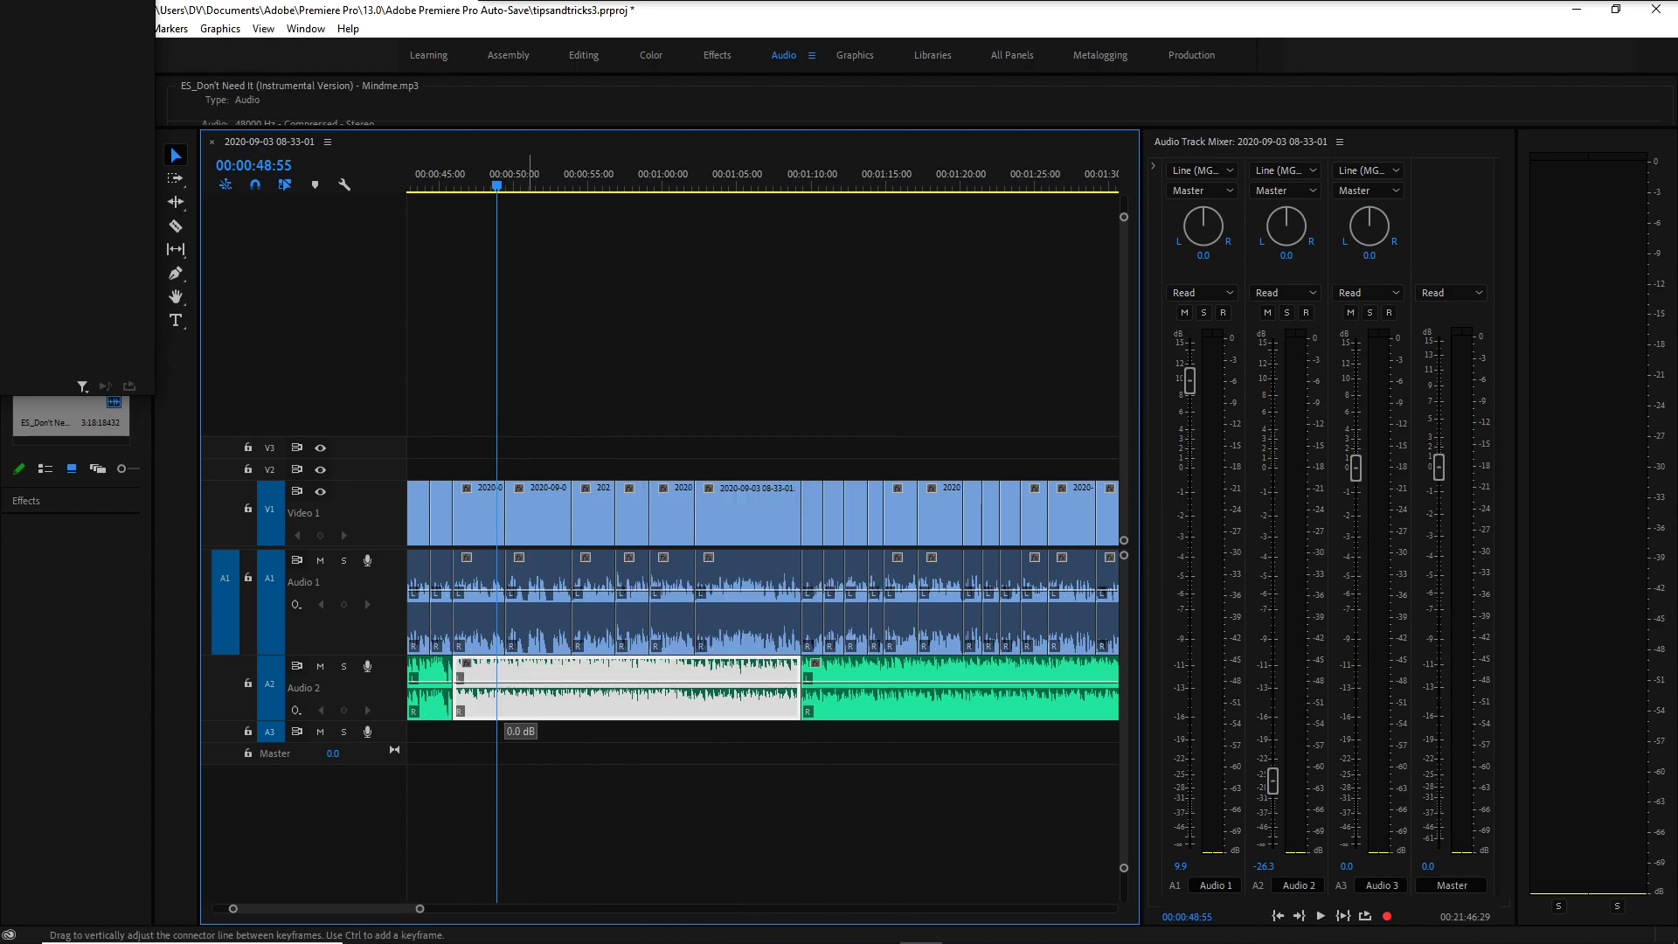
drag(500, 682, 498, 675)
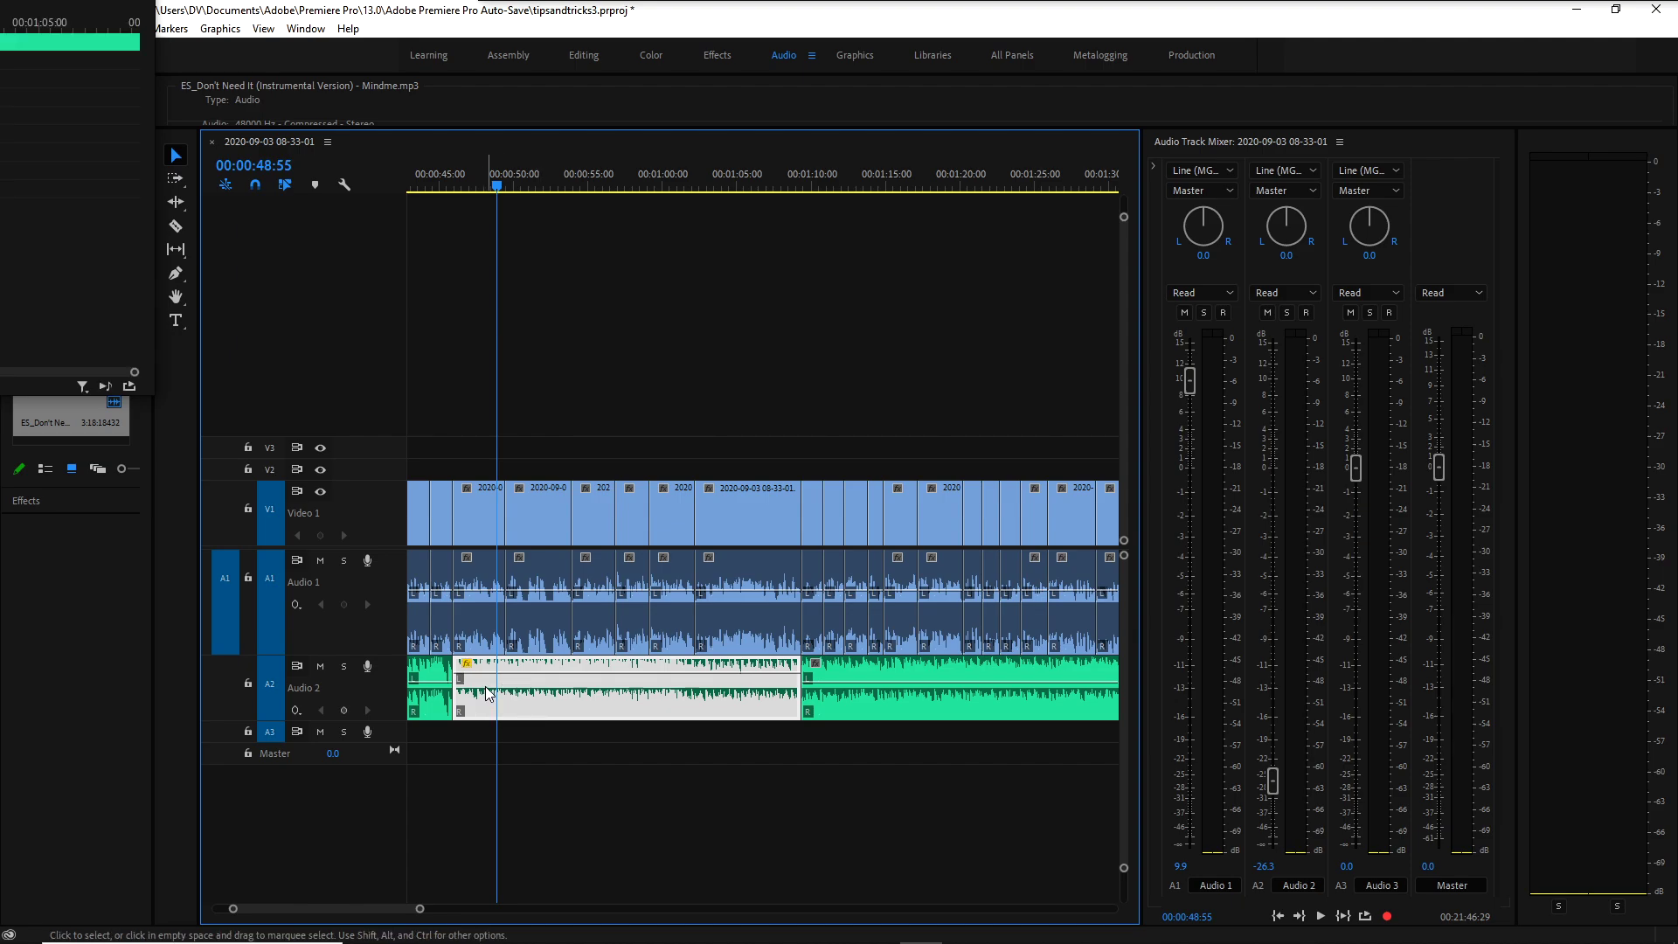
right_click(654, 706)
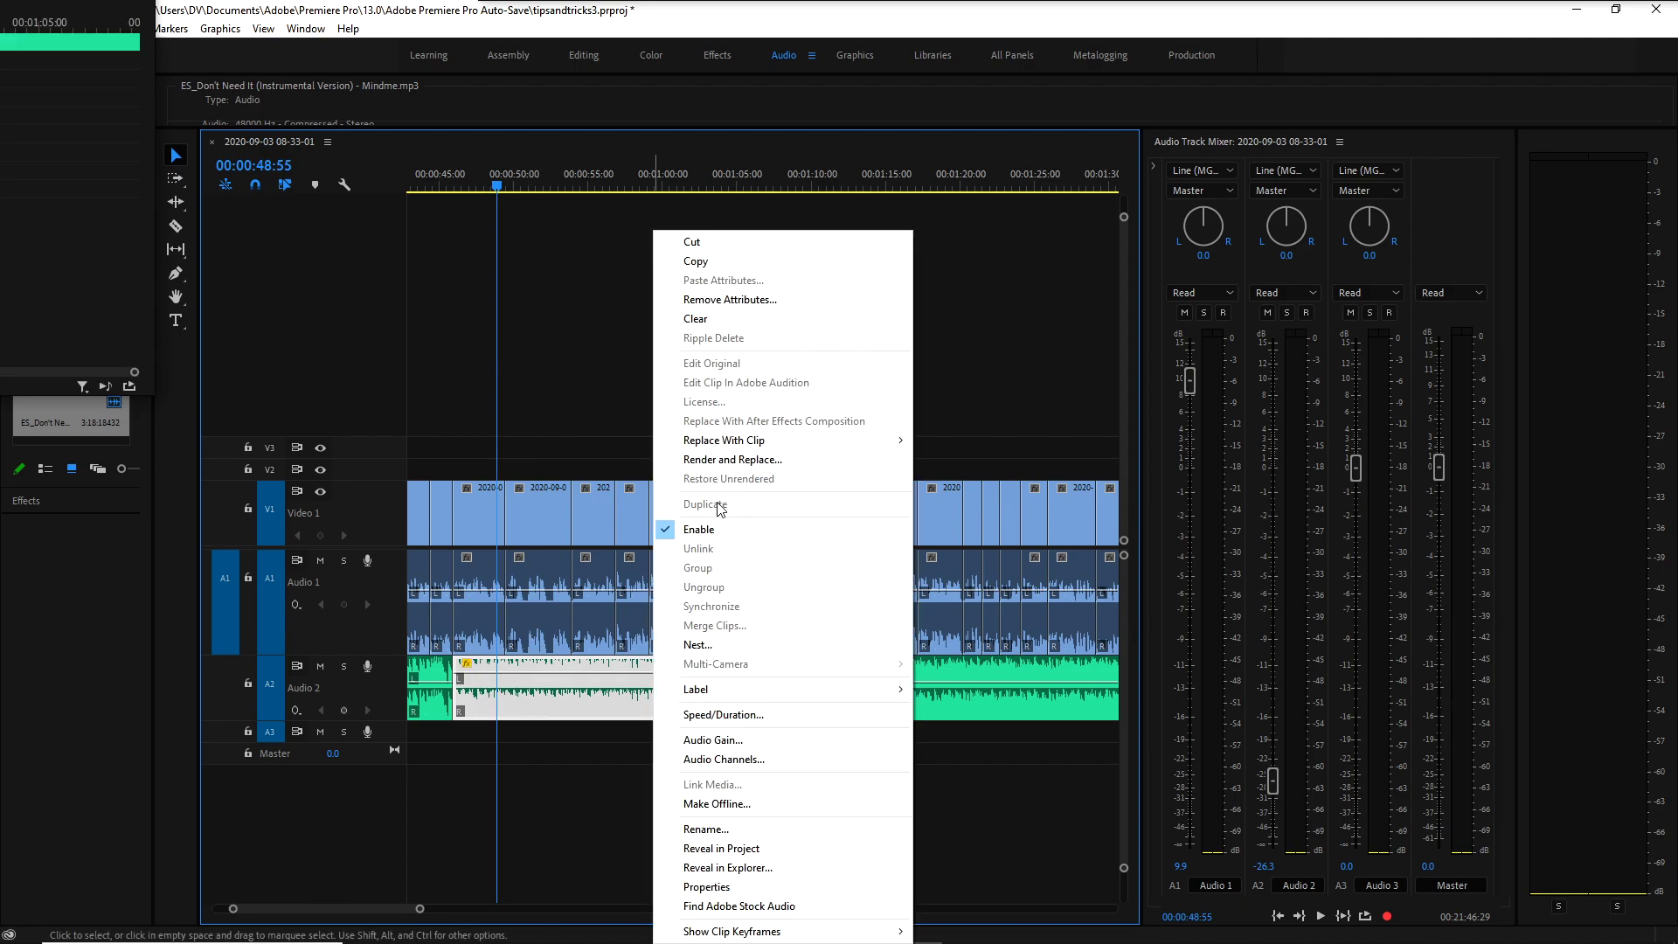
click(753, 267)
right_click(822, 704)
click(629, 280)
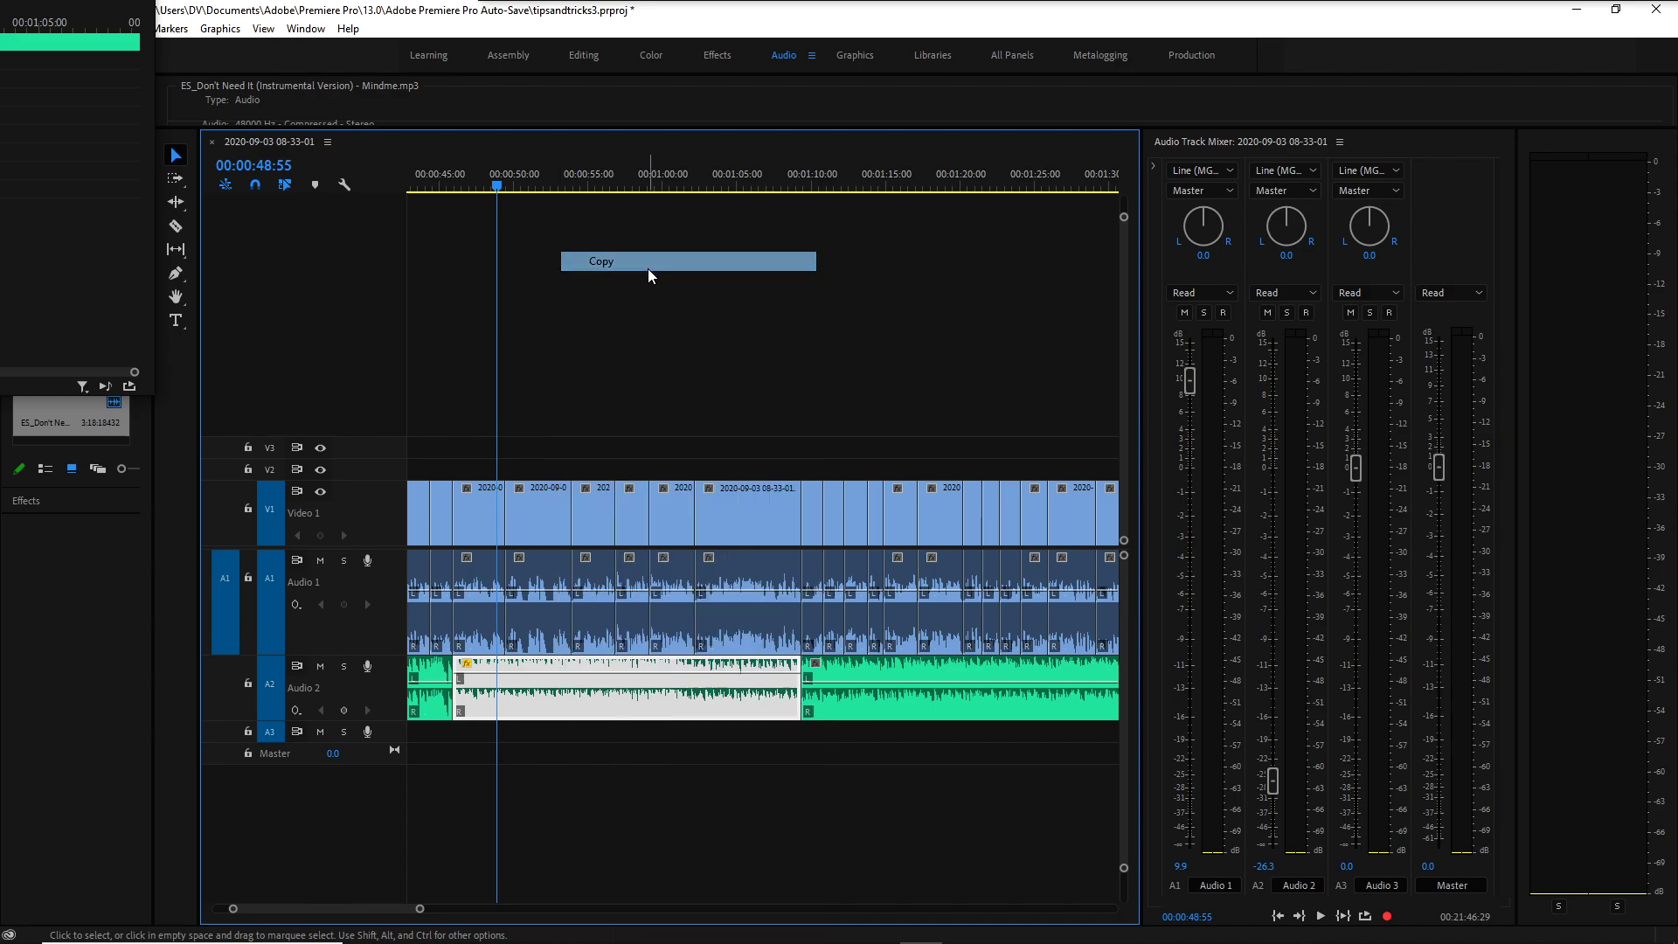
Paste the copied segment's attributes onto the music segment that follows it on Audio 2.
click(852, 708)
right_click(851, 704)
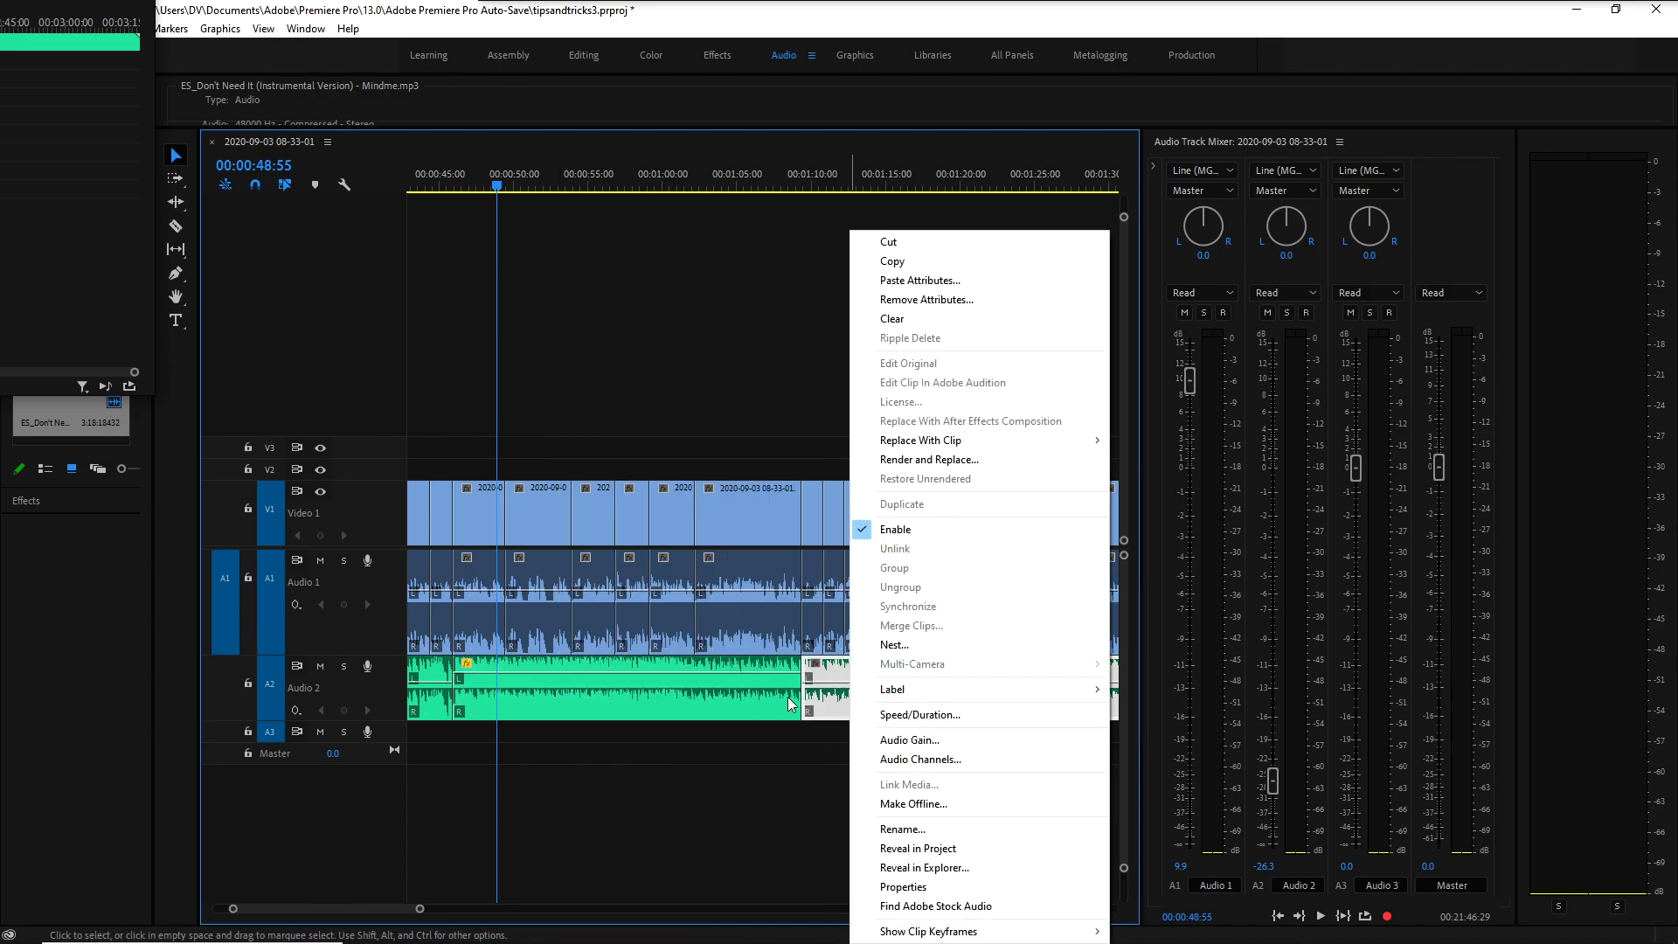
click(790, 697)
right_click(858, 704)
click(841, 715)
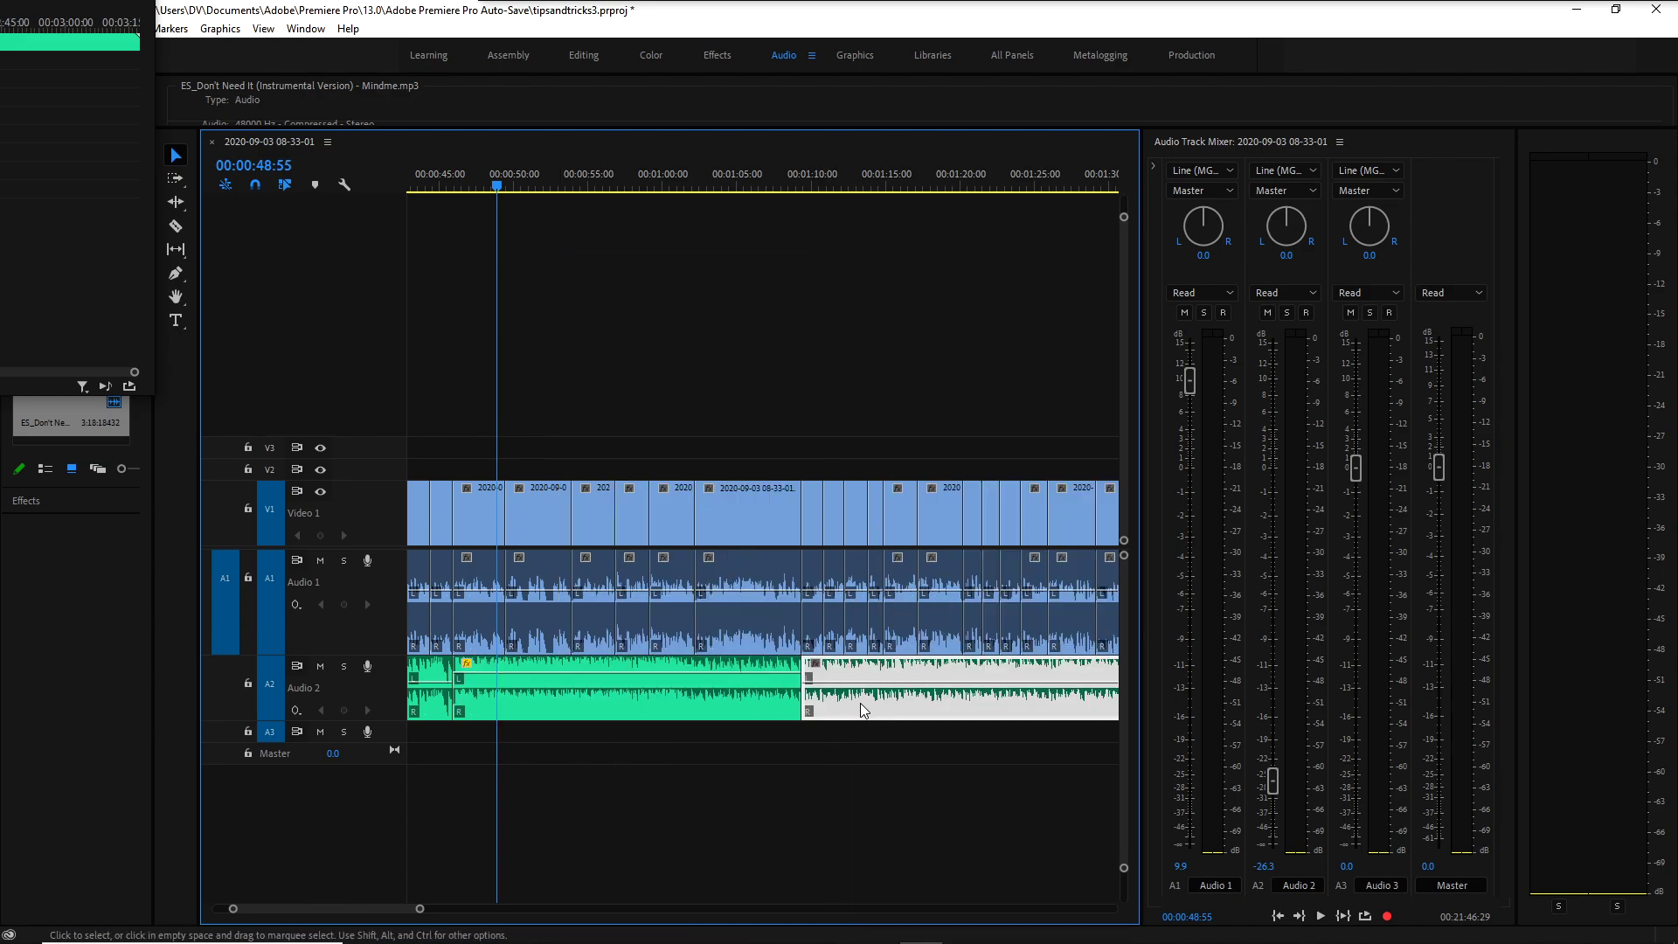
right_click(861, 705)
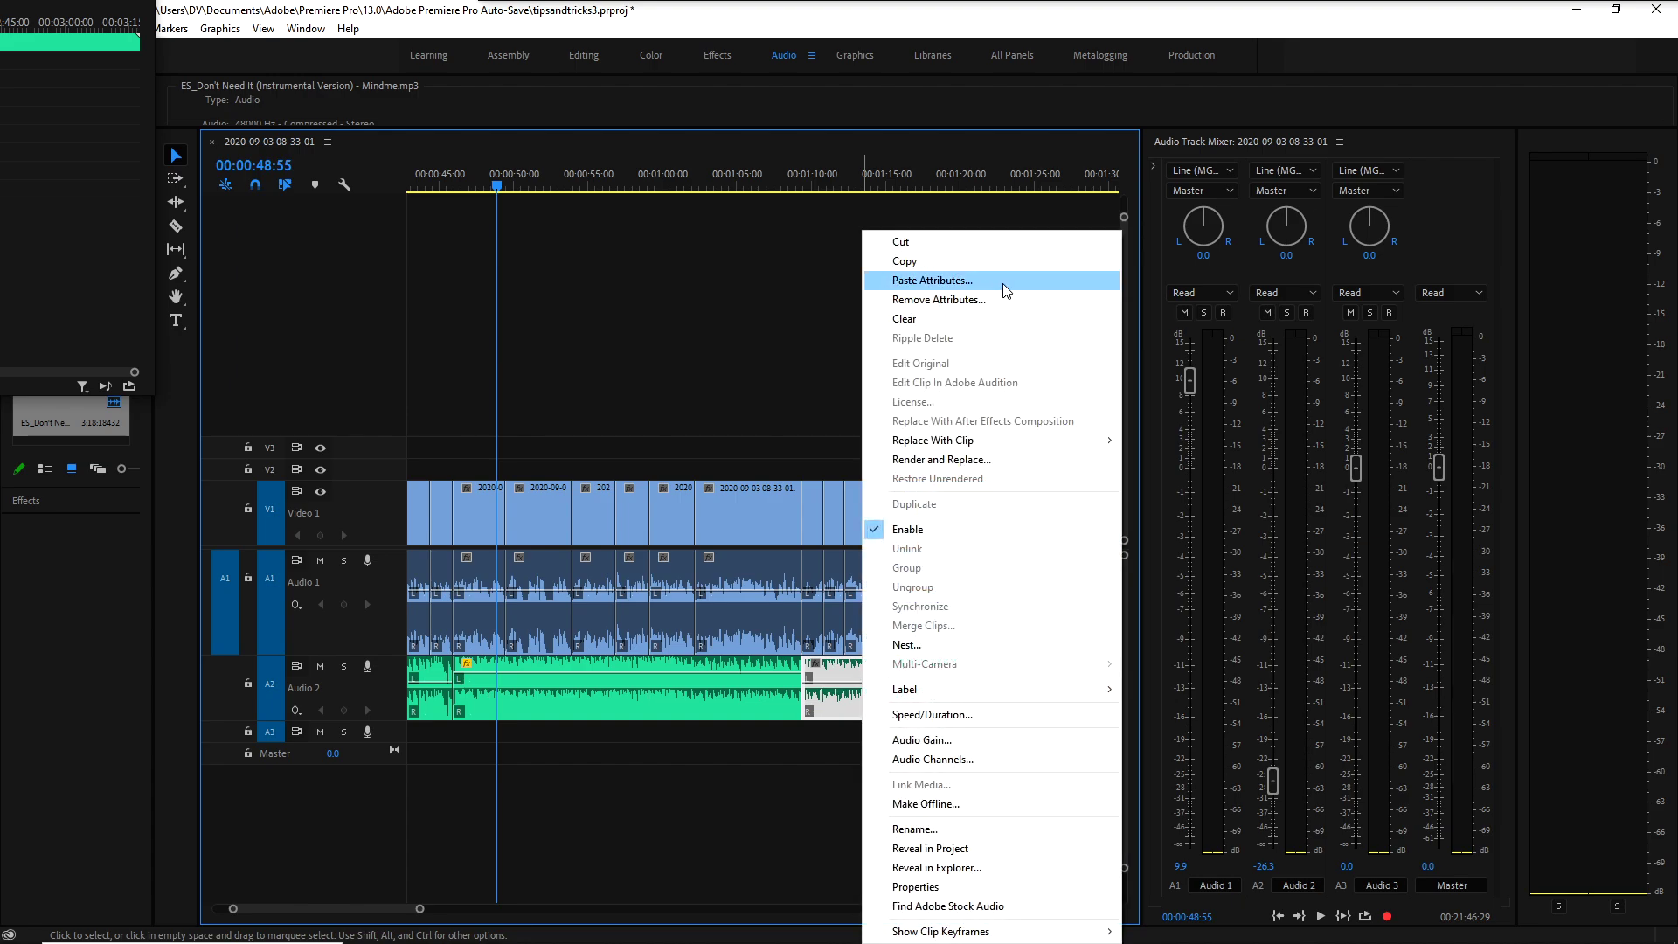
click(1005, 280)
click(886, 760)
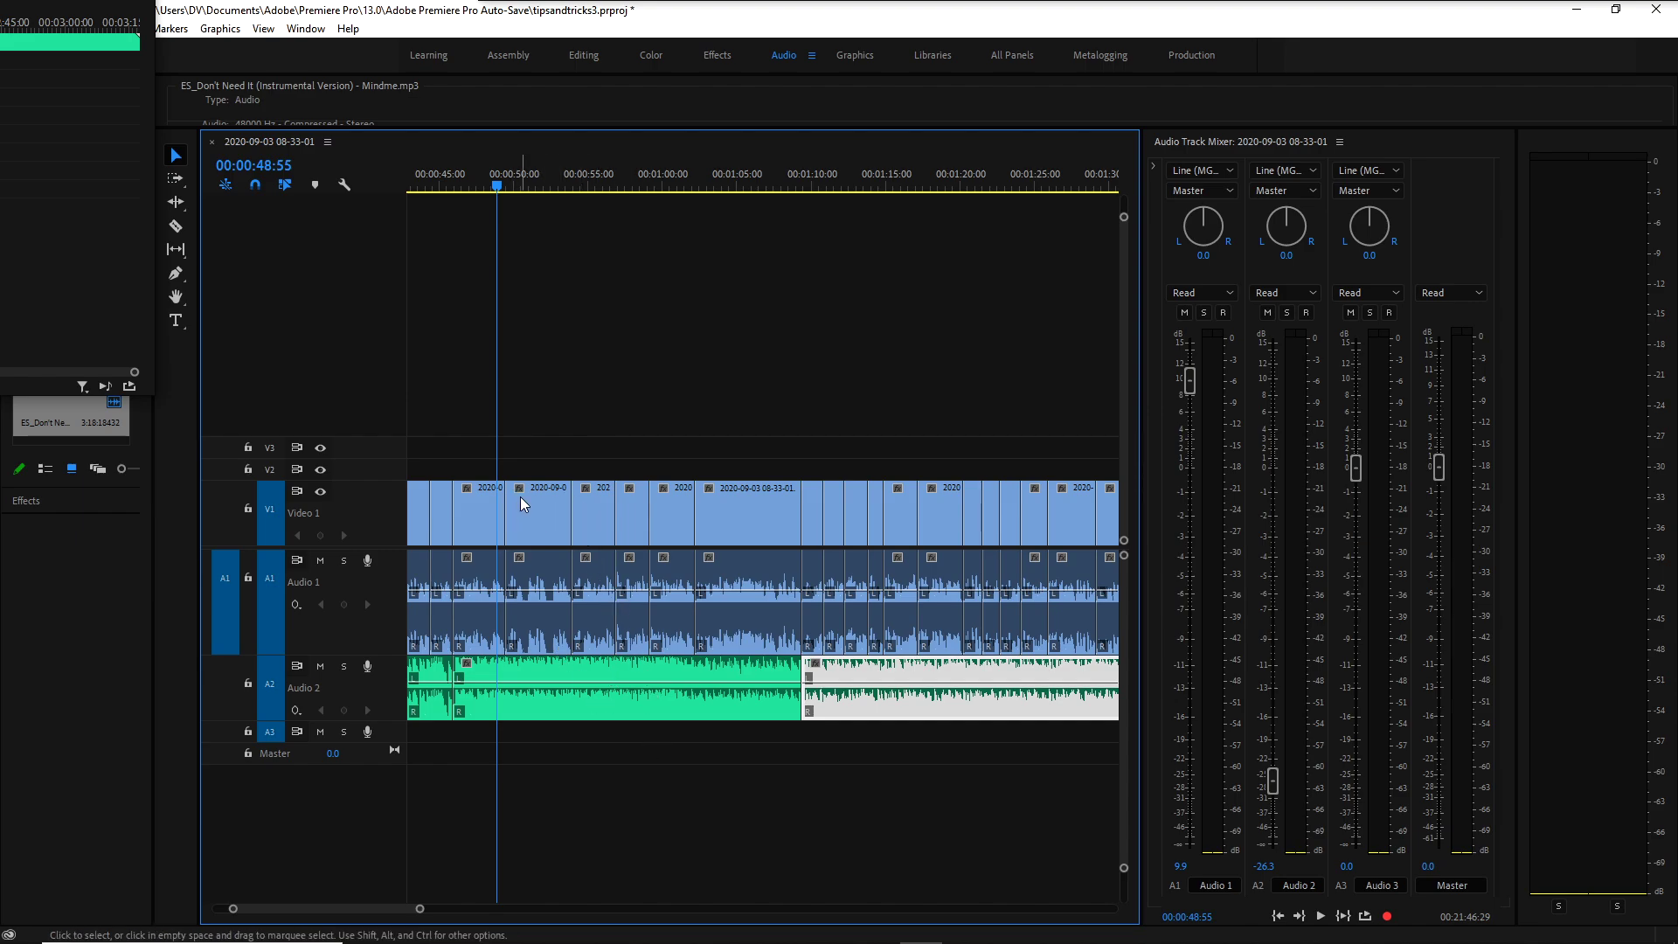
Split the music clip on Audio 2 at about 00:03:08, where it starts fading out, and delete the remaining tail.
scroll(657, 183, up, 3)
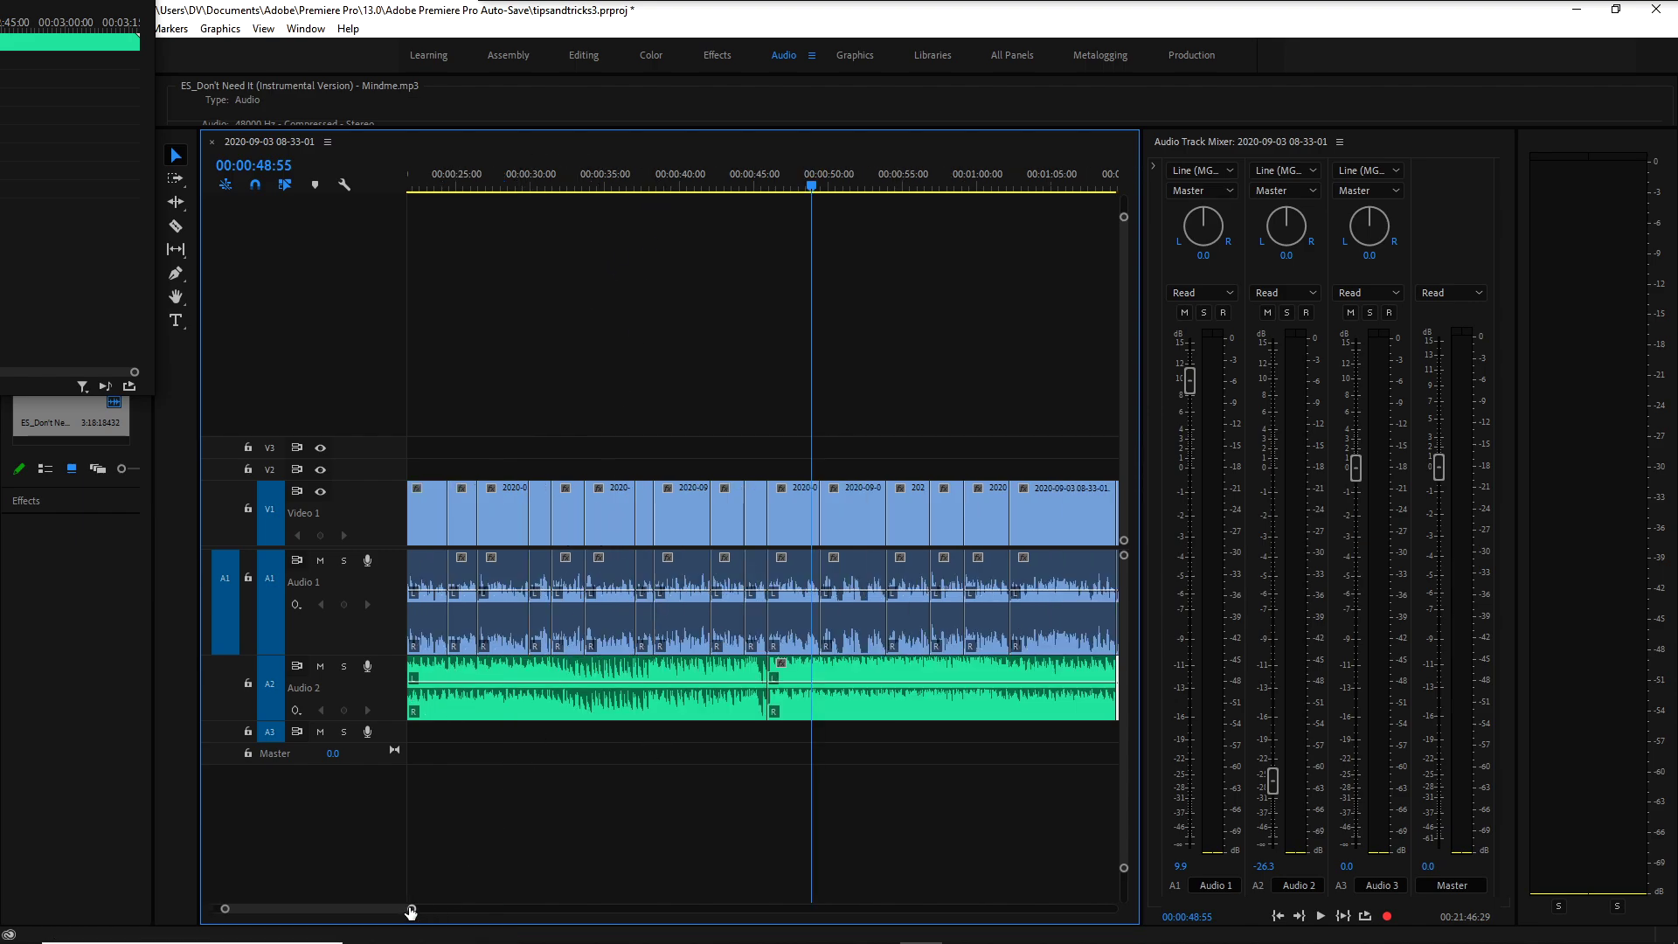
drag(412, 907, 472, 908)
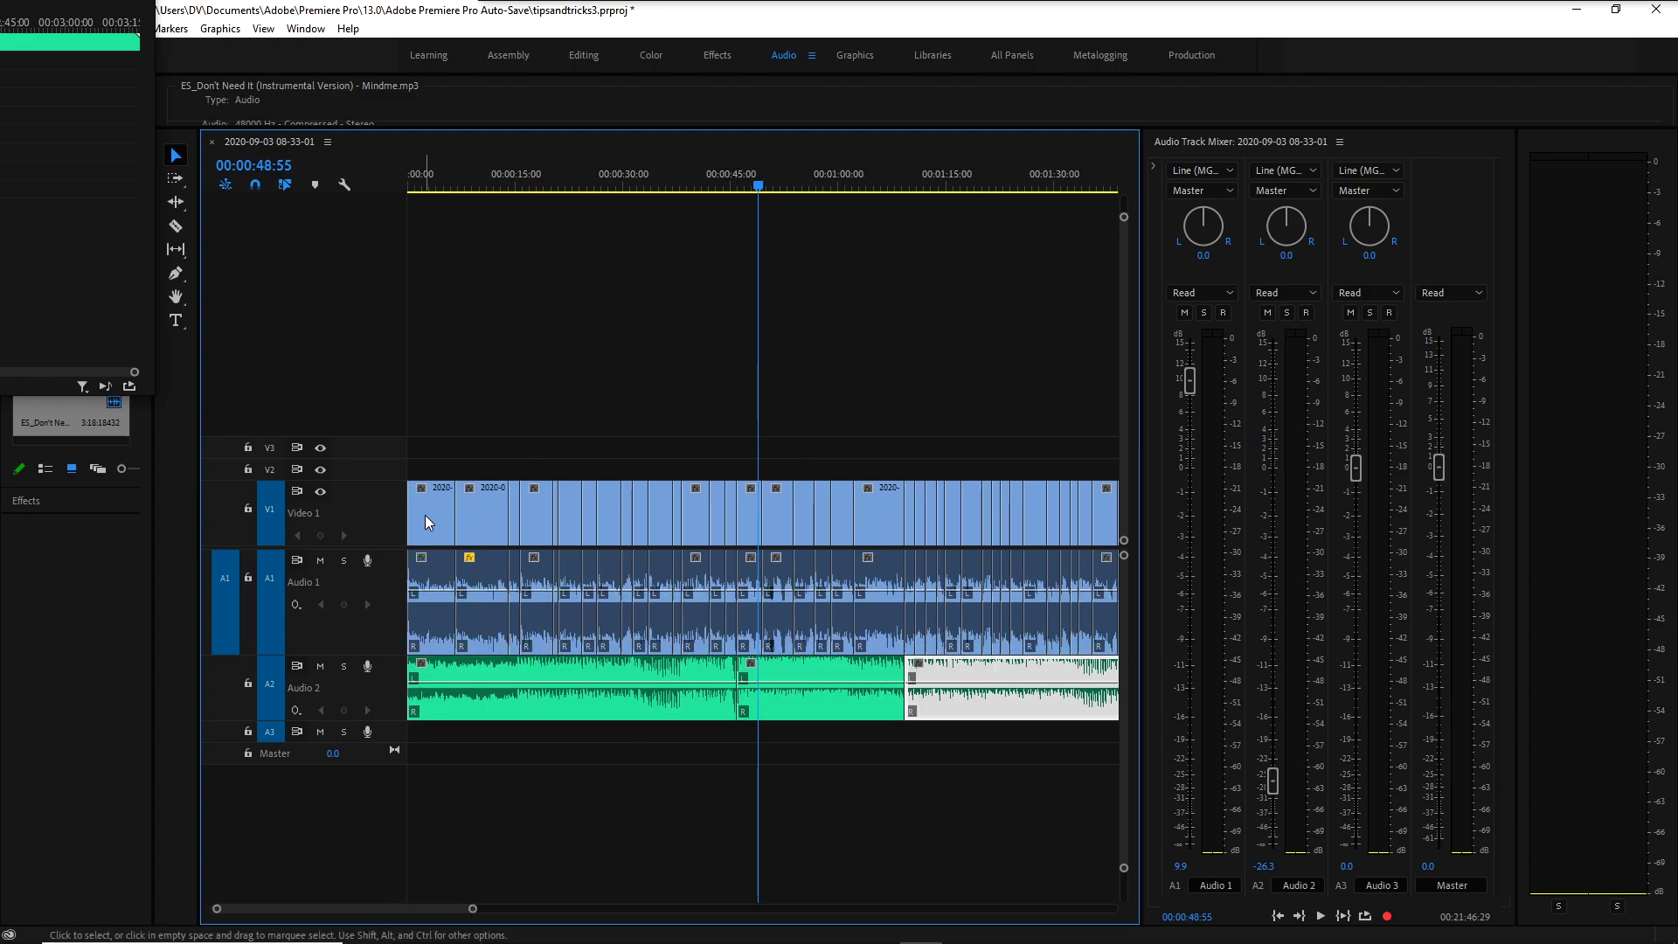
key(minus)
key(c)
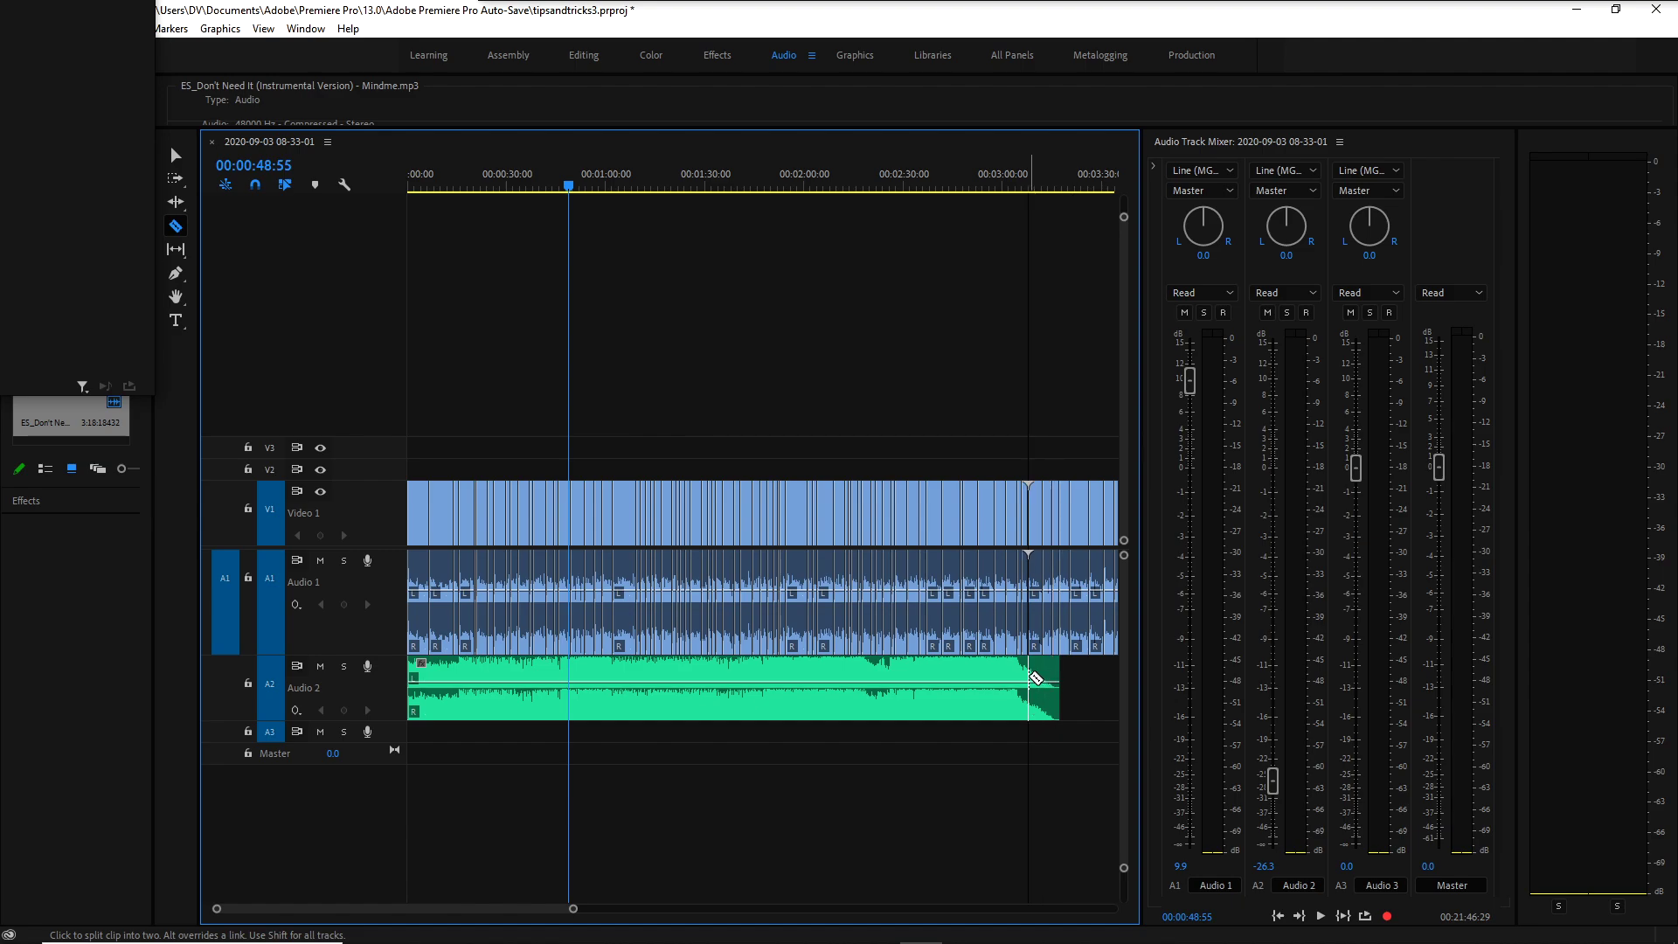
click(1030, 673)
key(v)
click(1042, 677)
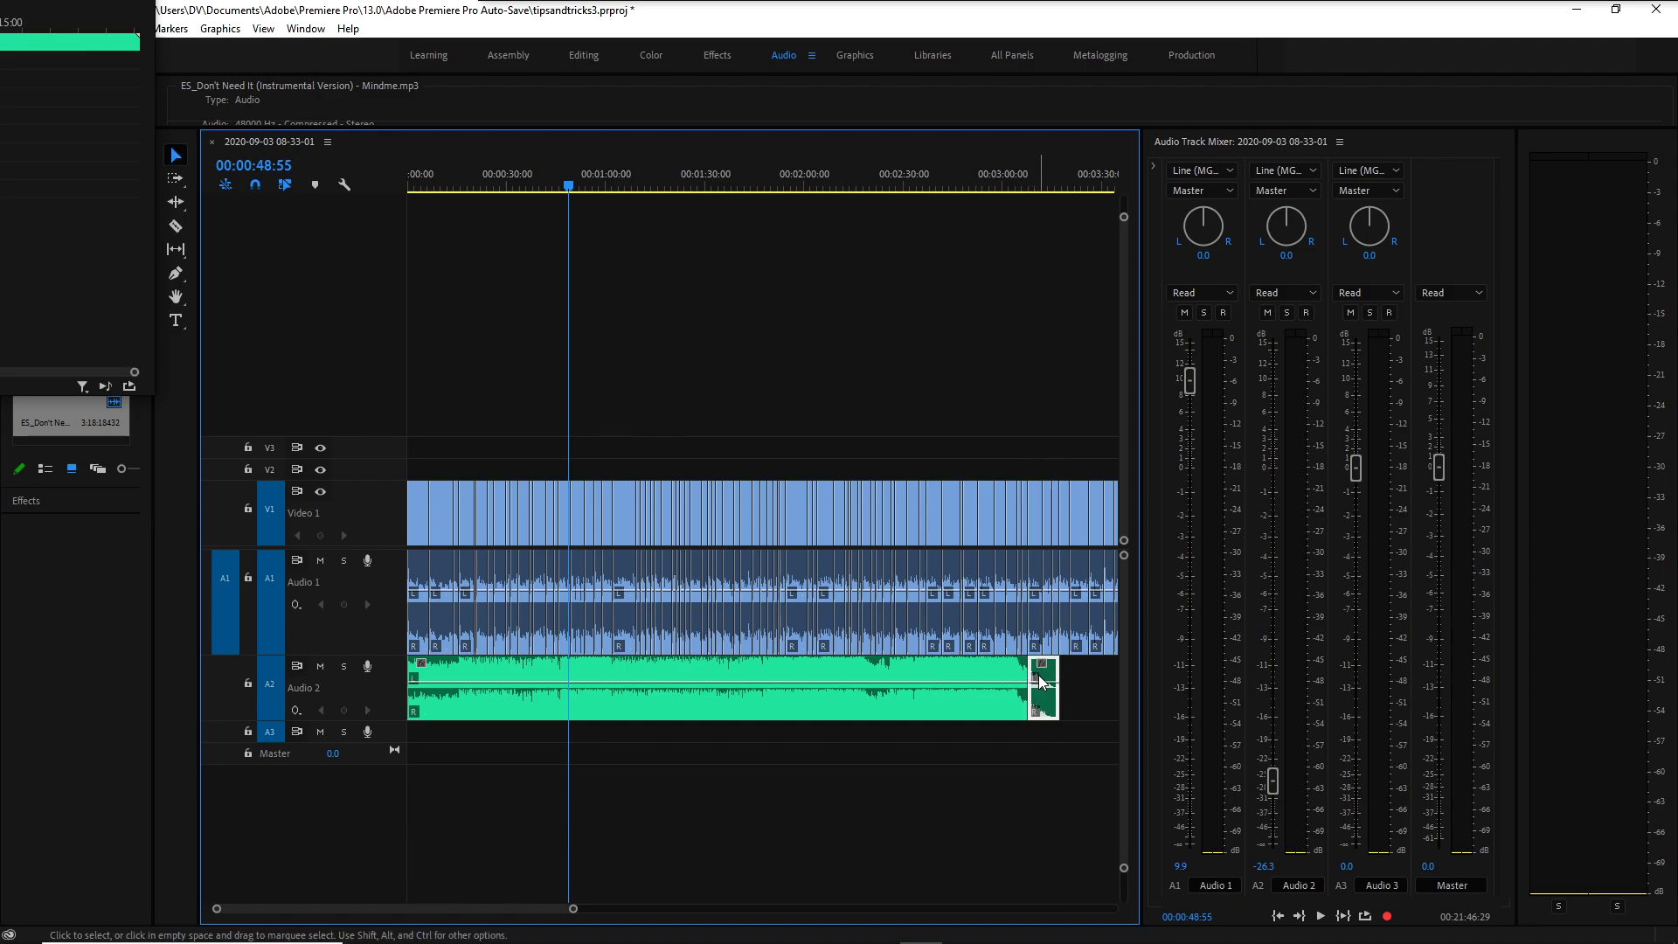
key(Delete)
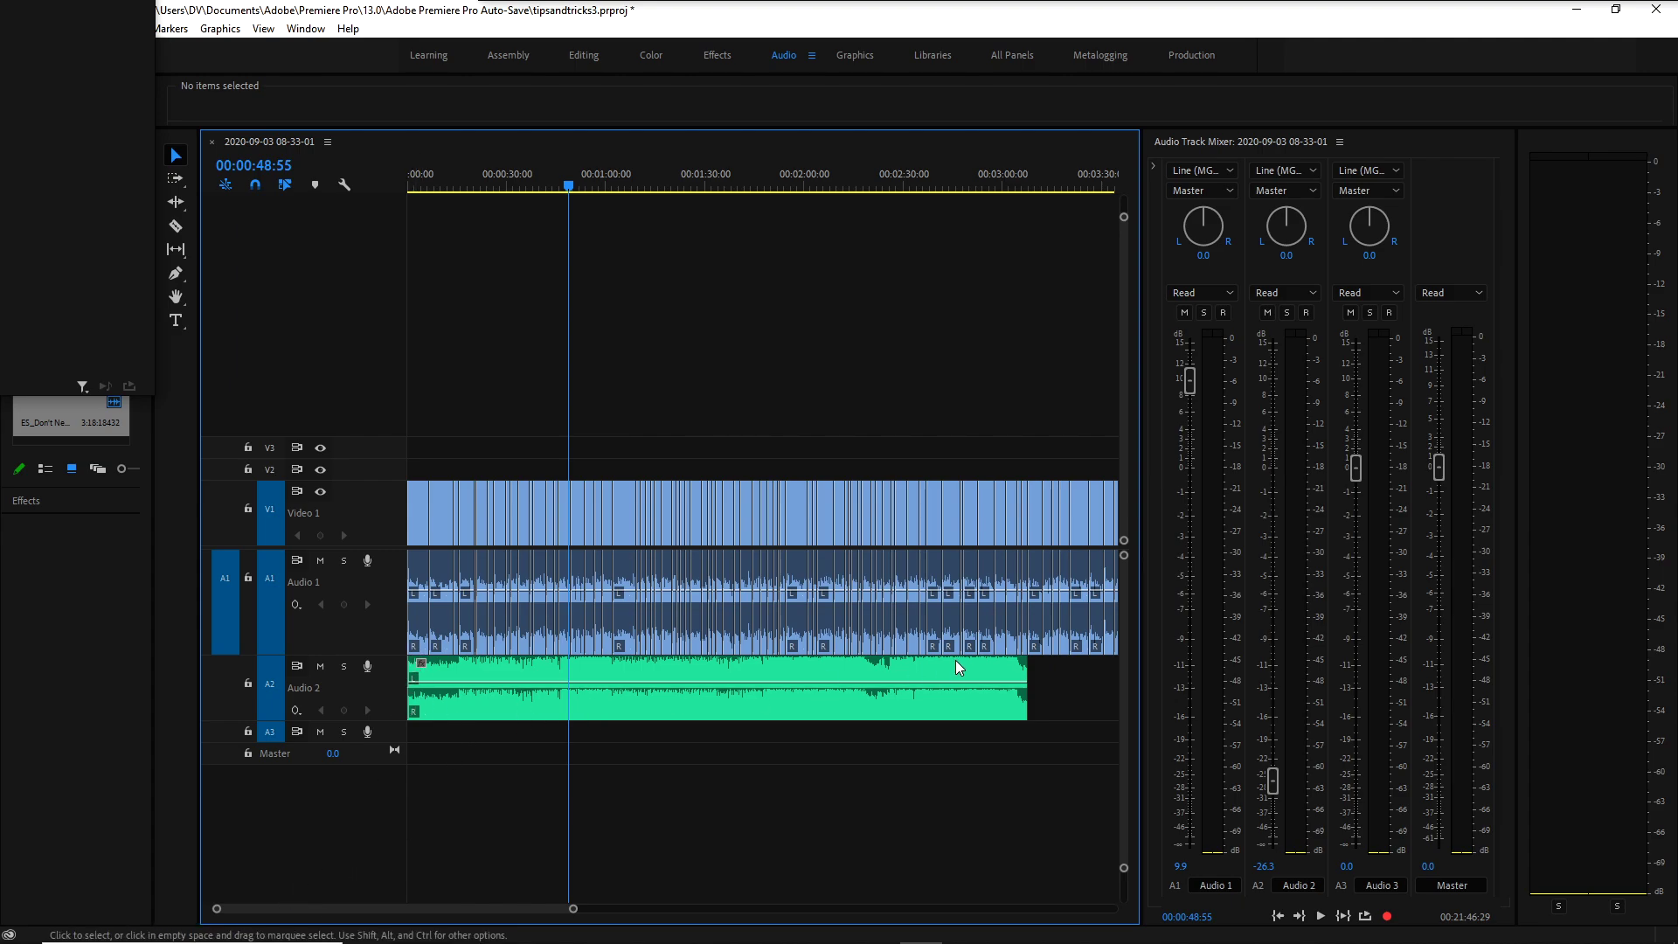
Duplicate the trimmed music clip on Audio 2 and place the copy directly after the original.
click(504, 669)
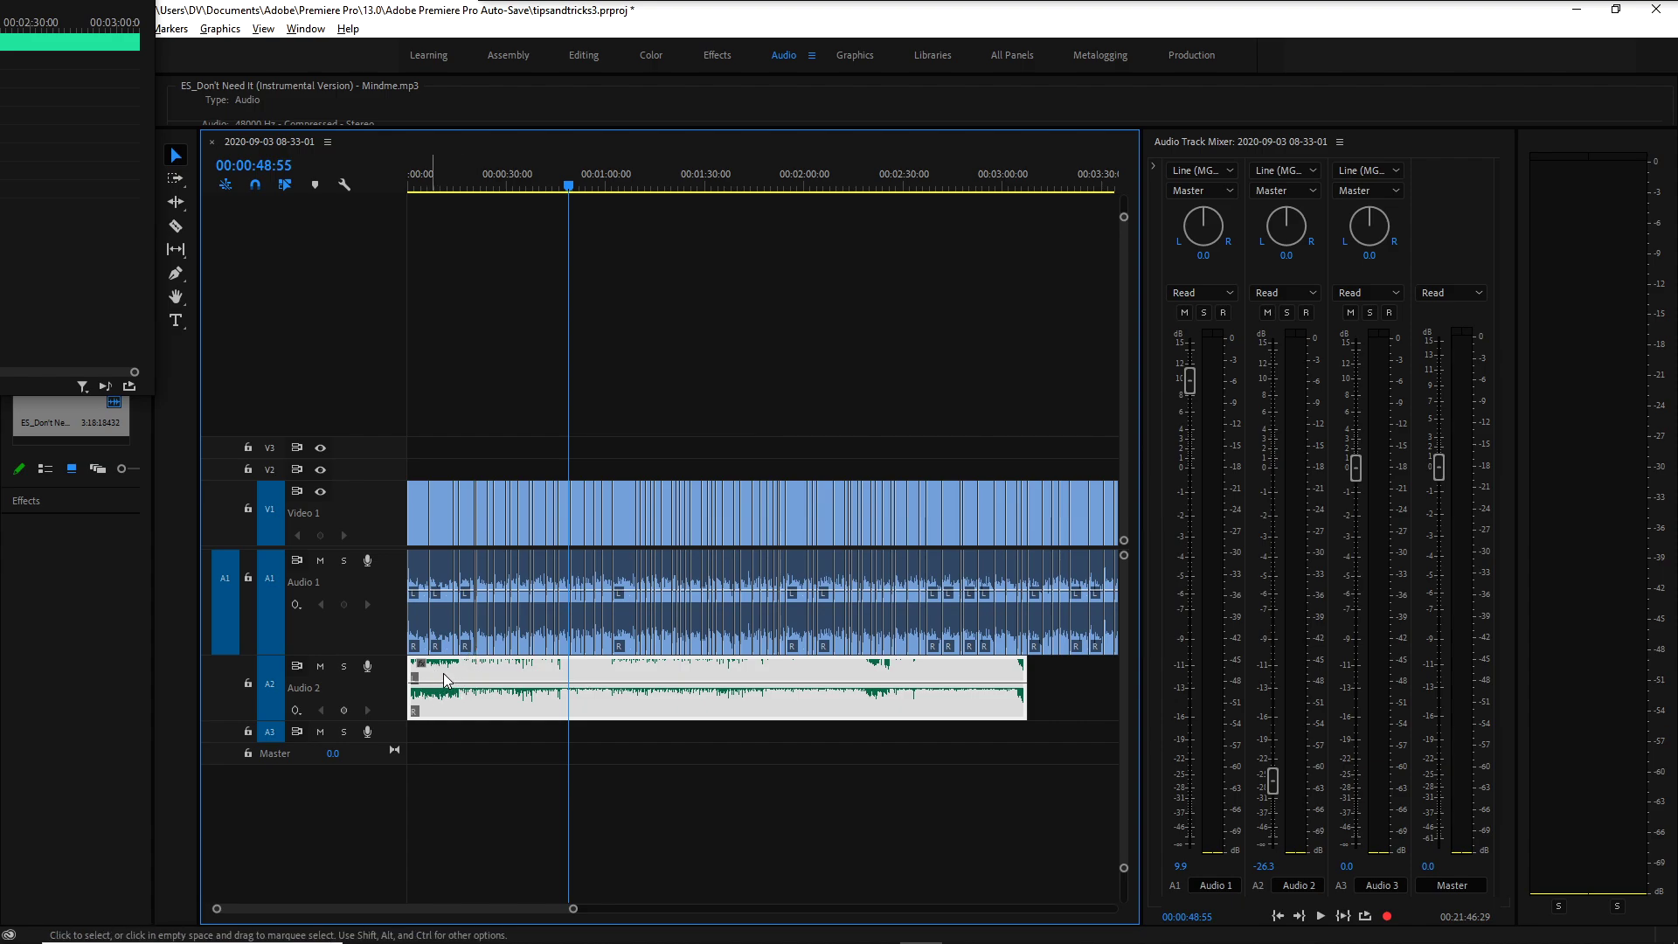
drag(470, 694, 999, 702)
click(886, 782)
Duplicate both music clips together and line the copies up end to end behind them on Audio 2.
drag(580, 909, 769, 898)
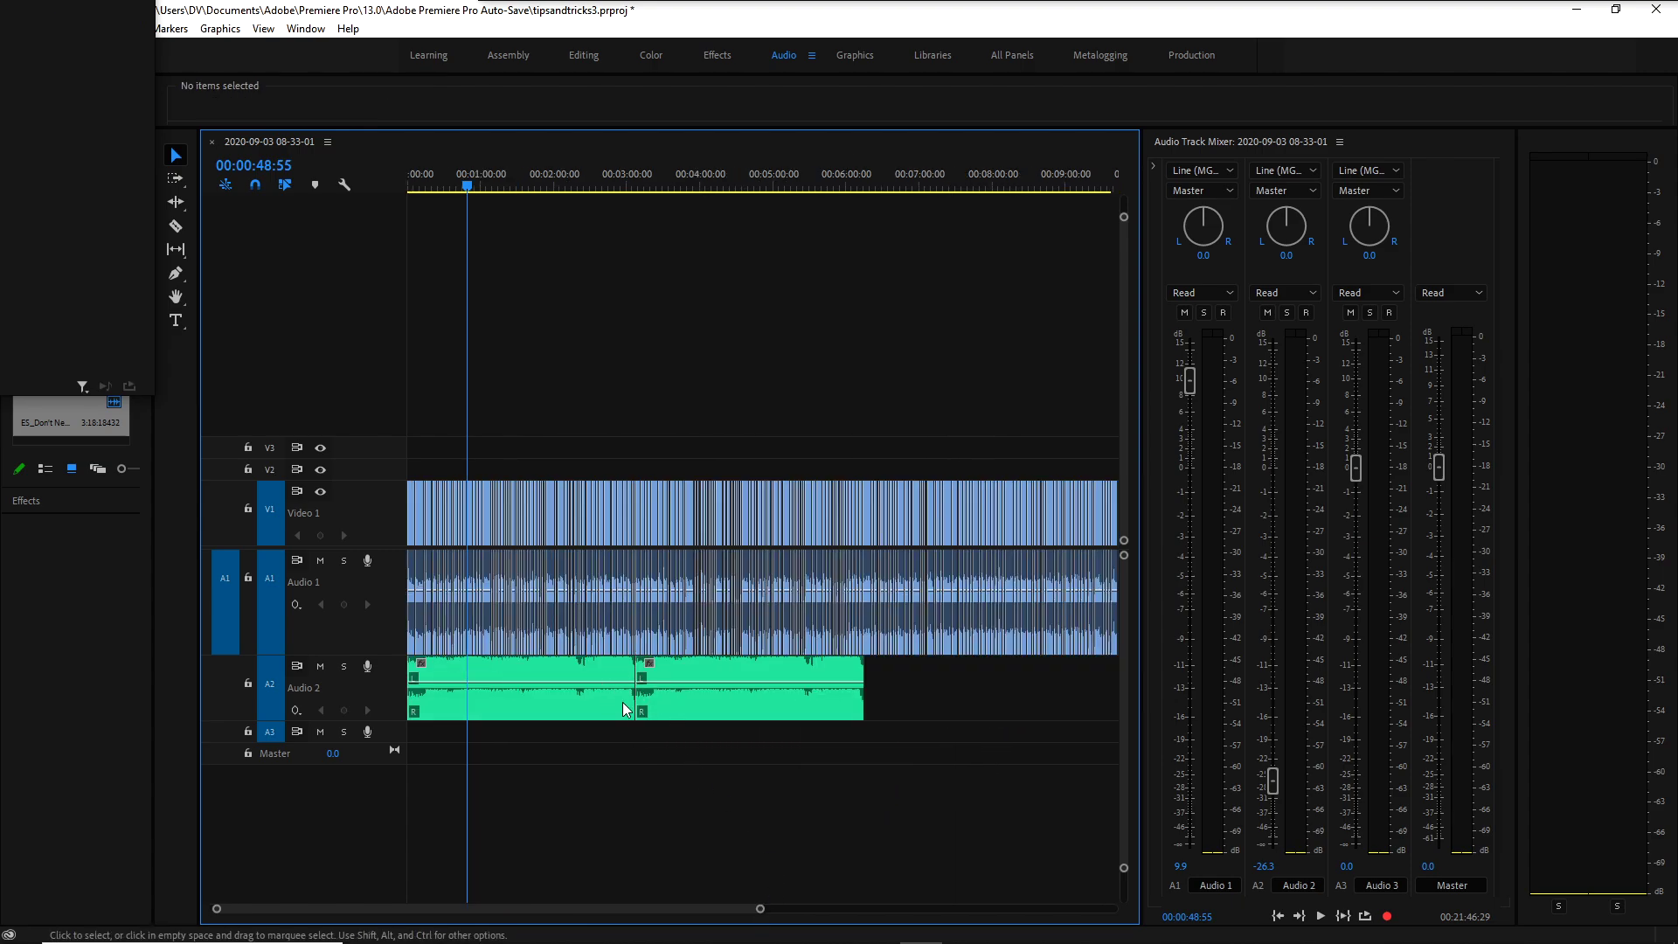
drag(953, 742, 879, 686)
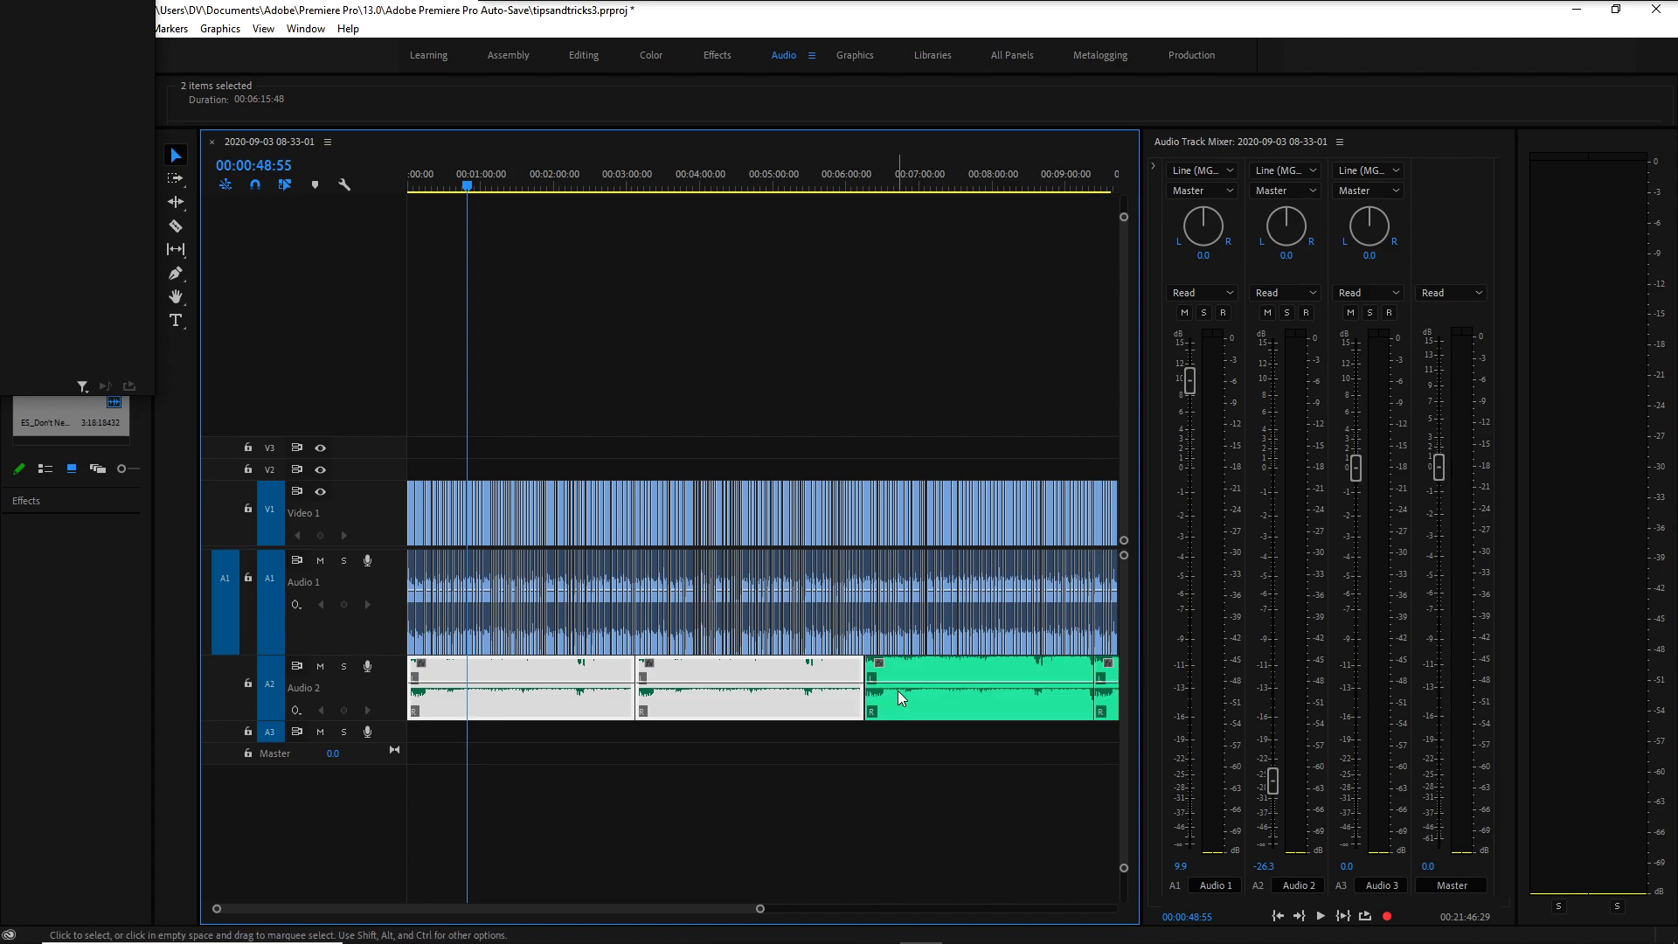
scroll(953, 756, down, 4)
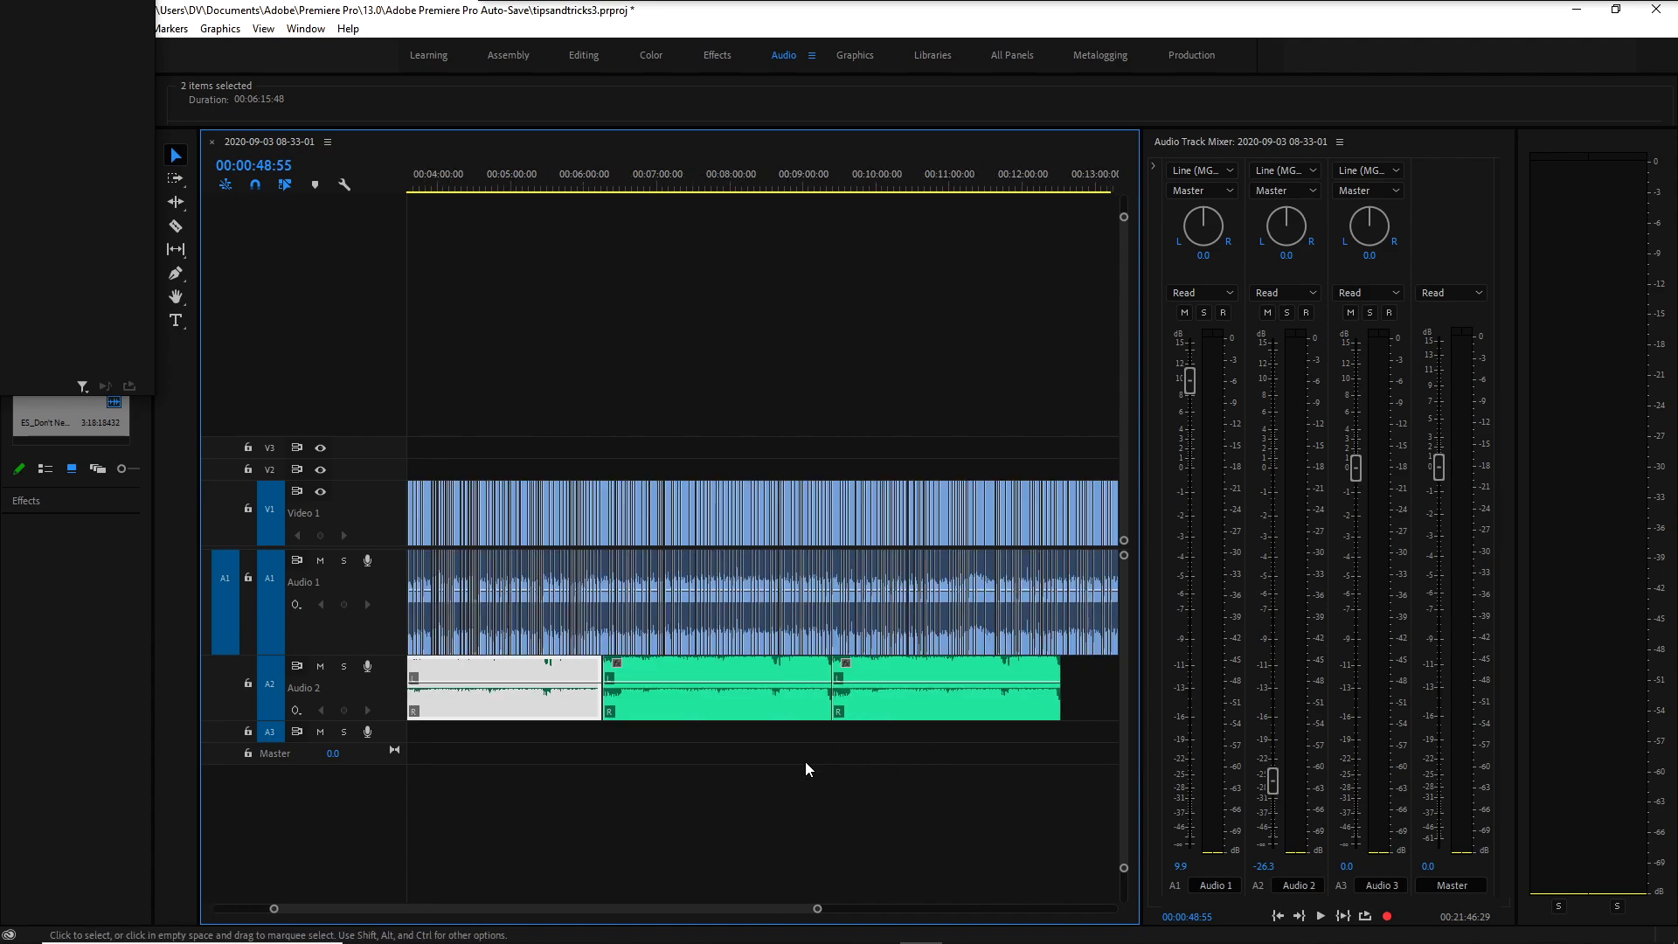
drag(687, 704, 687, 699)
click(1059, 742)
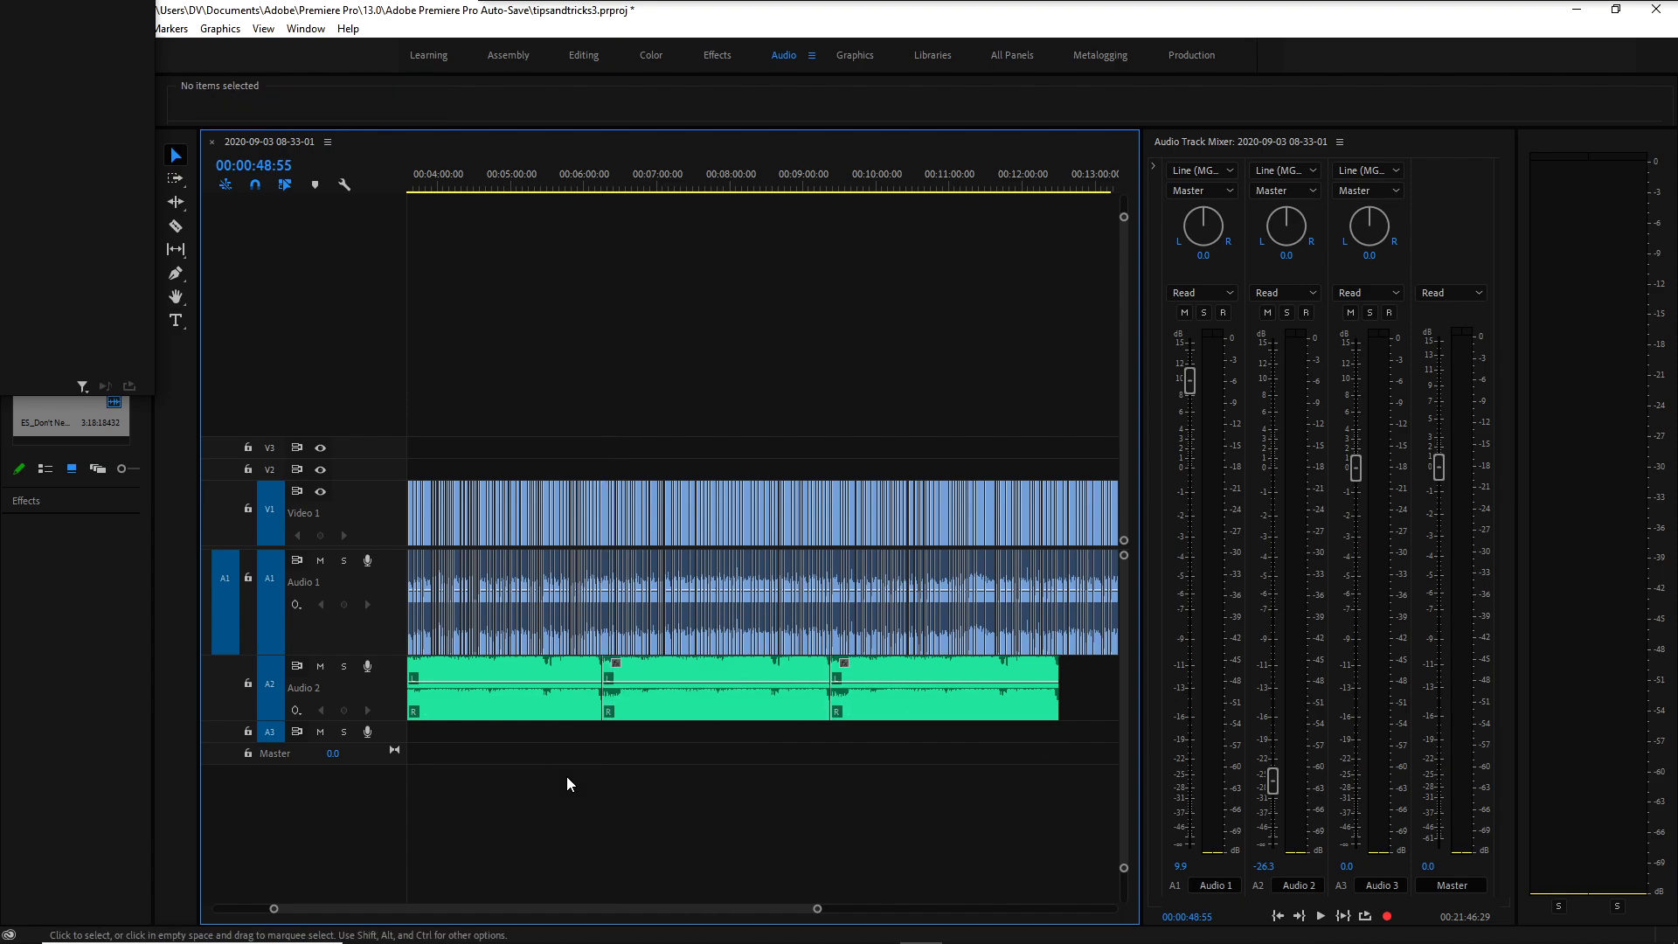
Duplicate all four music clips behind the last one and delete the surplus clip that lies beyond the video's end.
drag(824, 913, 1087, 910)
drag(891, 909, 789, 908)
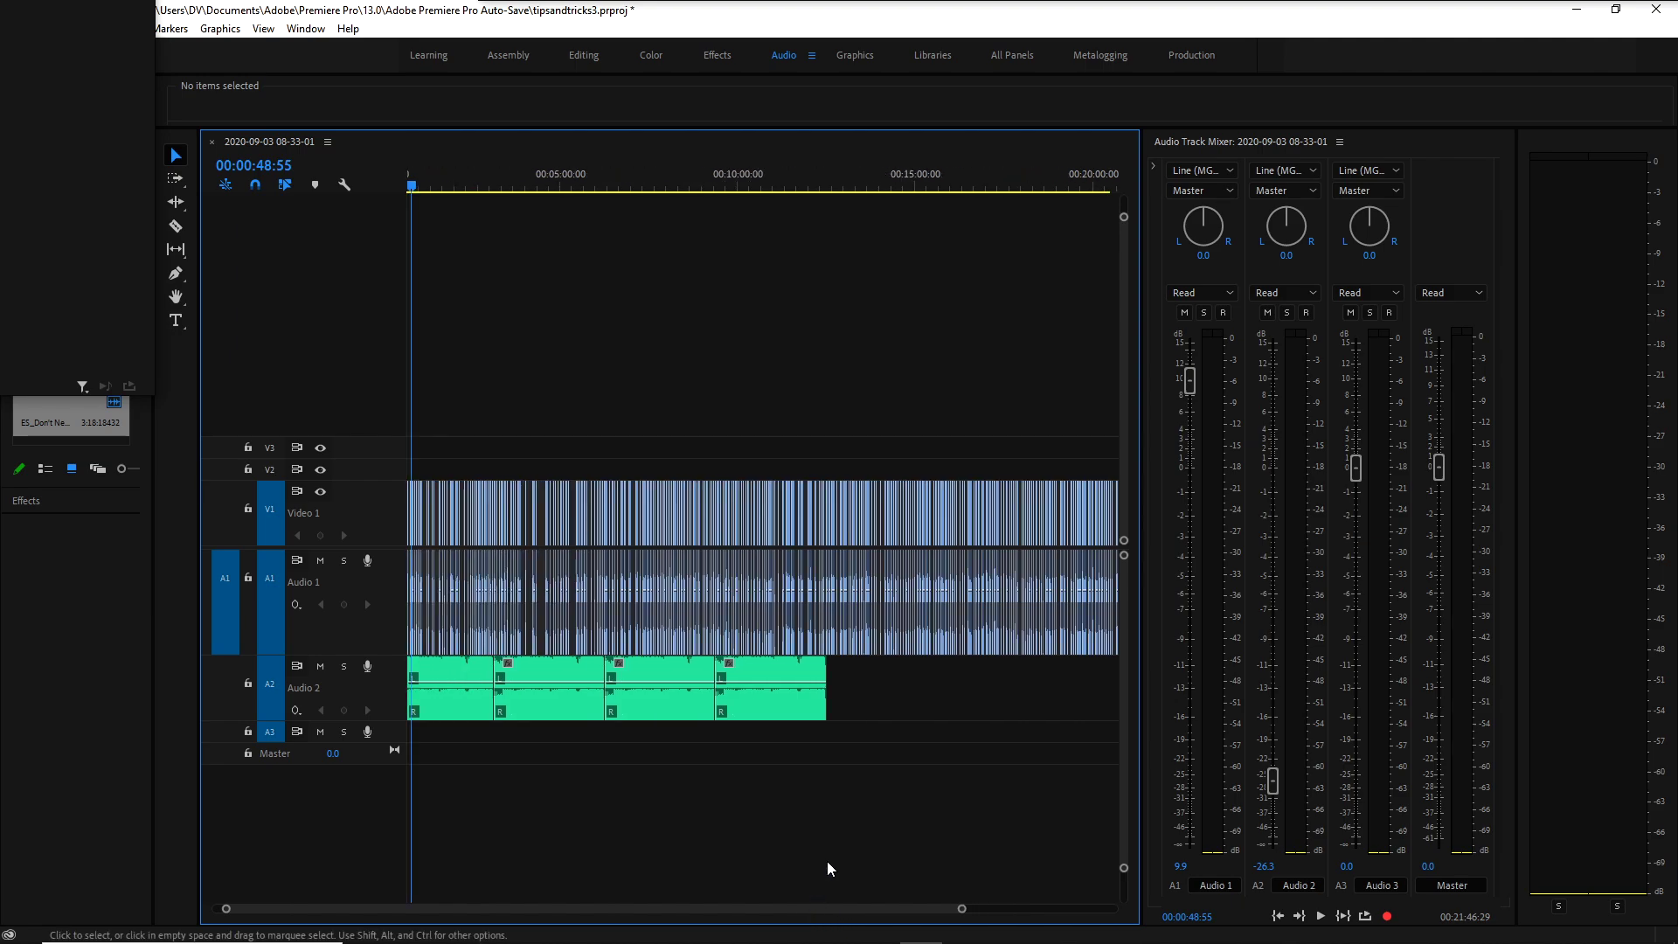
drag(905, 738, 867, 678)
scroll(830, 682, down, 5)
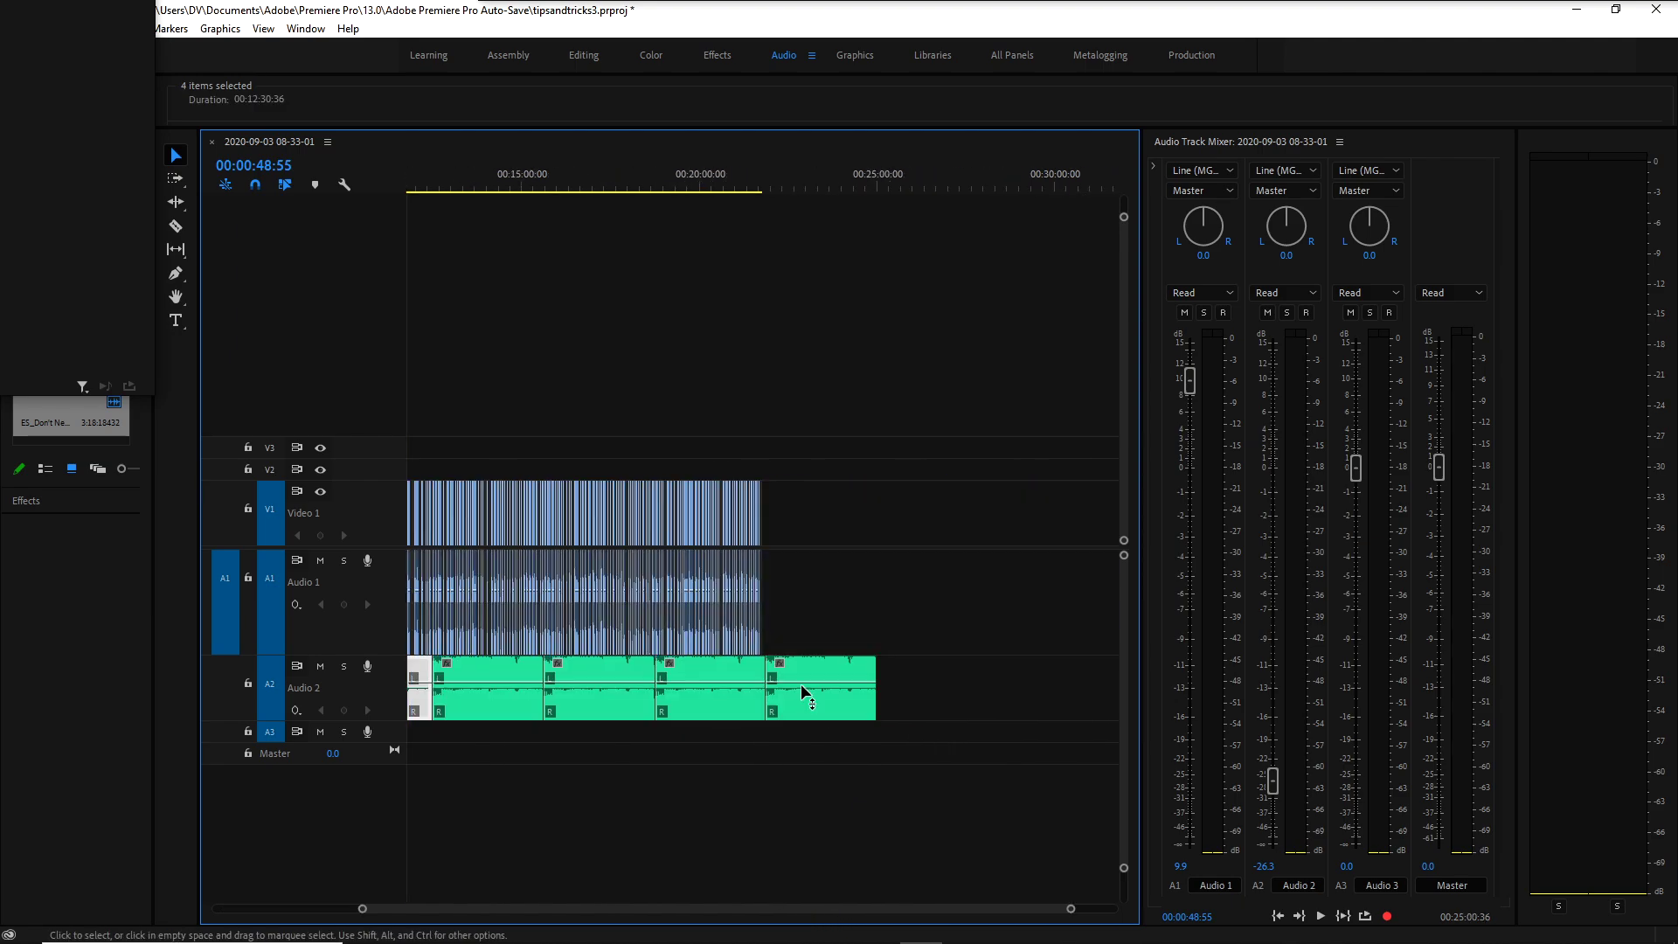
click(816, 666)
key(Delete)
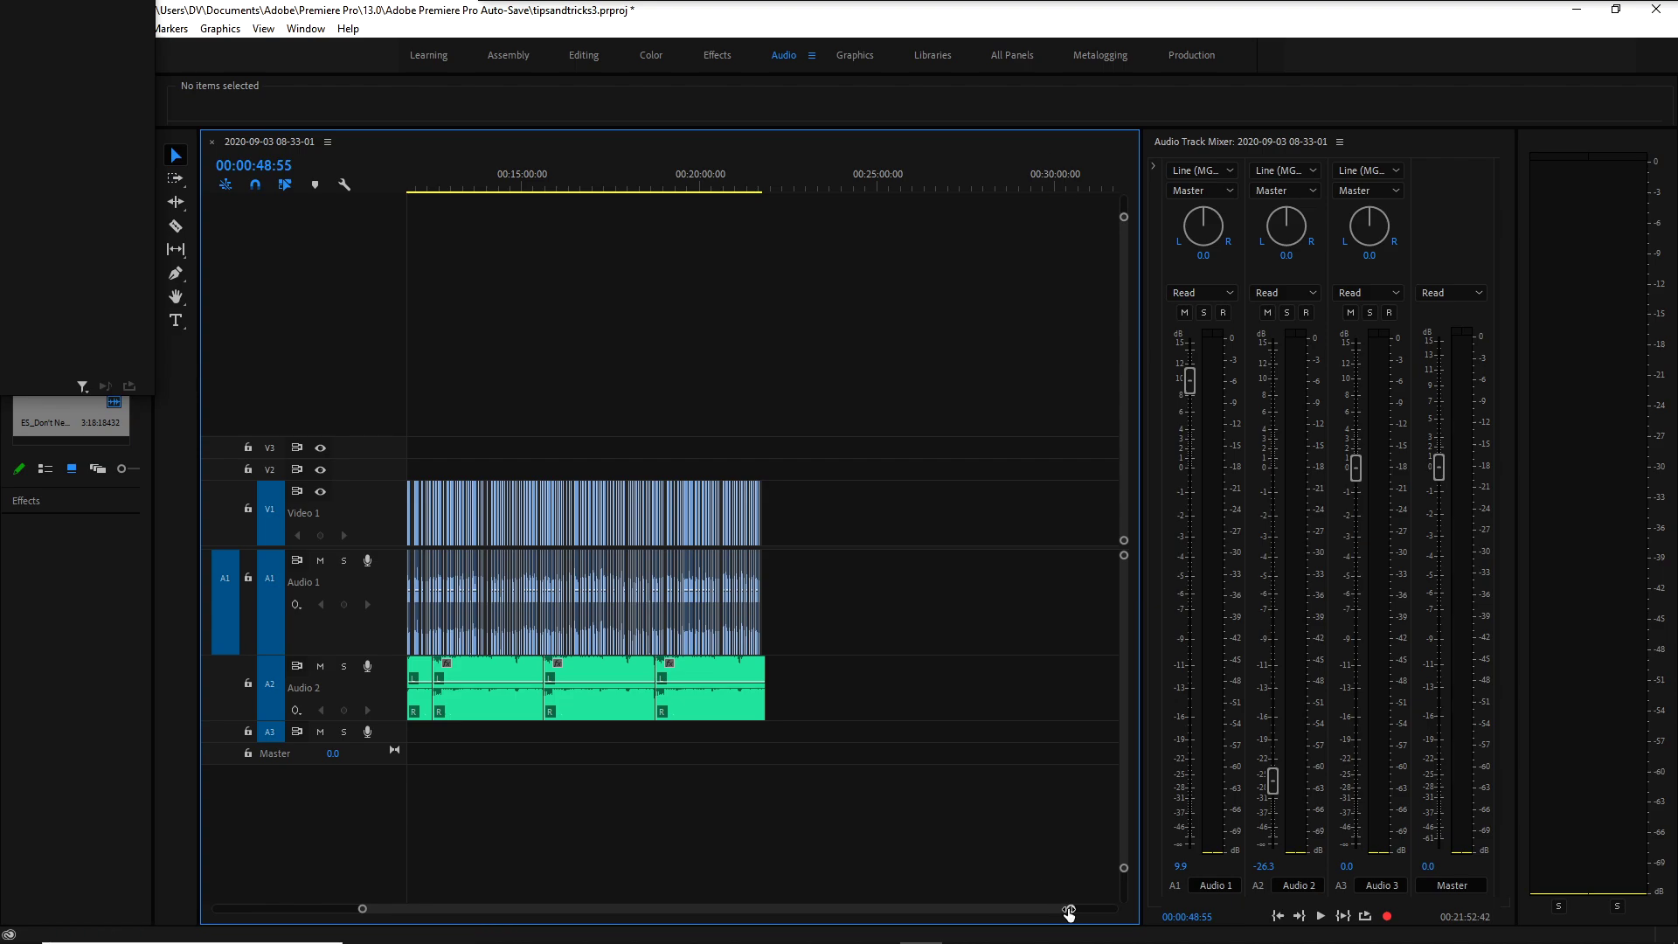
Trim the end of the last music clip on Audio 2 so it finishes exactly where the video ends.
drag(1070, 908, 904, 931)
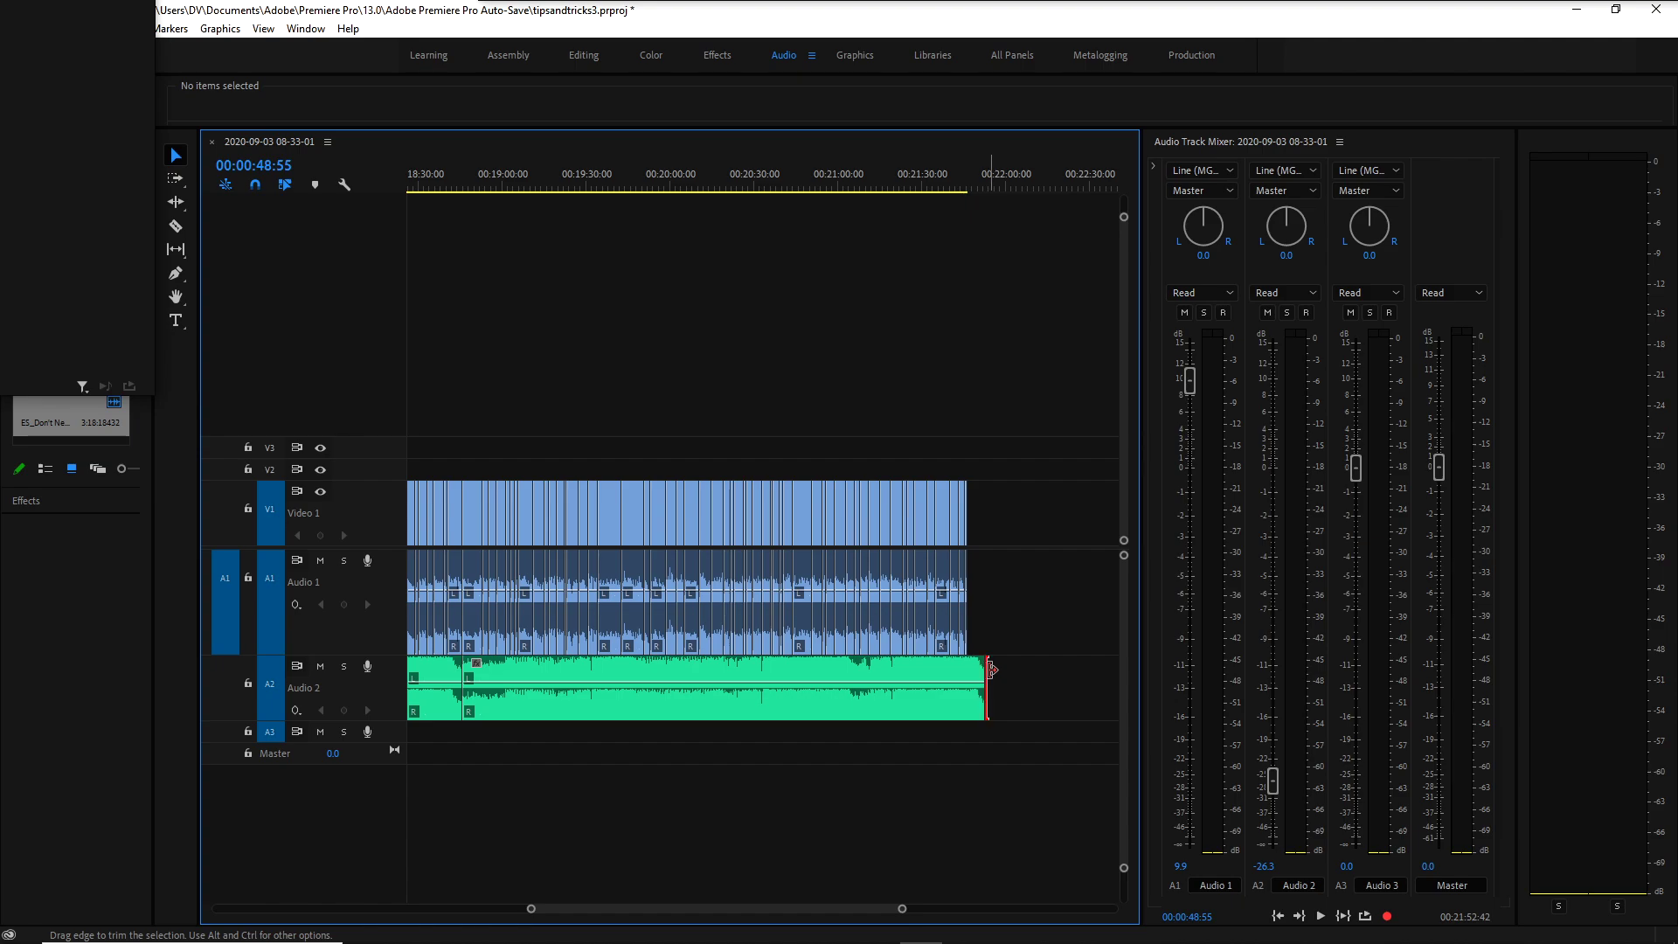
drag(992, 669, 1063, 679)
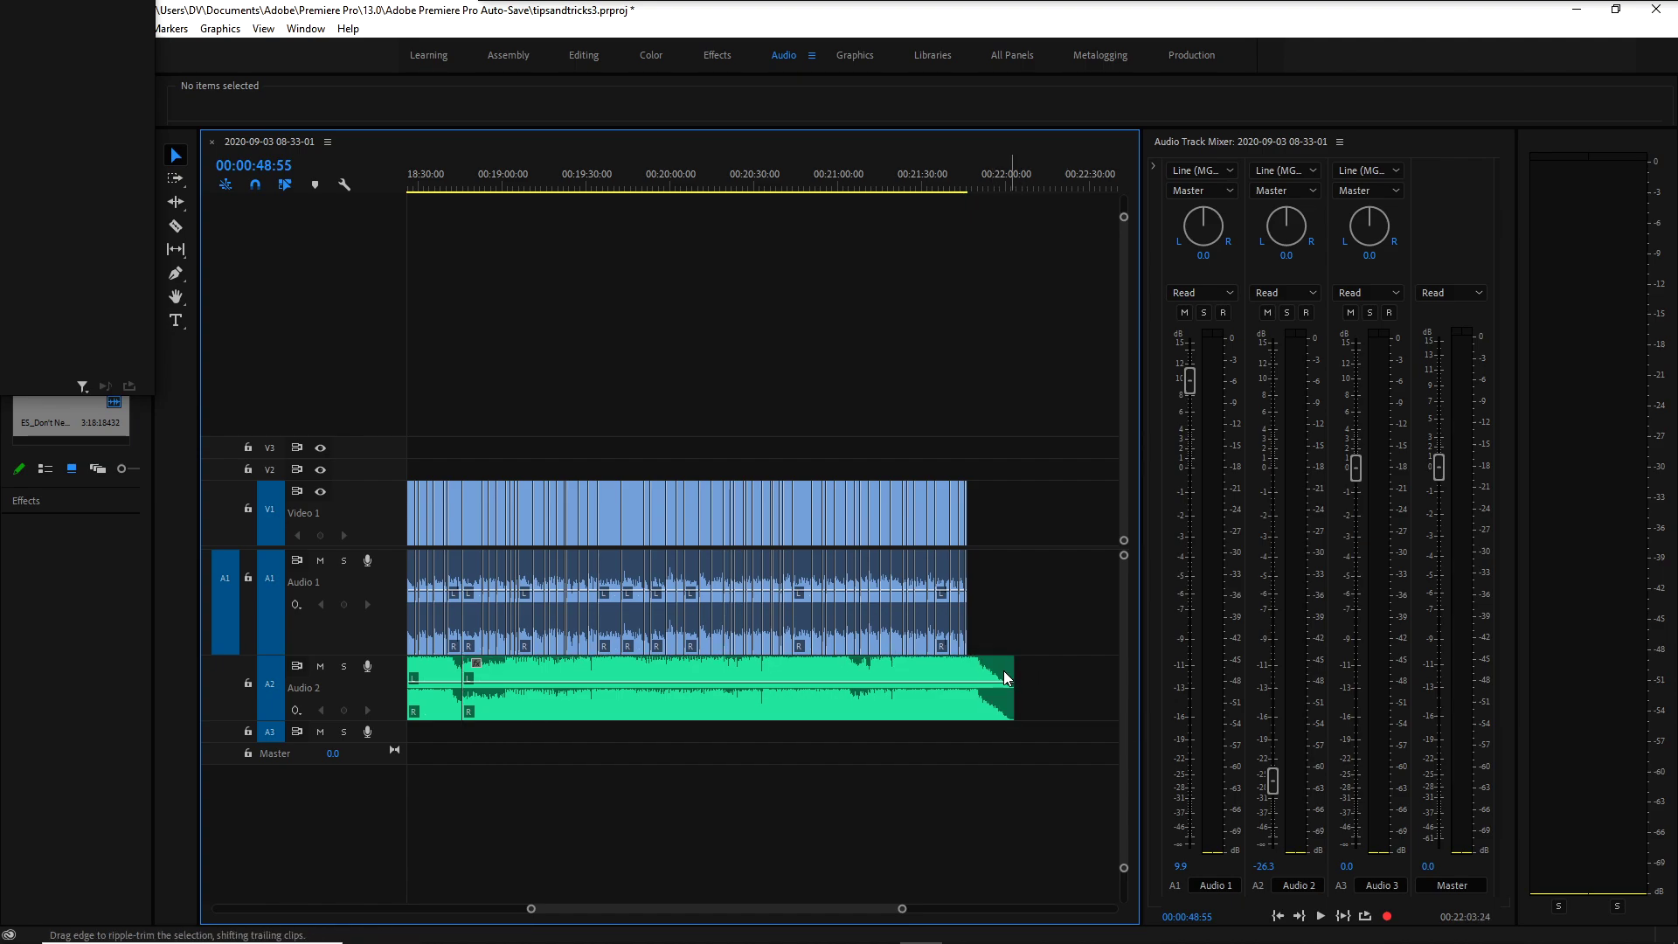
key(ctrl+z)
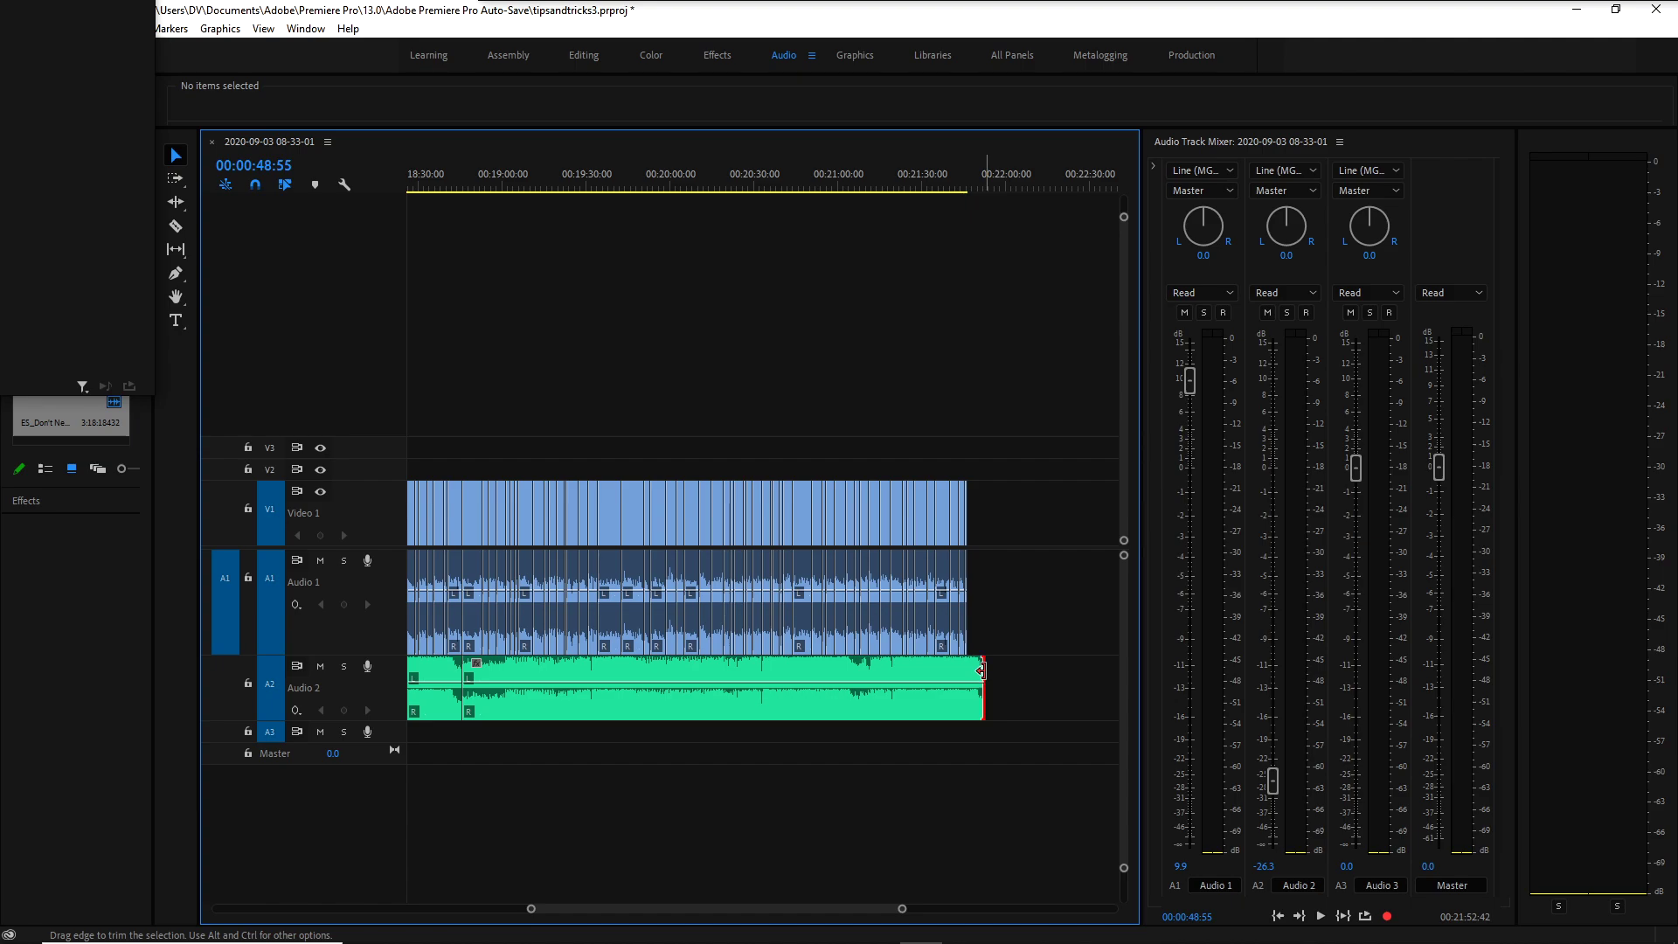
drag(981, 670, 966, 669)
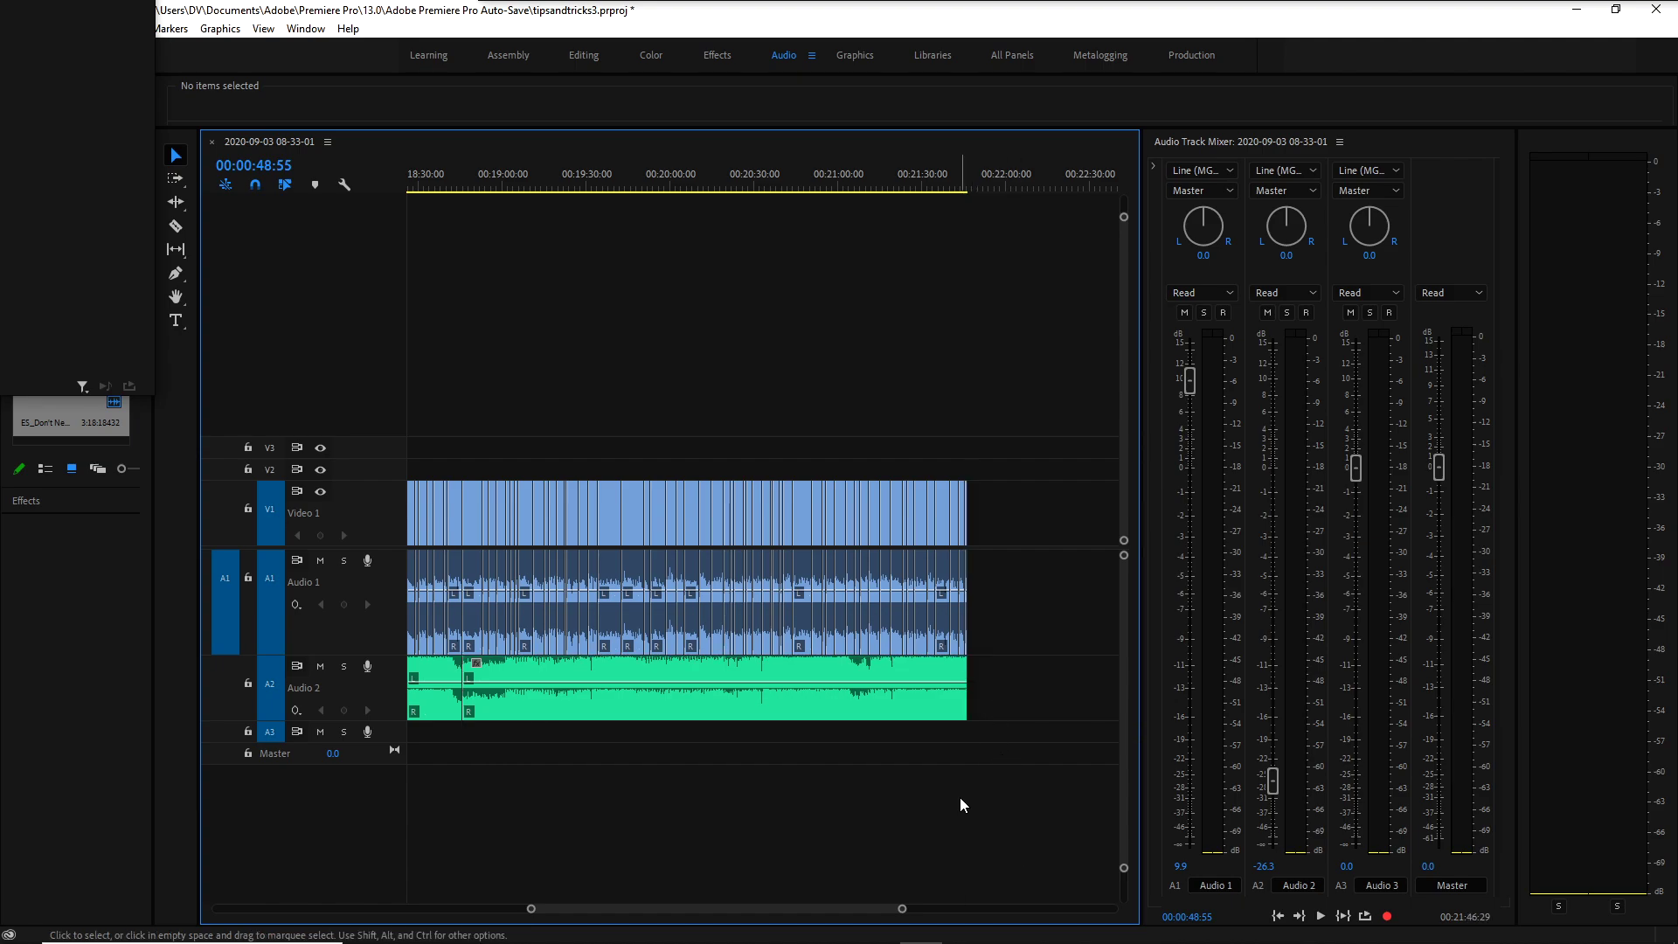
drag(742, 909, 768, 910)
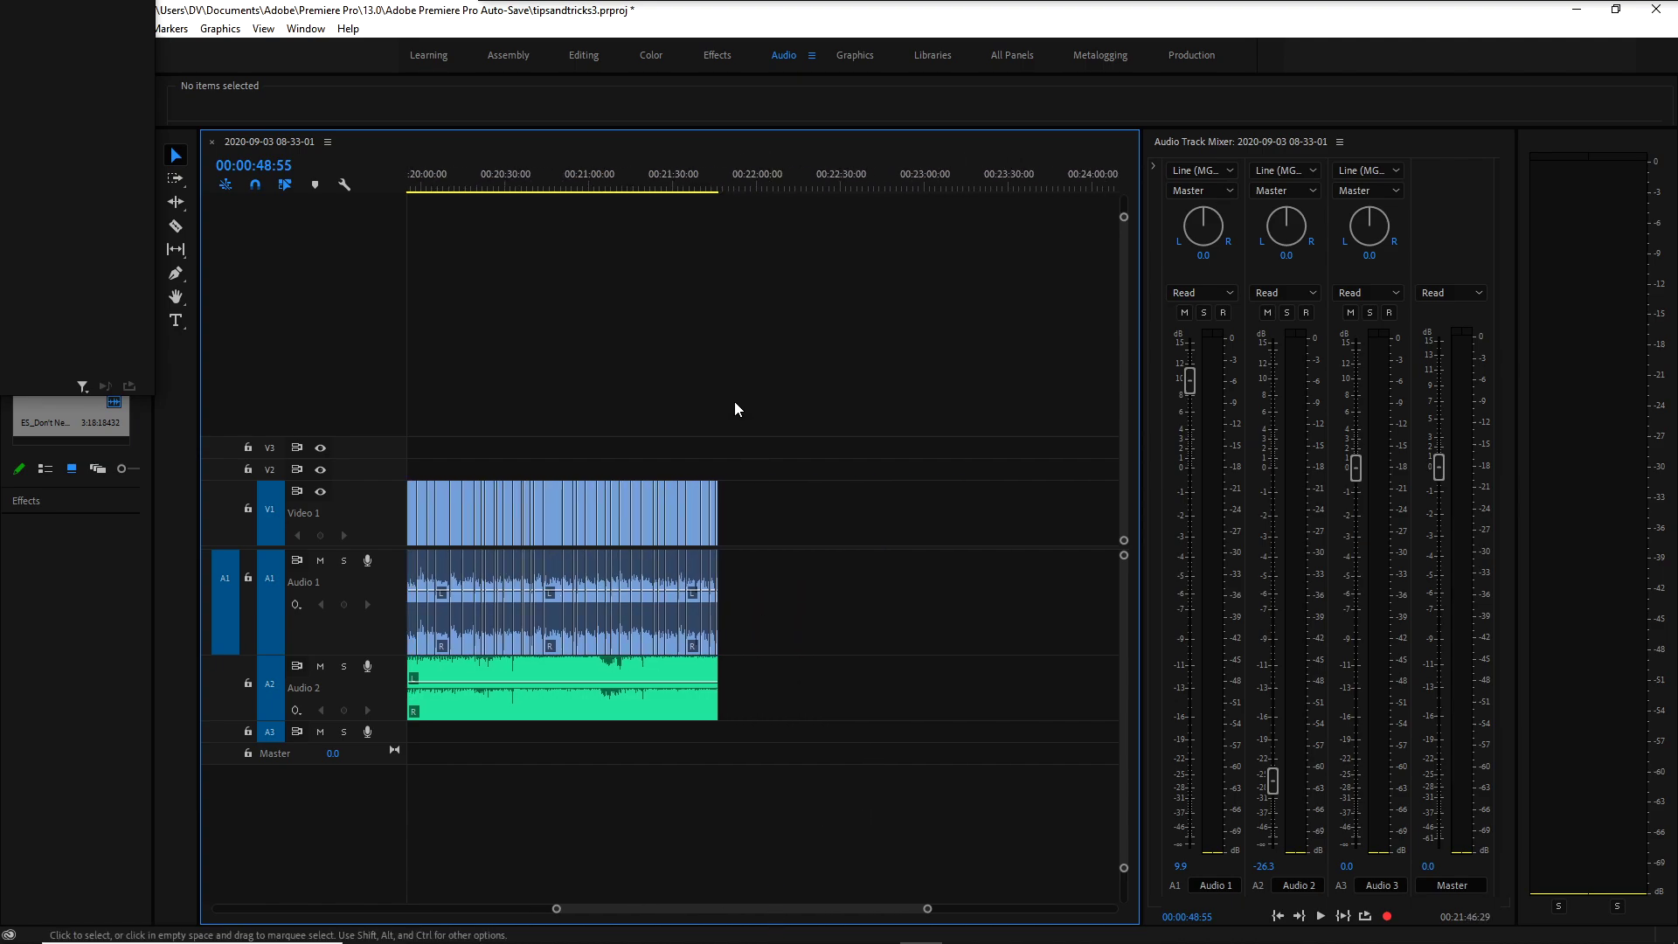
drag(728, 457, 735, 755)
Play the opening seconds from the start of the sequence, then review the music coverage across the whole timeline.
drag(770, 910, 356, 925)
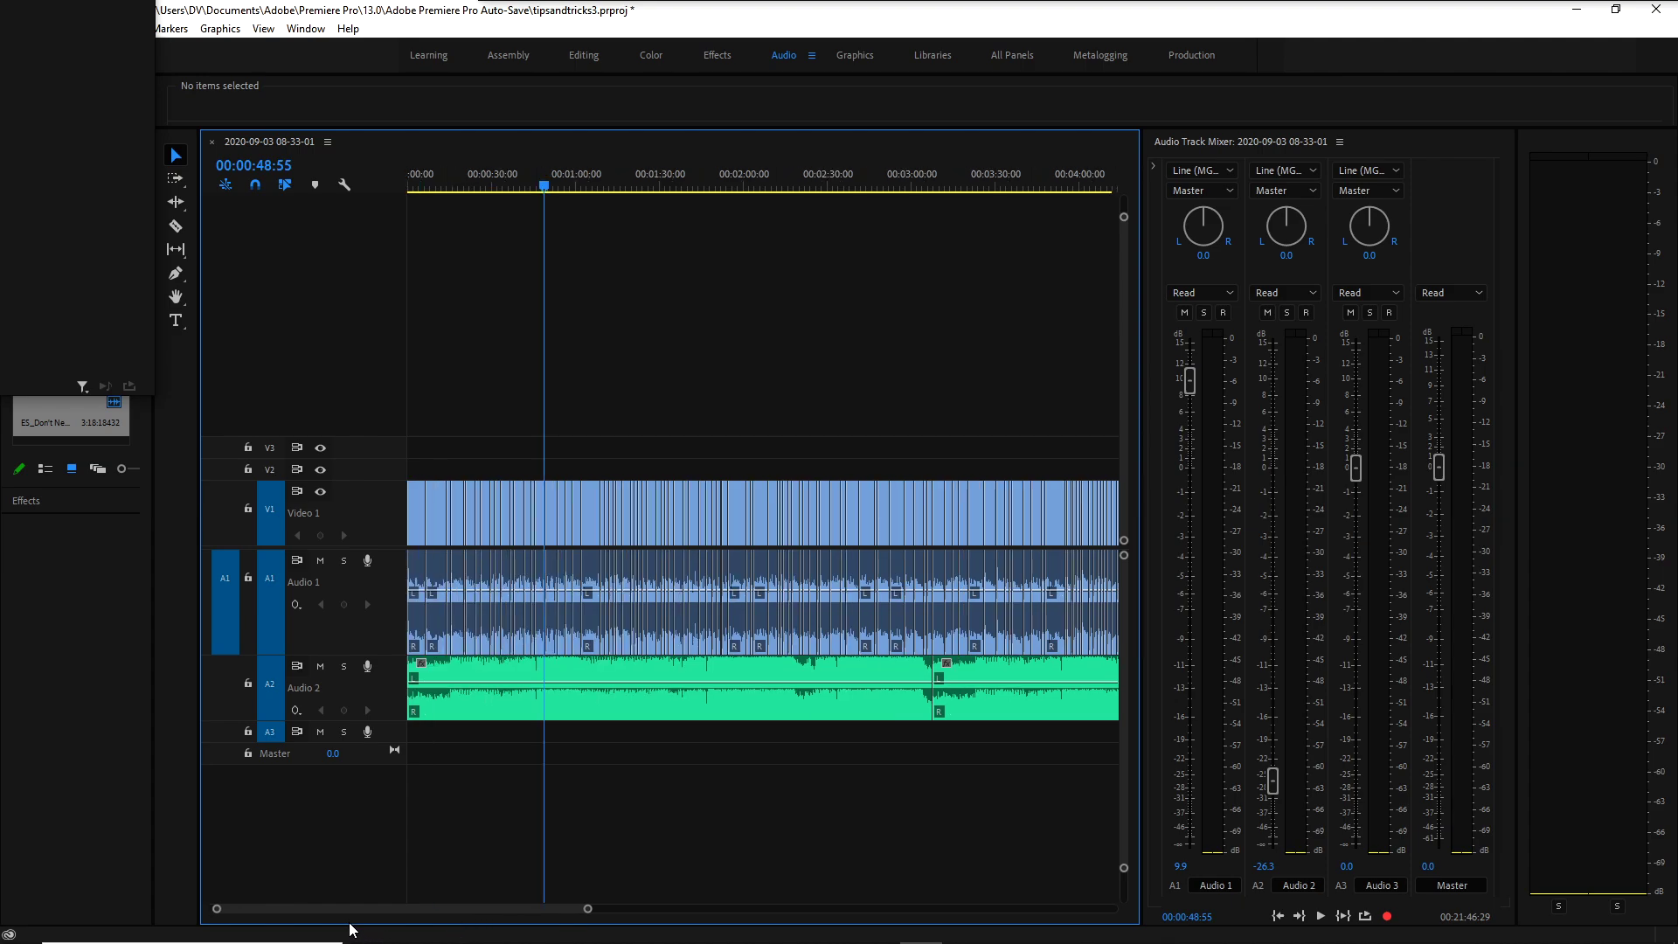
key(Home)
key(space)
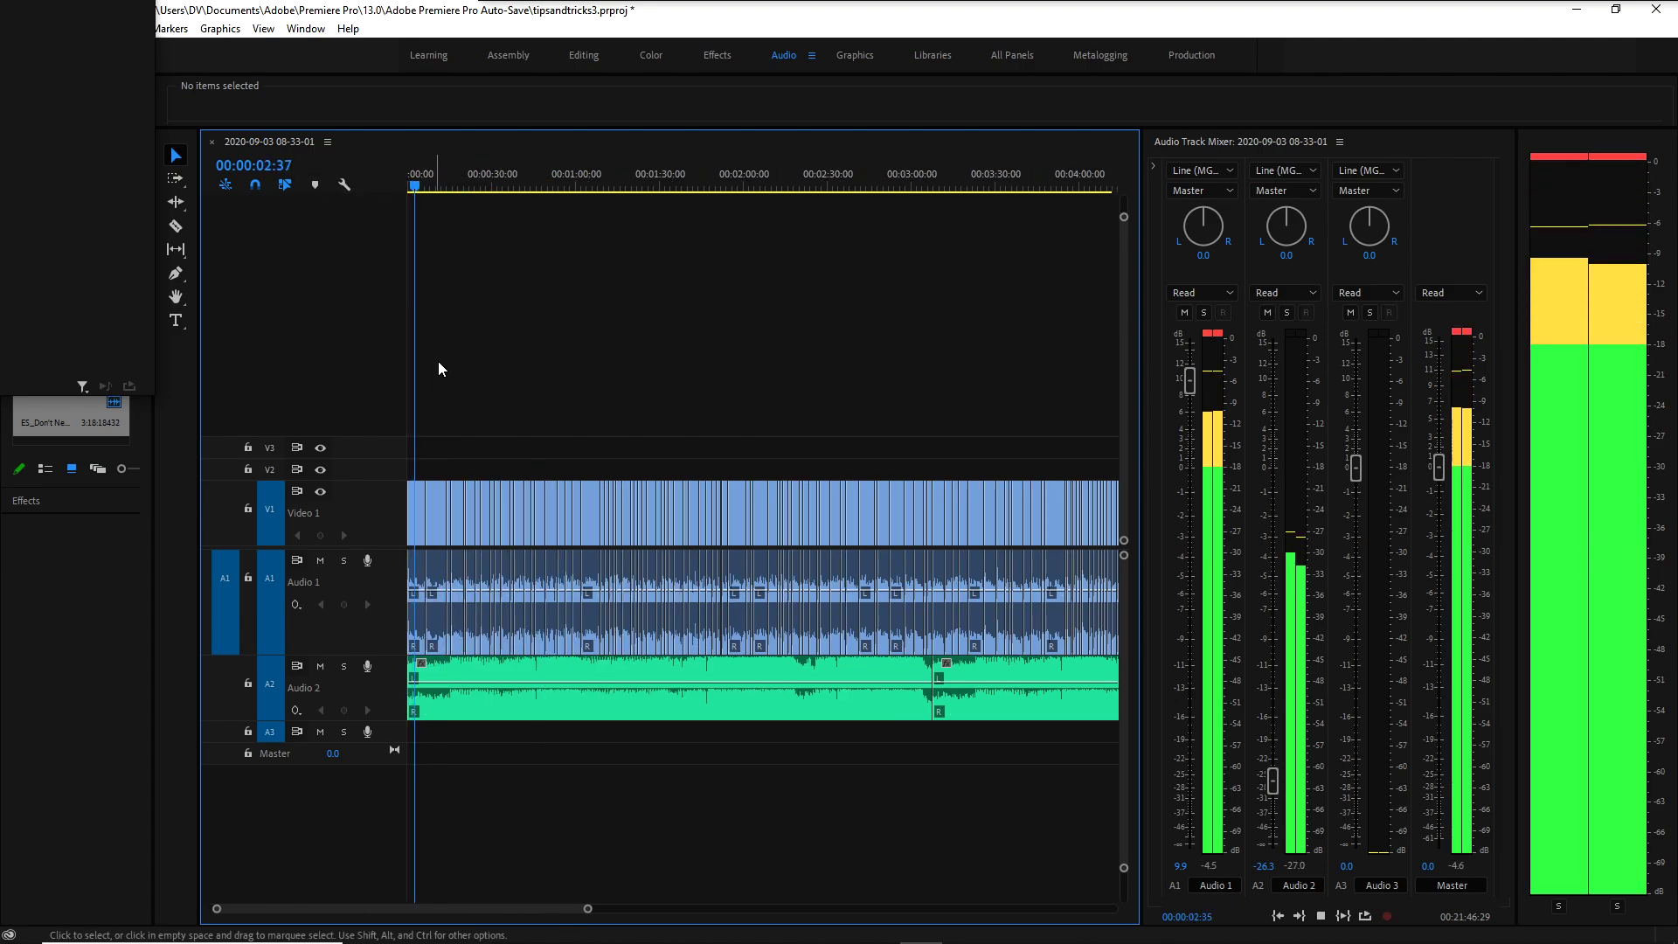
key(space)
drag(588, 908, 970, 916)
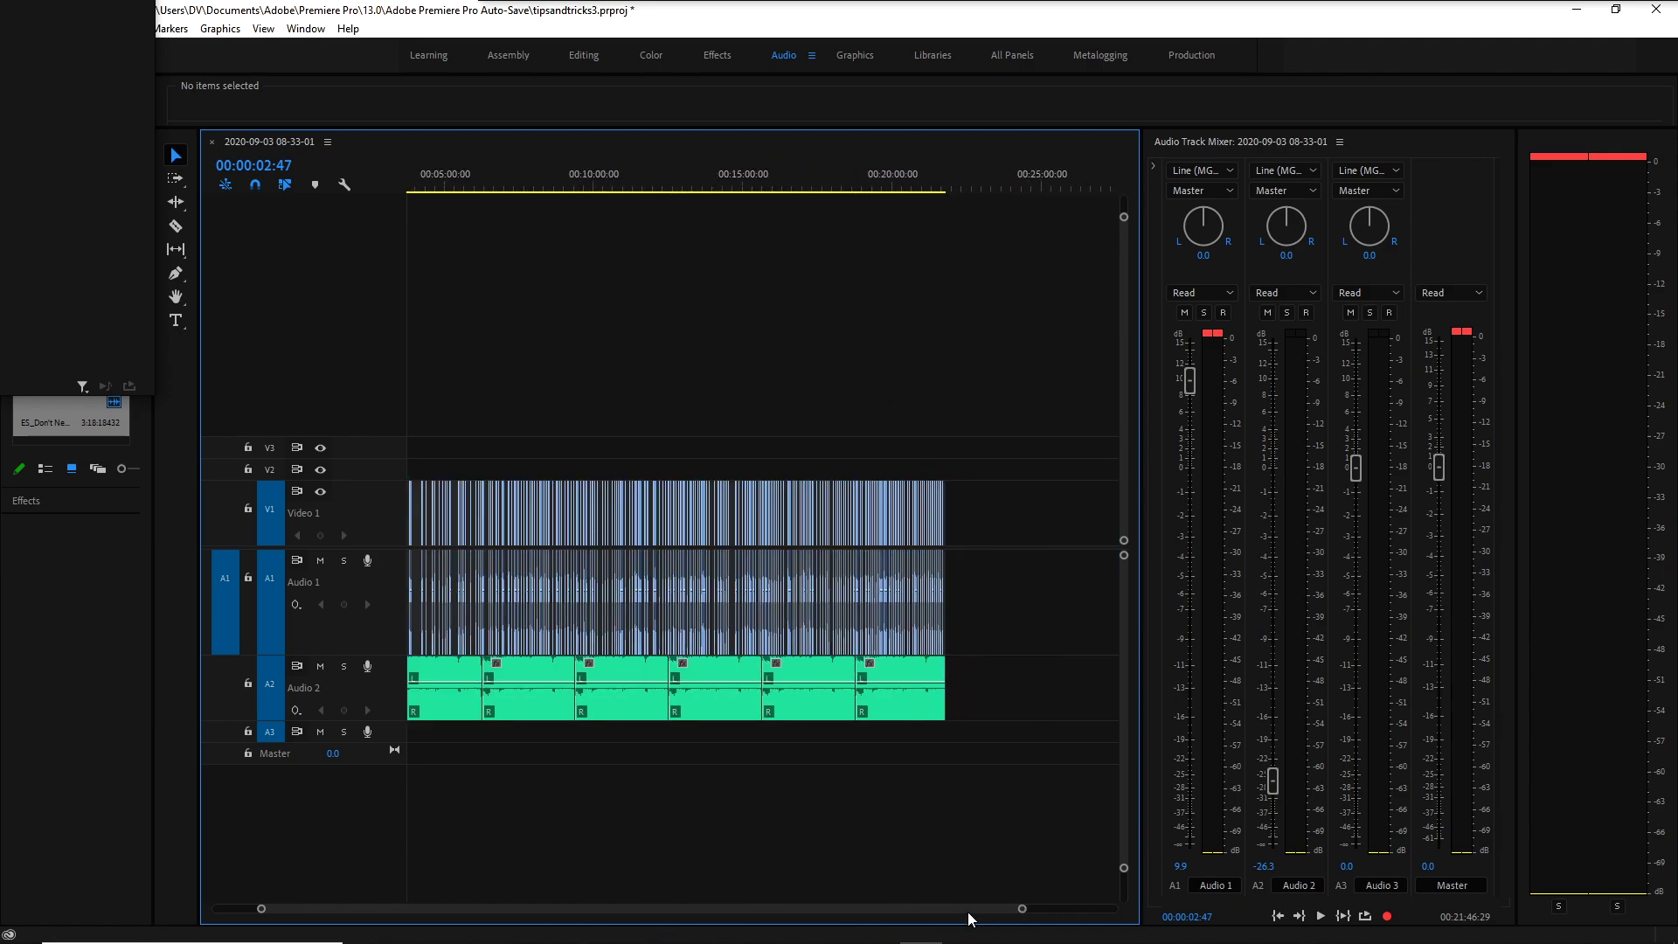
Import LikeSubscribeAnimation.mov in the Editing workspace and place it on V2 above the gameplay at about 19 seconds.
drag(745, 912, 607, 916)
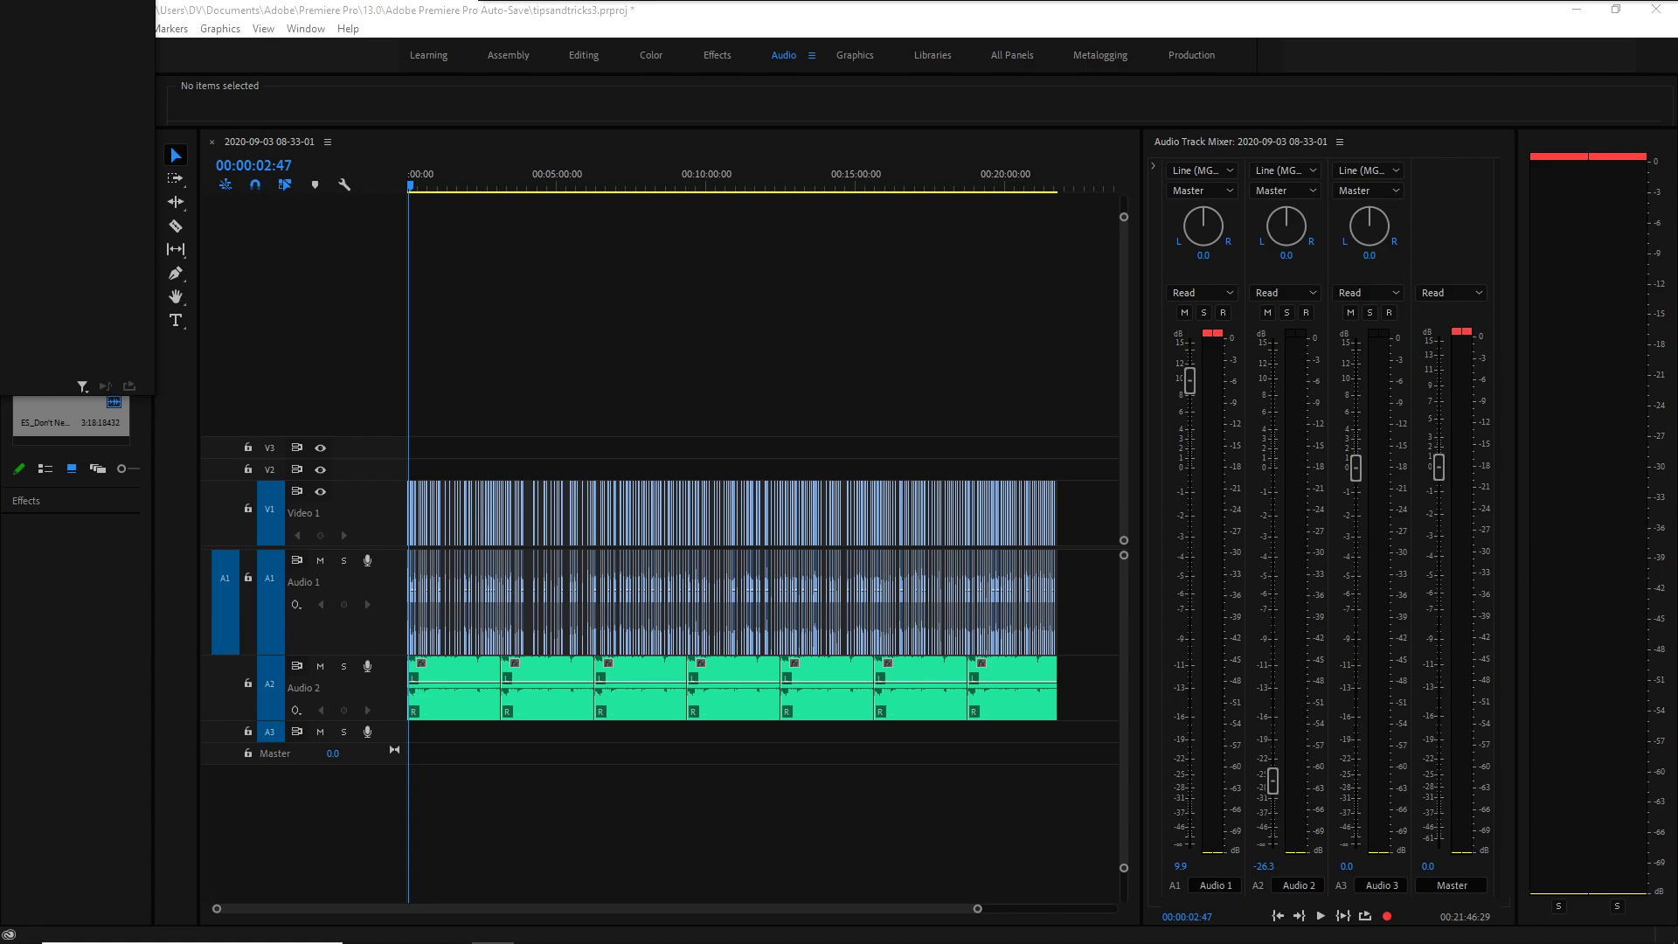
drag(726, 393, 363, 84)
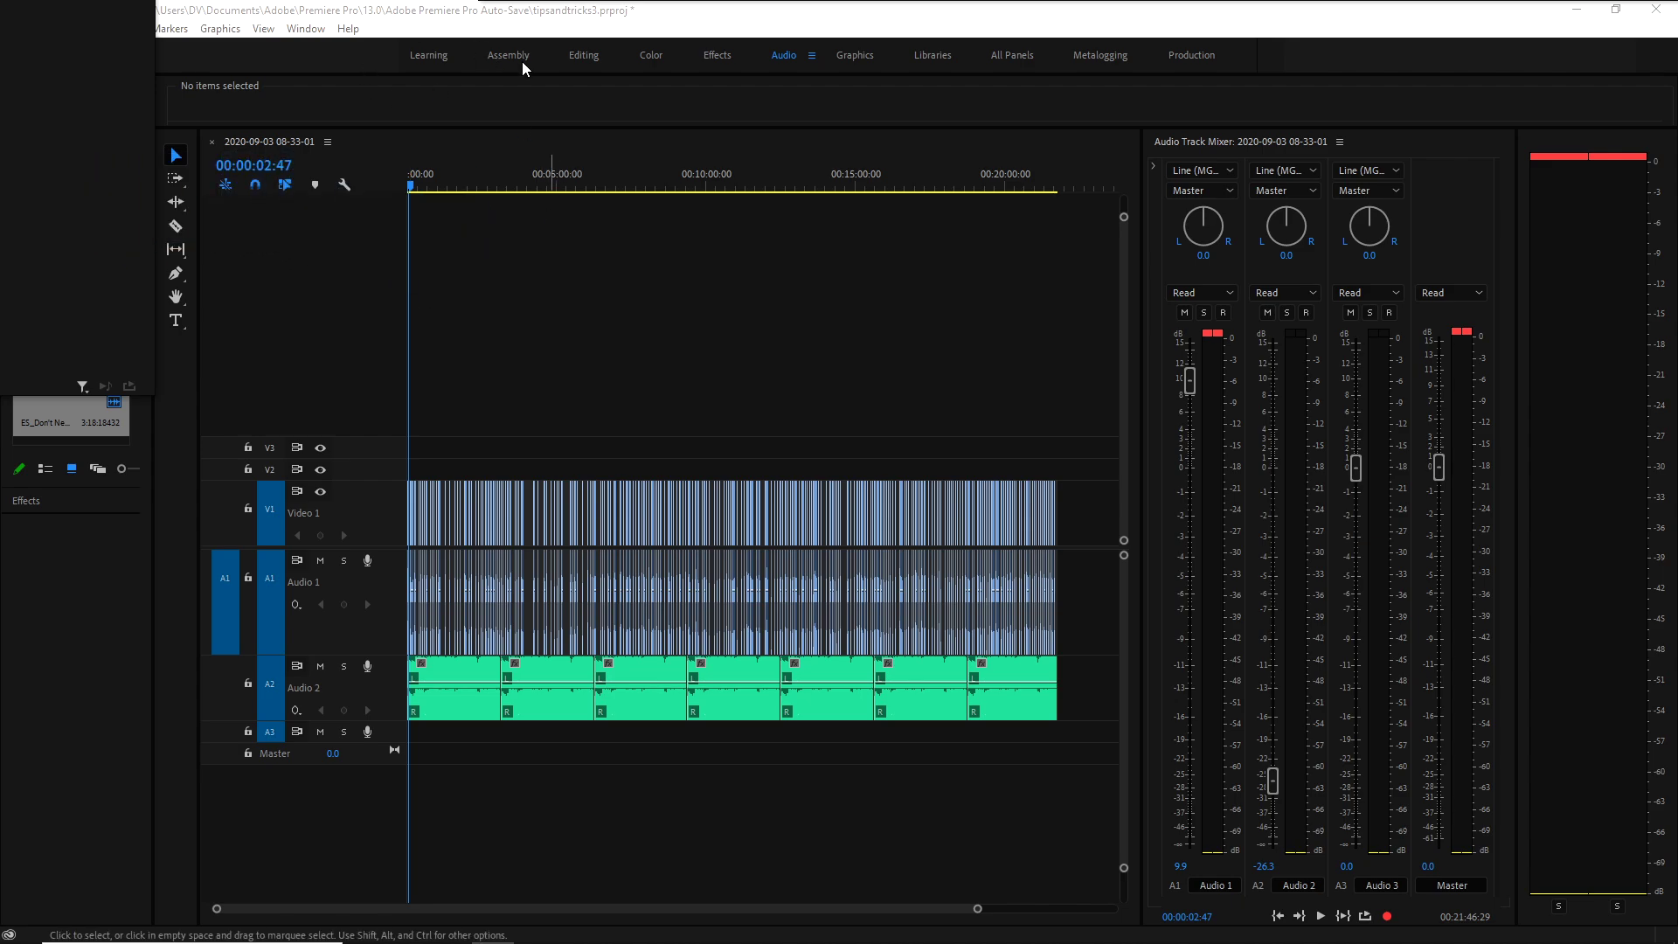
click(579, 62)
drag(234, 330, 755, 337)
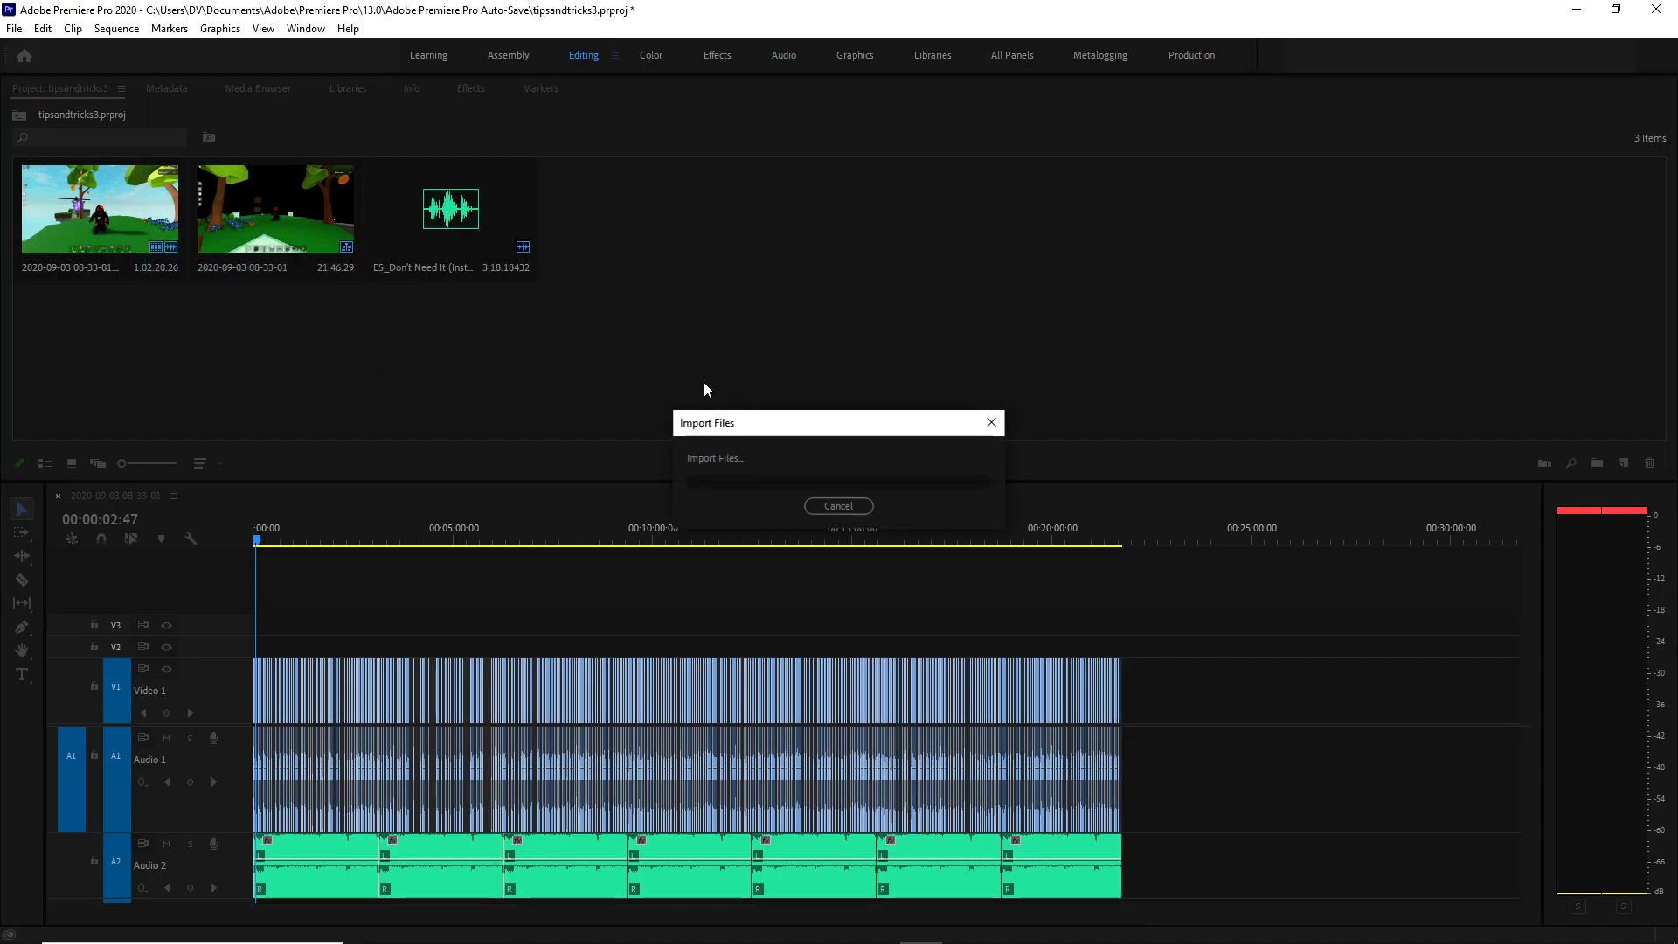
drag(640, 278, 318, 647)
drag(1515, 908, 993, 932)
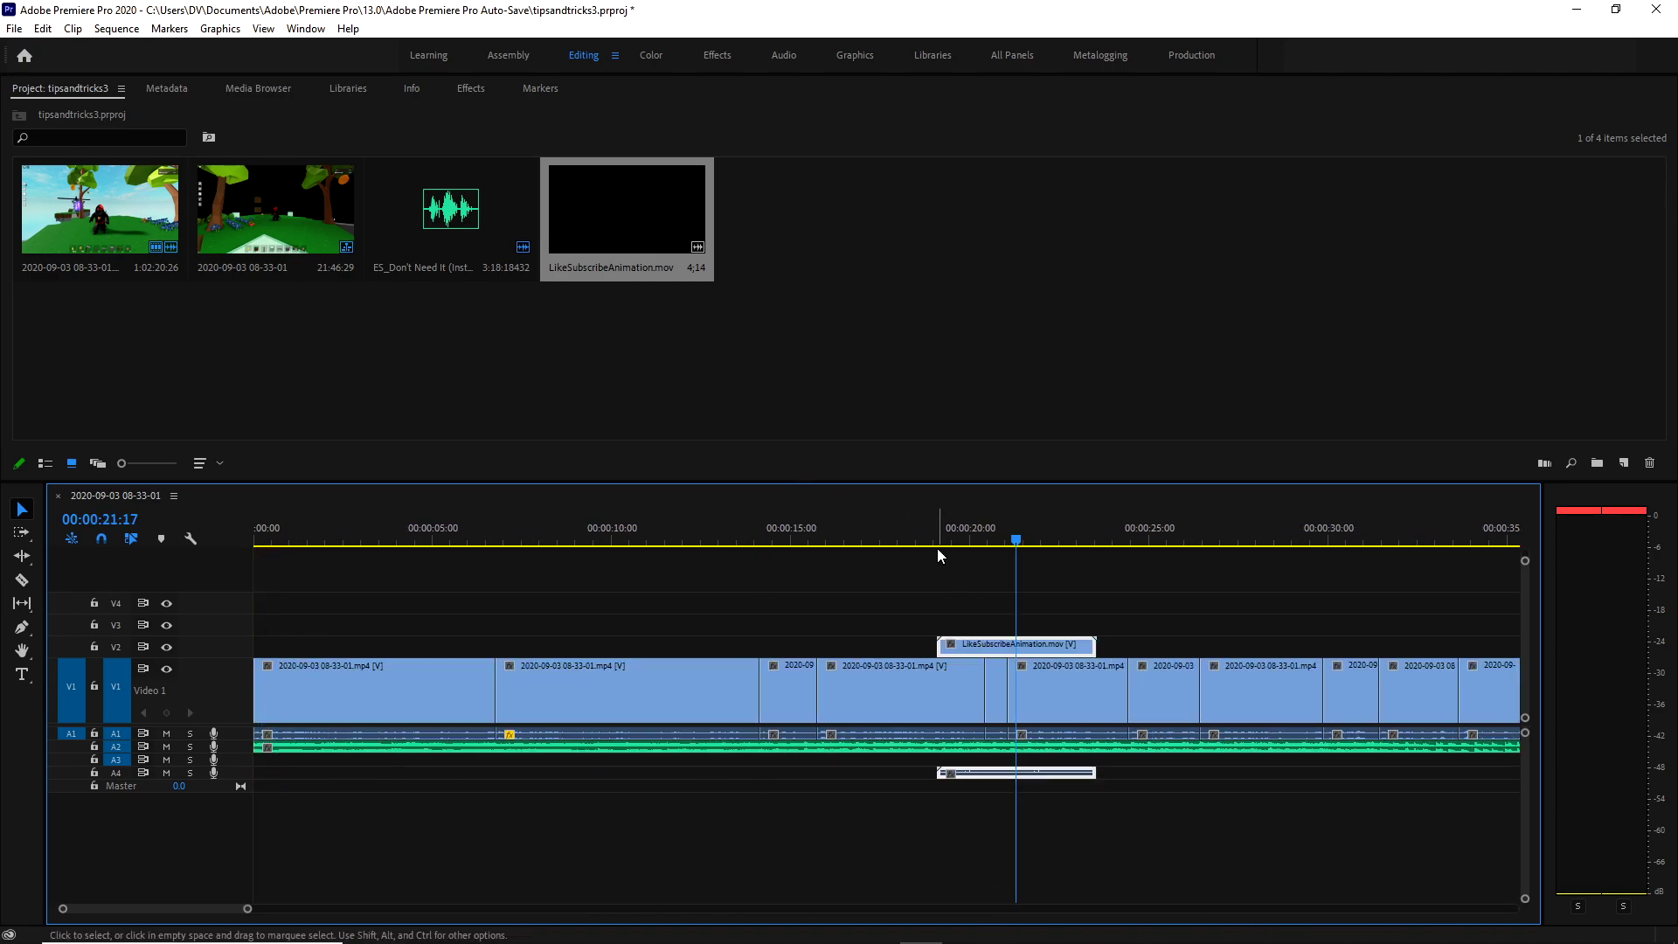
Play the sequence from just before the LikeSubscribeAnimation.mov clip to preview the overlay.
click(931, 533)
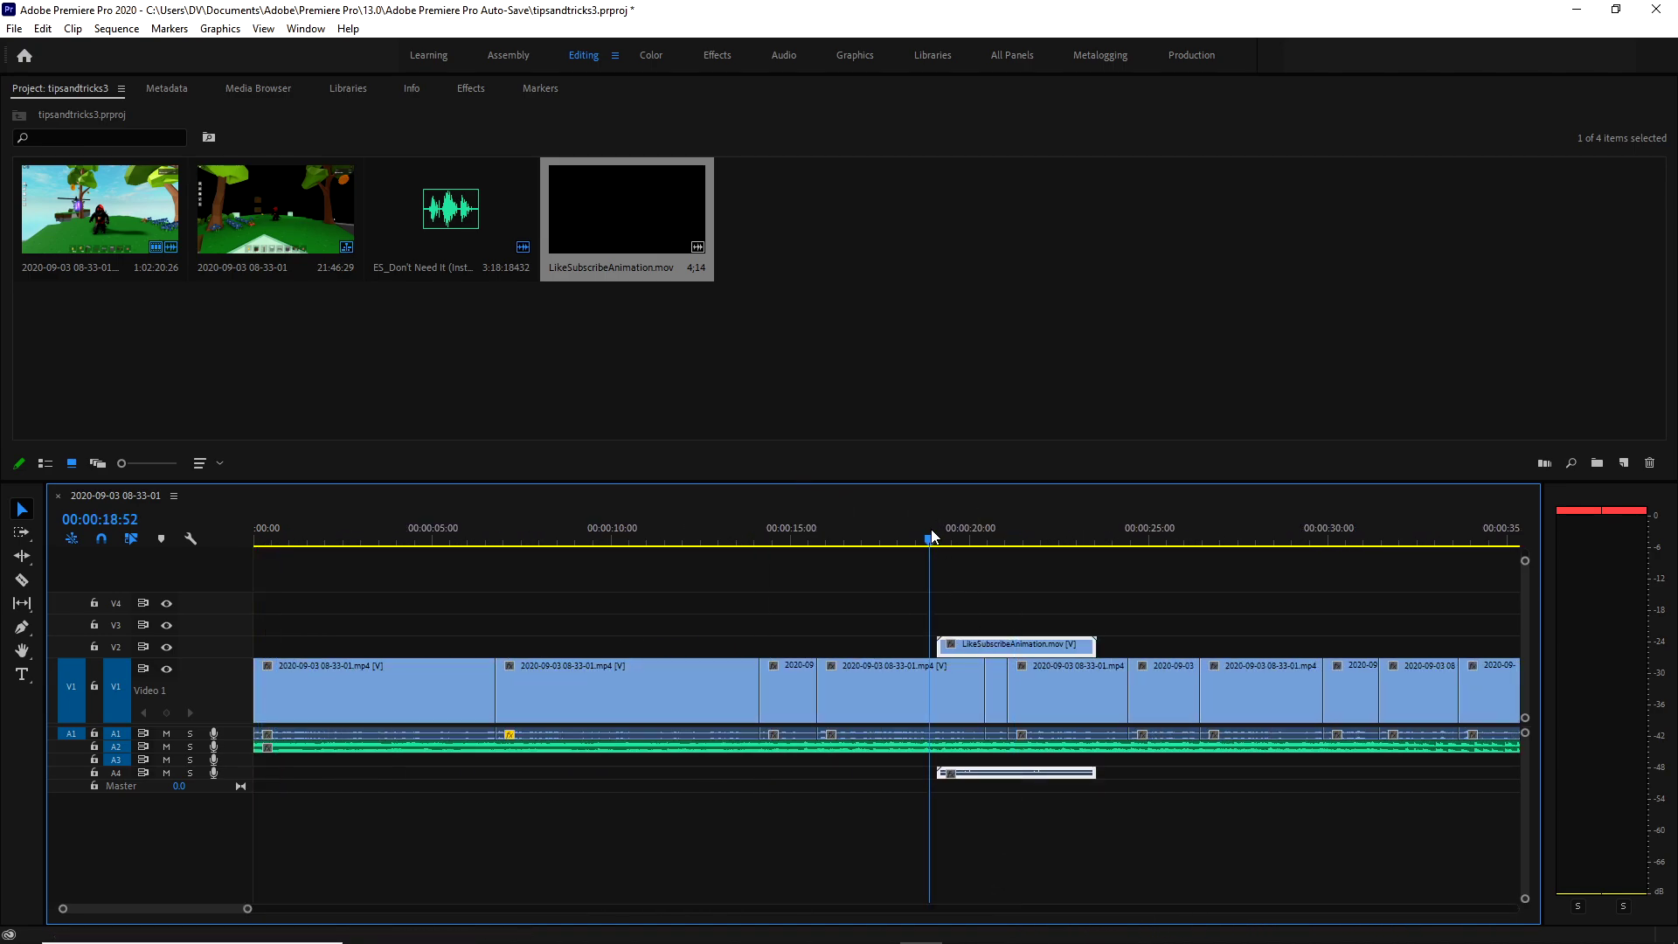
key(space)
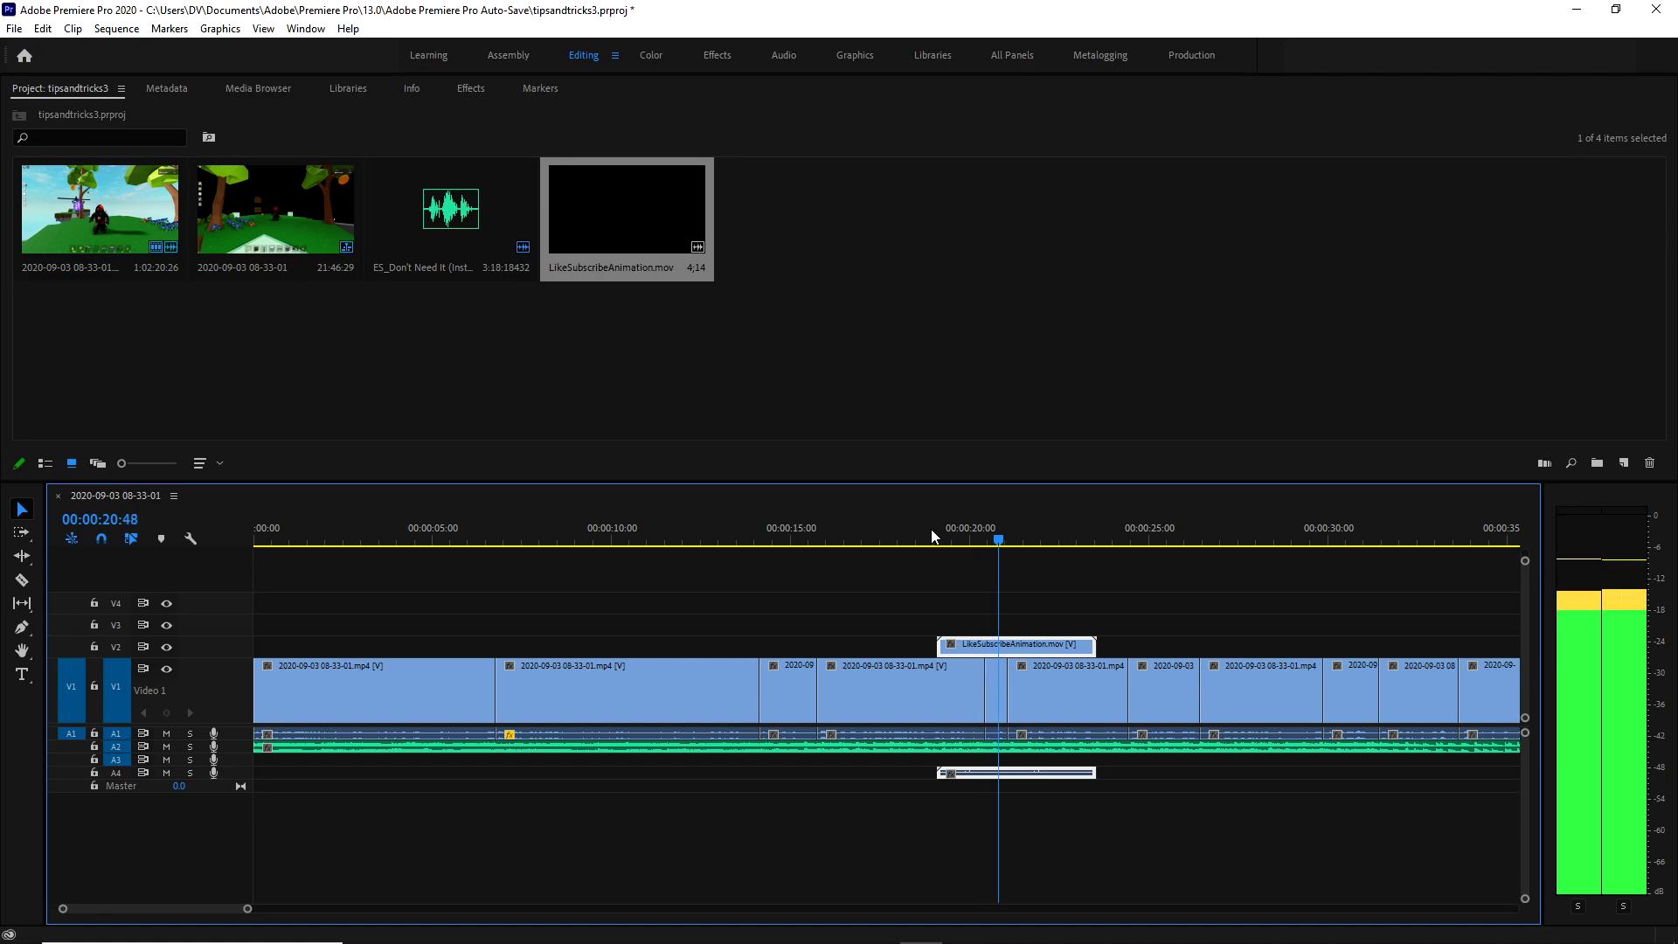
key(space)
click(1159, 639)
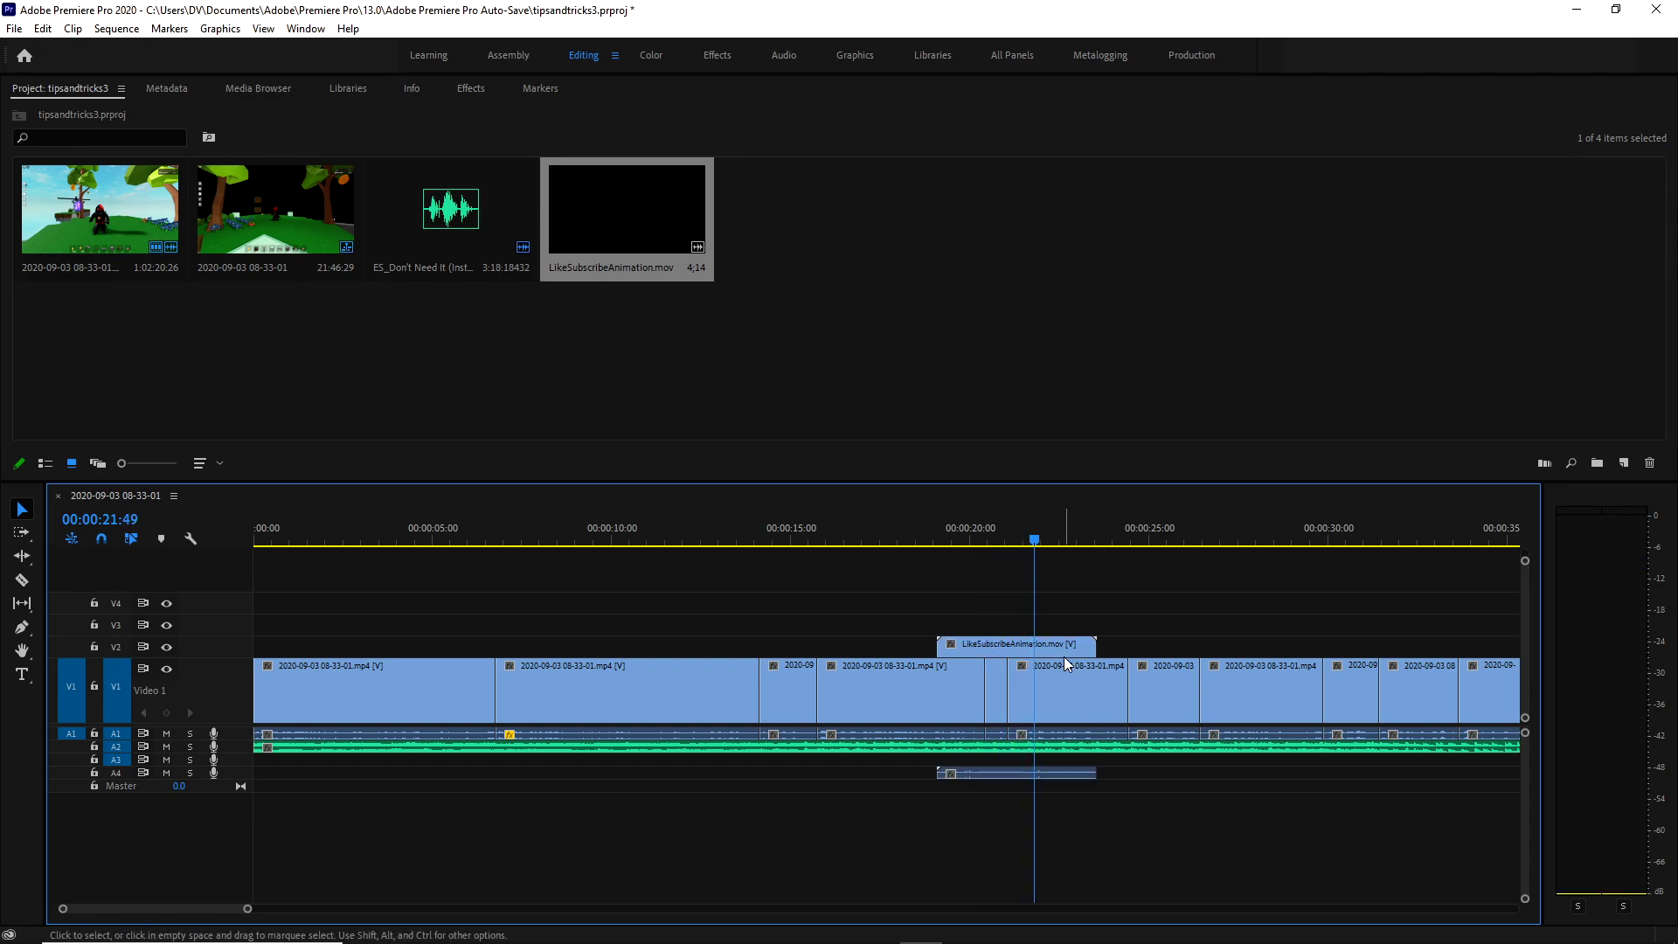
click(996, 651)
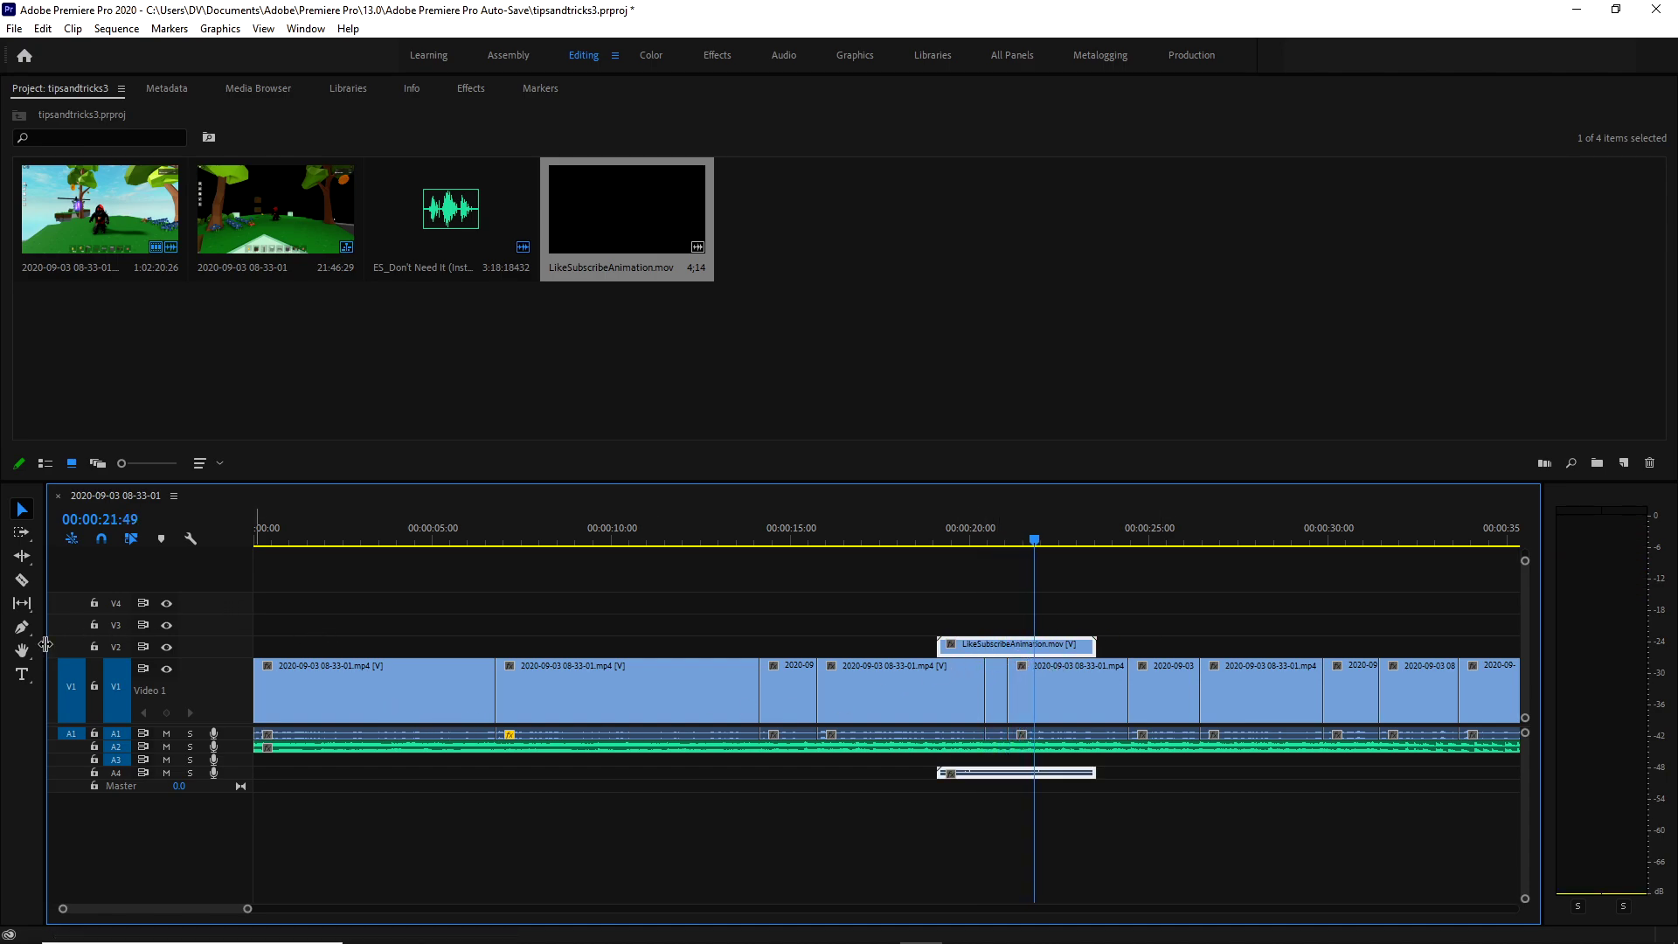
click(16, 602)
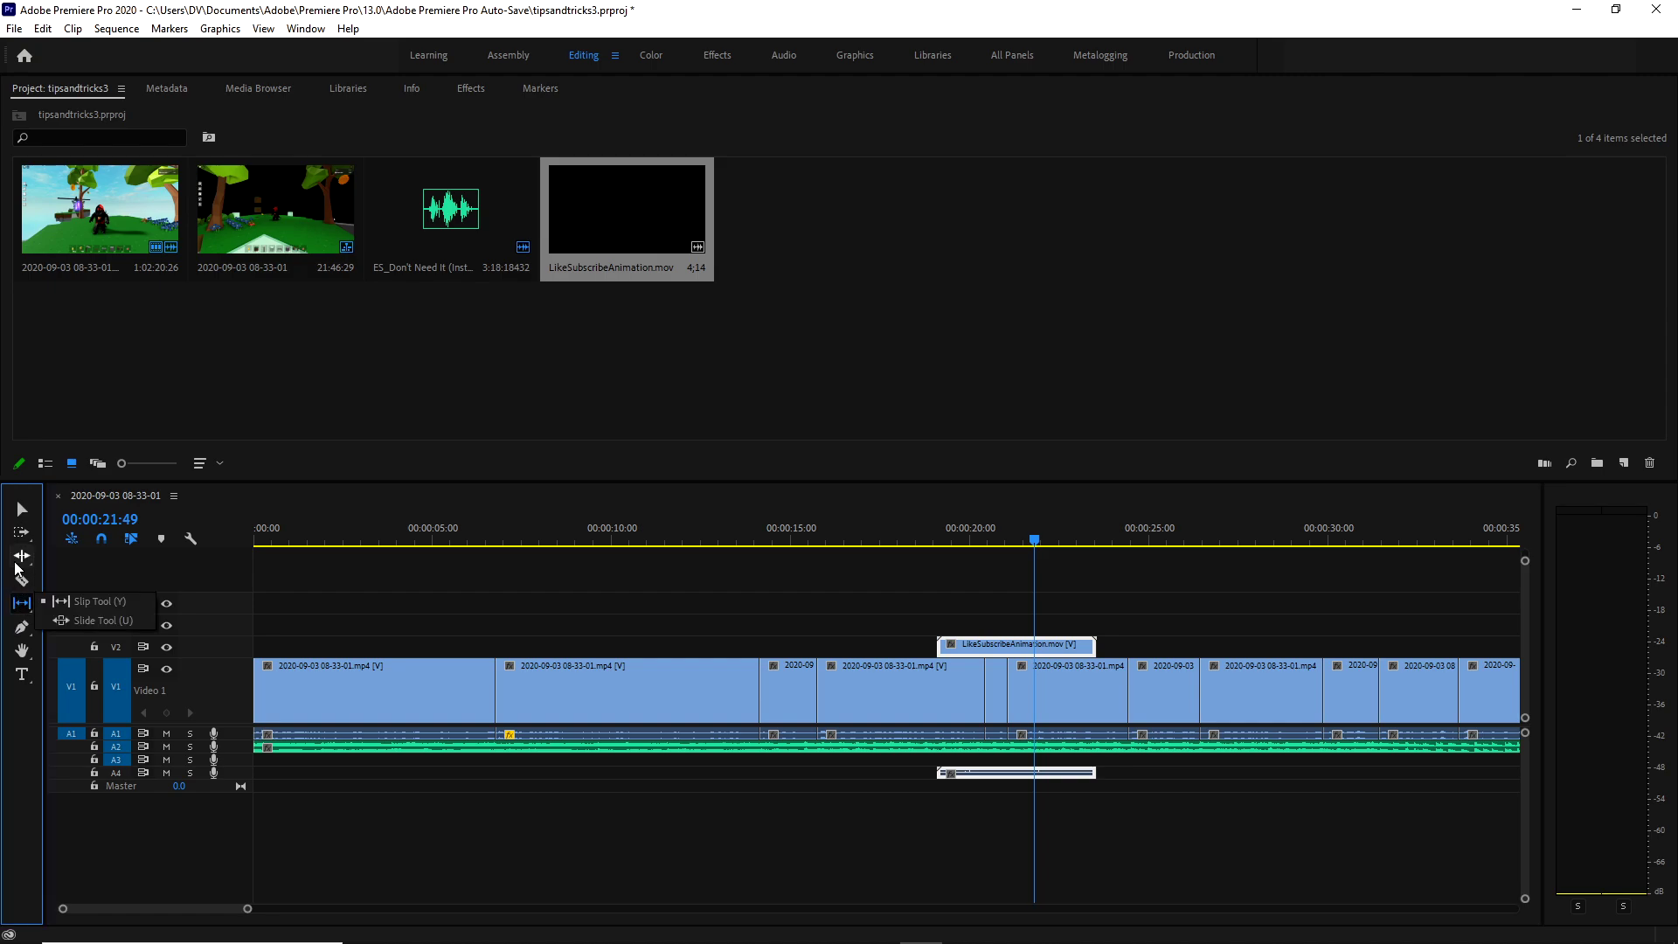
click(16, 559)
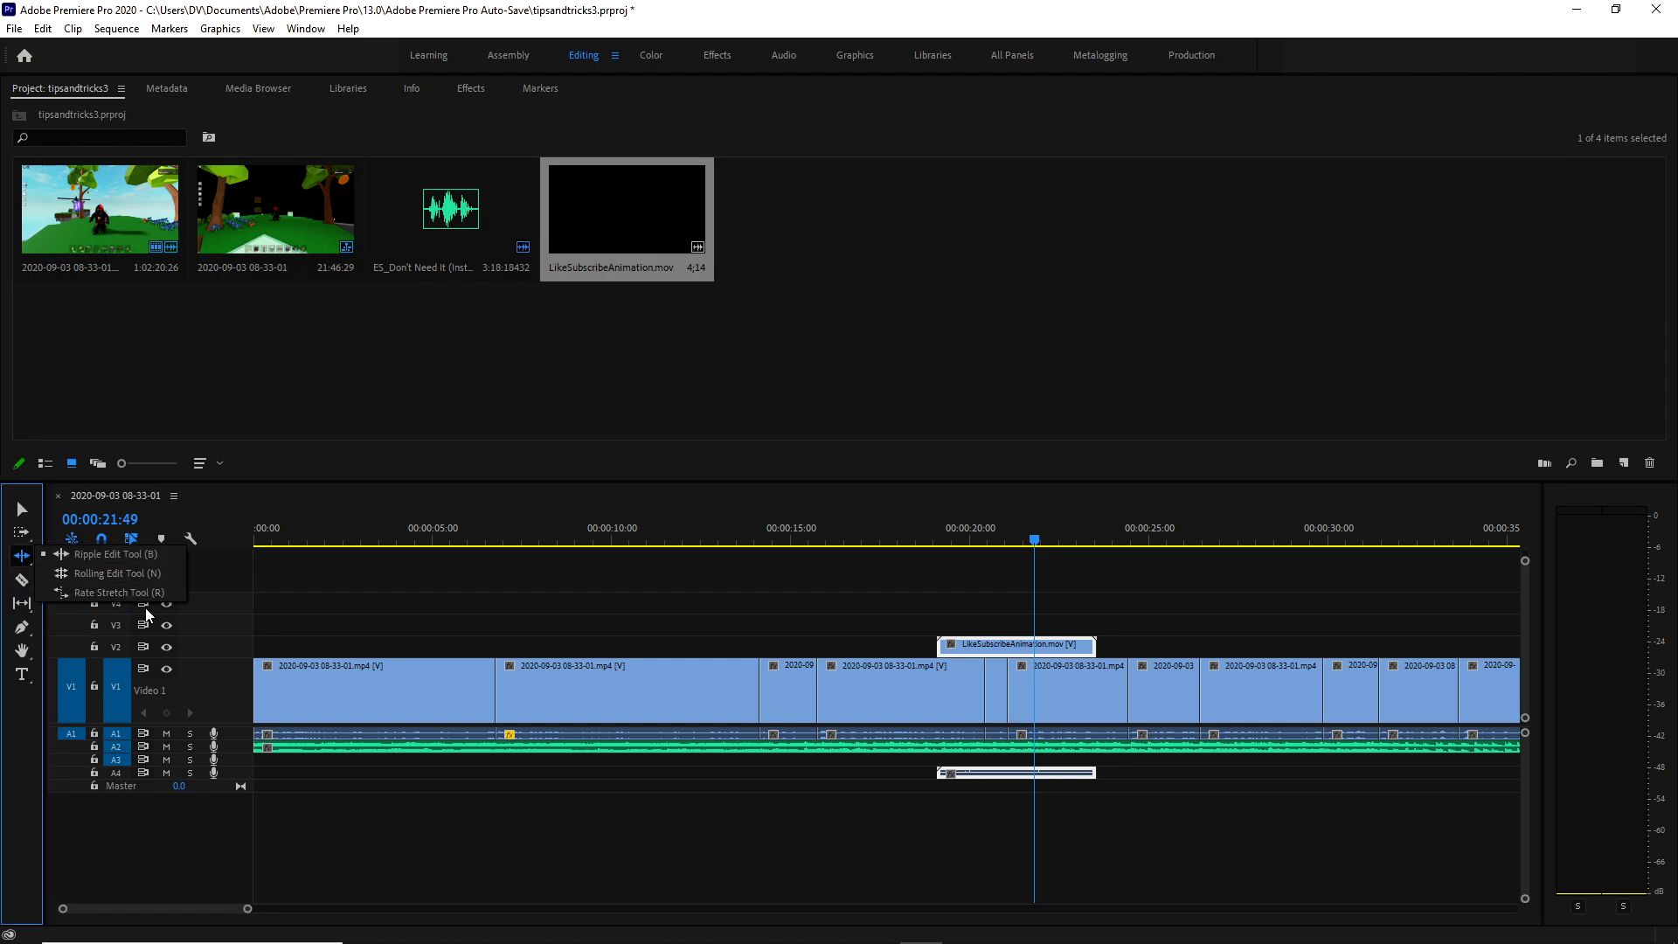
click(865, 601)
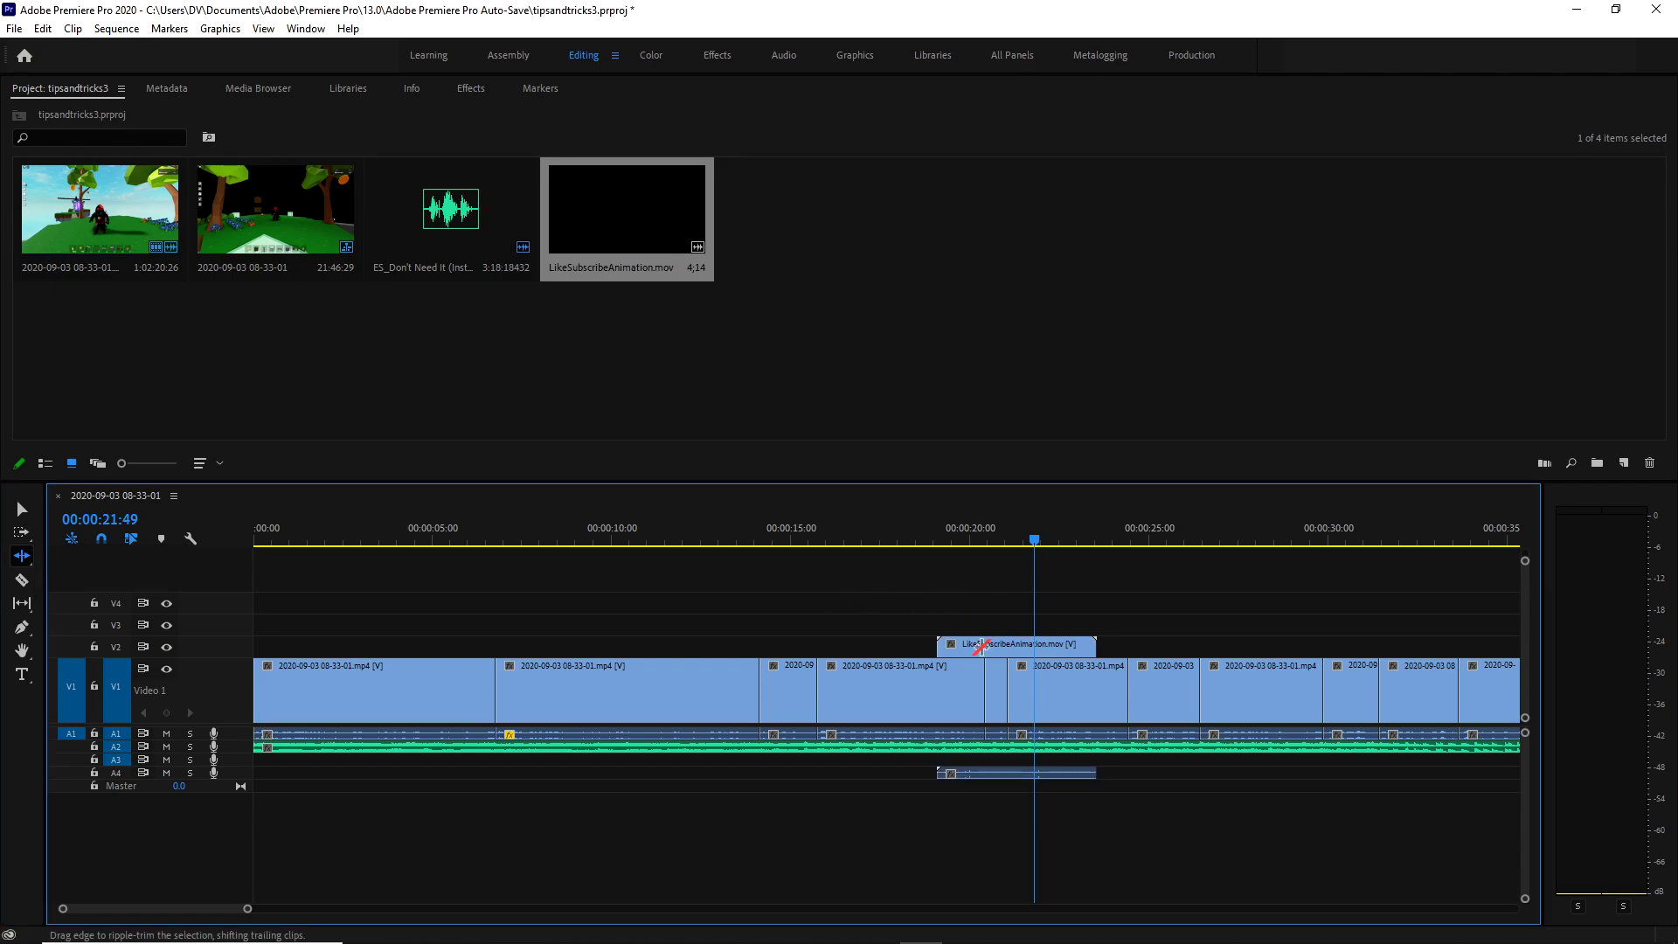
right_click(983, 647)
click(1078, 536)
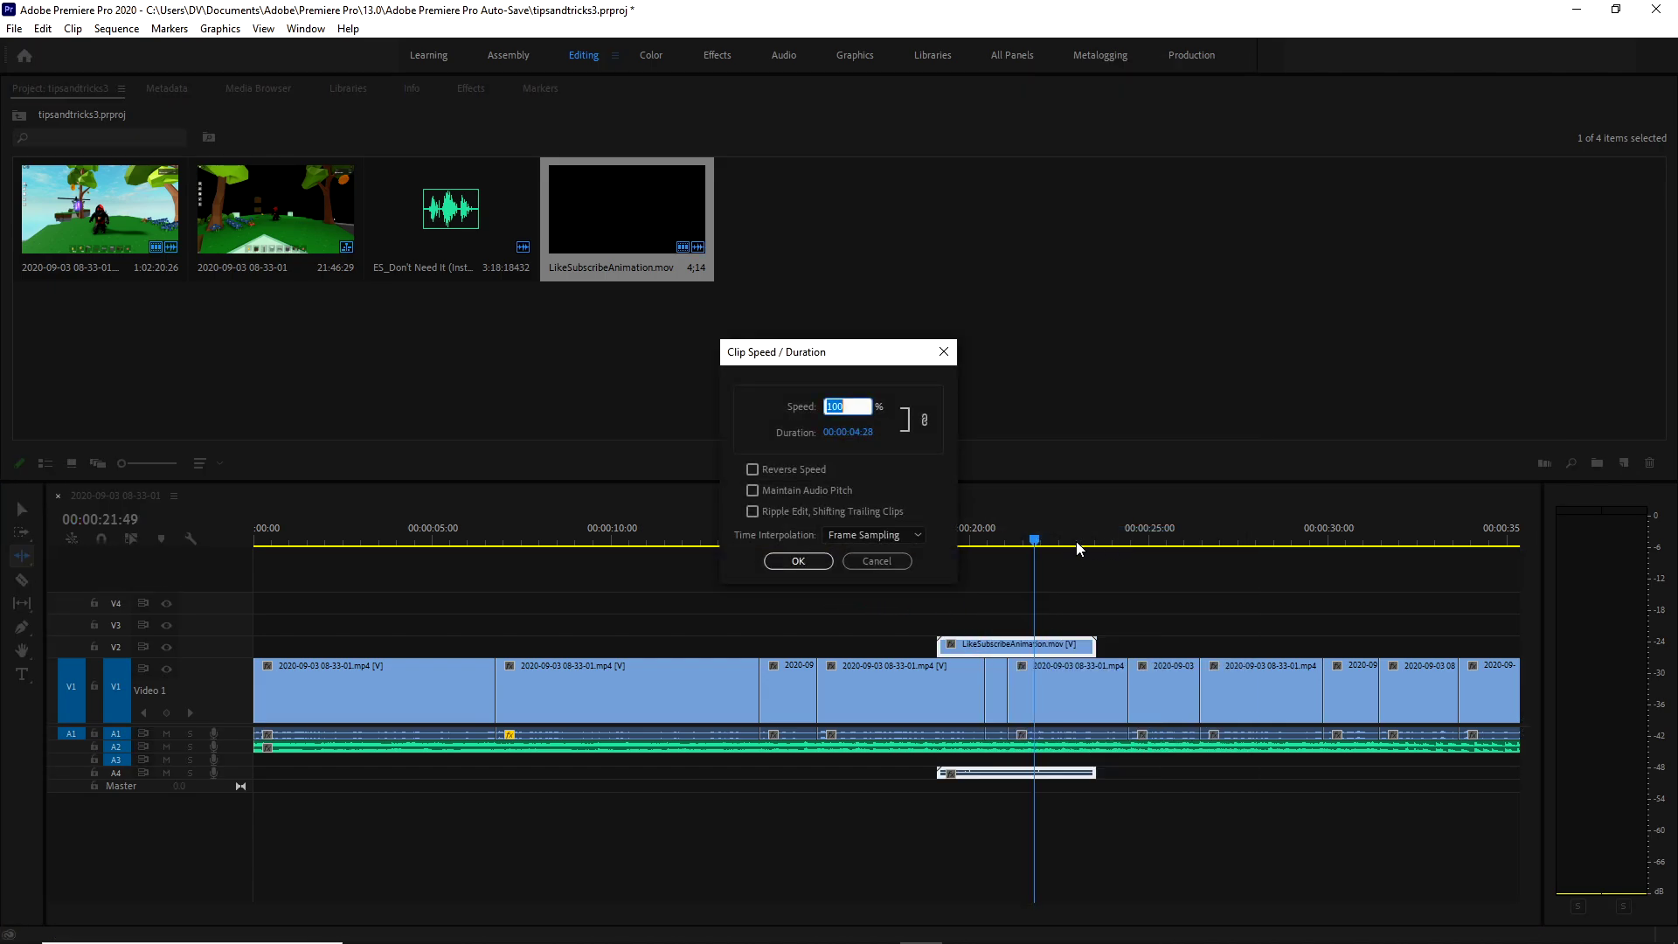
click(880, 559)
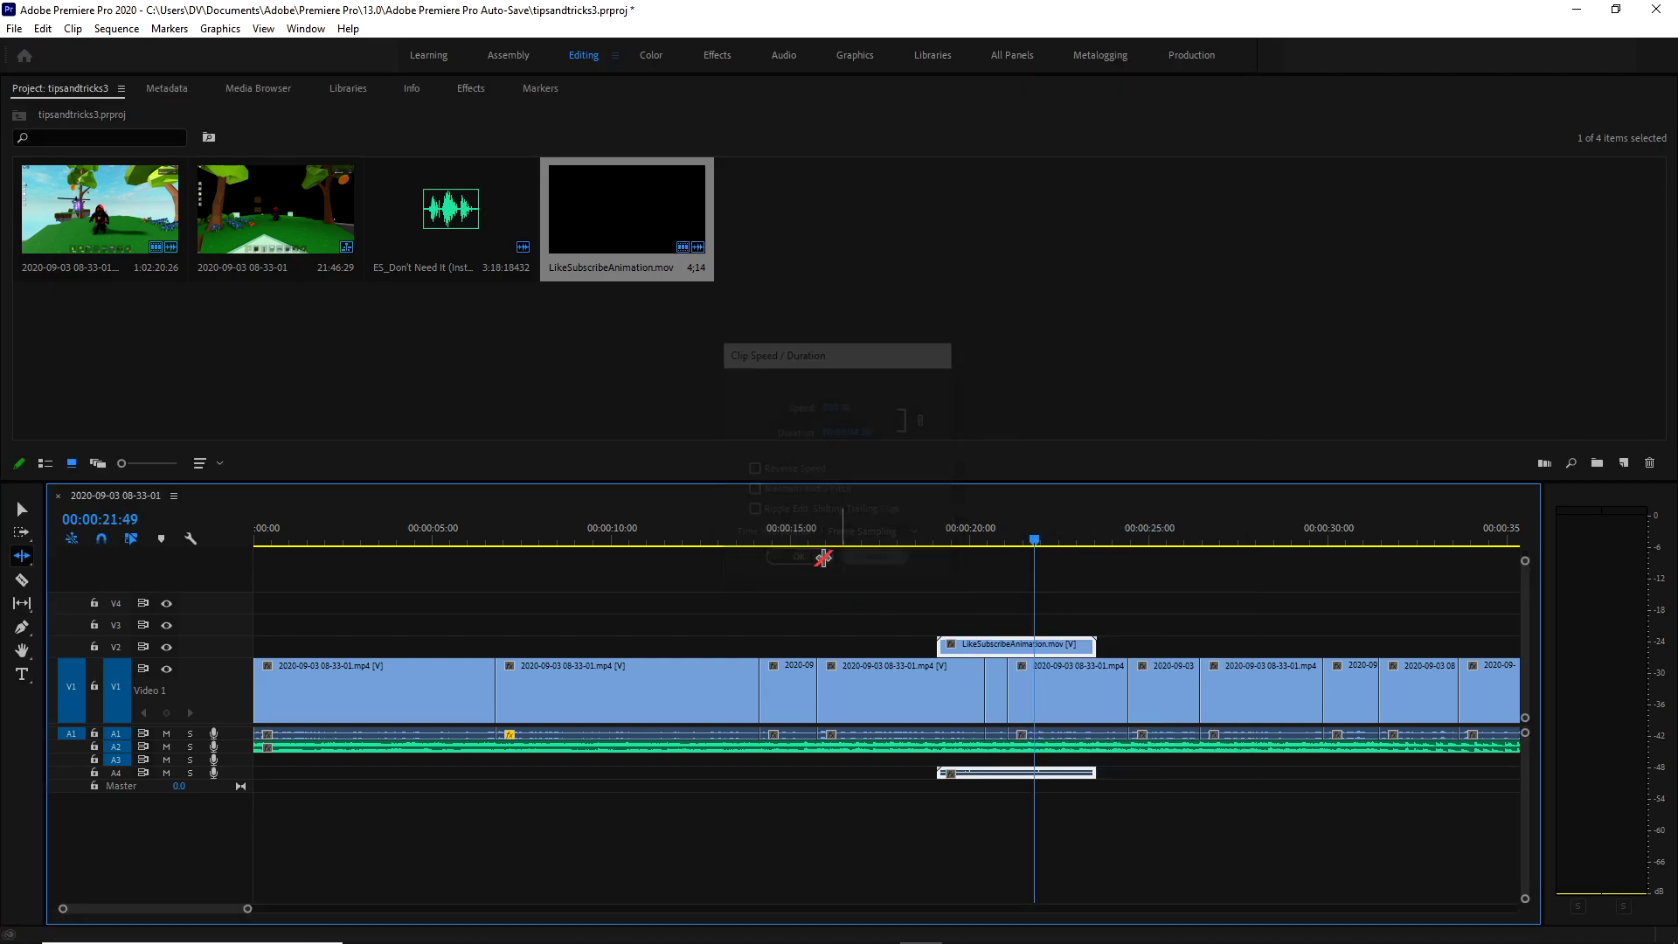
Try speeding up the animation clip with the Rate Stretch tool so it ends at about 21 seconds, and preview it.
click(29, 561)
click(109, 592)
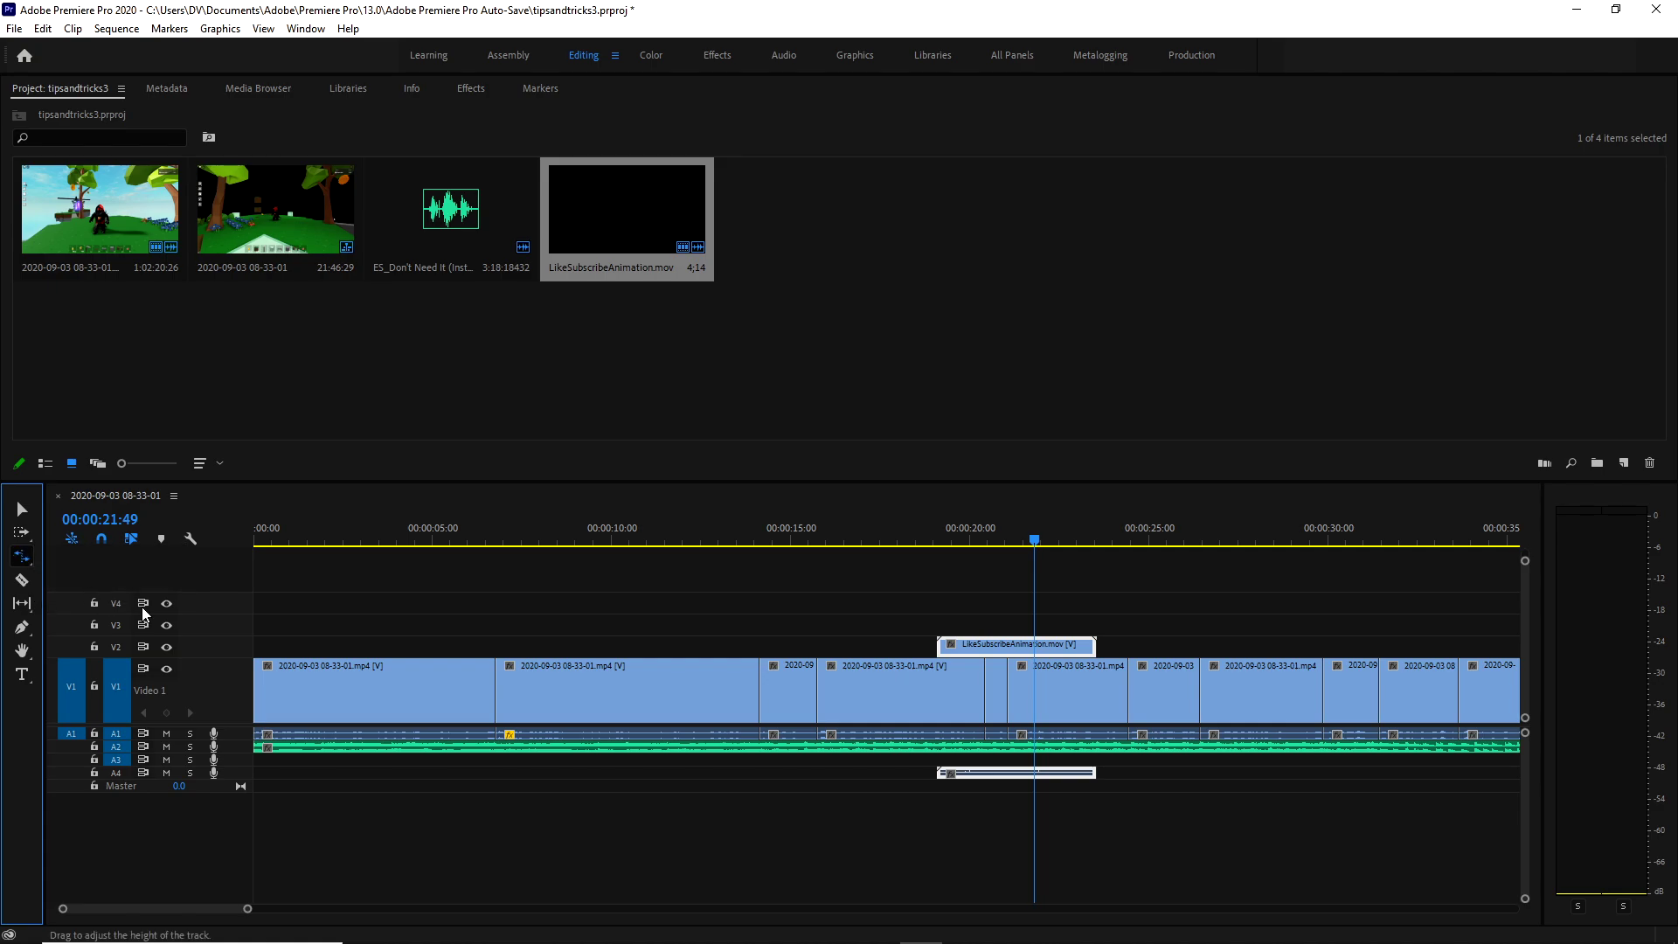
click(1098, 650)
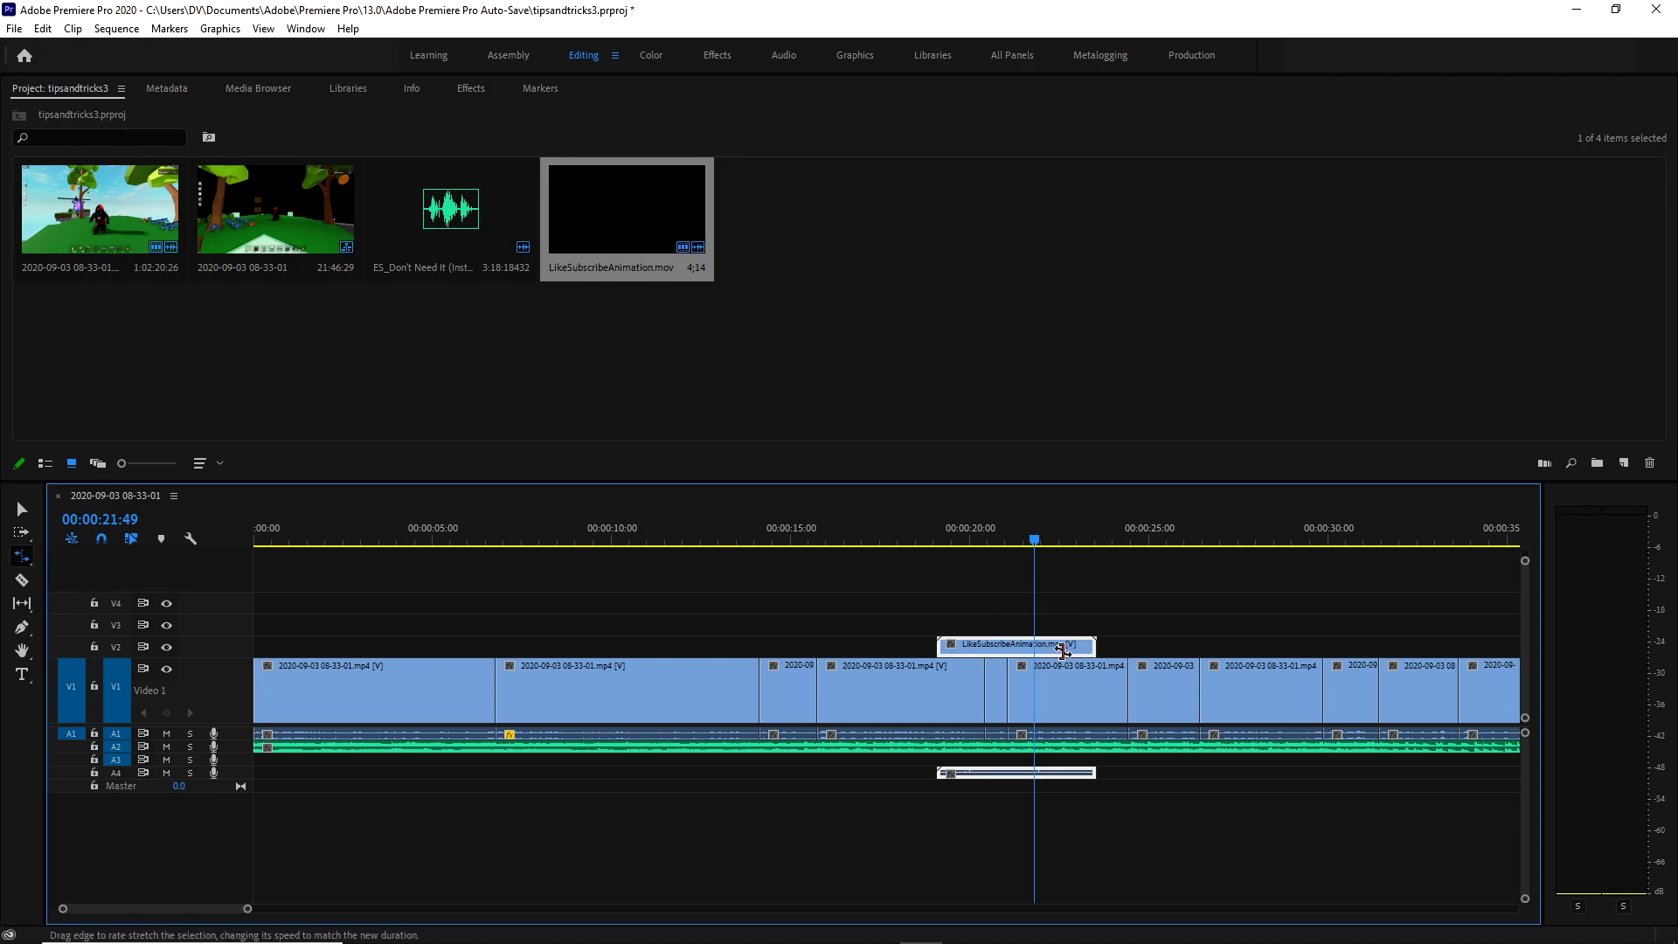
drag(1101, 644, 1014, 646)
click(928, 521)
key(space)
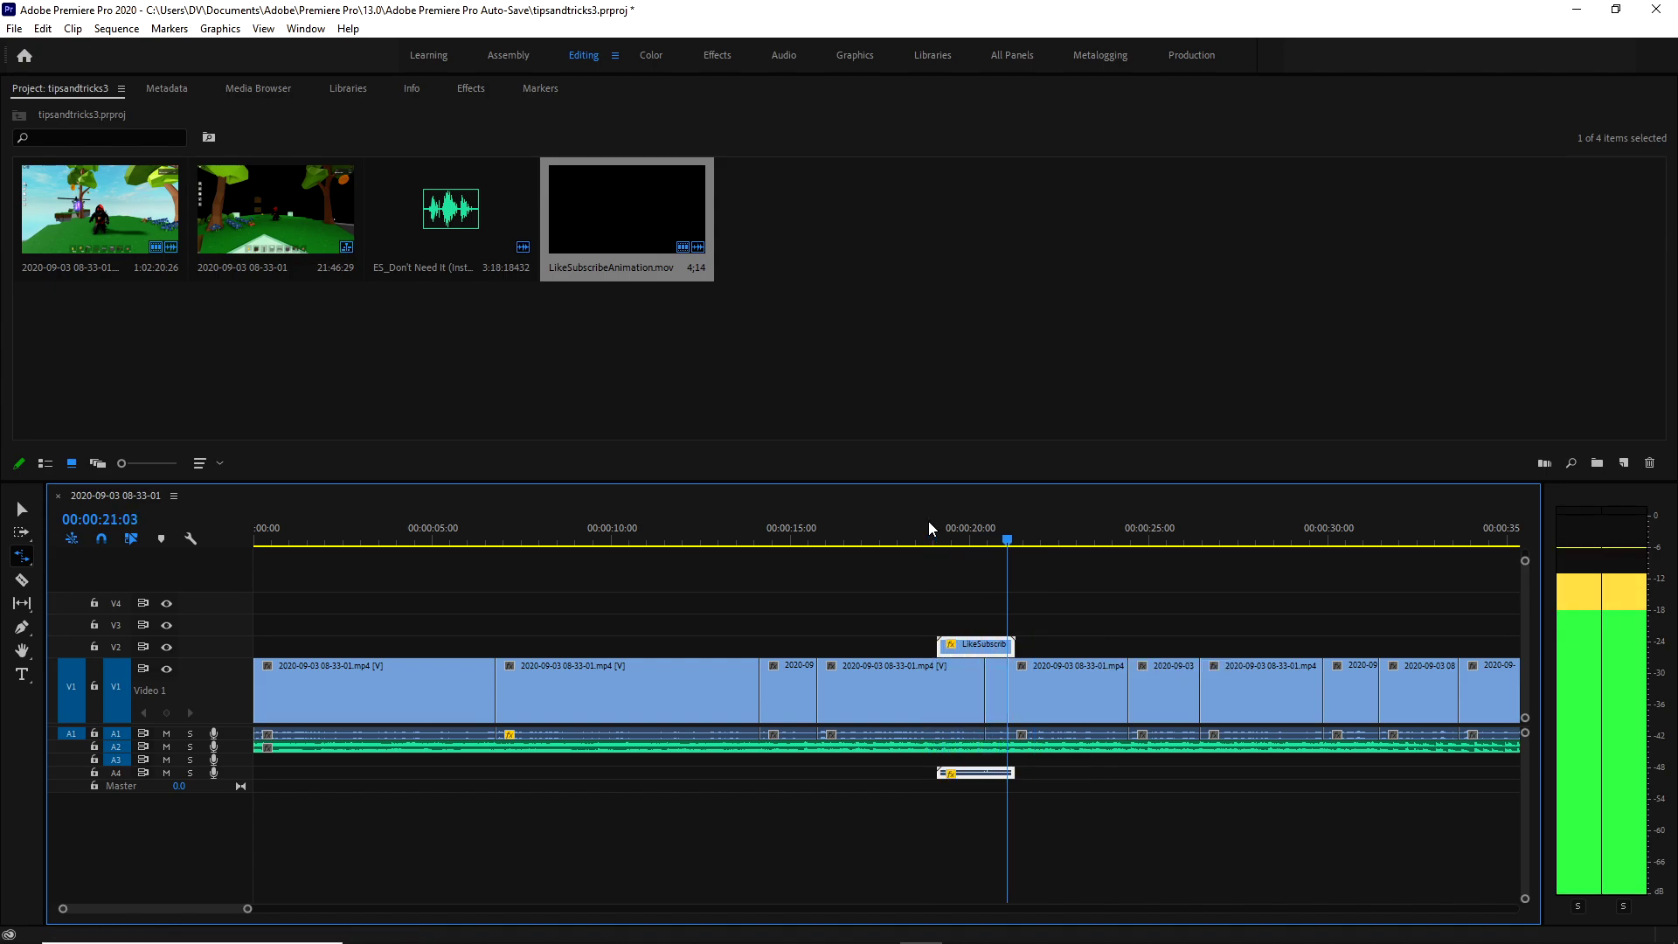
key(space)
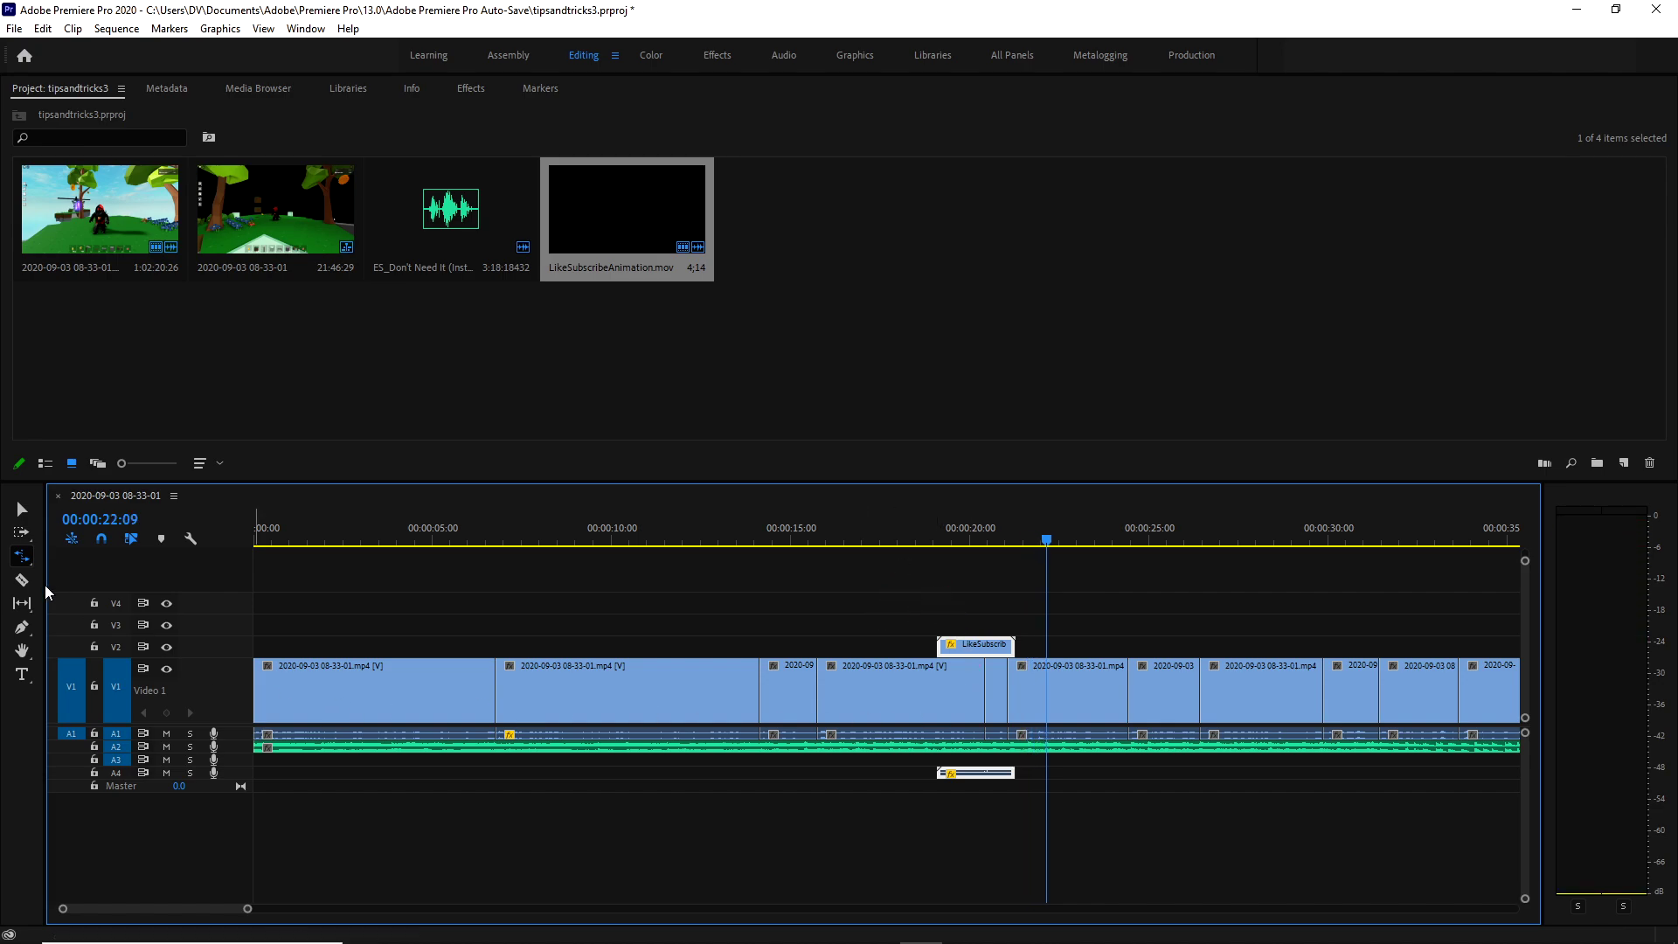
Restore the animation clip on V2 to its original speed and length with the Selection tool active.
click(17, 510)
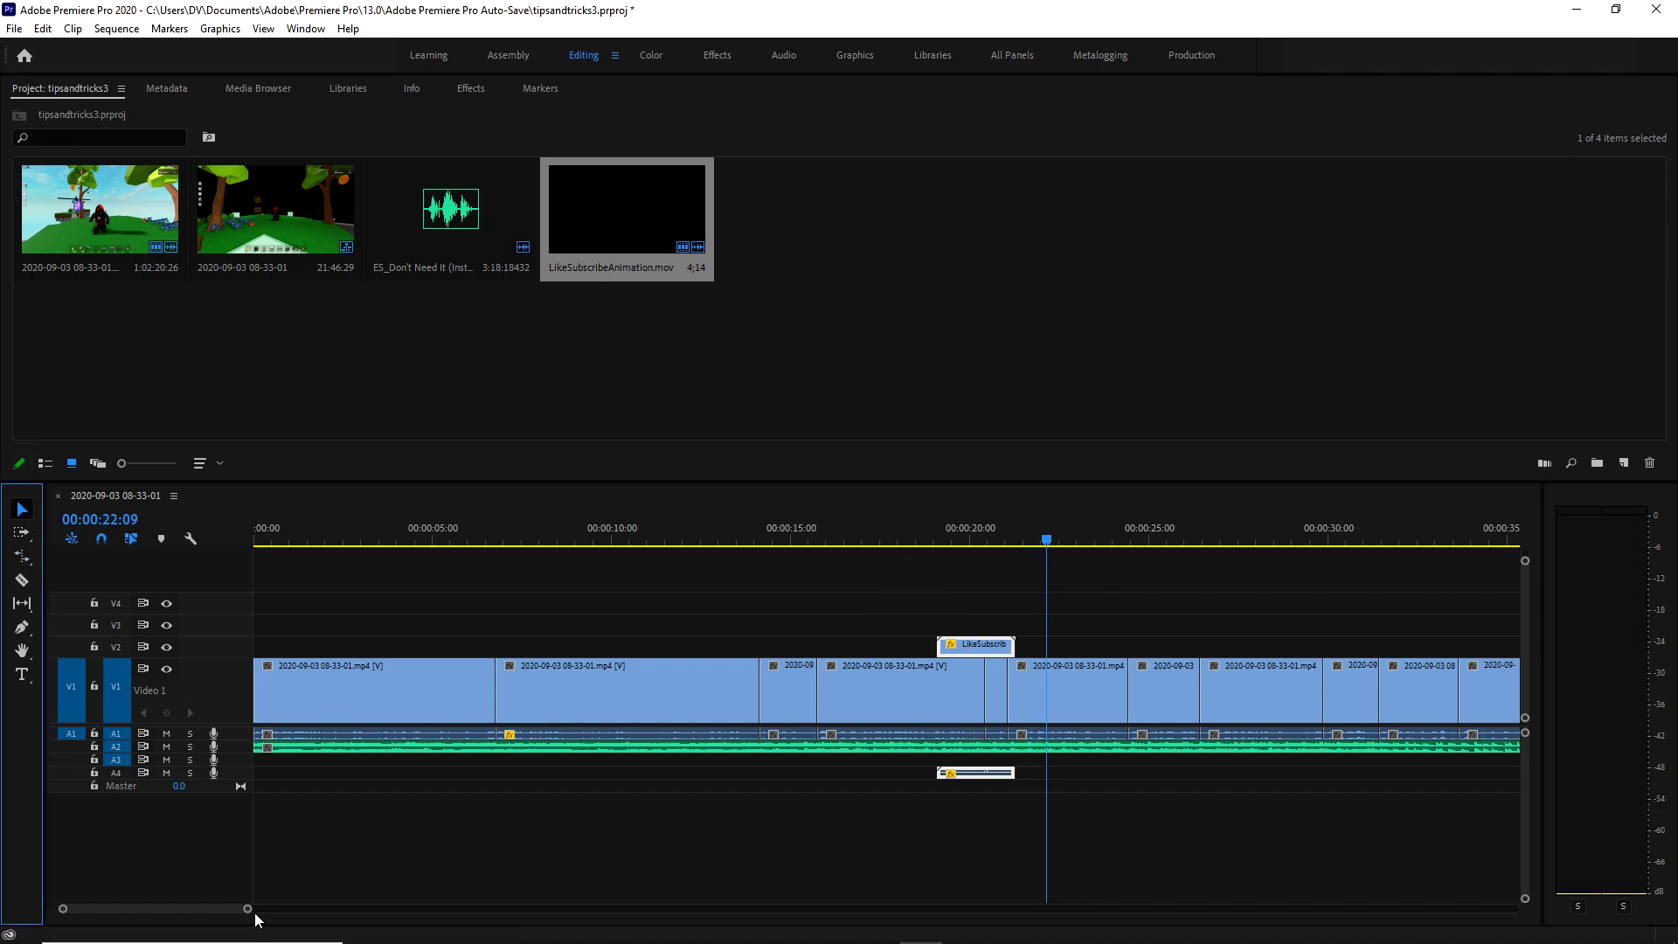
drag(249, 908, 344, 926)
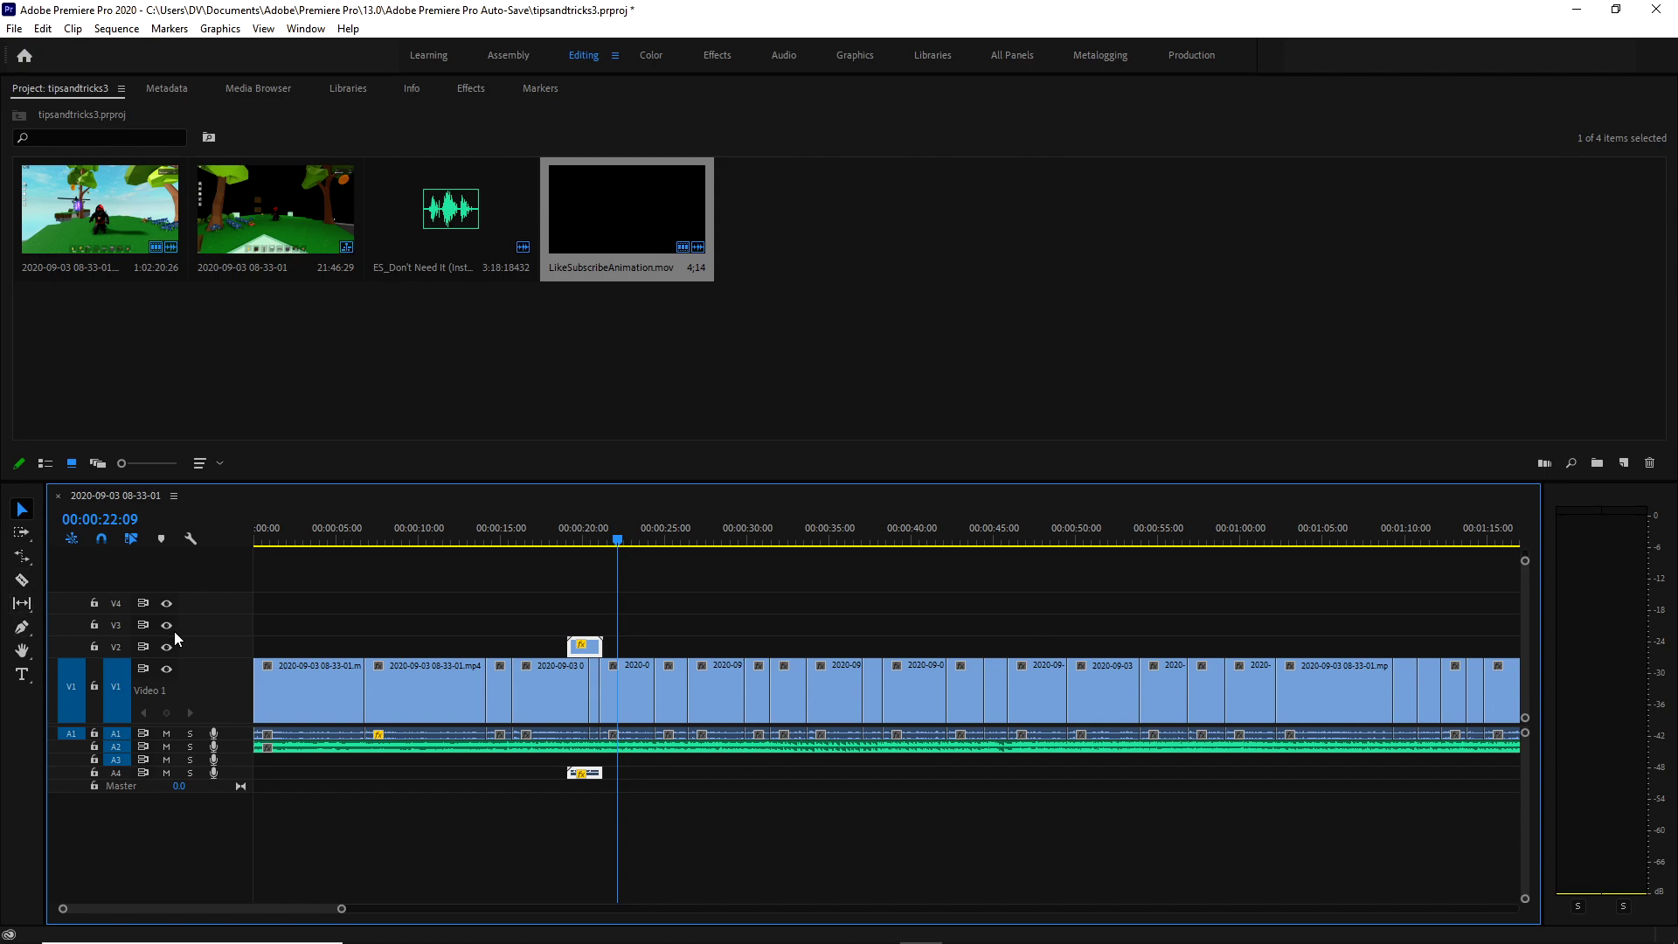
drag(603, 645, 681, 654)
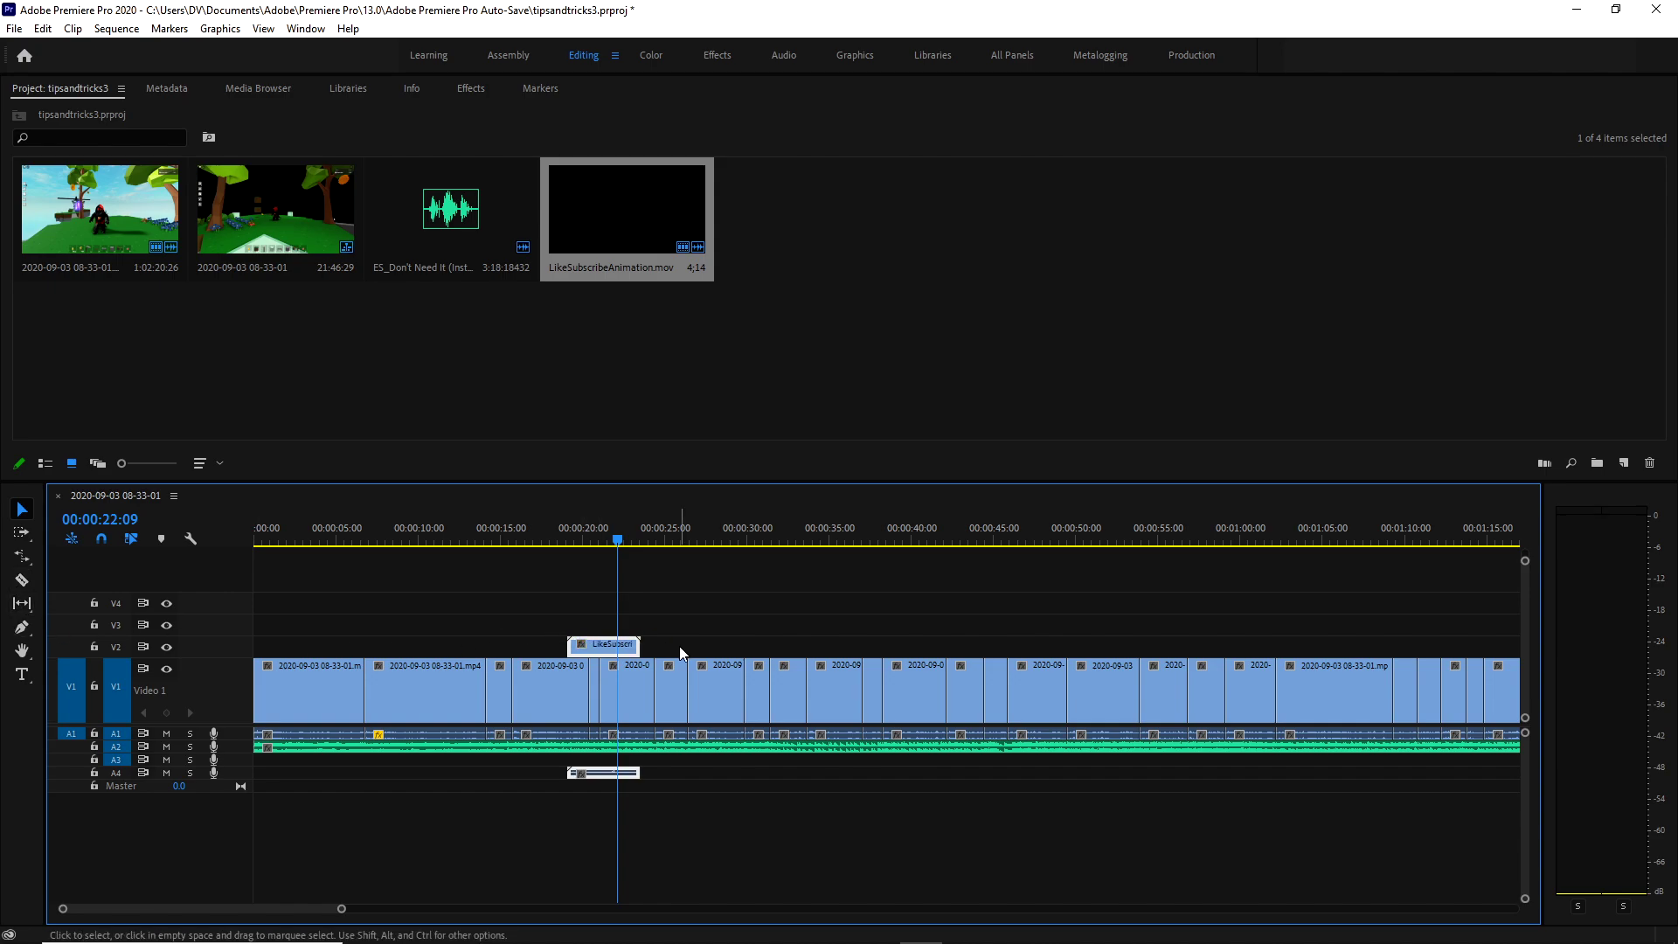
Try setting the animation clip's duration to 15 seconds through Speed/Duration, and undo the change.
right_click(600, 647)
click(526, 616)
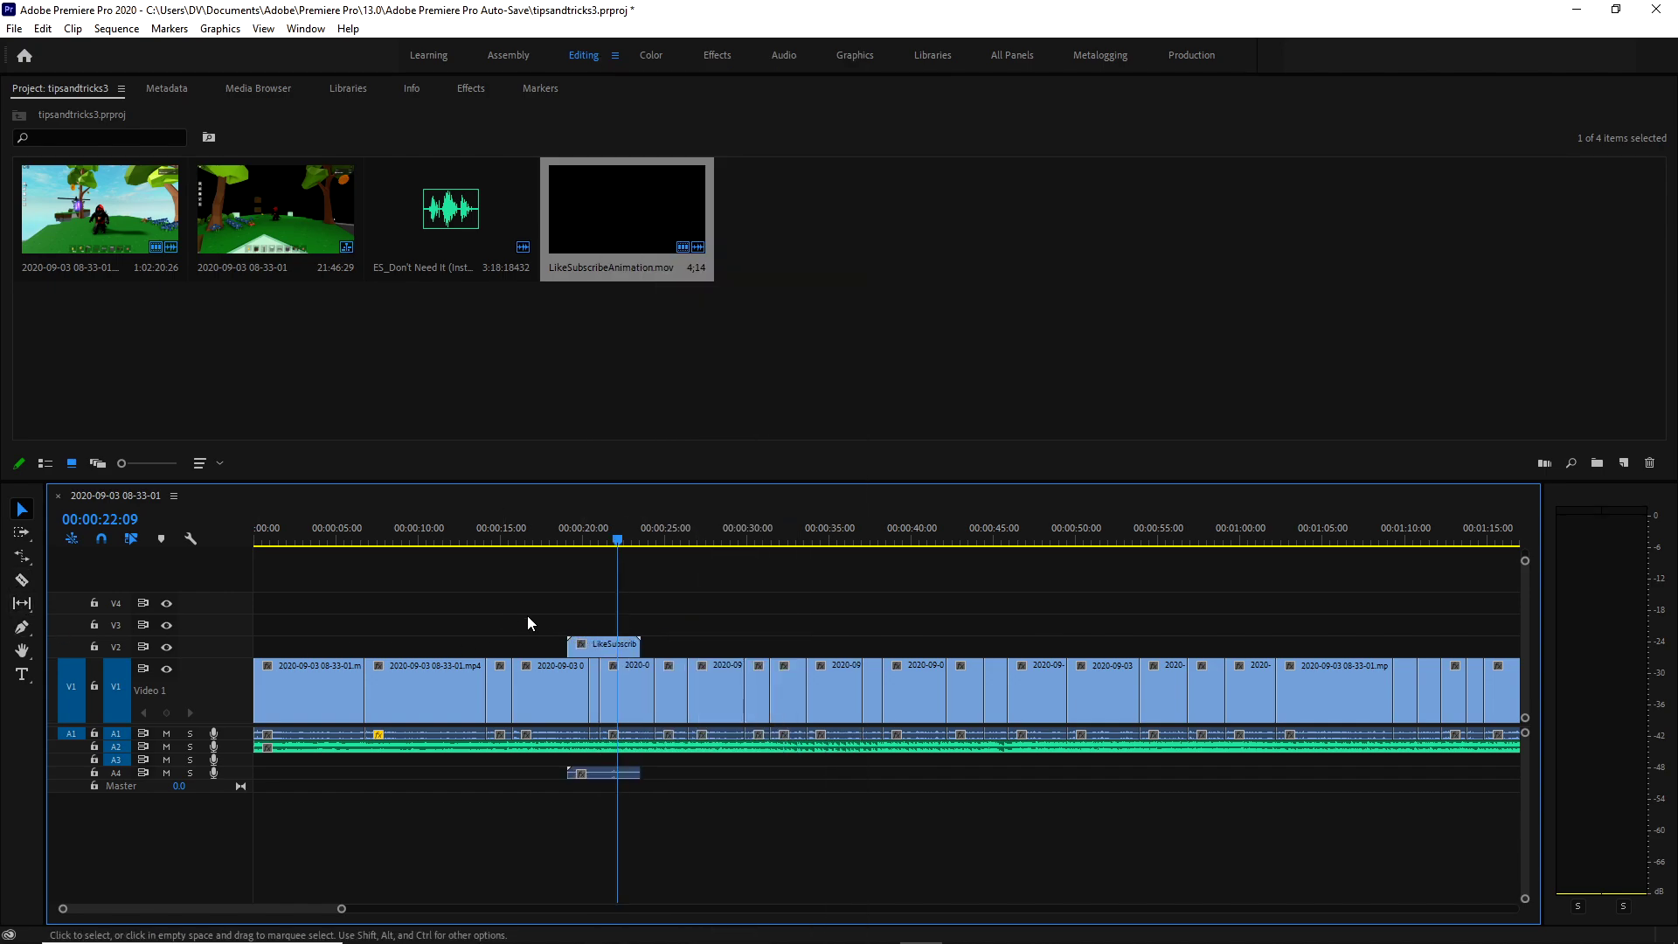
right_click(599, 649)
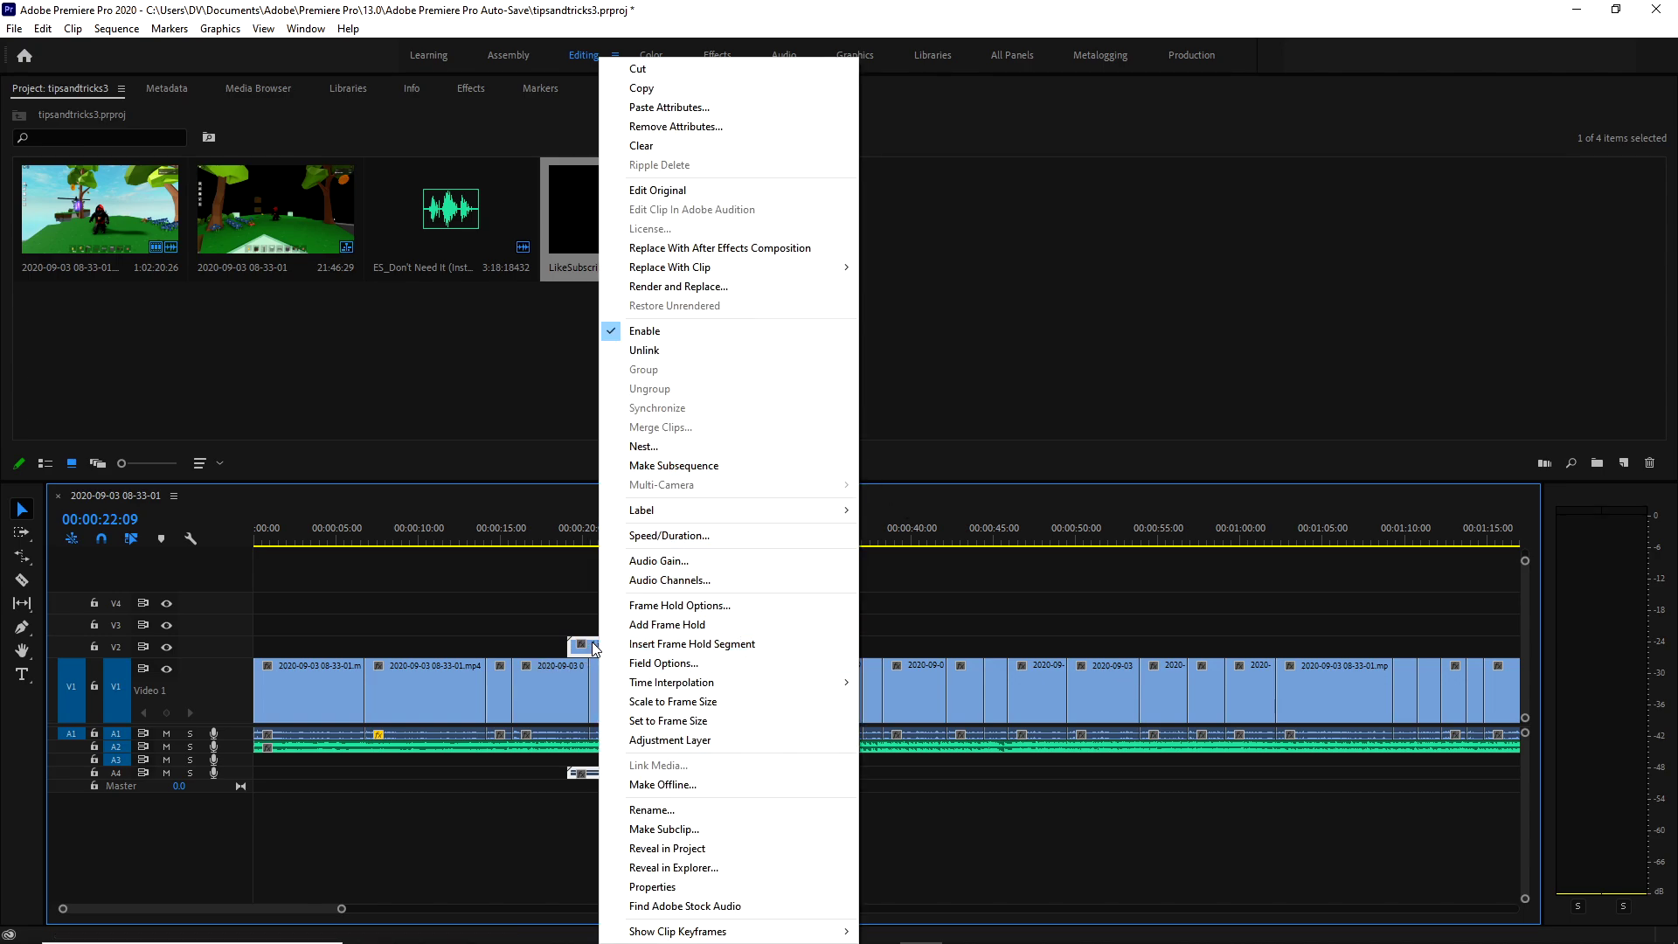
click(677, 535)
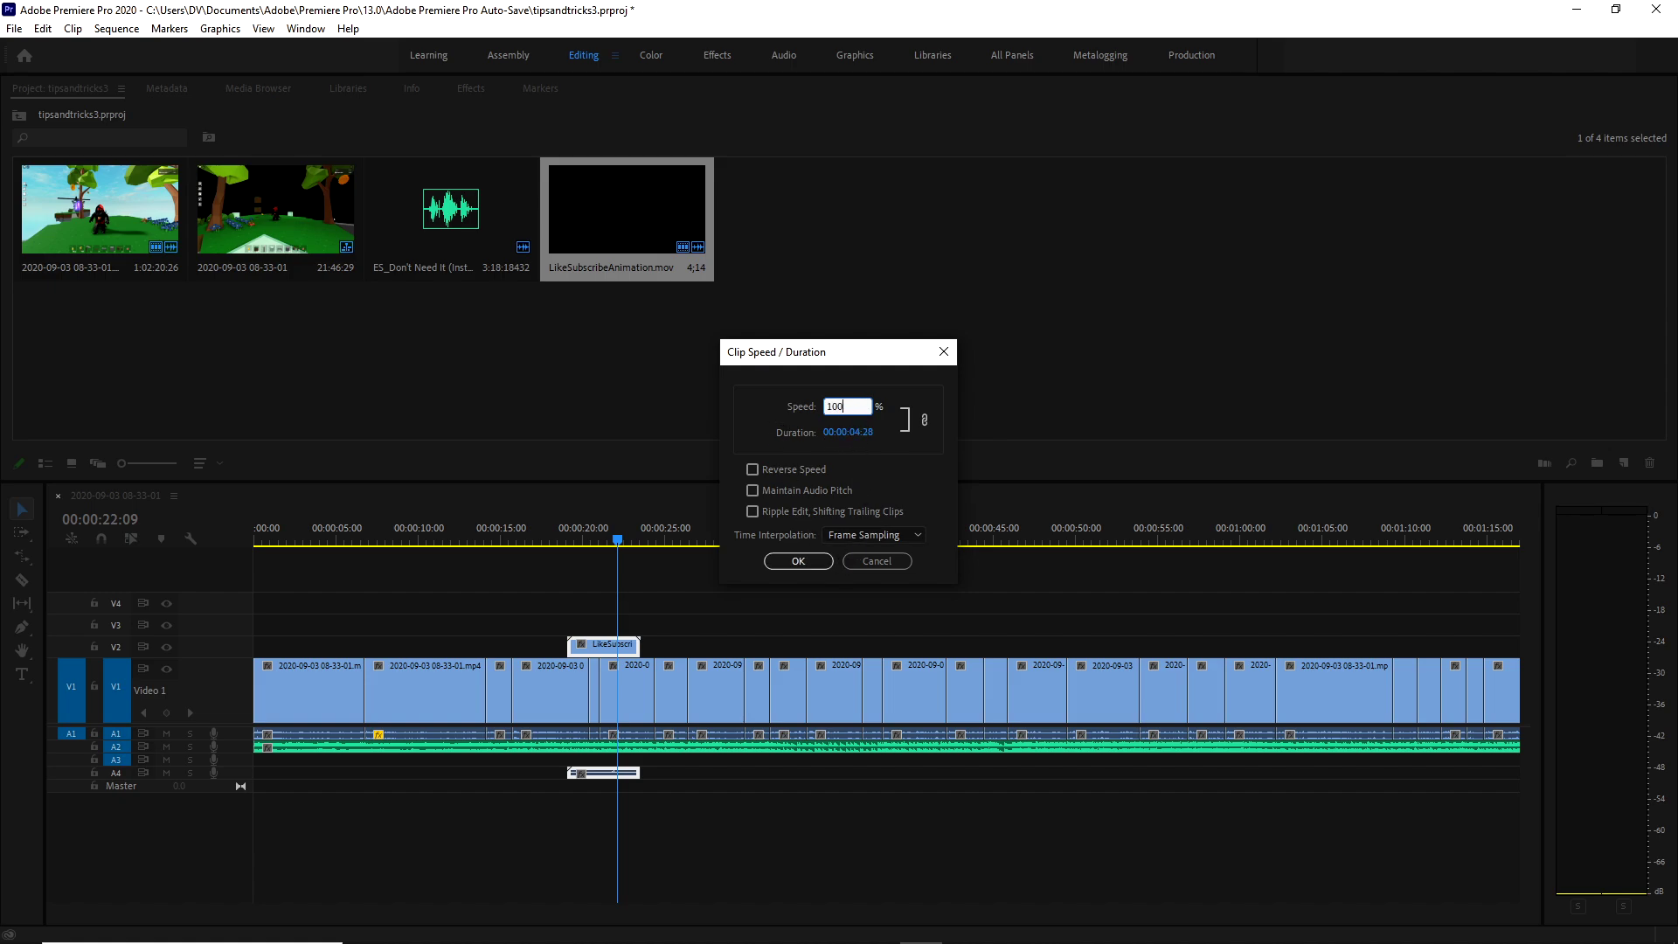
click(861, 439)
click(855, 427)
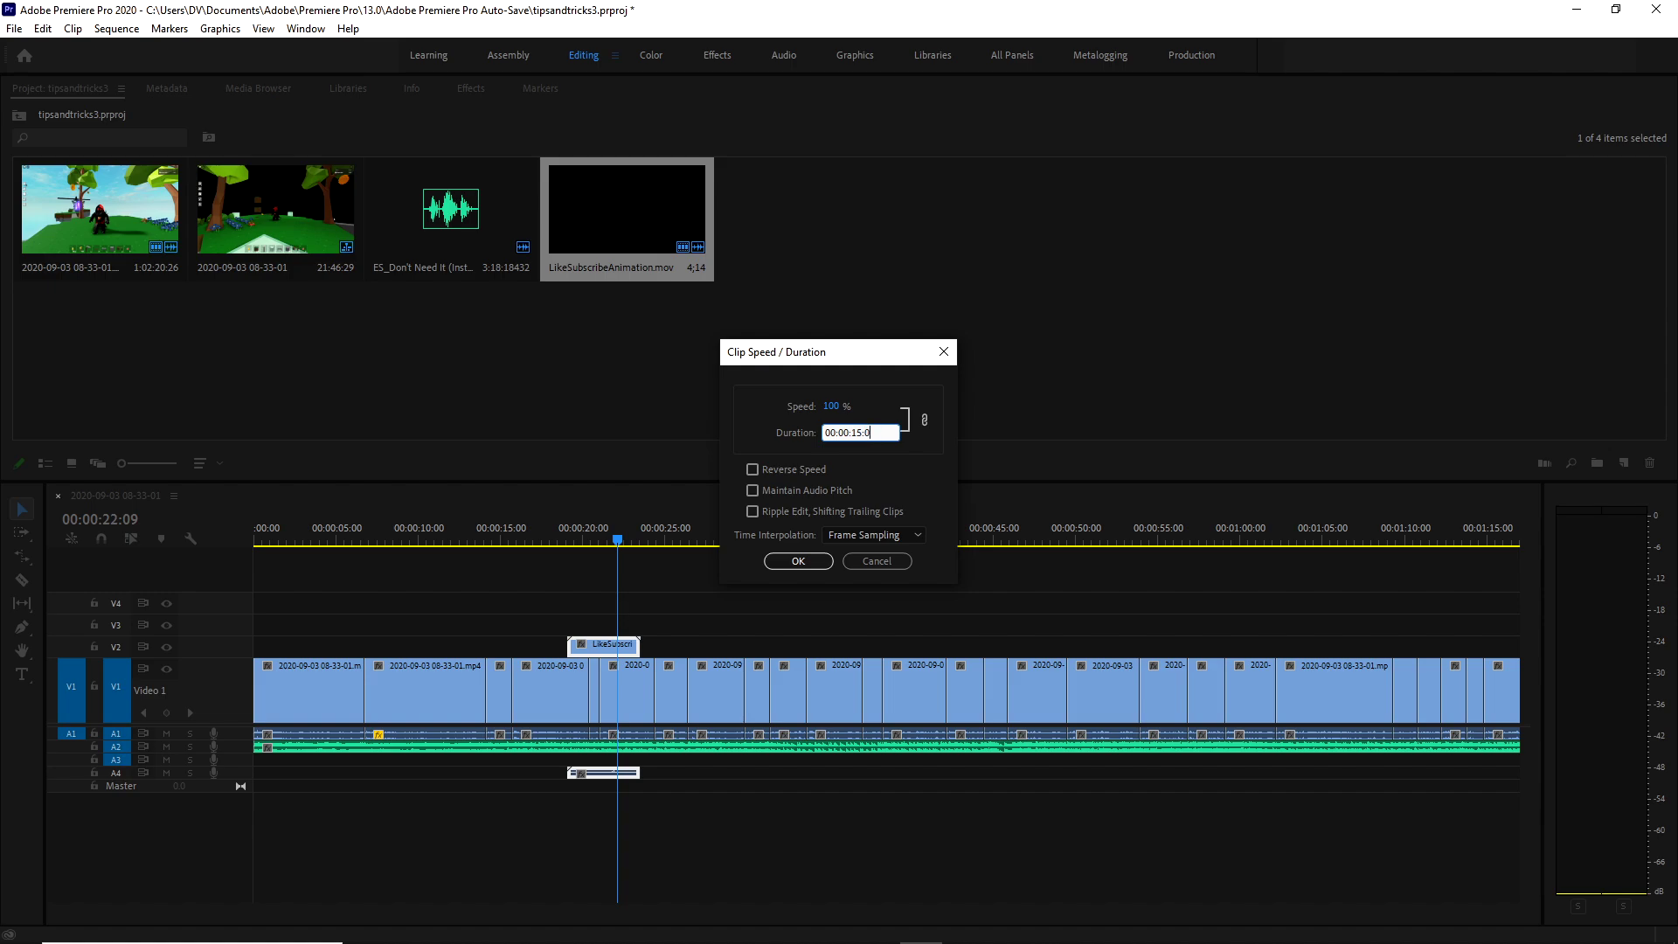
click(798, 561)
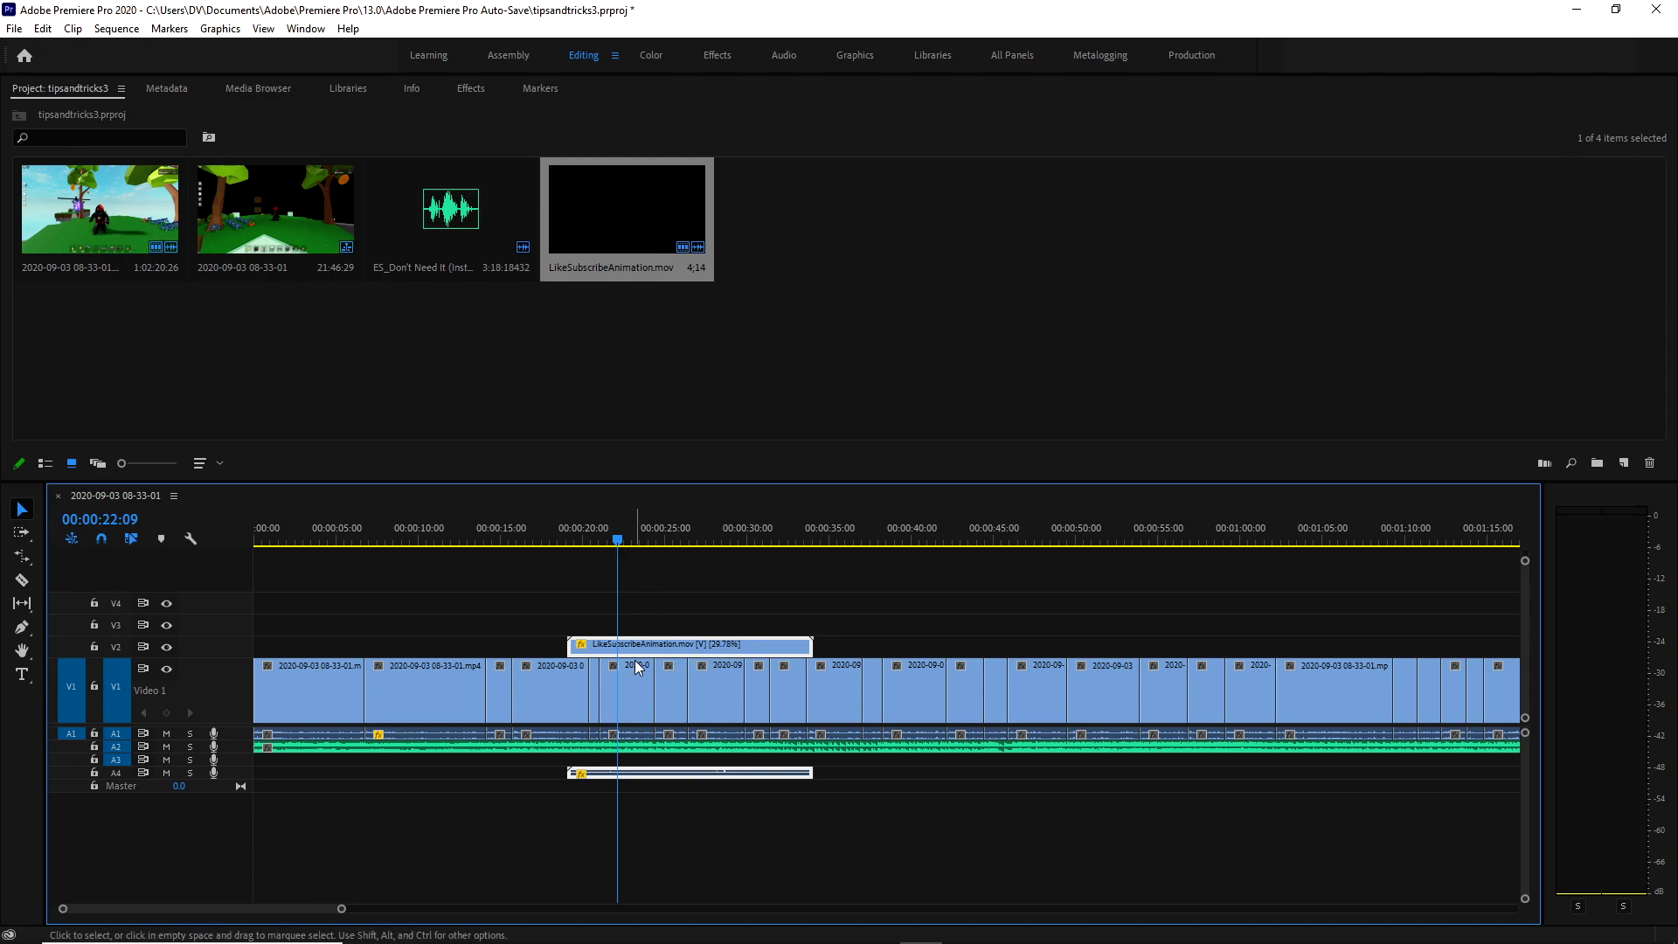
key(ctrl+z)
Try out a duration of 00:00:15:30 for the animation clip on V2 in the Speed/Duration settings.
right_click(577, 646)
click(622, 617)
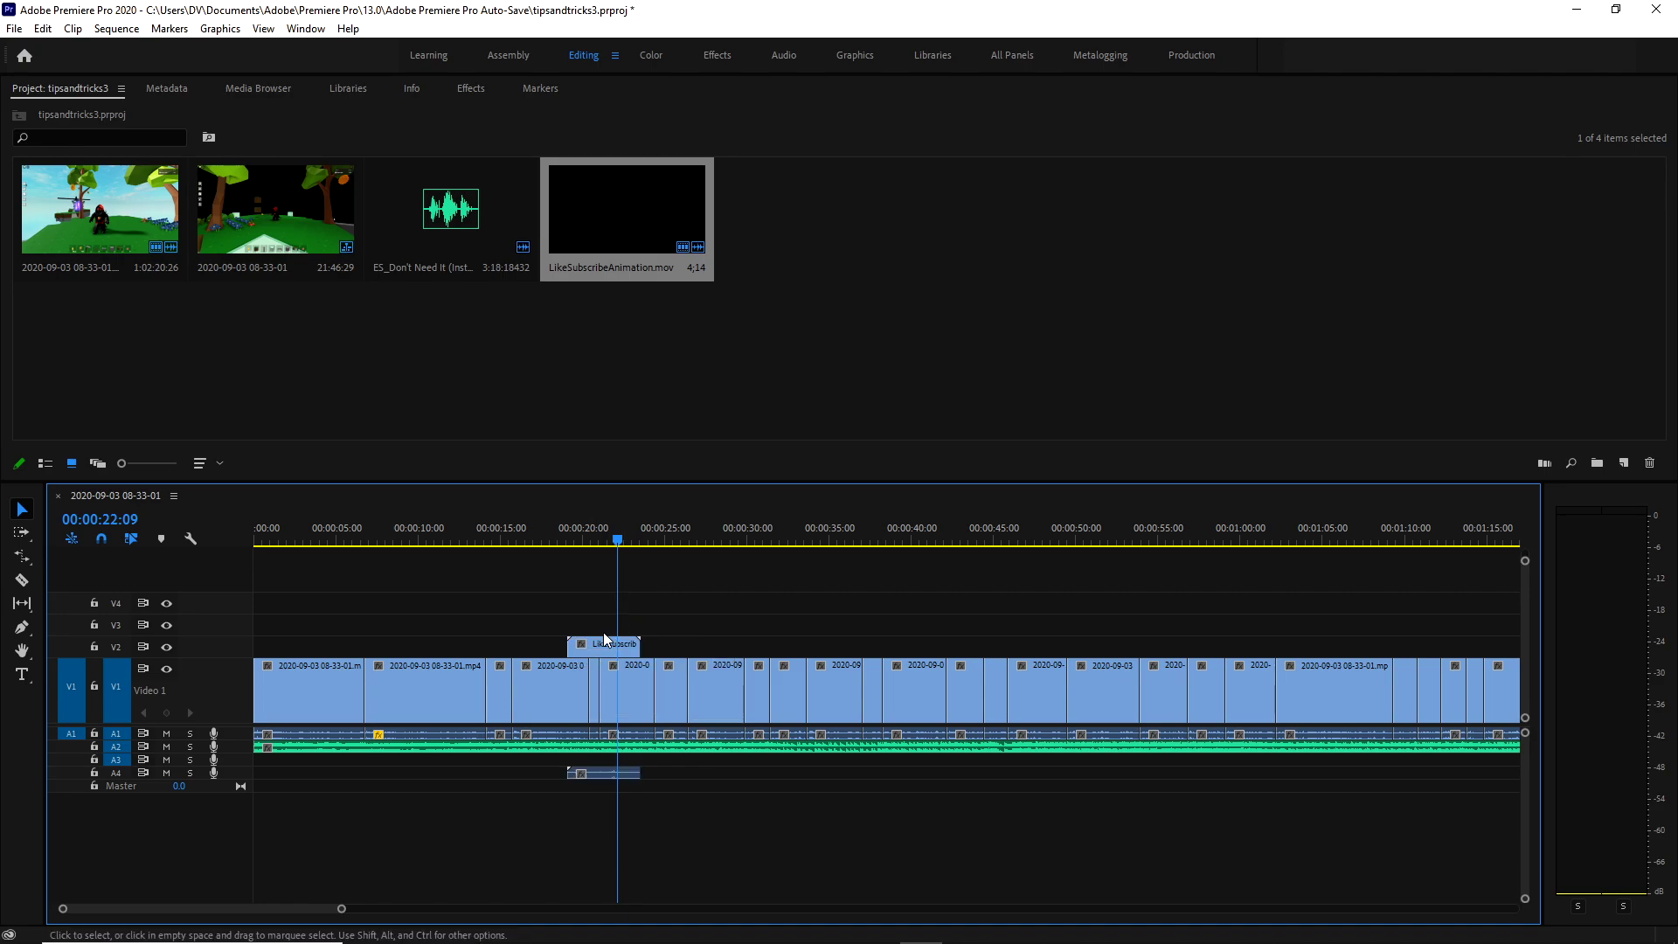
click(600, 648)
right_click(601, 652)
click(697, 535)
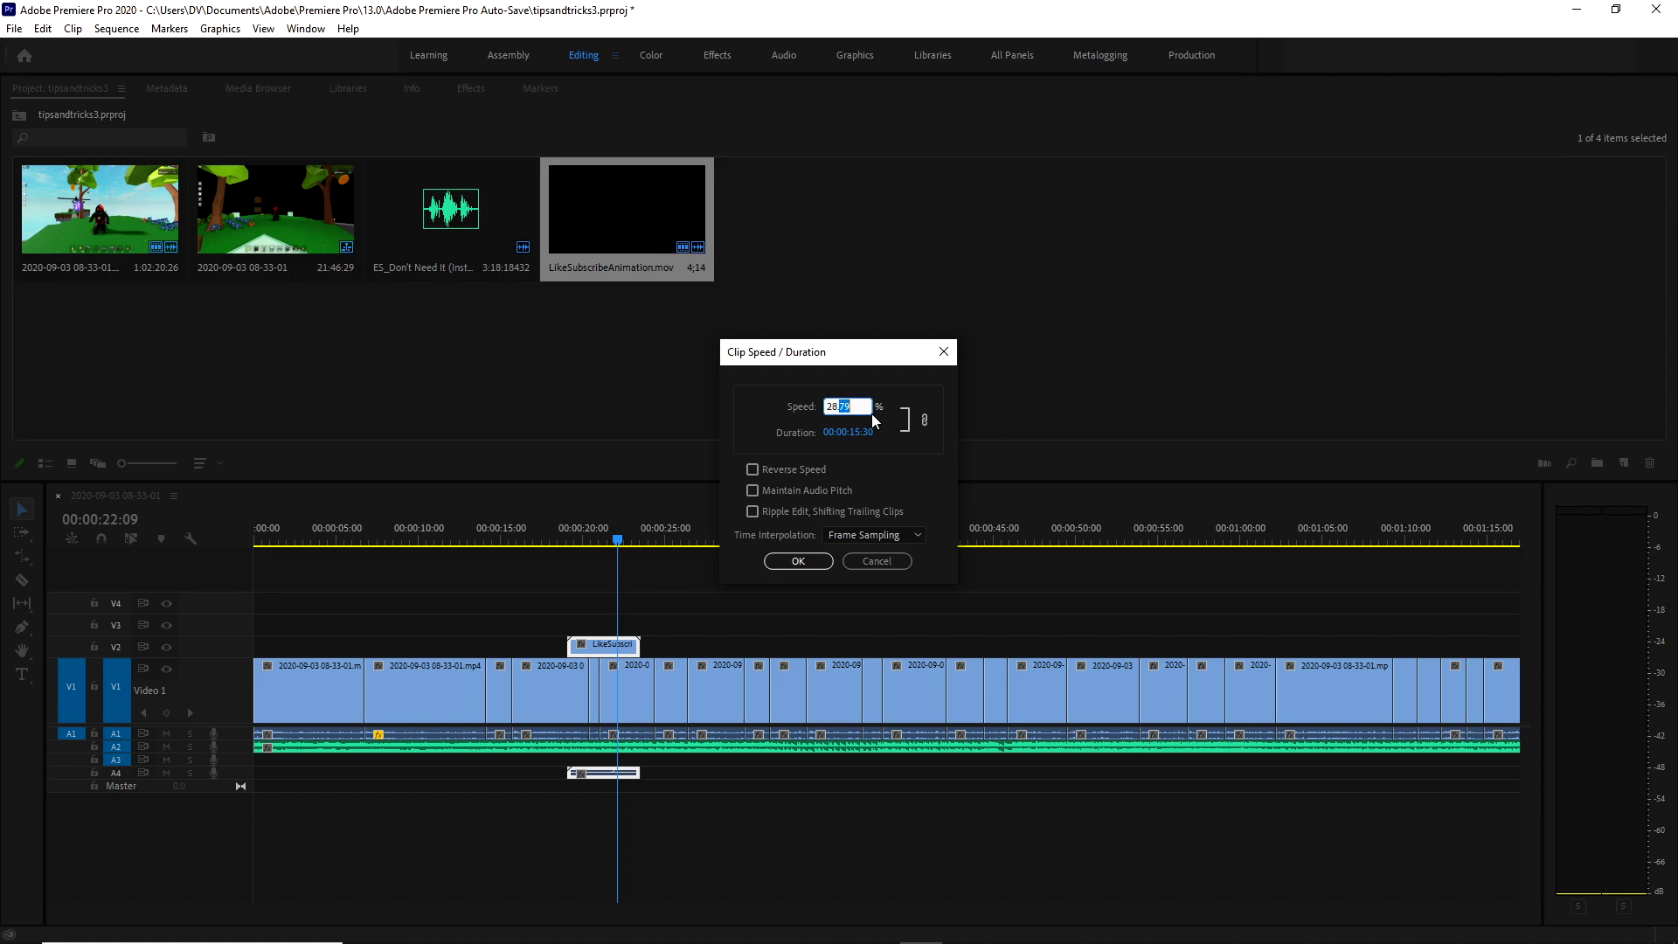
drag(855, 425, 818, 434)
click(838, 404)
key(Return)
click(629, 609)
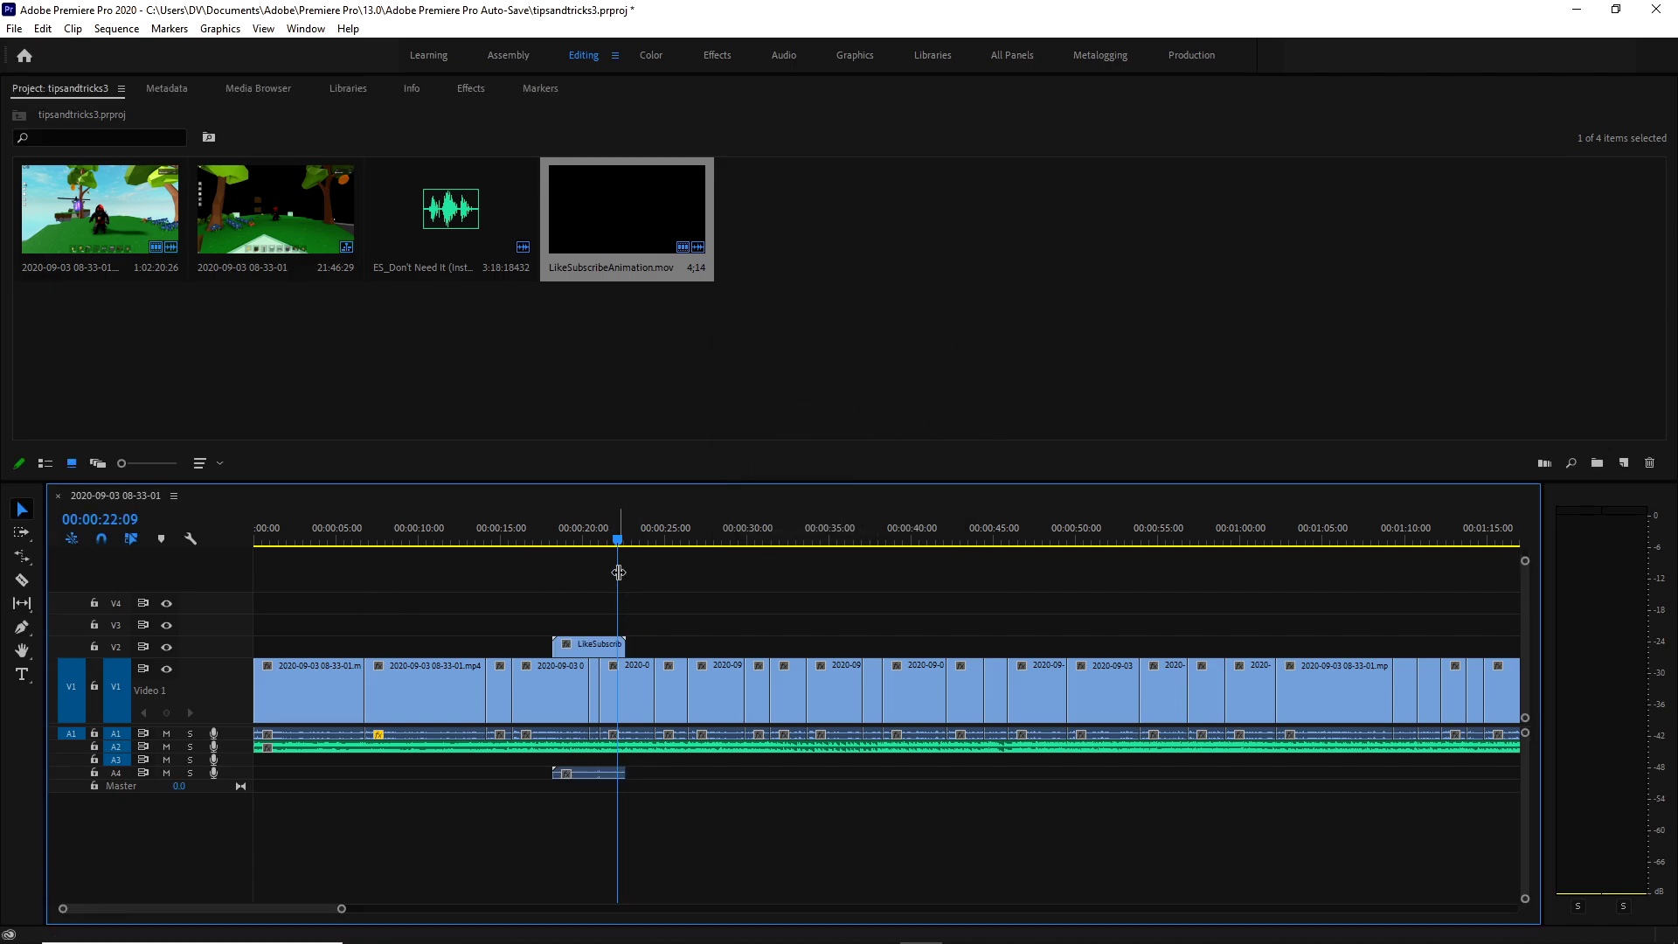
Shorten the animation clip to about 2.5 seconds with the Rate Stretch tool and play that section to check it.
click(23, 555)
drag(569, 645, 609, 645)
click(559, 539)
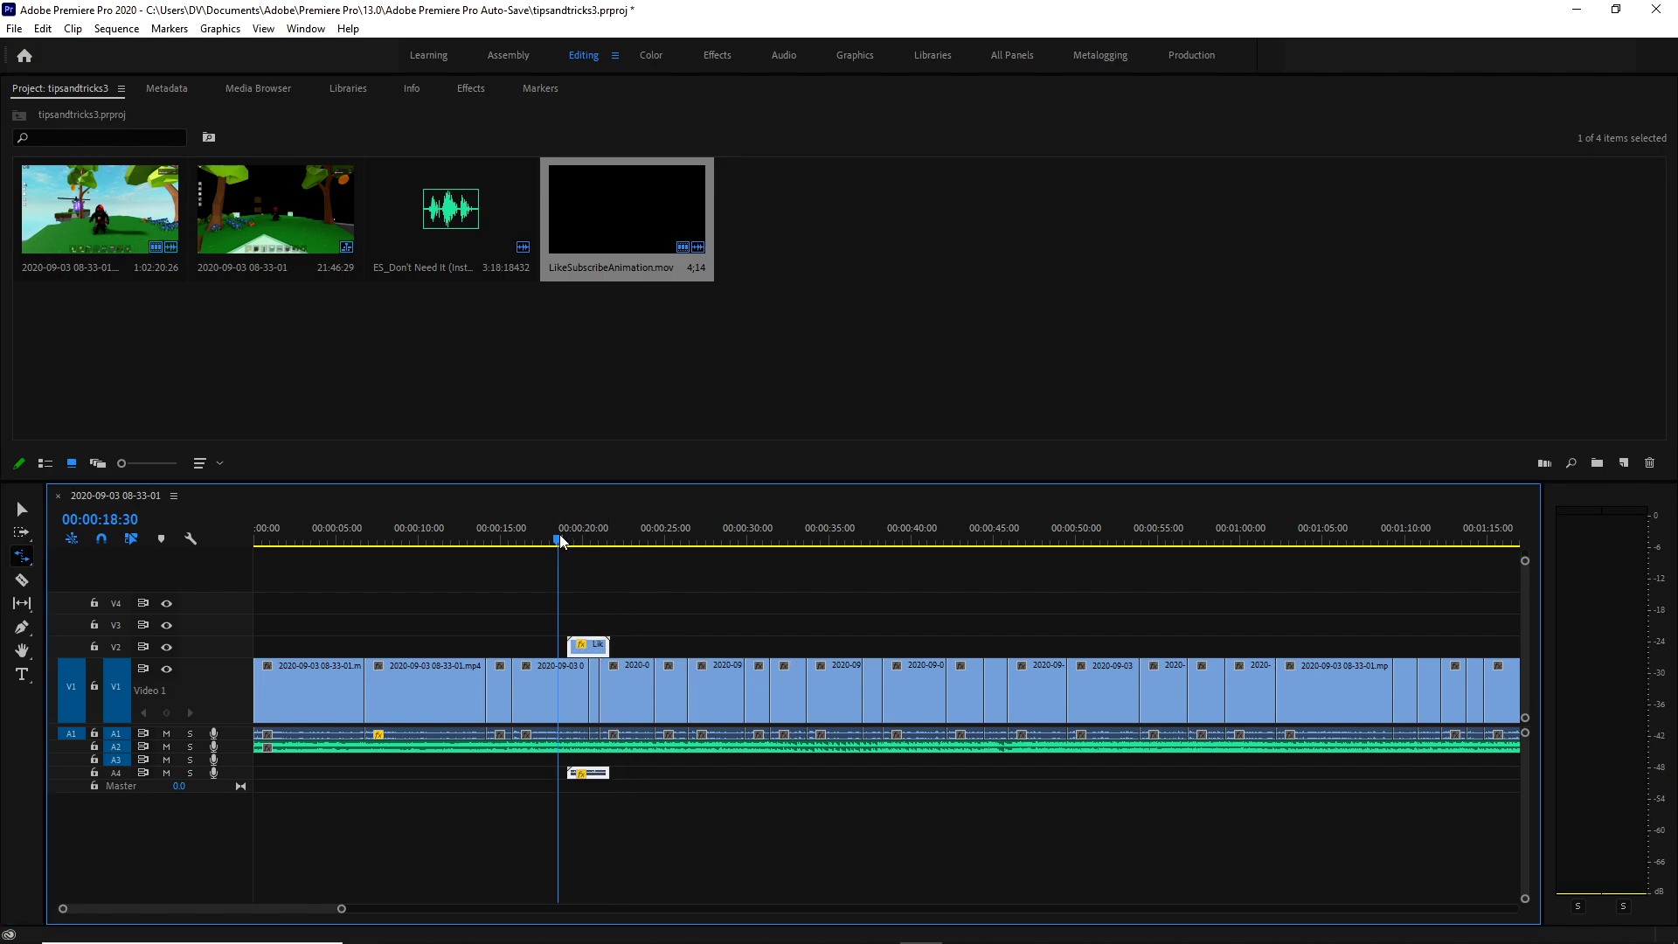
key(space)
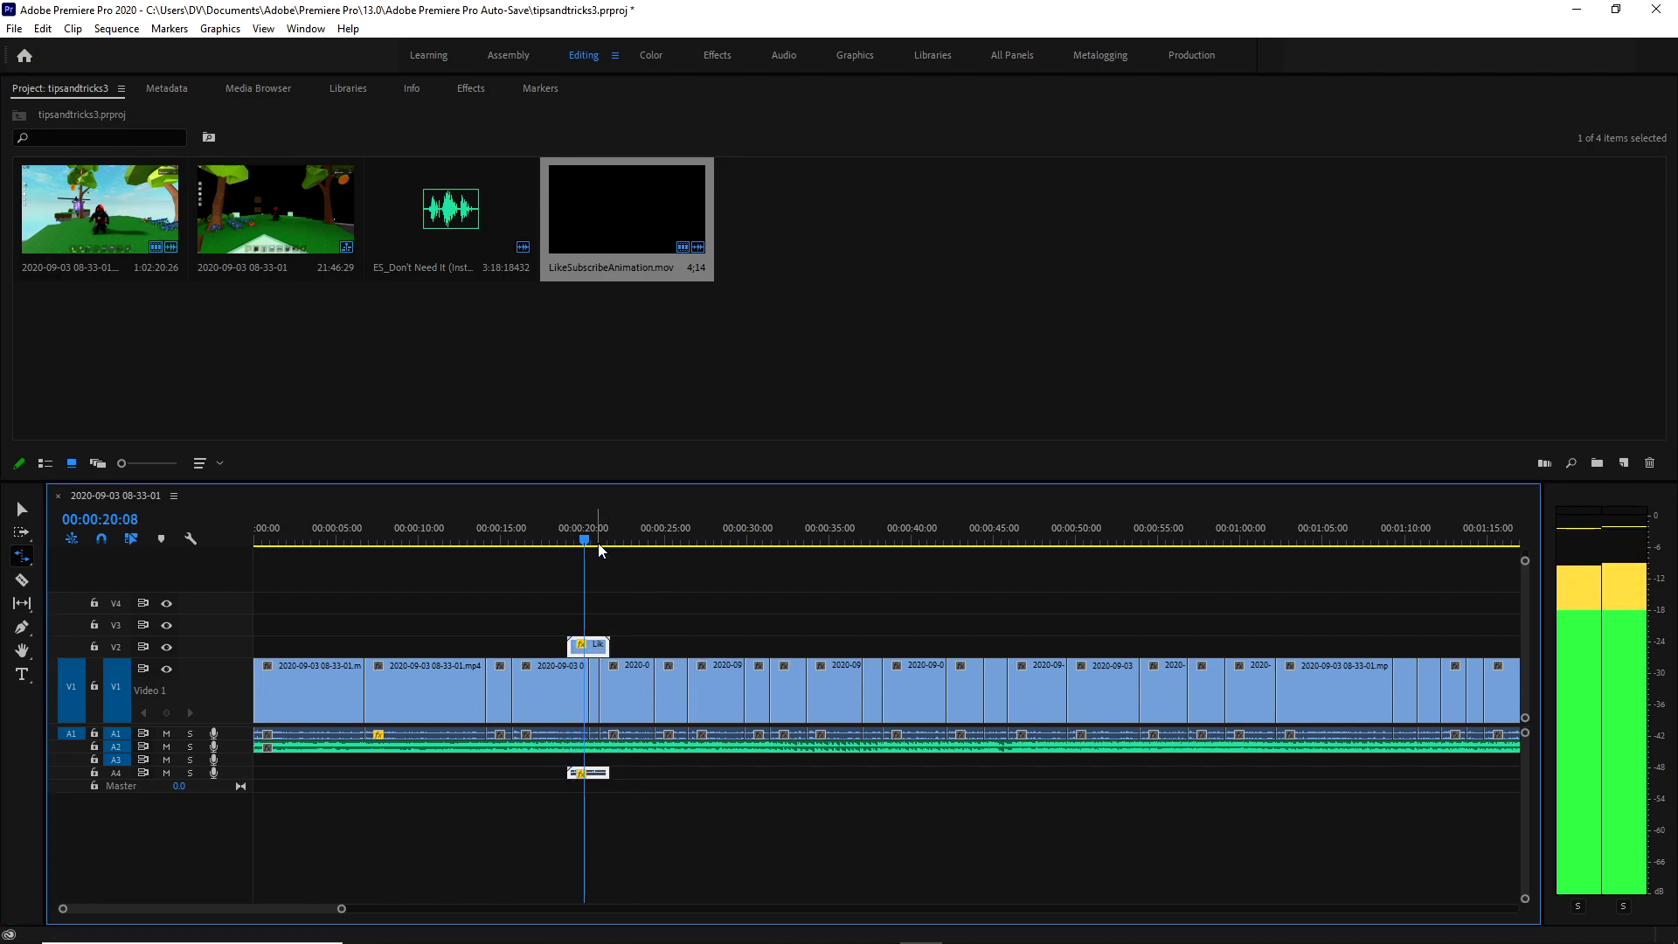
key(v)
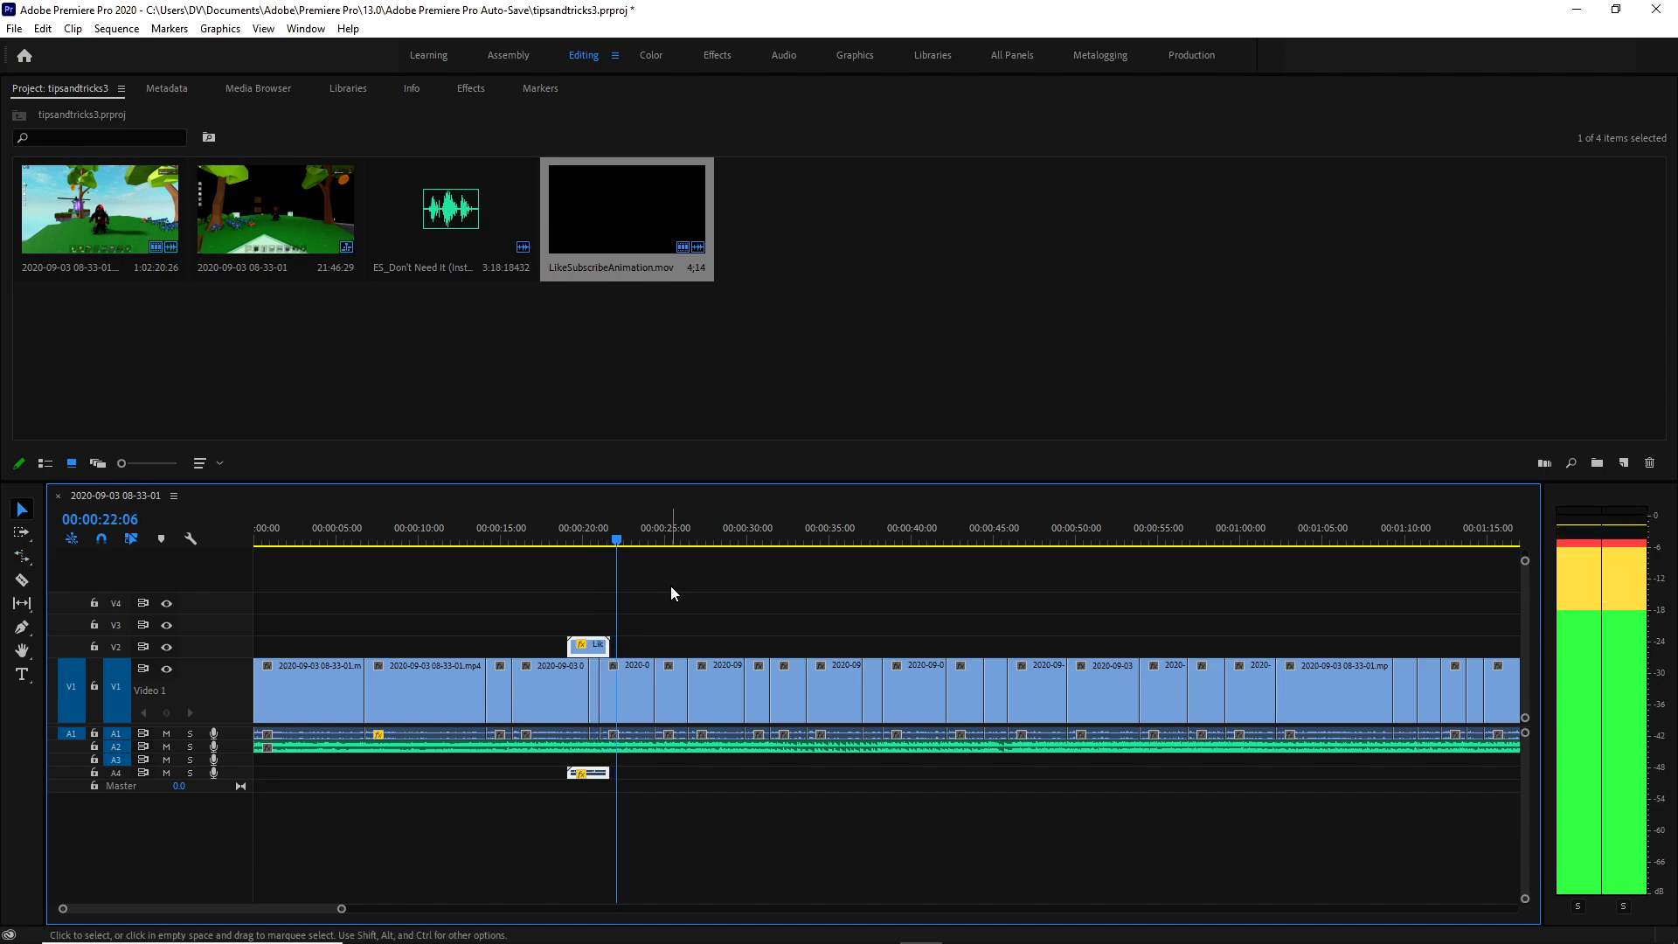
Save the project and dock the floating Program monitor above the timeline, making it slightly taller.
key(ctrl+s)
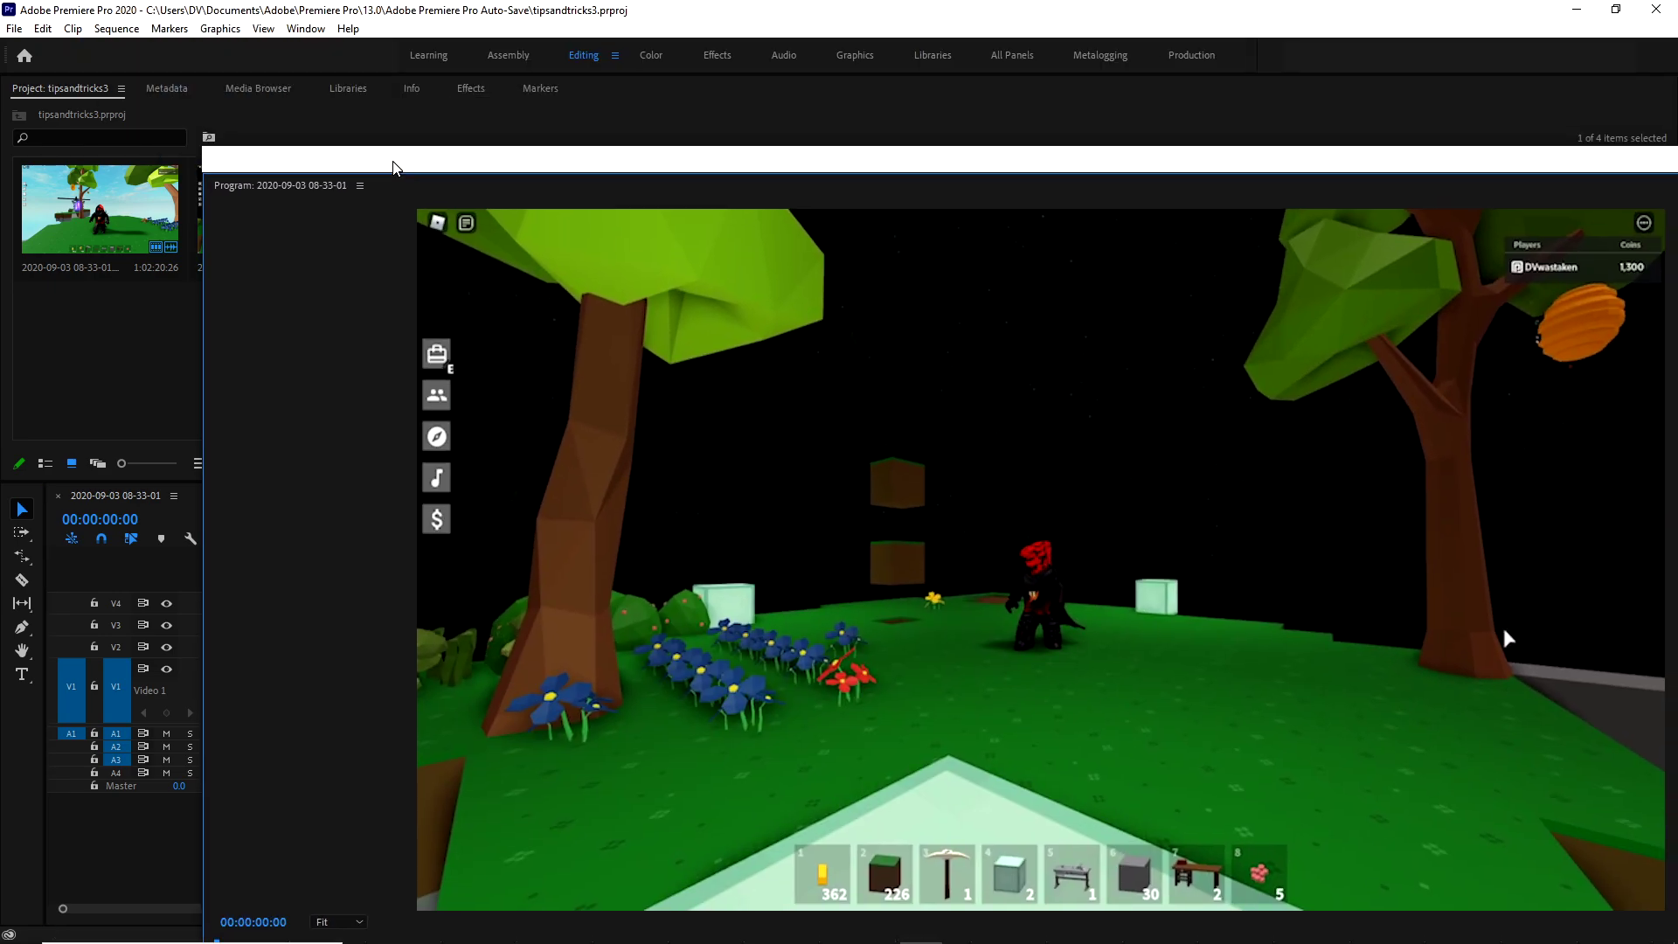
drag(445, 155, 668, 382)
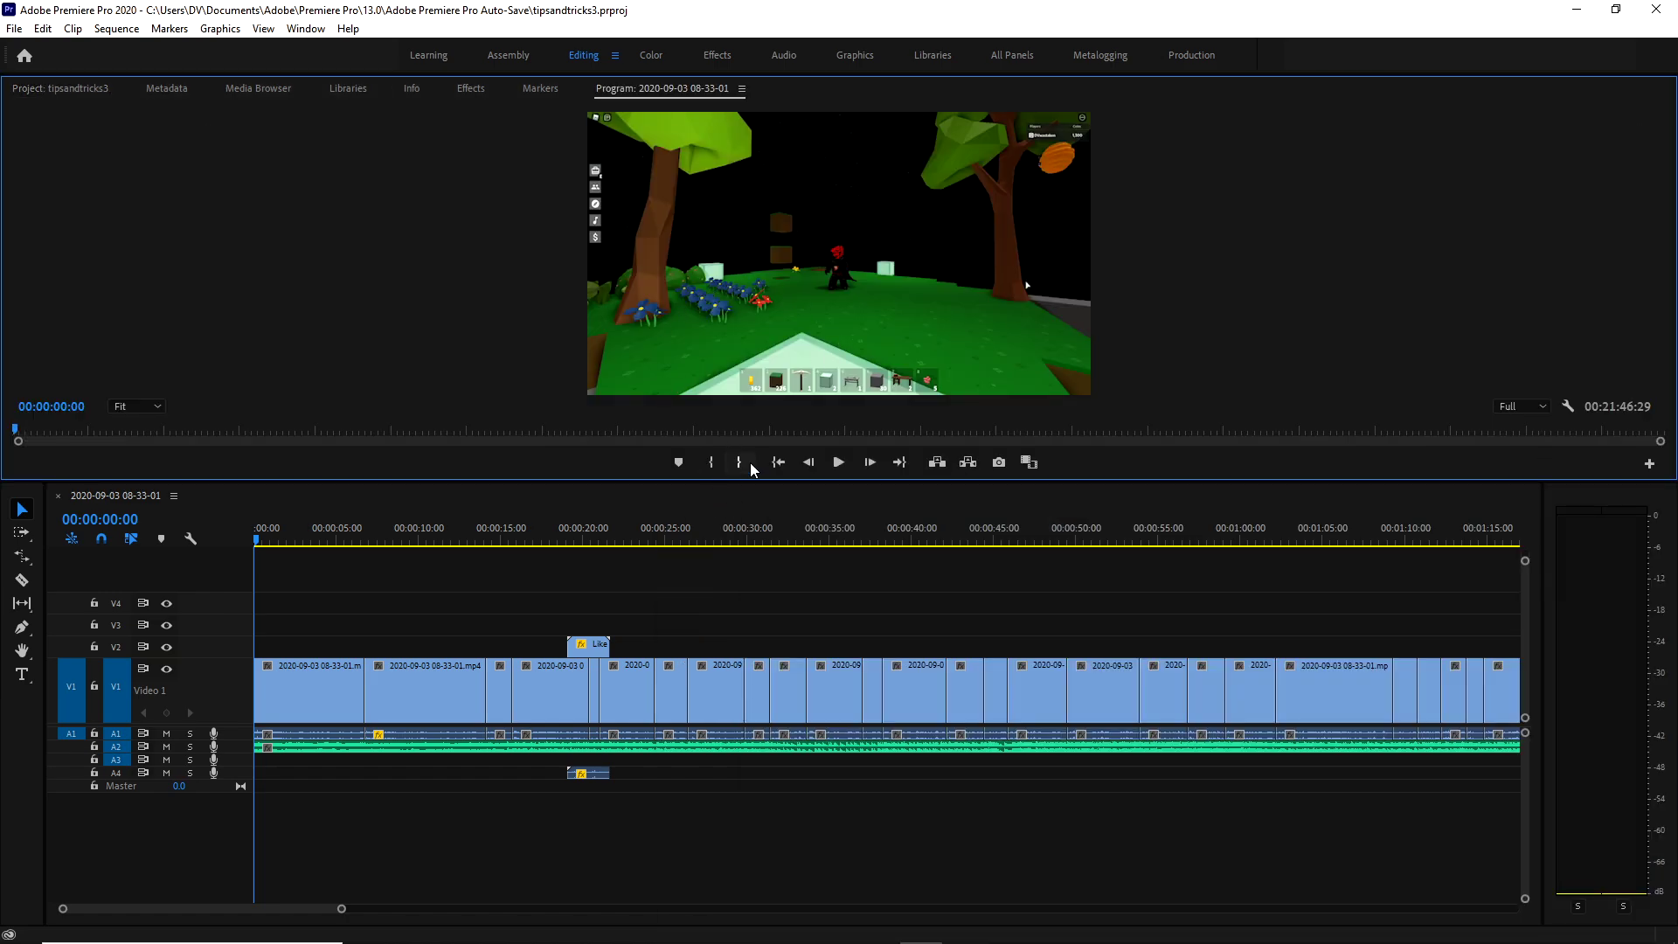
drag(765, 481, 766, 510)
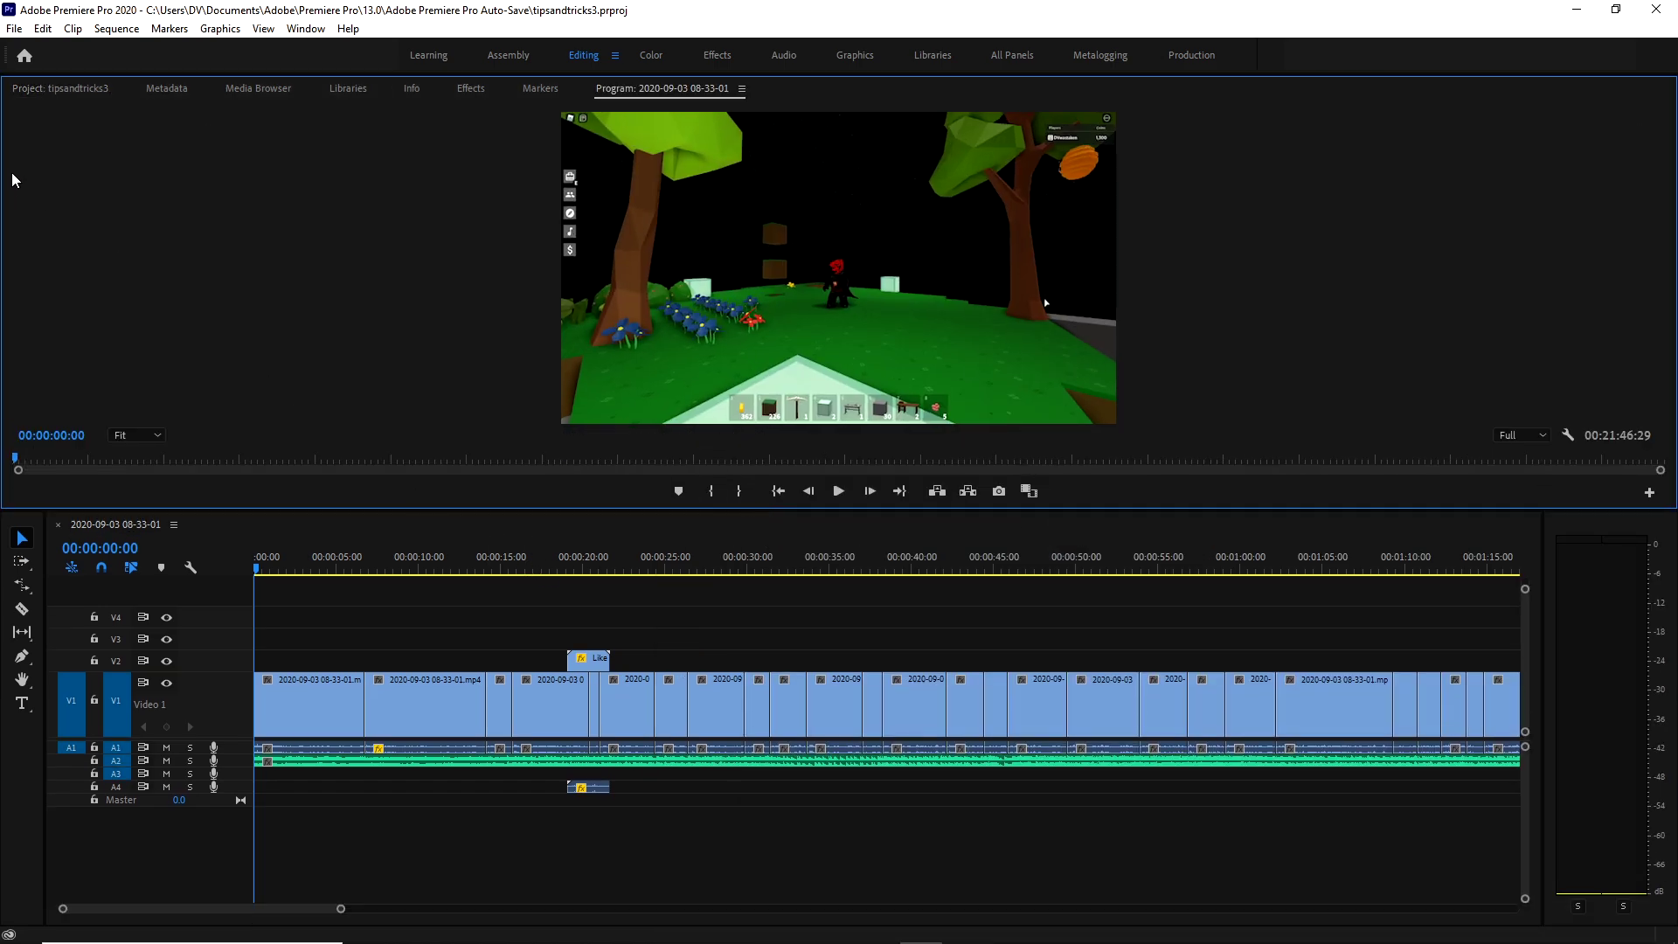
Set up a media export of the sequence with the Match Source - High bitrate preset and the output name tipsandtricks.mp4.
click(393, 587)
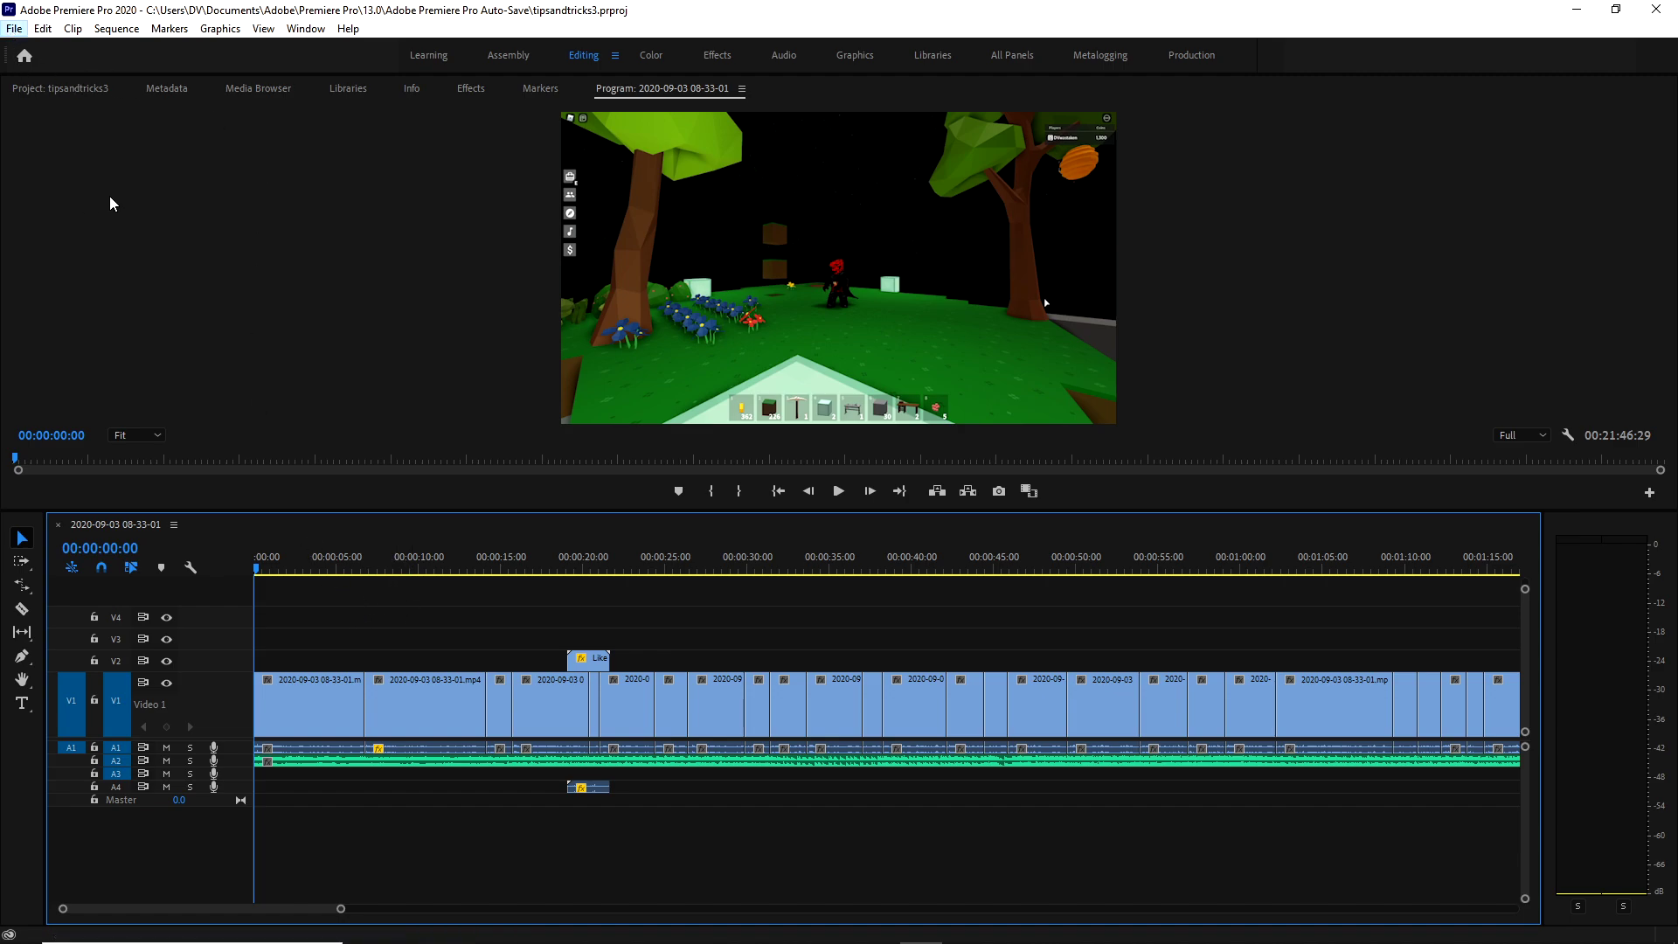
key(alt+f)
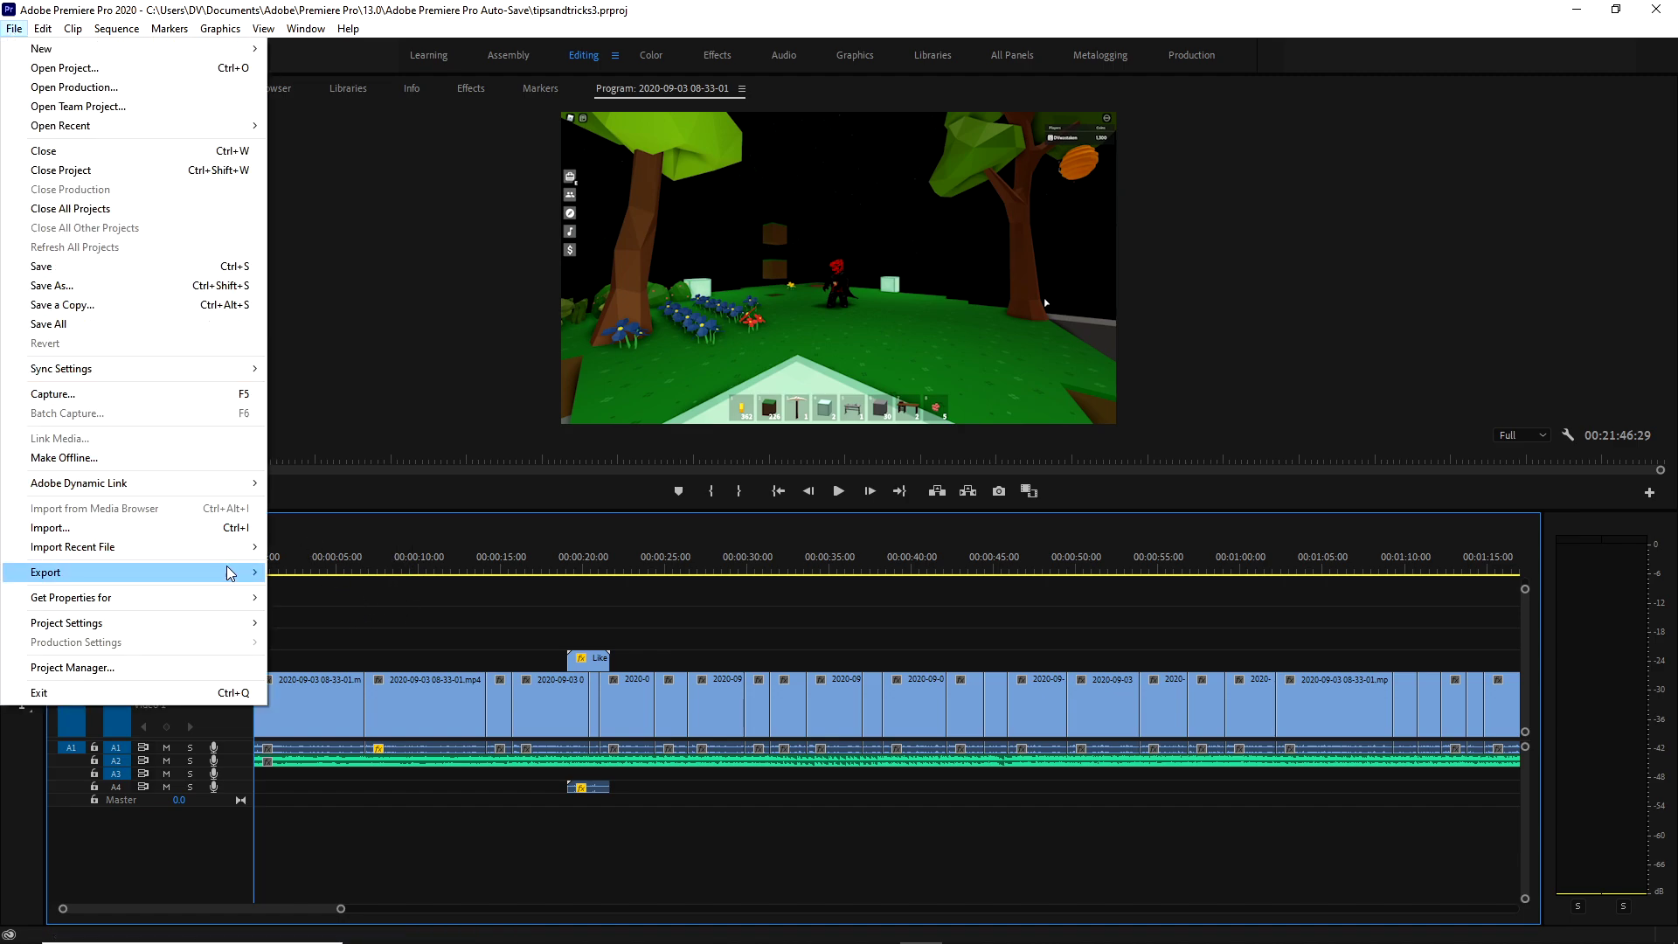
mouse_move(233, 571)
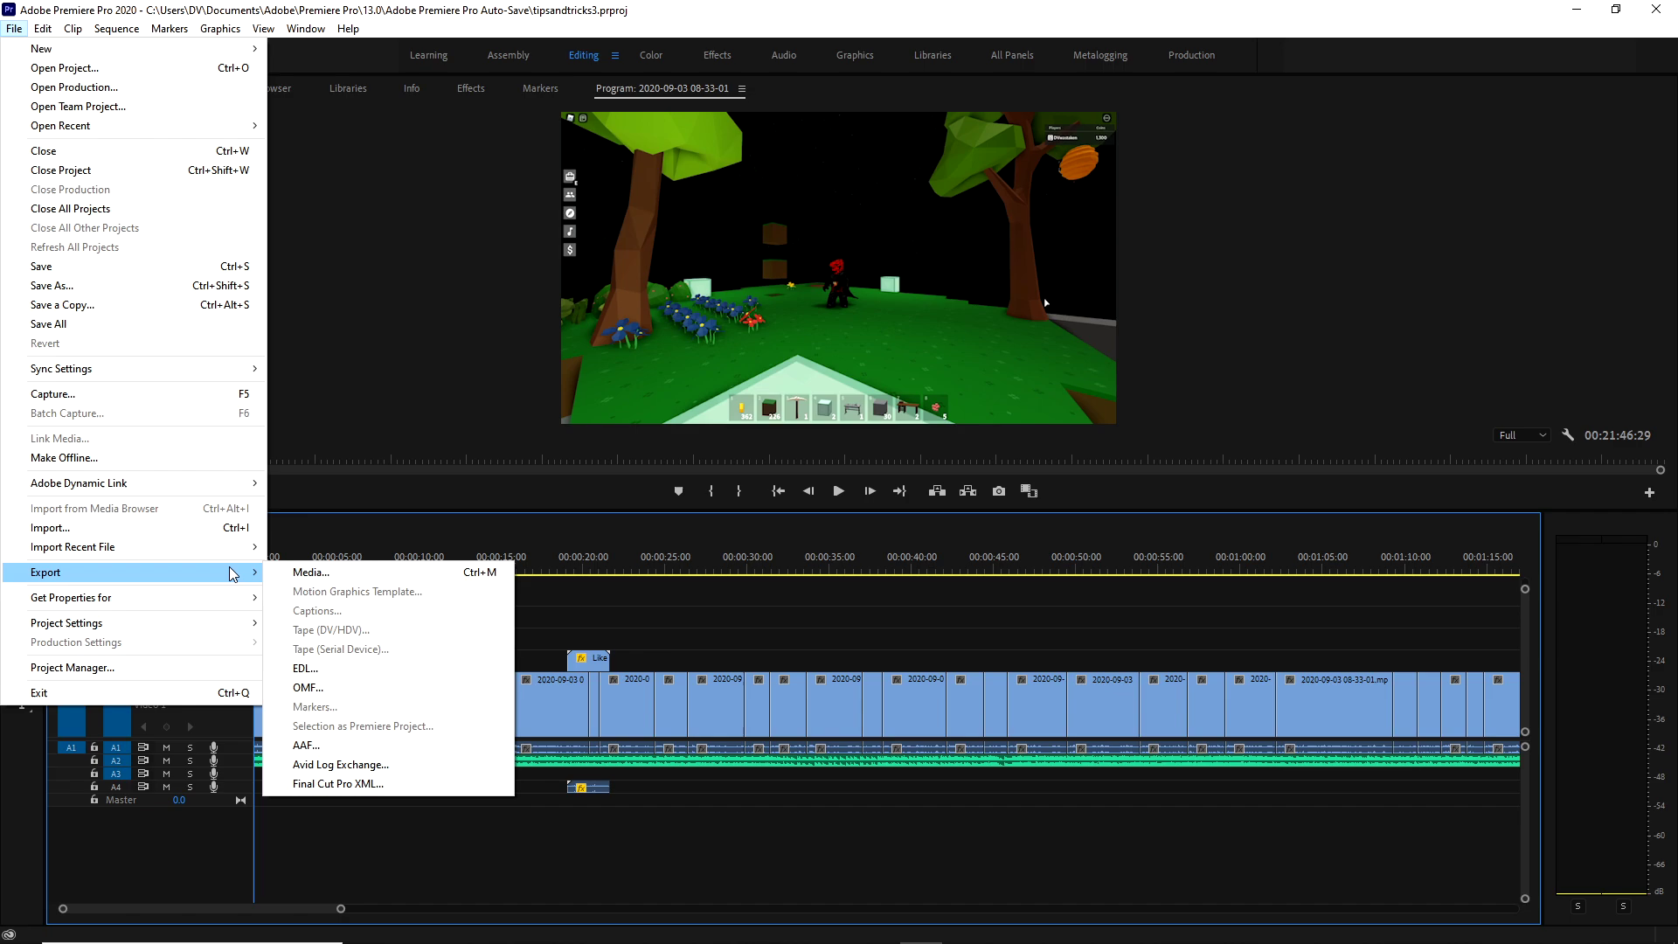
click(324, 574)
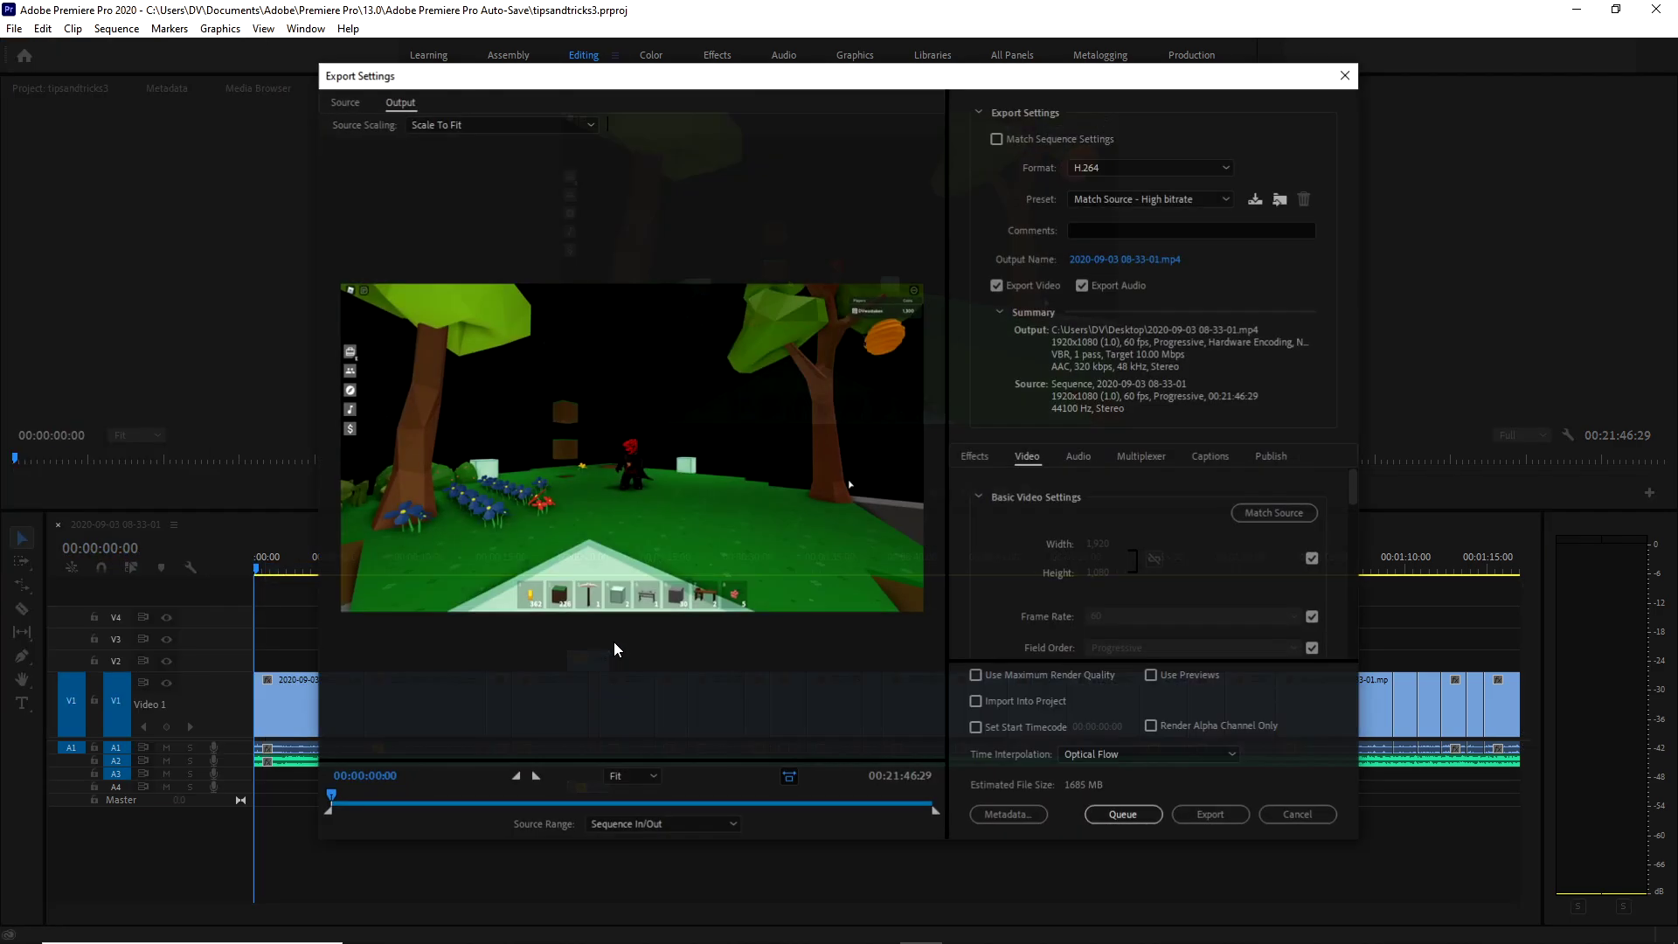
drag(927, 74, 756, 72)
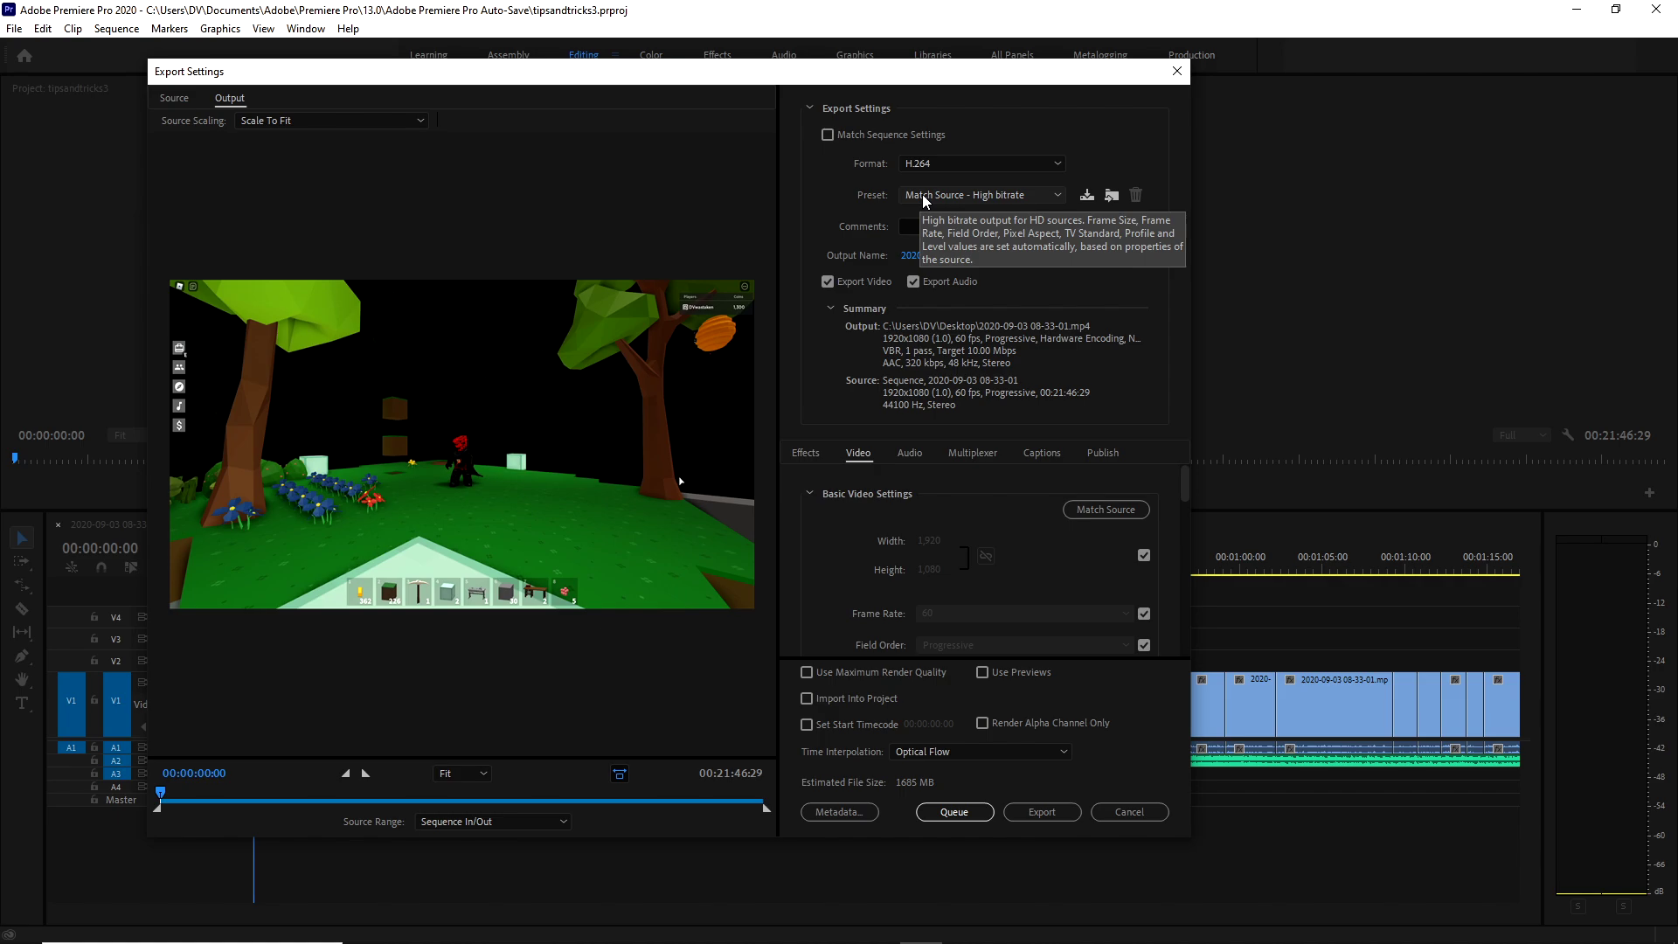
click(925, 200)
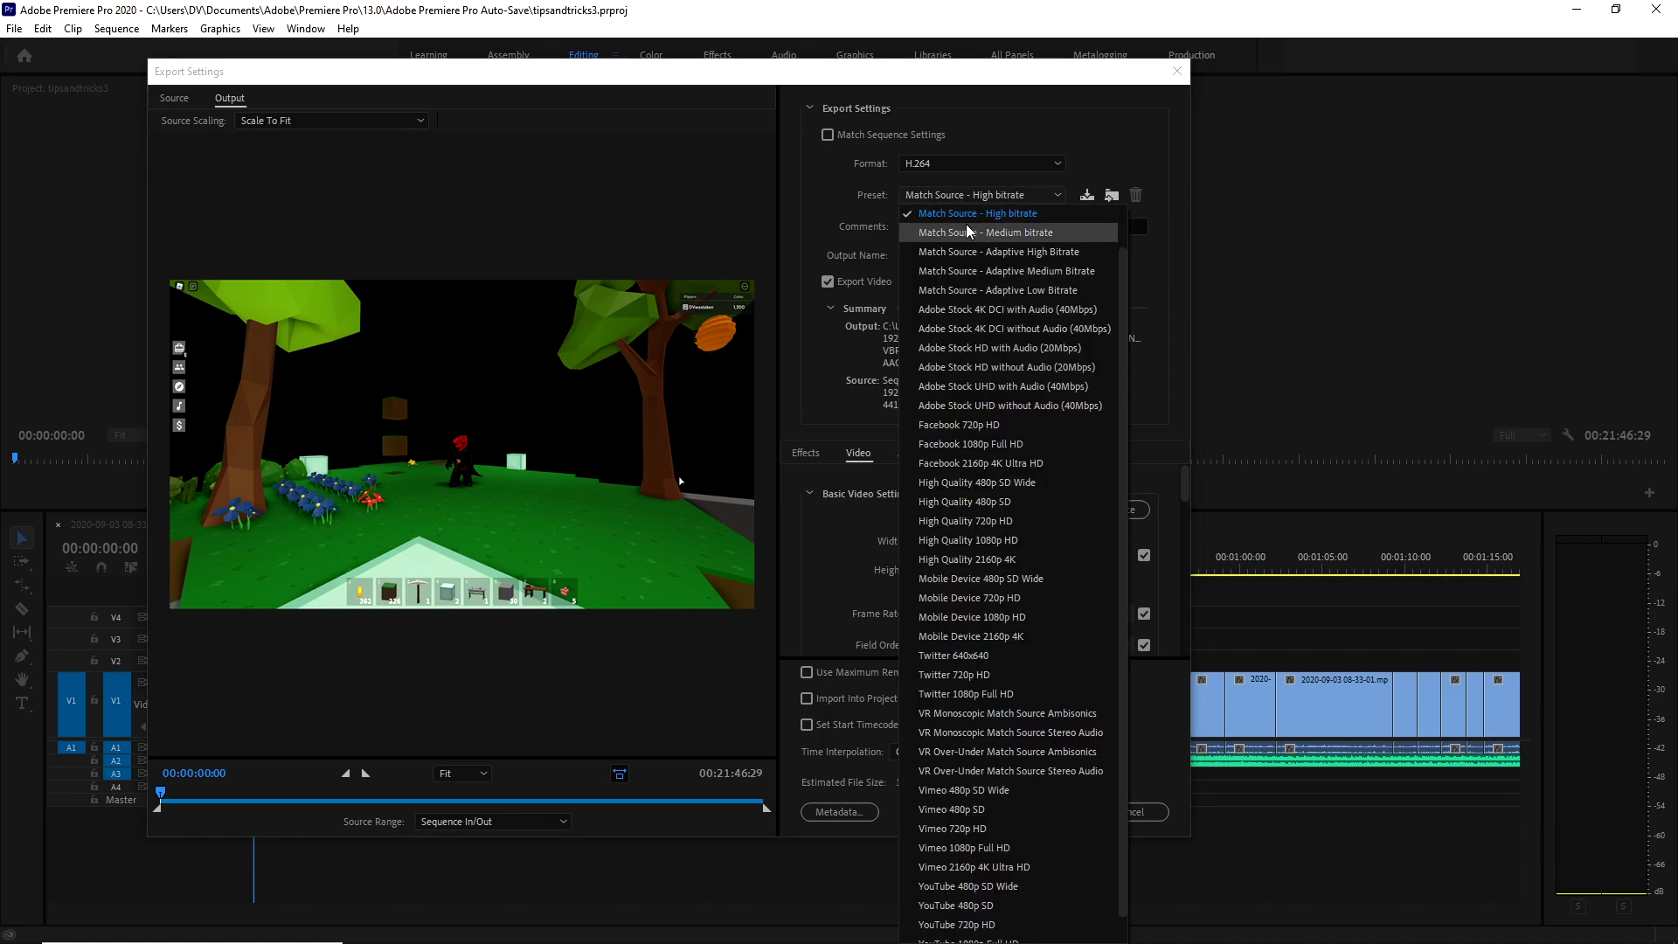
click(934, 219)
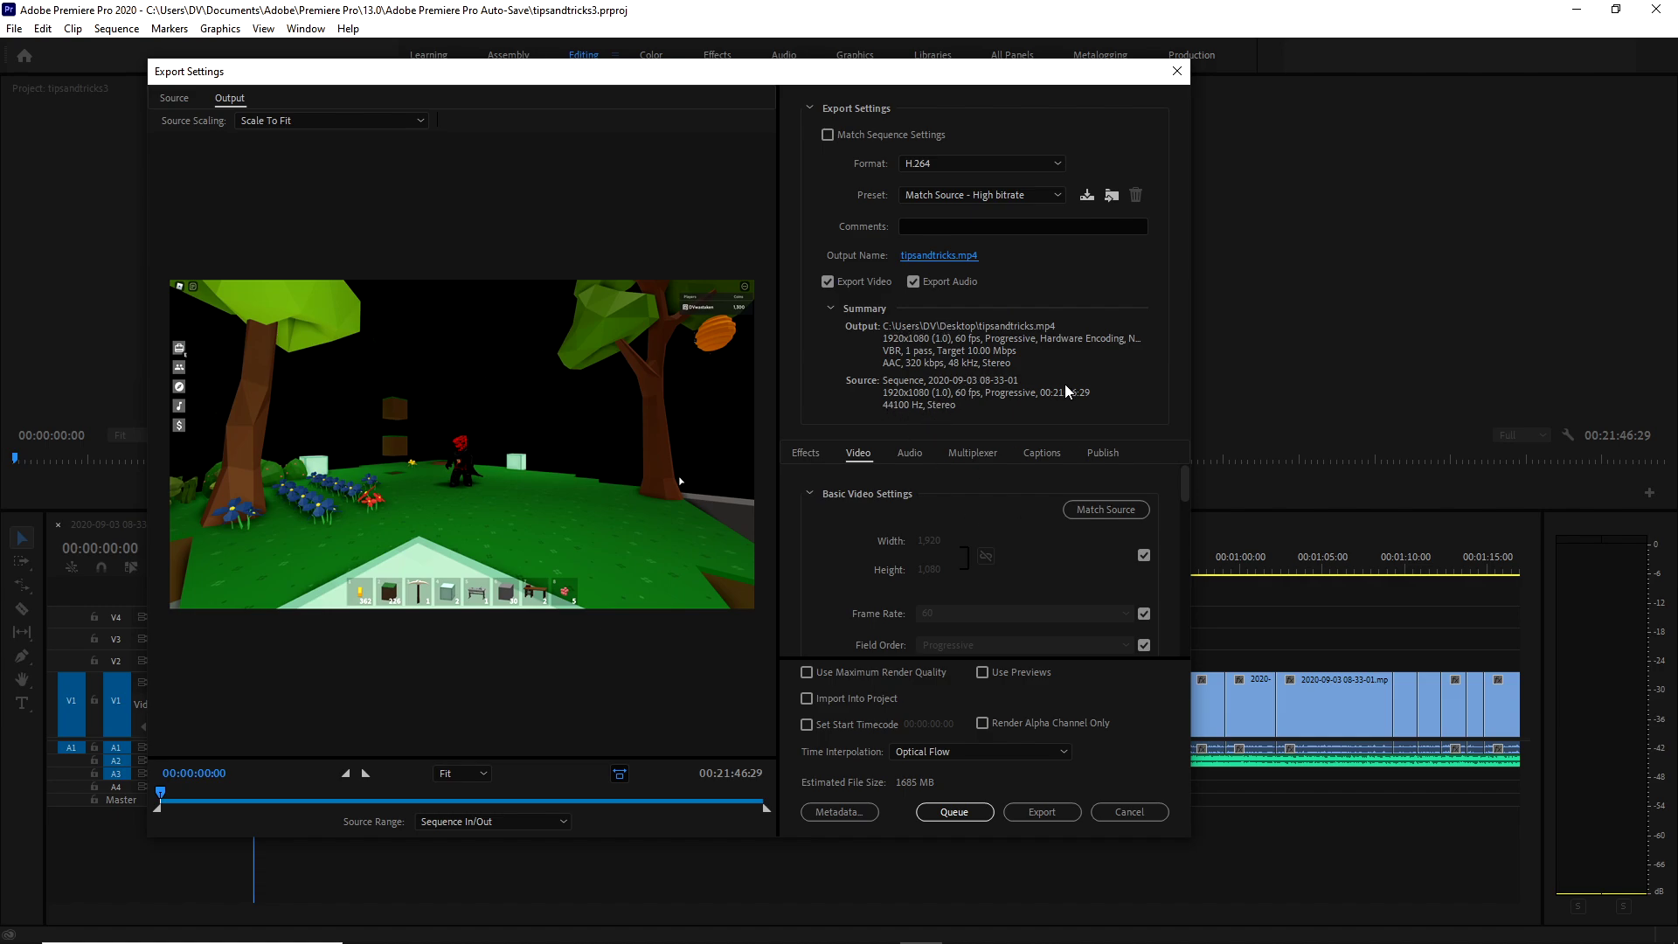
Set the export's target bitrate to 20 Mbps in the video bitrate settings.
scroll(1055, 507, down, 5)
scroll(1042, 521, down, 6)
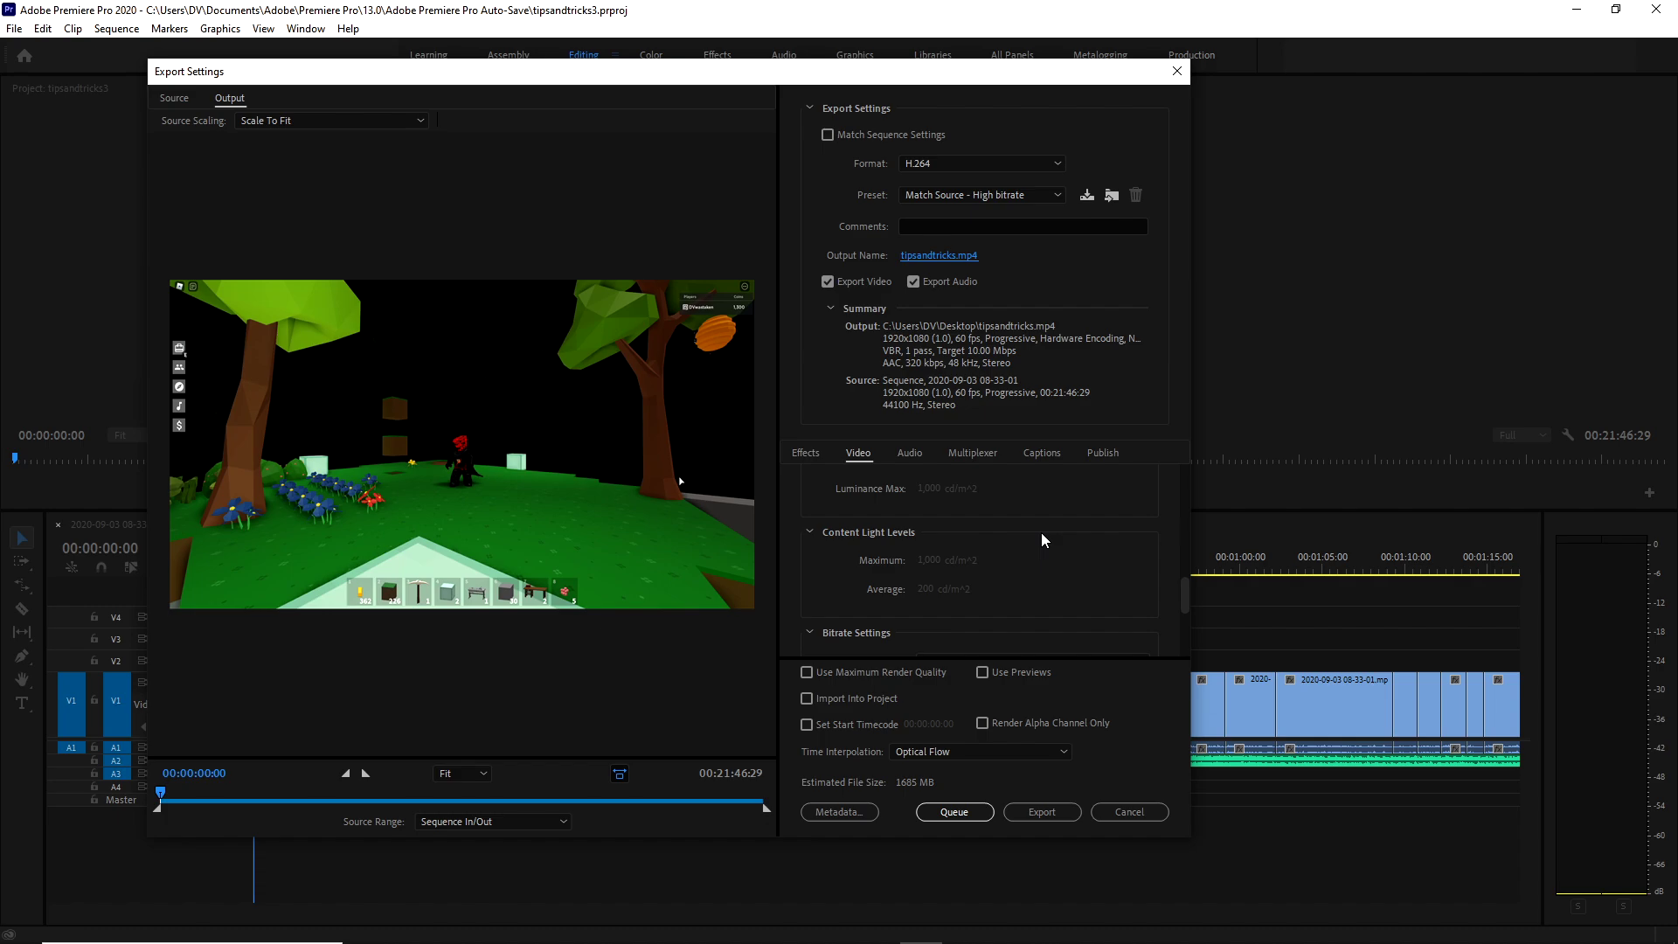
scroll(1041, 540, down, 3)
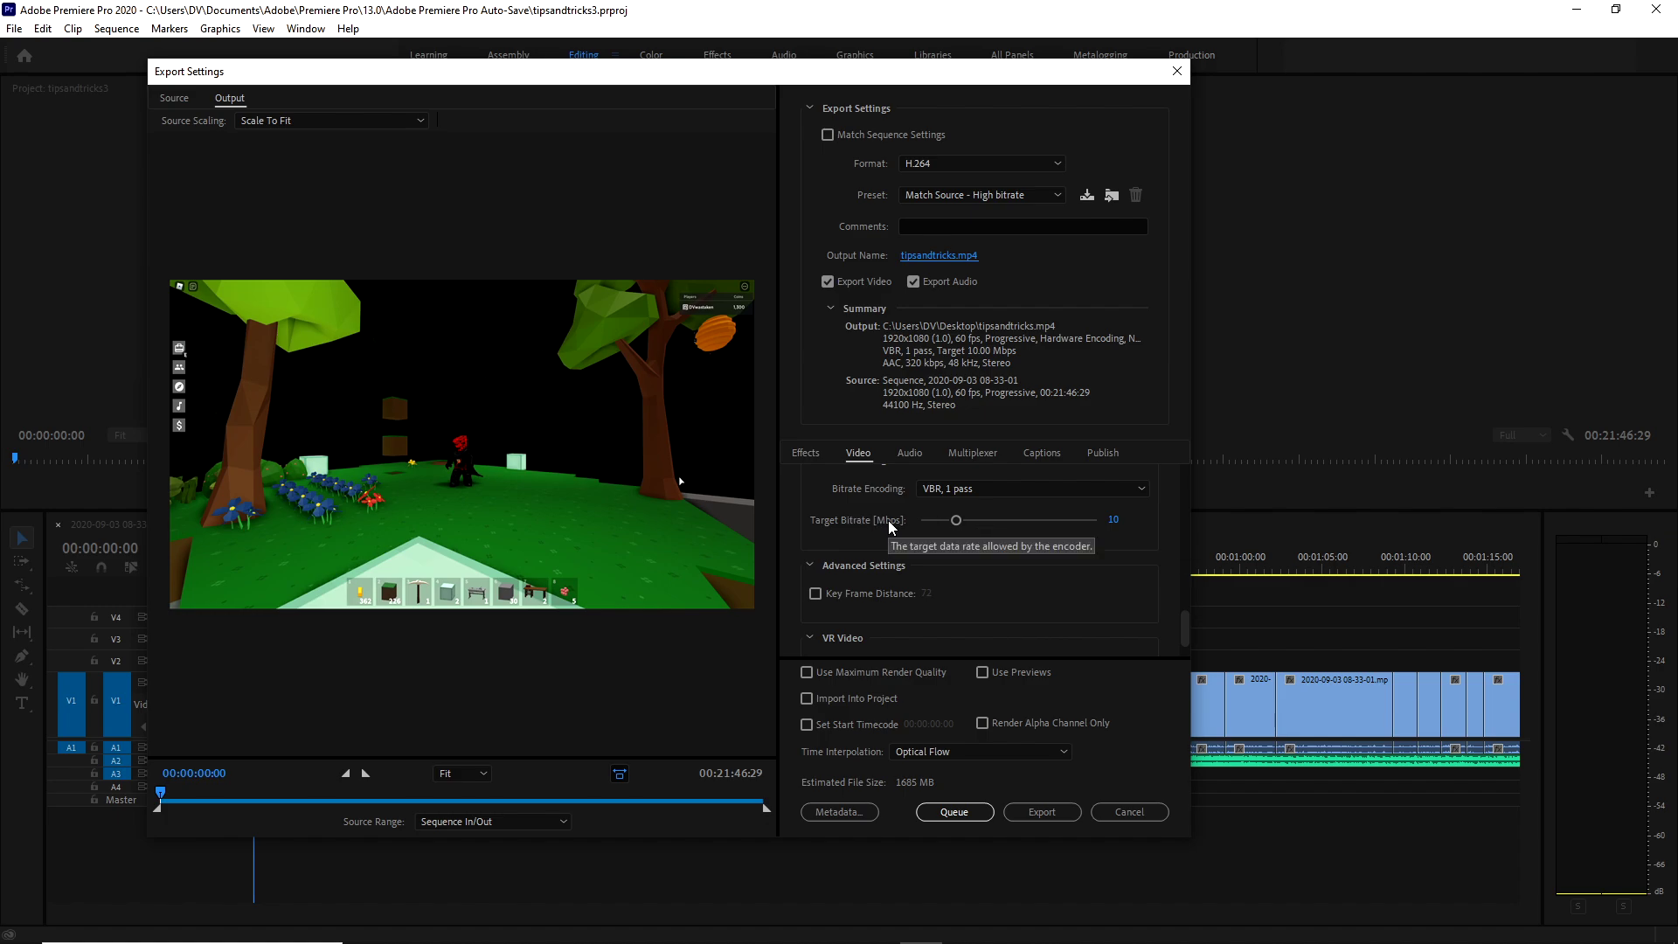
click(1112, 520)
text(20)
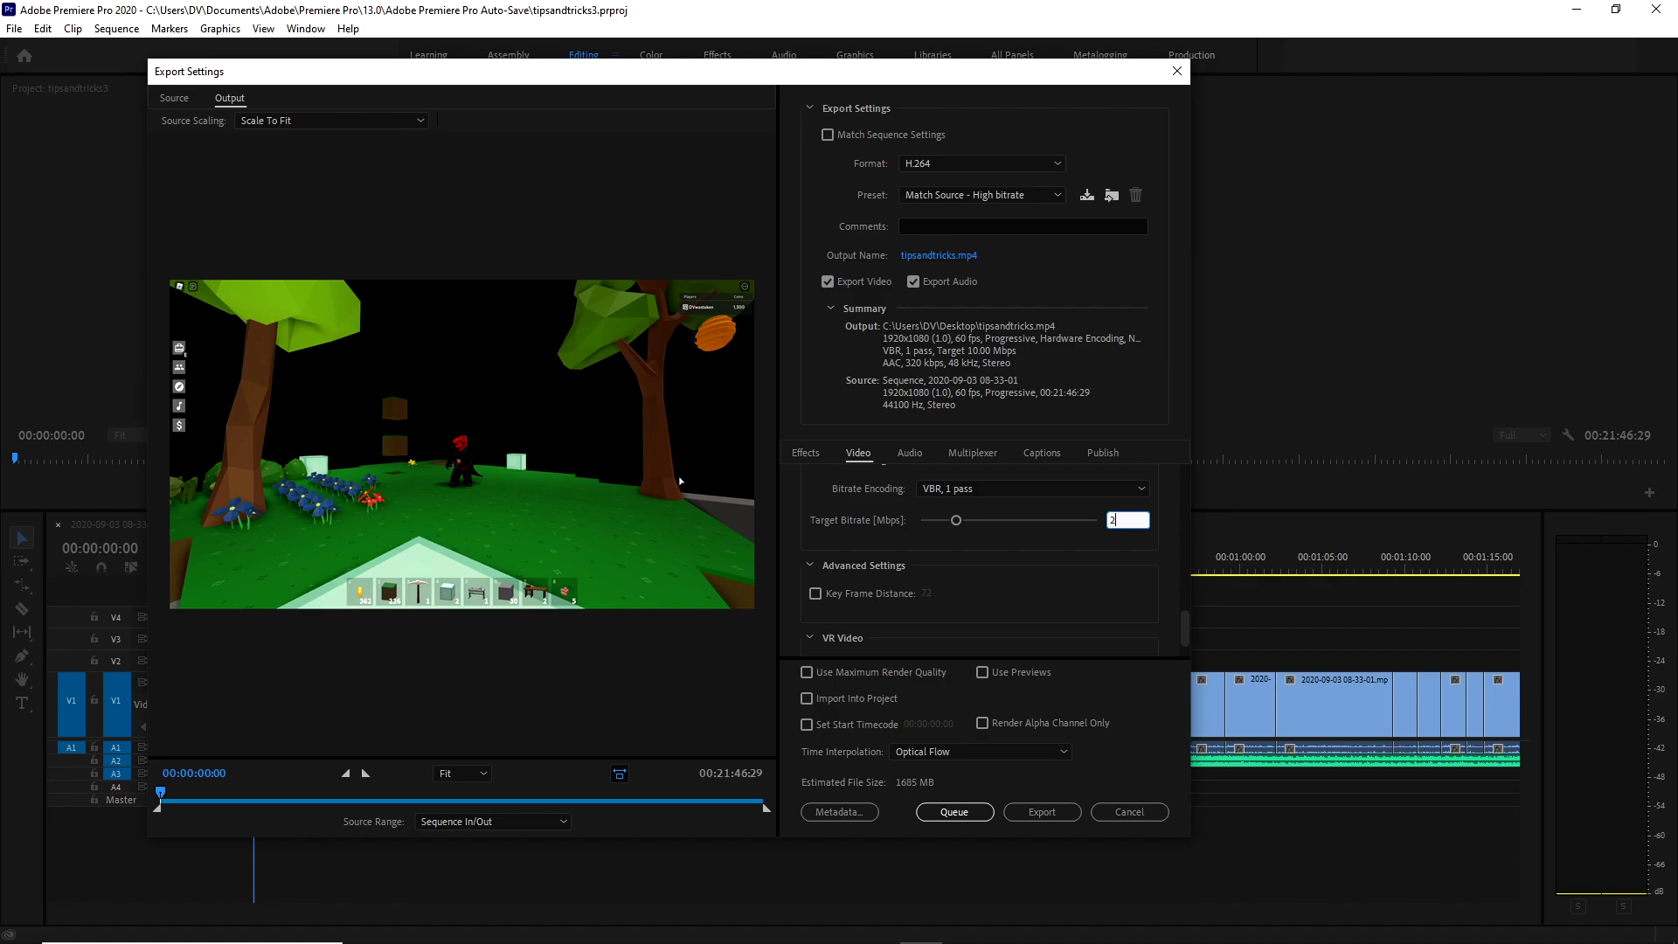
key(Return)
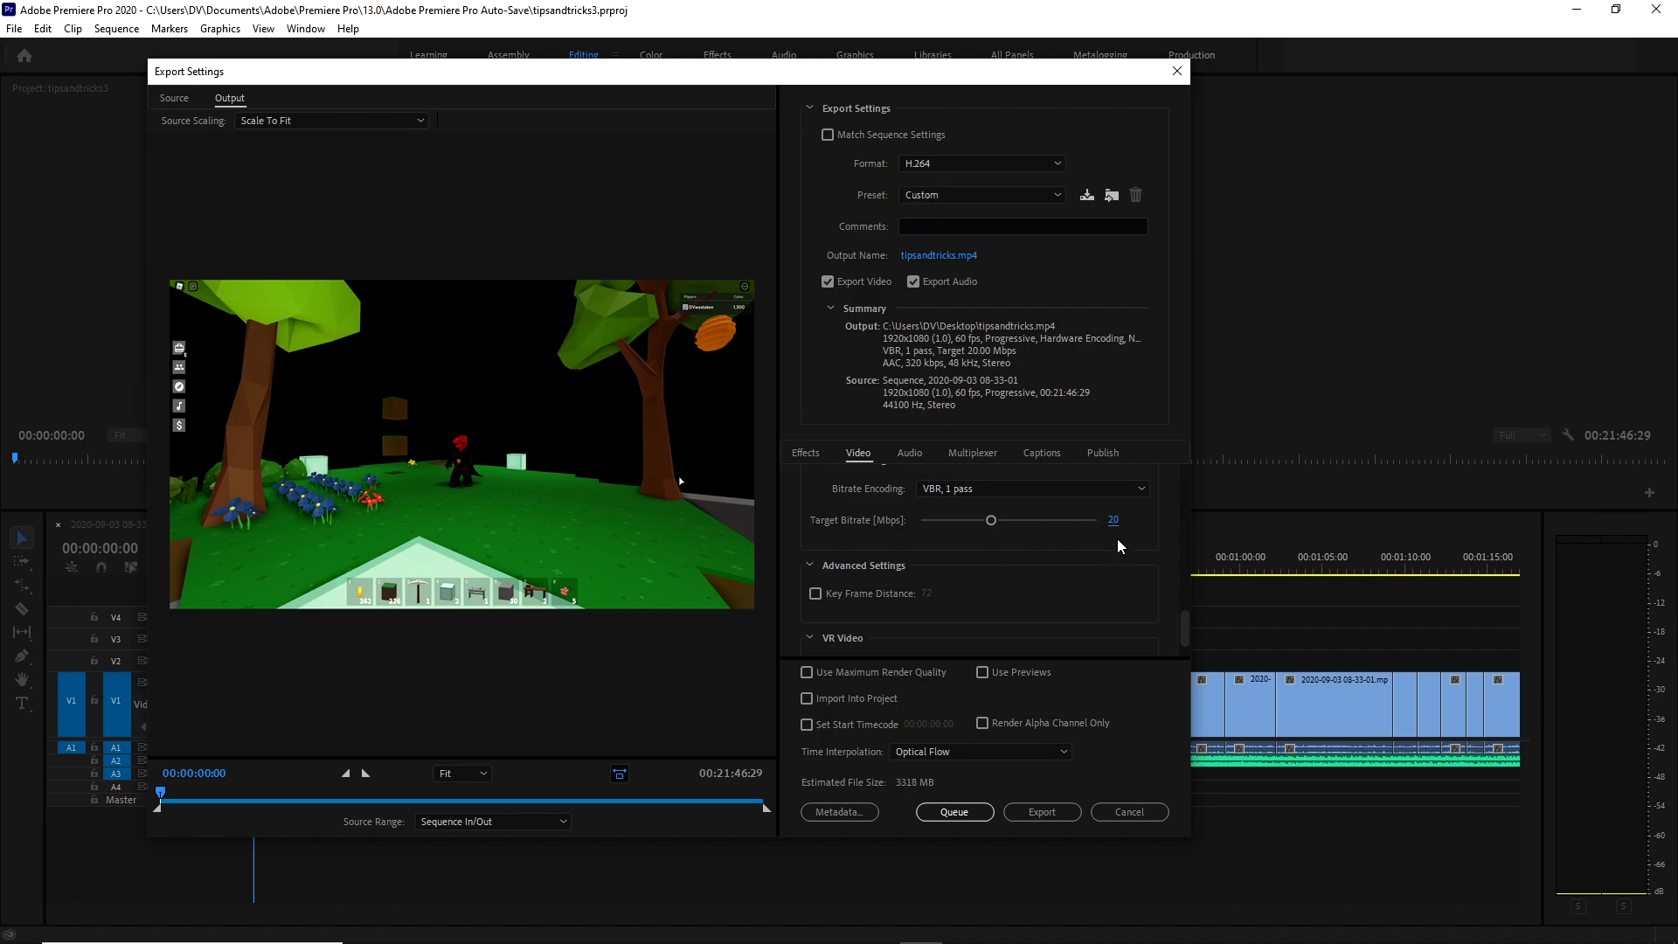
Check the remaining video export settings and start exporting the sequence directly, without queueing it.
scroll(1101, 585, up, 5)
scroll(1071, 580, down, 8)
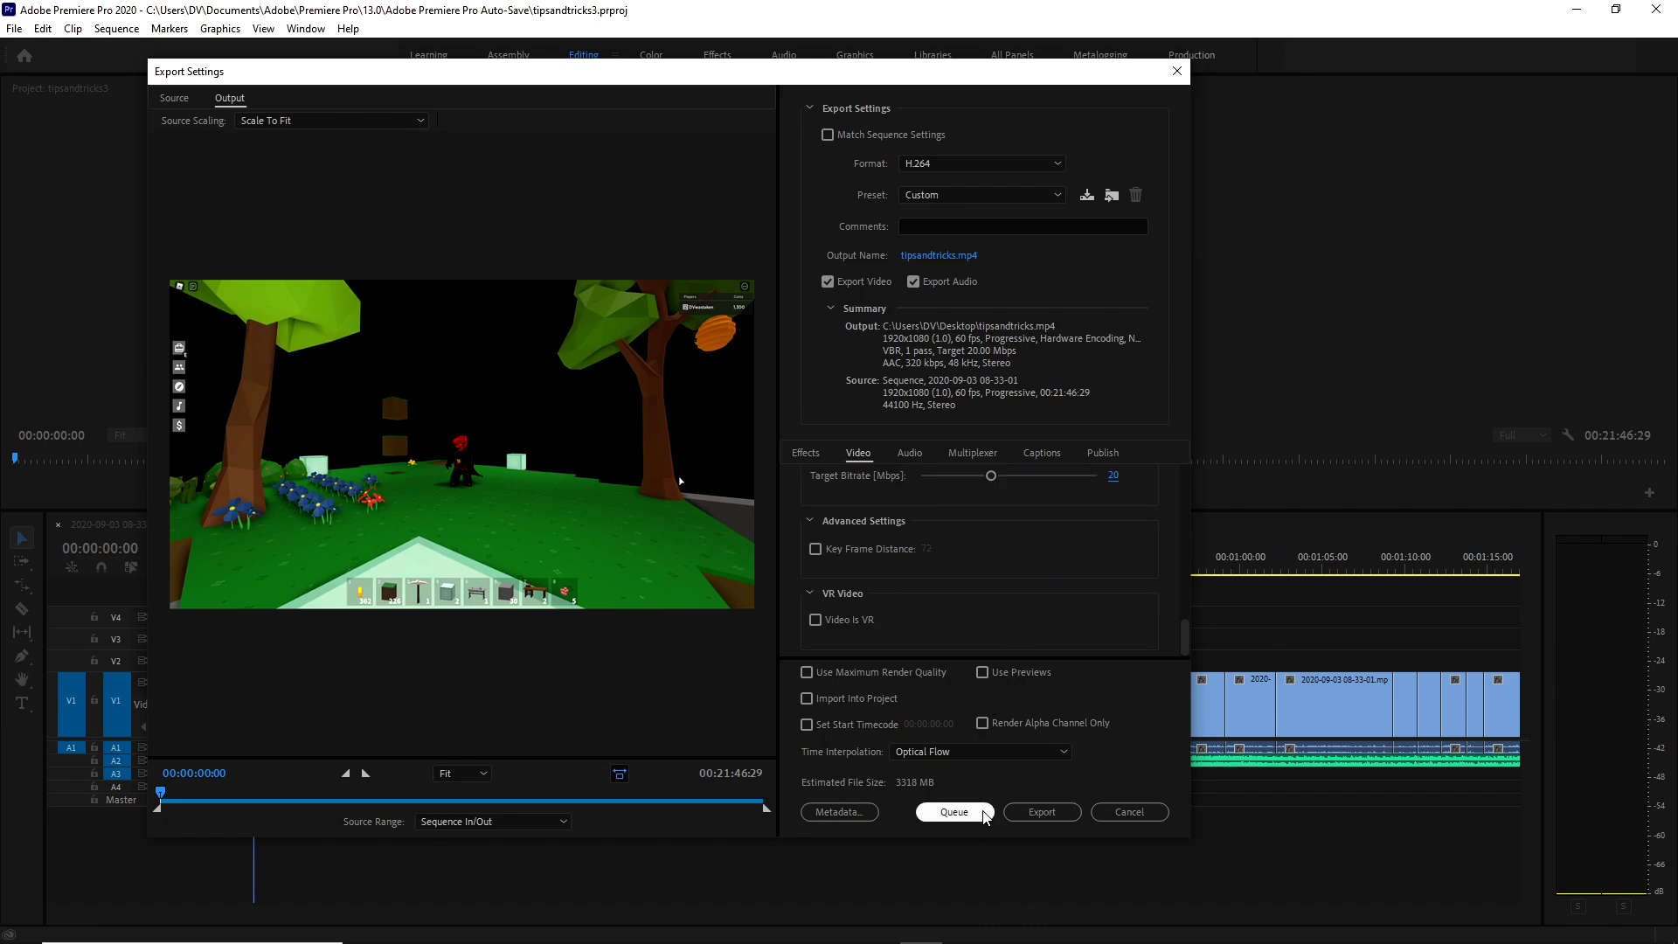
click(1042, 812)
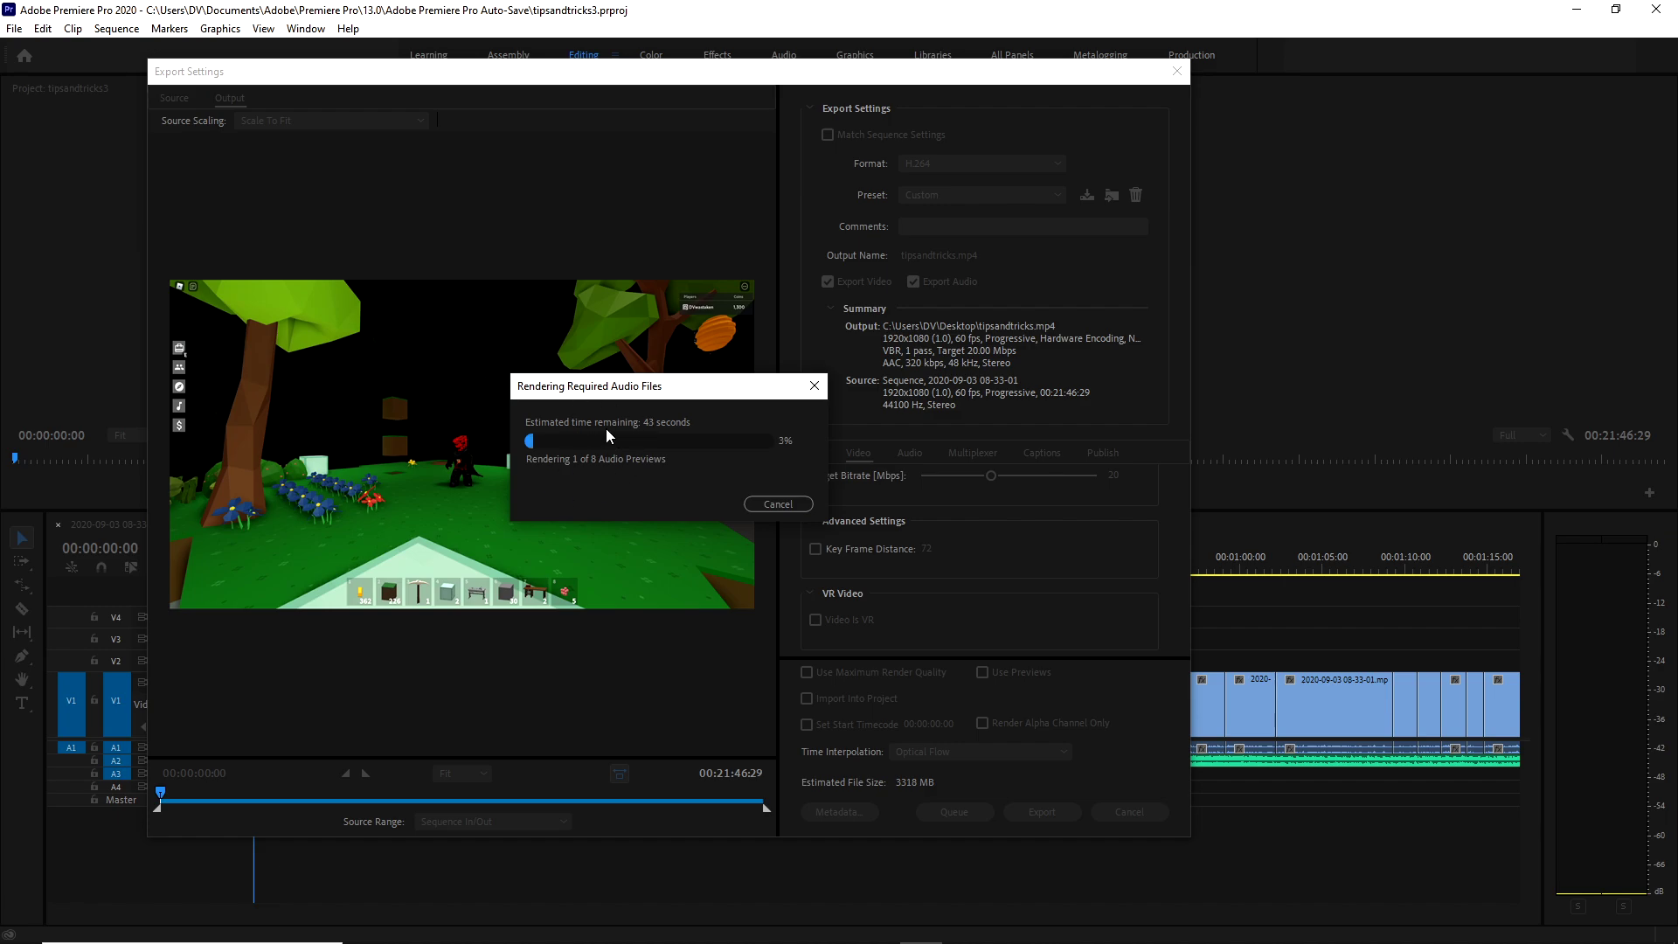